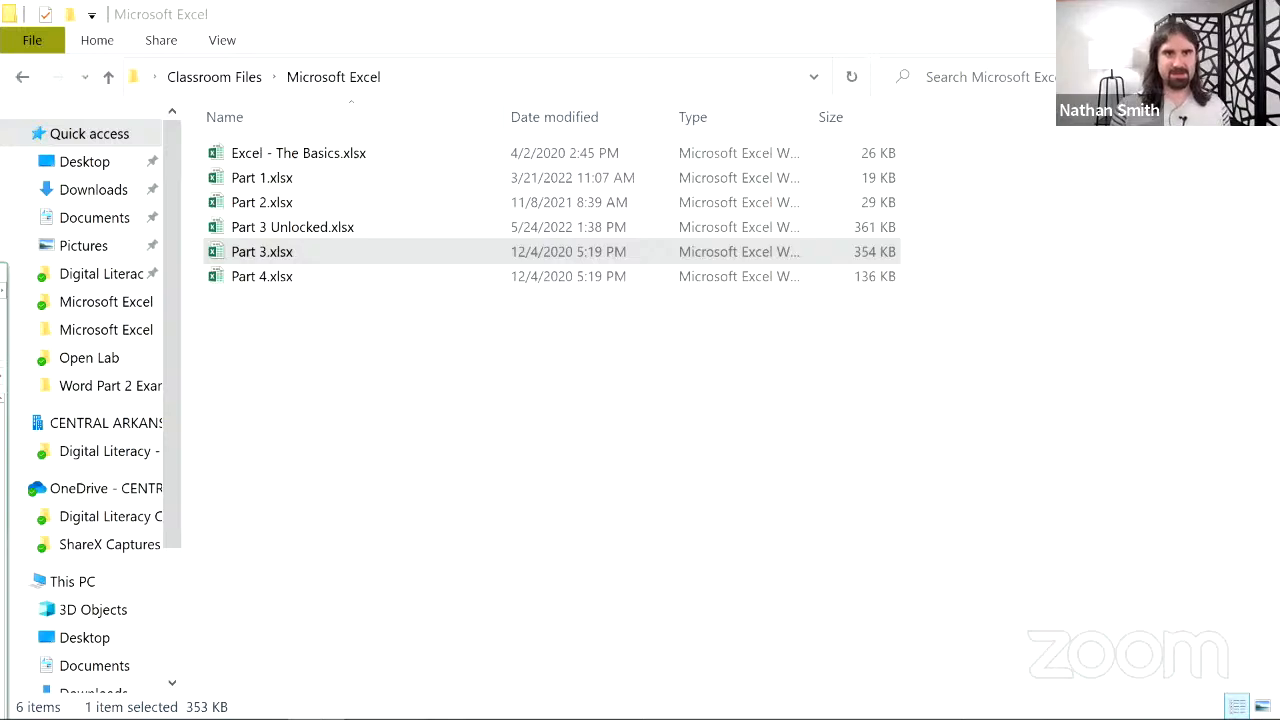
# - Snap the Part 3.xlsx Excel window to the top edge so it fills the screen
pyautogui.moveTo(0, 277); pyautogui.dragTo(517, 2)
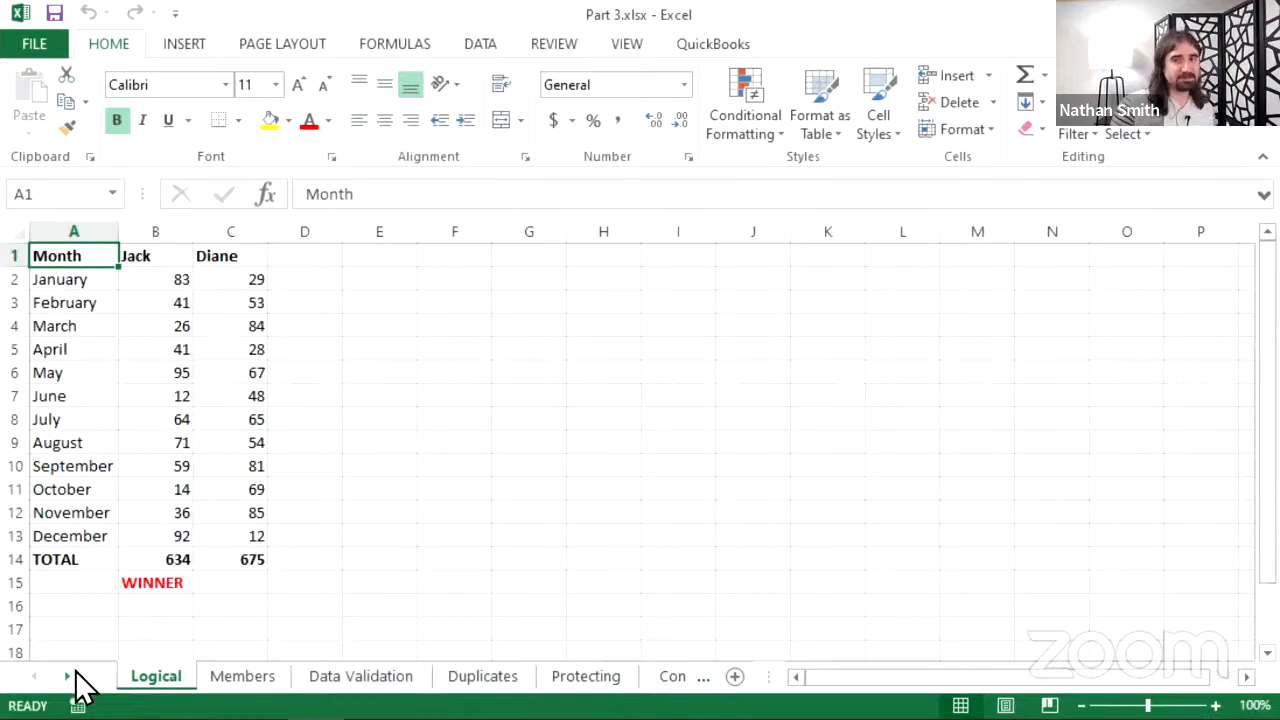
pyautogui.moveTo(205, 718)
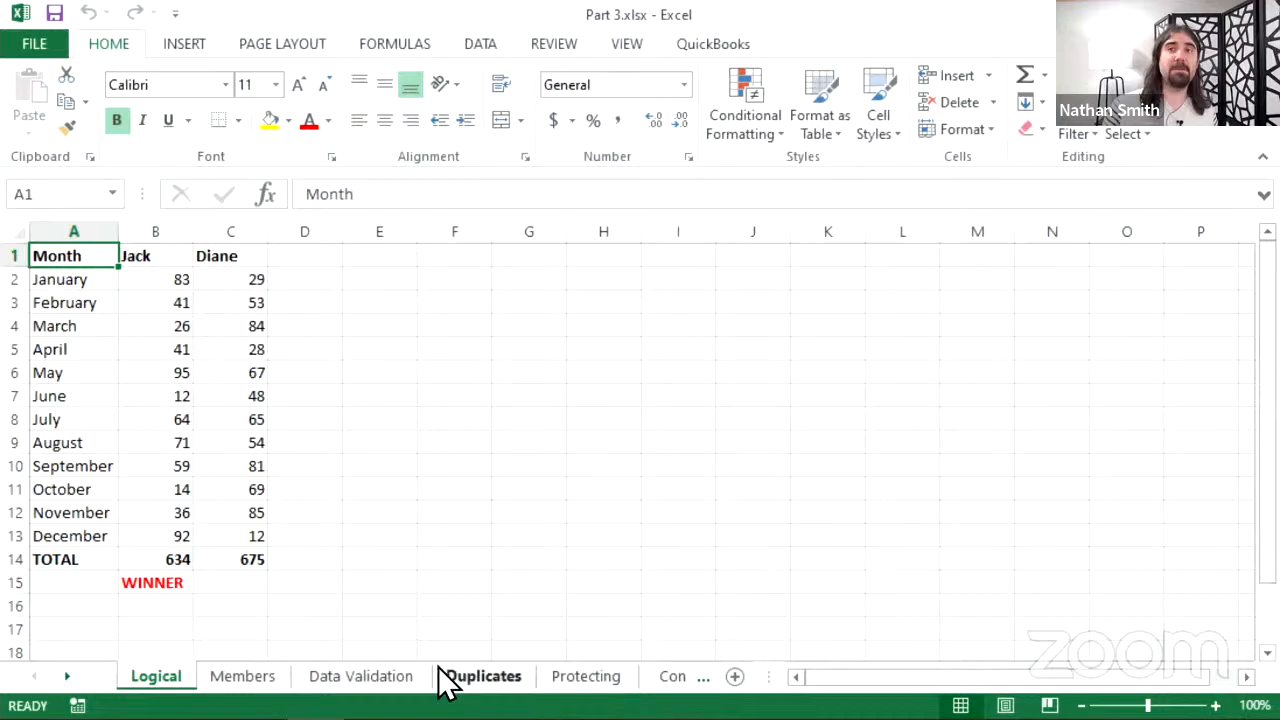
pyautogui.click(64, 676)
pyautogui.click(64, 680)
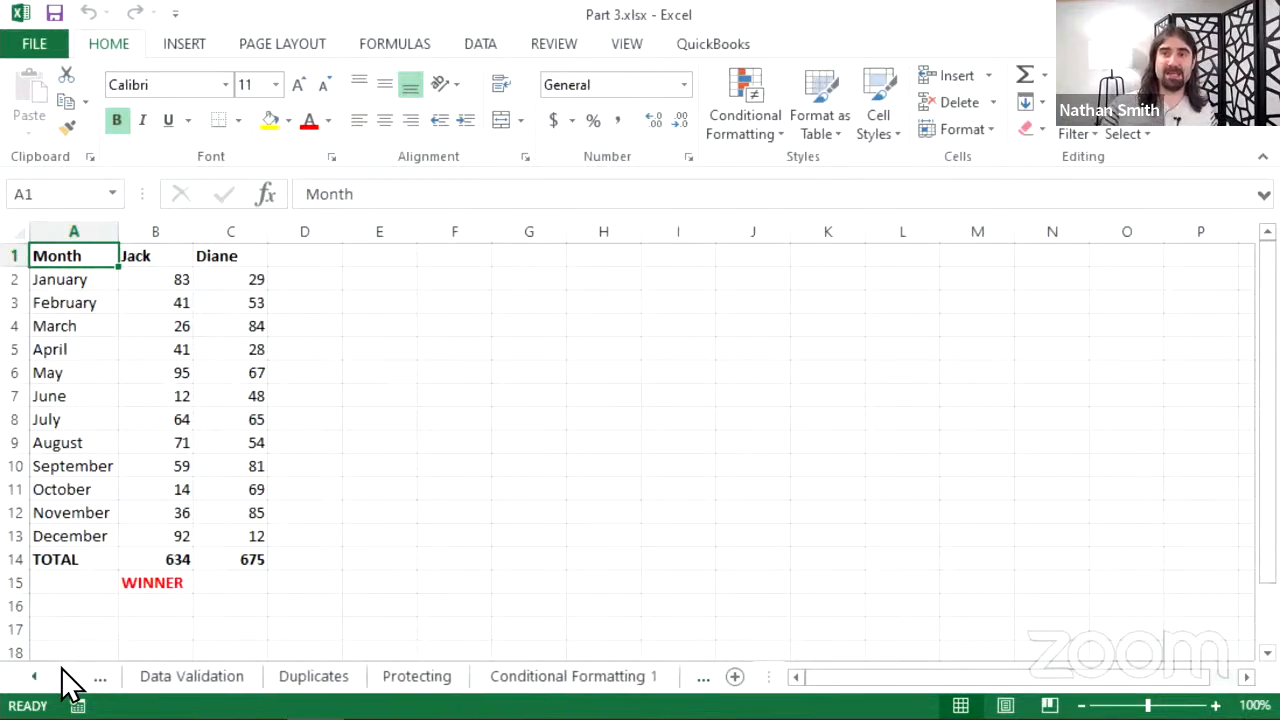
pyautogui.click(64, 680)
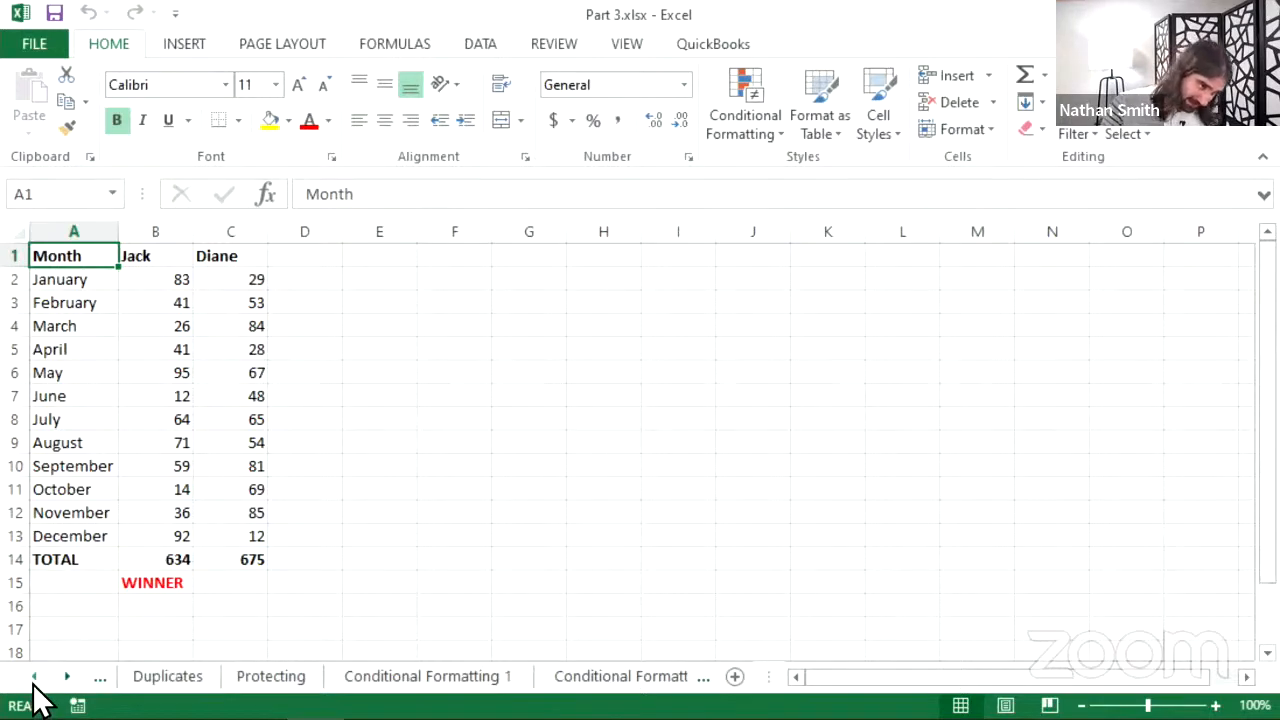
pyautogui.click(32, 684)
pyautogui.click(32, 684)
pyautogui.click(32, 684)
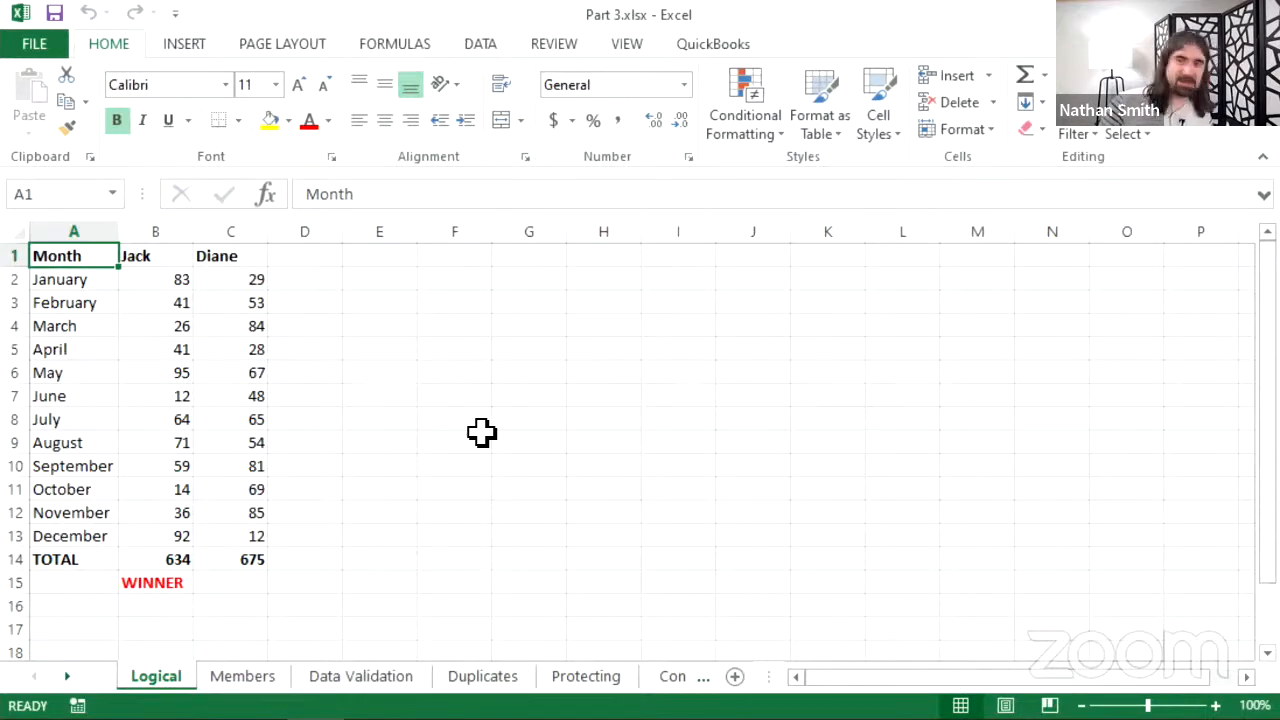
# - Begin a formula in C15 beside the WINNER label with an equals sign
pyautogui.click(232, 584)
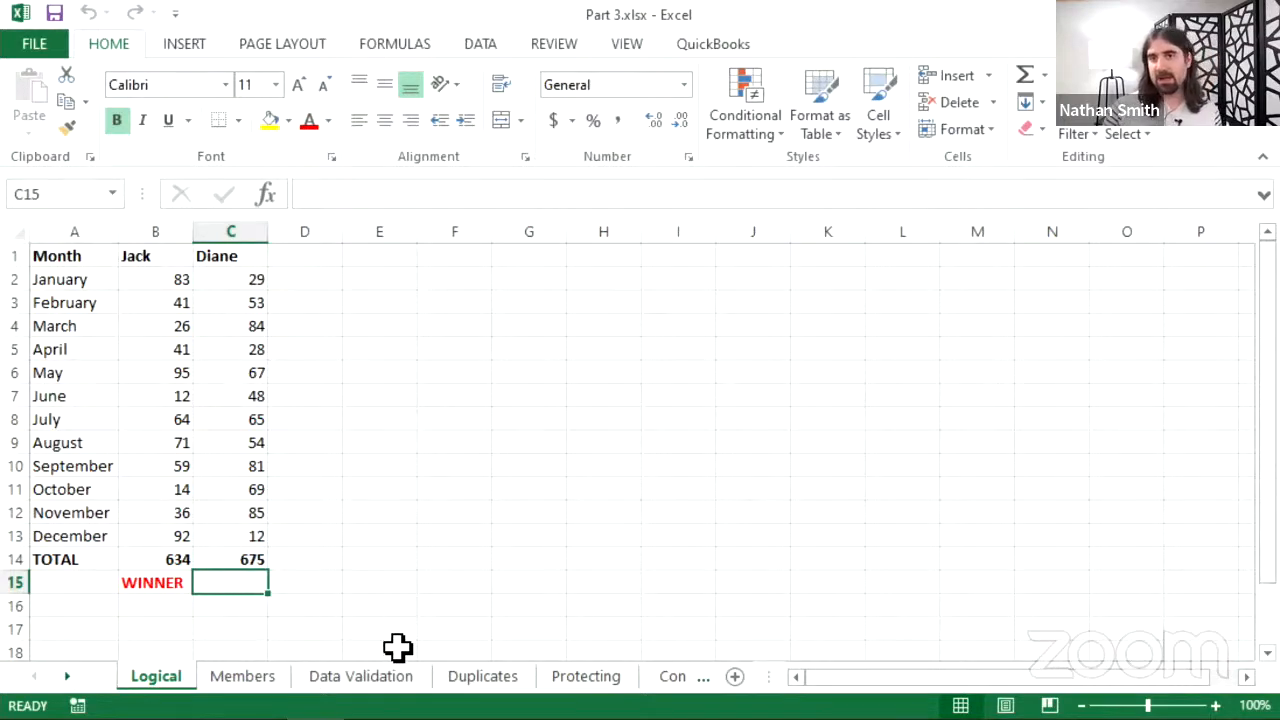
pyautogui.click(415, 185)
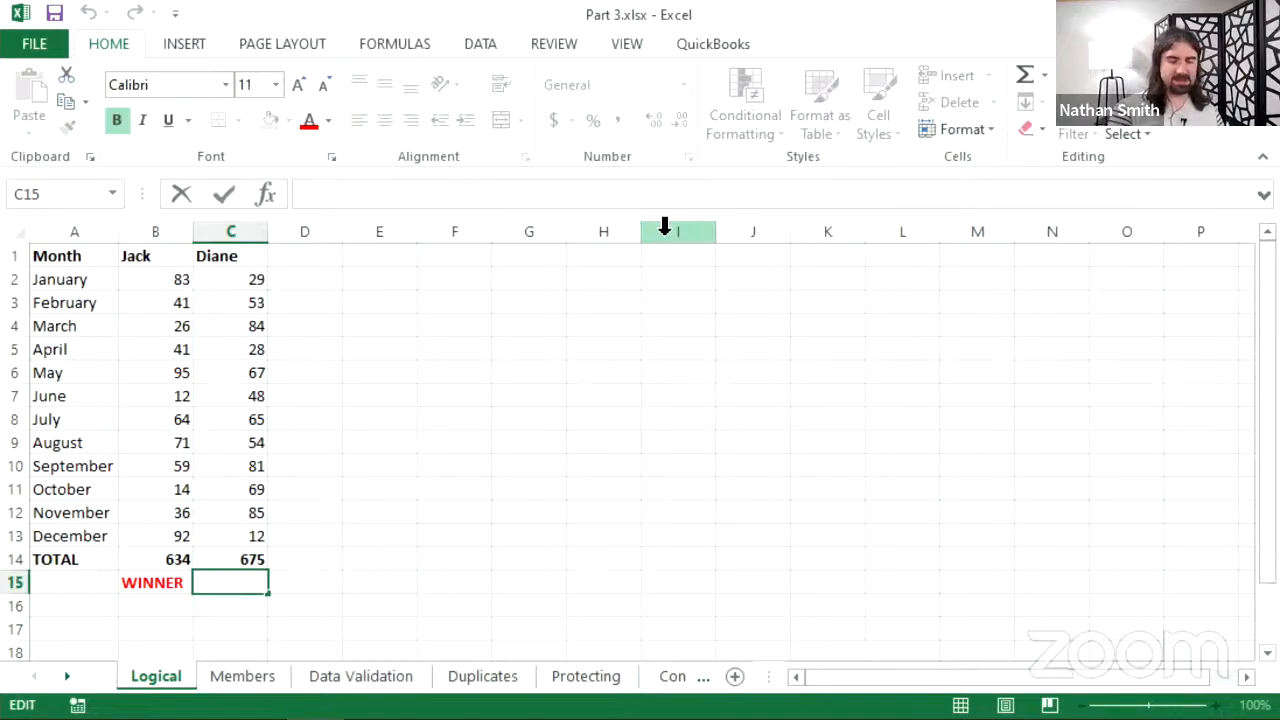
pyautogui.write('=')
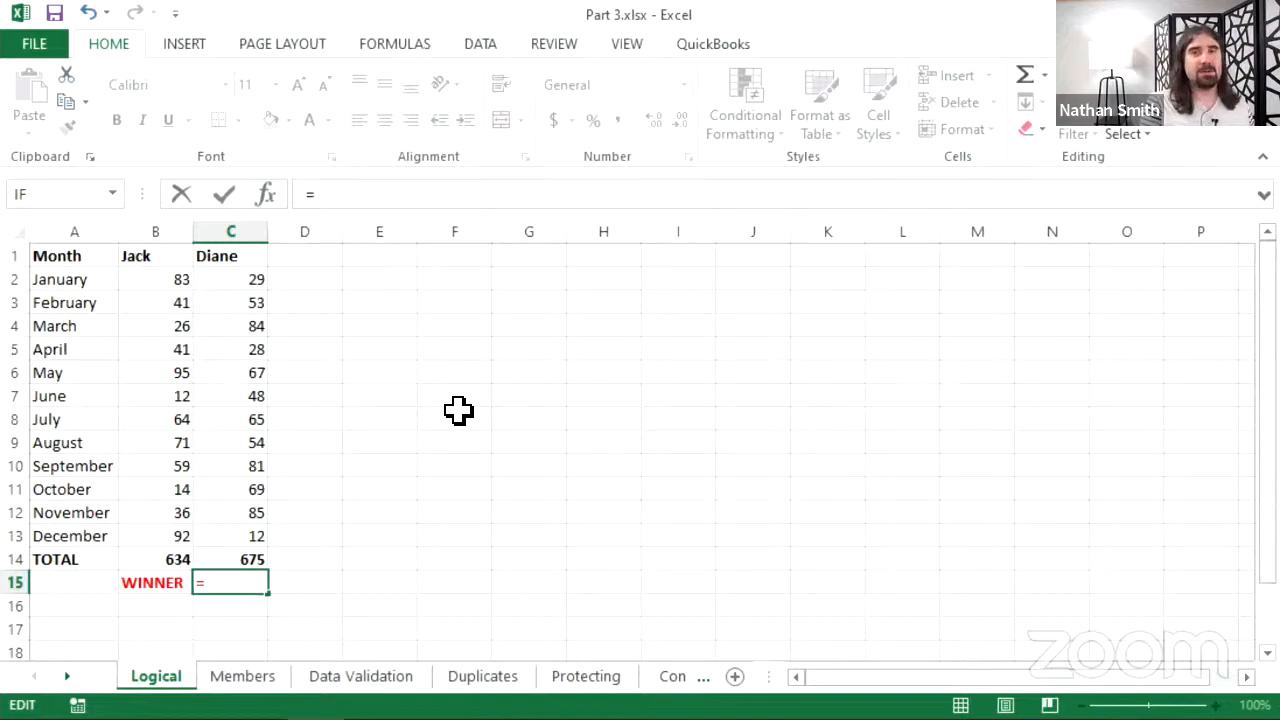
# - Start an IF function so C15 reads =IF(
pyautogui.write('IF')
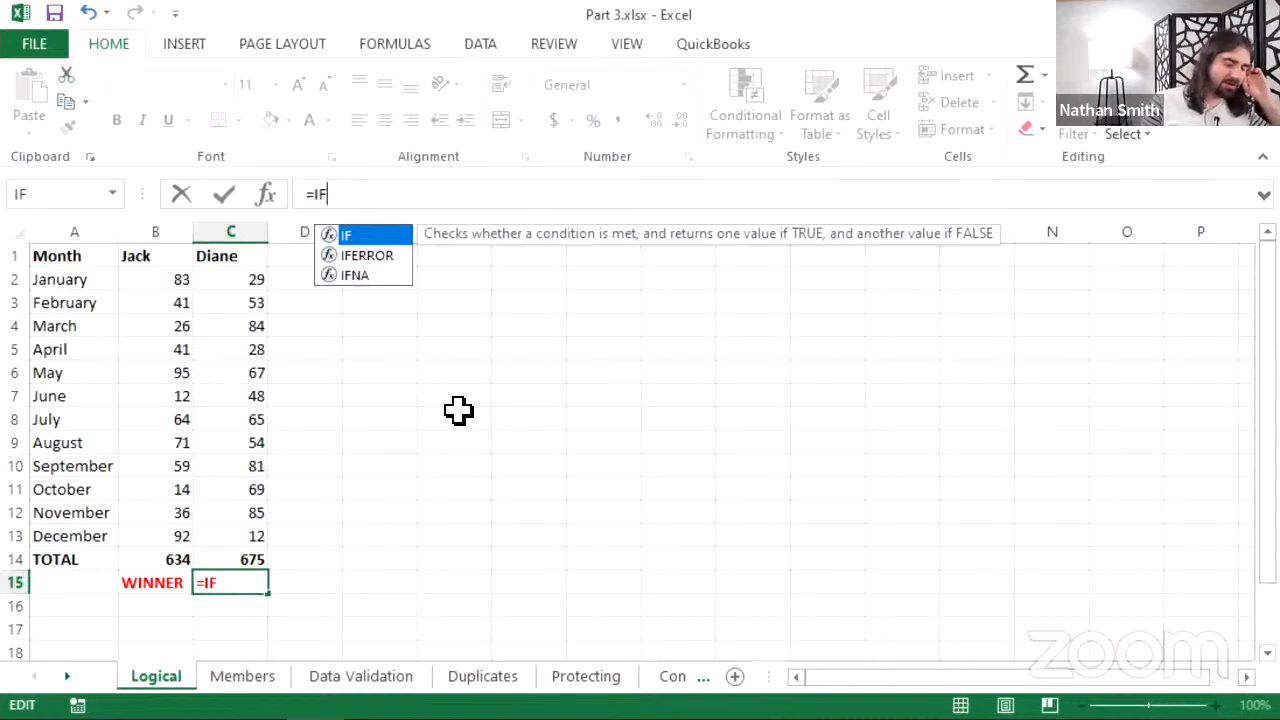
pyautogui.write('(')
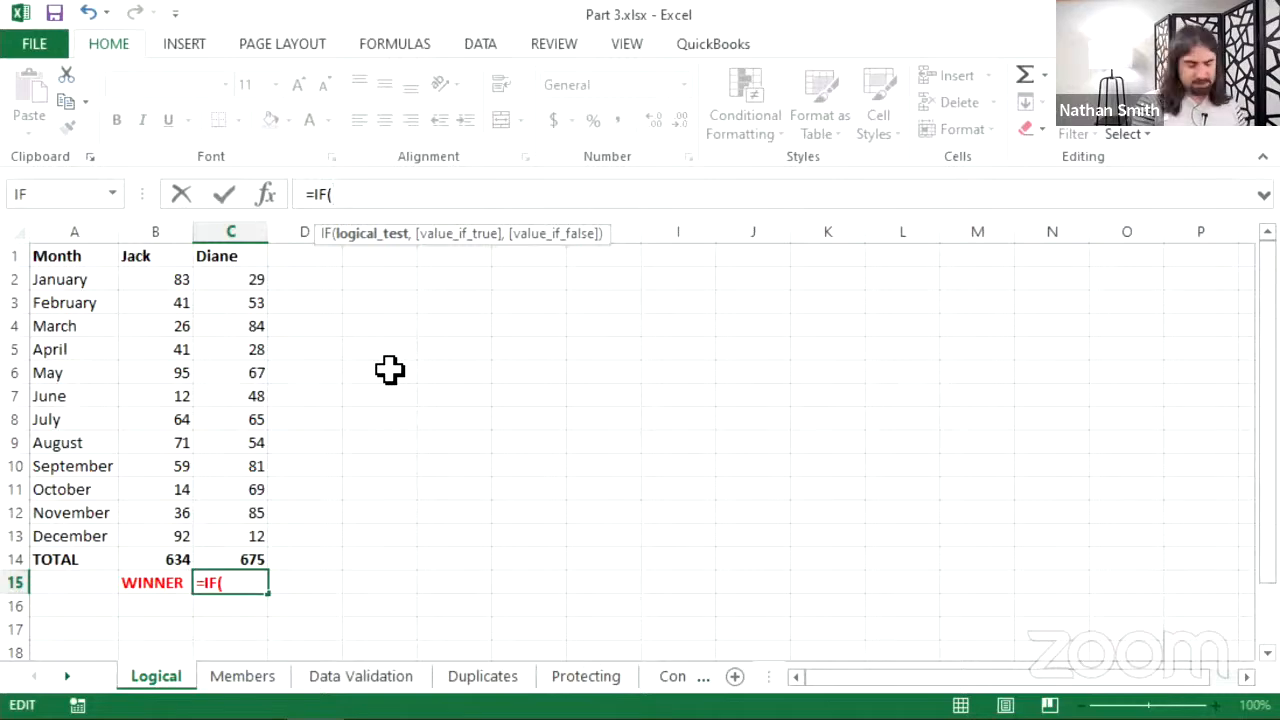
# - Give the IF the test B14>C14, true value "Jack" and false value "Diane"
pyautogui.write('B14')
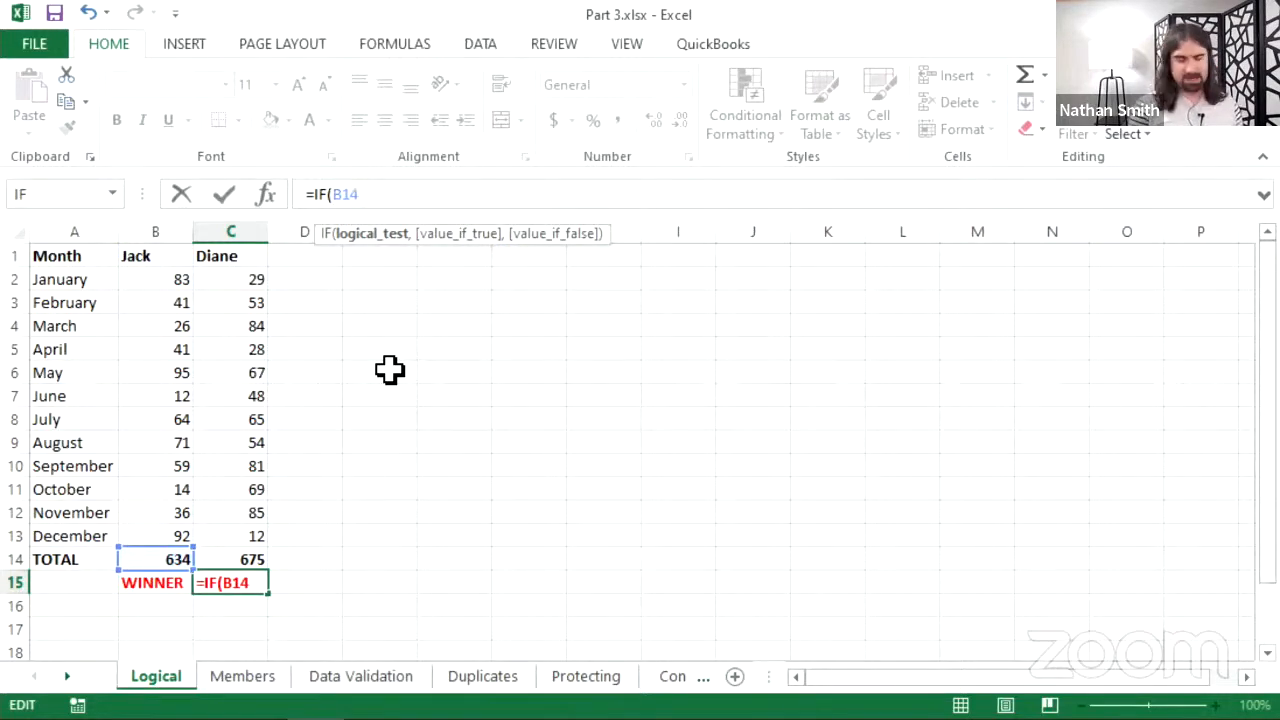
pyautogui.write('>C')
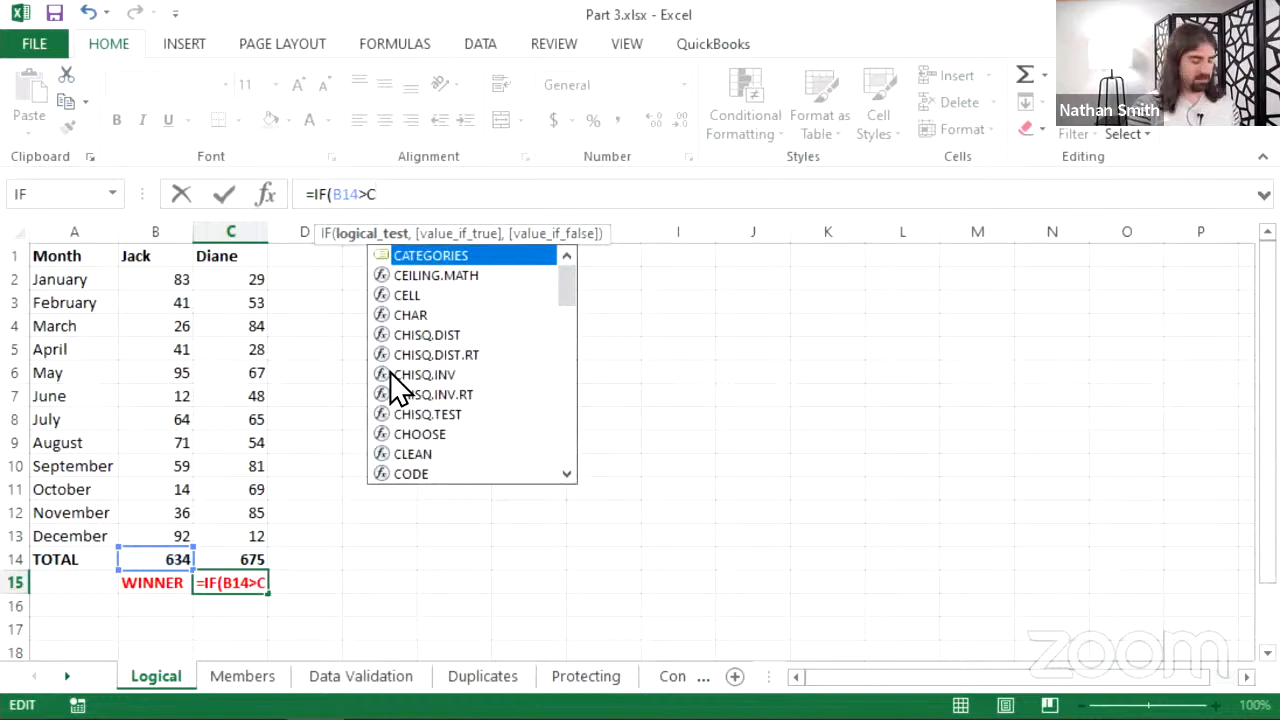
pyautogui.write('14')
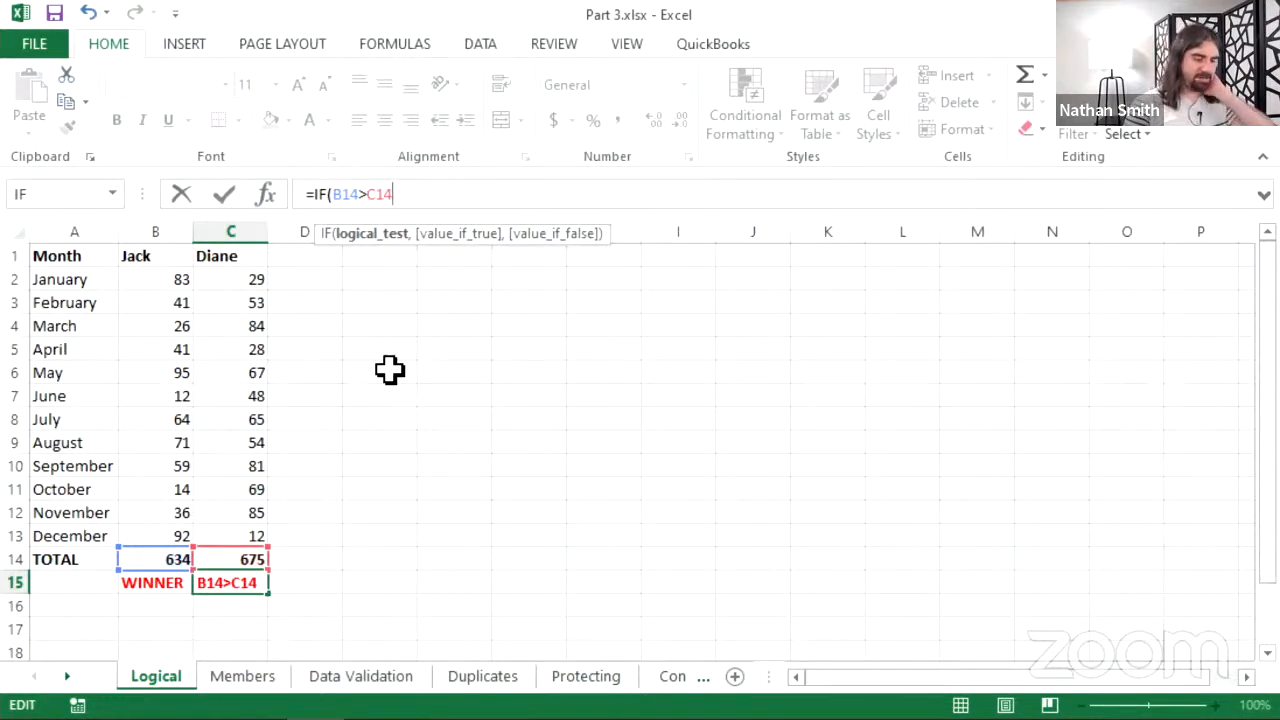
pyautogui.write(',')
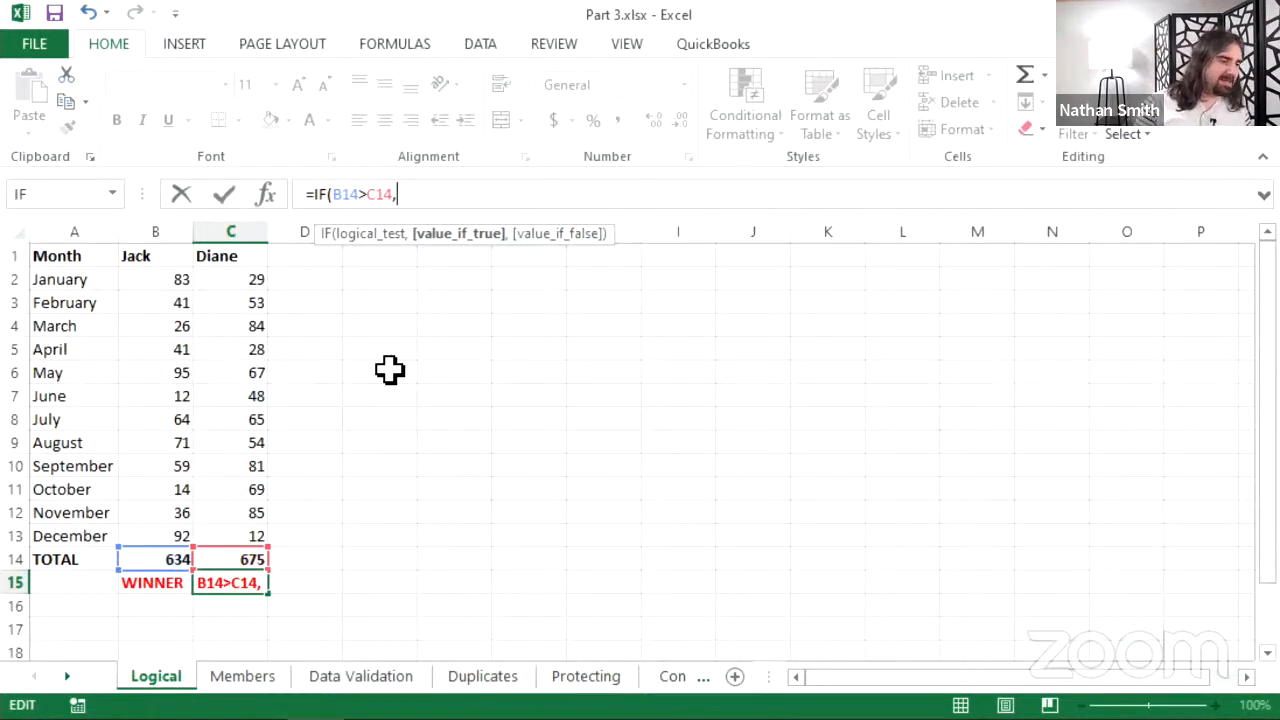
pyautogui.write('"')
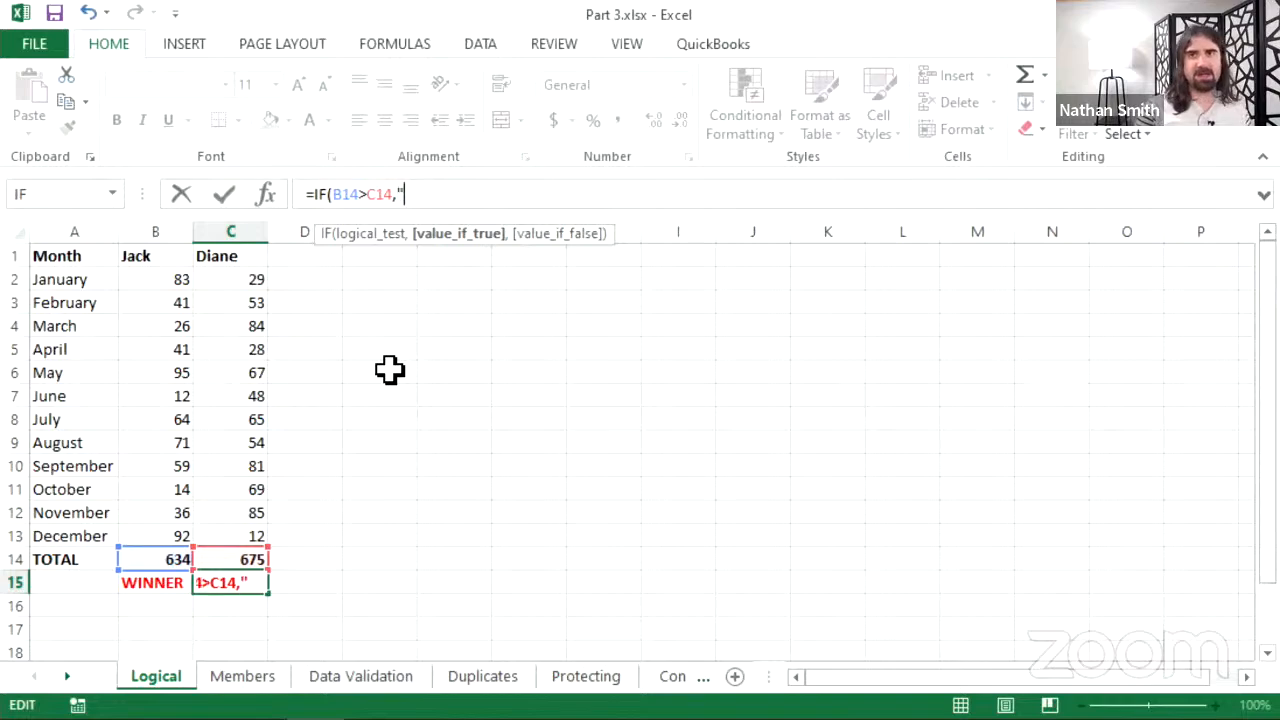
pyautogui.write('Jack')
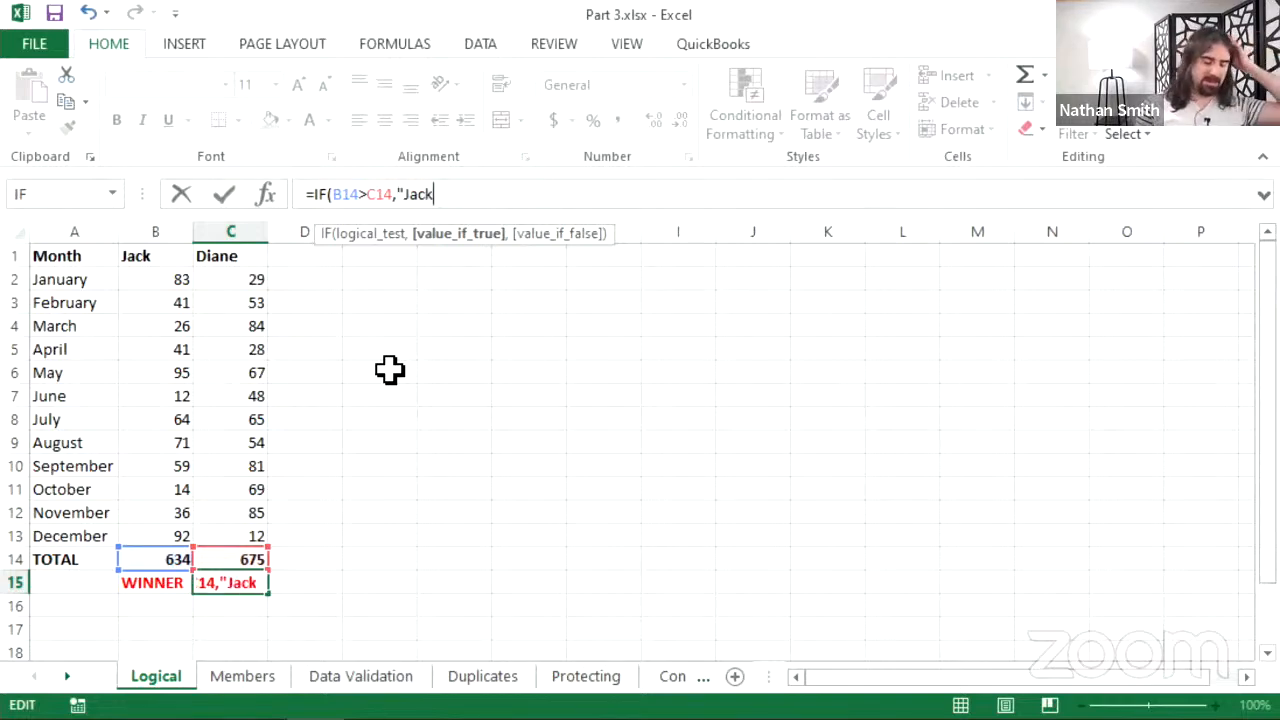
pyautogui.write('"')
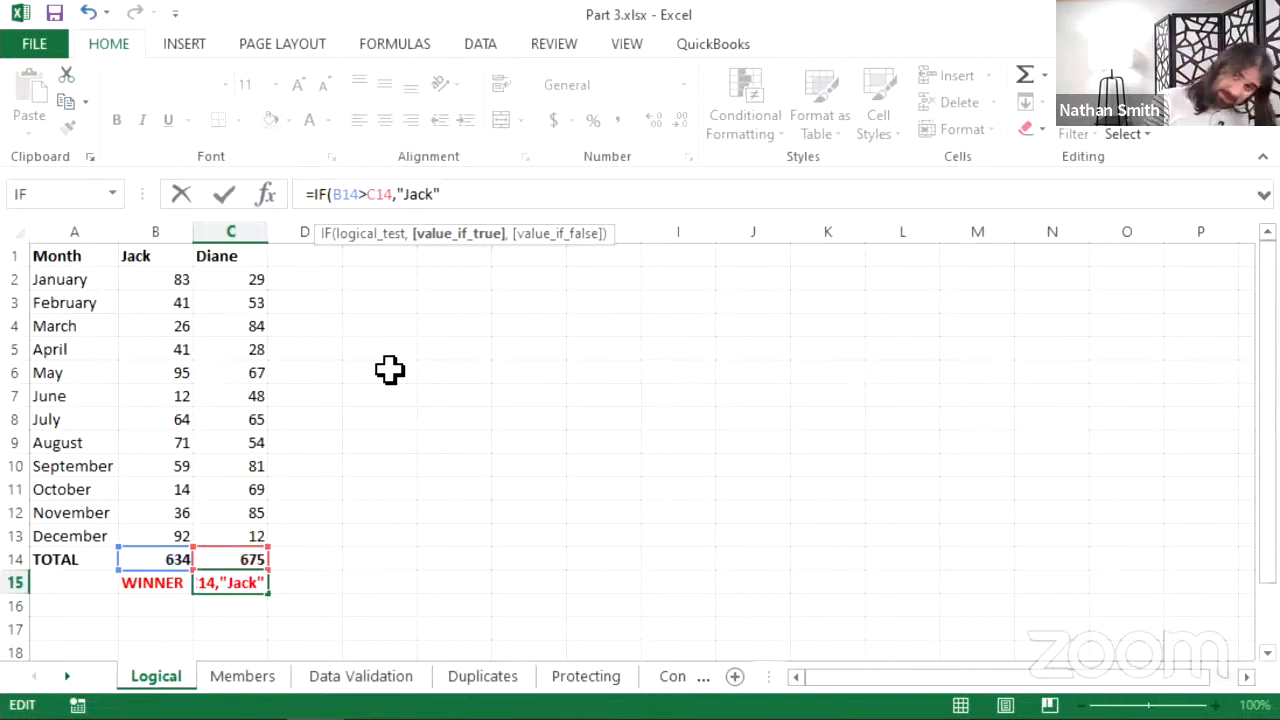
pyautogui.write(',')
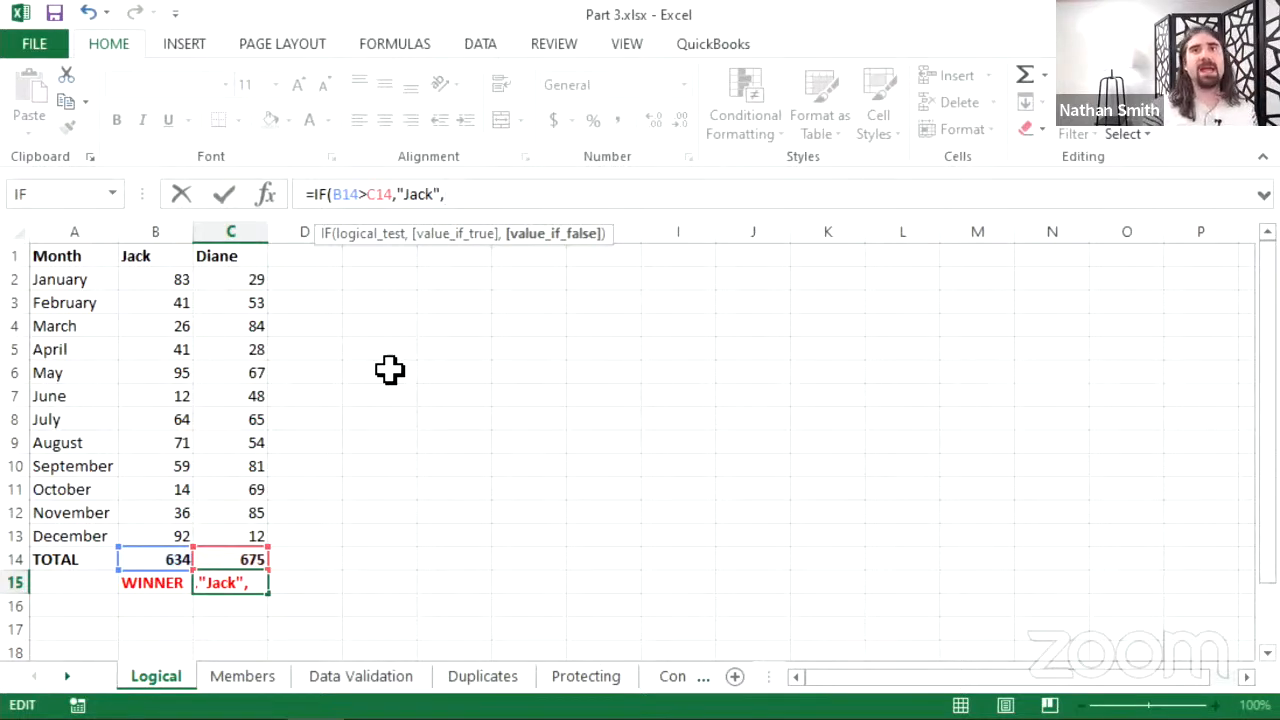
pyautogui.write('"')
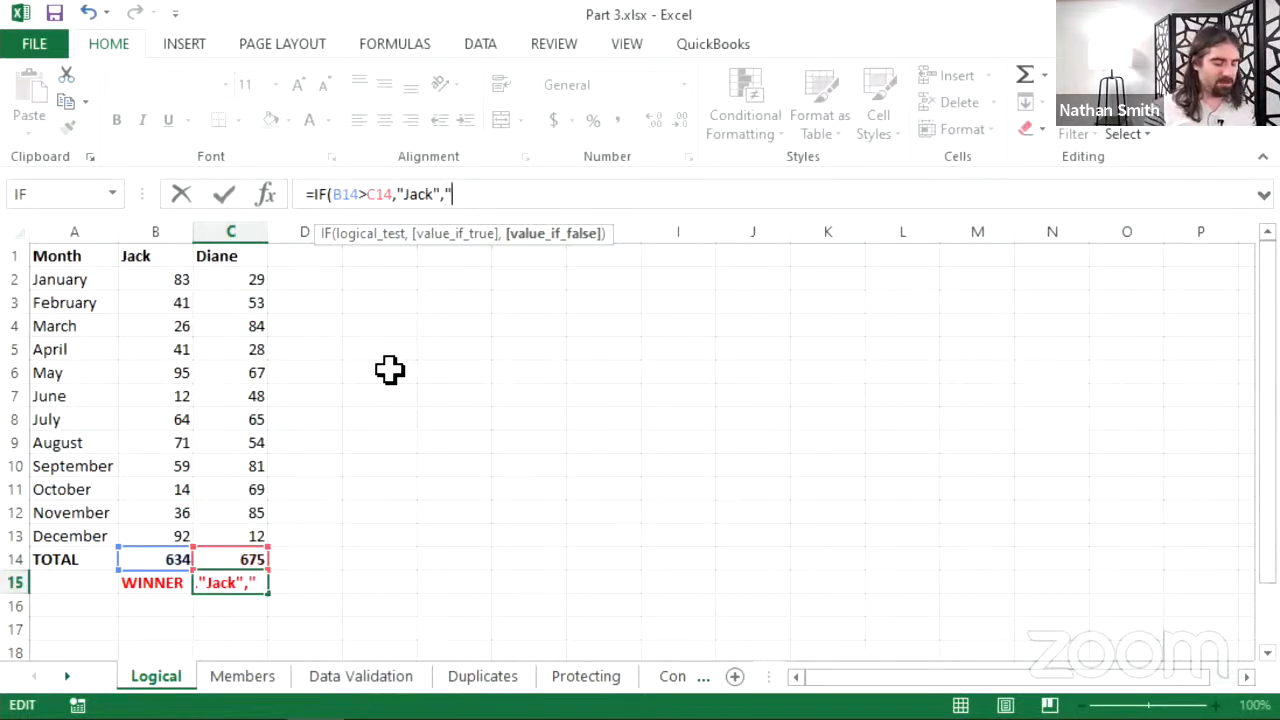
pyautogui.write('Dian')
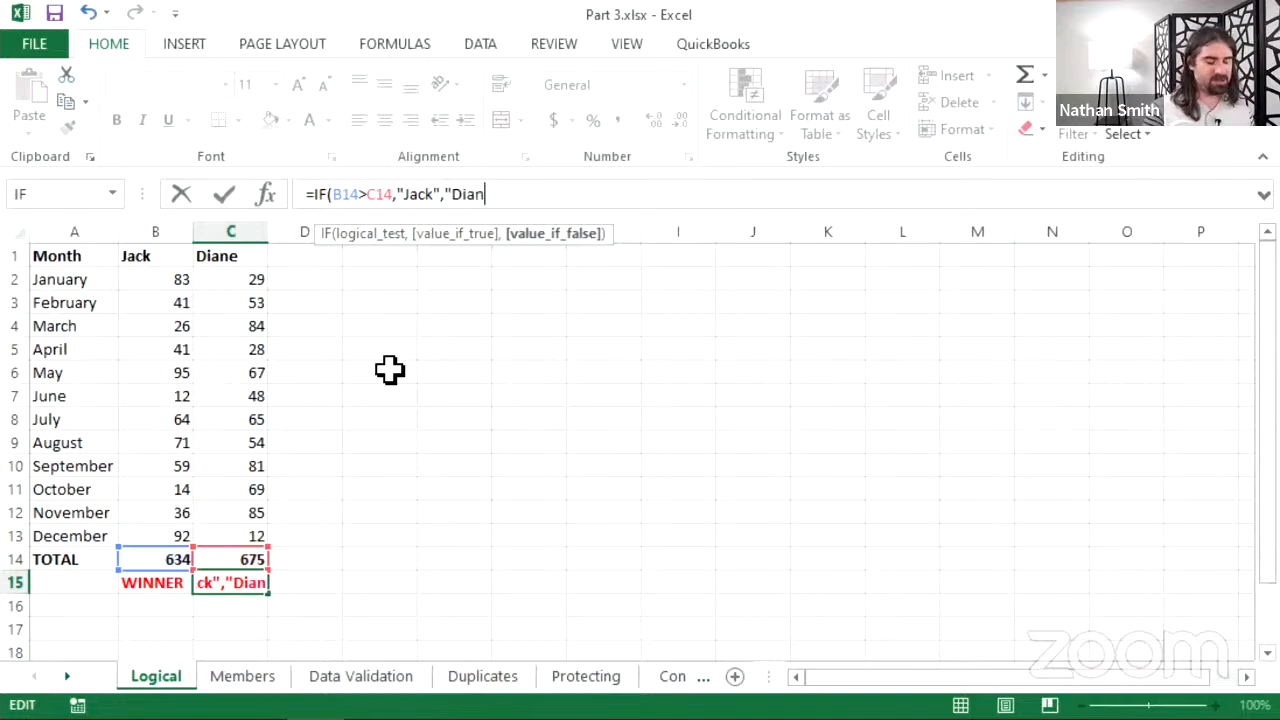
pyautogui.write('e"')
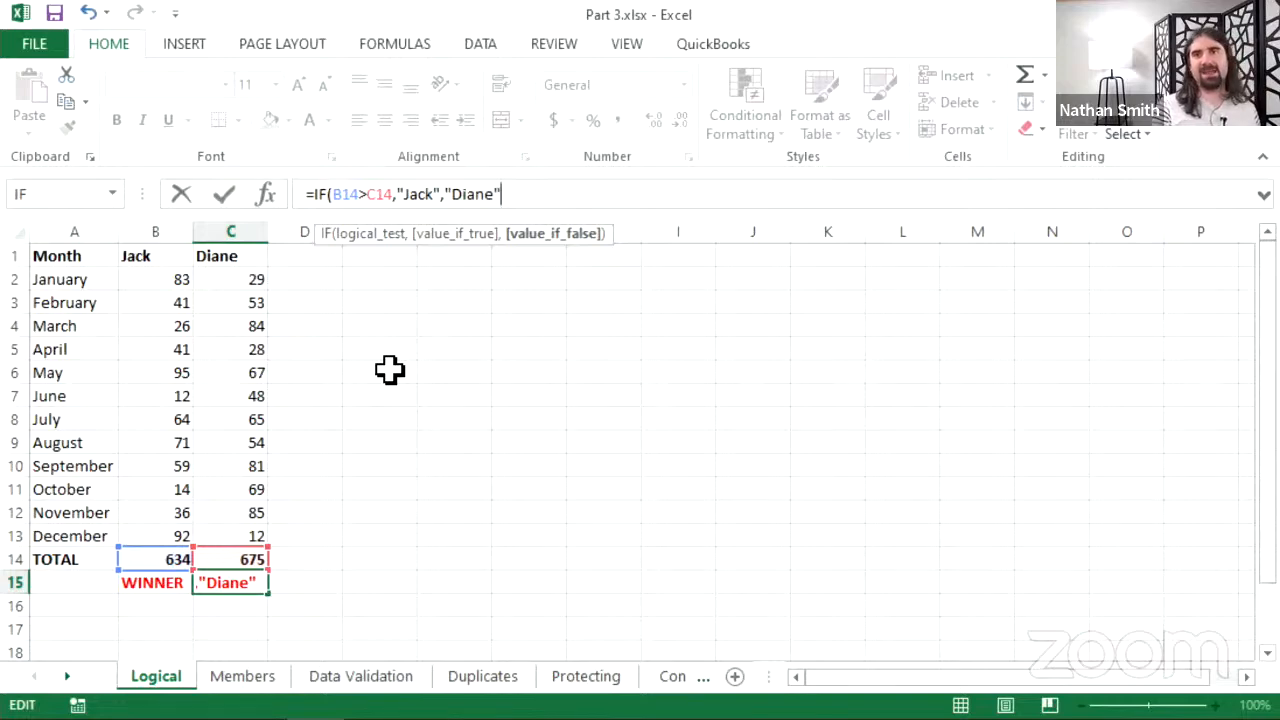
pyautogui.write(')')
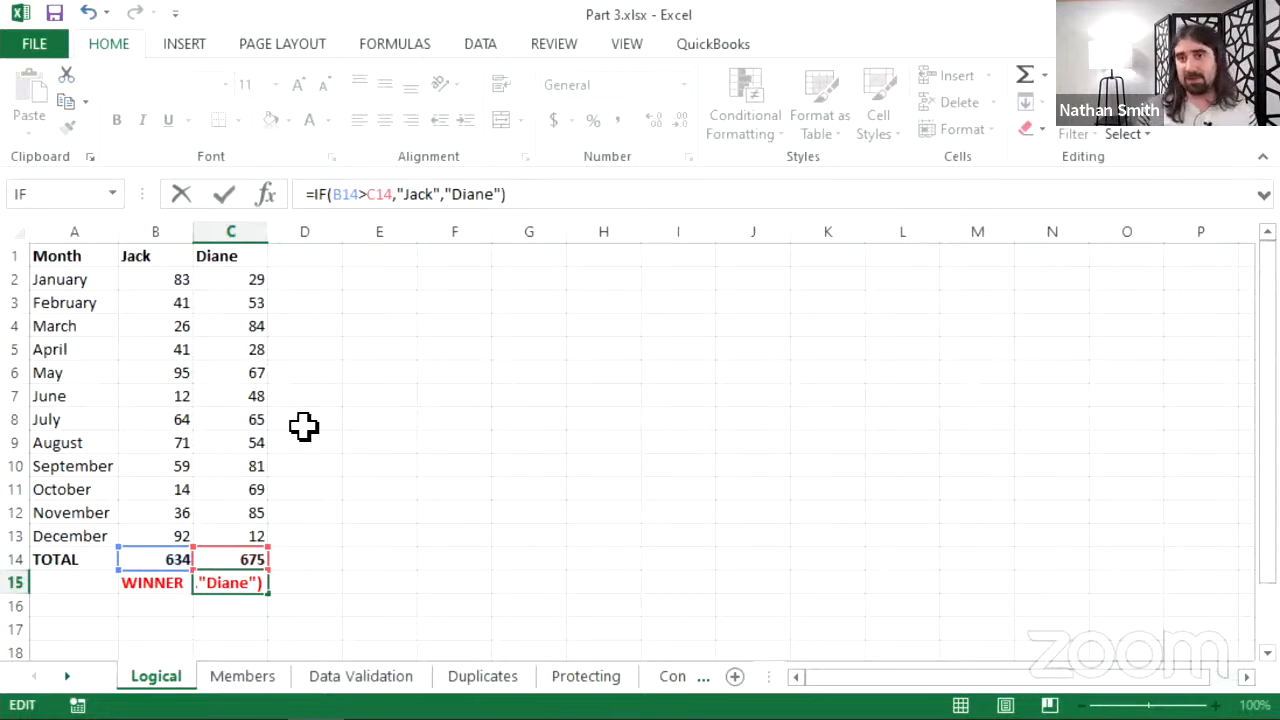
# - Commit =IF(B14>C14,"Jack","Diane") in C15, then reopen it at the Diane argument
pyautogui.click(228, 199)
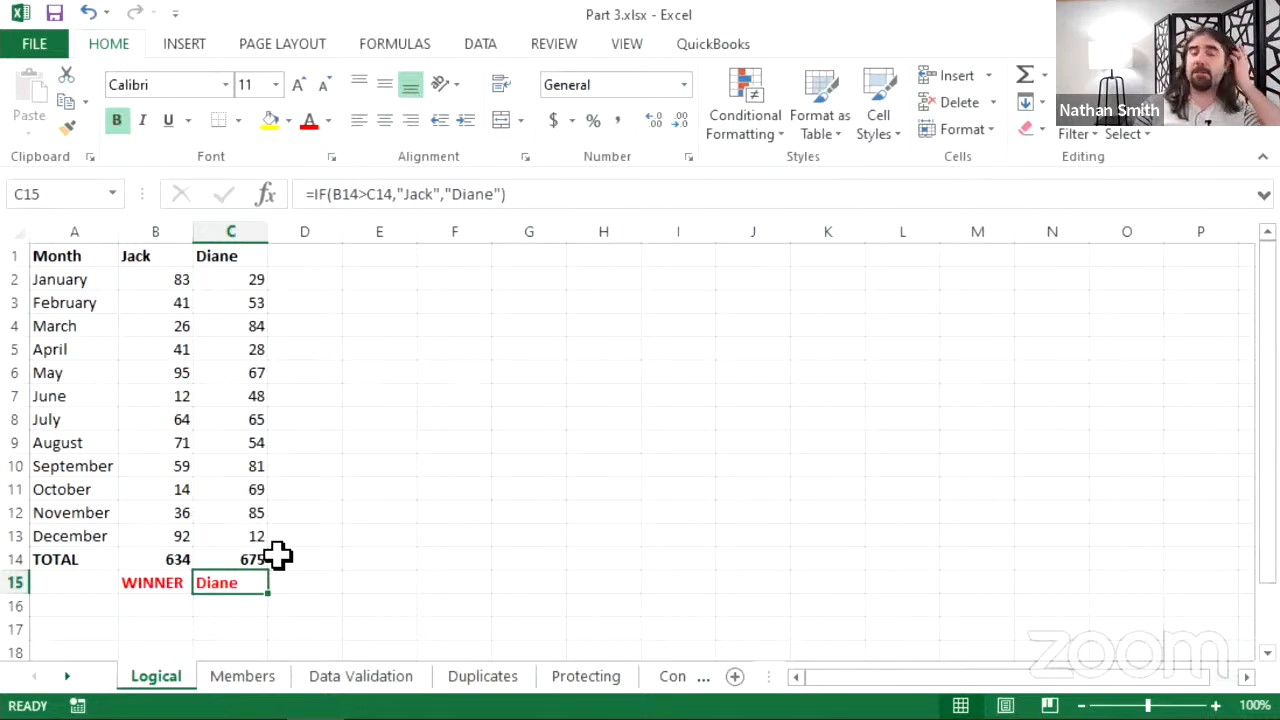
pyautogui.click(337, 194)
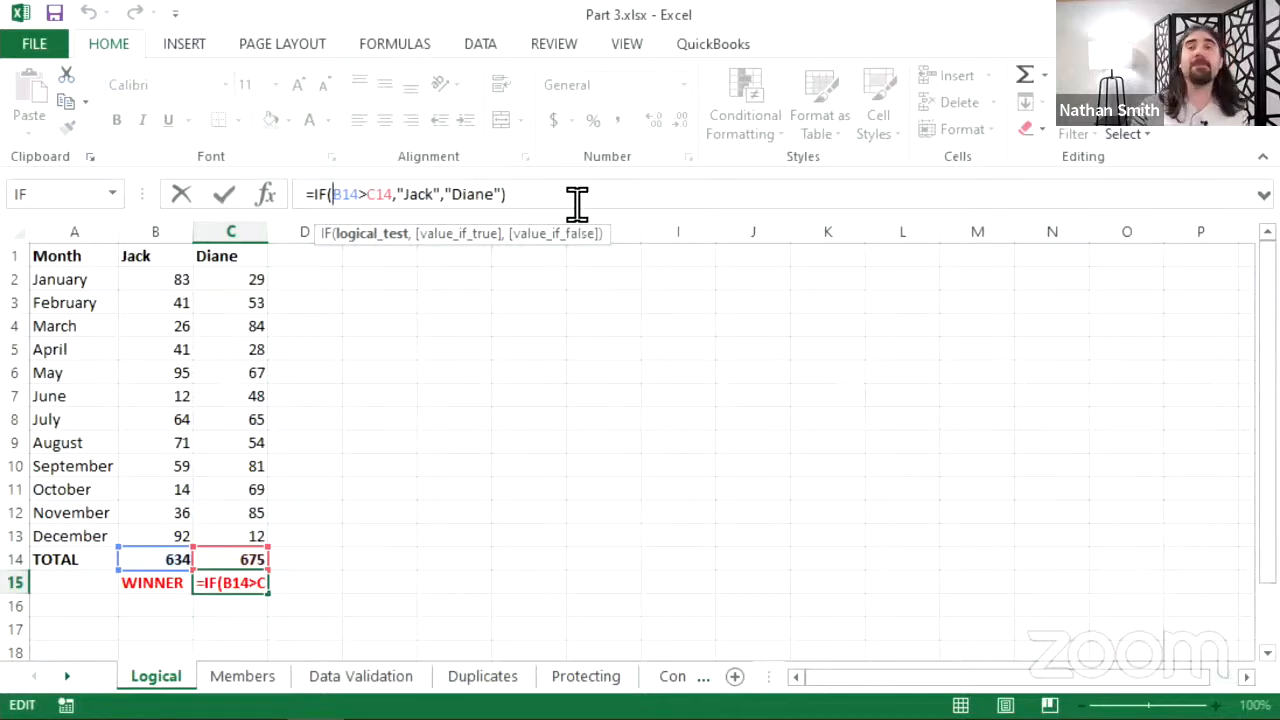
pyautogui.click(466, 193)
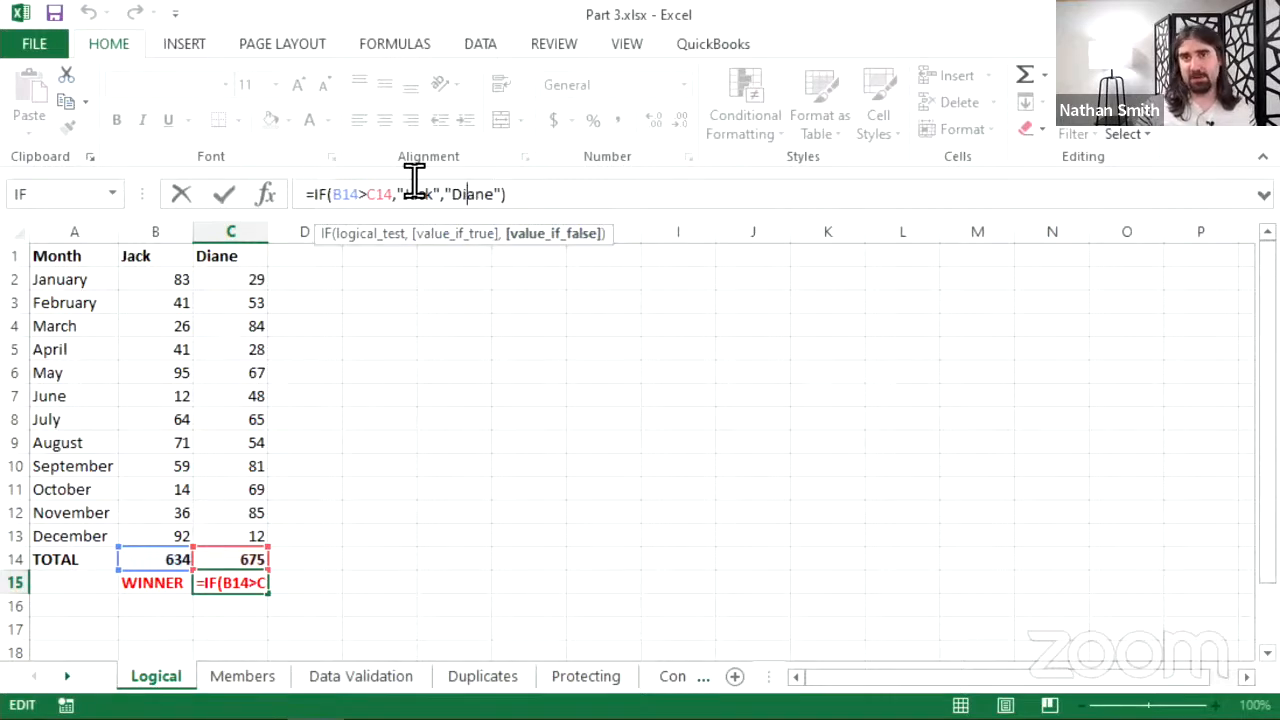
# - Confirm the unchanged winner formula so C15 shows Diane
pyautogui.click(222, 196)
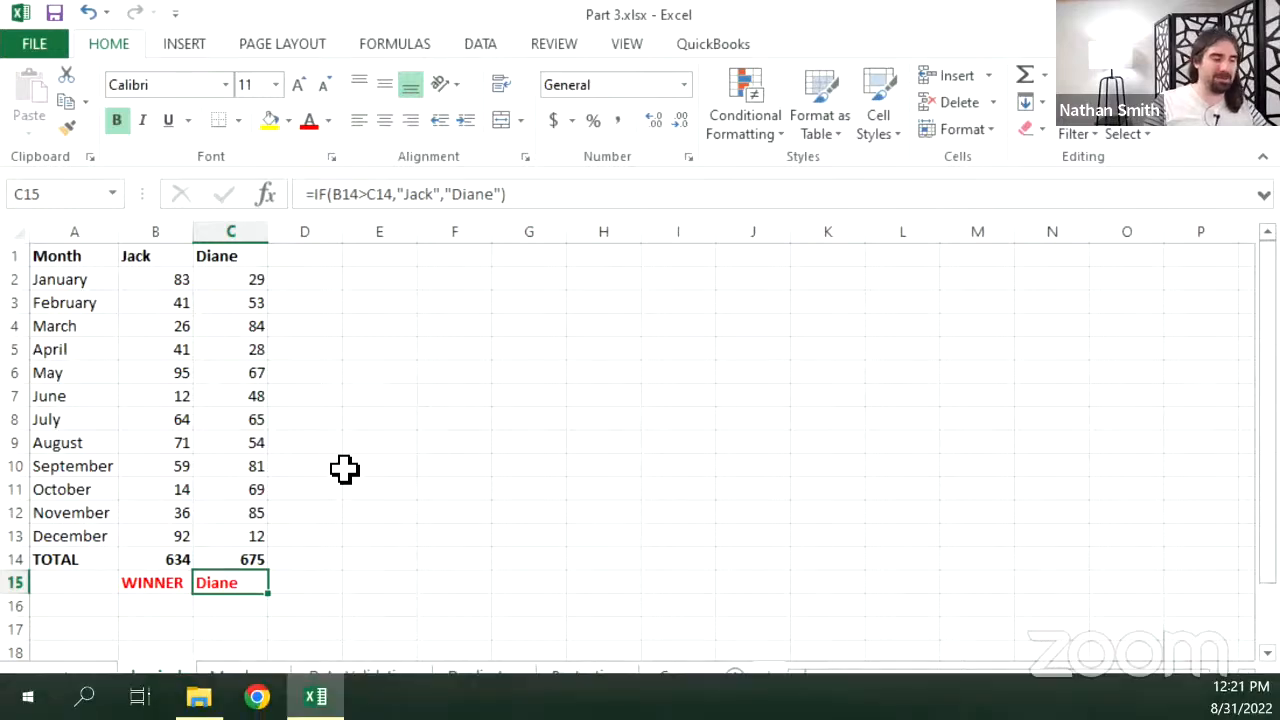
# - Change Diane's C14 total to 634 to tie Jack, then reopen the C15 formula
pyautogui.click(165, 558)
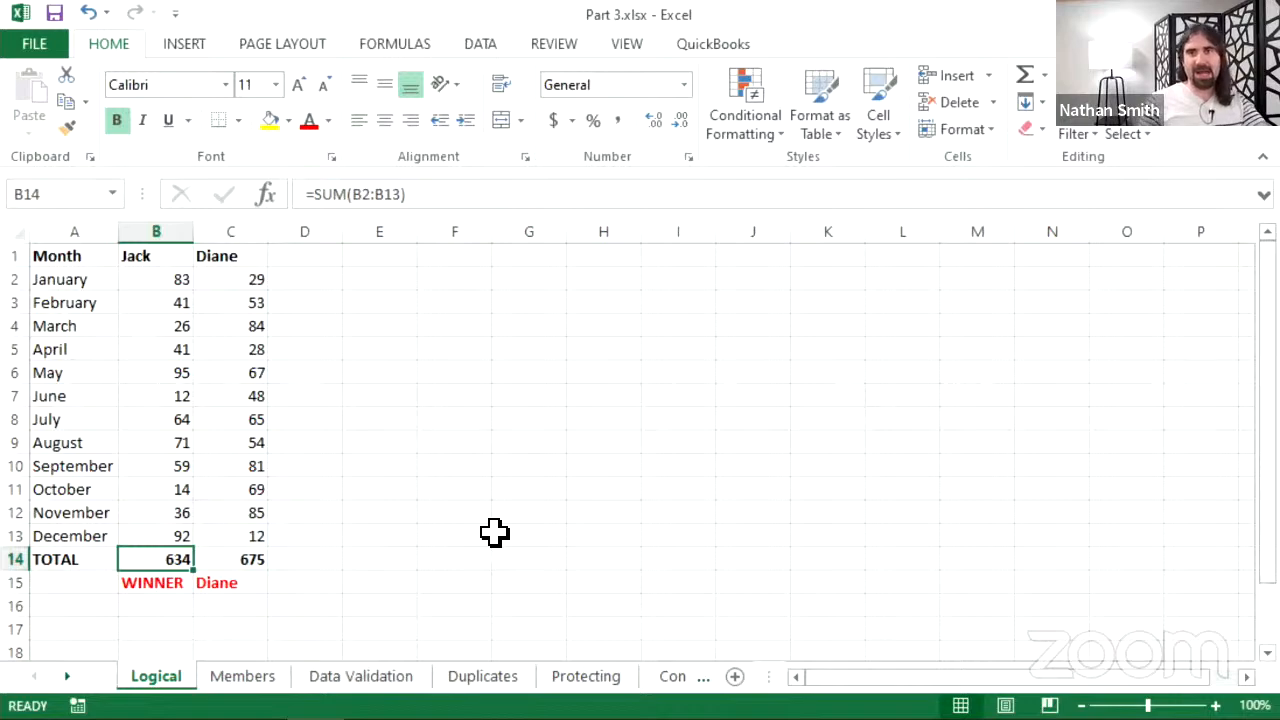
pyautogui.click(249, 560)
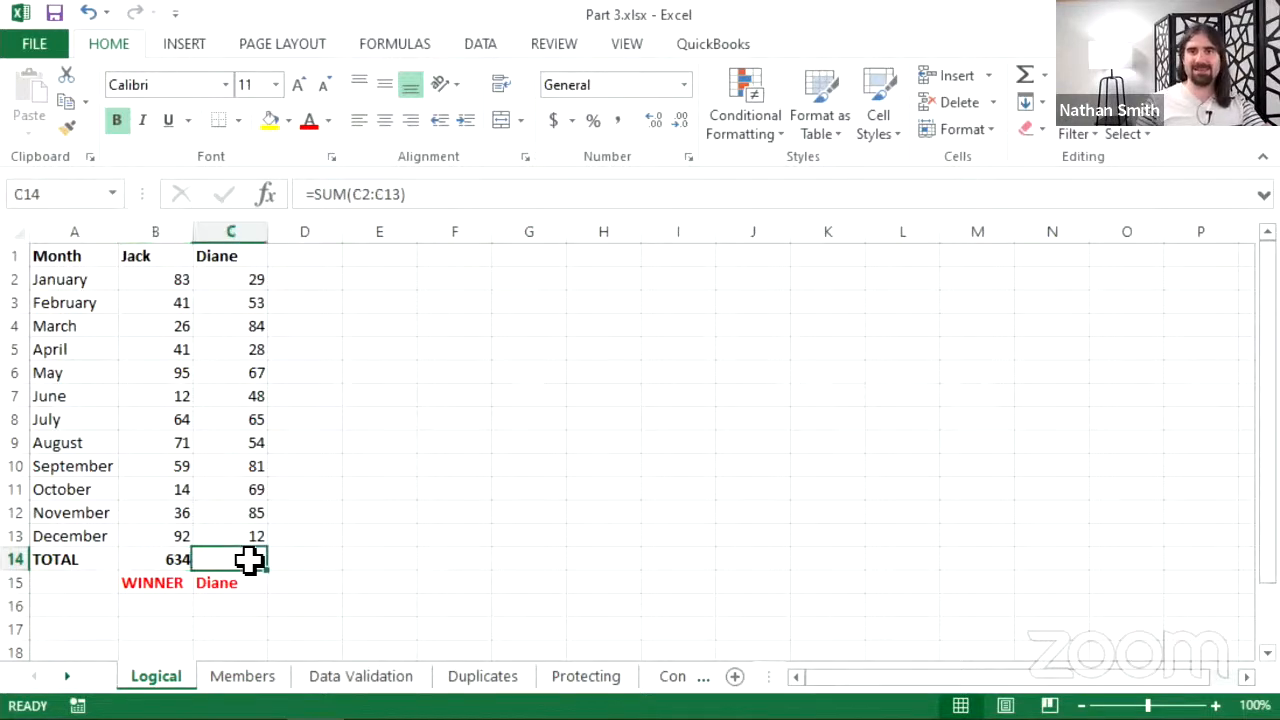
pyautogui.write('634')
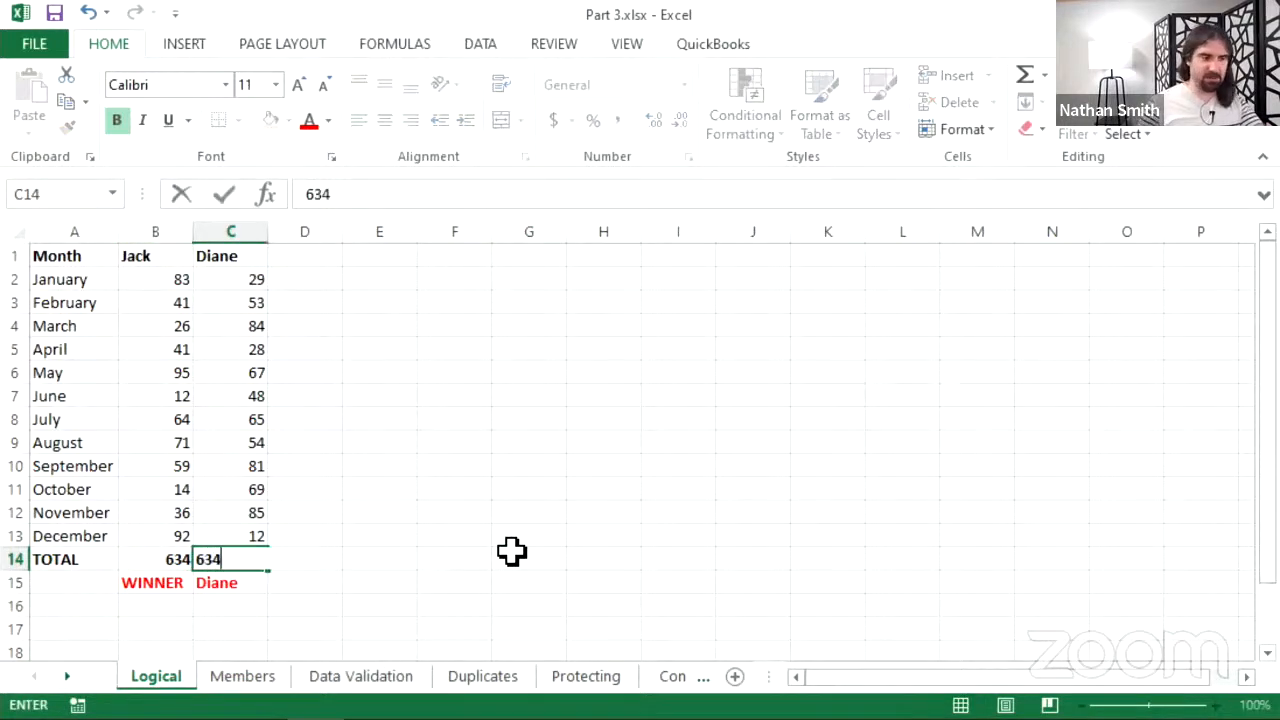
pyautogui.press('Return')
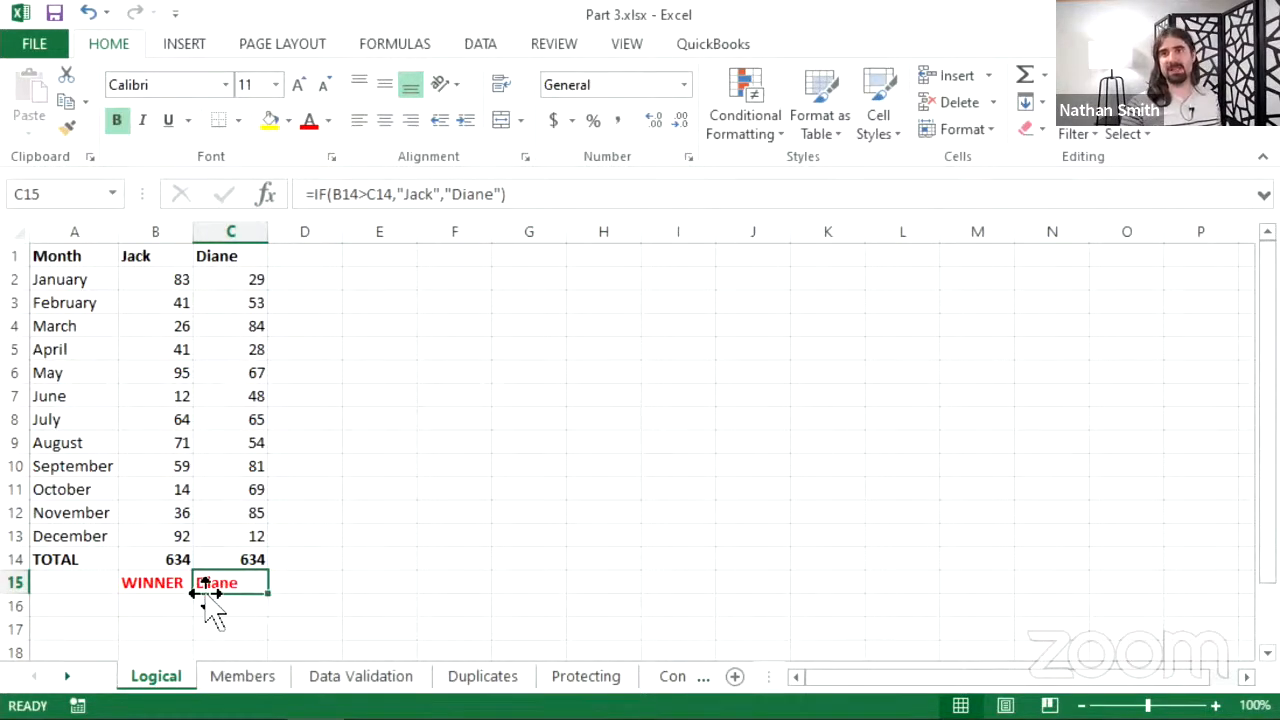
pyautogui.click(329, 194)
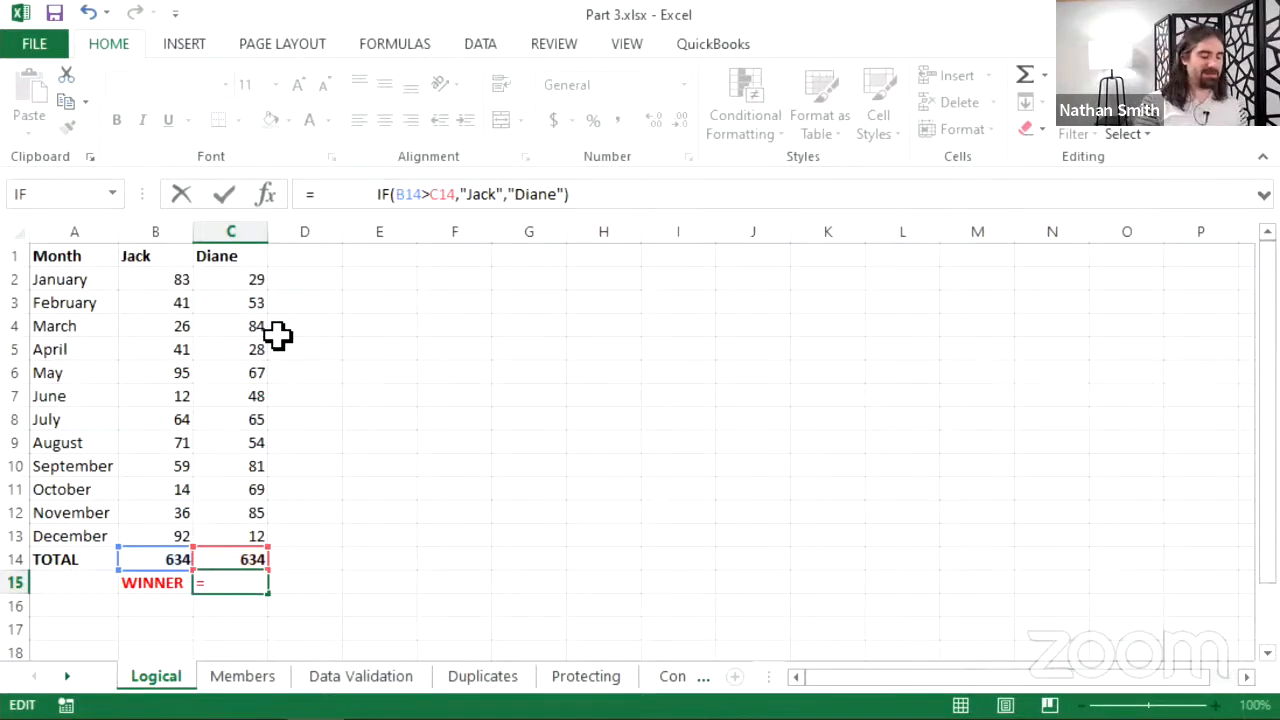
# - Rewrite C15 as =IF(B14=C14,"Tie",IF(B14>C14,"Jack","Diane")), removing the stray spaces
pyautogui.write('IF')
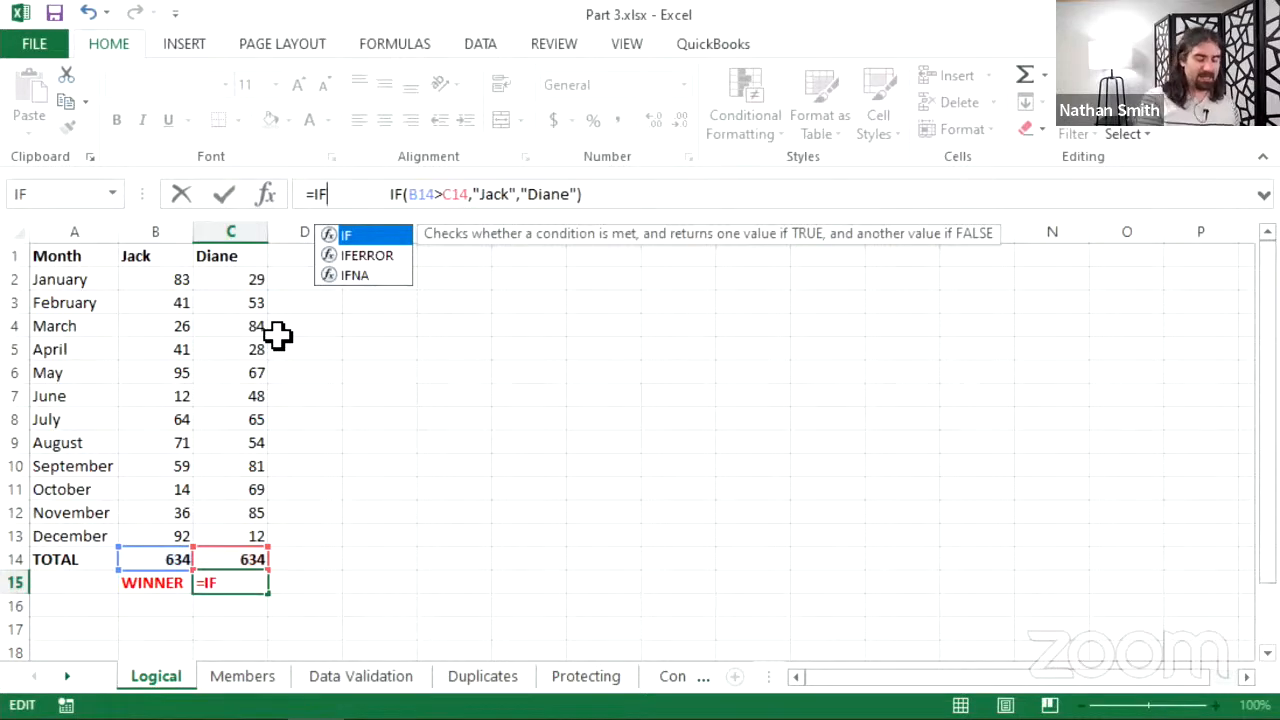
pyautogui.write('(')
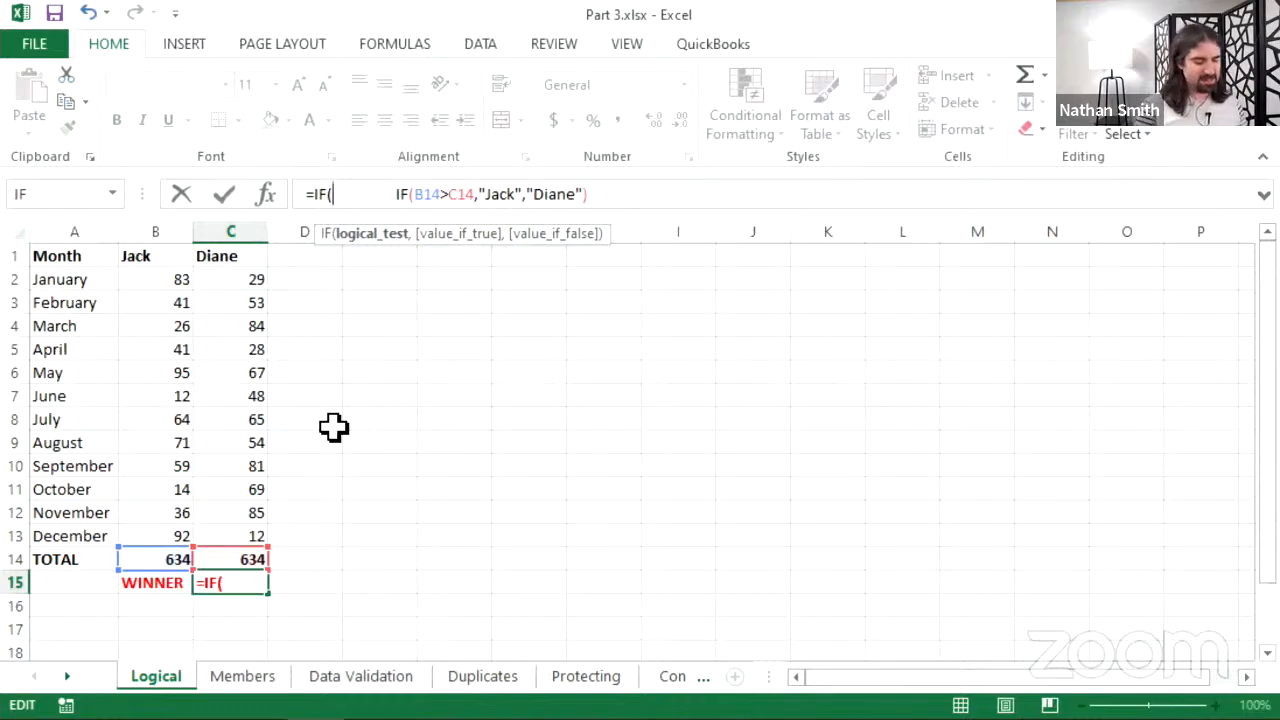
pyautogui.write('B14')
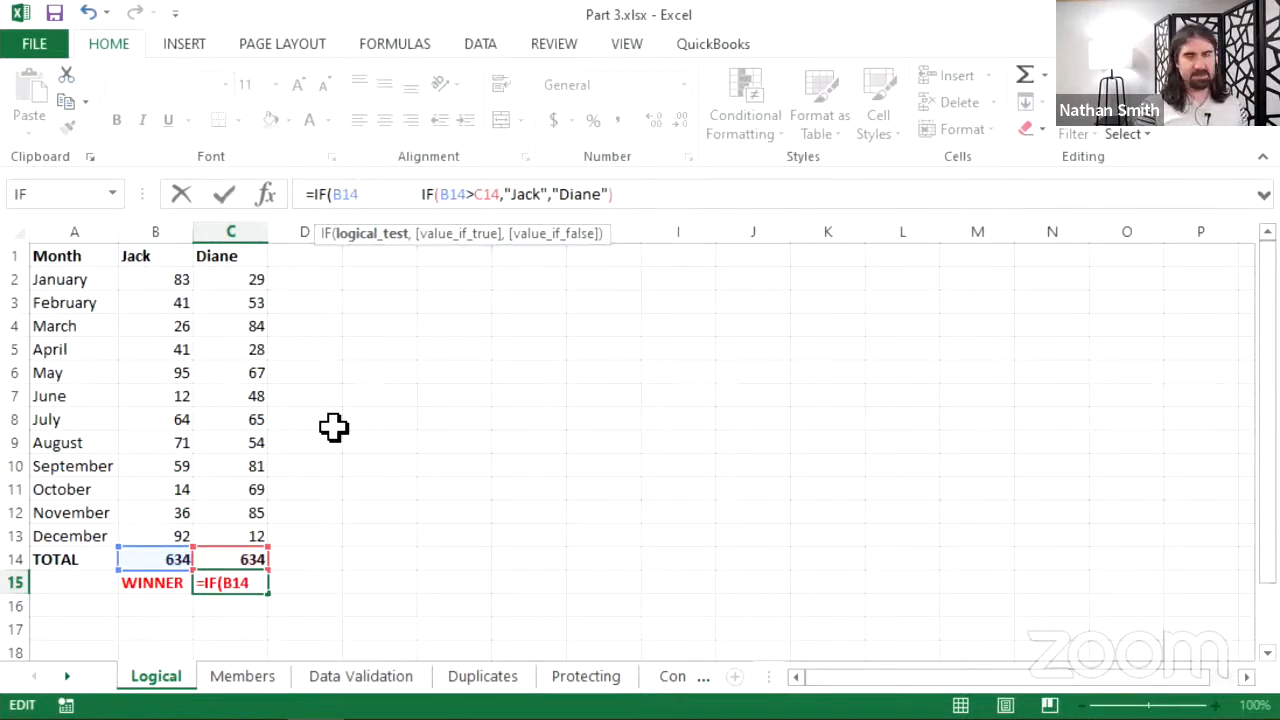
pyautogui.write('=C1')
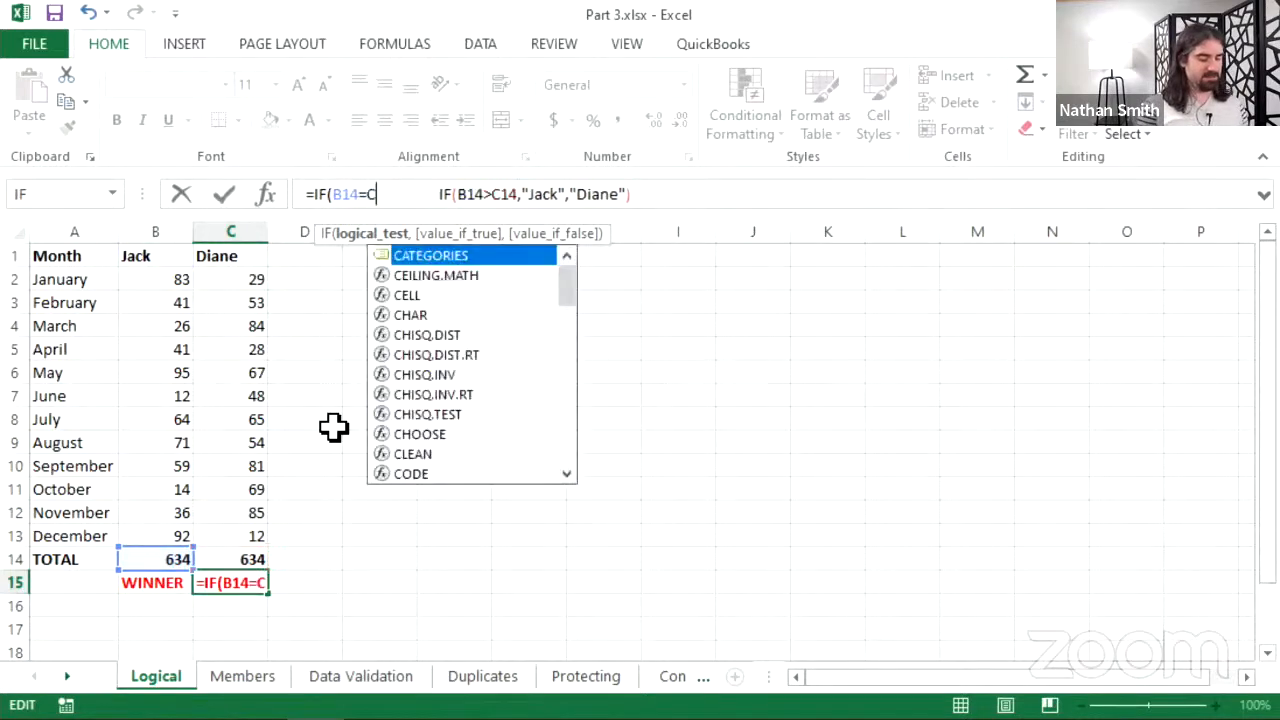
pyautogui.write('4')
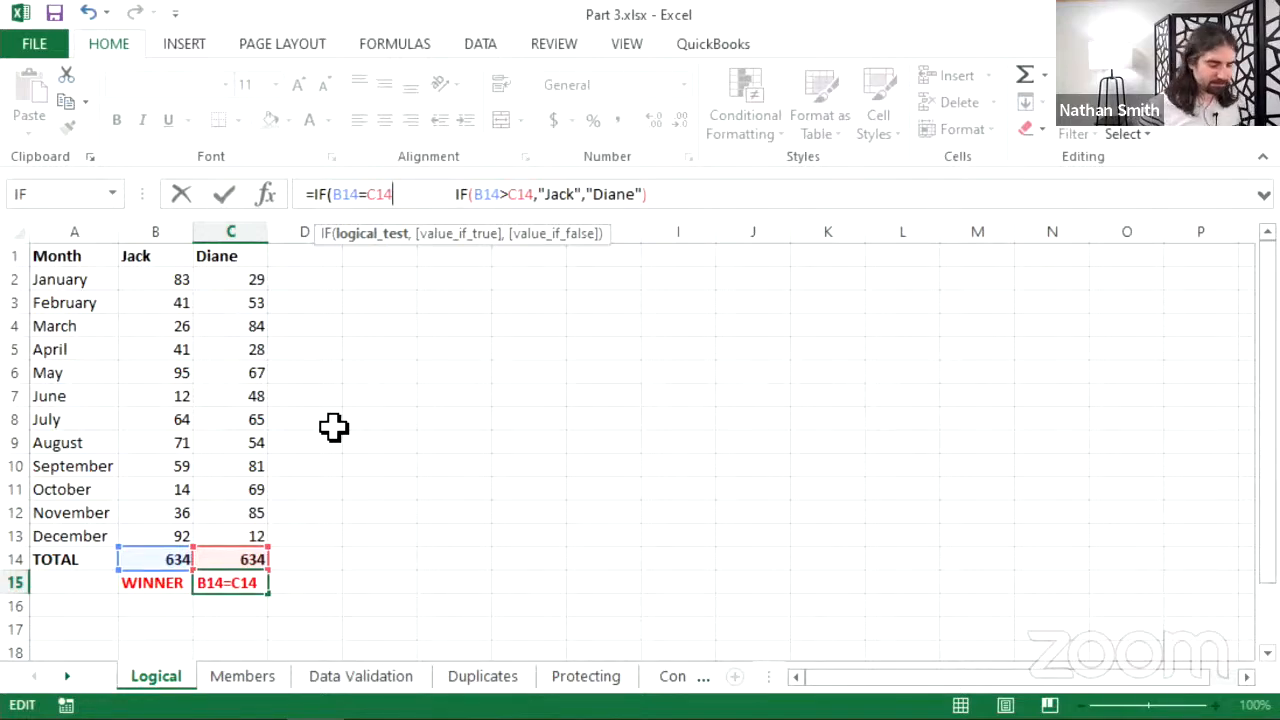
pyautogui.write(',')
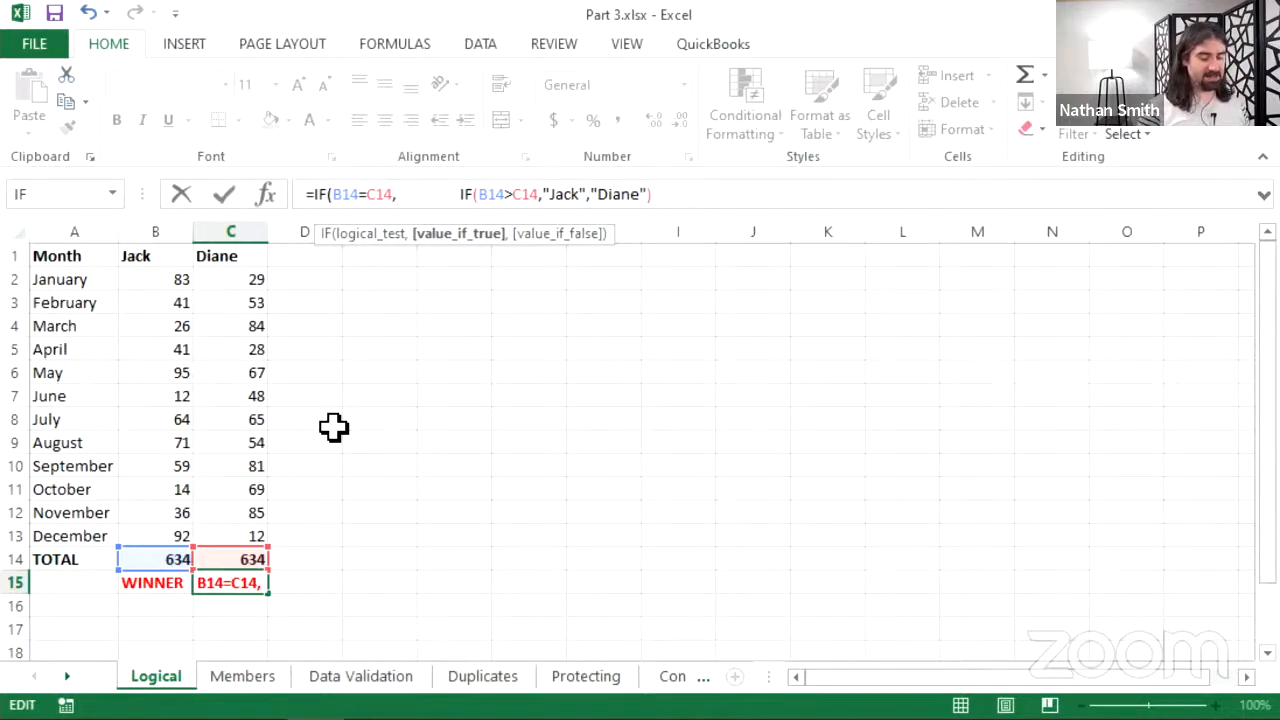
pyautogui.write('"Tie')
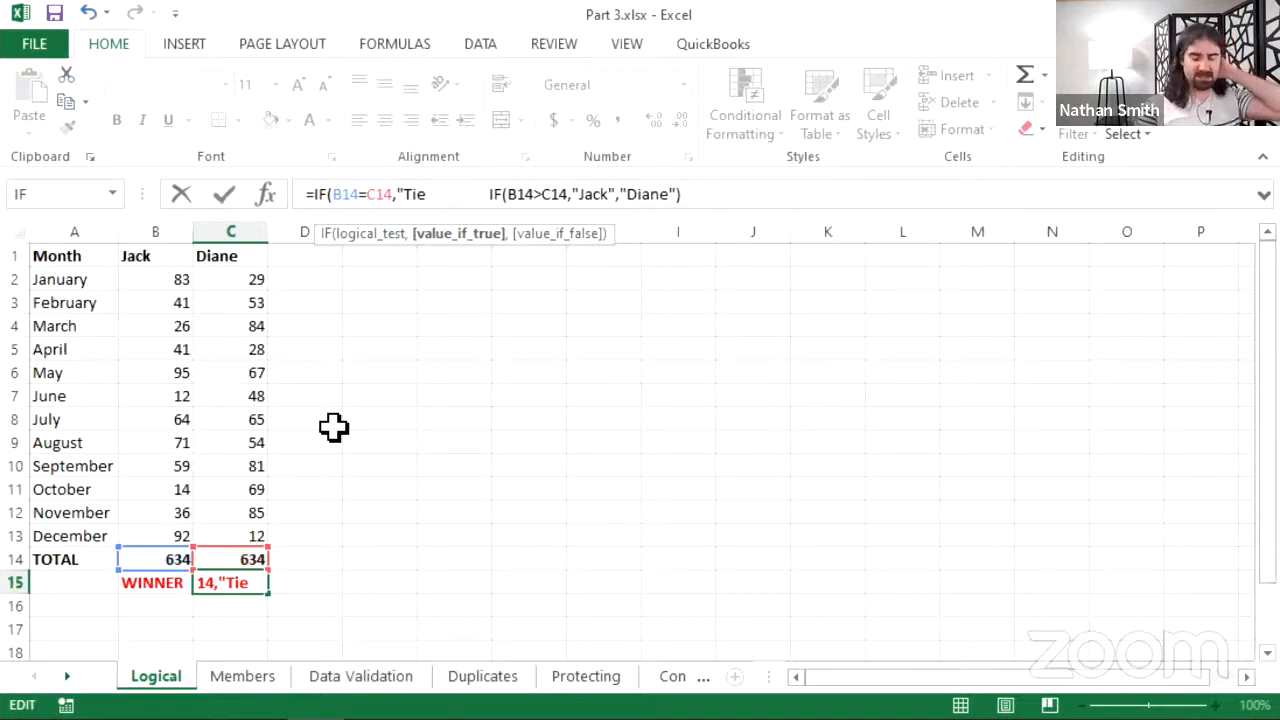
pyautogui.write('"')
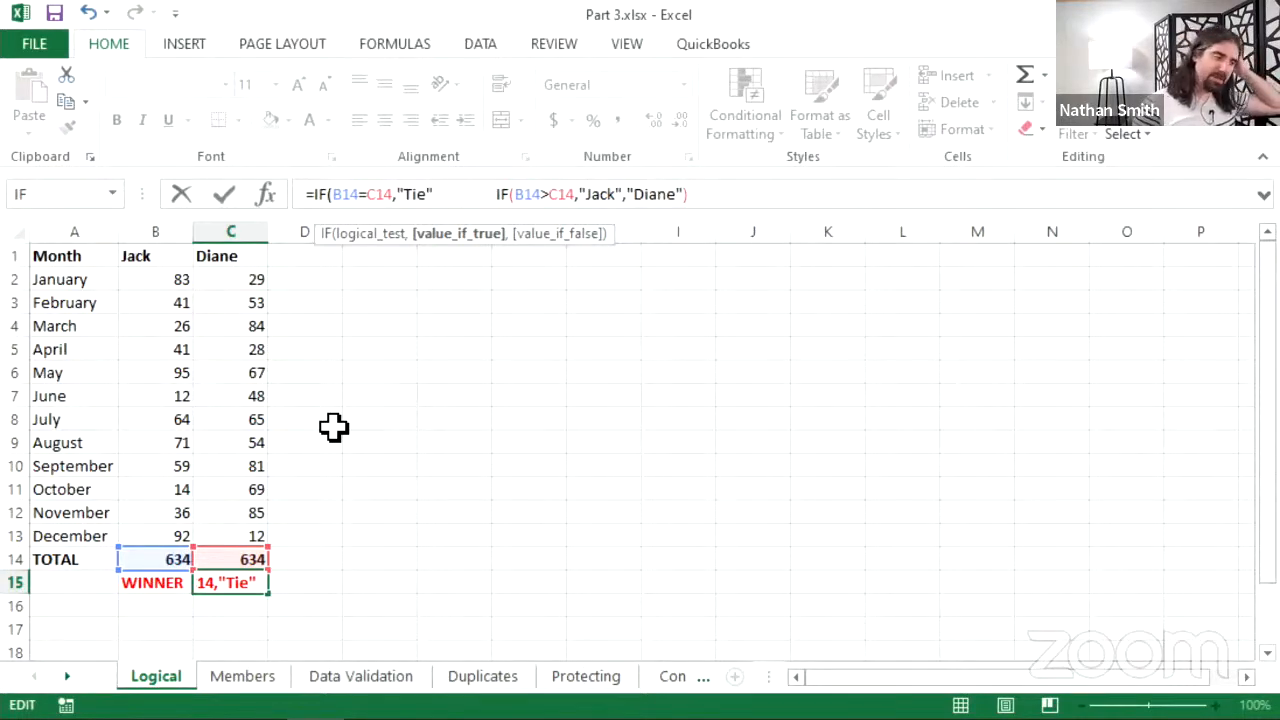
pyautogui.write(',')
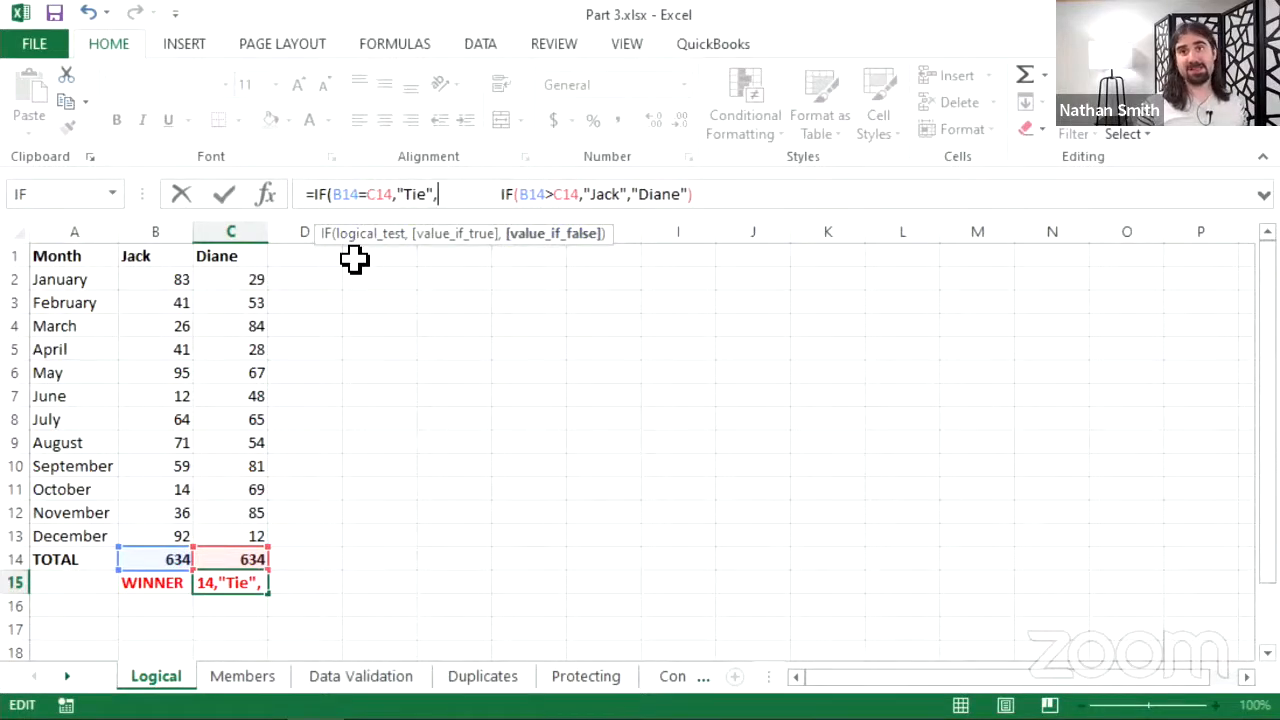
pyautogui.press('Delete')
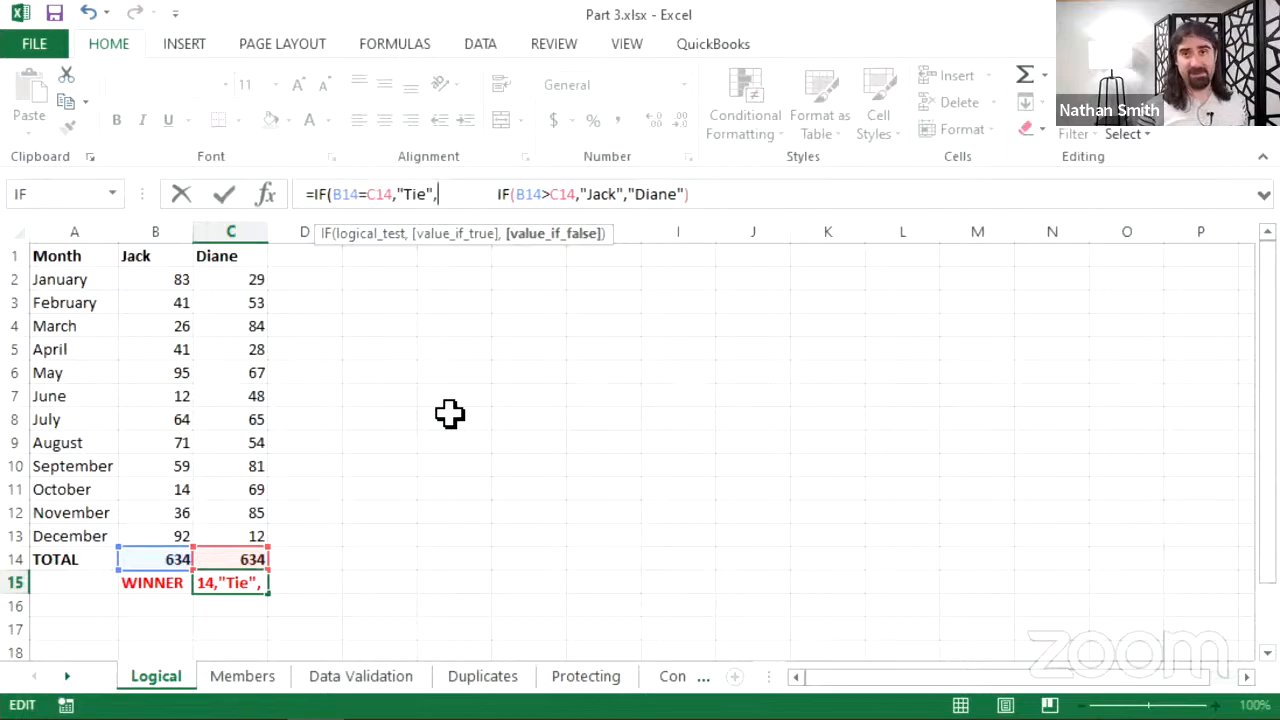
pyautogui.press('Delete')
pyautogui.press('Delete')
pyautogui.press('Delete')
pyautogui.press('Delete')
pyautogui.press('Delete')
pyautogui.press('Delete')
pyautogui.press('Delete')
pyautogui.press('Delete')
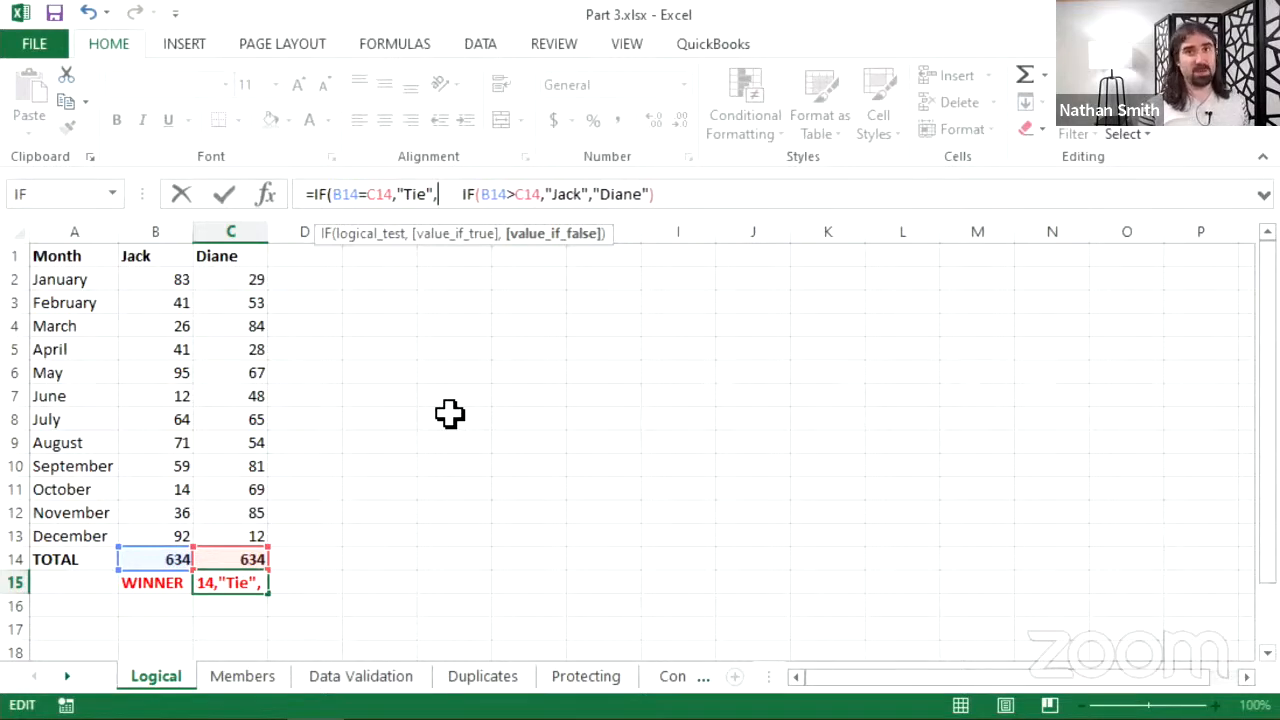
pyautogui.press('Delete')
pyautogui.press('Delete')
pyautogui.press('Delete')
pyautogui.press('Delete')
pyautogui.press('Delete')
pyautogui.press('Delete')
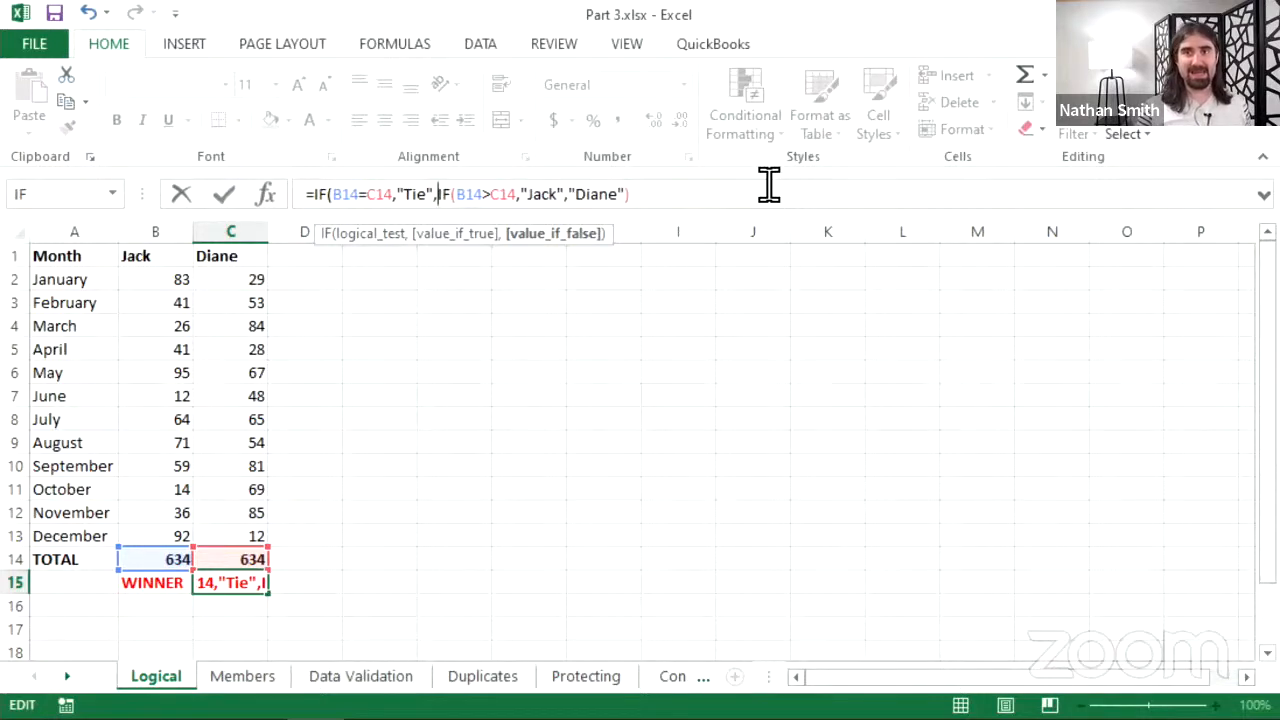
pyautogui.press('End')
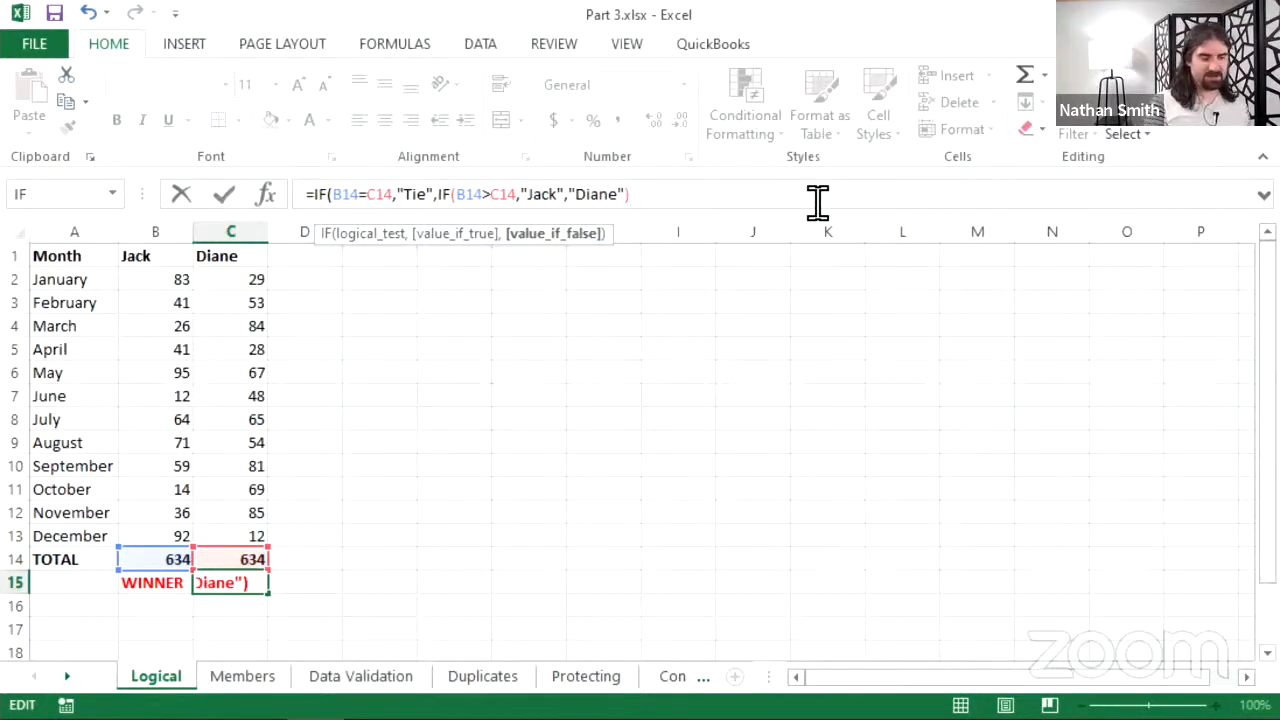
pyautogui.write(')')
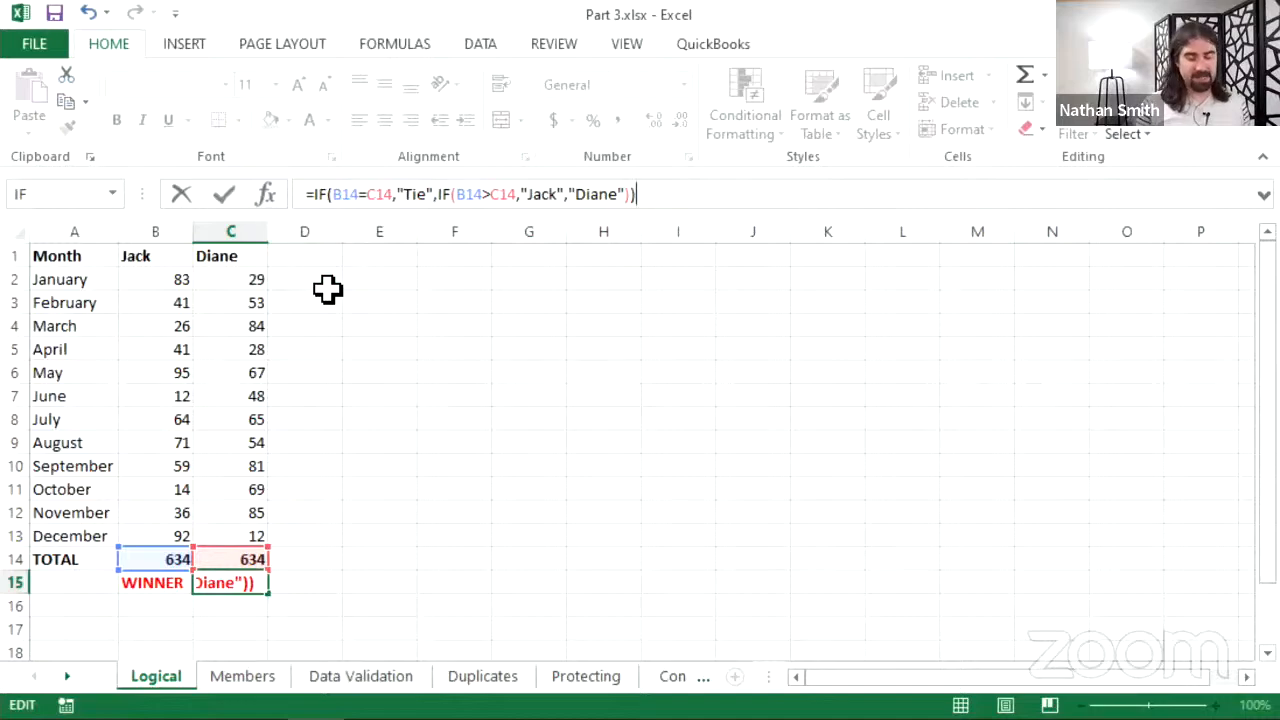
# - Confirm the nested winner formula and fill Jack's SUM total across into C14
pyautogui.click(226, 195)
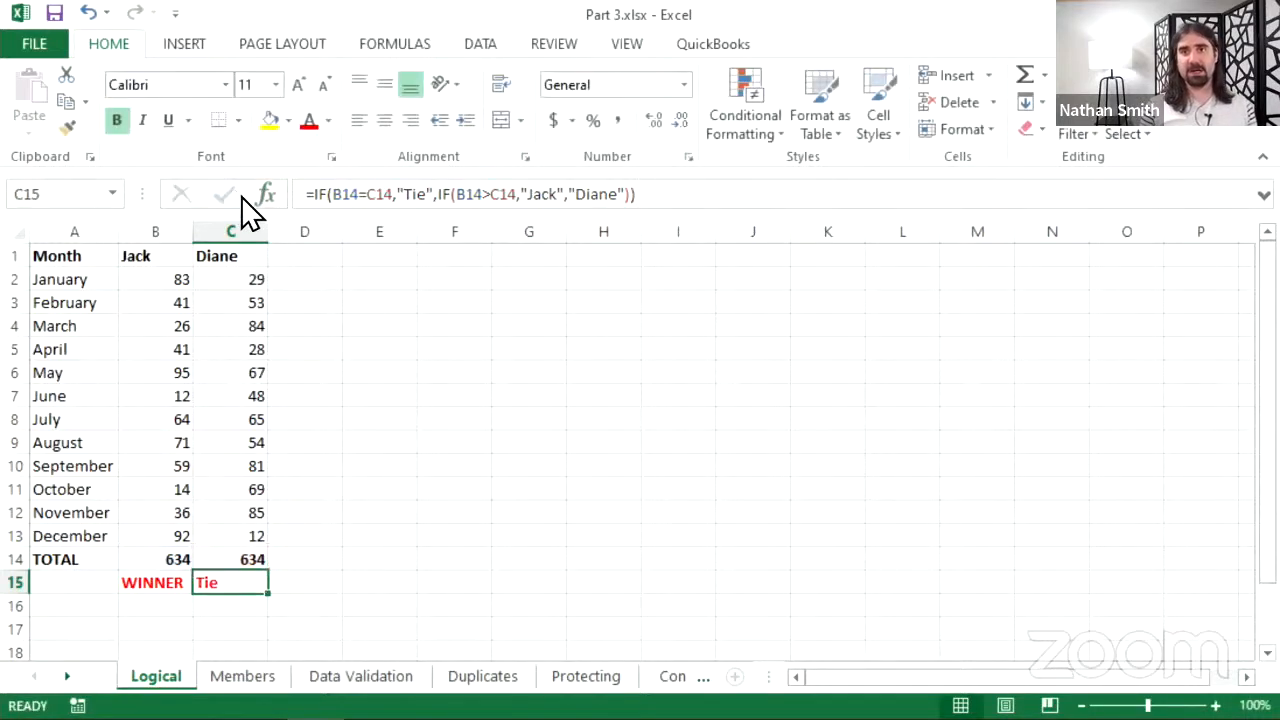
pyautogui.click(234, 563)
pyautogui.click(170, 558)
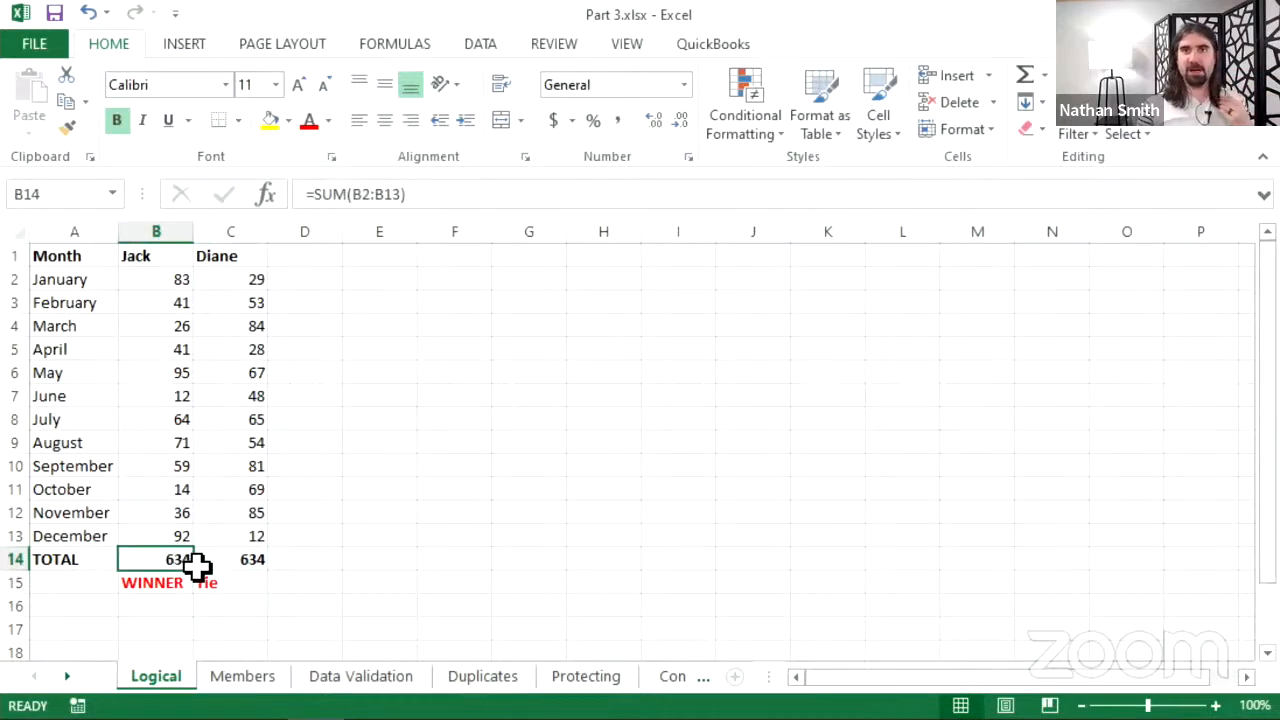
pyautogui.moveTo(194, 570); pyautogui.dragTo(254, 566)
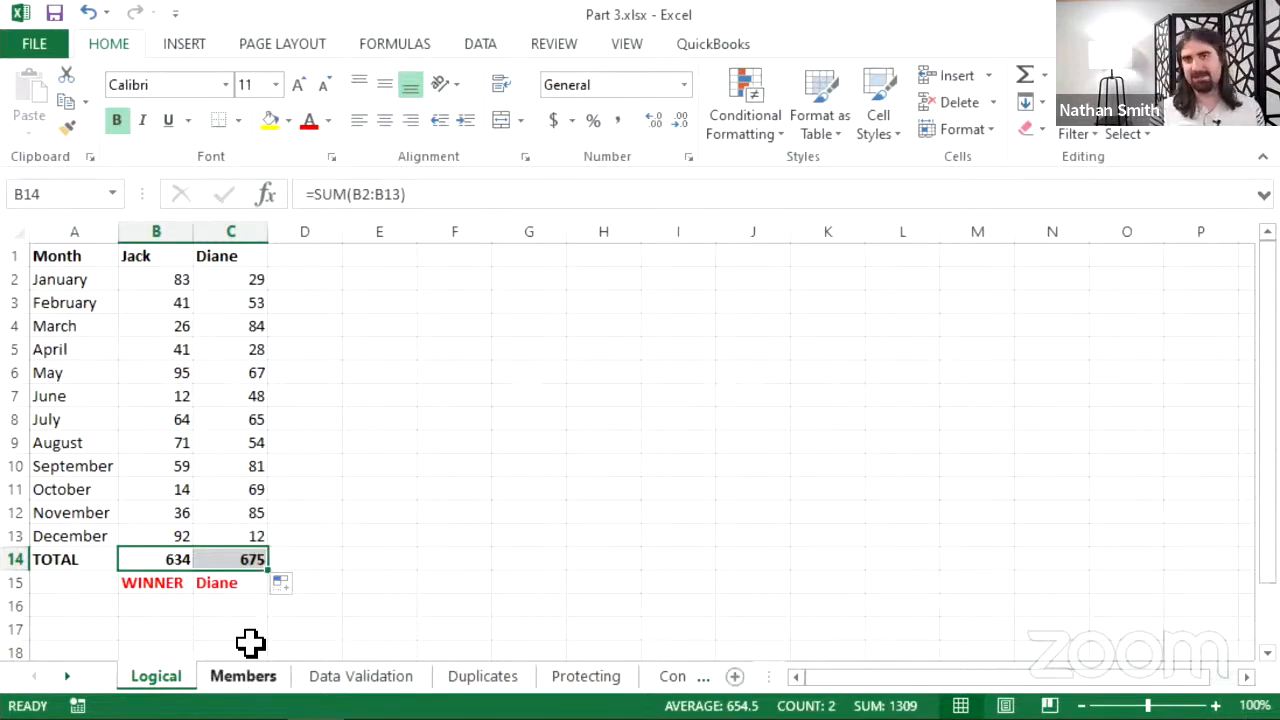
pyautogui.click(222, 558)
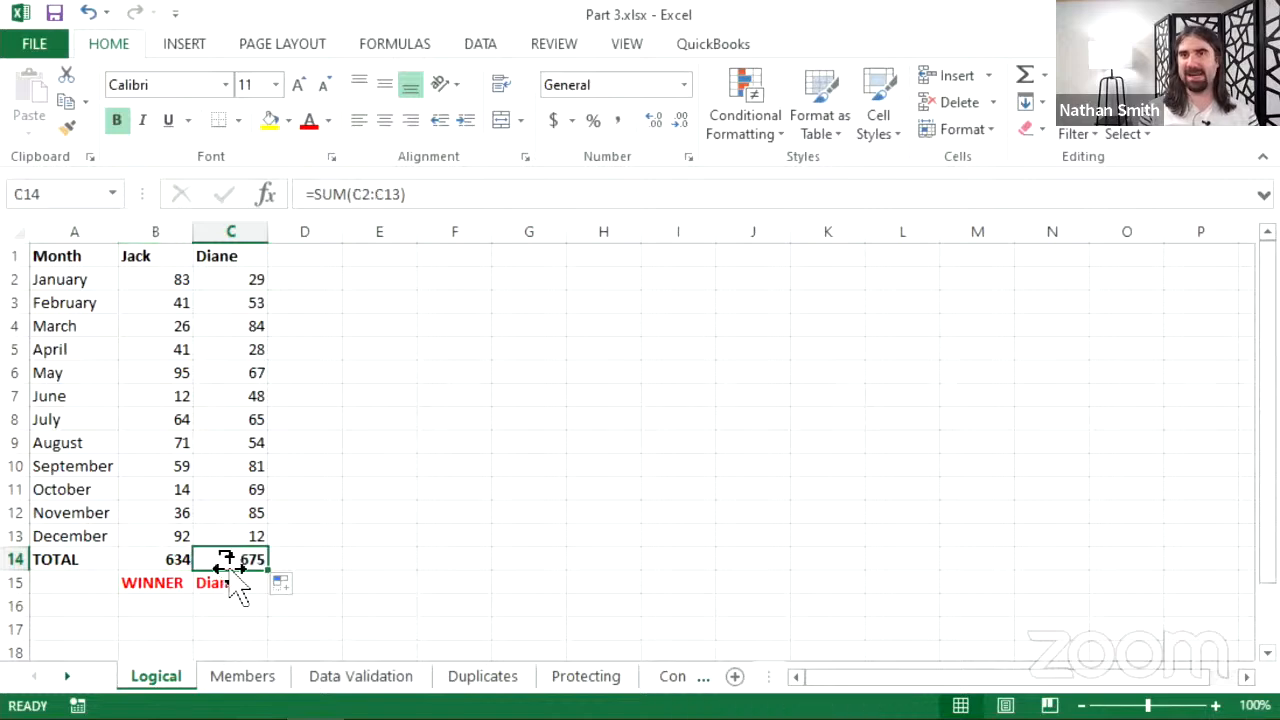
# - Set Jack's total in B14 to 676 so C15 names Jack
pyautogui.click(174, 565)
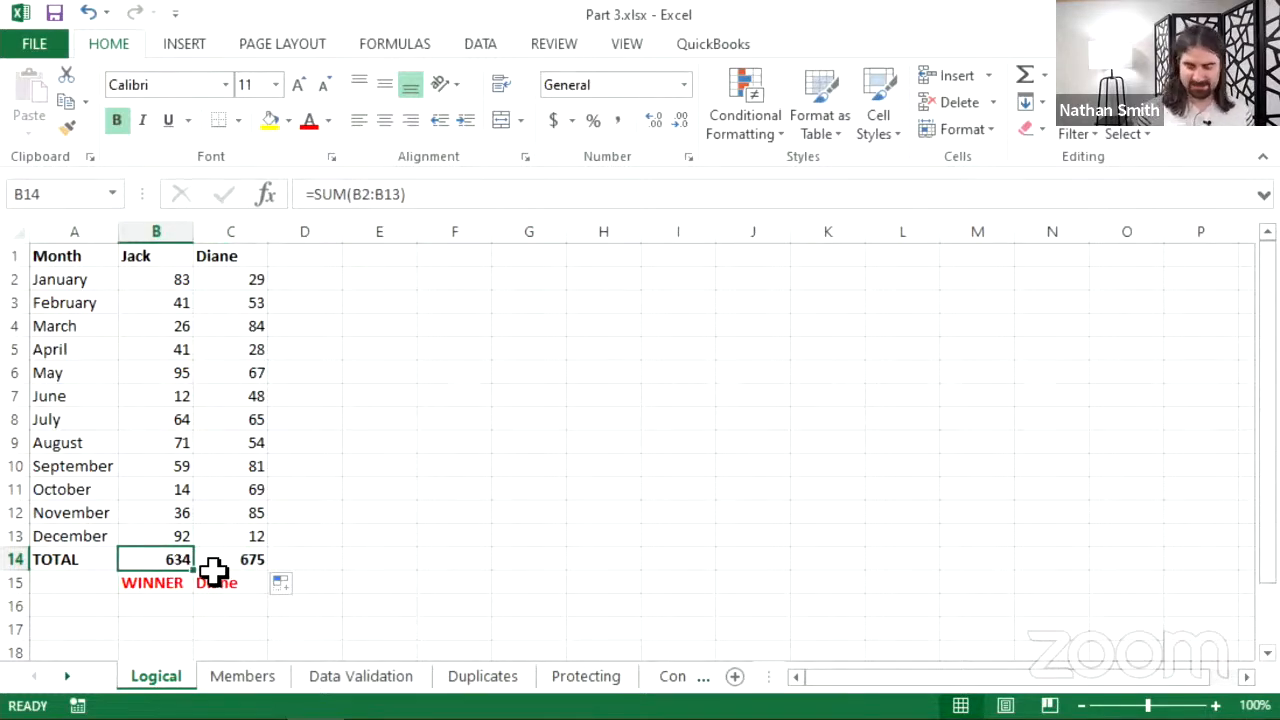
pyautogui.write('64')
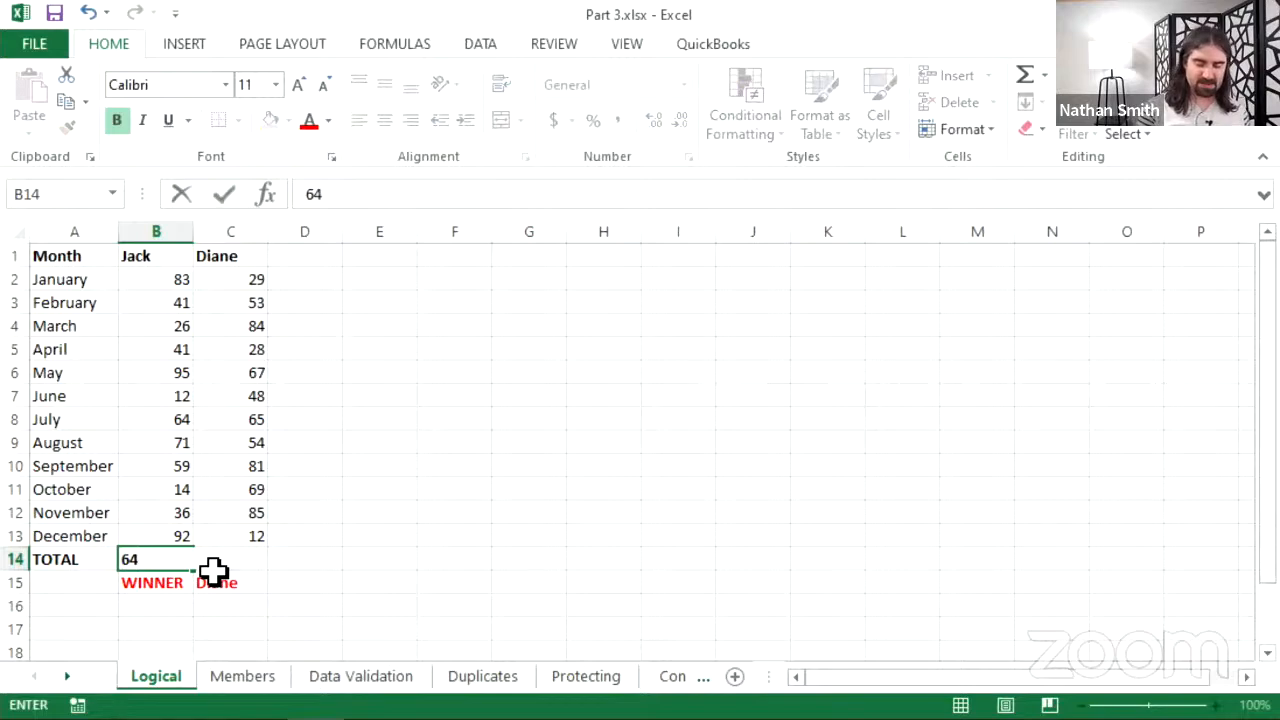
pyautogui.press('BackSpace')
pyautogui.write('76')
pyautogui.press('Return')
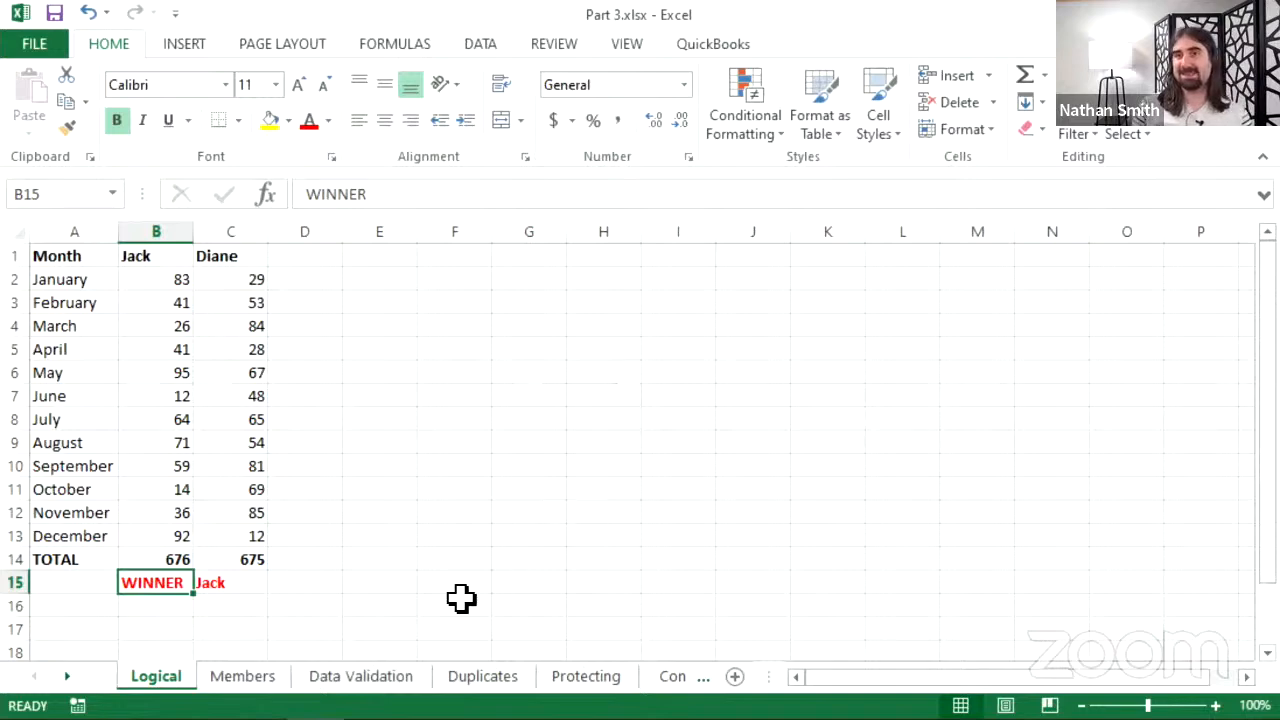
pyautogui.click(270, 677)
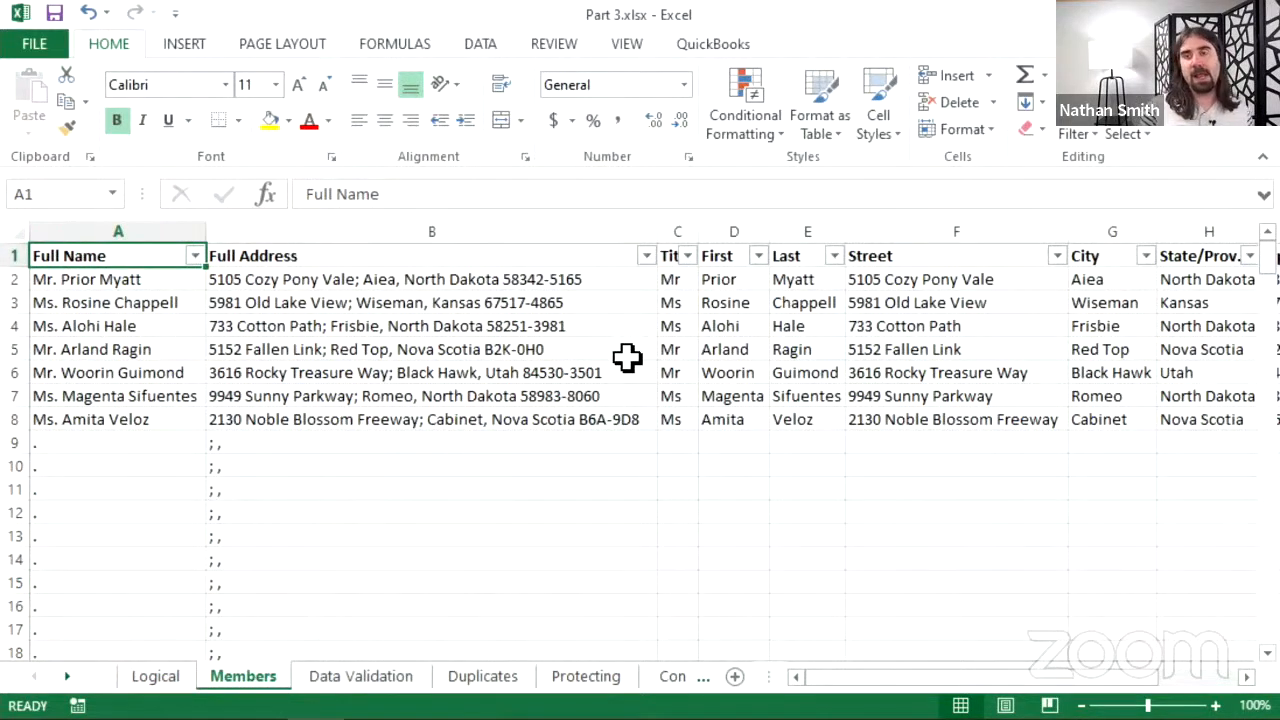
pyautogui.scroll(-5, 566, 410)
pyautogui.scroll(5, 560, 410)
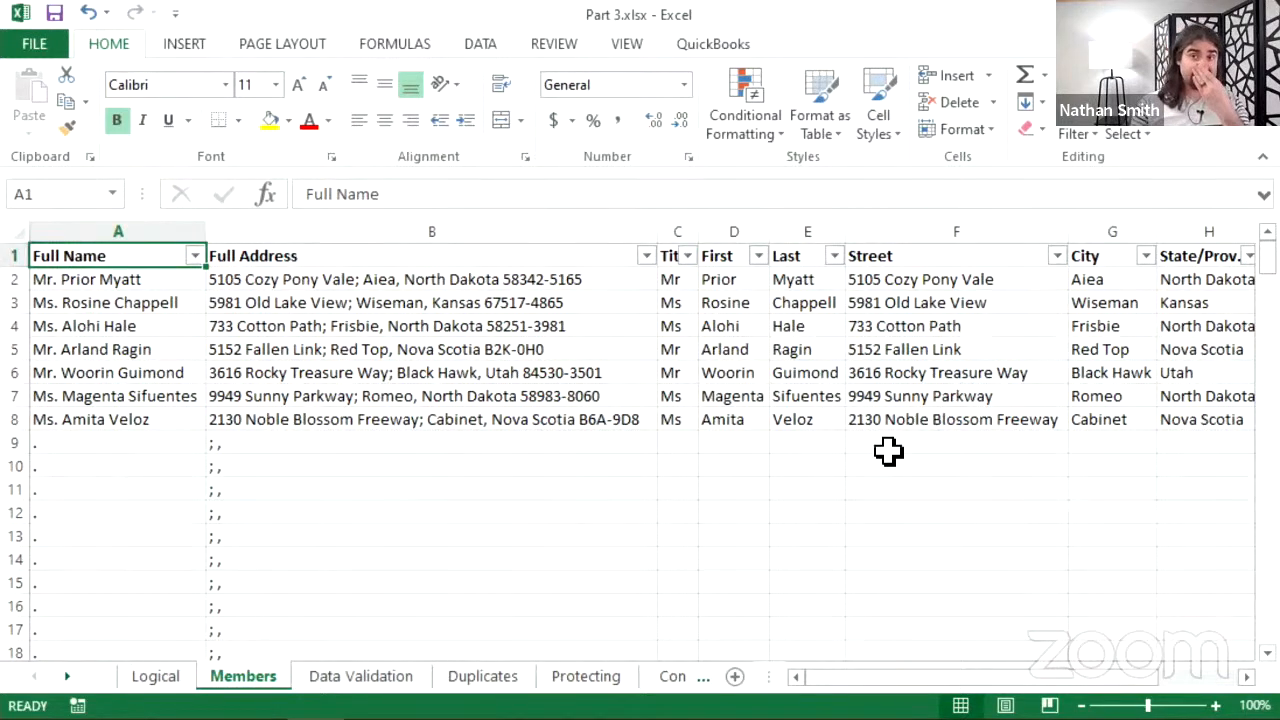
pyautogui.moveTo(837, 694); pyautogui.dragTo(910, 688)
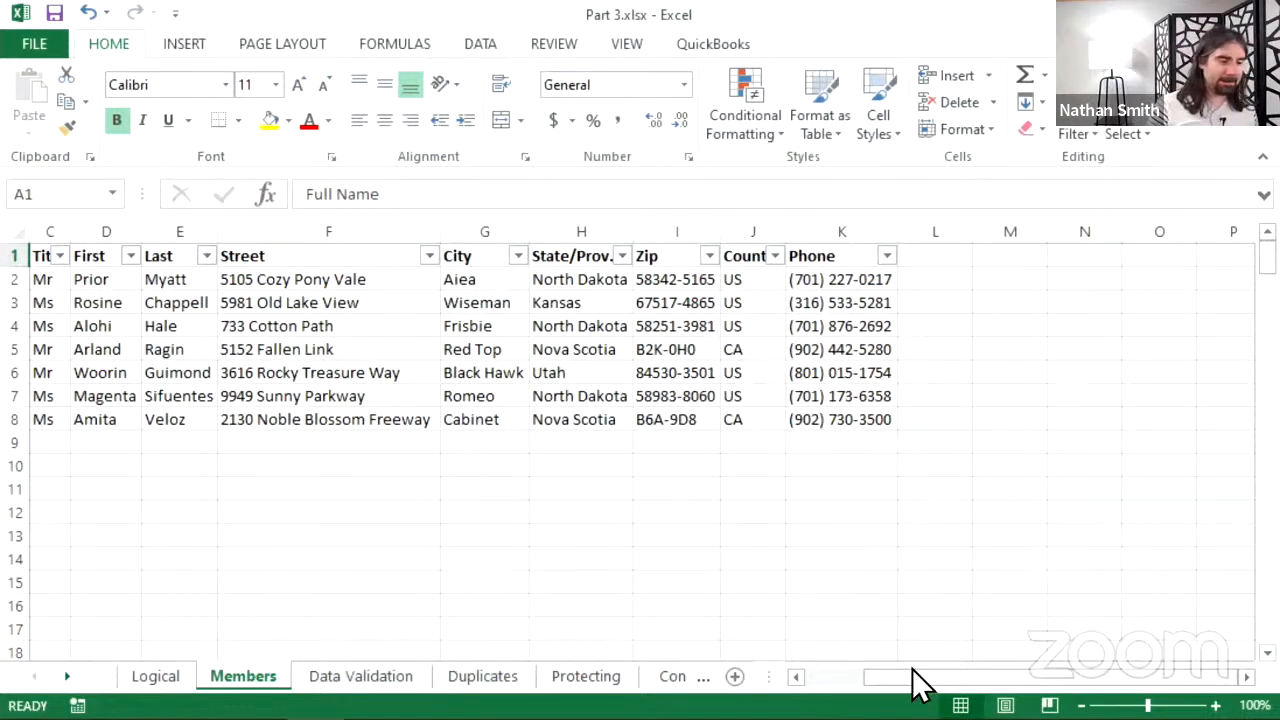
pyautogui.moveTo(934, 694); pyautogui.dragTo(795, 697)
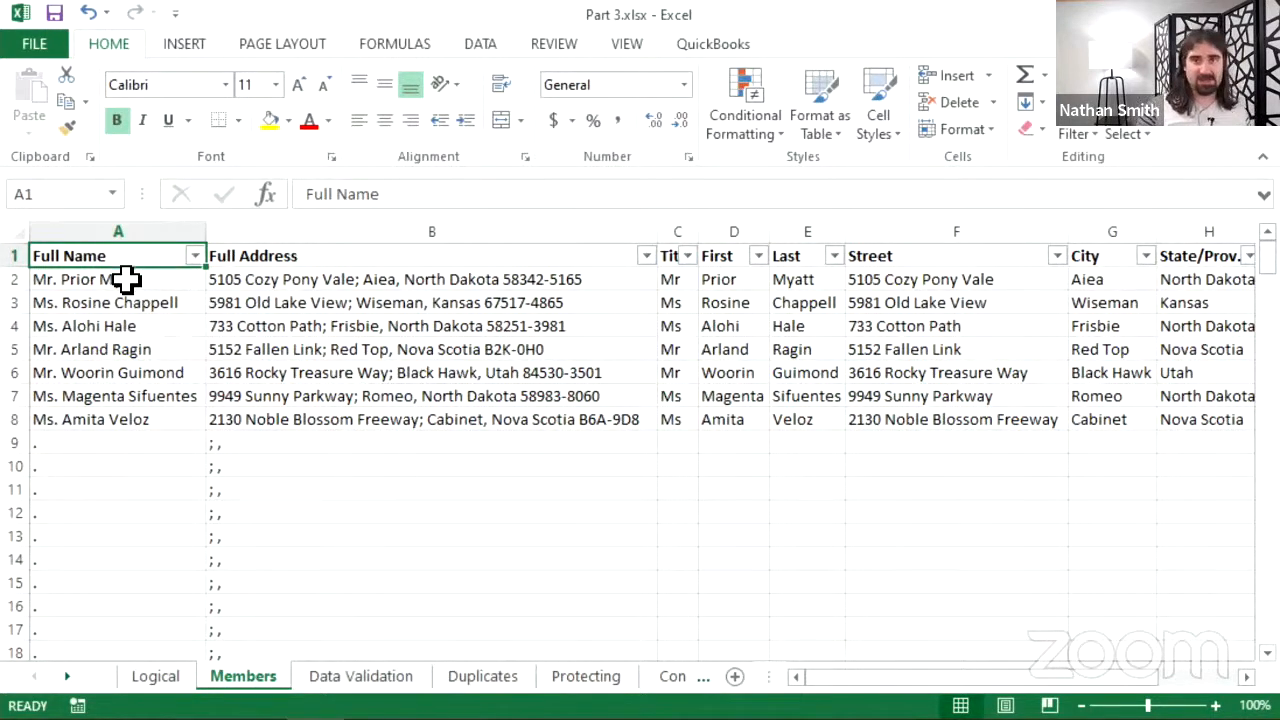
pyautogui.click(124, 285)
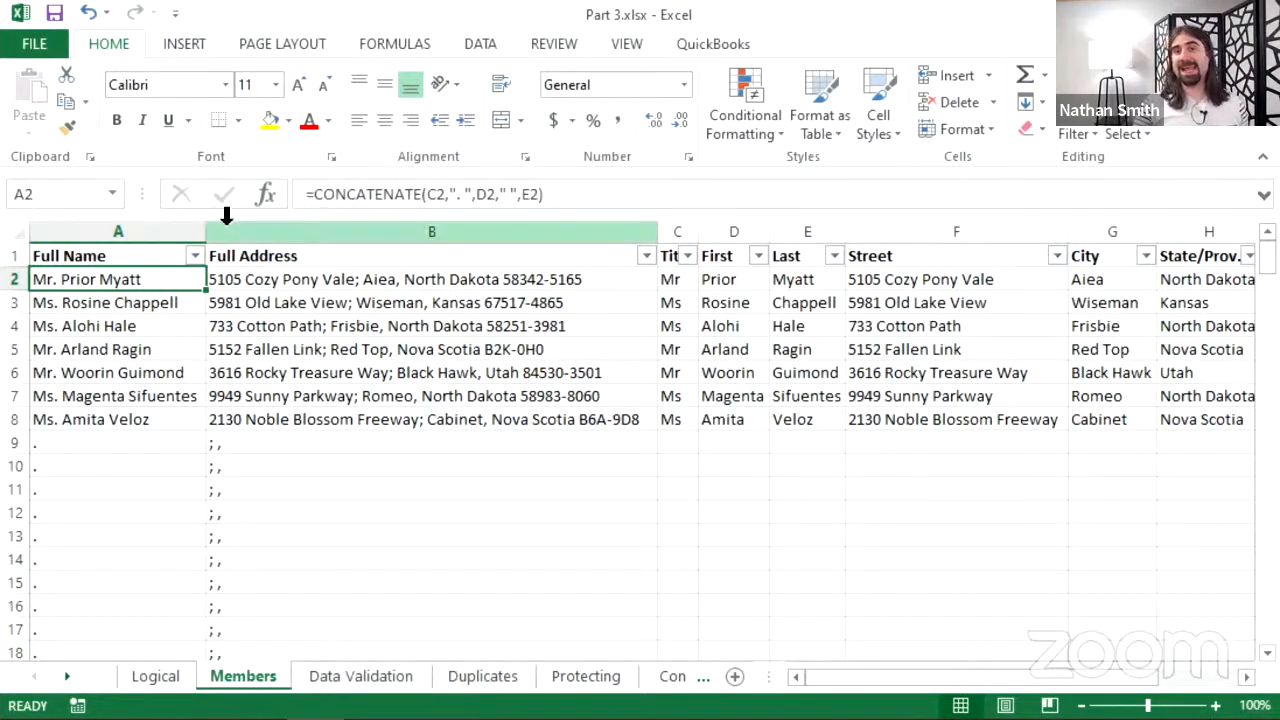
pyautogui.click(361, 195)
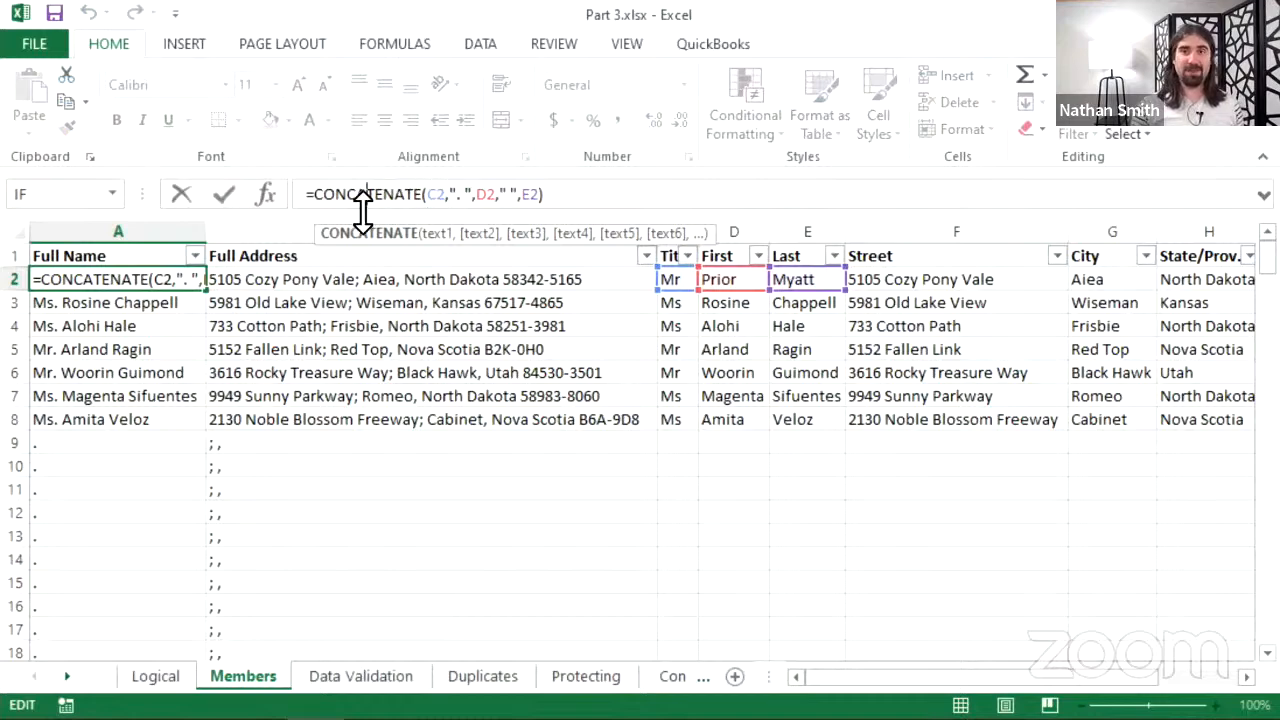
pyautogui.click(425, 195)
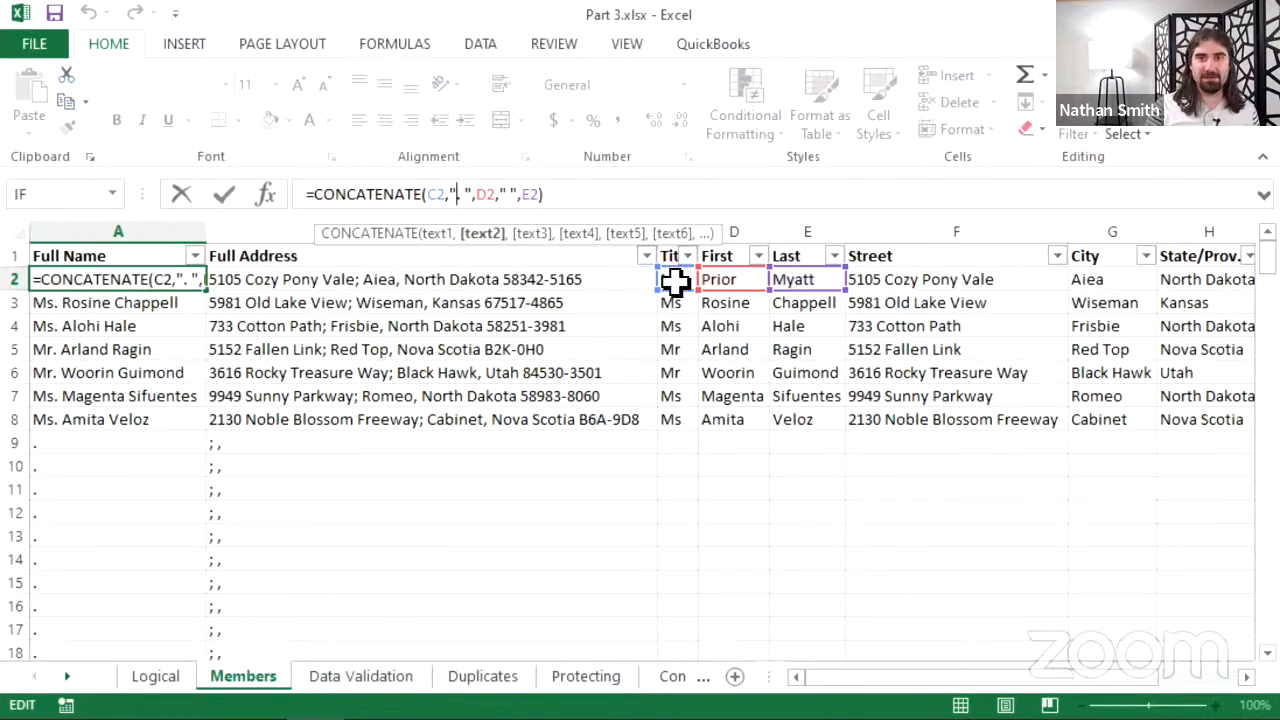
pyautogui.write('.')
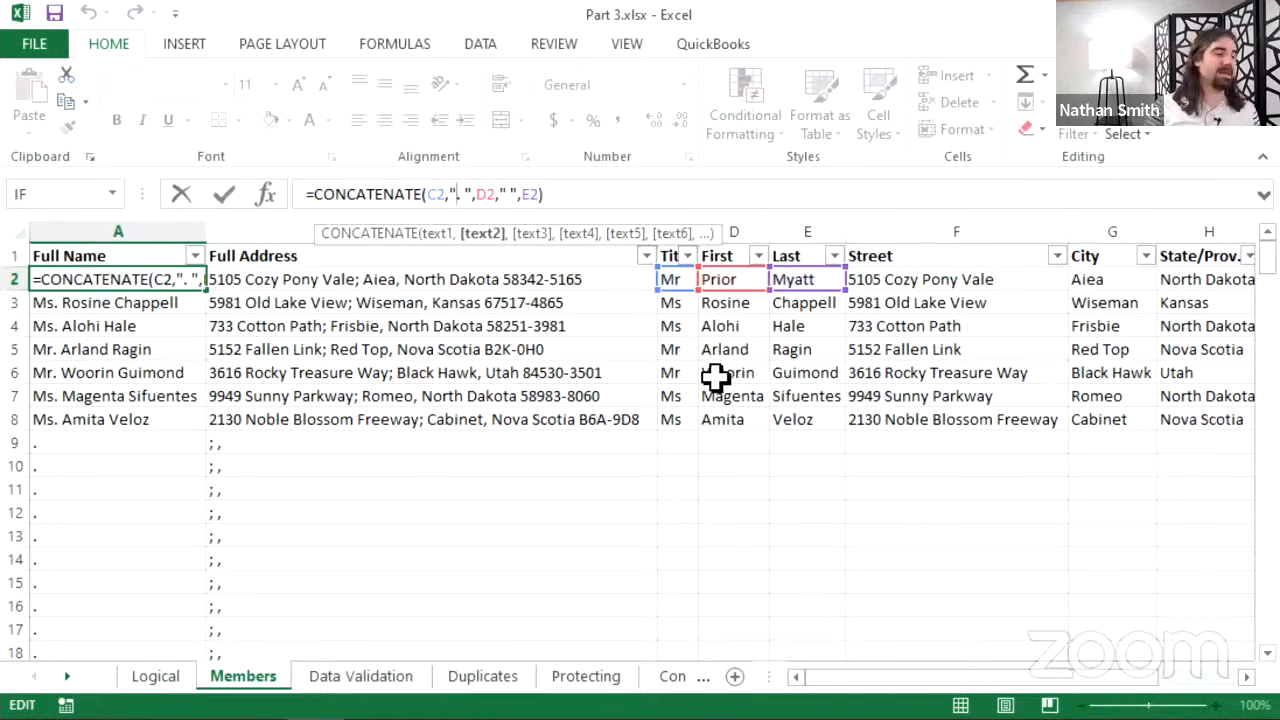
pyautogui.write('.')
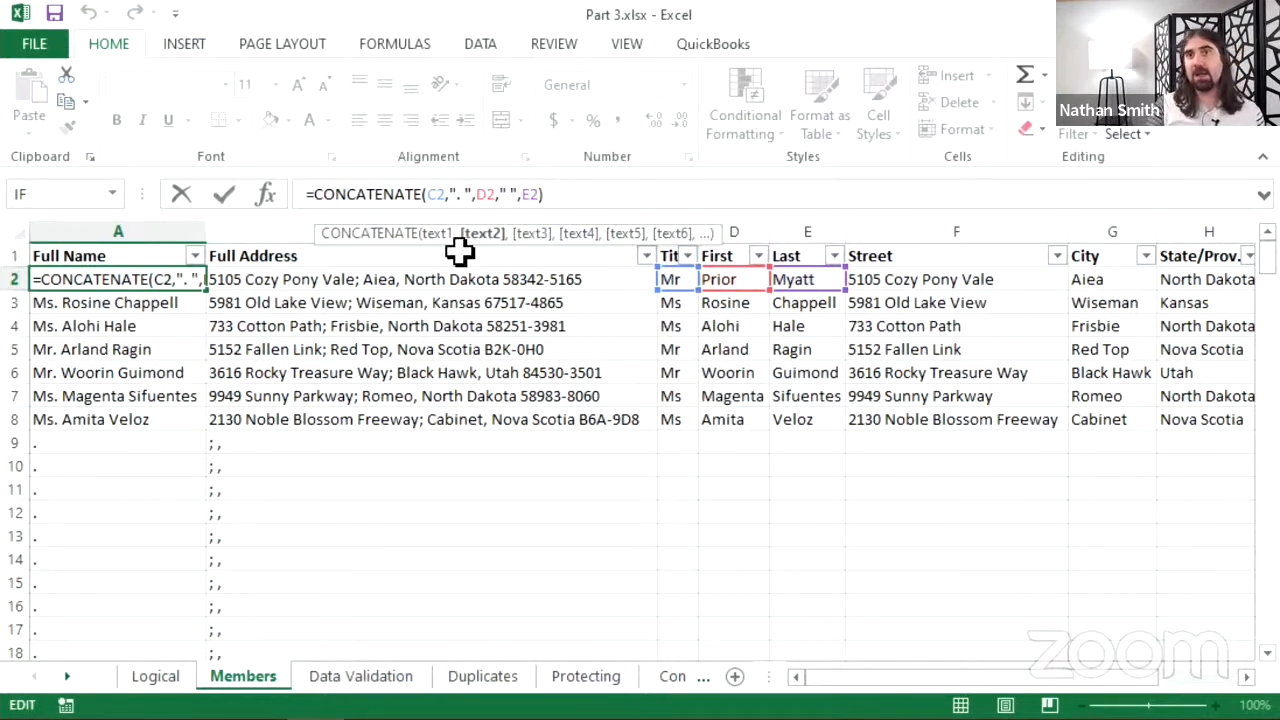
pyautogui.click(488, 194)
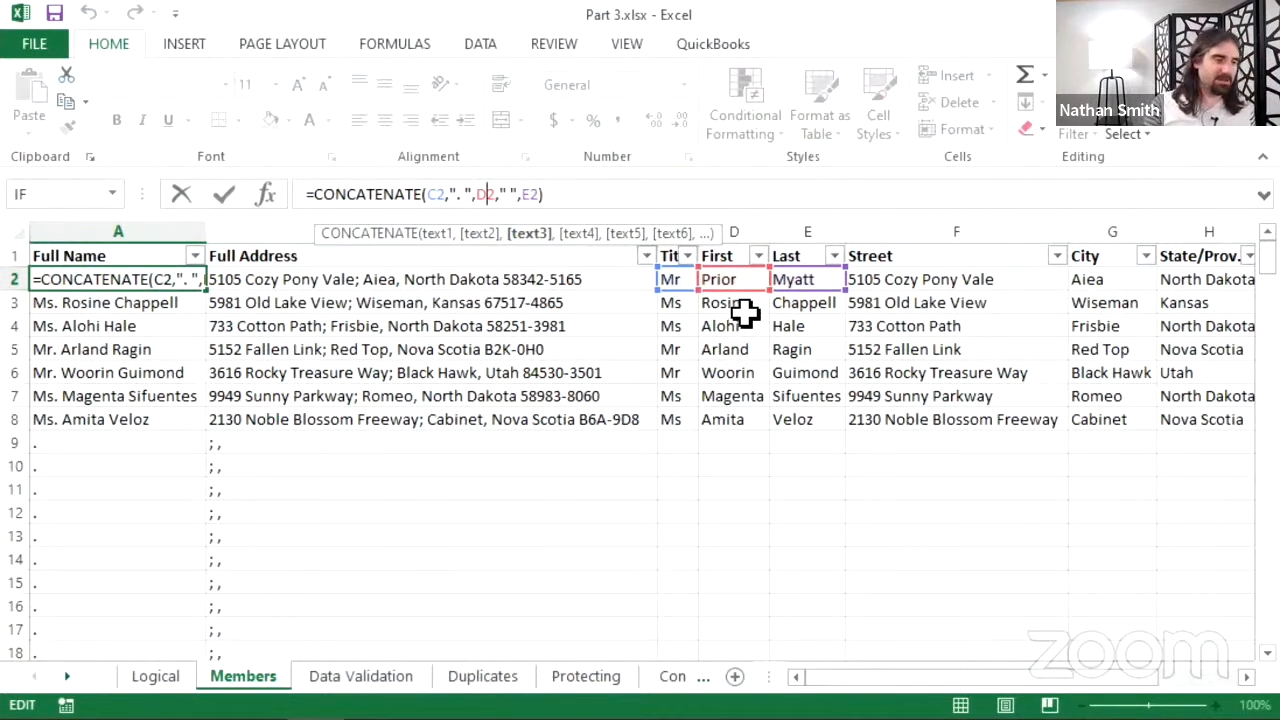
pyautogui.click(501, 193)
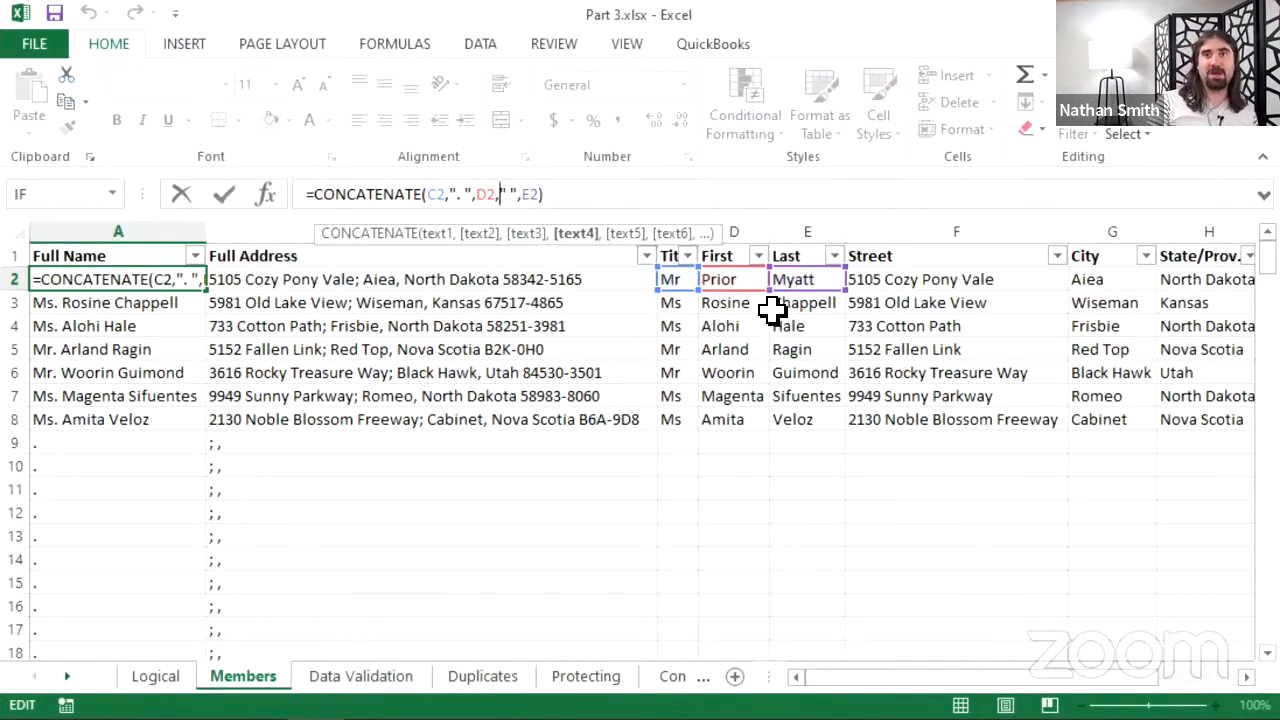
pyautogui.click(524, 193)
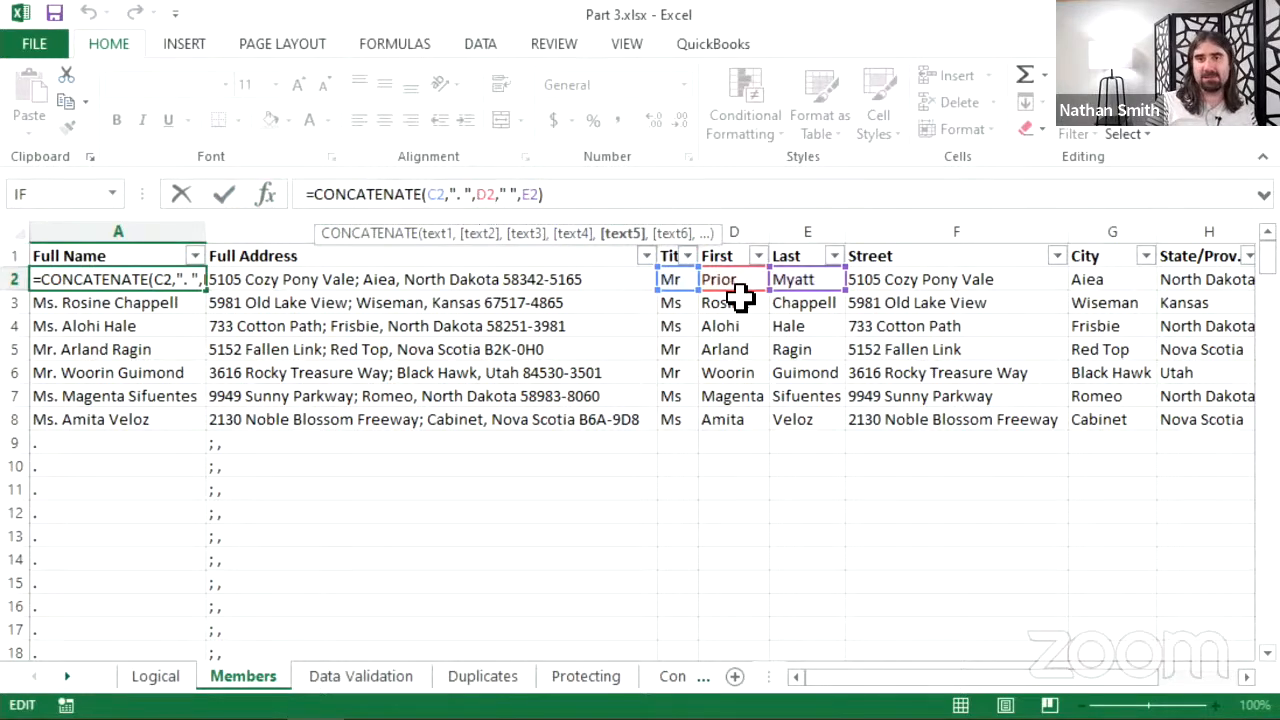
pyautogui.click(224, 196)
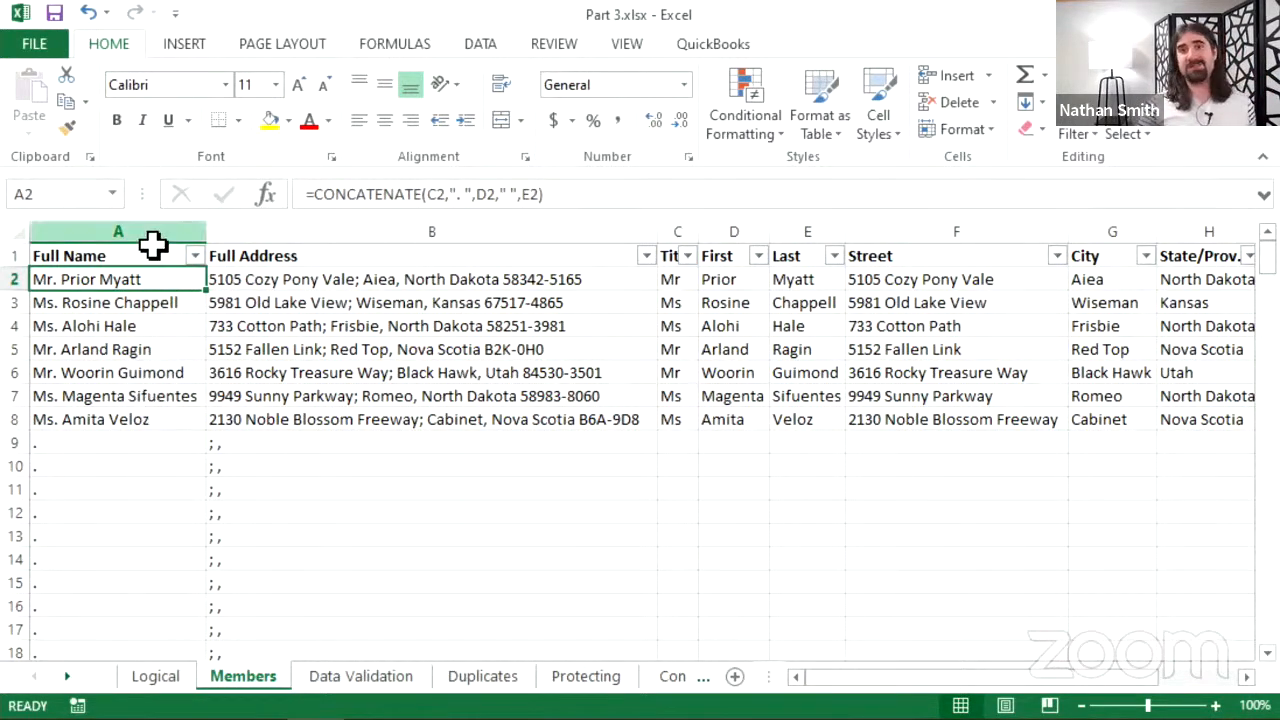
pyautogui.click(89, 443)
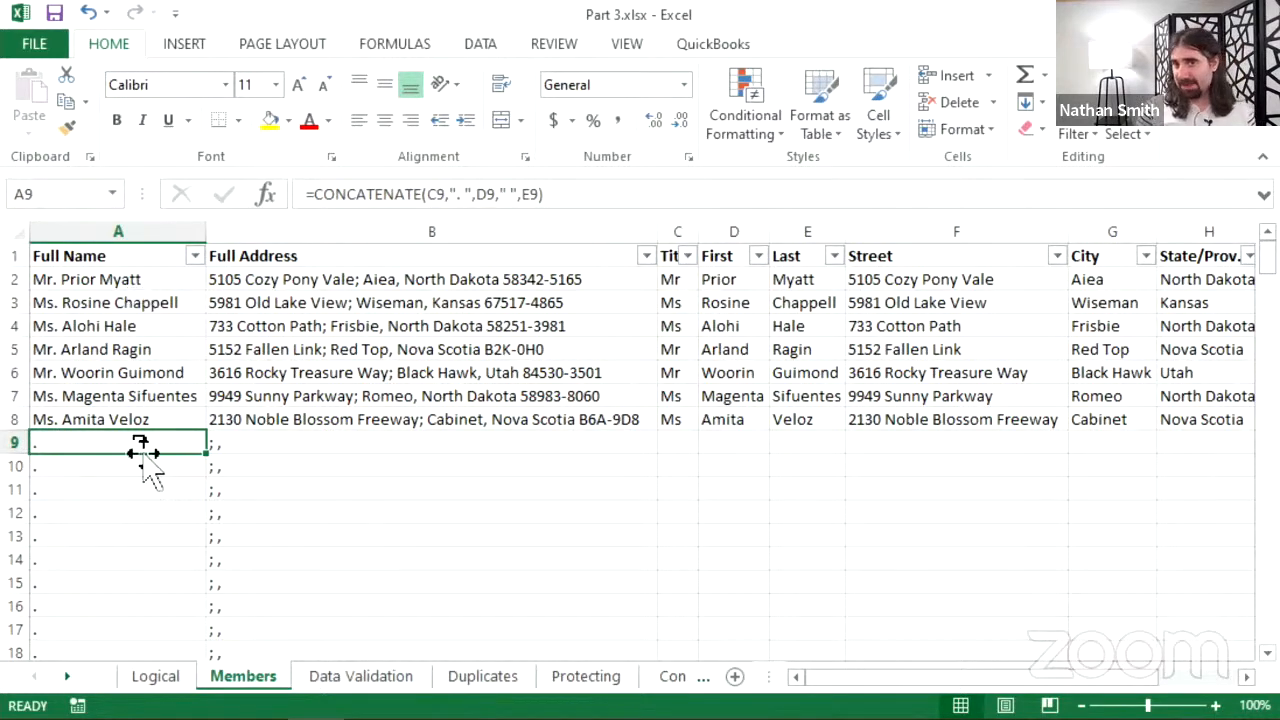
pyautogui.scroll(-5, 126, 574)
pyautogui.scroll(-13, 73, 546)
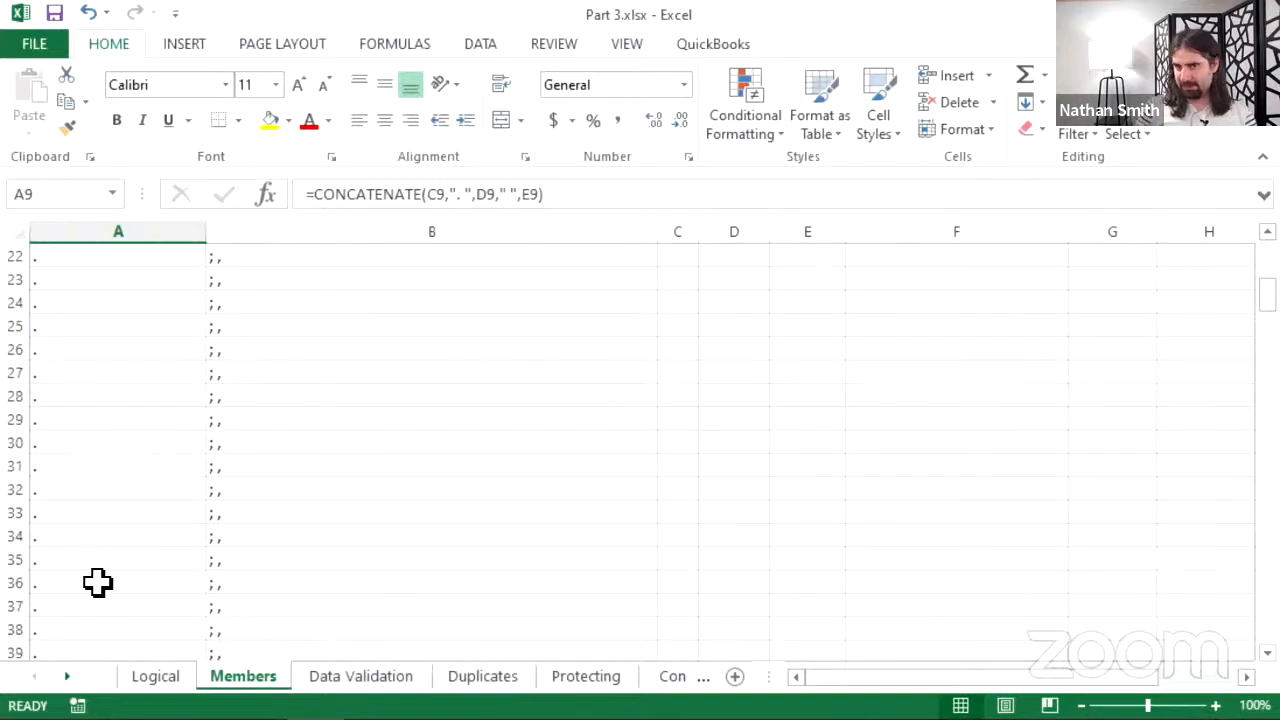
pyautogui.scroll(-12, 86, 548)
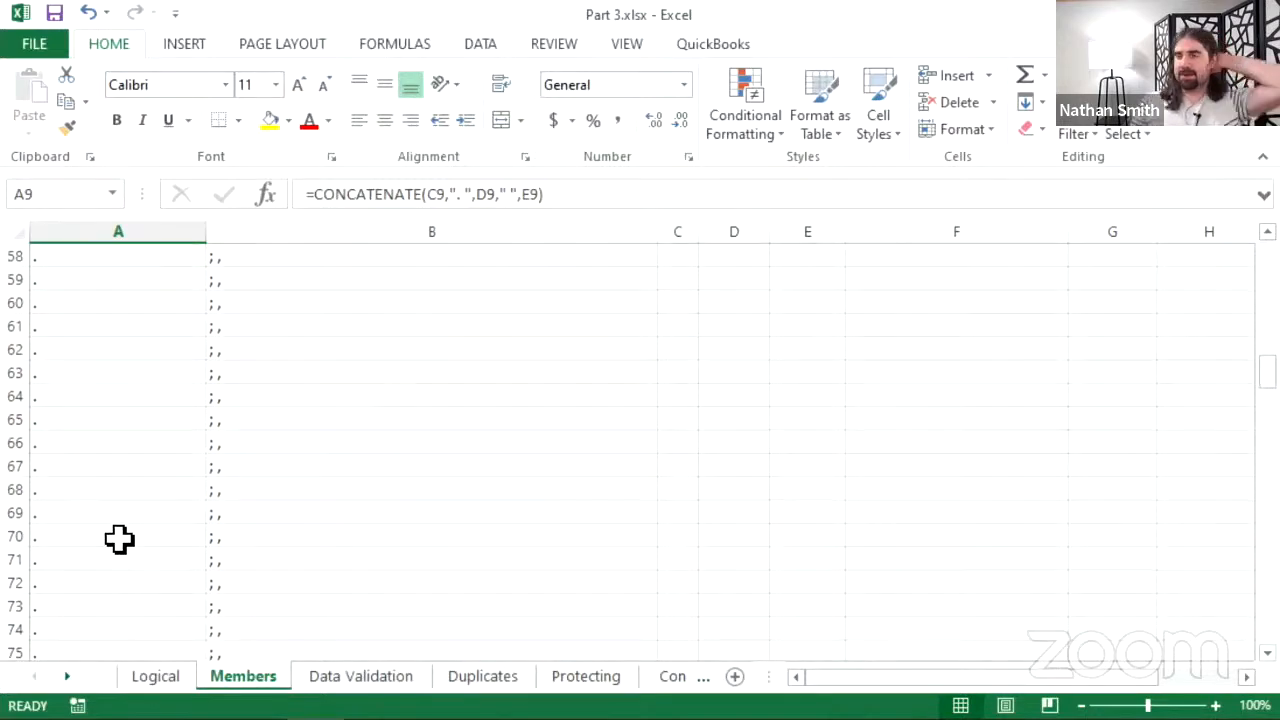
pyautogui.scroll(-12, 129, 515)
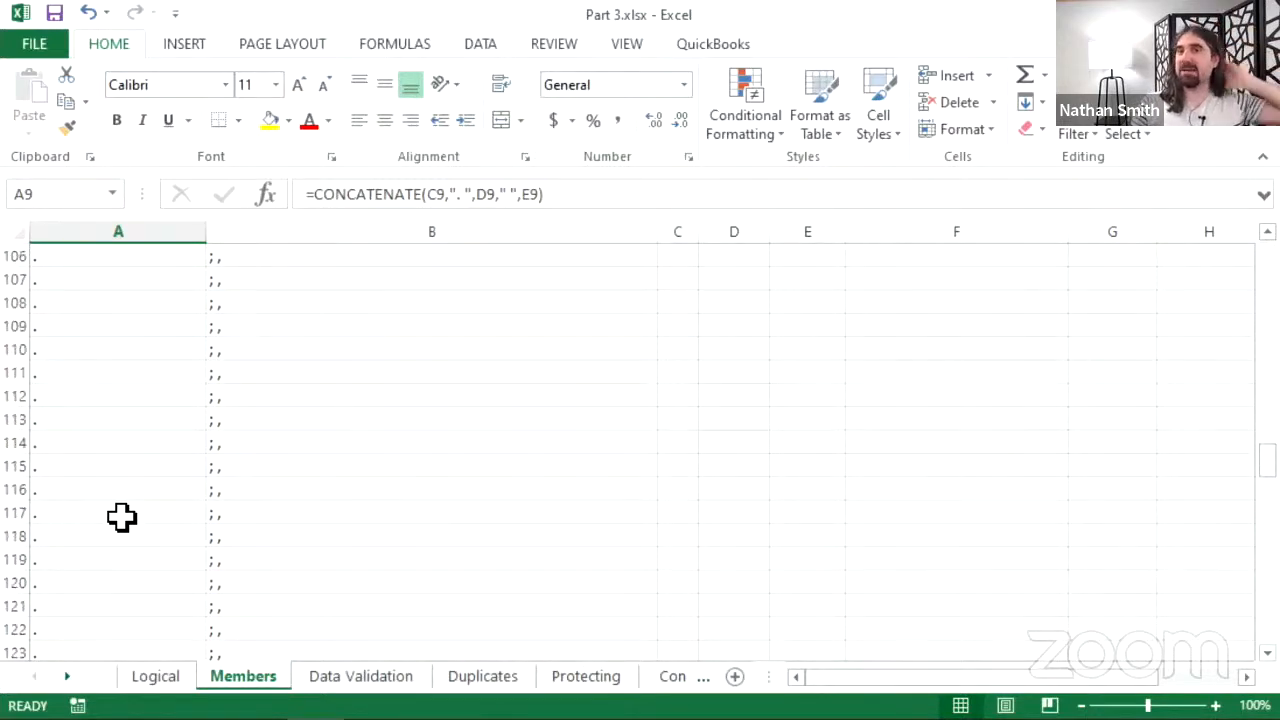
pyautogui.scroll(7, 131, 497)
pyautogui.scroll(20, 129, 509)
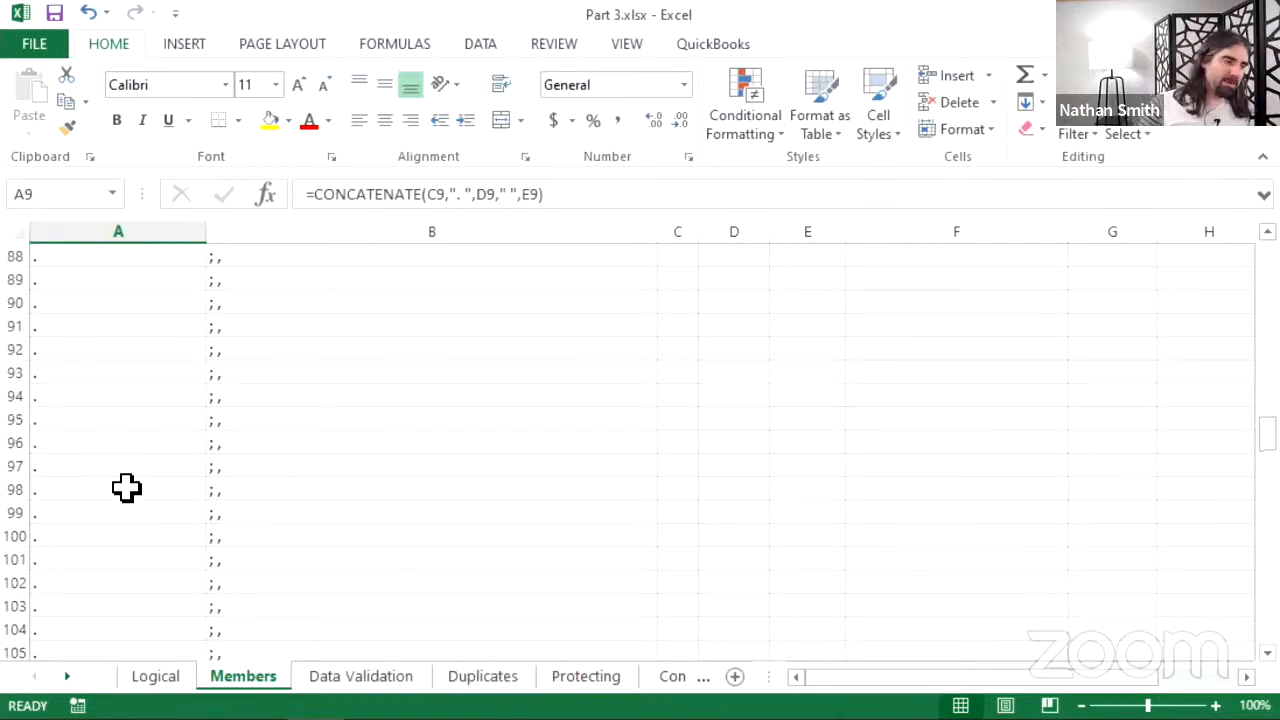
pyautogui.scroll(6, 147, 506)
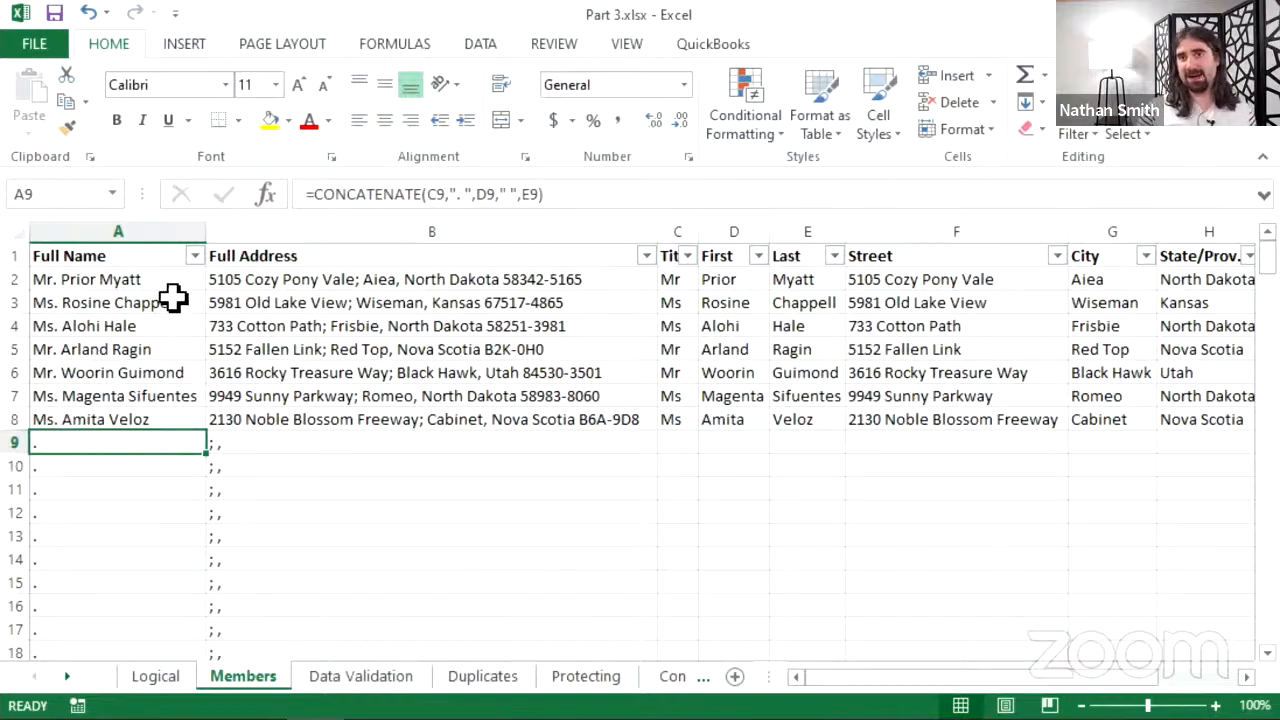
pyautogui.click(91, 409)
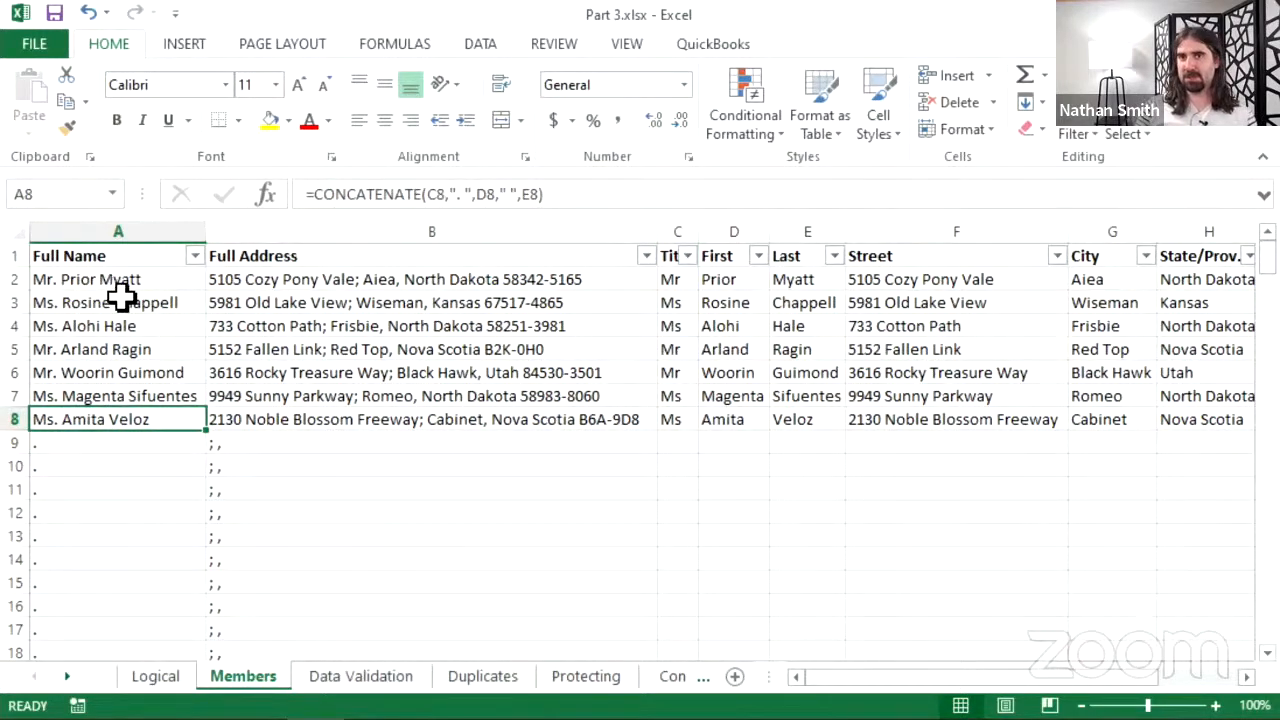
pyautogui.click(115, 447)
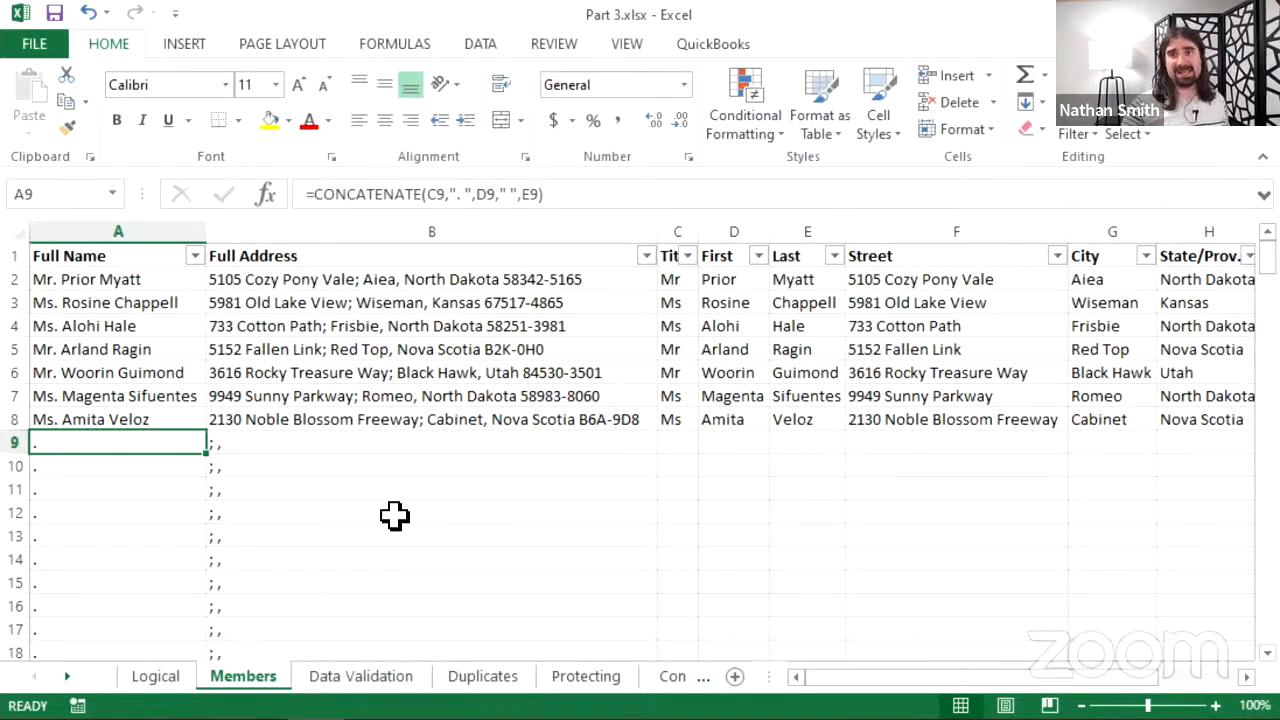
pyautogui.scroll(-9, 82, 590)
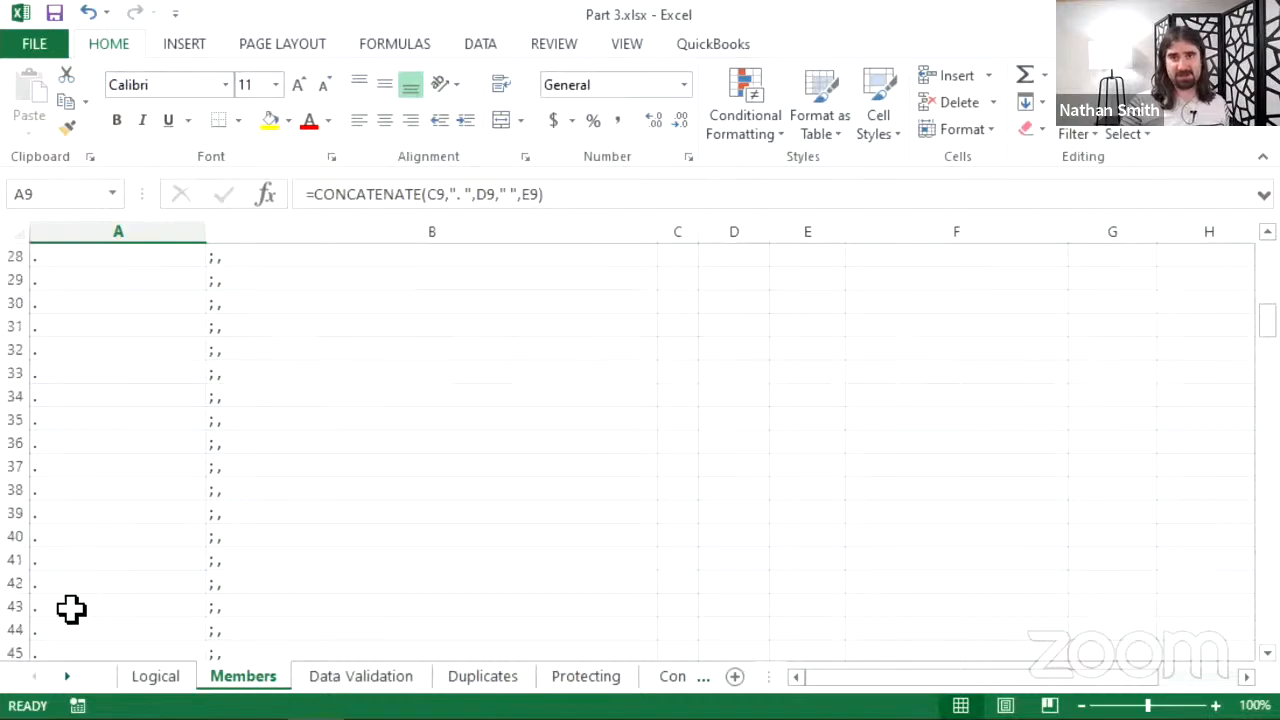
pyautogui.scroll(8, 71, 605)
pyautogui.click(241, 377)
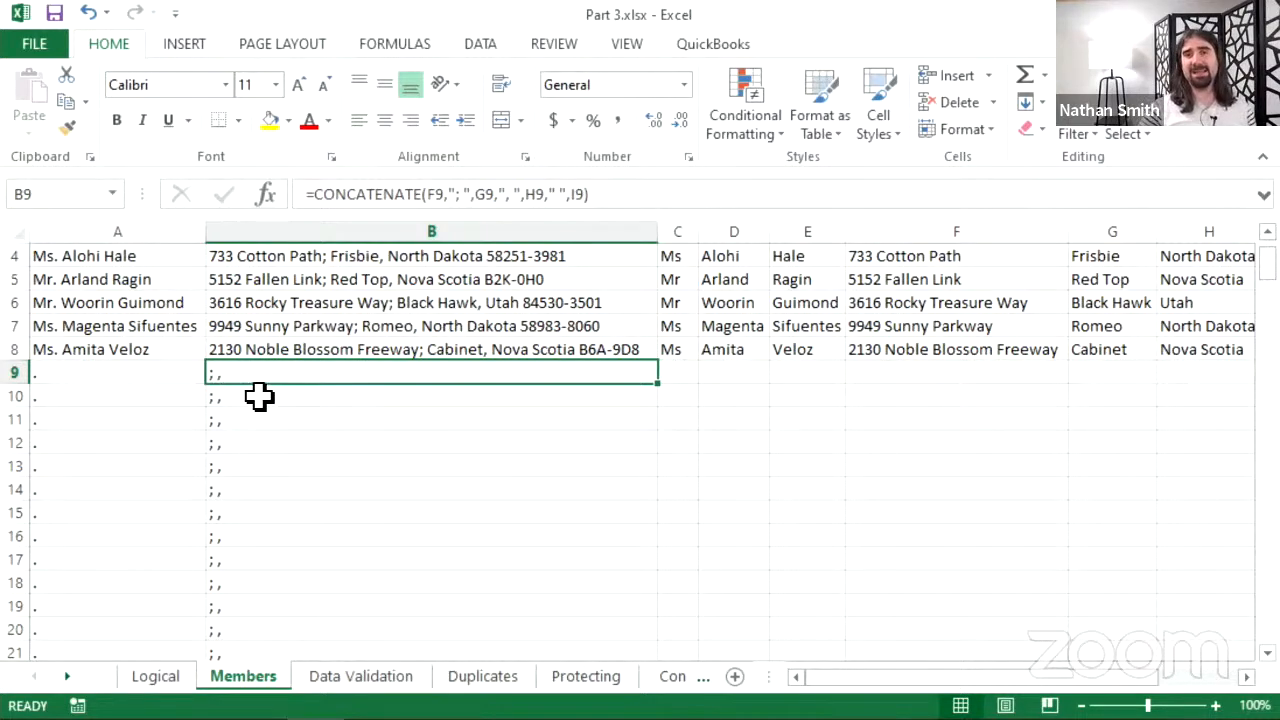
pyautogui.moveTo(137, 381); pyautogui.dragTo(138, 388)
pyautogui.click(152, 374)
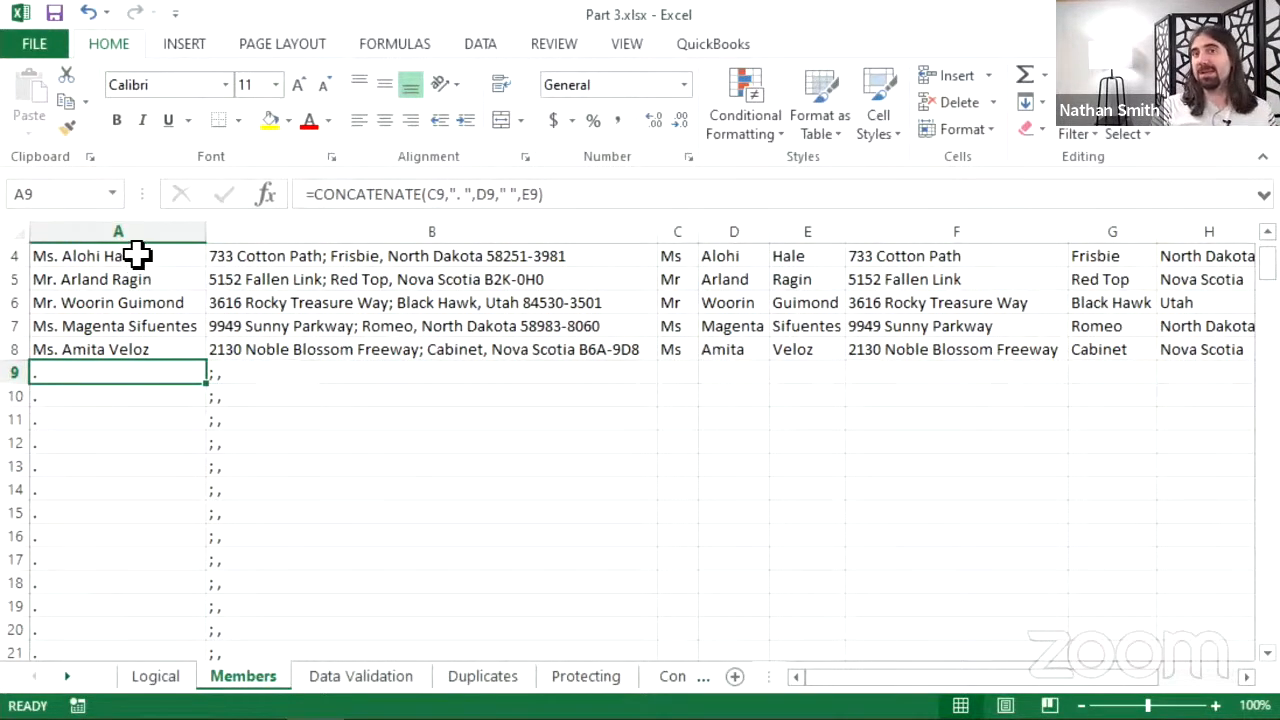
pyautogui.scroll(1, 137, 256)
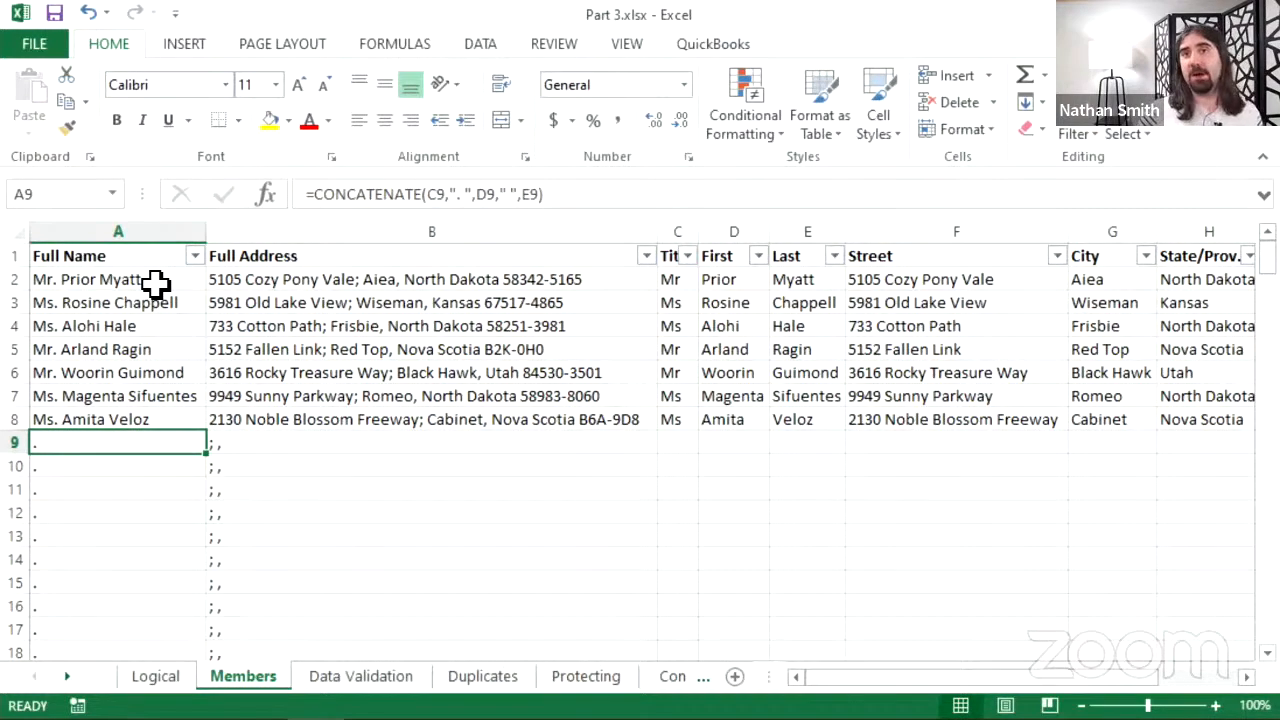
pyautogui.click(150, 274)
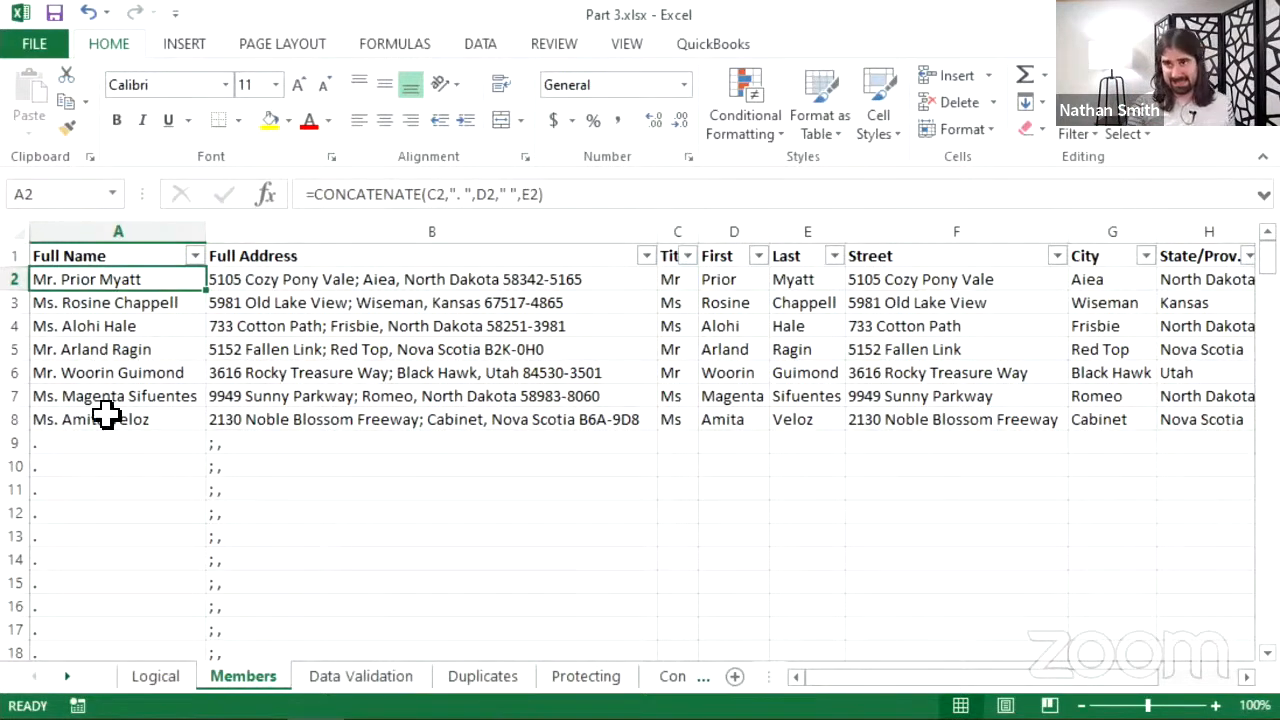
# - Edit the A2 CONCATENATE(C2,". ",D2," ",E2) formula with the cursor right after the equals sign
pyautogui.click(316, 197)
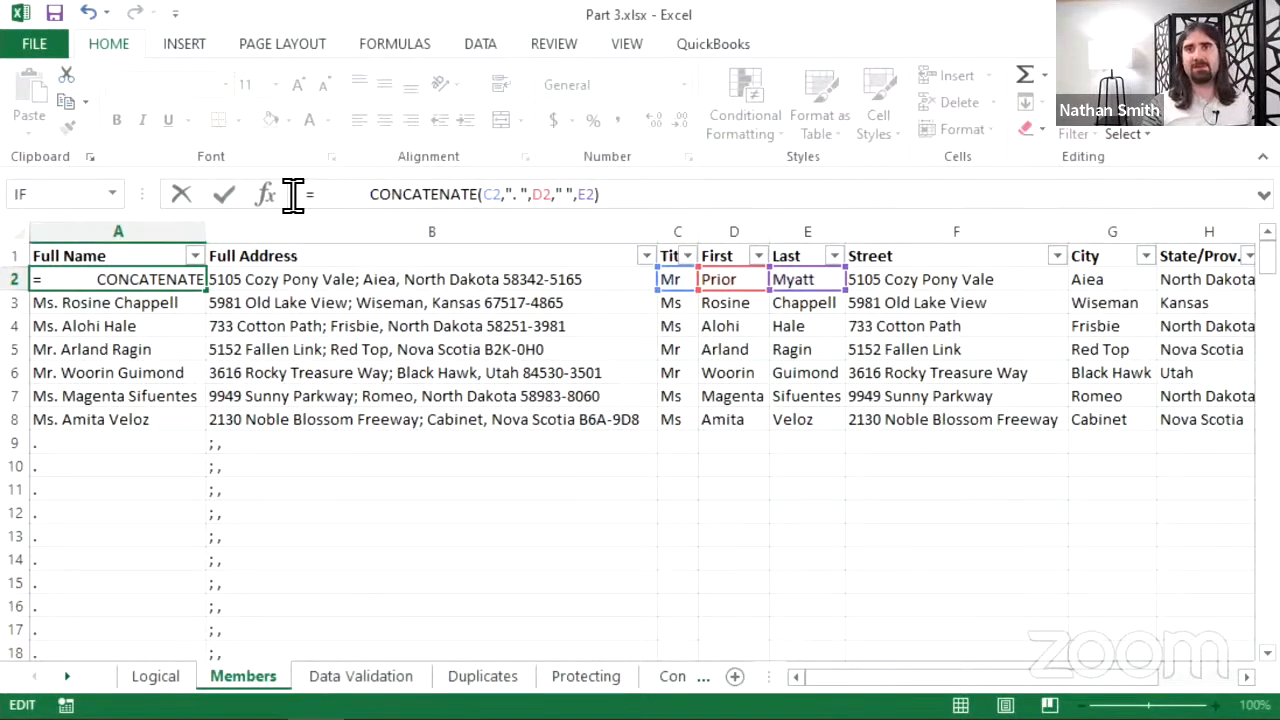
pyautogui.click(311, 197)
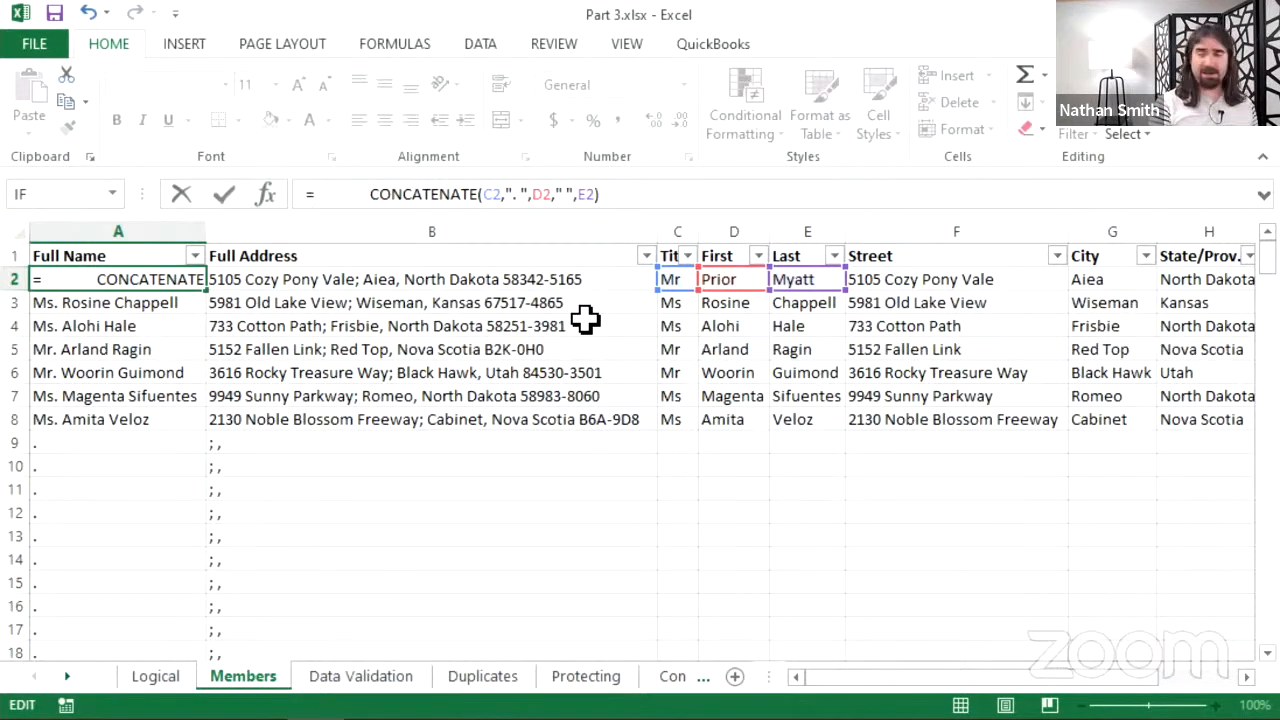
# - Insert IF(OR(C2="" ahead of the CONCATENATE in A2's formula to test for an empty C2
pyautogui.write('IF')
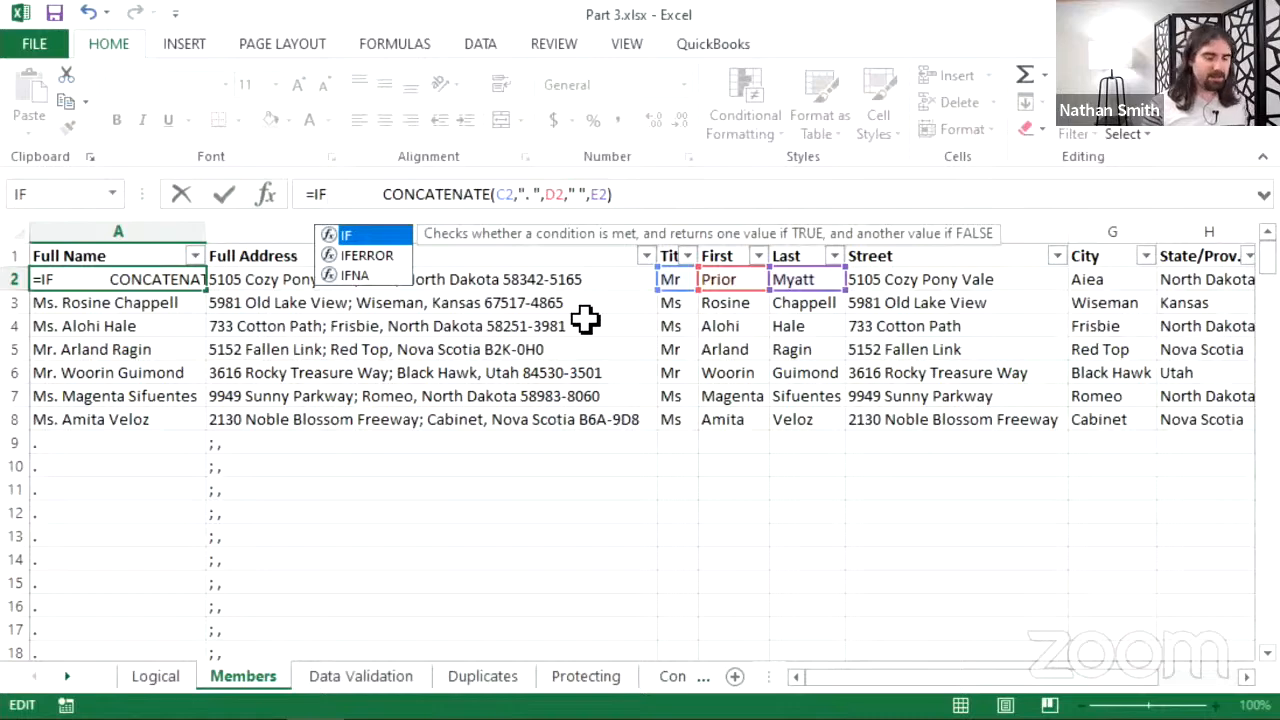
pyautogui.write('(')
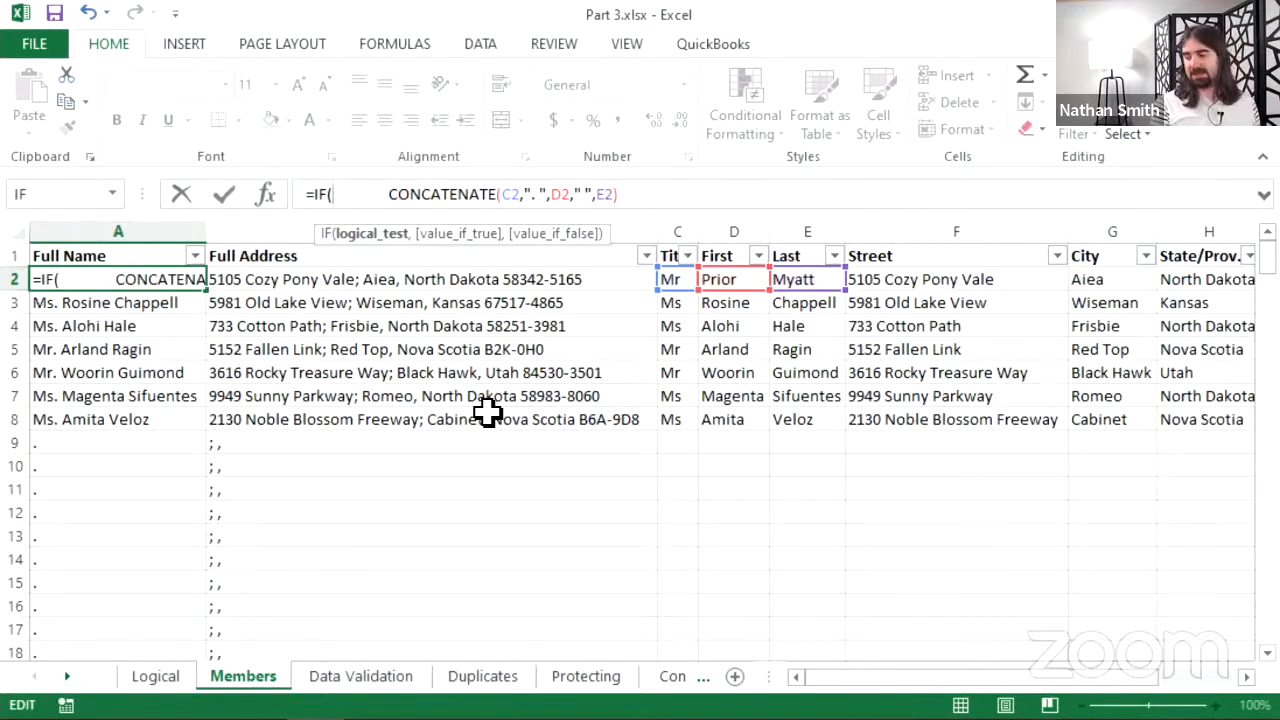
pyautogui.write('OR')
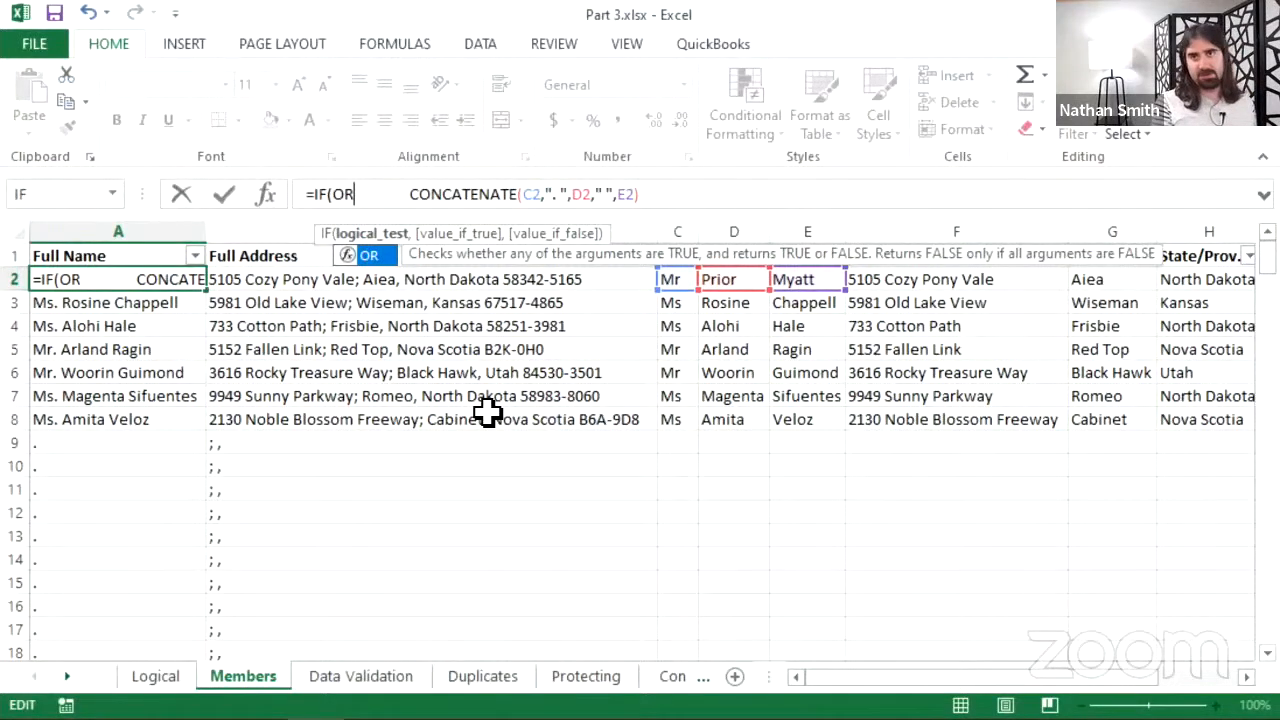
pyautogui.write('(')
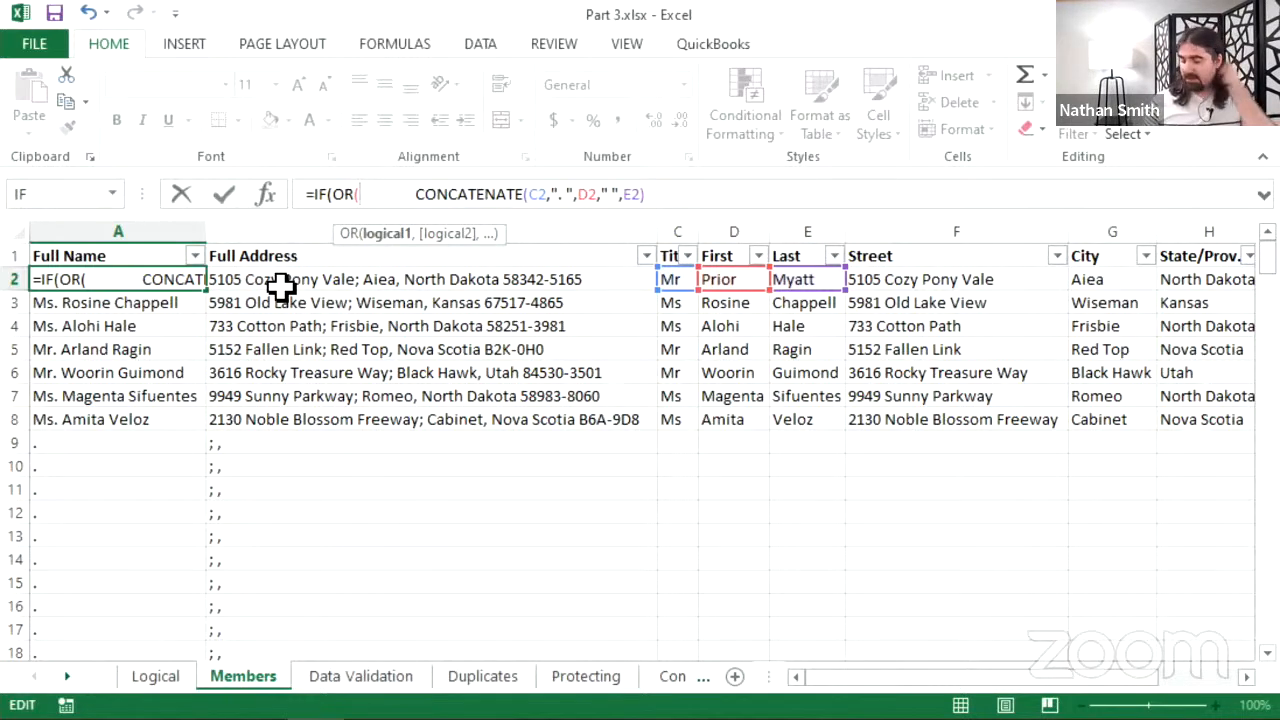
pyautogui.write('C2')
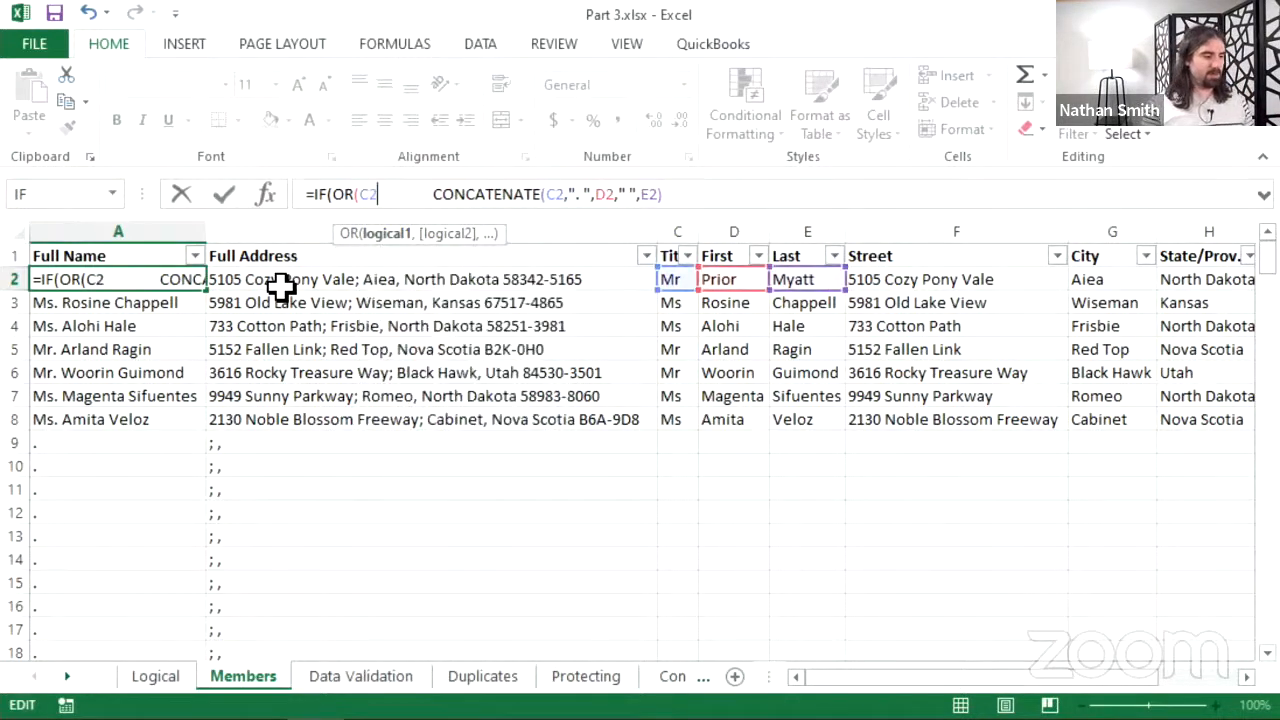
pyautogui.write('=')
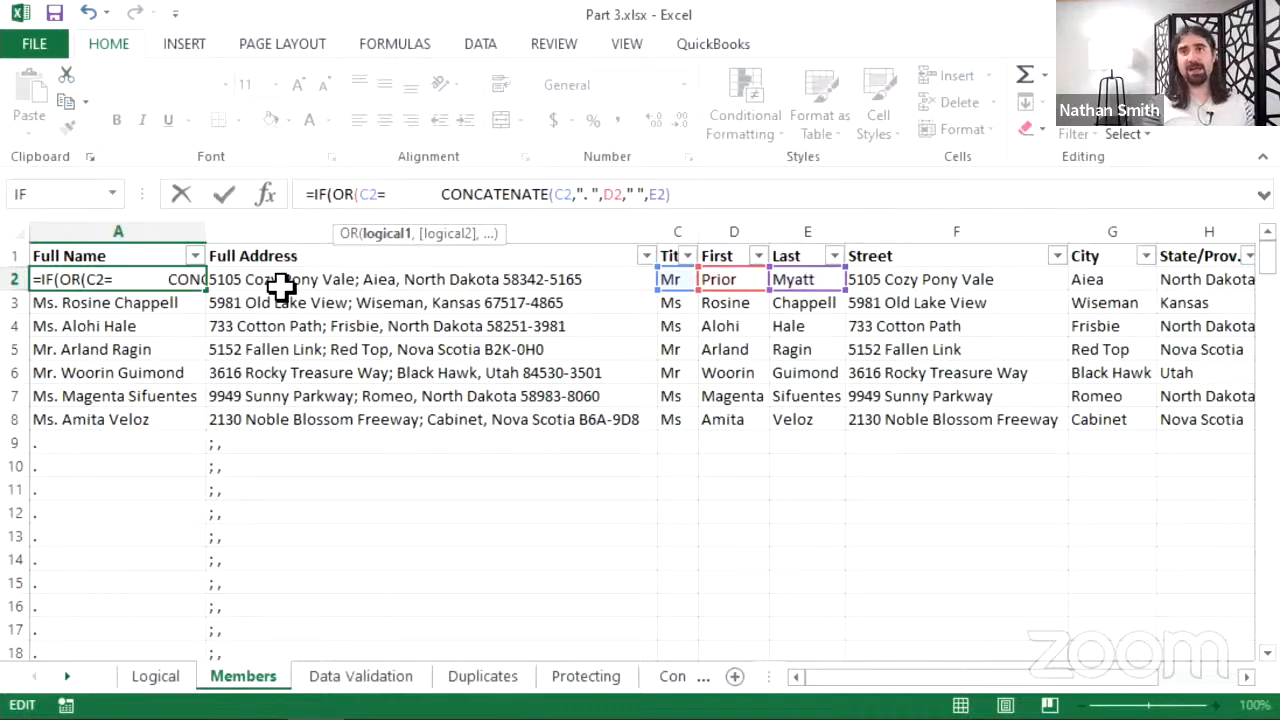
pyautogui.write('"",D2="",E2="')
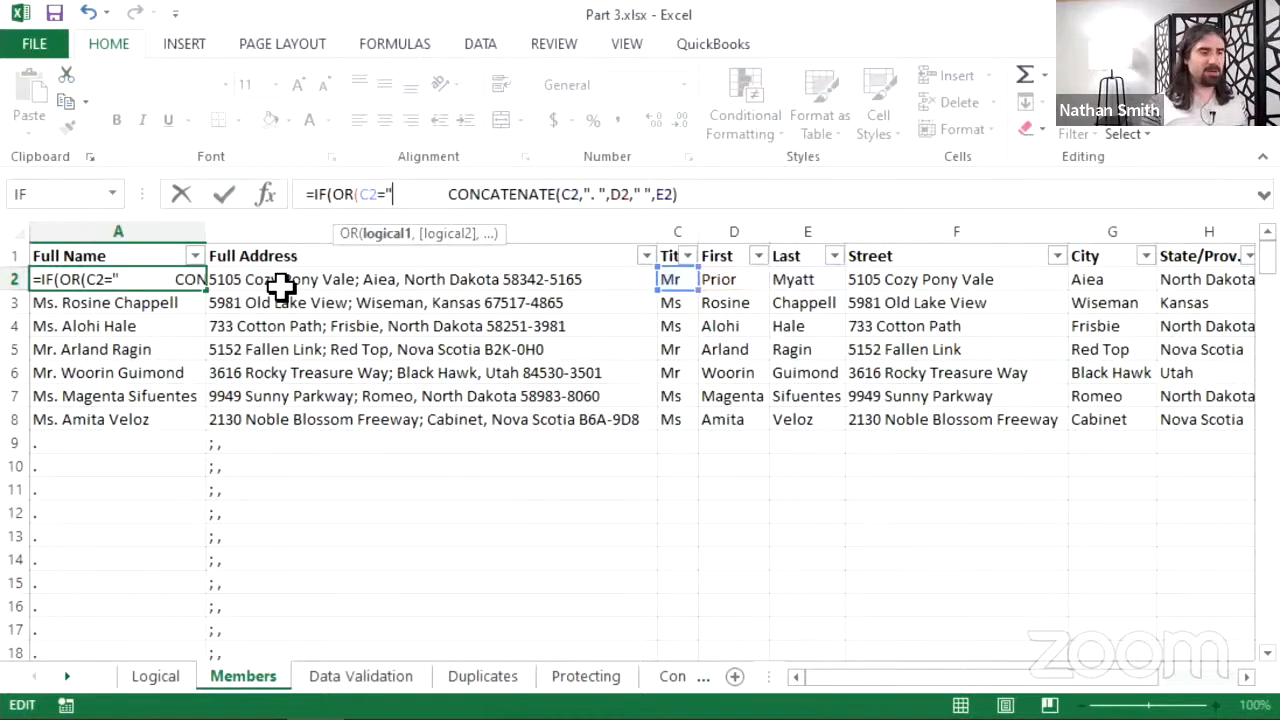
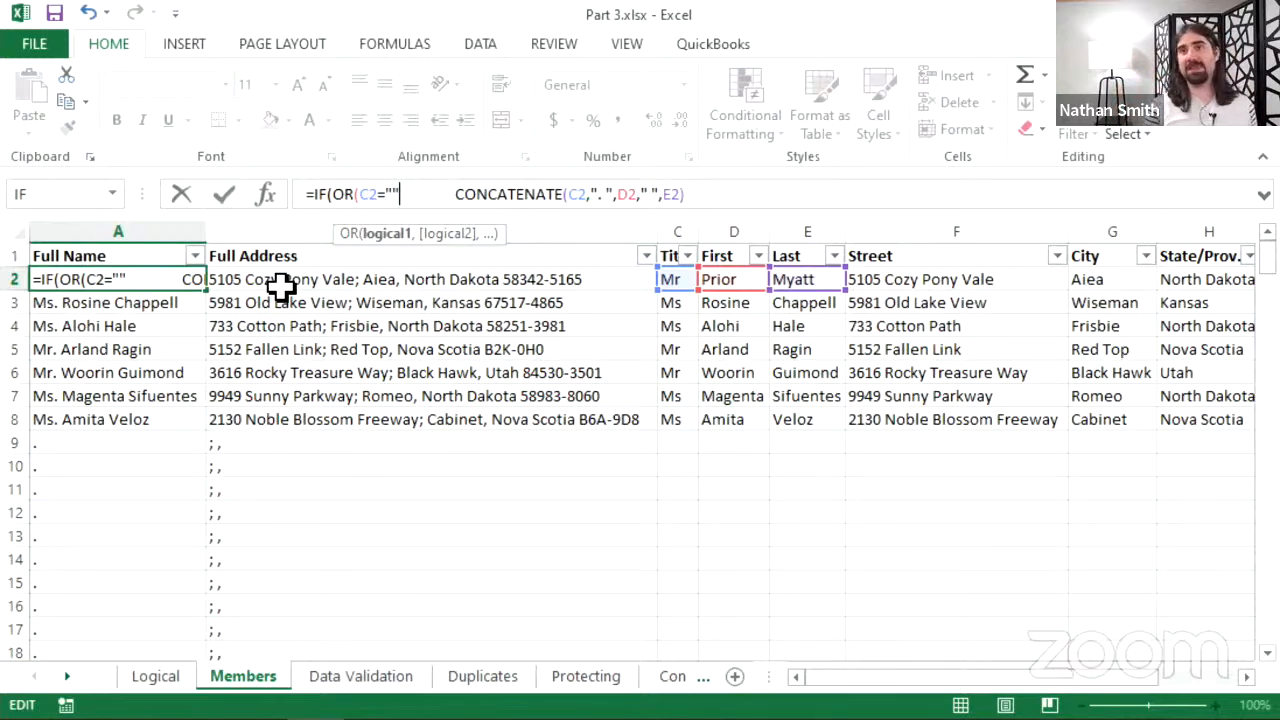
# - Extend A2's OR test with D2="" and E2="" after C2="" and close the OR parenthesis
pyautogui.write(',')
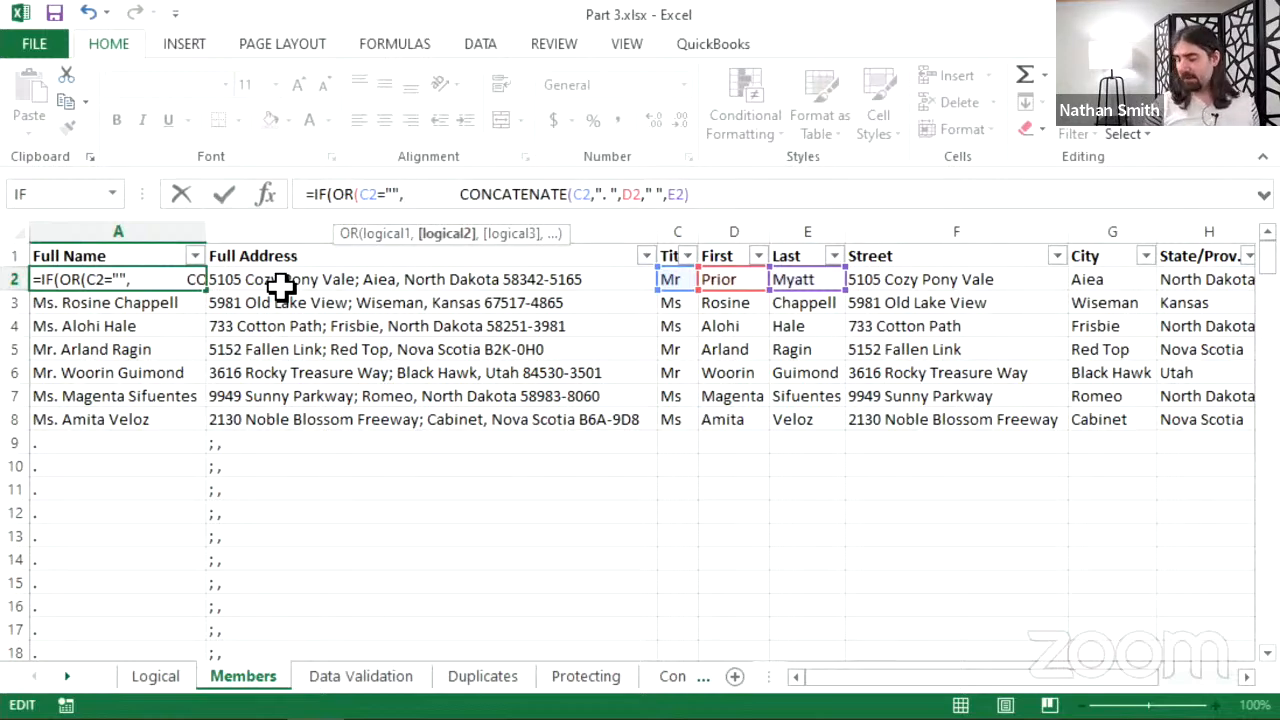
pyautogui.write('D2')
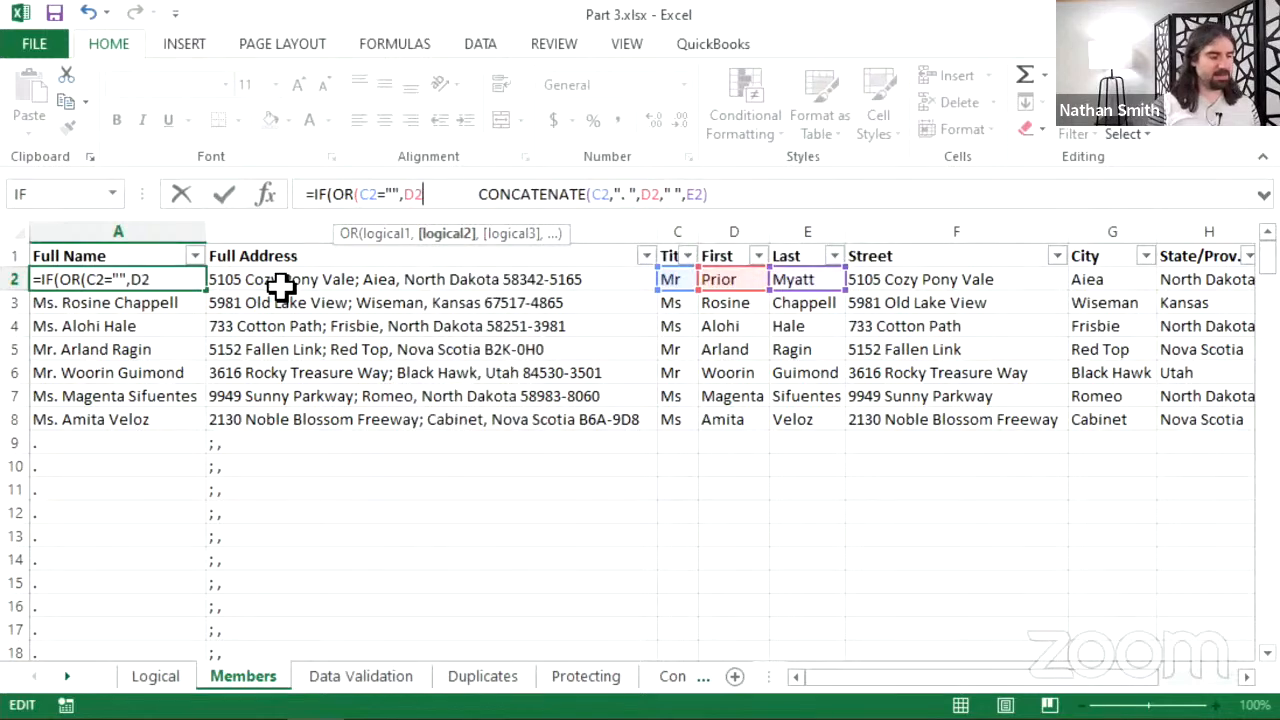
pyautogui.write('=""')
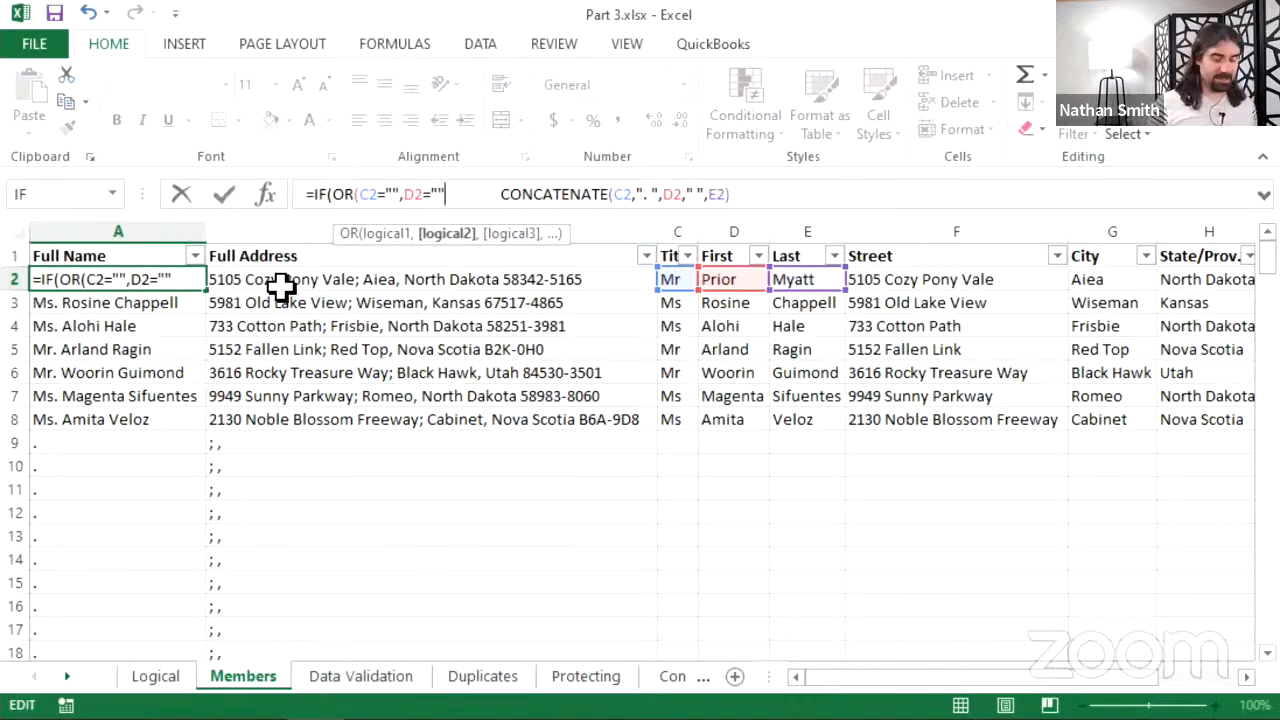
pyautogui.write(',')
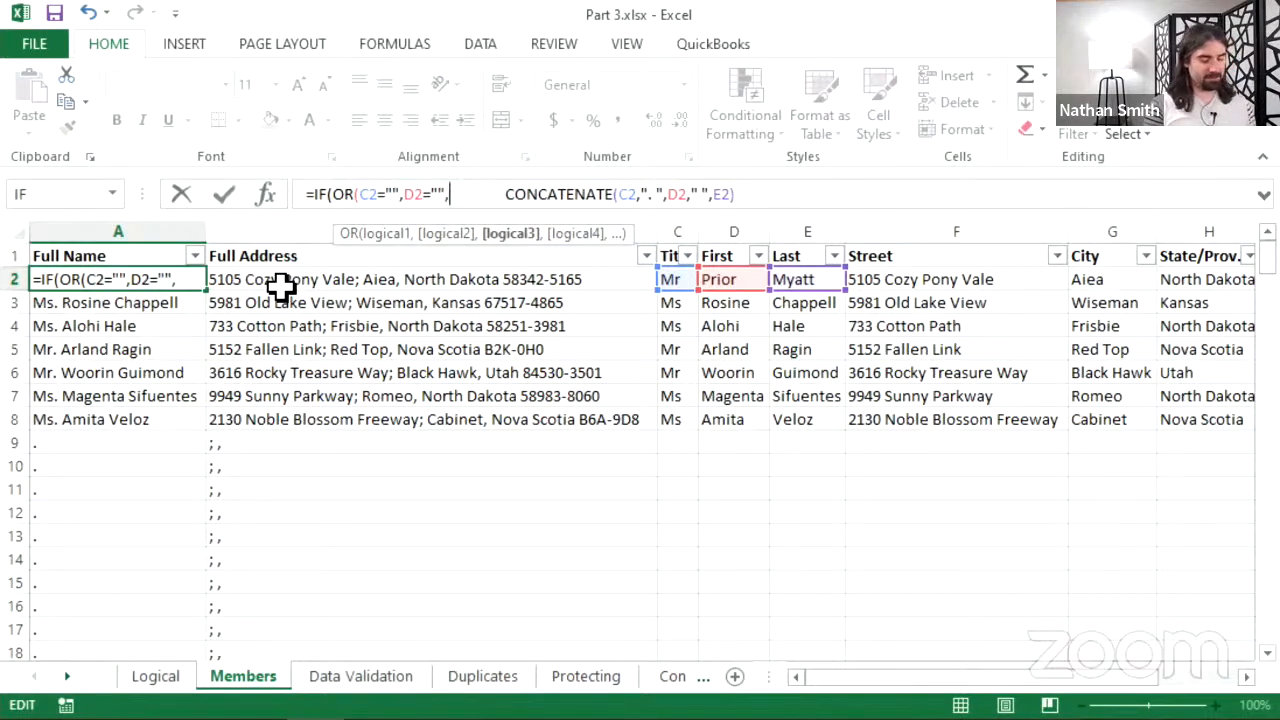
pyautogui.write('E2')
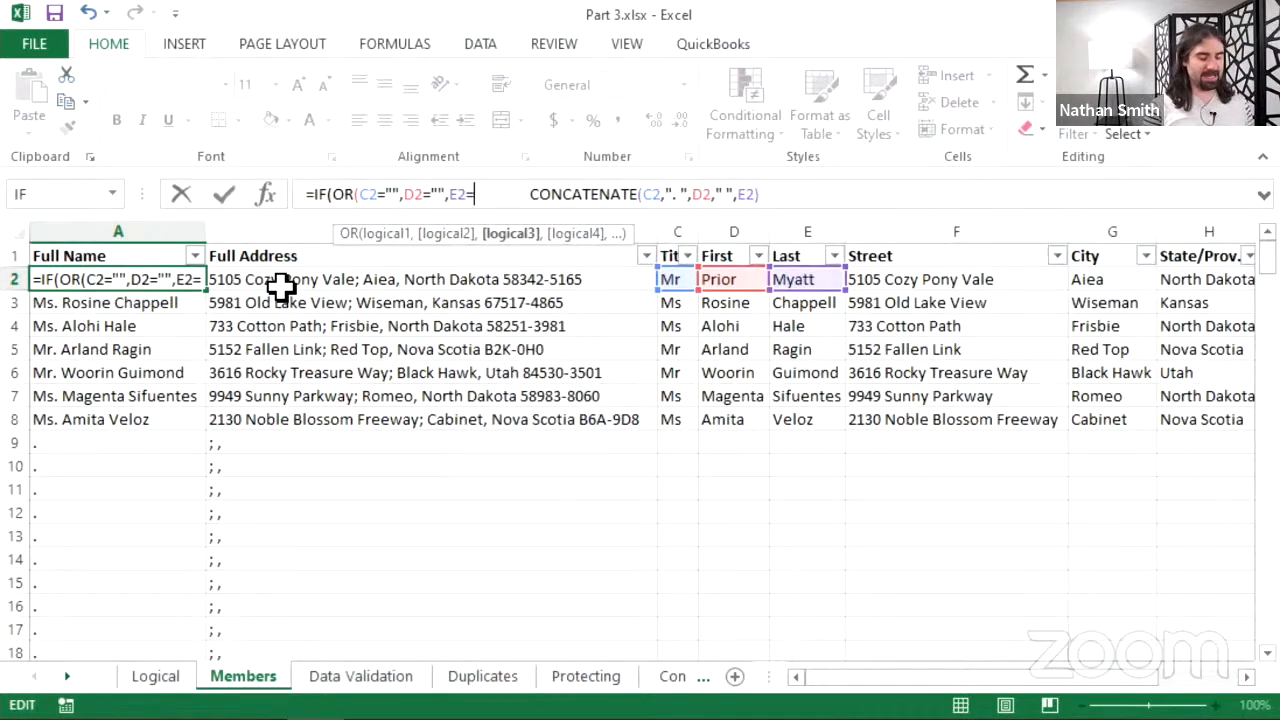
pyautogui.write('=""')
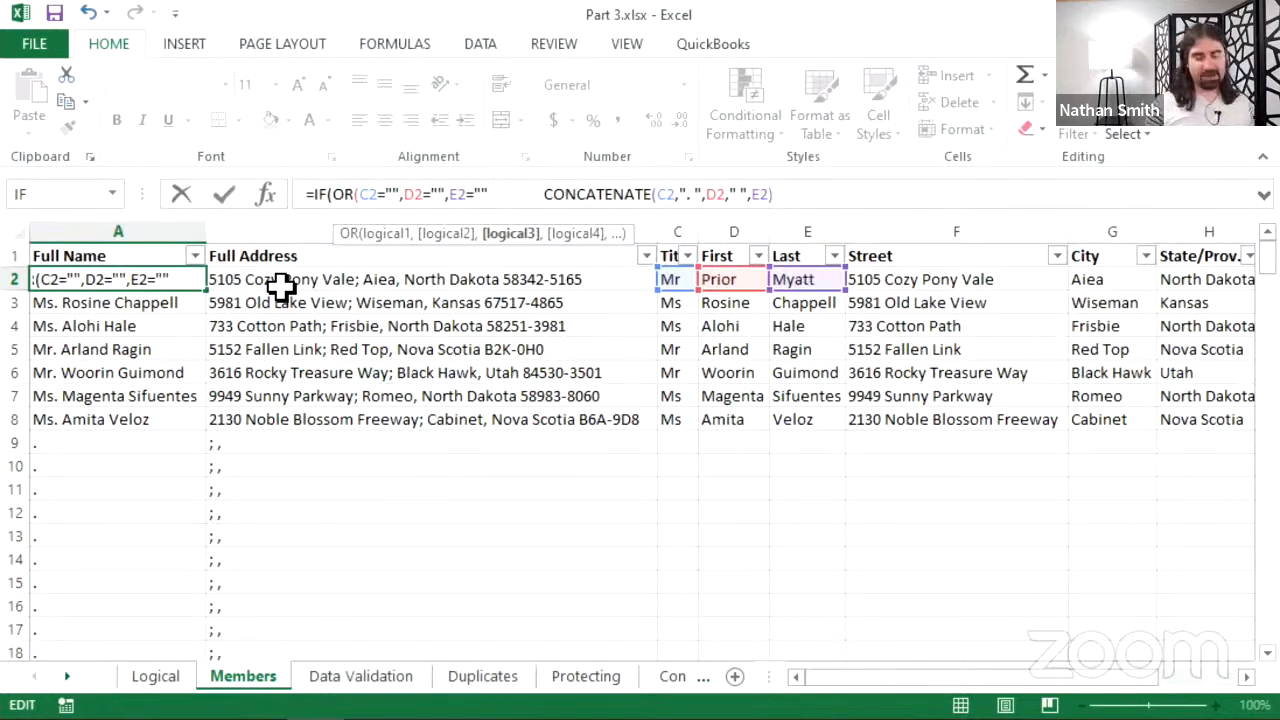
pyautogui.write(')')
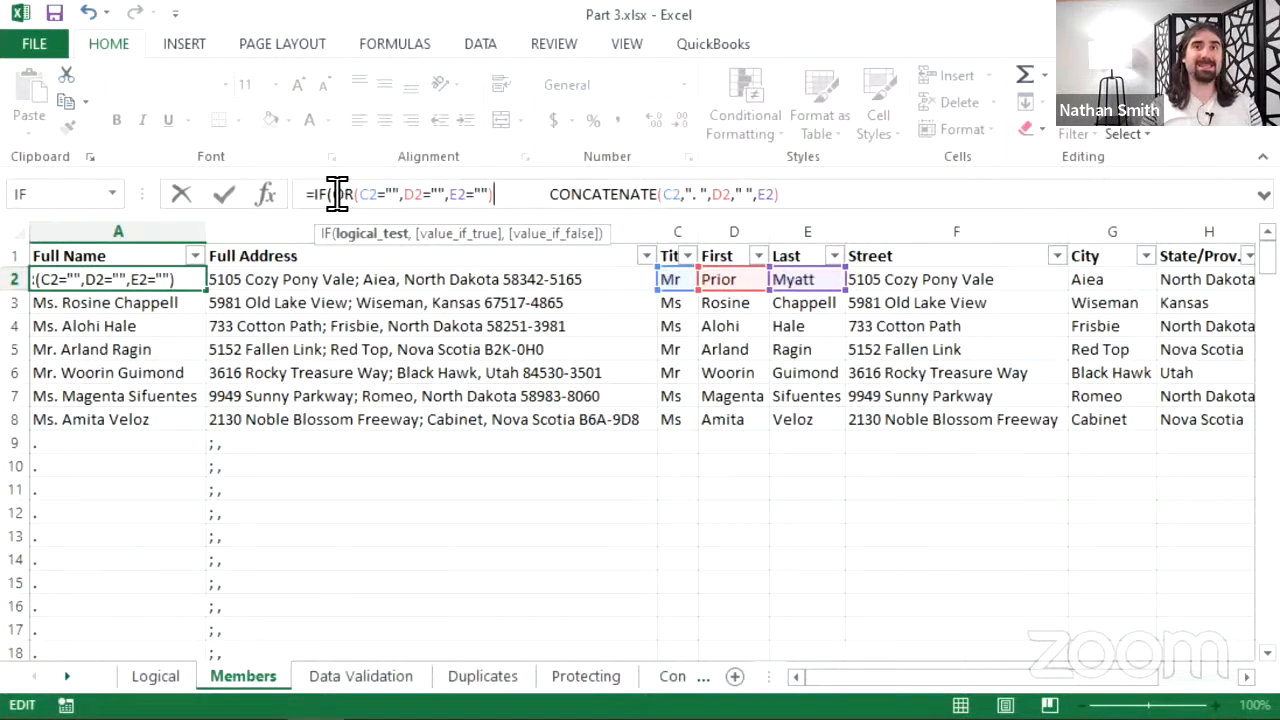
# - Add a comma after the OR(C2="",D2="",E2="") test to begin the value-if-true argument
pyautogui.moveTo(335, 195); pyautogui.dragTo(495, 192)
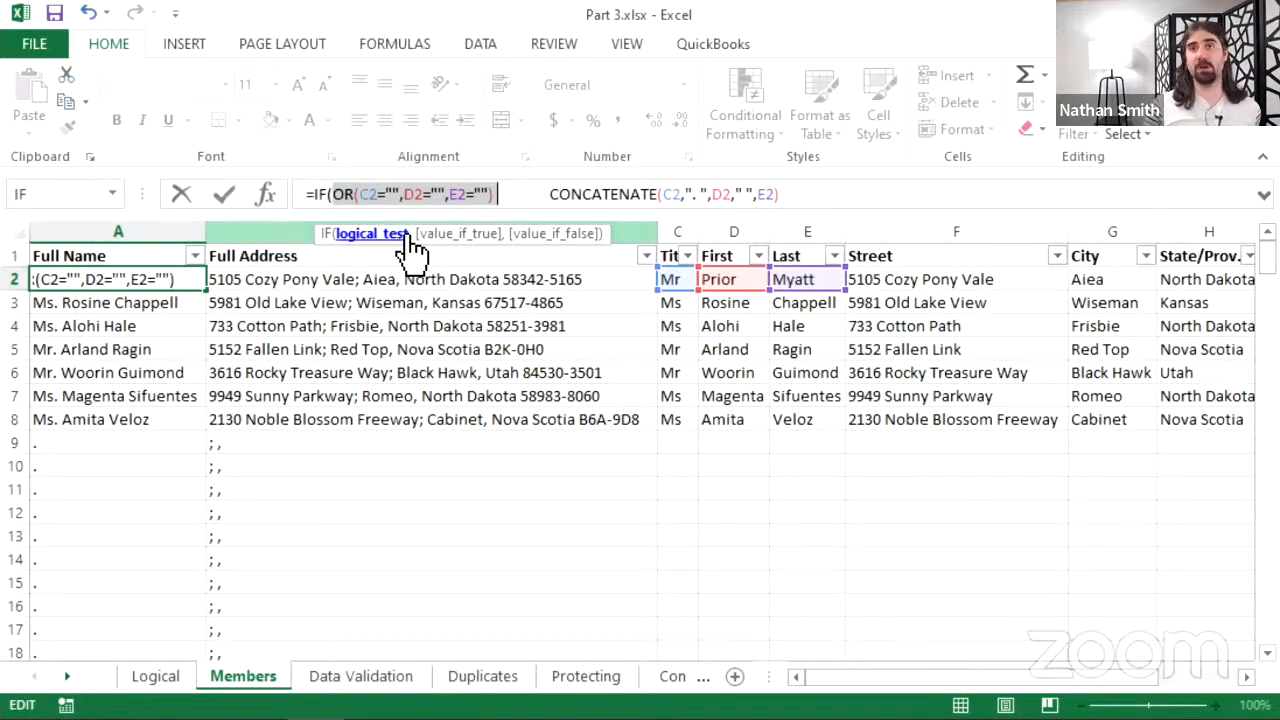
pyautogui.click(520, 195)
pyautogui.press('Left')
pyautogui.press('Left')
pyautogui.press('Left')
pyautogui.press('Left')
pyautogui.press('Left')
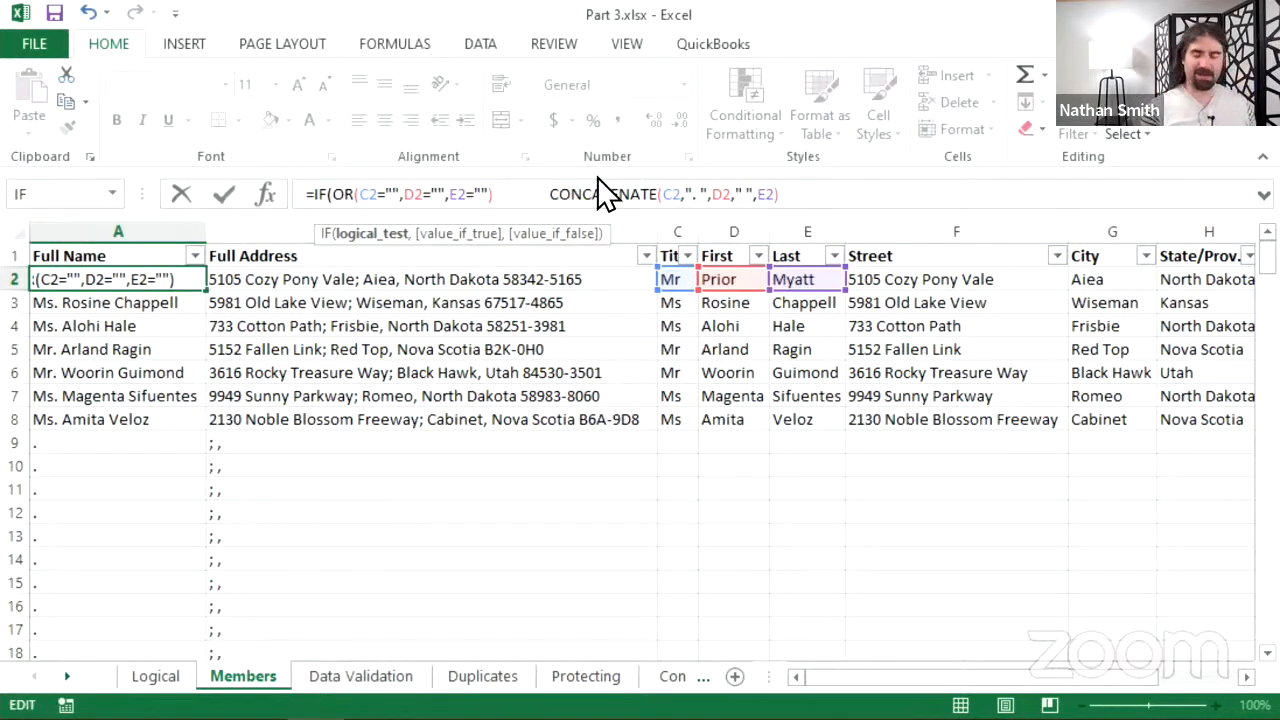
pyautogui.write(',')
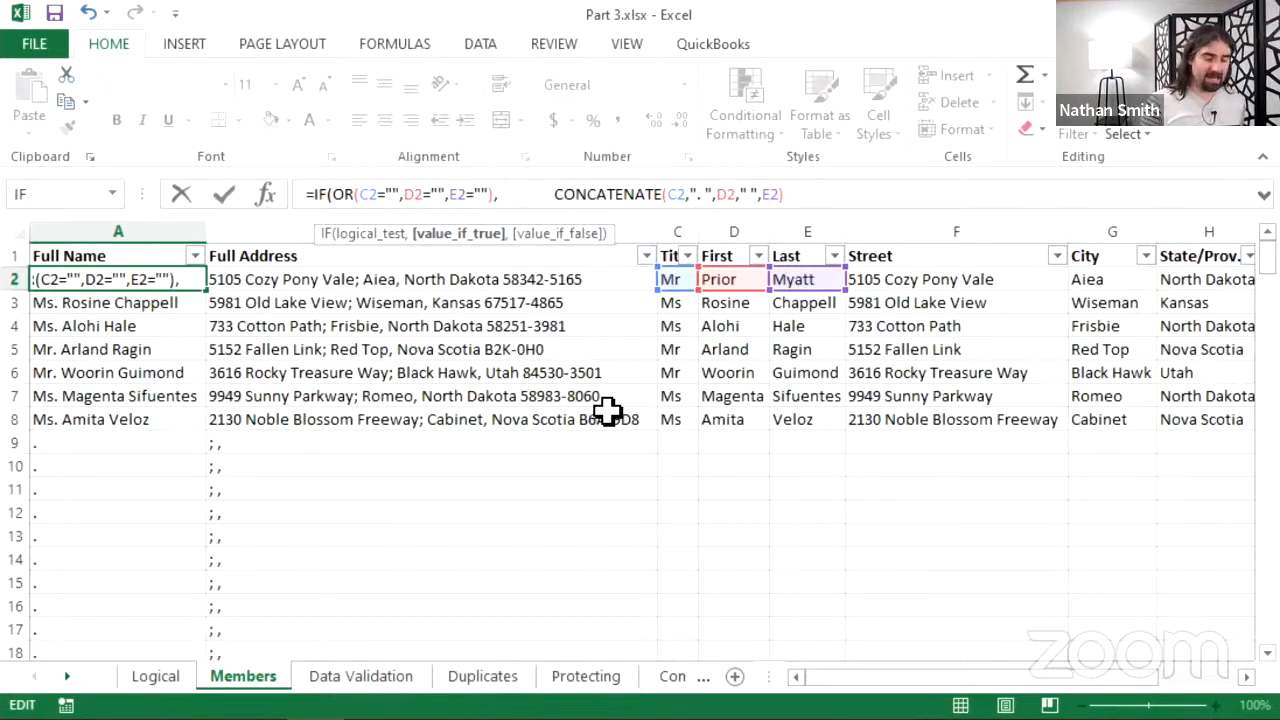
# - Make A2 return "" for blank names, remove spaces before CONCATENATE, and commit the formula
pyautogui.write('""')
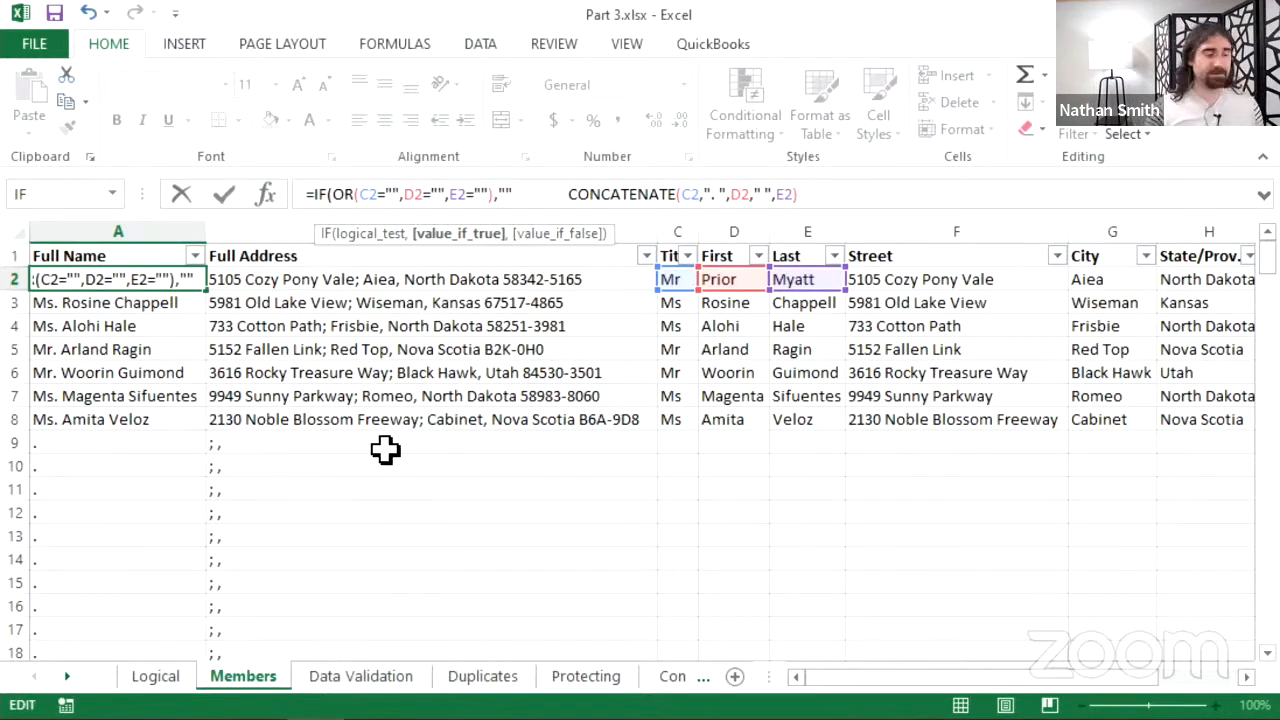
pyautogui.write(',')
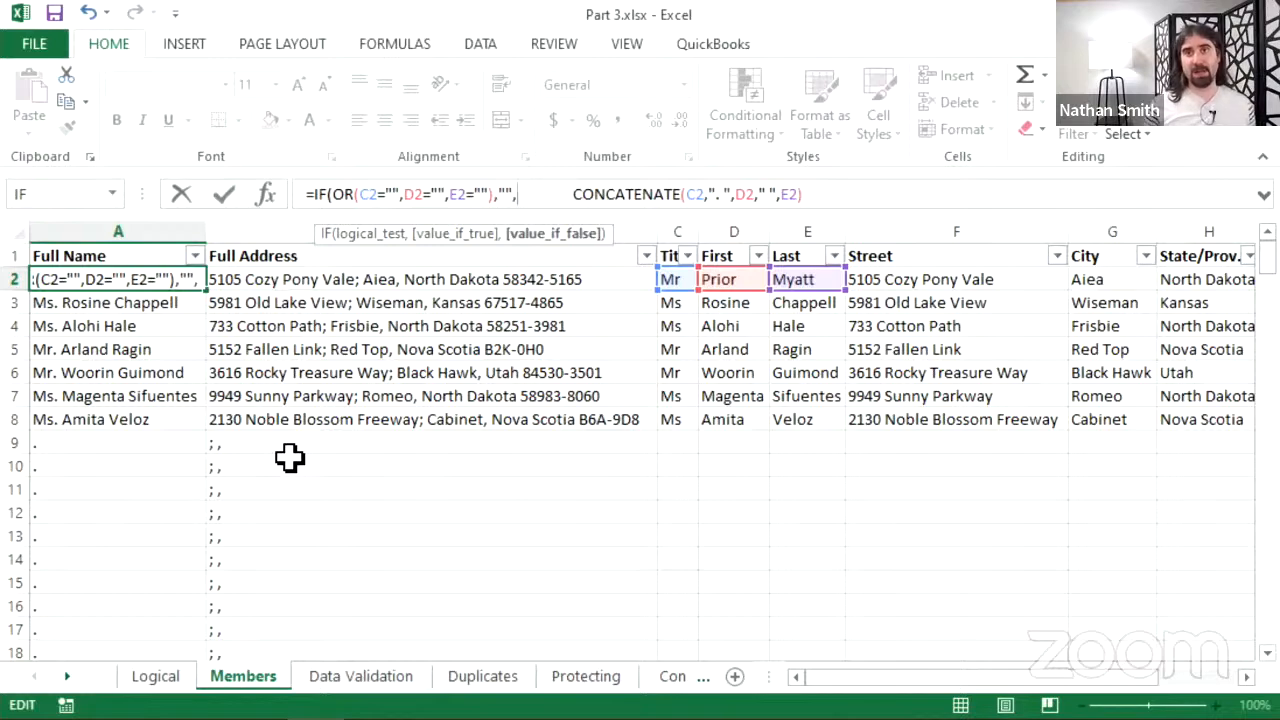
pyautogui.press('Delete')
pyautogui.press('Delete')
pyautogui.press('Delete')
pyautogui.press('Delete')
pyautogui.press('Delete')
pyautogui.press('Delete')
pyautogui.press('Delete')
pyautogui.press('Delete')
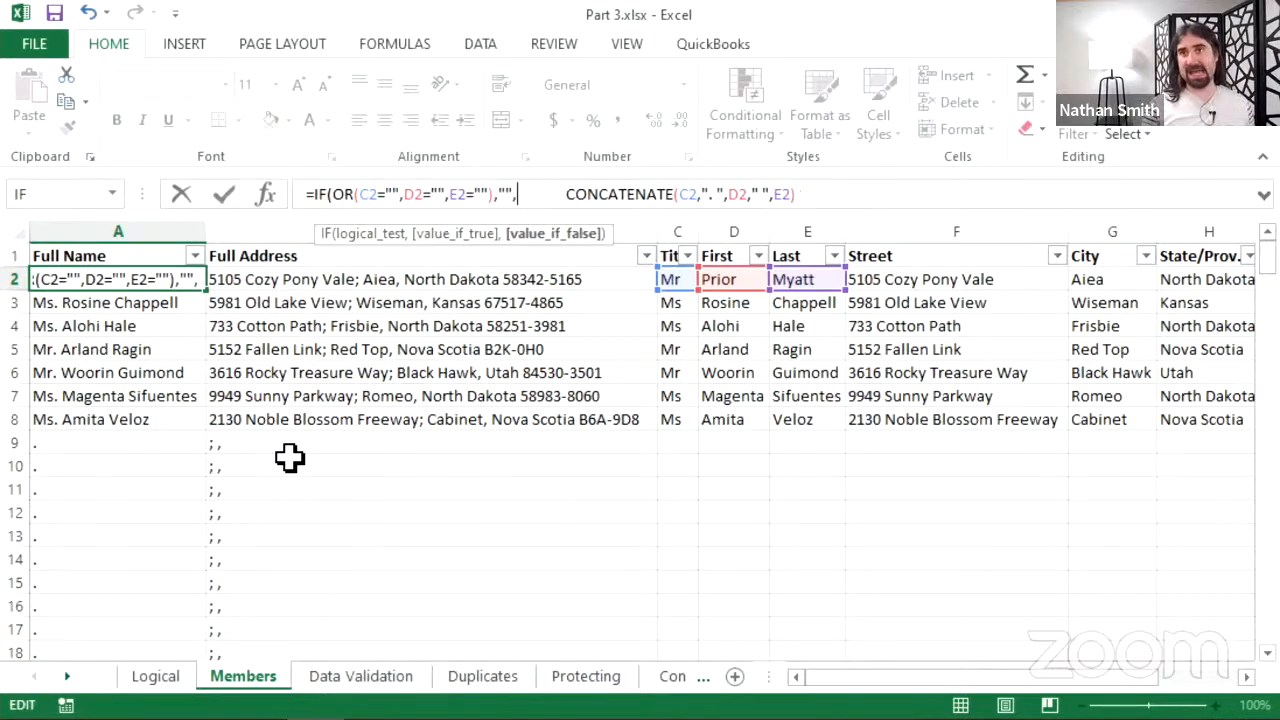
pyautogui.press('Delete')
pyautogui.press('Delete')
pyautogui.press('Delete')
pyautogui.press('Delete')
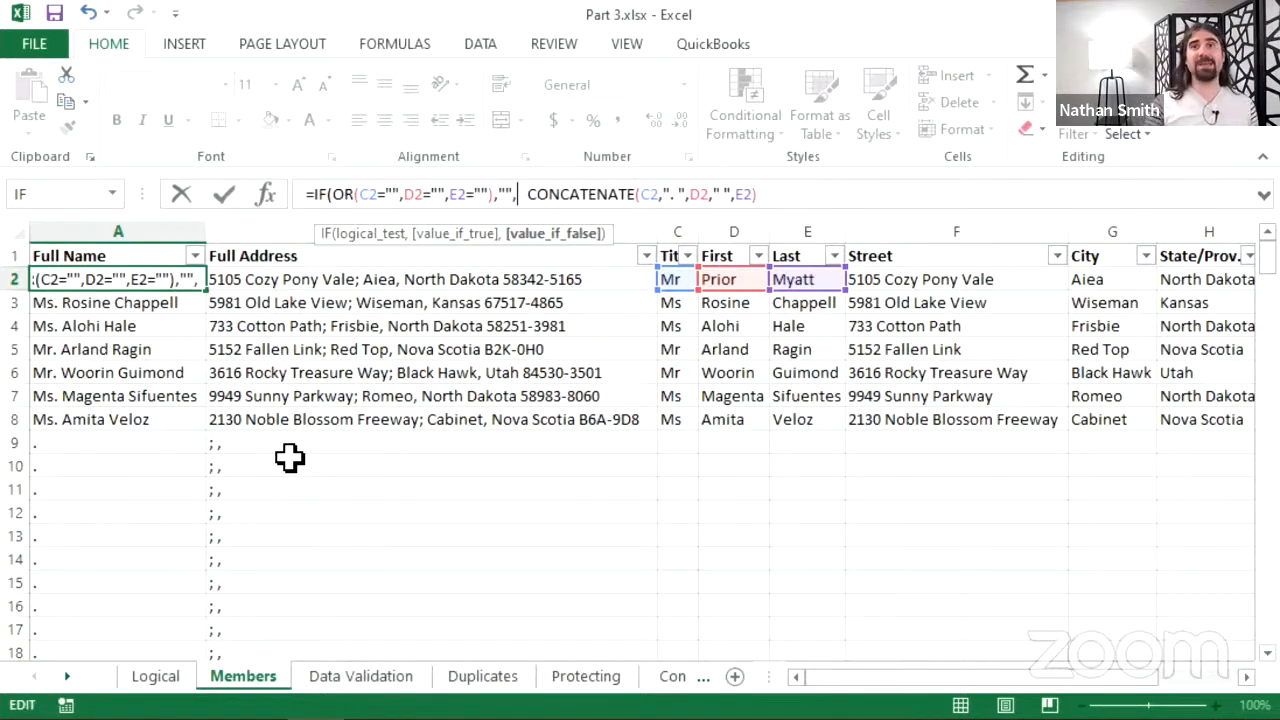
pyautogui.press('Delete')
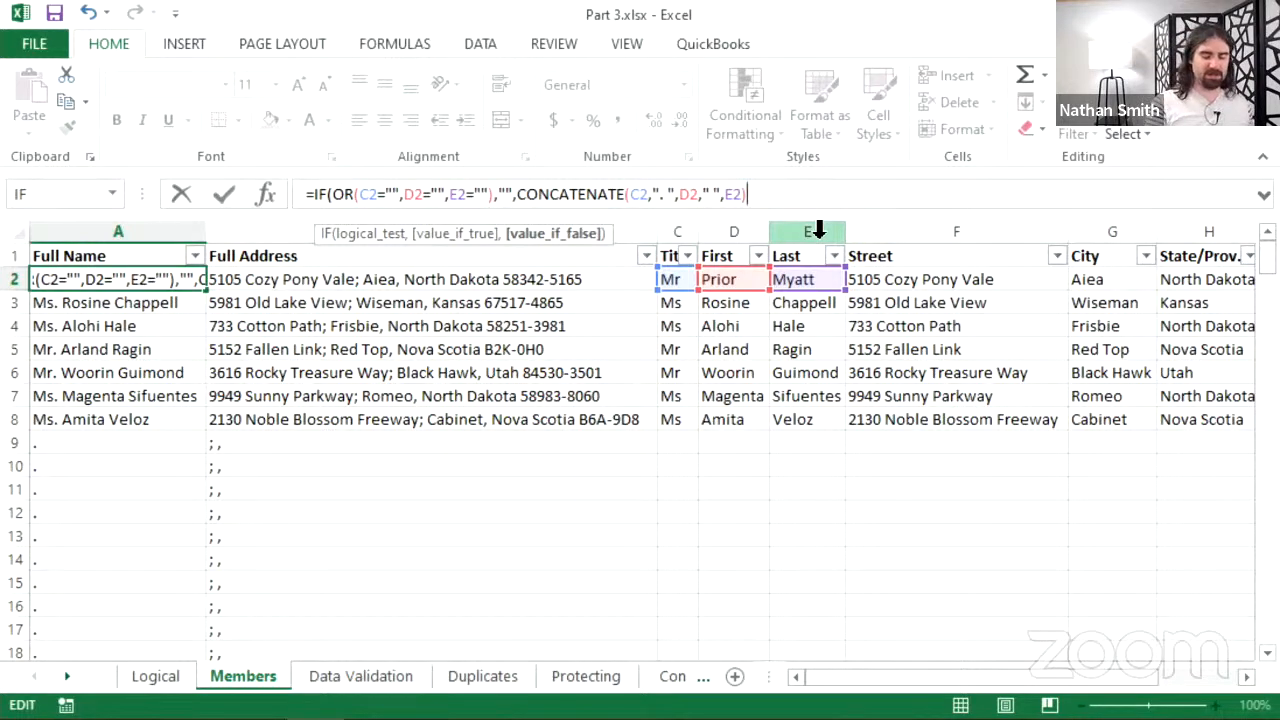
pyautogui.press('End')
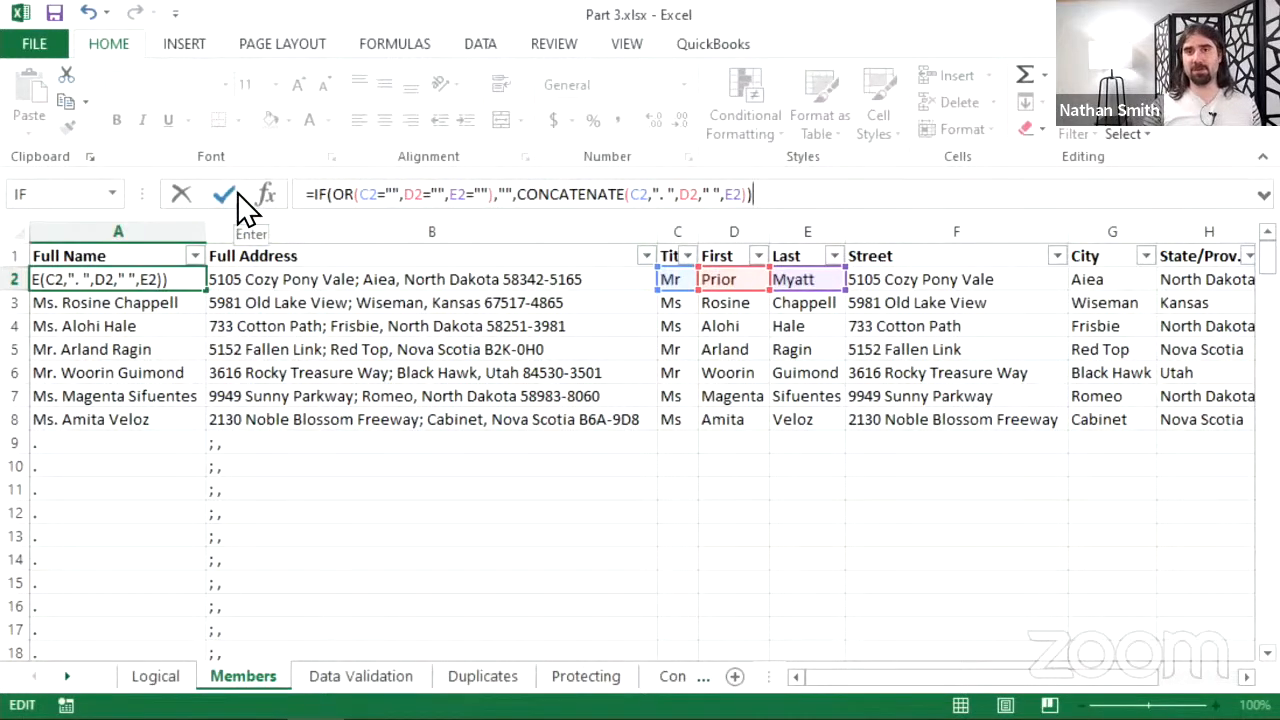
pyautogui.press('Return')
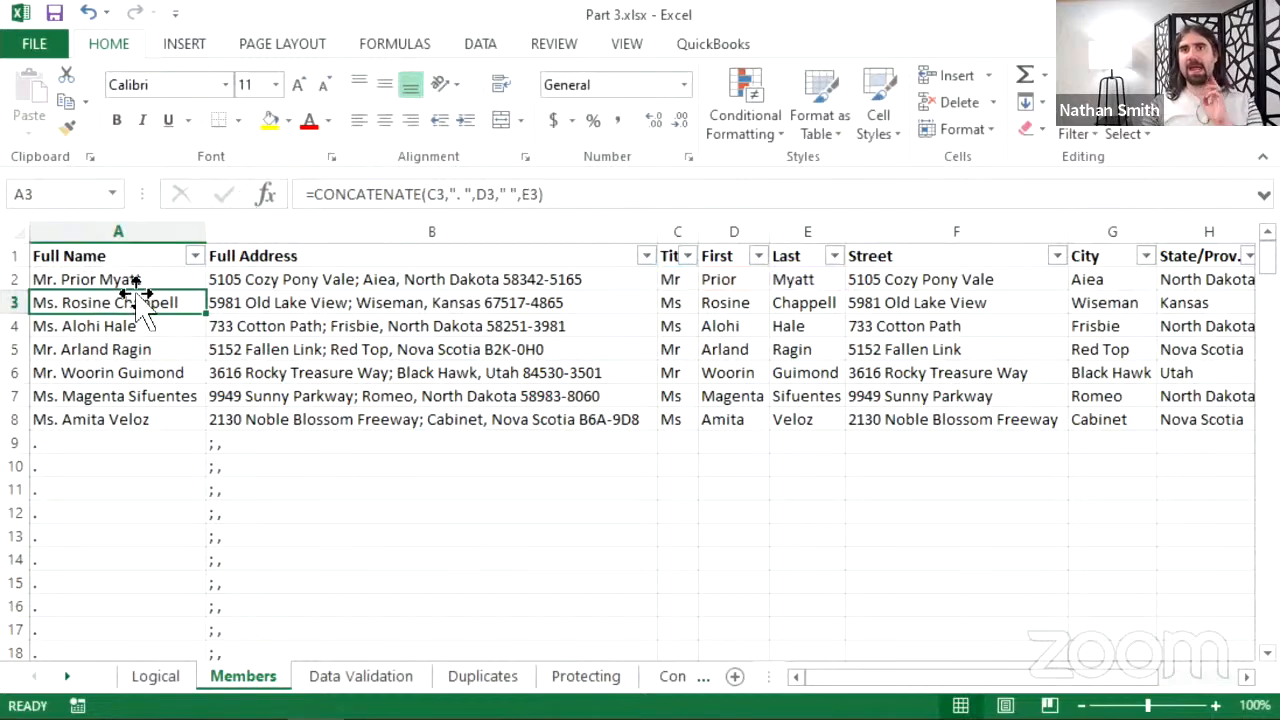
# - Fill A2's IF formula down column A to row 201
pyautogui.click(140, 283)
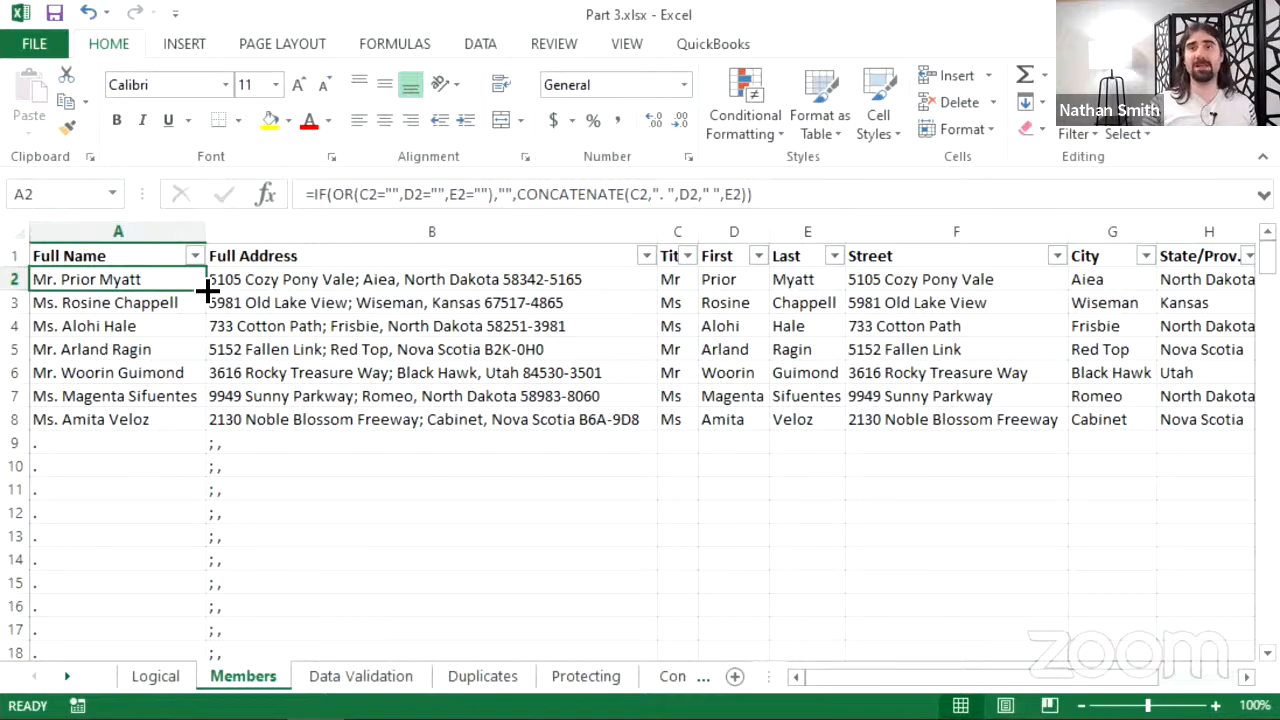
pyautogui.doubleClick(206, 290)
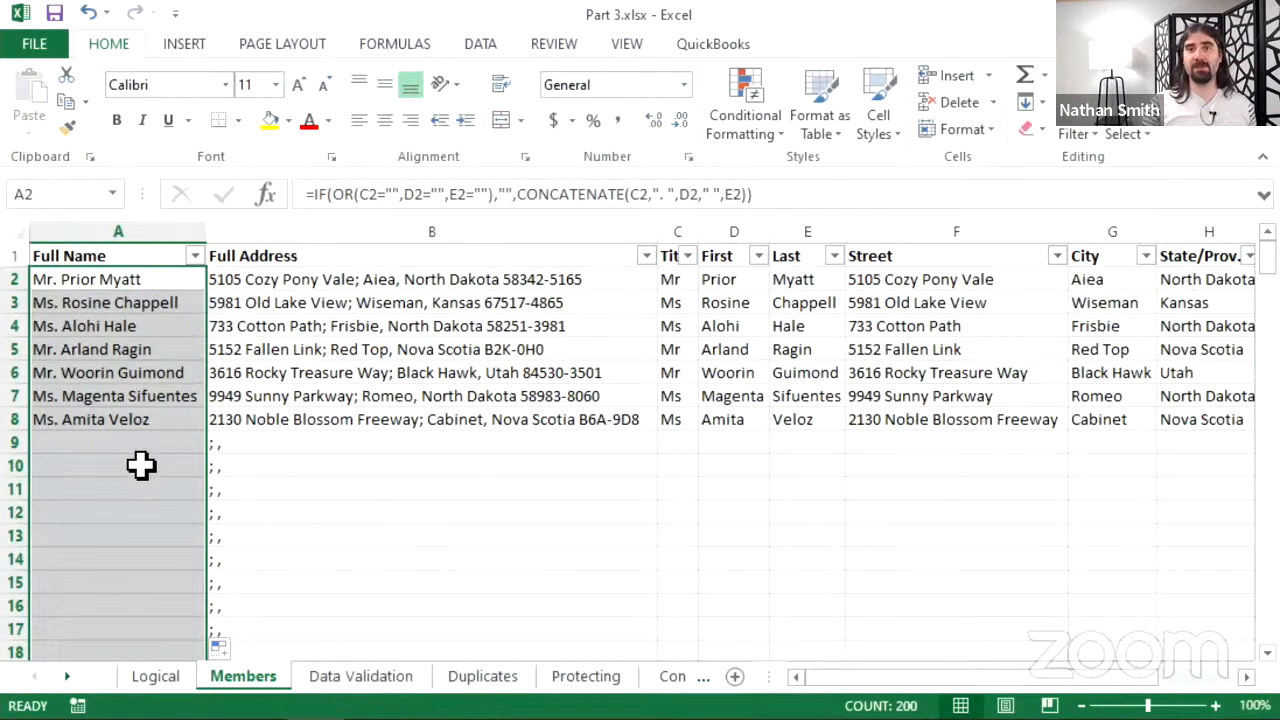
pyautogui.scroll(-8, 140, 466)
pyautogui.scroll(-20, 140, 440)
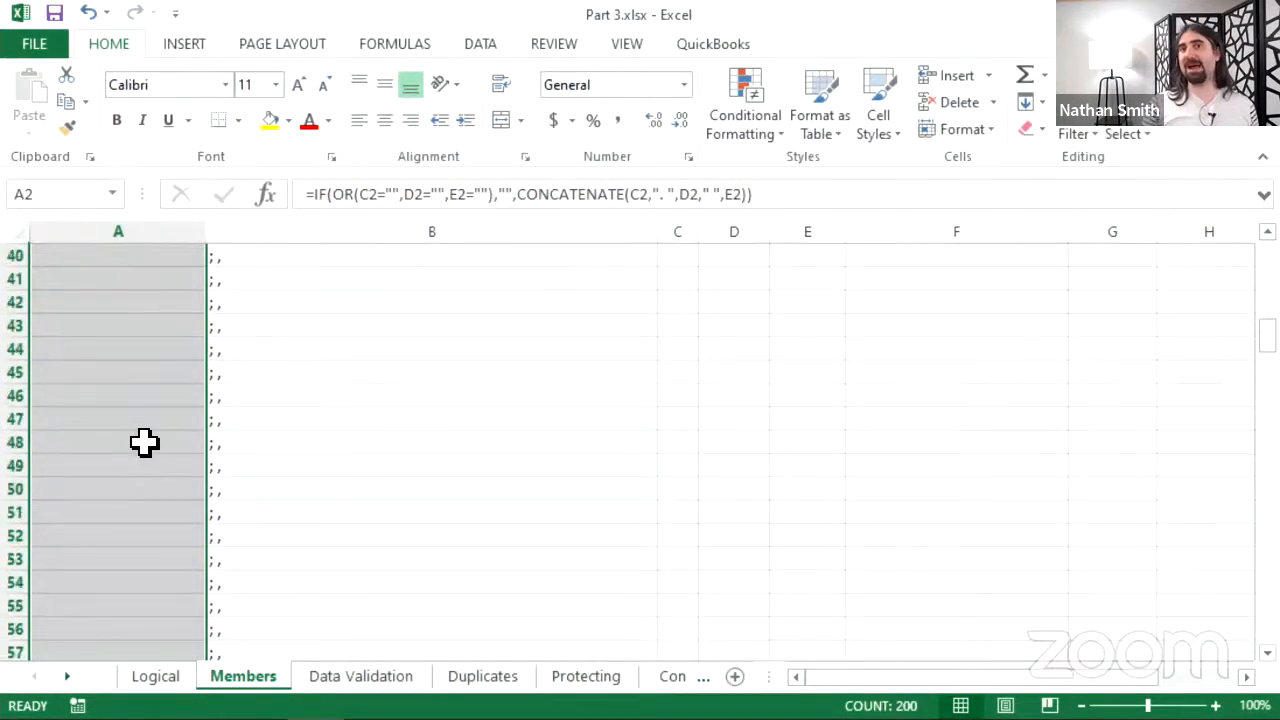
pyautogui.scroll(-20, 148, 462)
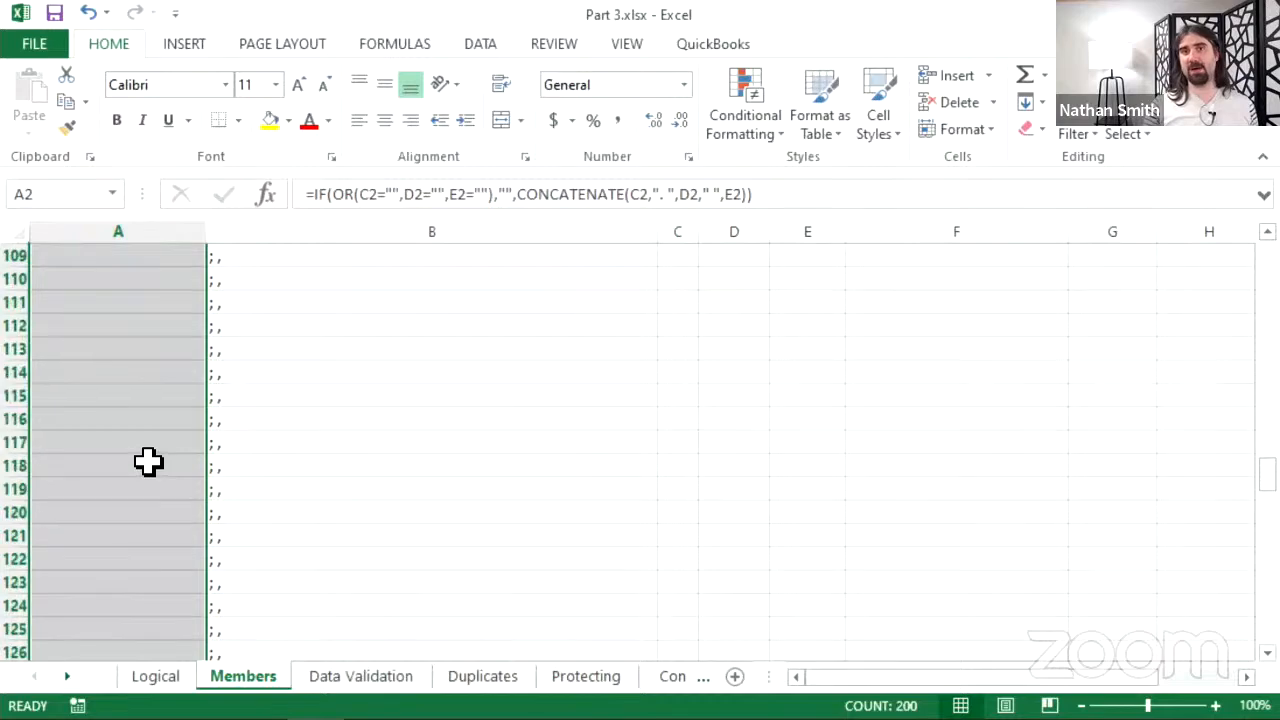
pyautogui.scroll(20, 150, 465)
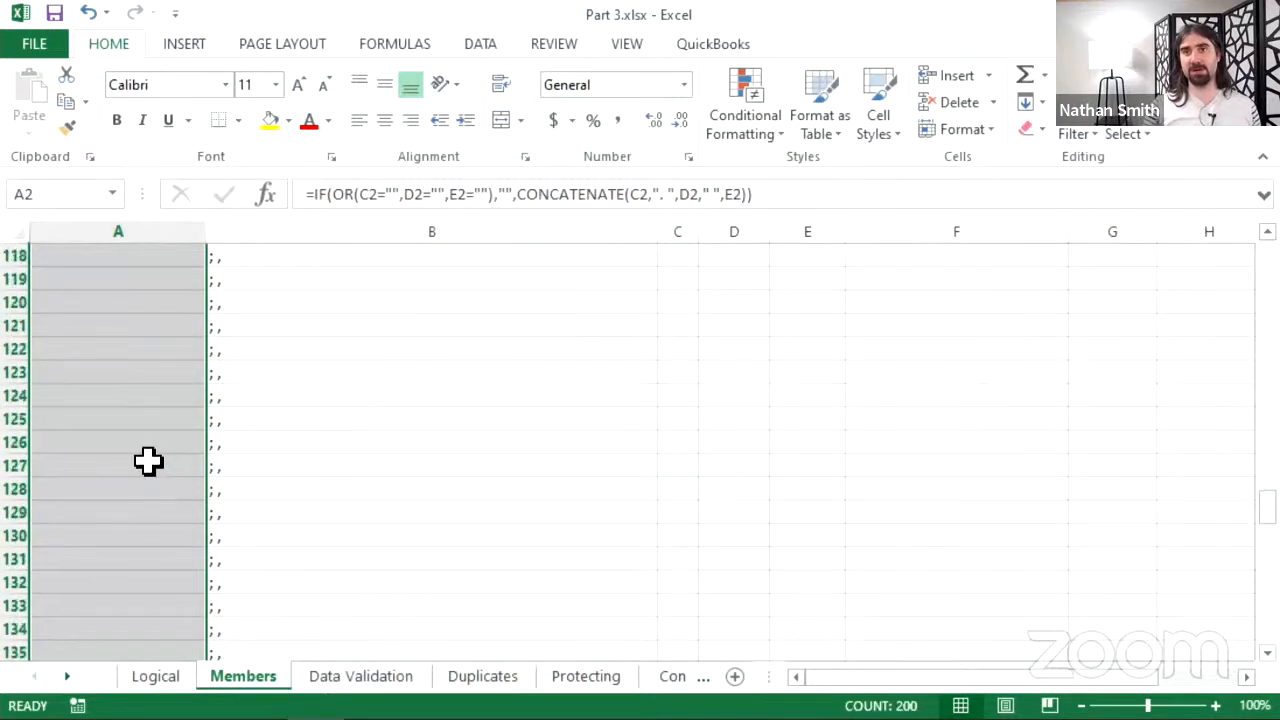
pyautogui.scroll(11, 121, 464)
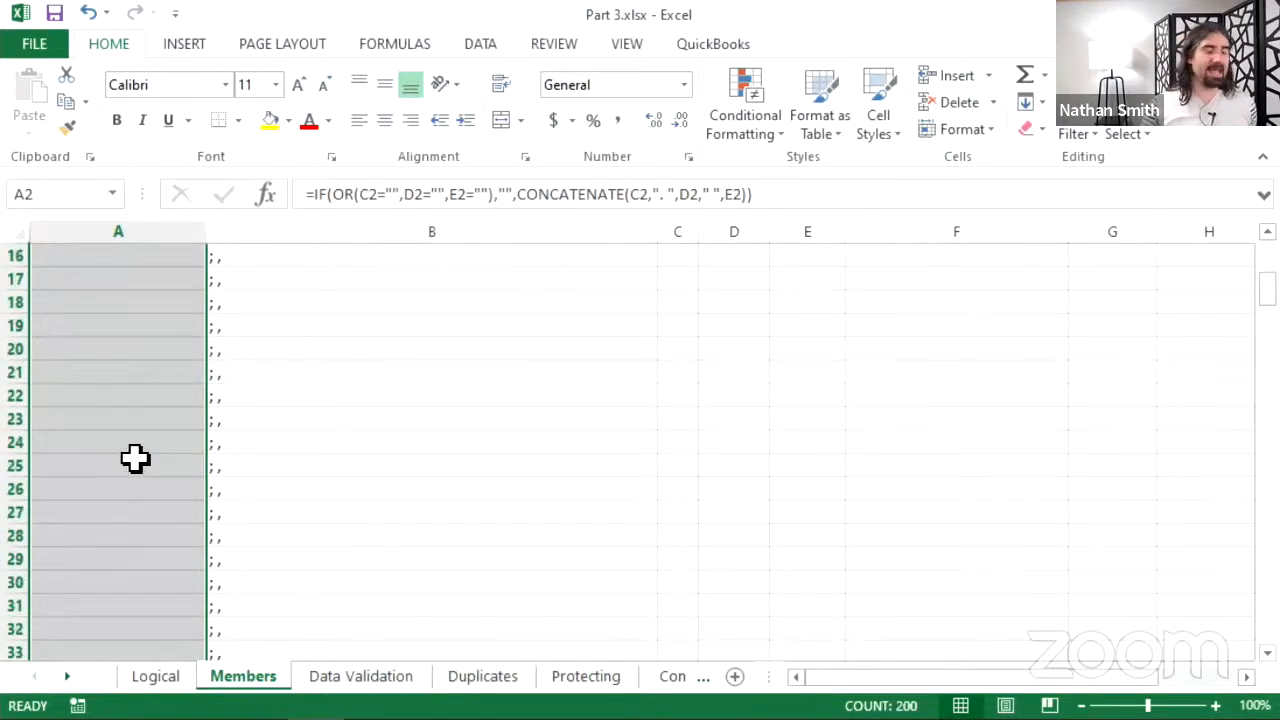
# - Verify that cells A9 through A14 stay blank where no names exist
pyautogui.click(120, 462)
pyautogui.click(96, 489)
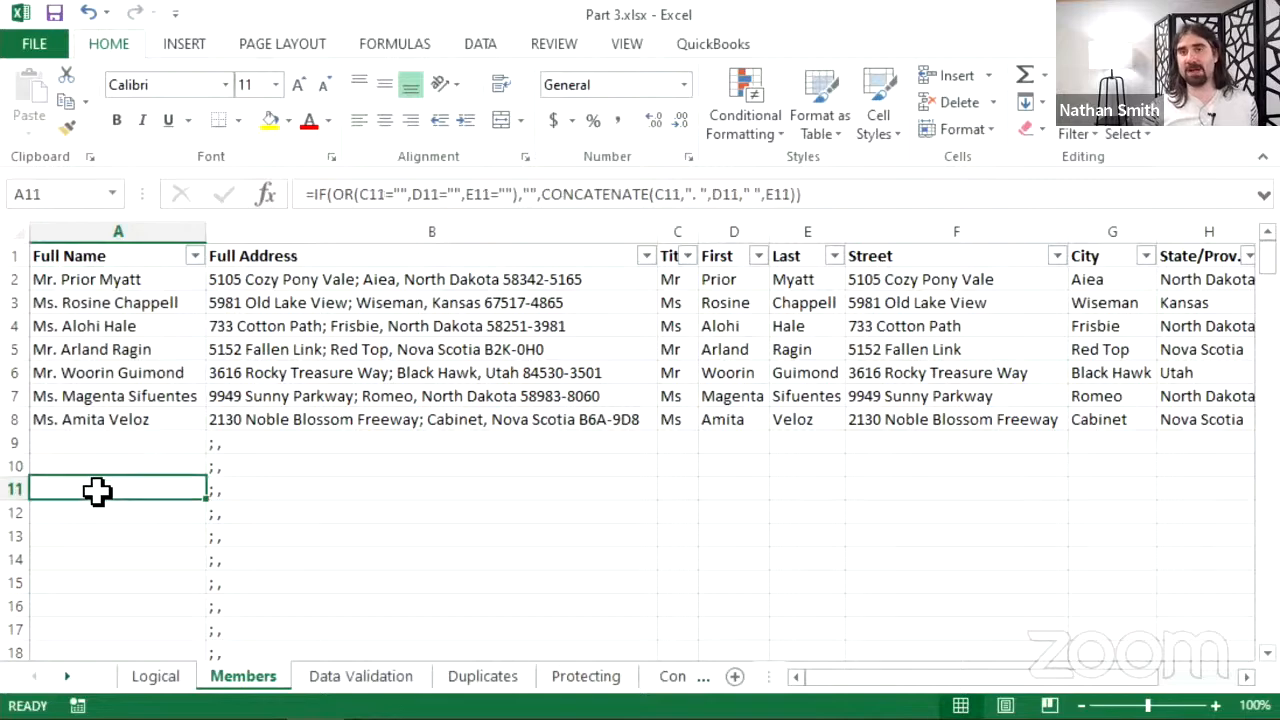
pyautogui.click(92, 558)
pyautogui.click(91, 486)
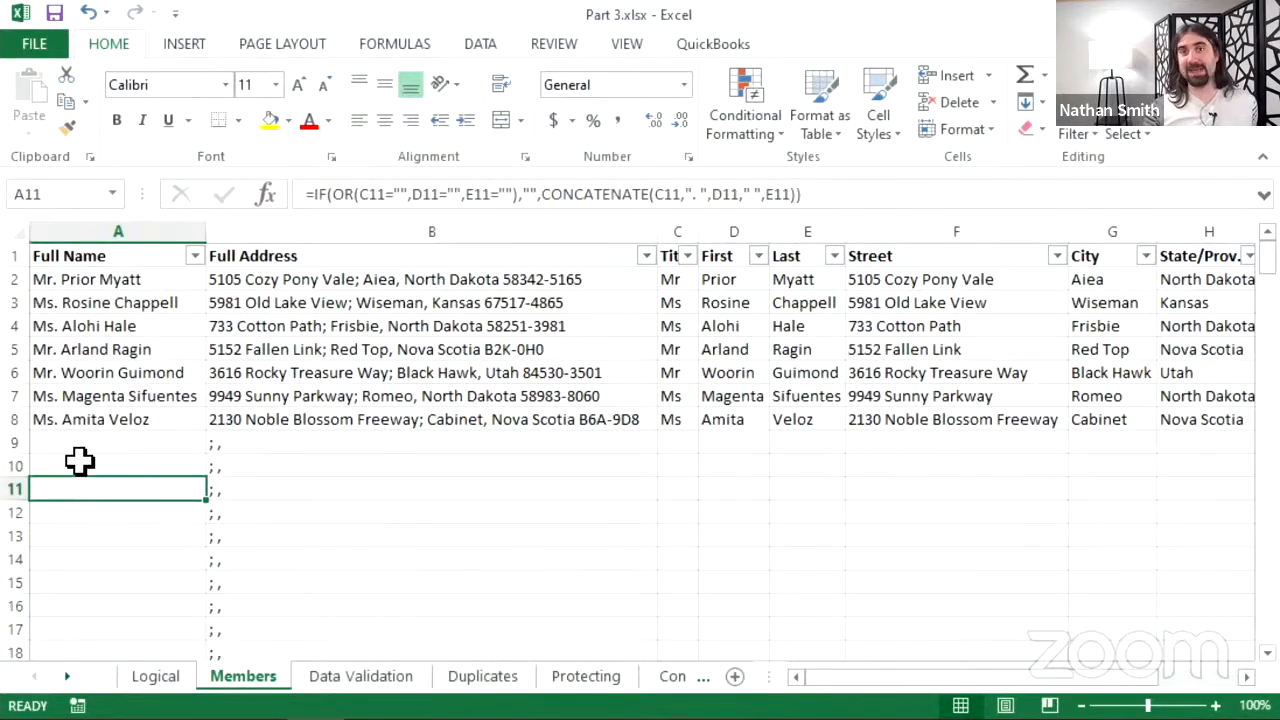
pyautogui.click(79, 446)
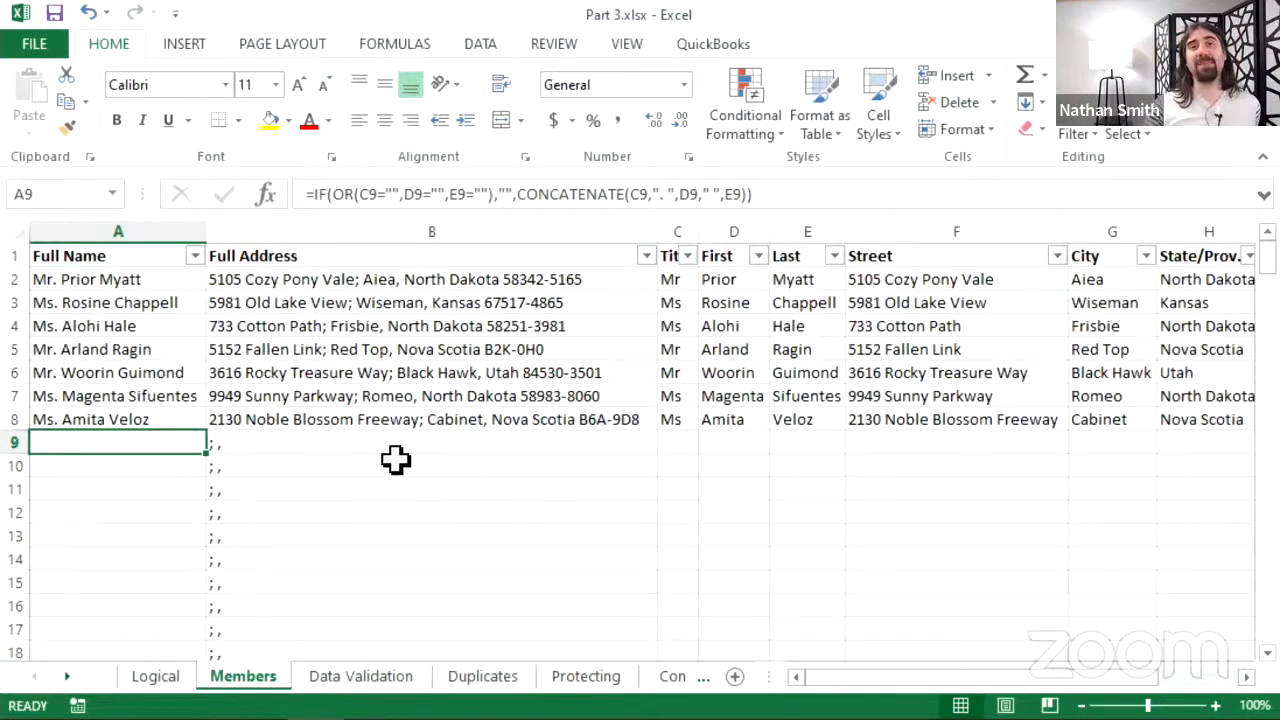
# - Enter title Mr plus a first and last name in C9:E9 so A9 shows the full name
pyautogui.click(672, 441)
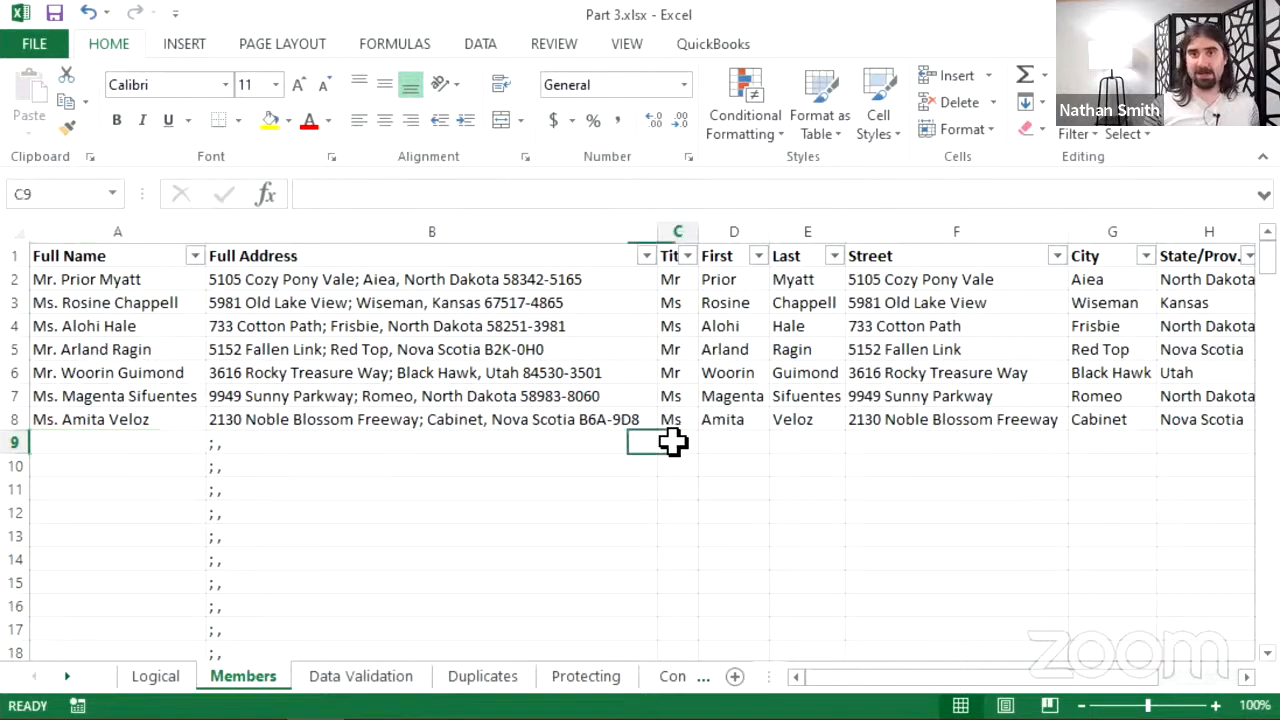
pyautogui.write('Mr')
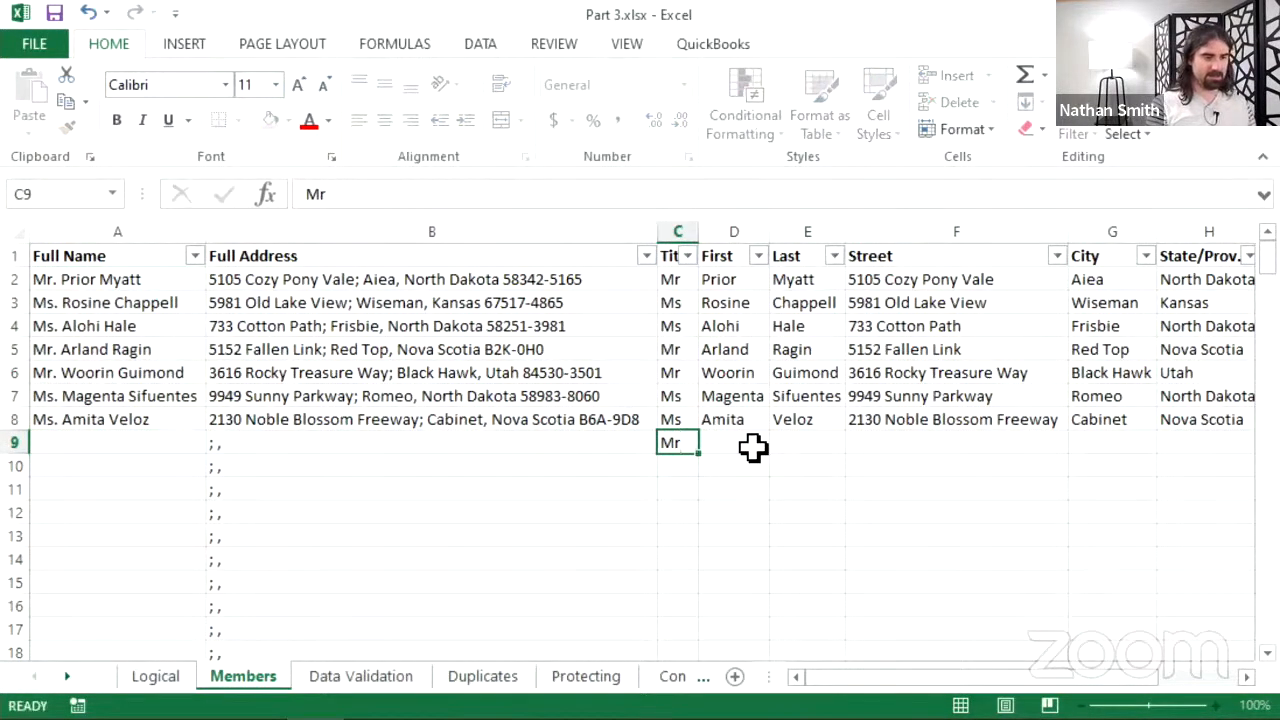
pyautogui.press('Tab')
pyautogui.press('Tab')
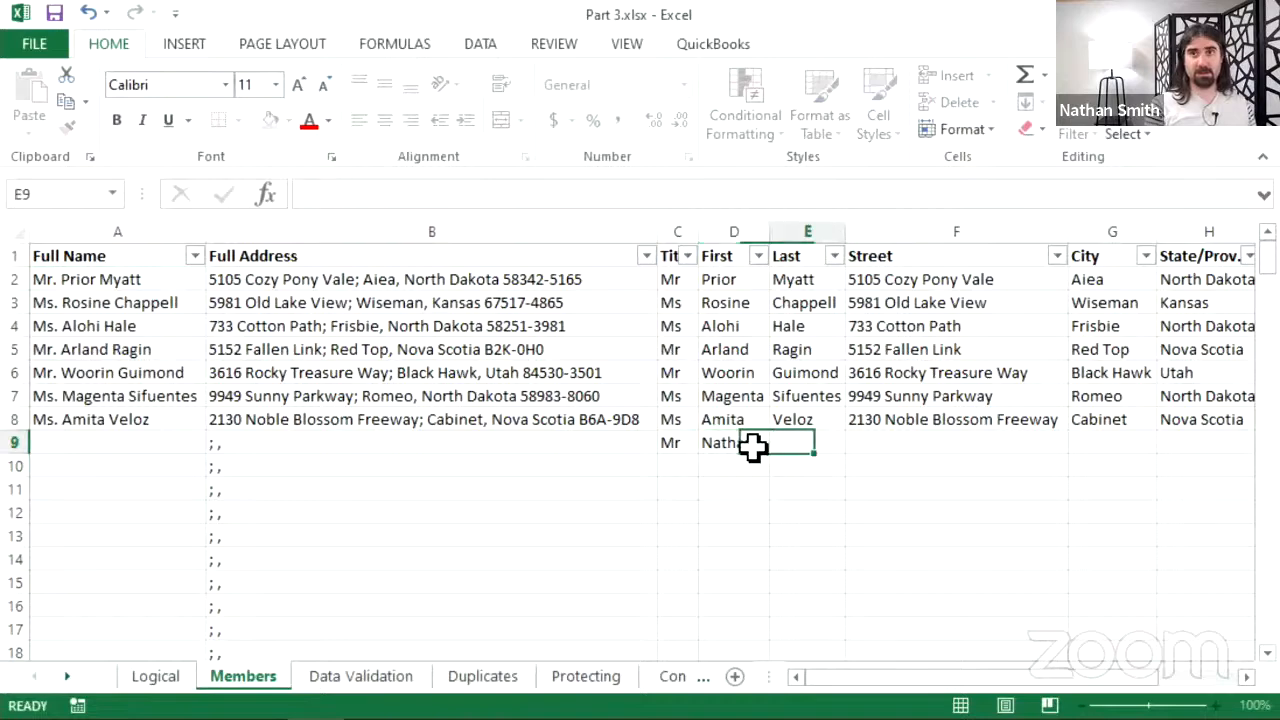
pyautogui.press('Tab')
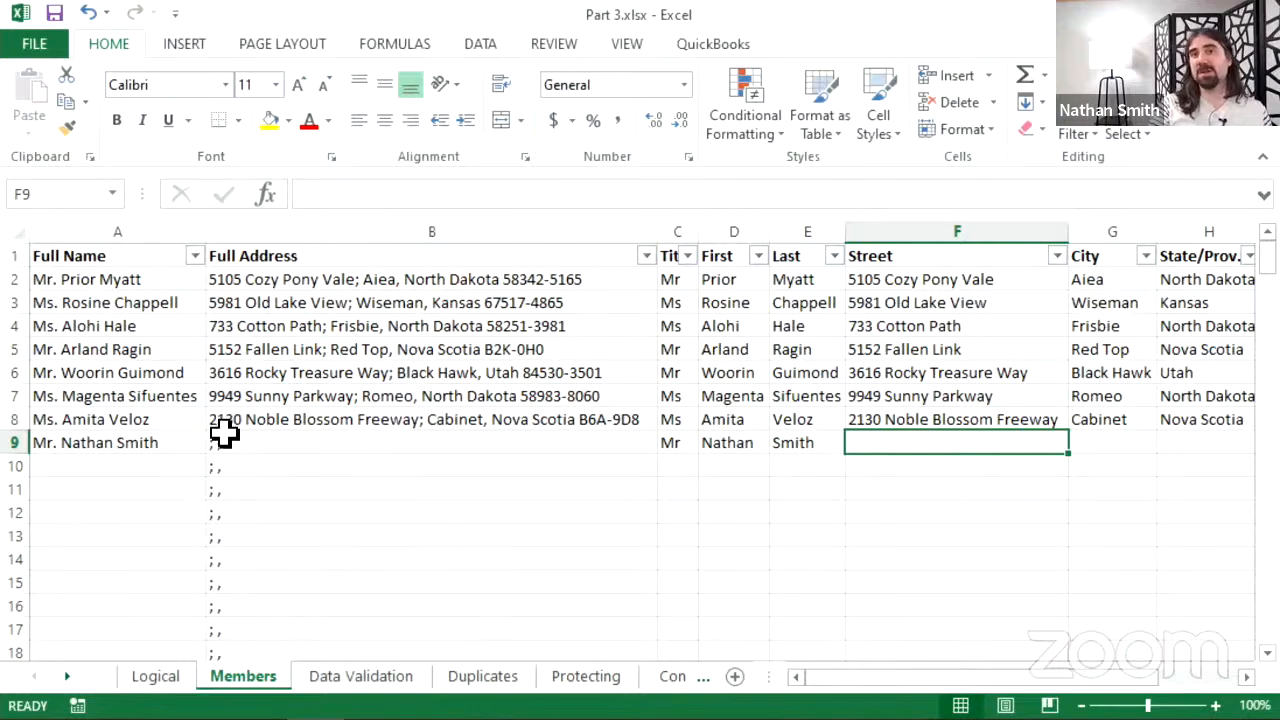
pyautogui.scroll(-5, 157, 423)
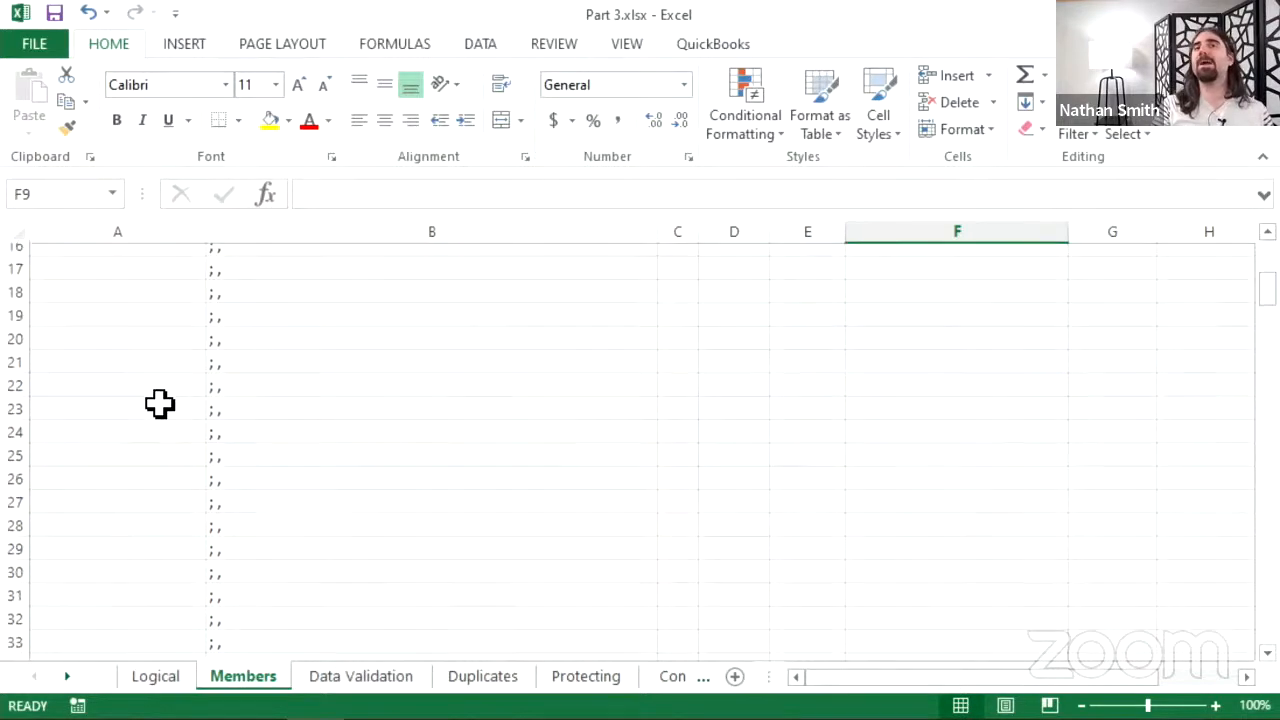
pyautogui.scroll(5, 160, 420)
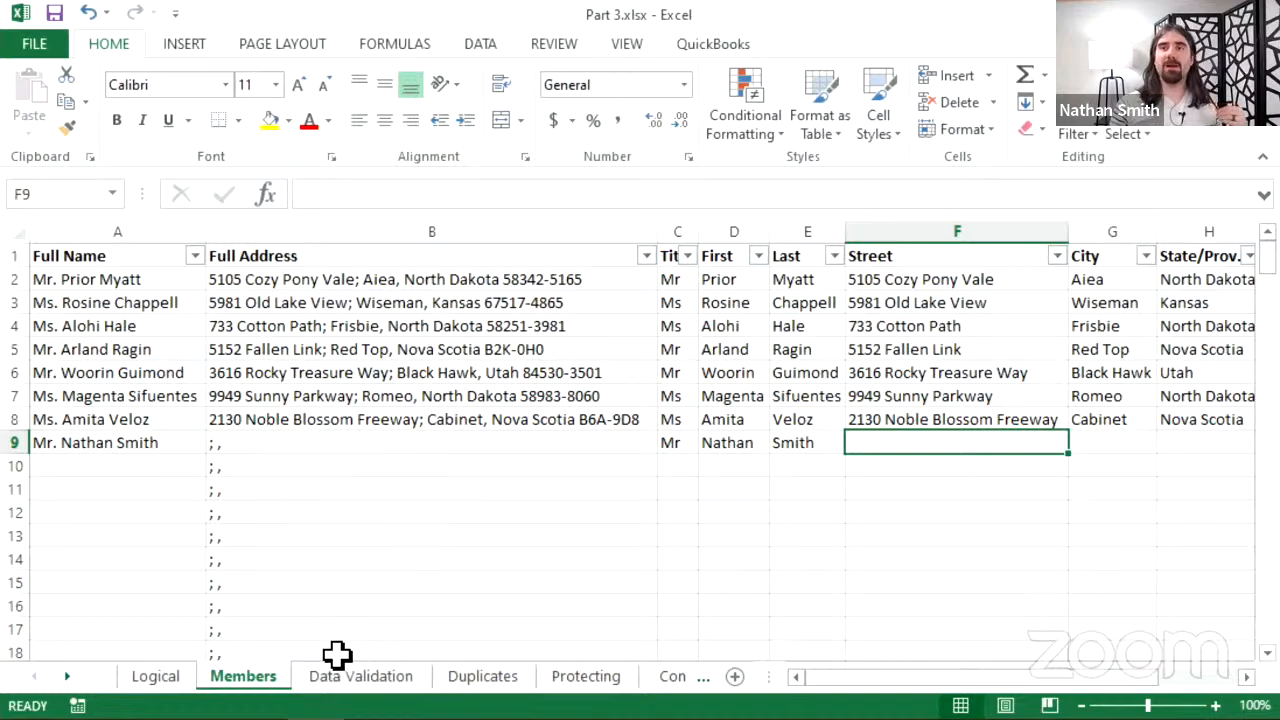
# - On the Data Validation sheet, zoom to 120% and widen column D to show full case numbers
pyautogui.click(330, 690)
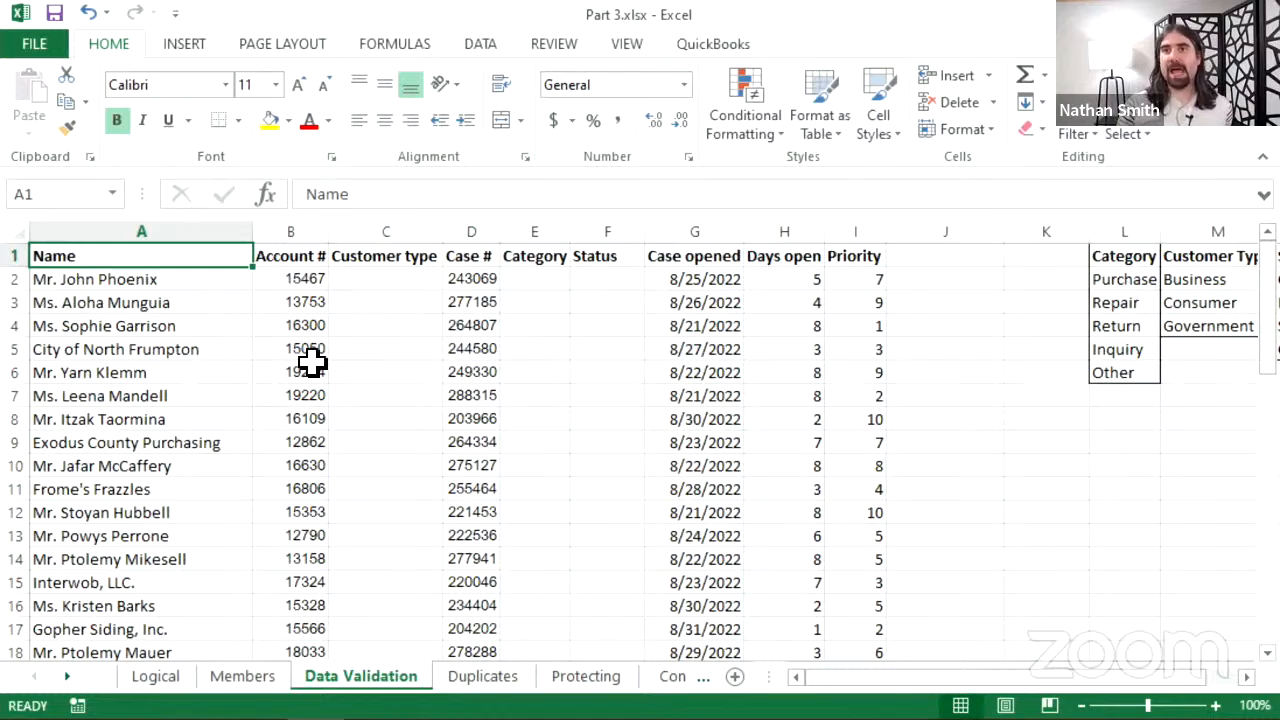
pyautogui.scroll(-6, 433, 371)
pyautogui.scroll(6, 445, 395)
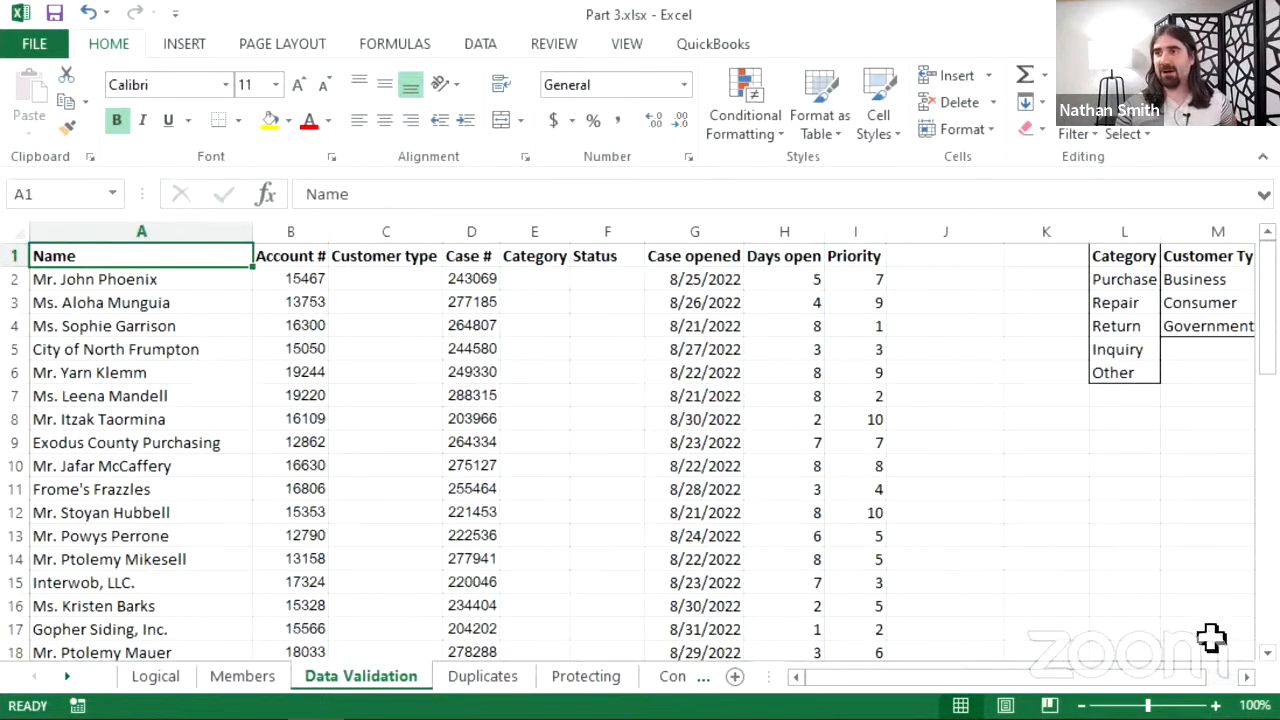
pyautogui.click(1216, 705)
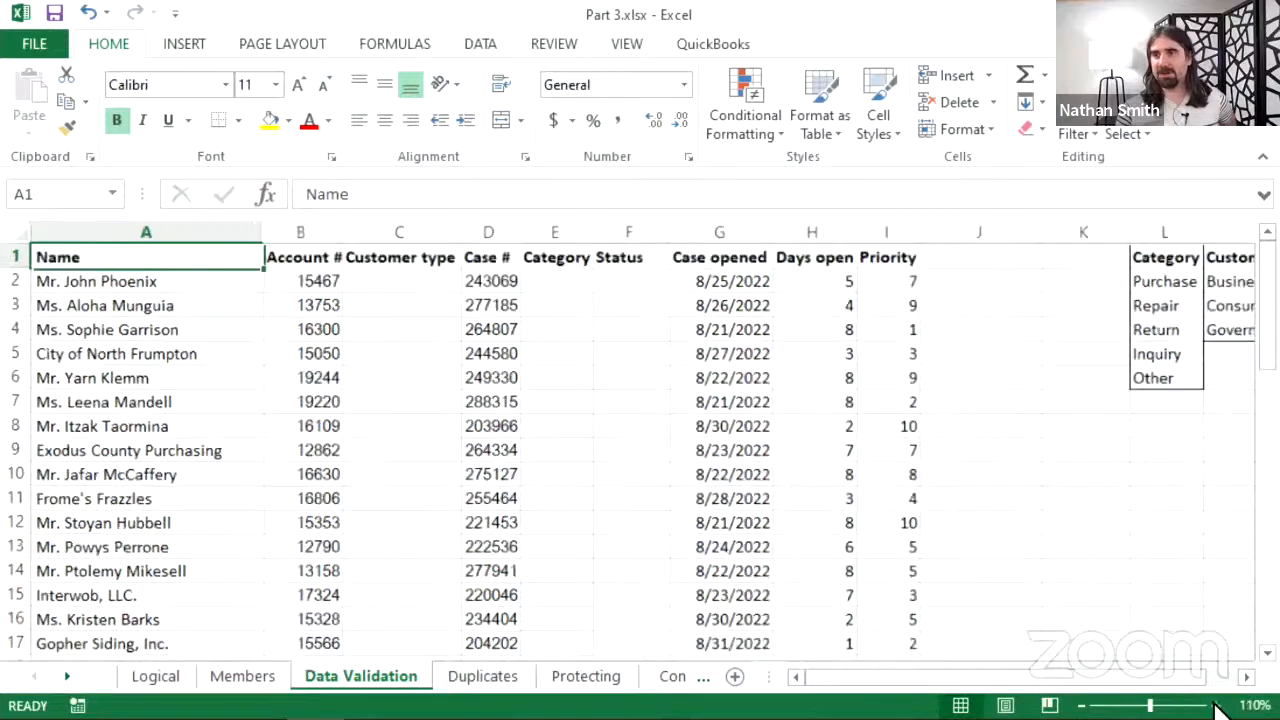
pyautogui.click(1217, 705)
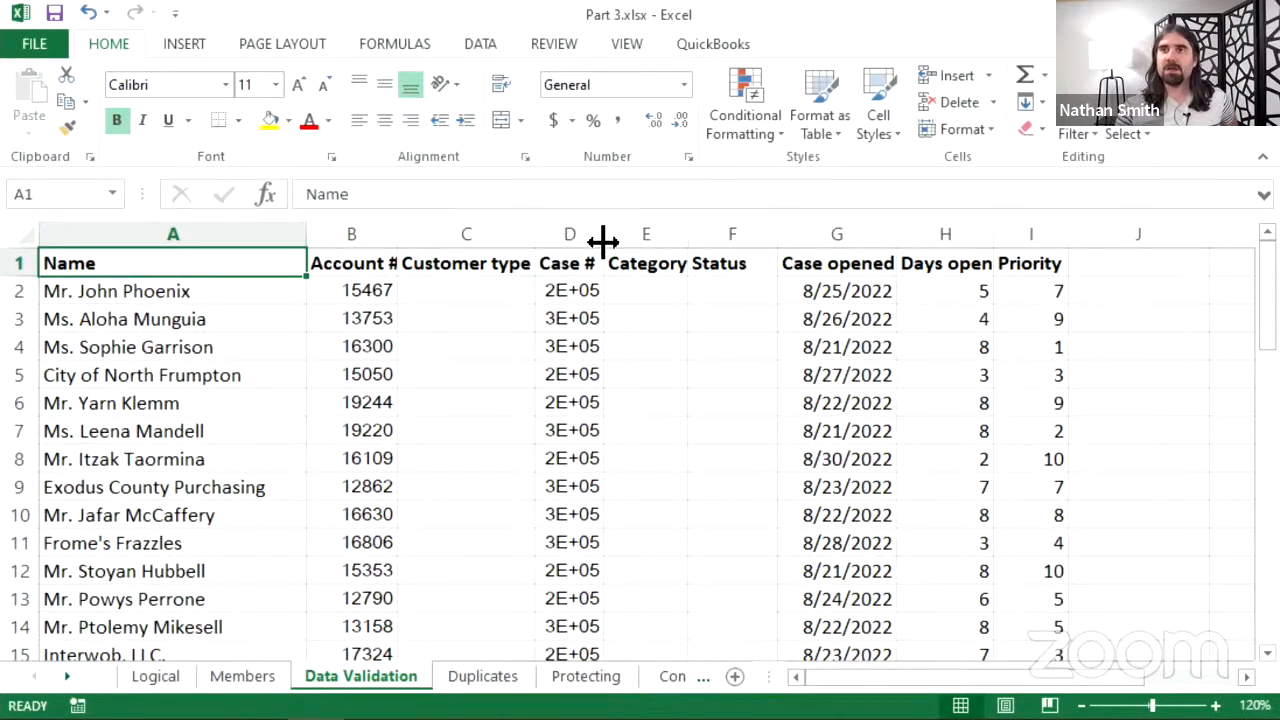
pyautogui.moveTo(603, 243); pyautogui.dragTo(614, 249)
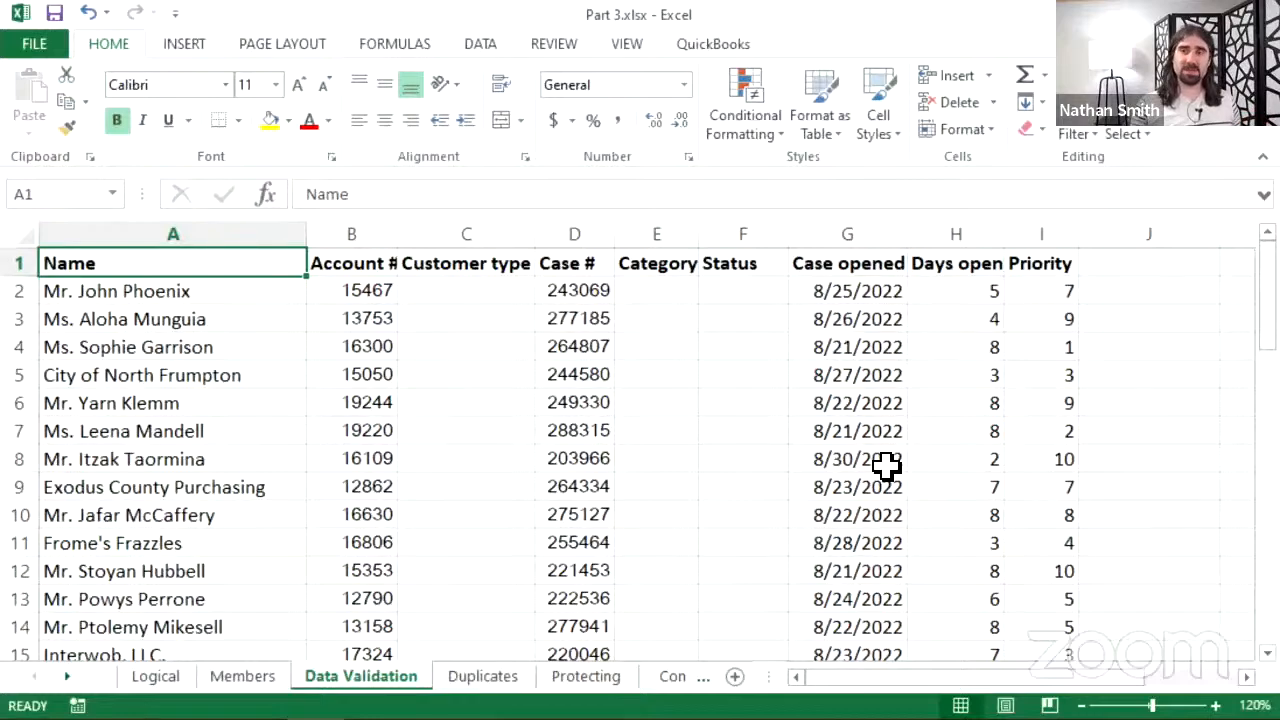
pyautogui.click(966, 456)
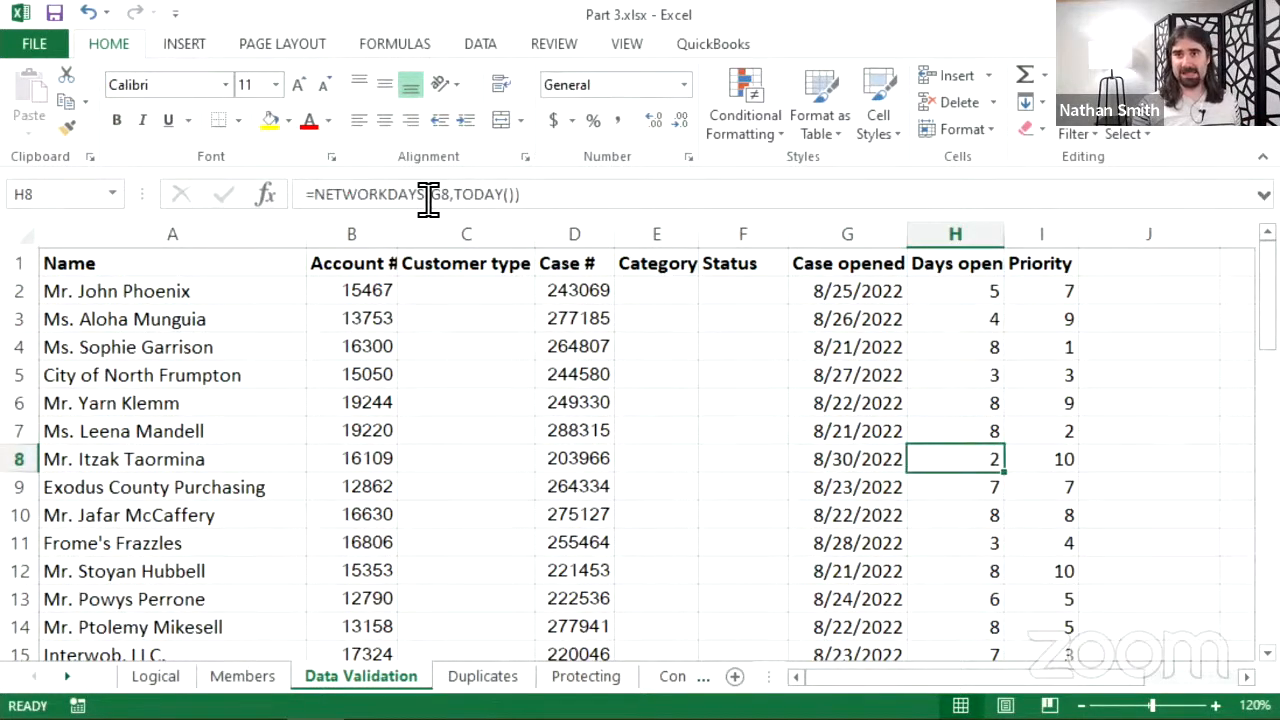
pyautogui.click(1048, 318)
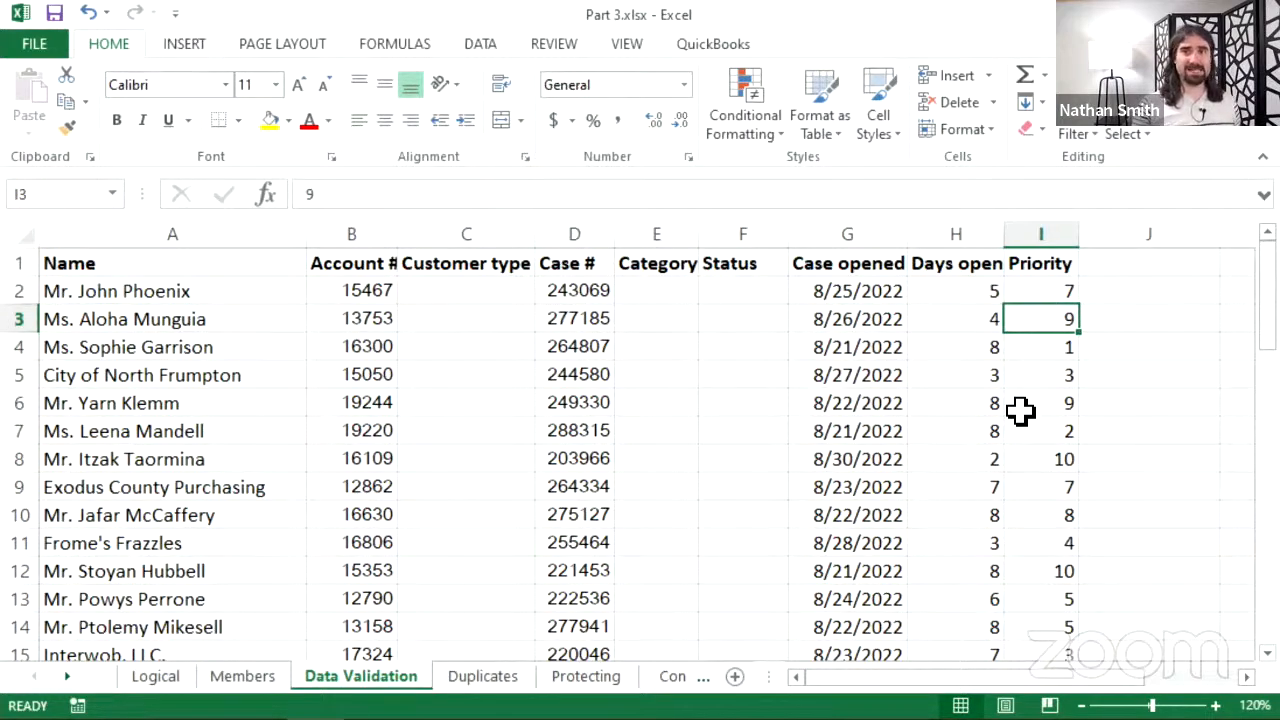
pyautogui.click(843, 298)
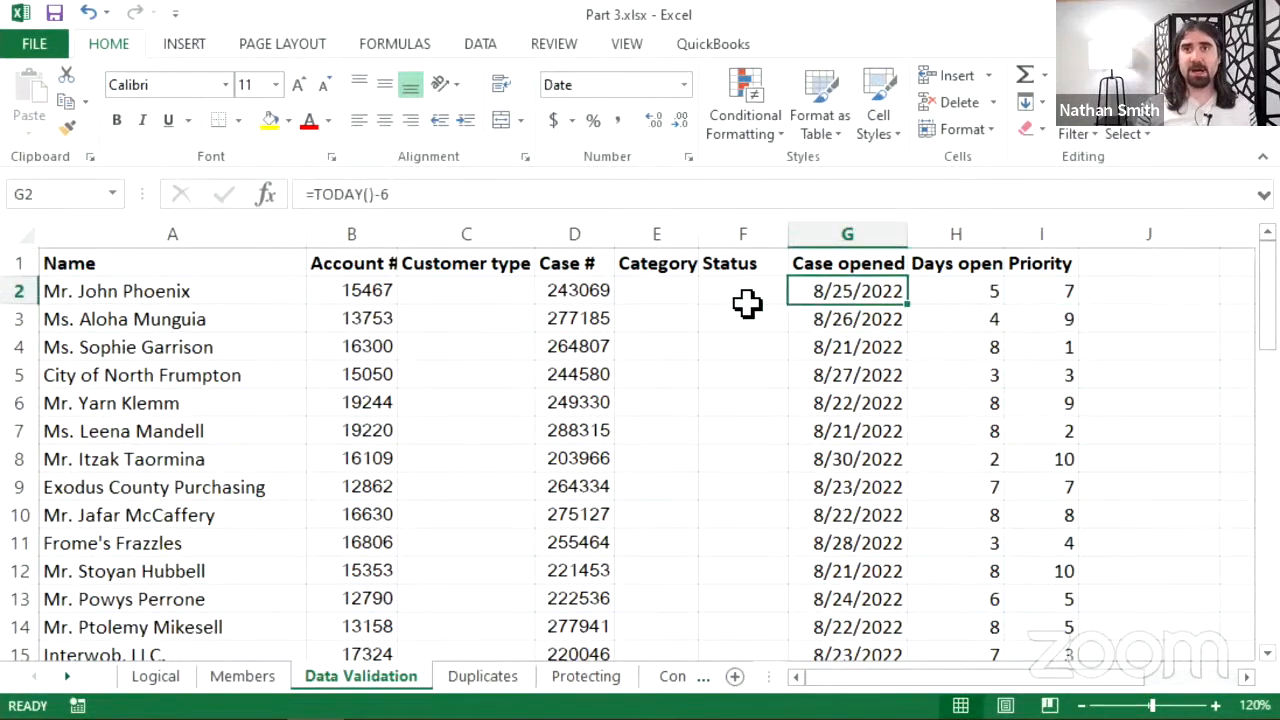
pyautogui.click(748, 310)
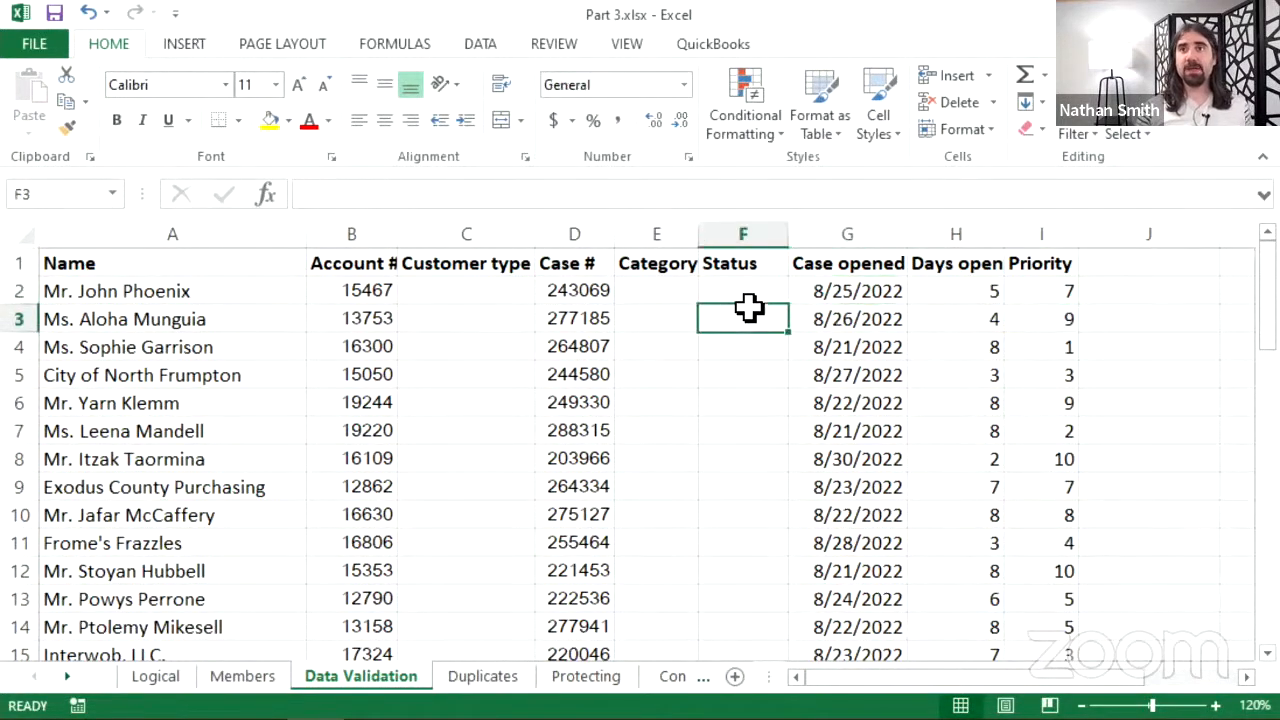
pyautogui.click(492, 287)
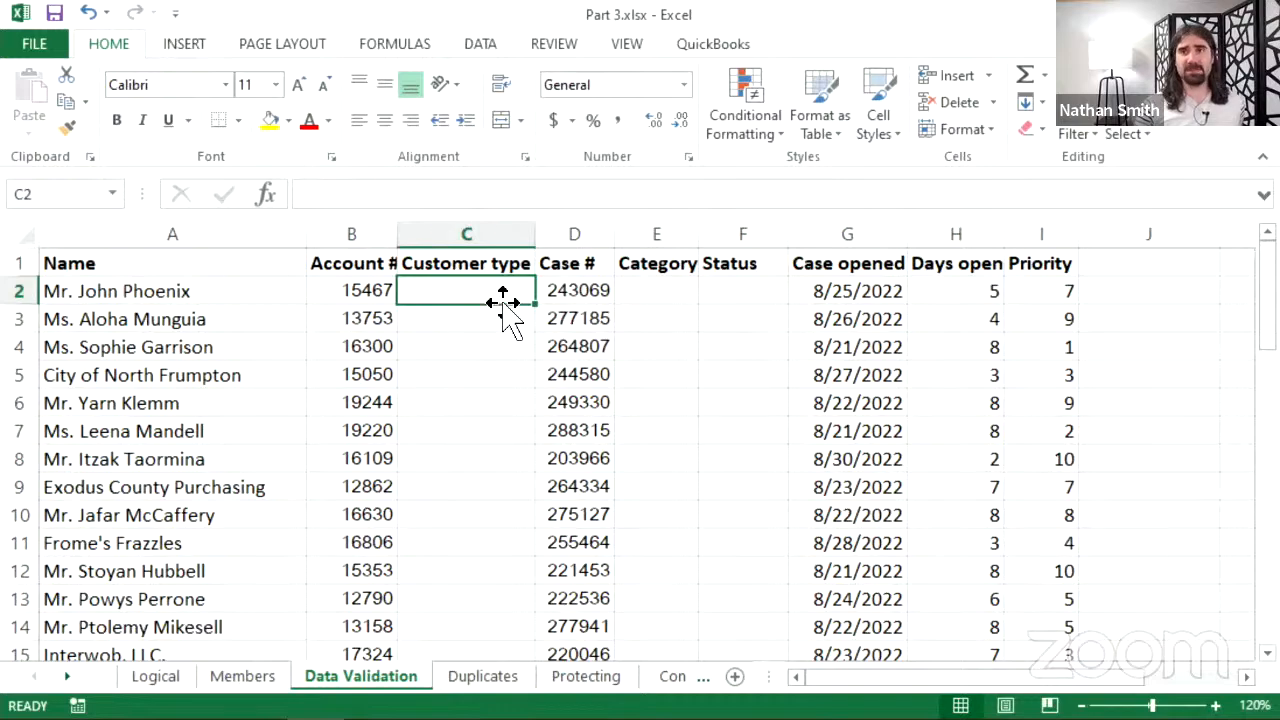
pyautogui.click(640, 295)
pyautogui.click(731, 293)
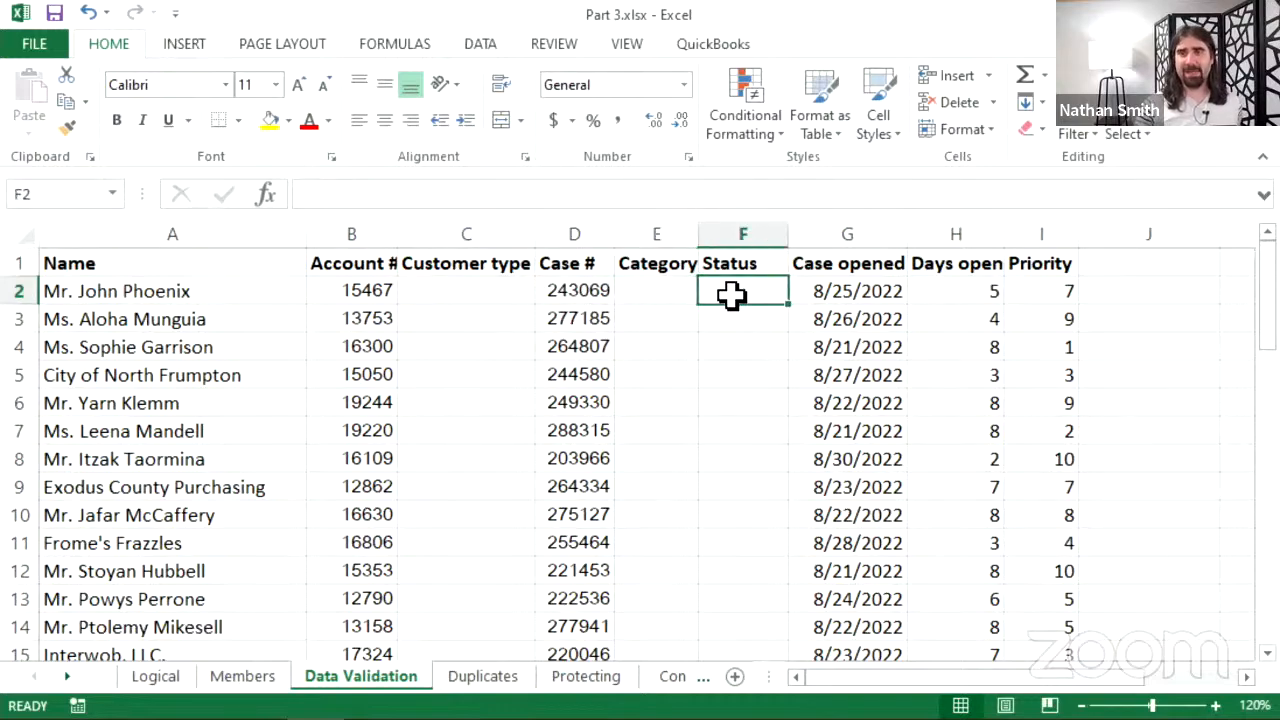
pyautogui.moveTo(813, 680); pyautogui.dragTo(885, 686)
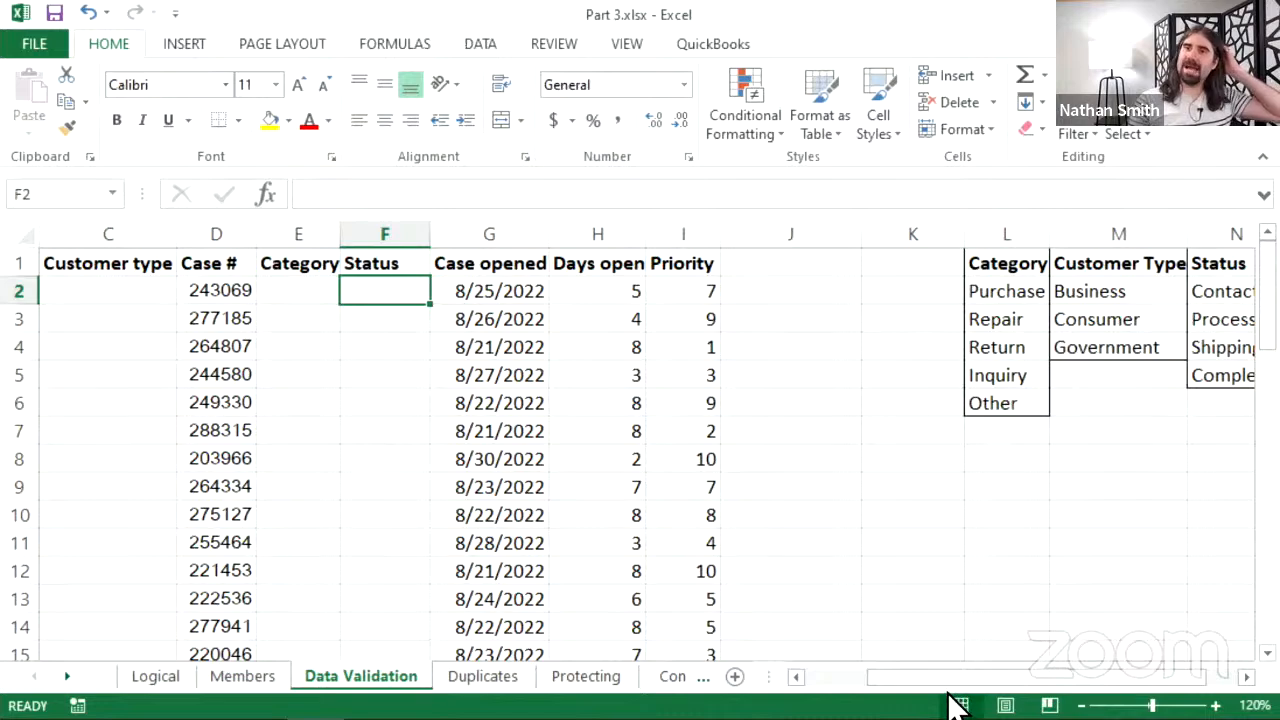
pyautogui.moveTo(956, 680); pyautogui.dragTo(990, 681)
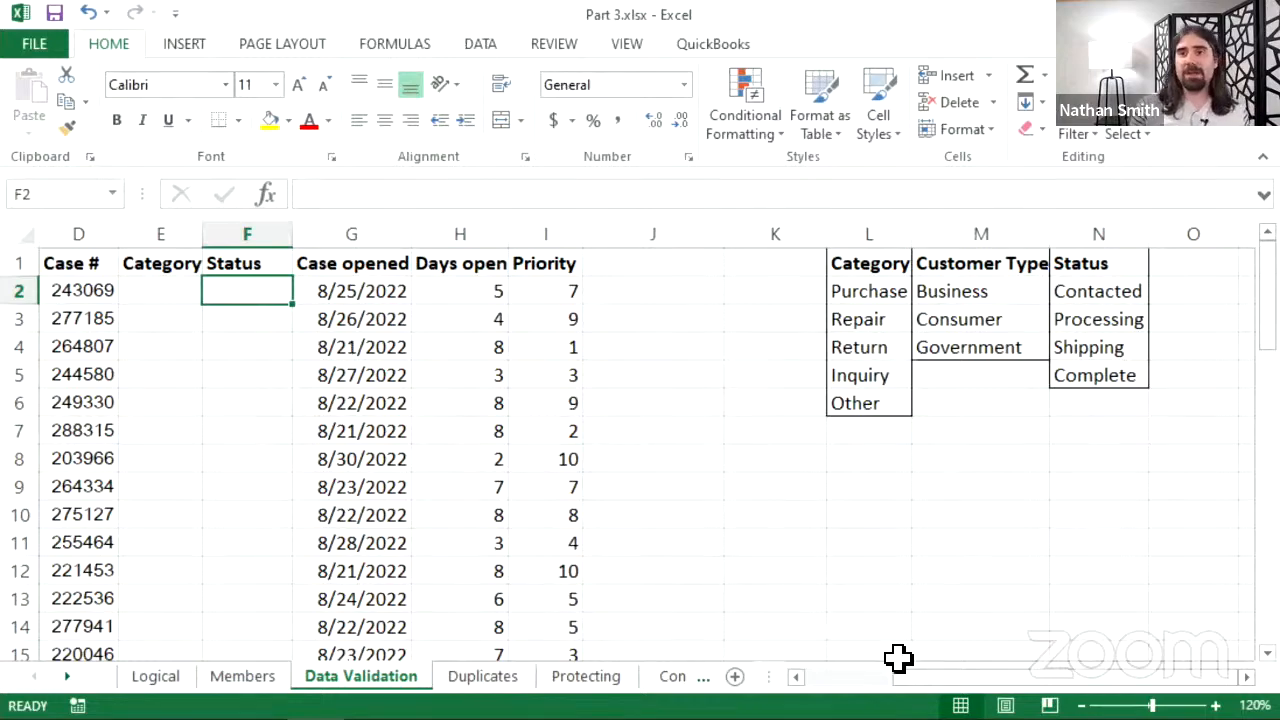
pyautogui.moveTo(918, 676); pyautogui.dragTo(822, 677)
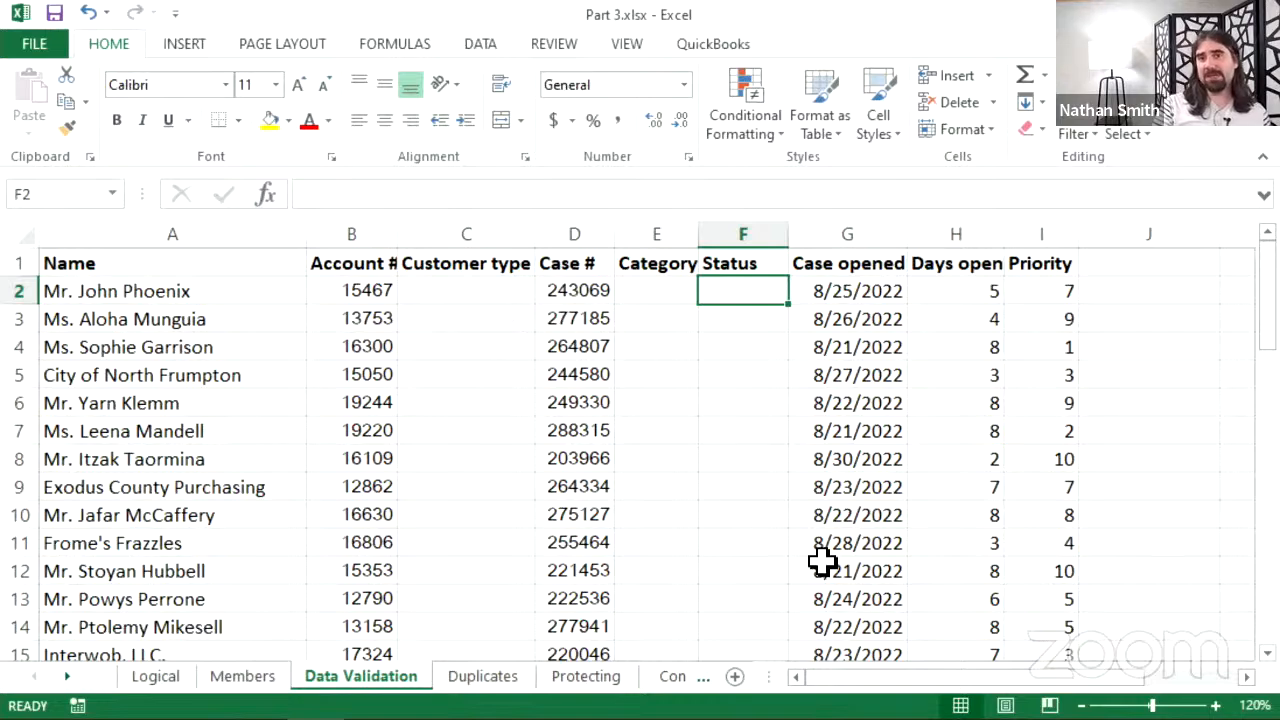
pyautogui.moveTo(945, 683)
pyautogui.mouseDown()
pyautogui.moveTo(986, 686)
pyautogui.moveTo(952, 678)
pyautogui.mouseUp()
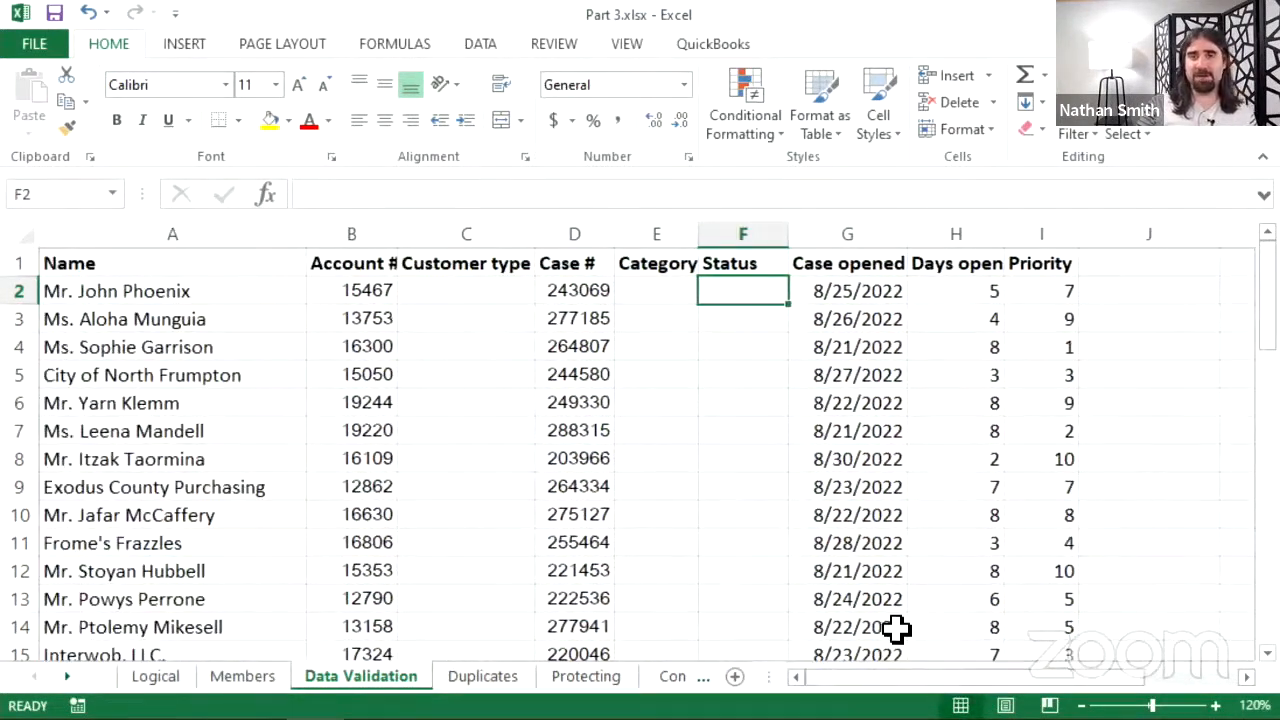
pyautogui.click(483, 298)
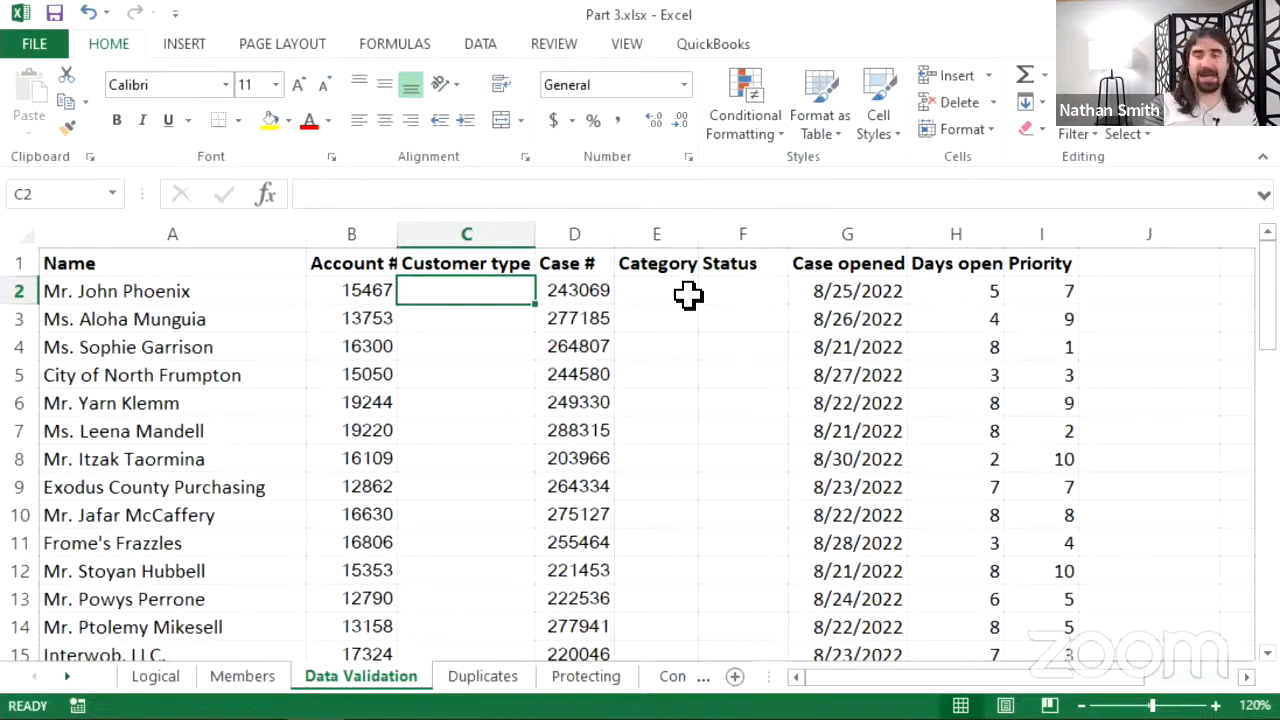
pyautogui.write('Comsumer')
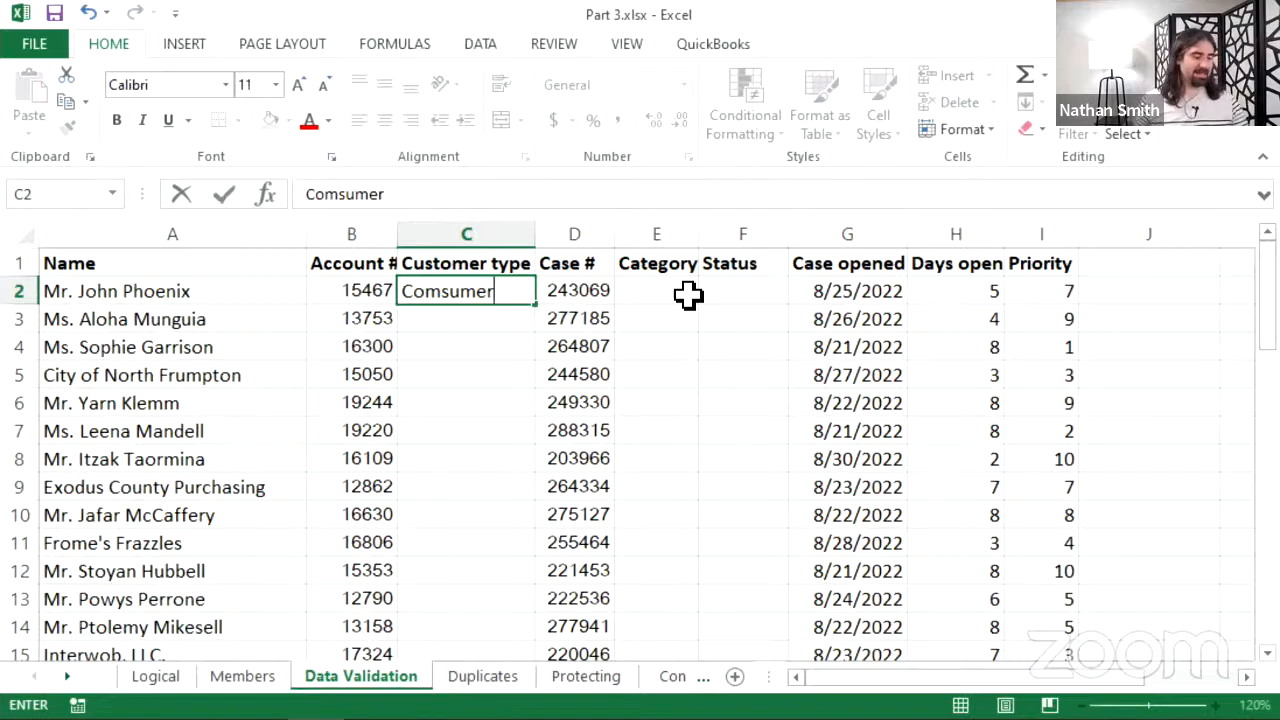
pyautogui.press('Escape')
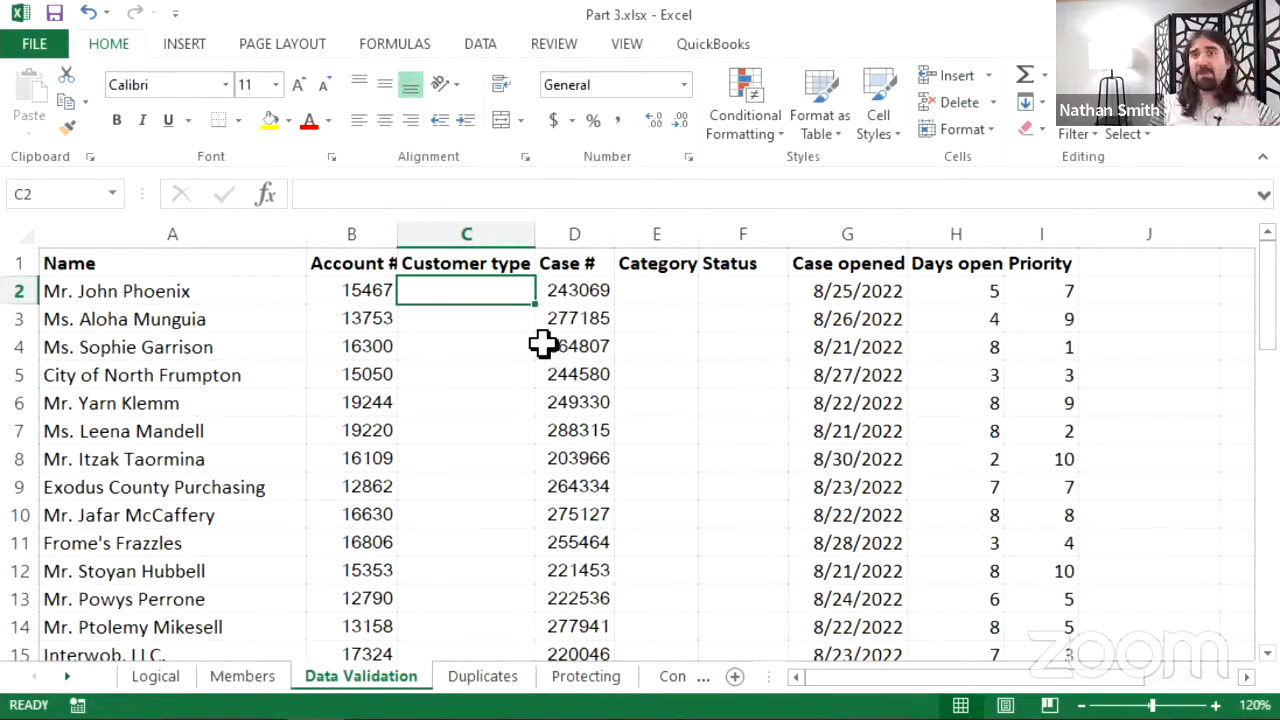
pyautogui.scroll(-1, 487, 438)
pyautogui.scroll(-5, 490, 440)
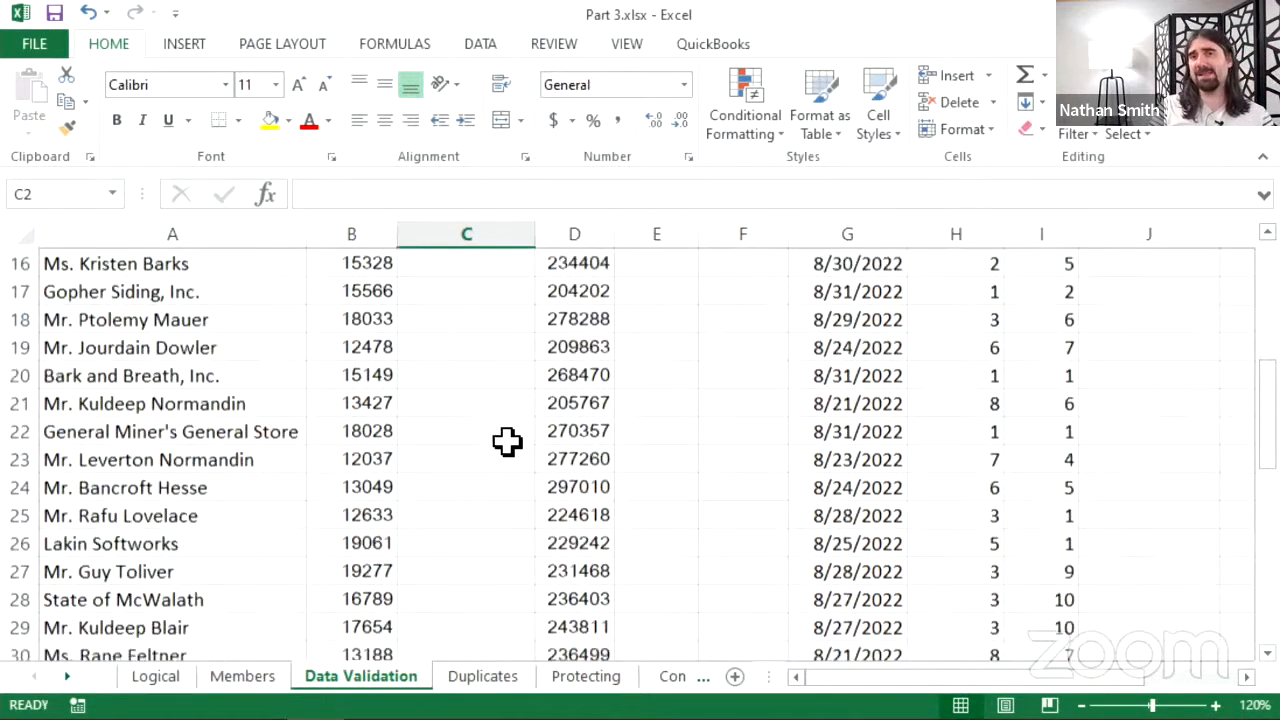
pyautogui.scroll(5, 500, 430)
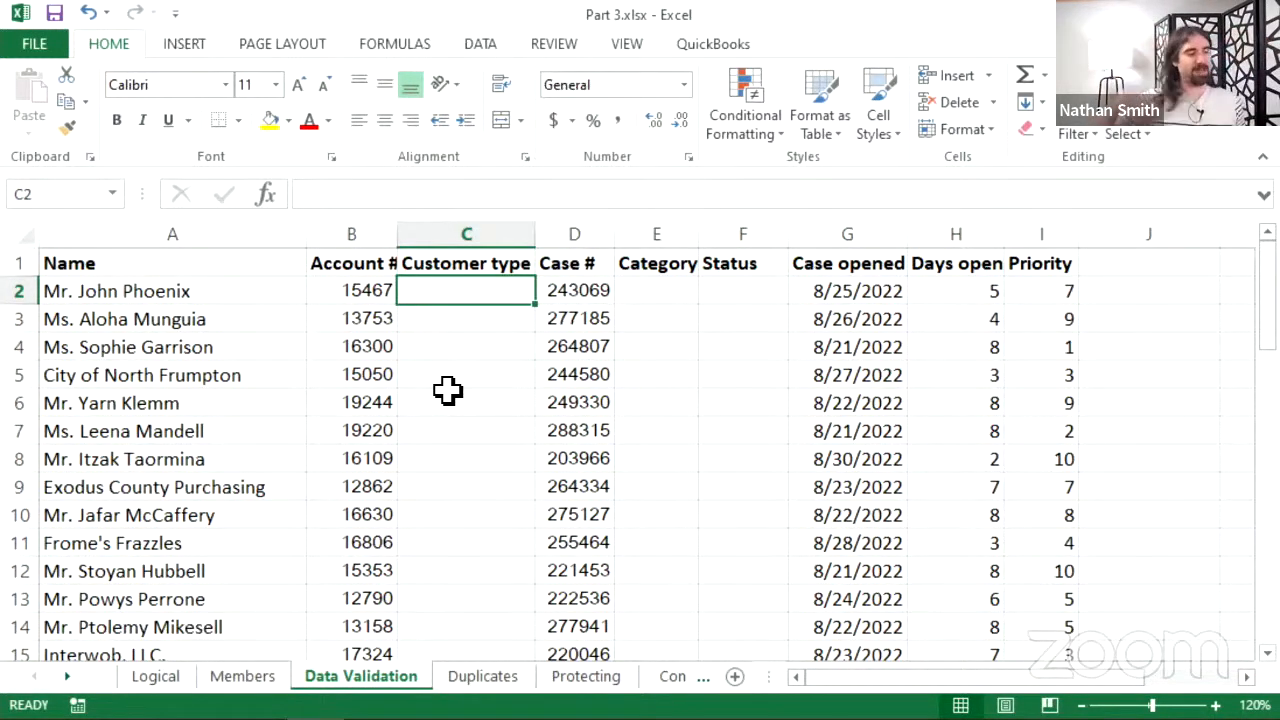
pyautogui.scroll(-6, 466, 410)
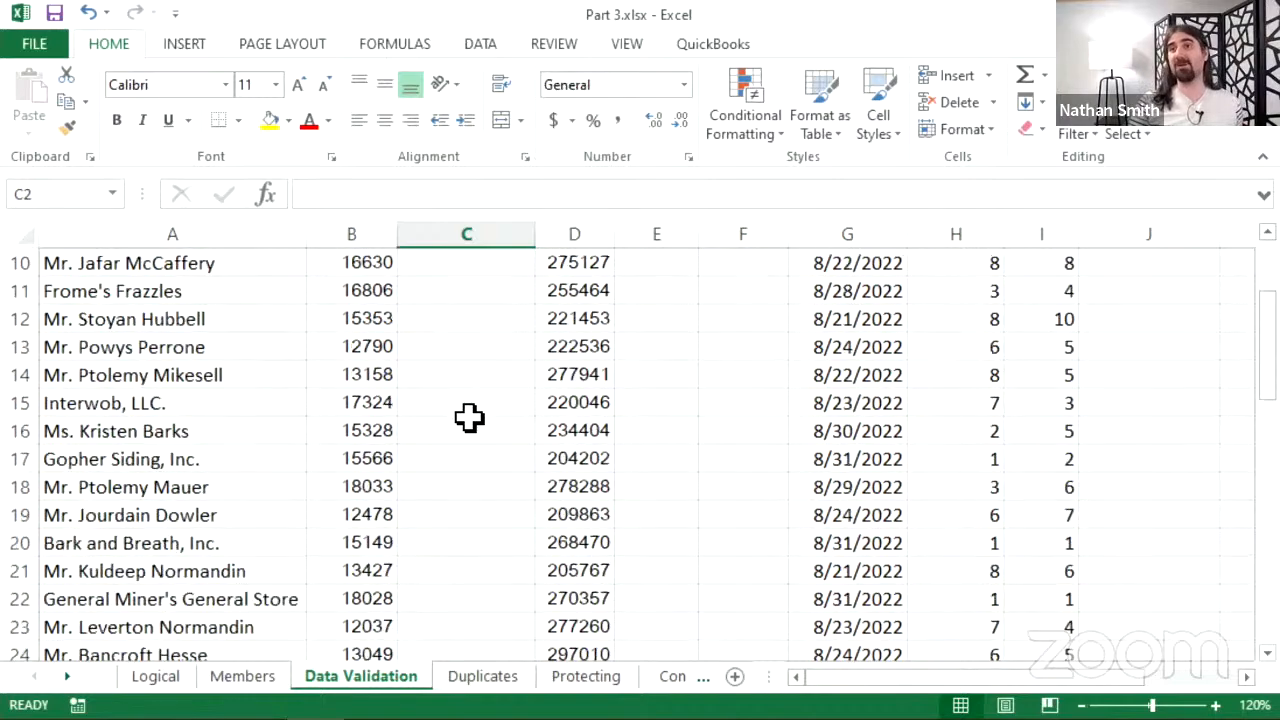
pyautogui.scroll(6, 463, 449)
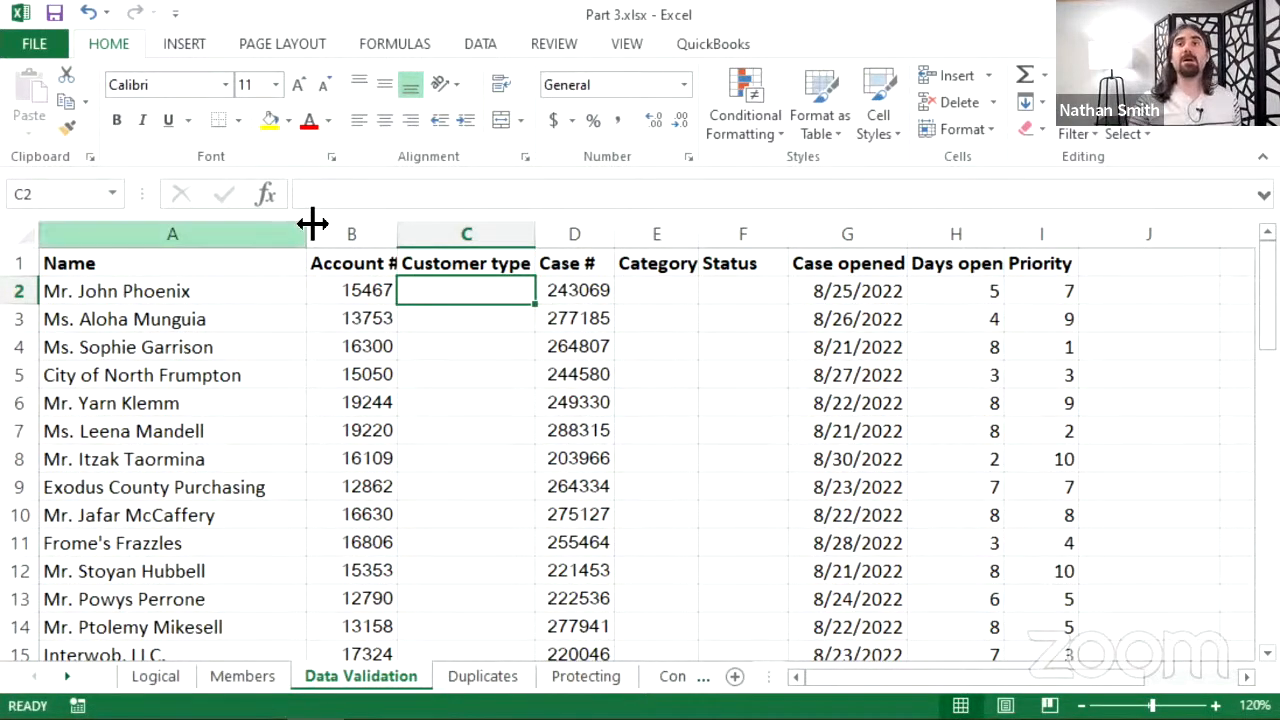
# - Select the whole Customer type column C and show the DATA ribbon tools
pyautogui.click(482, 229)
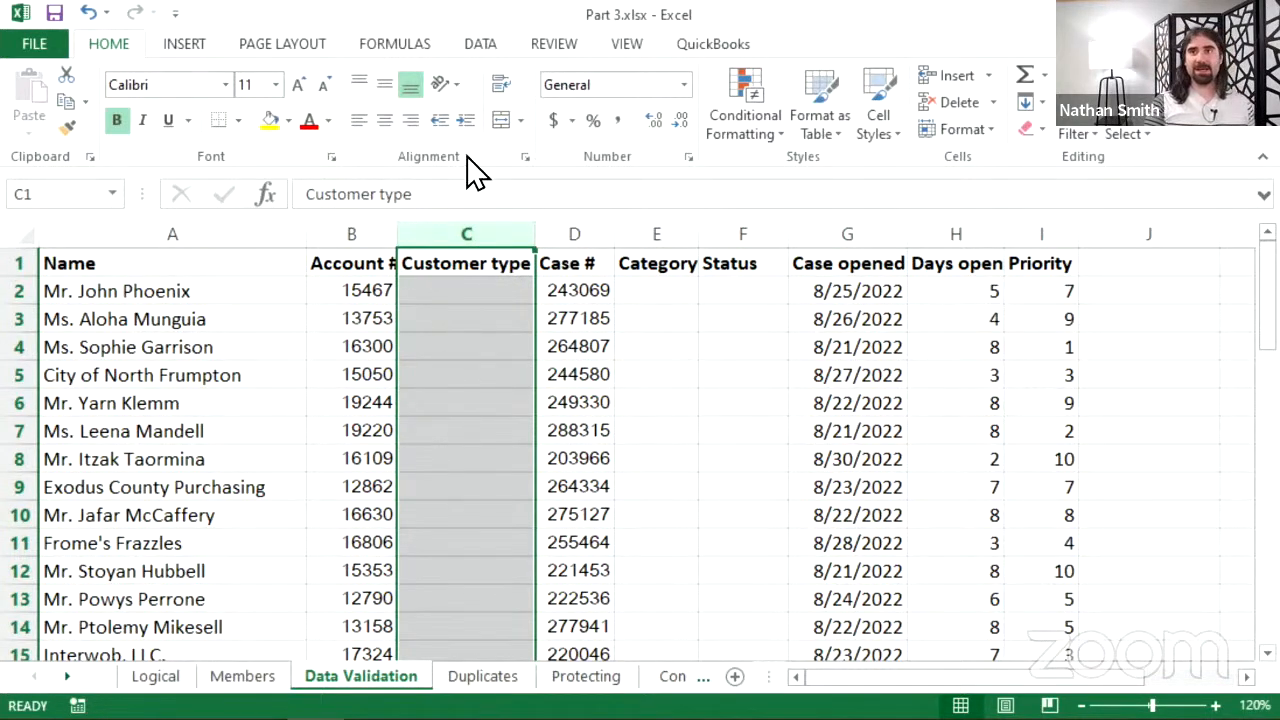
pyautogui.click(478, 43)
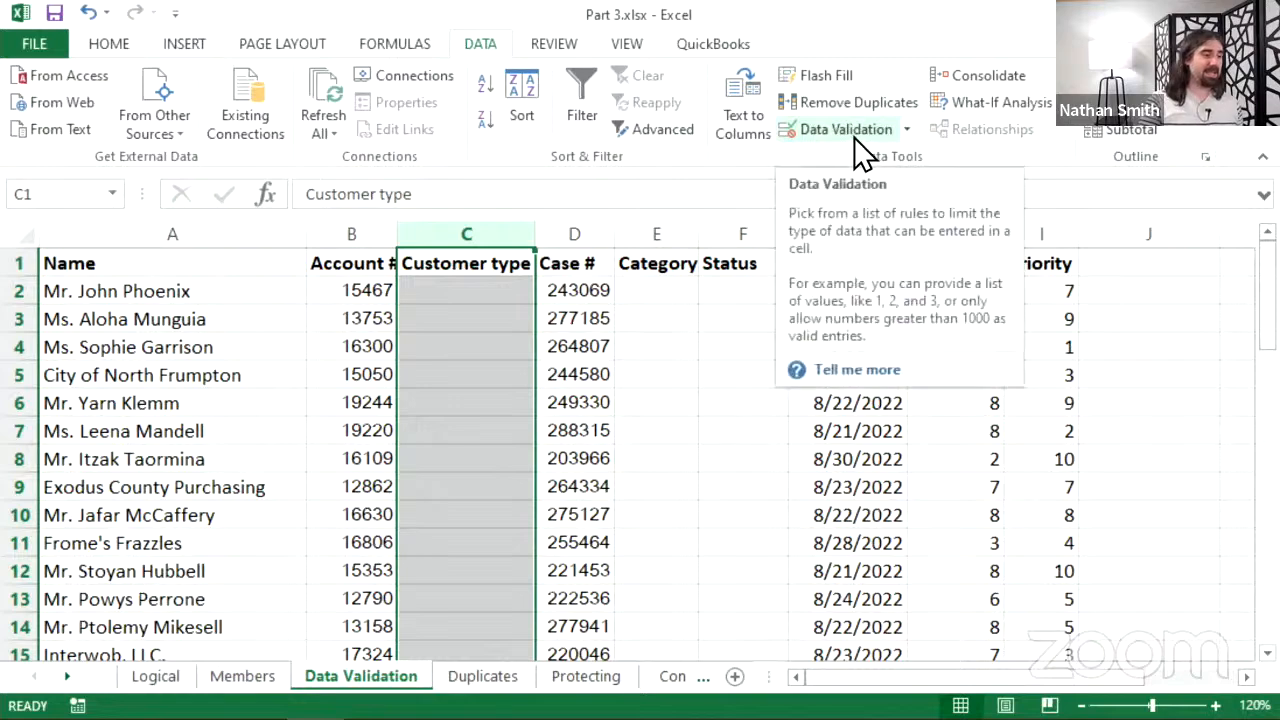
# - Open Data Validation for column C, move the dialog aside, and set Allow to List
pyautogui.click(908, 130)
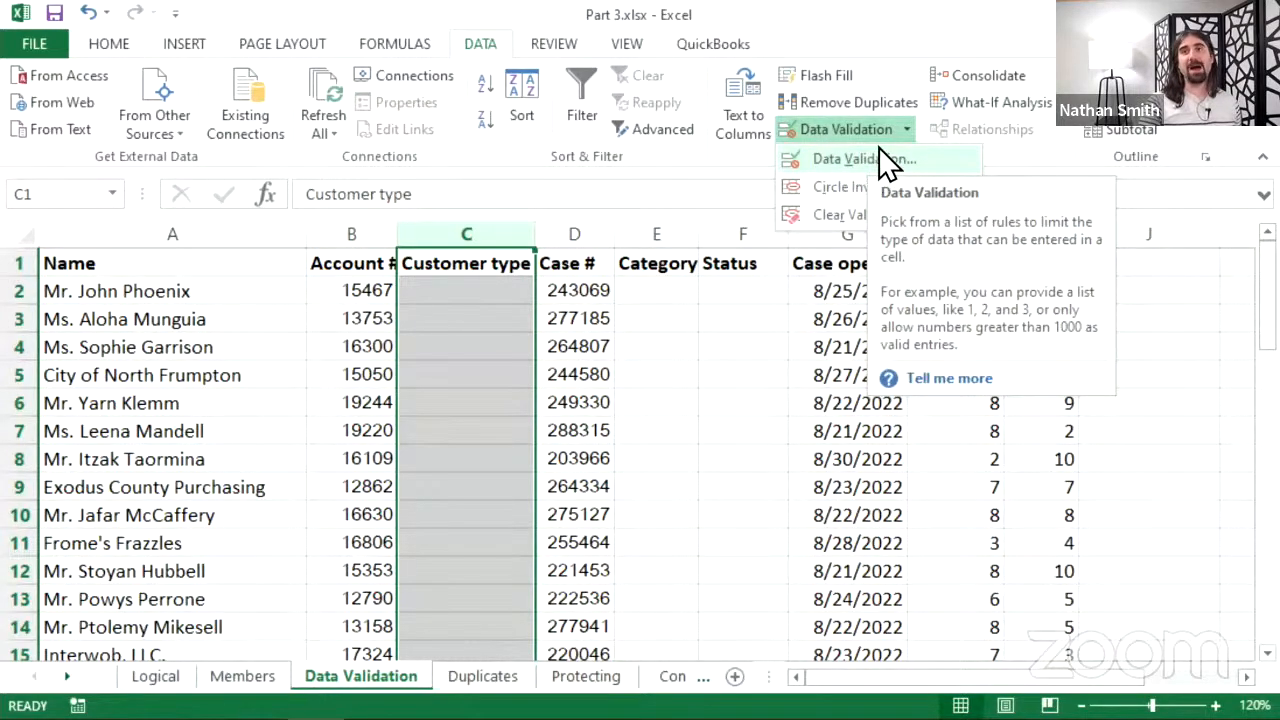
pyautogui.click(843, 162)
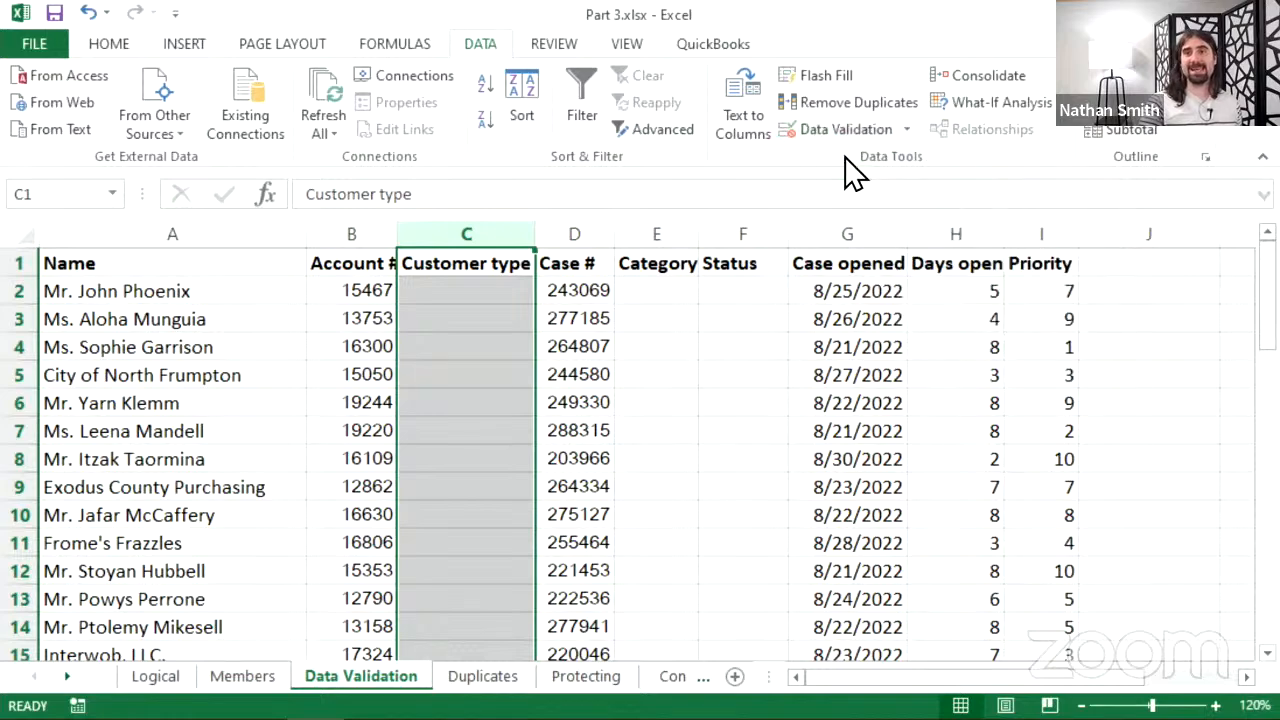
pyautogui.moveTo(908, 250); pyautogui.dragTo(629, 206)
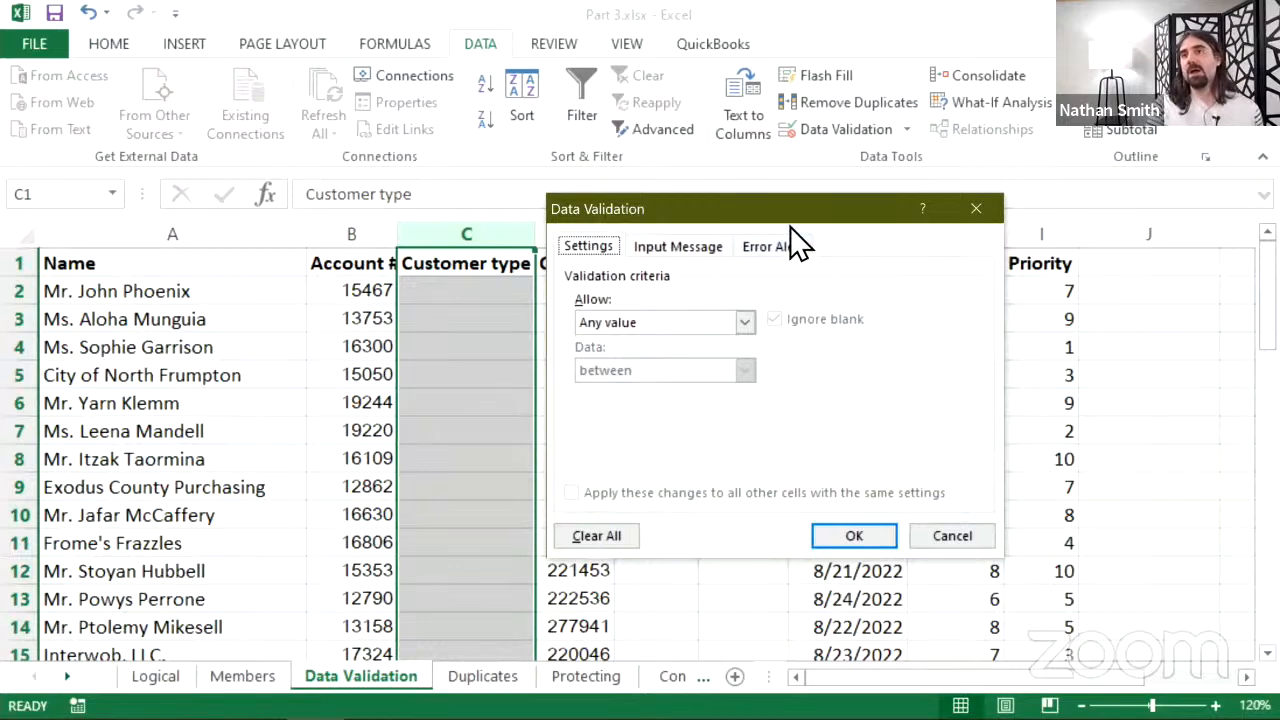
pyautogui.moveTo(782, 212); pyautogui.dragTo(721, 205)
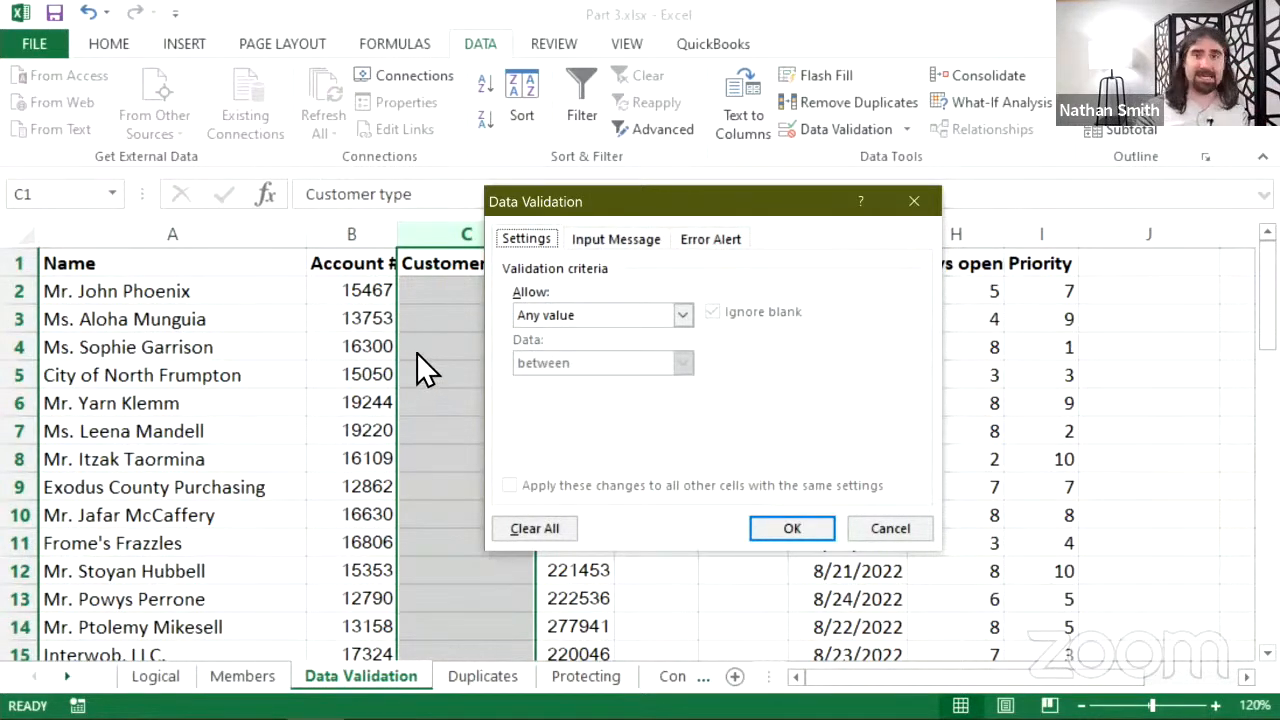
pyautogui.click(560, 316)
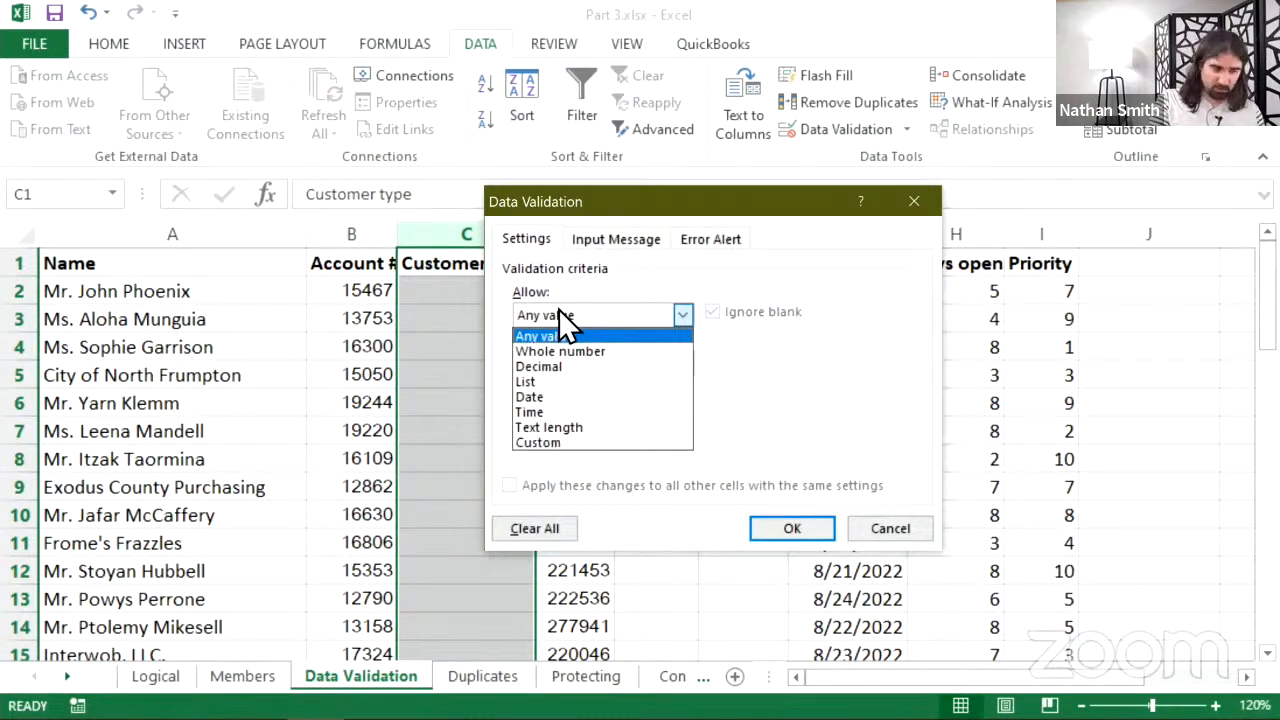
pyautogui.click(542, 381)
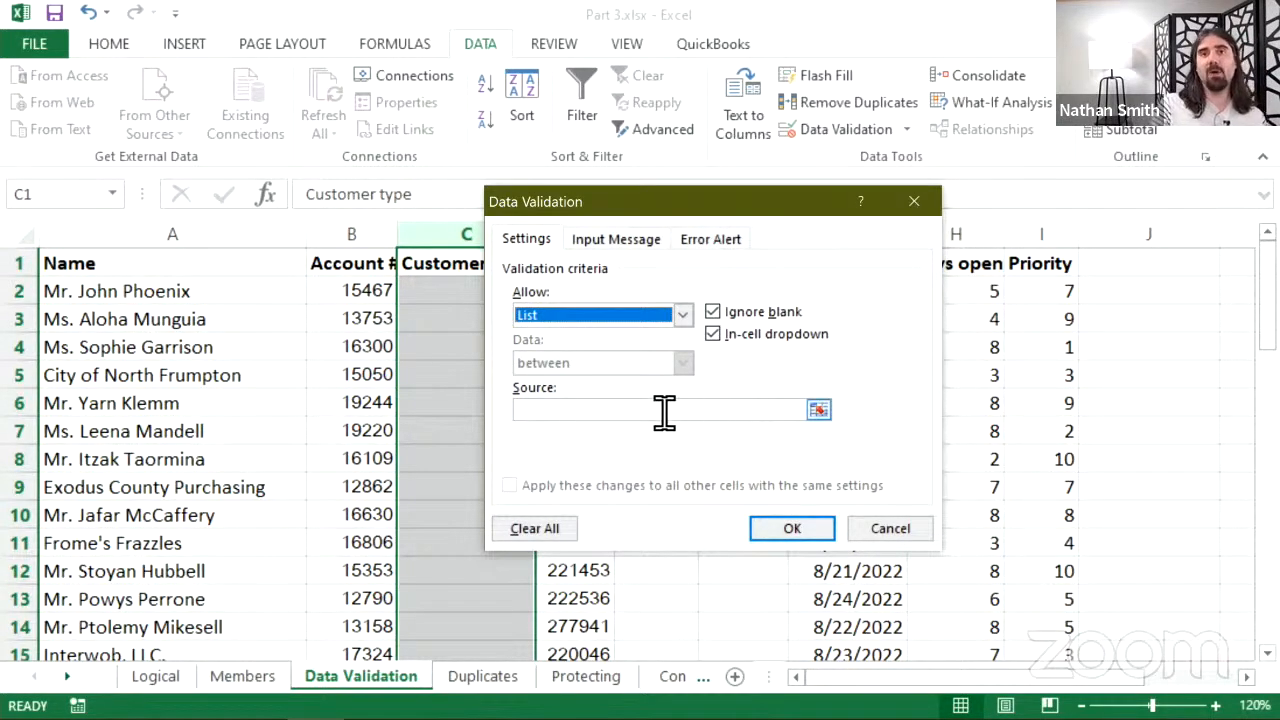
# - Set the list source to $M$2:$M$4 (Business, Consumer, Government) and apply the rule
pyautogui.click(818, 411)
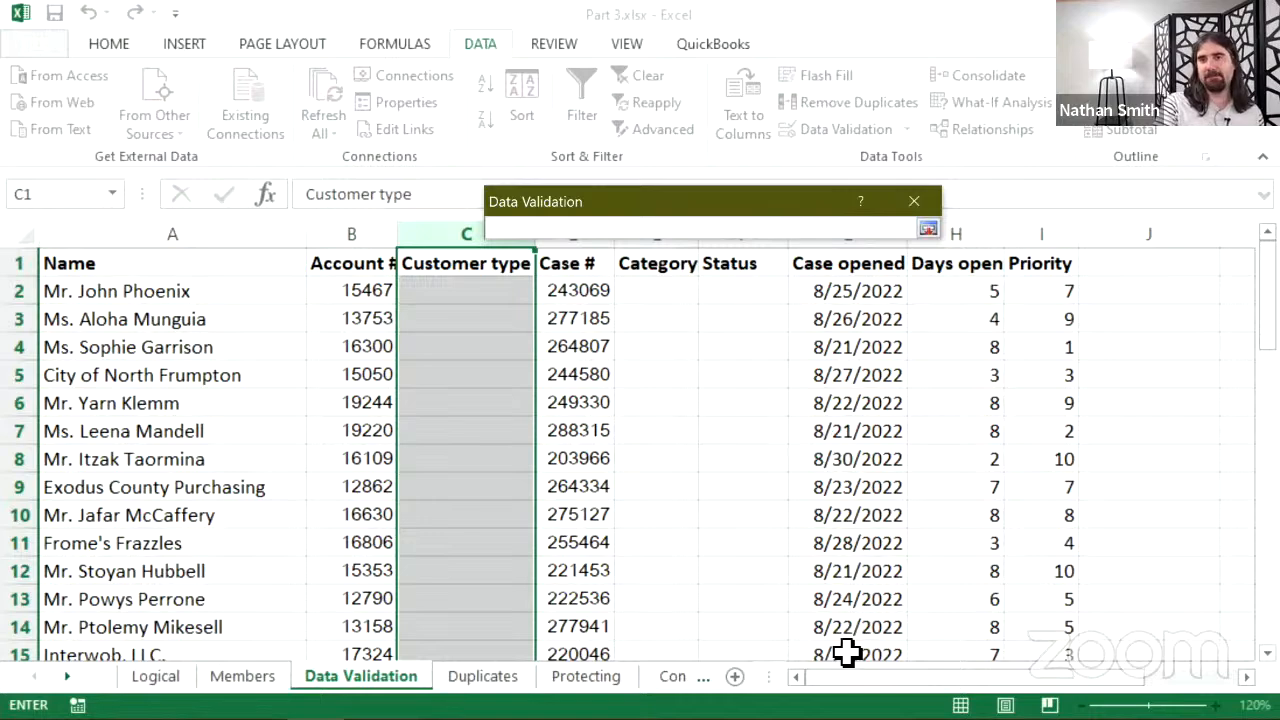
pyautogui.moveTo(831, 676); pyautogui.dragTo(967, 677)
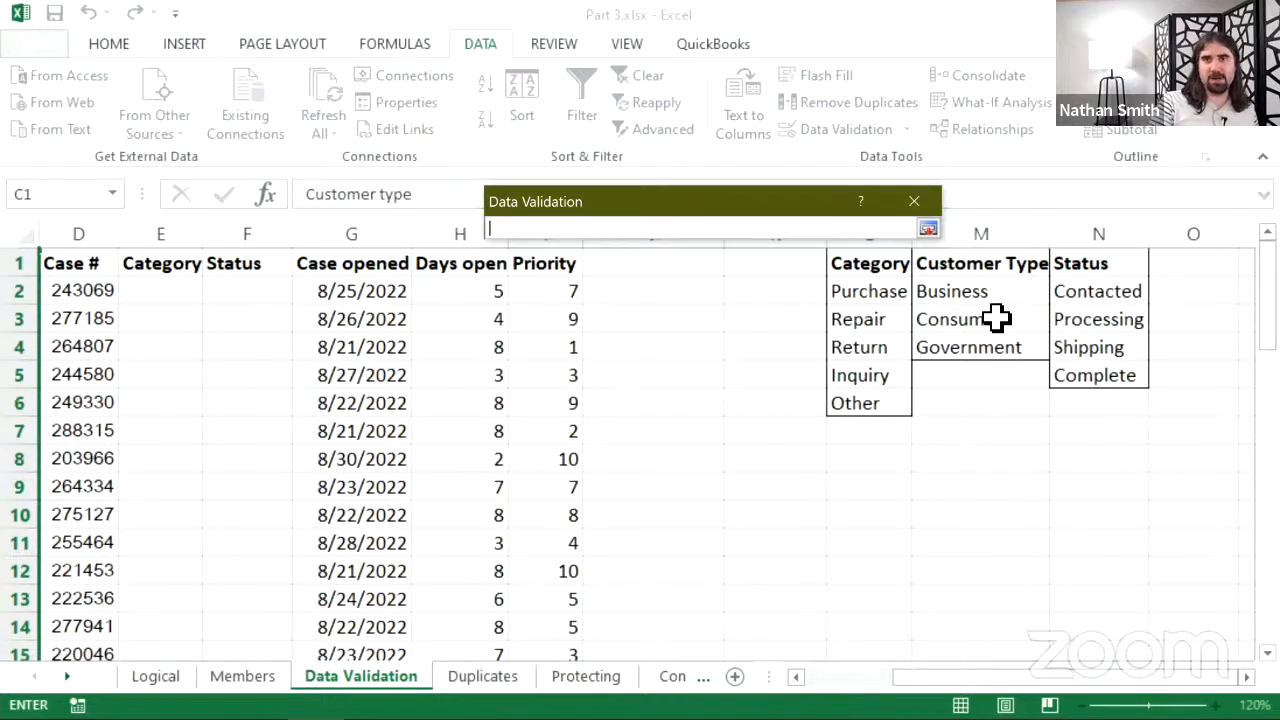
pyautogui.moveTo(979, 292); pyautogui.dragTo(967, 343)
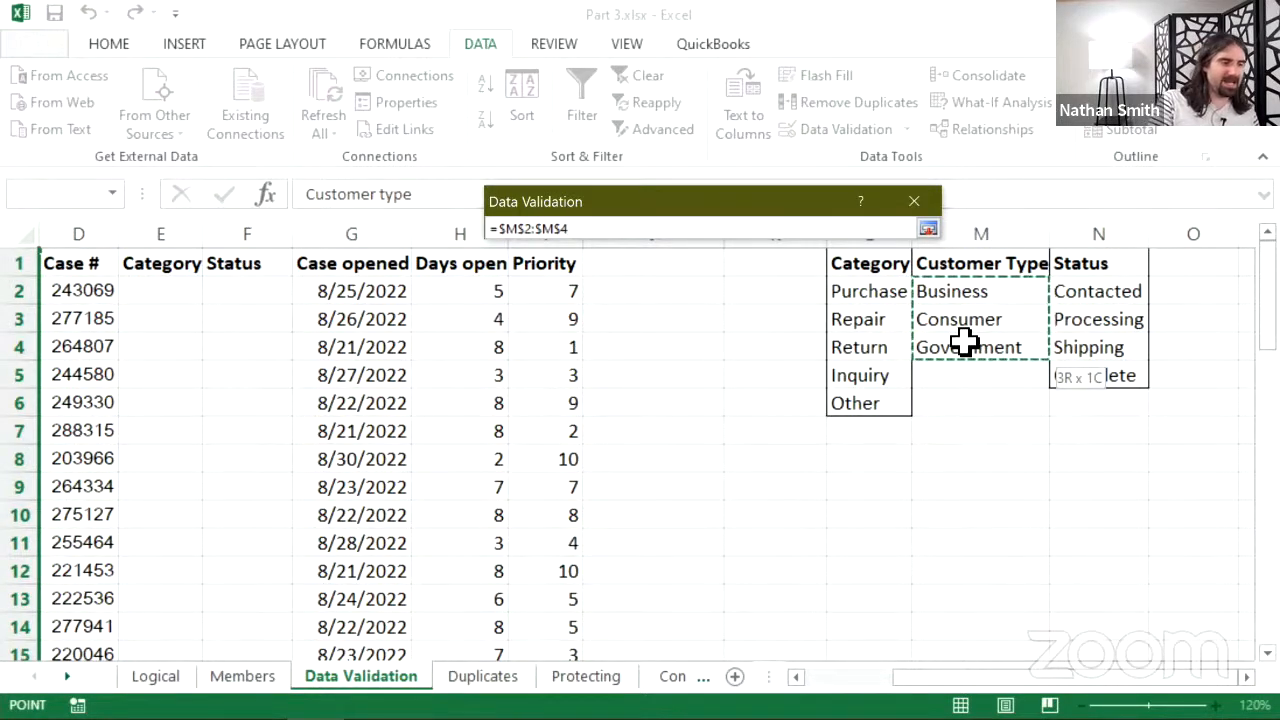
pyautogui.moveTo(963, 342); pyautogui.dragTo(963, 342)
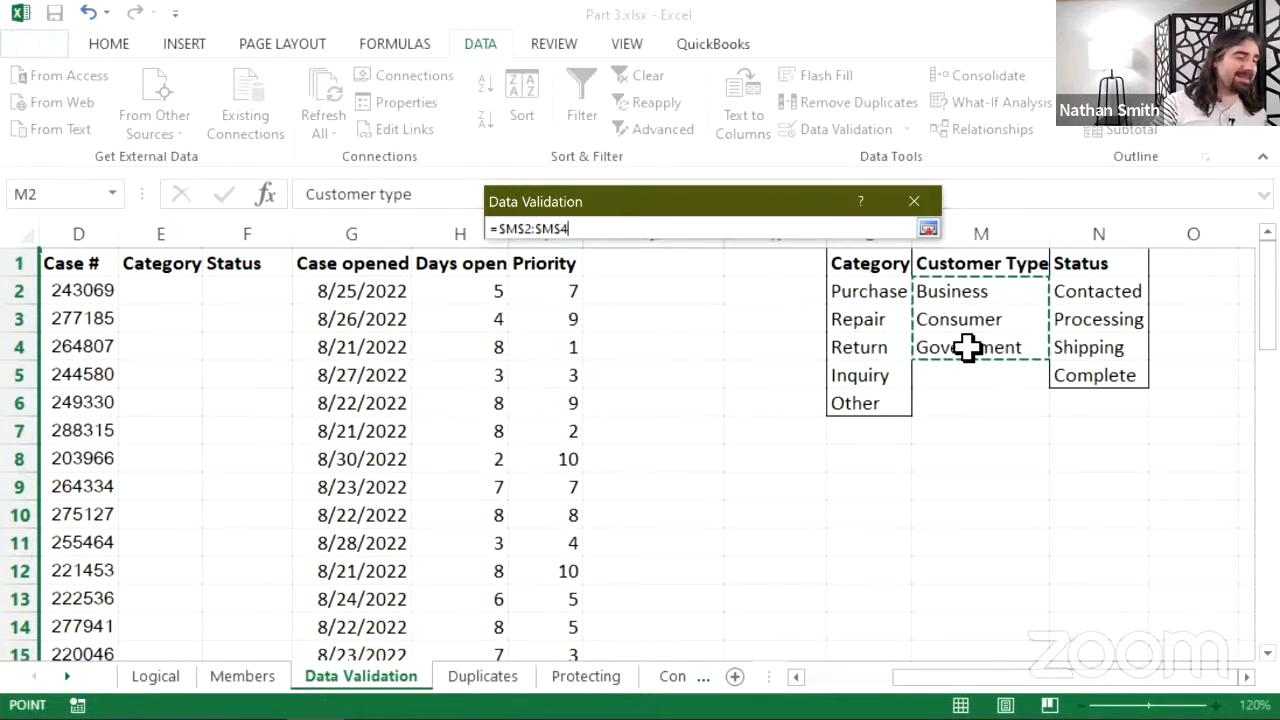
pyautogui.click(928, 230)
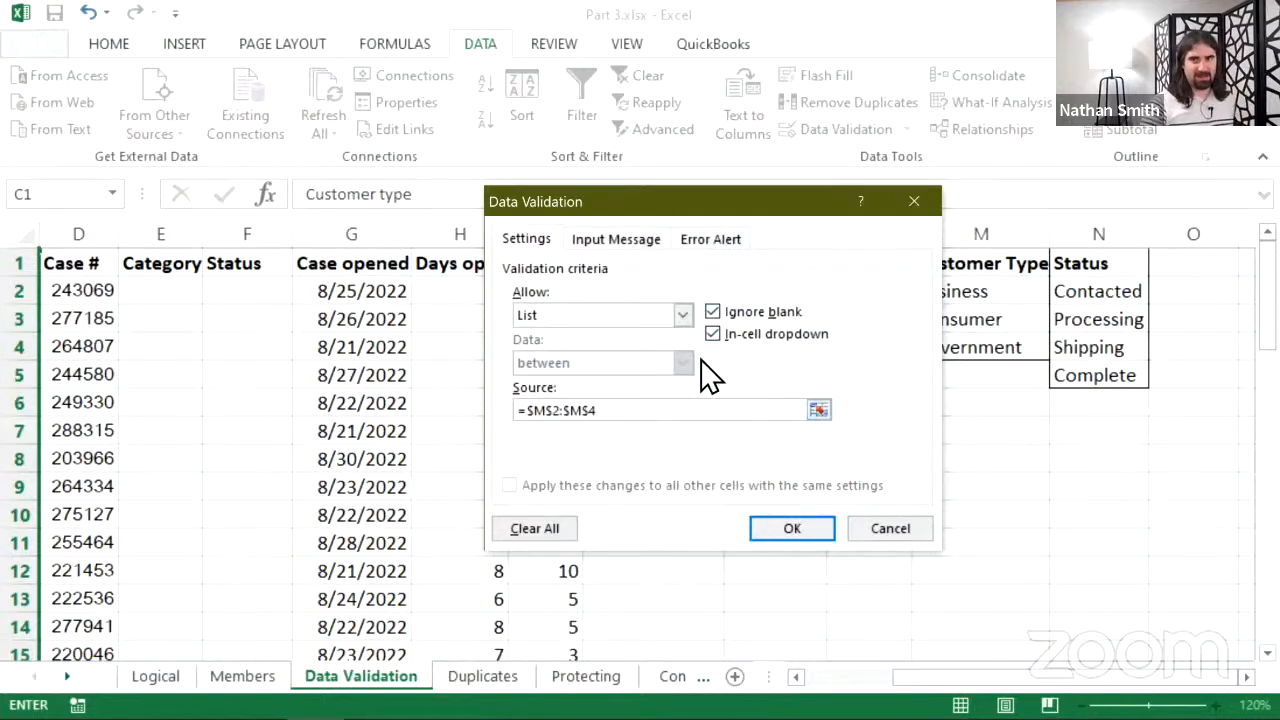
pyautogui.click(788, 528)
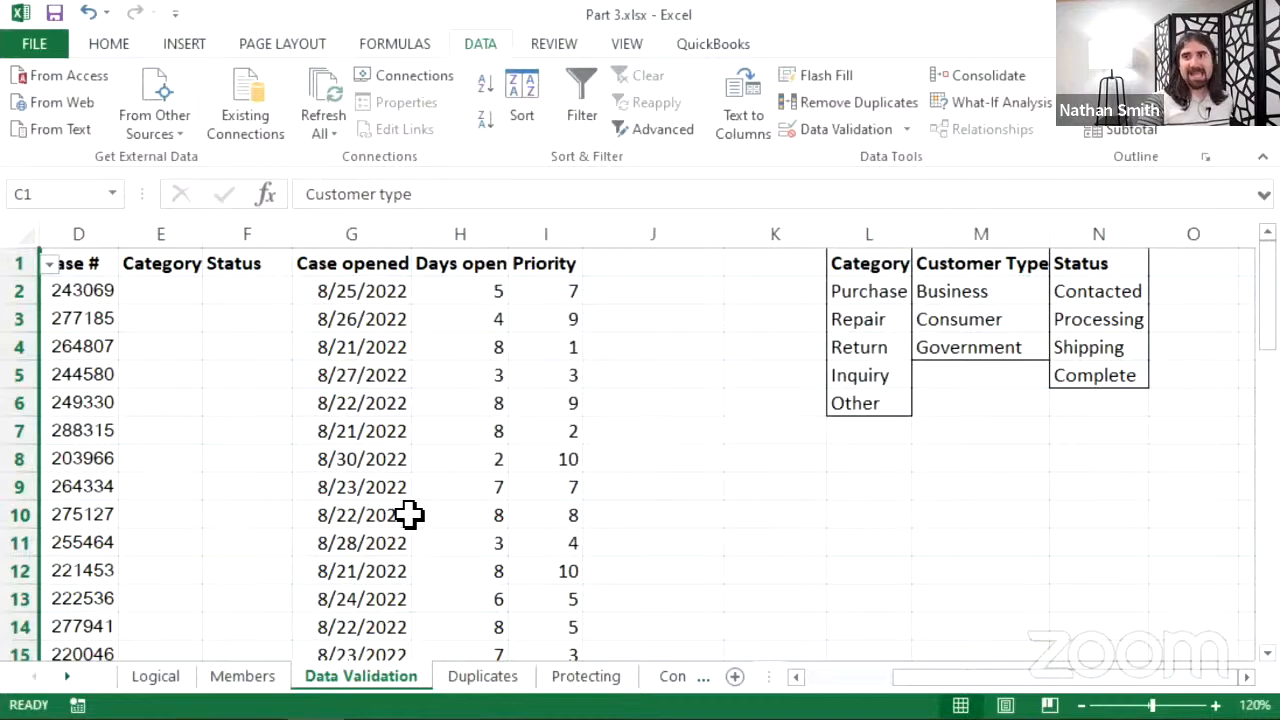
# - Set C2's customer type to Consumer from the dropdown list
pyautogui.moveTo(908, 680); pyautogui.dragTo(815, 680)
pyautogui.click(493, 288)
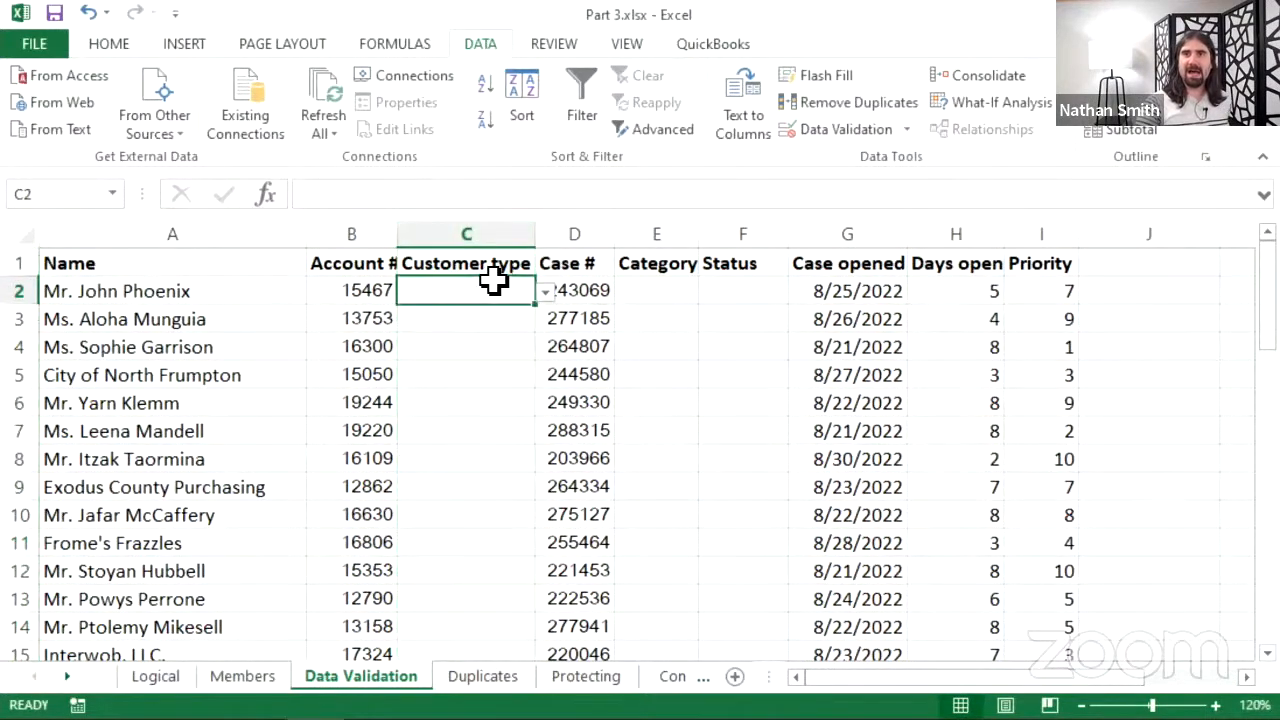
pyautogui.click(491, 265)
pyautogui.click(480, 296)
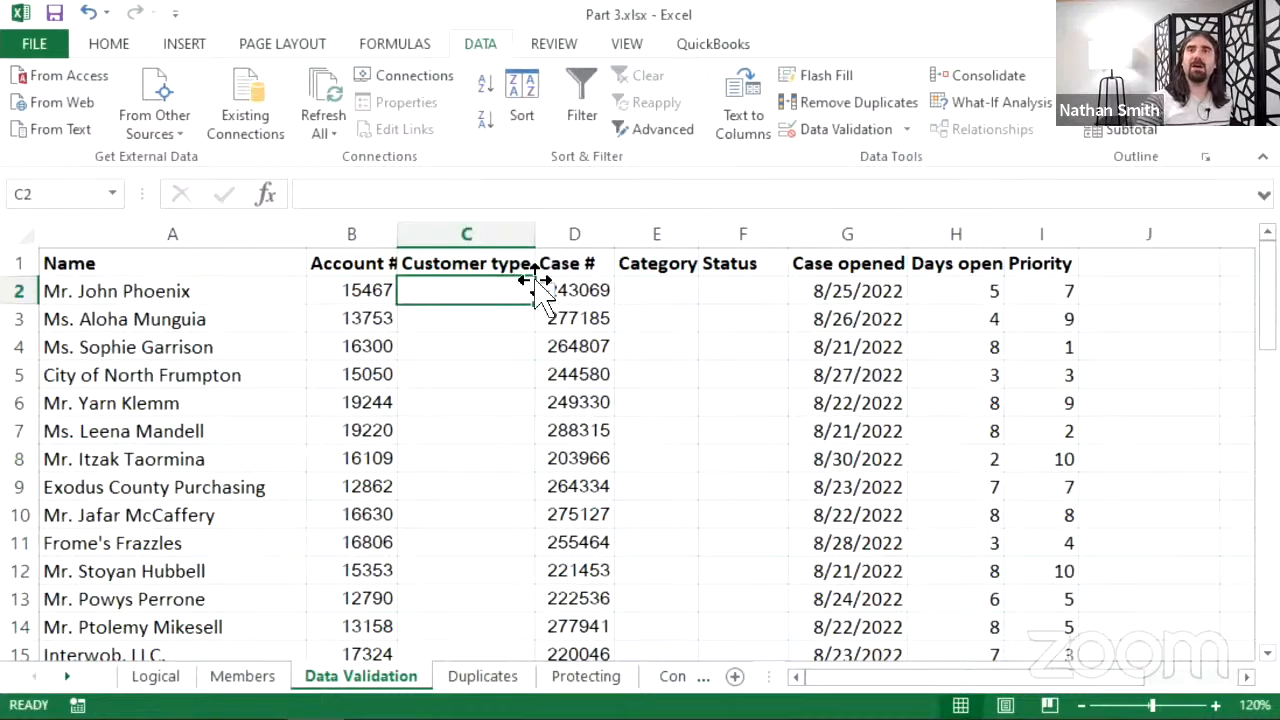
pyautogui.click(506, 266)
pyautogui.click(497, 298)
pyautogui.click(478, 313)
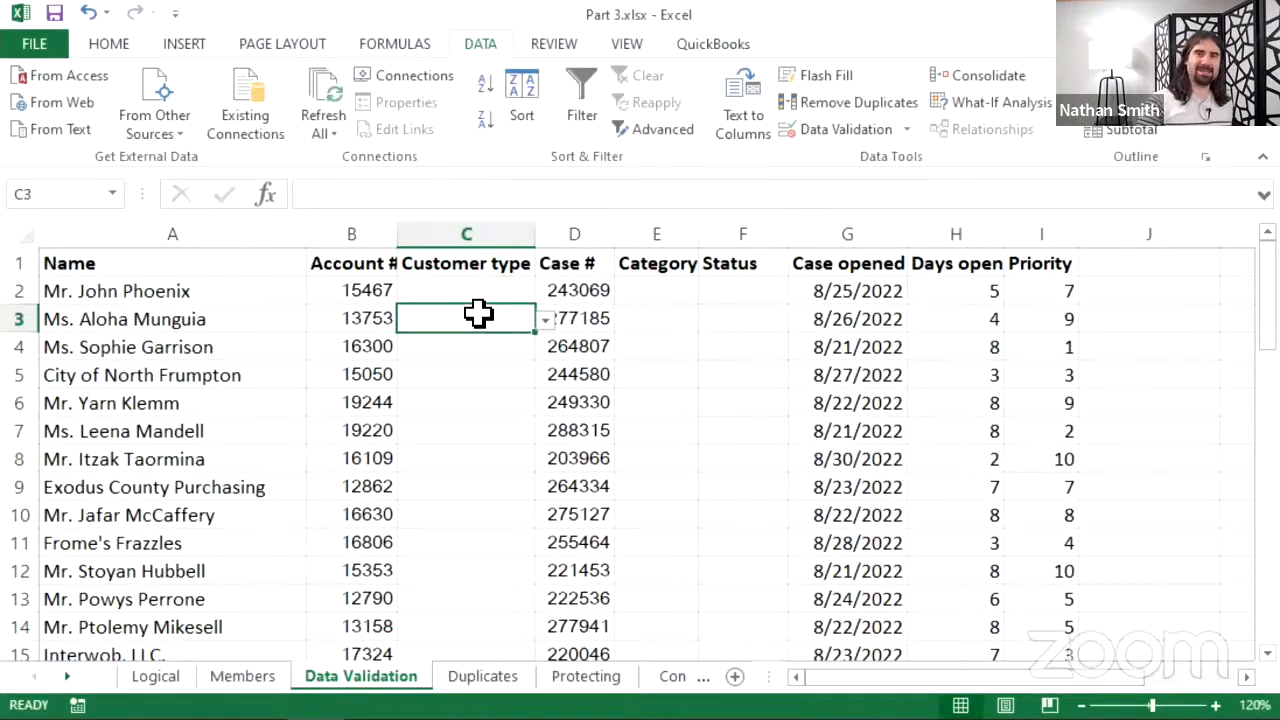
pyautogui.click(472, 298)
pyautogui.click(467, 308)
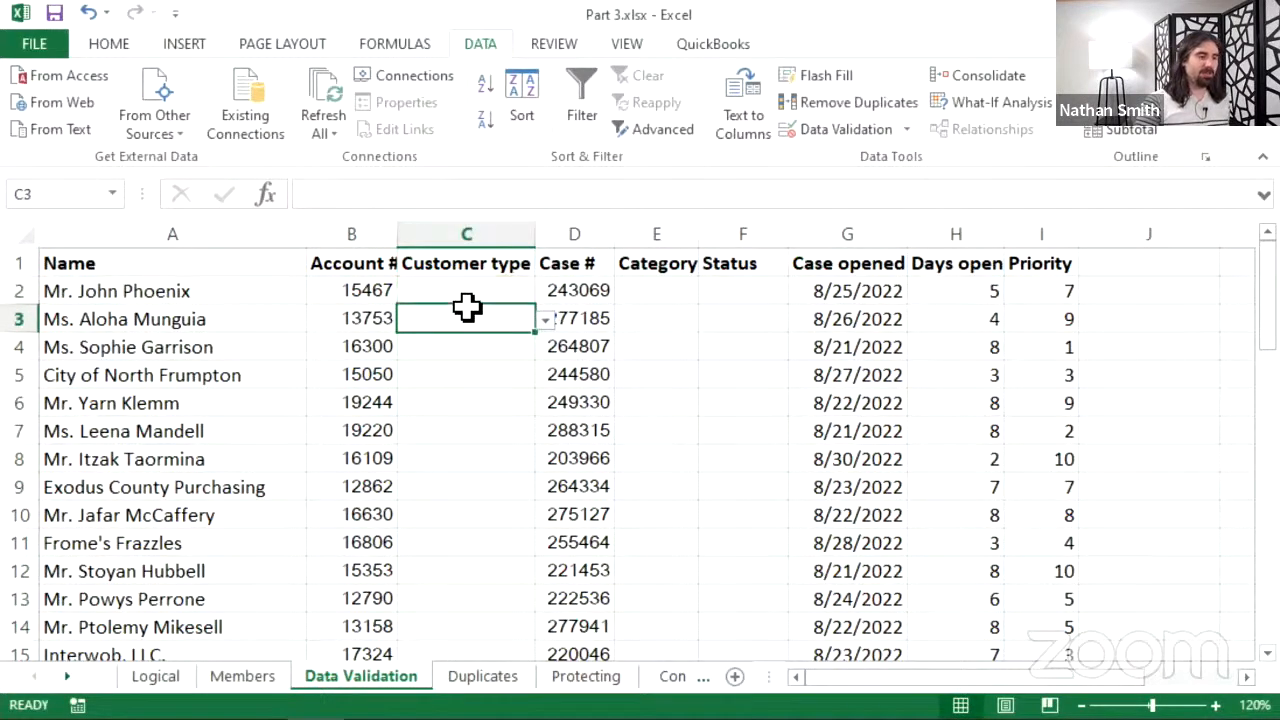
pyautogui.click(479, 290)
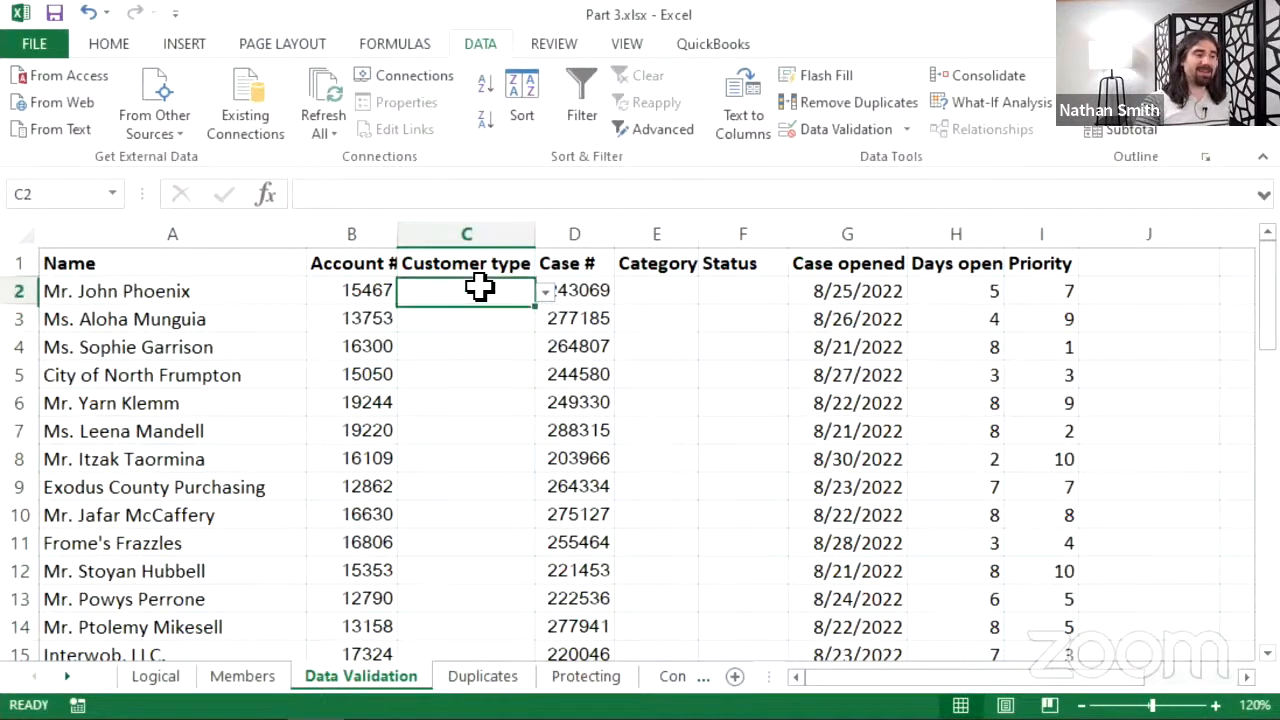
pyautogui.click(546, 291)
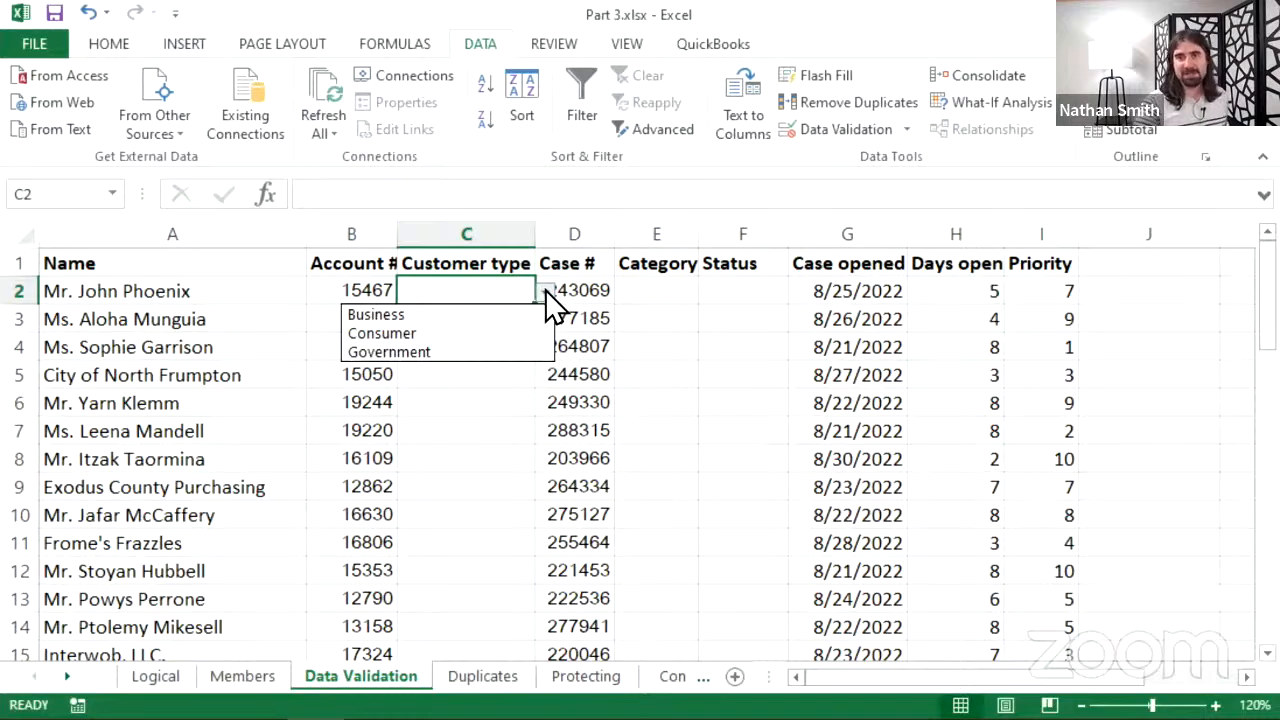
pyautogui.click(488, 333)
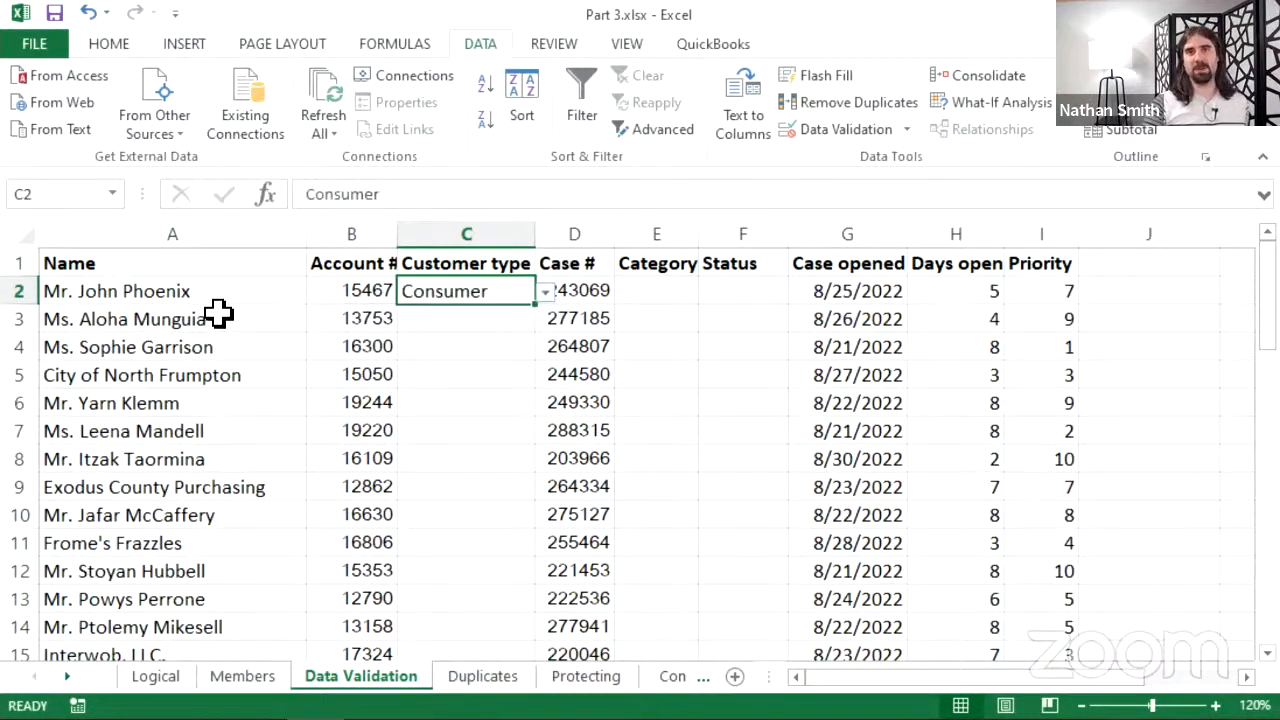
# - Set C3 and C4 to Consumer and C5 to Government
pyautogui.click(474, 323)
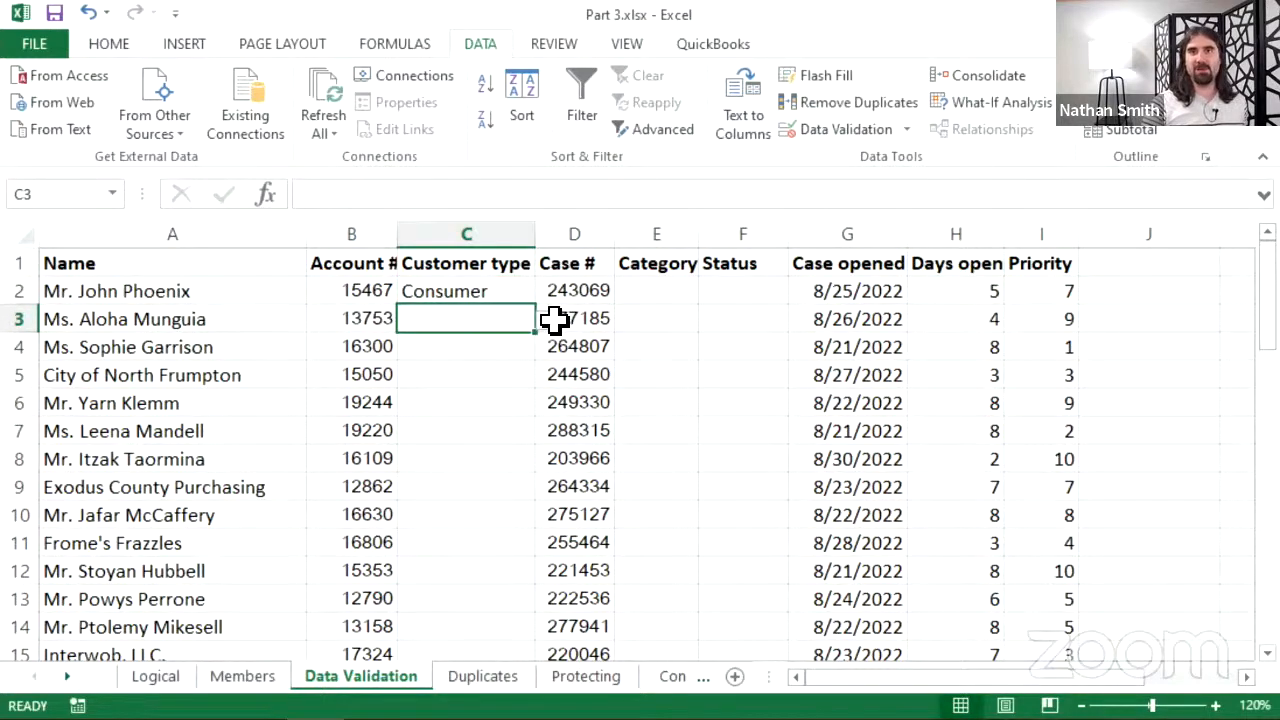
pyautogui.click(546, 320)
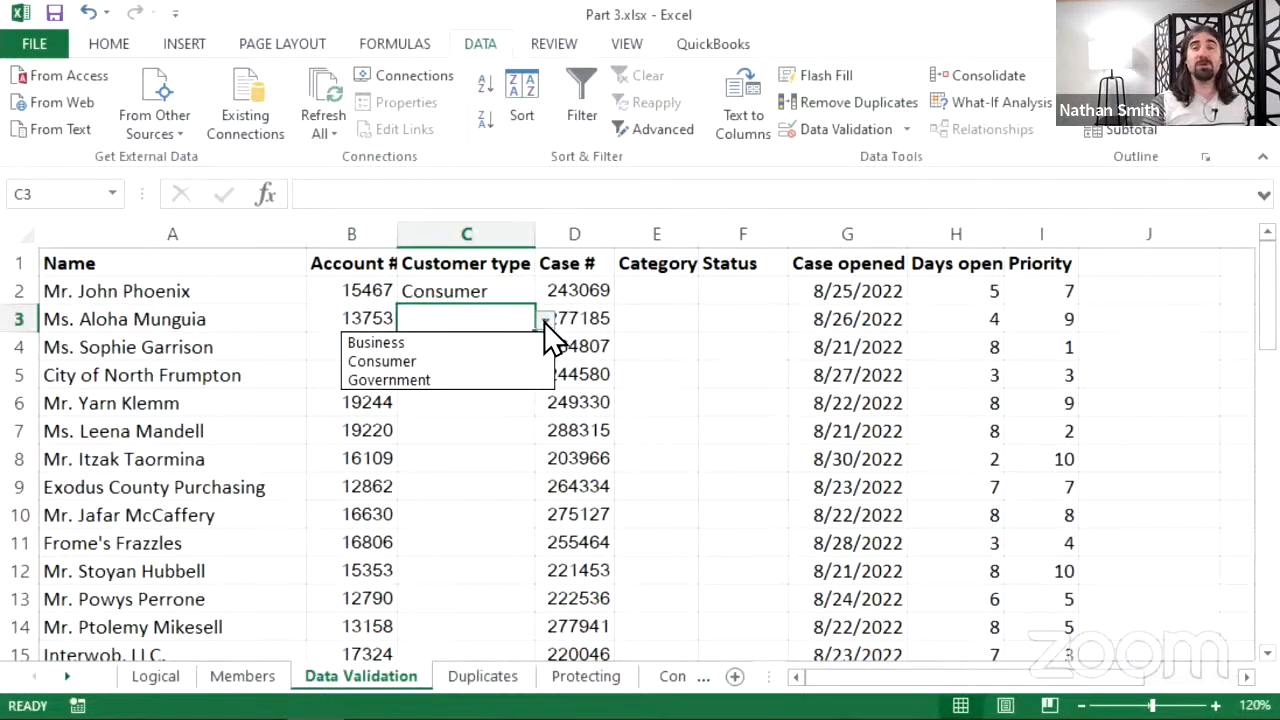
pyautogui.press('Escape')
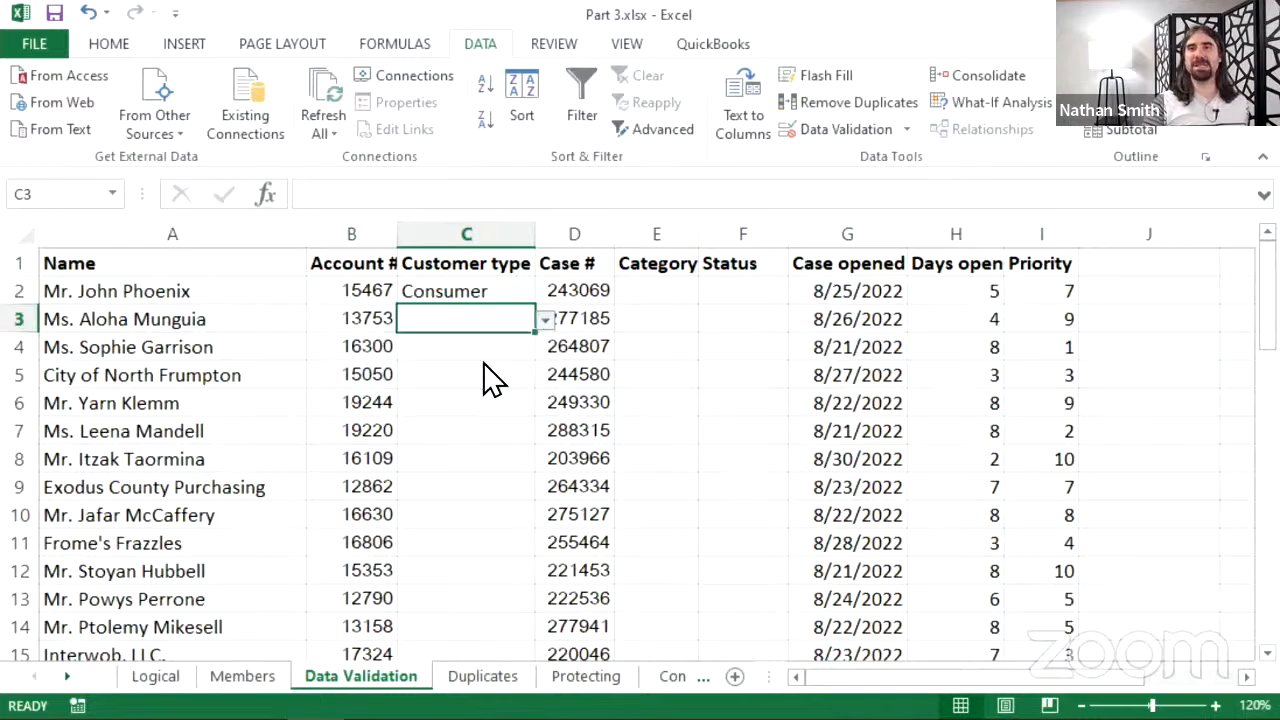
pyautogui.click(484, 362)
pyautogui.click(497, 349)
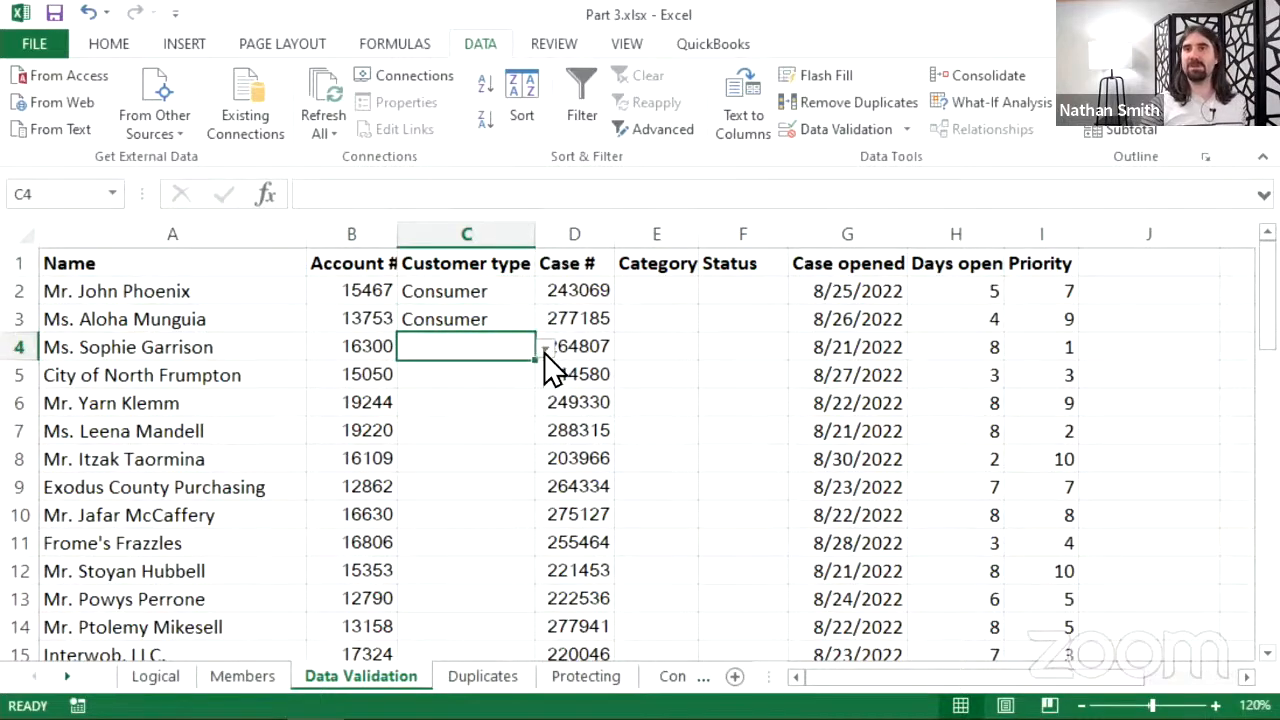
pyautogui.click(545, 349)
pyautogui.press('Escape')
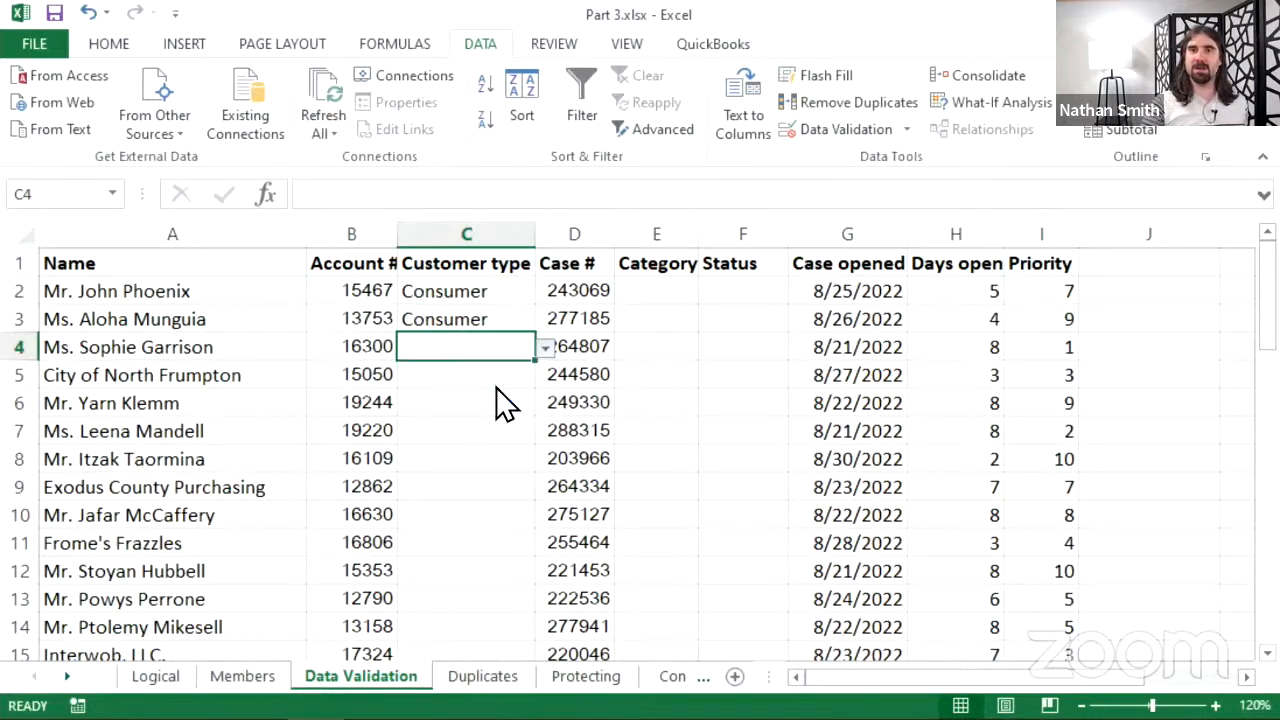
pyautogui.write('Consumer')
pyautogui.press('Return')
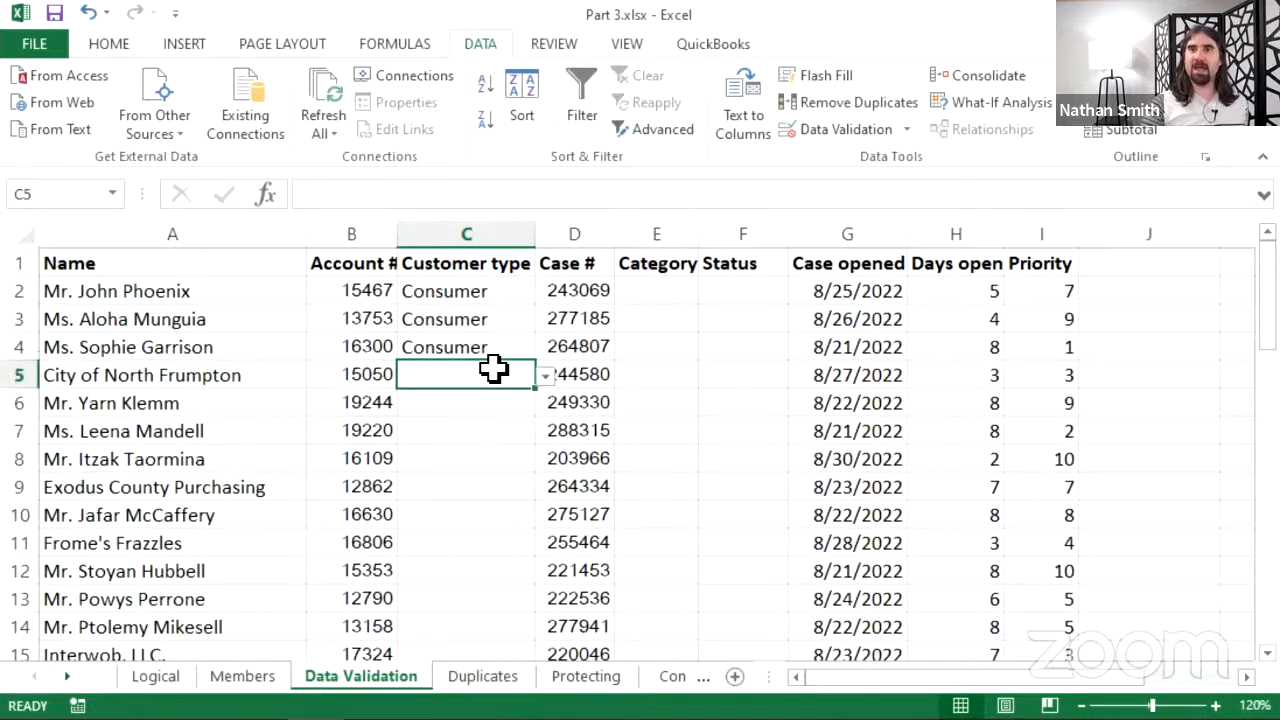
pyautogui.click(545, 375)
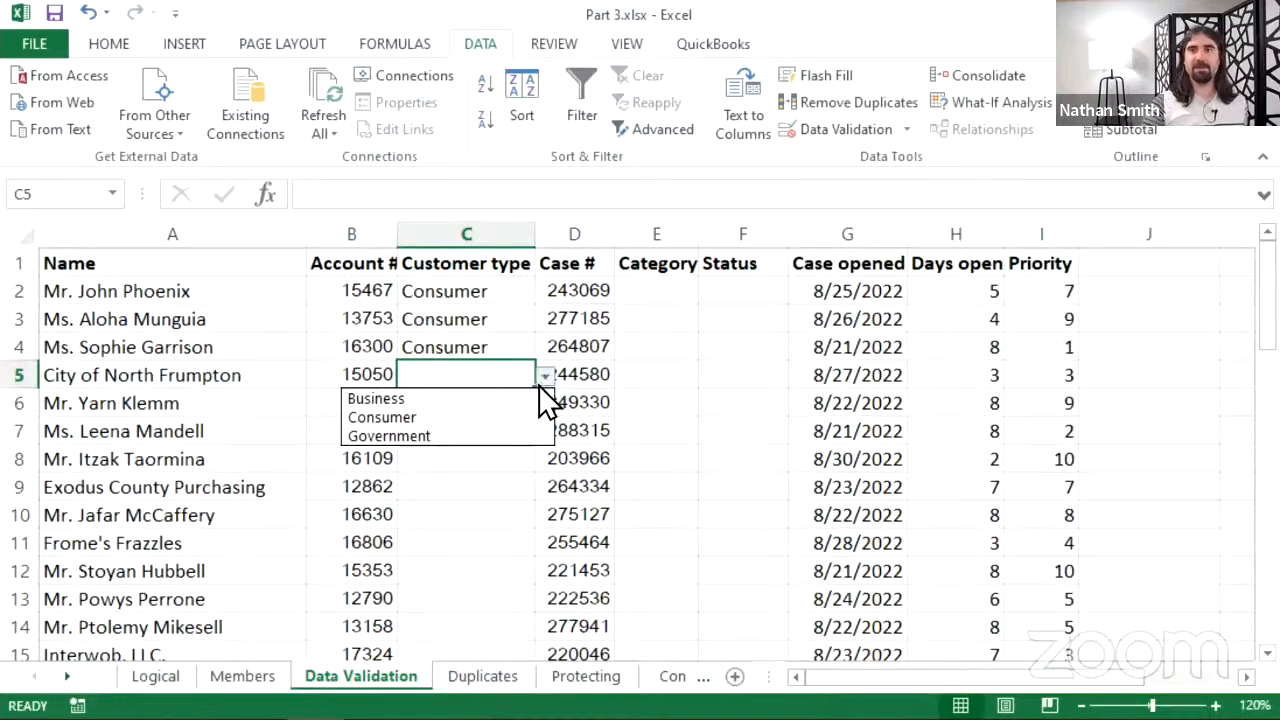
pyautogui.click(492, 435)
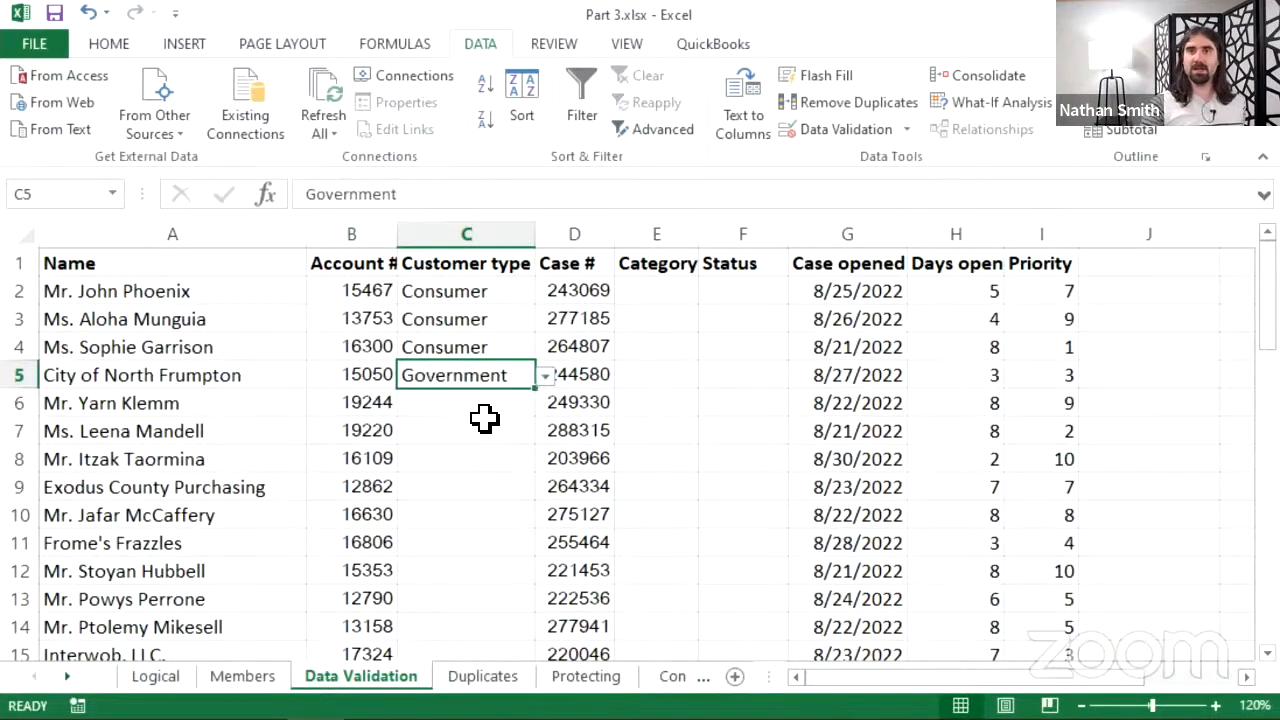
pyautogui.click(477, 403)
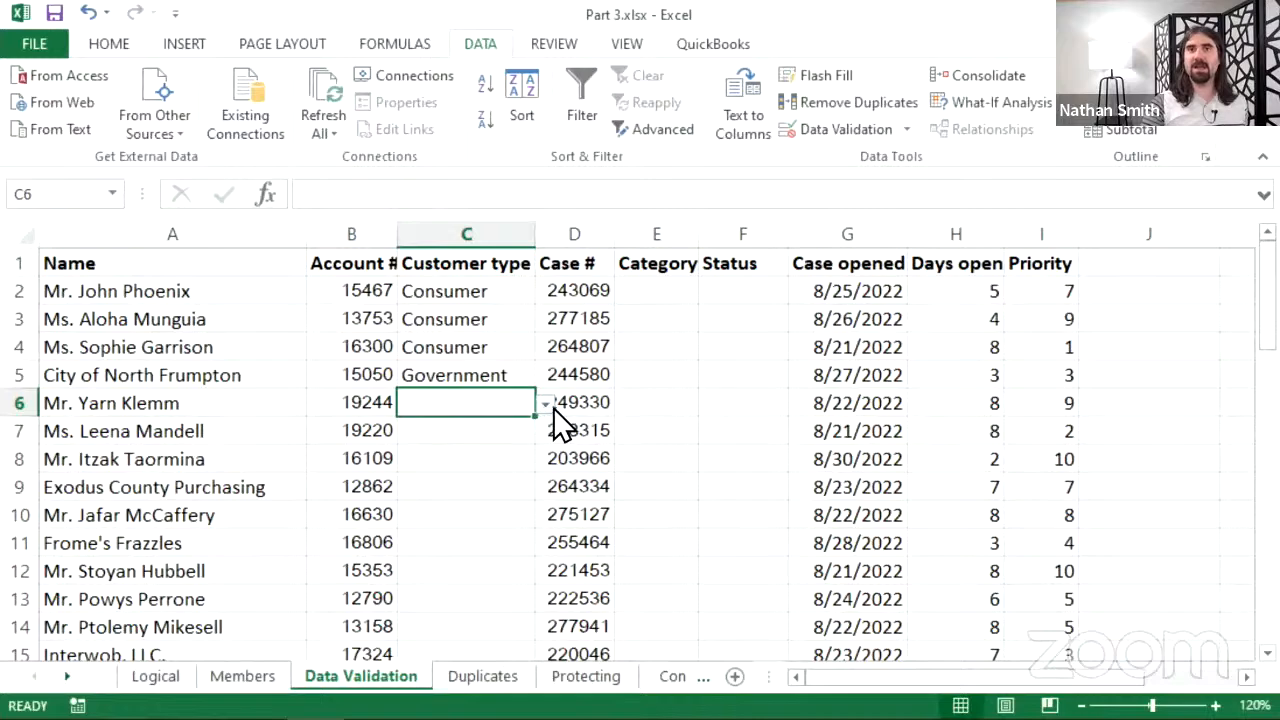
# - Set C11 for Frome's Frazzles to Business, then return to C6
pyautogui.click(481, 486)
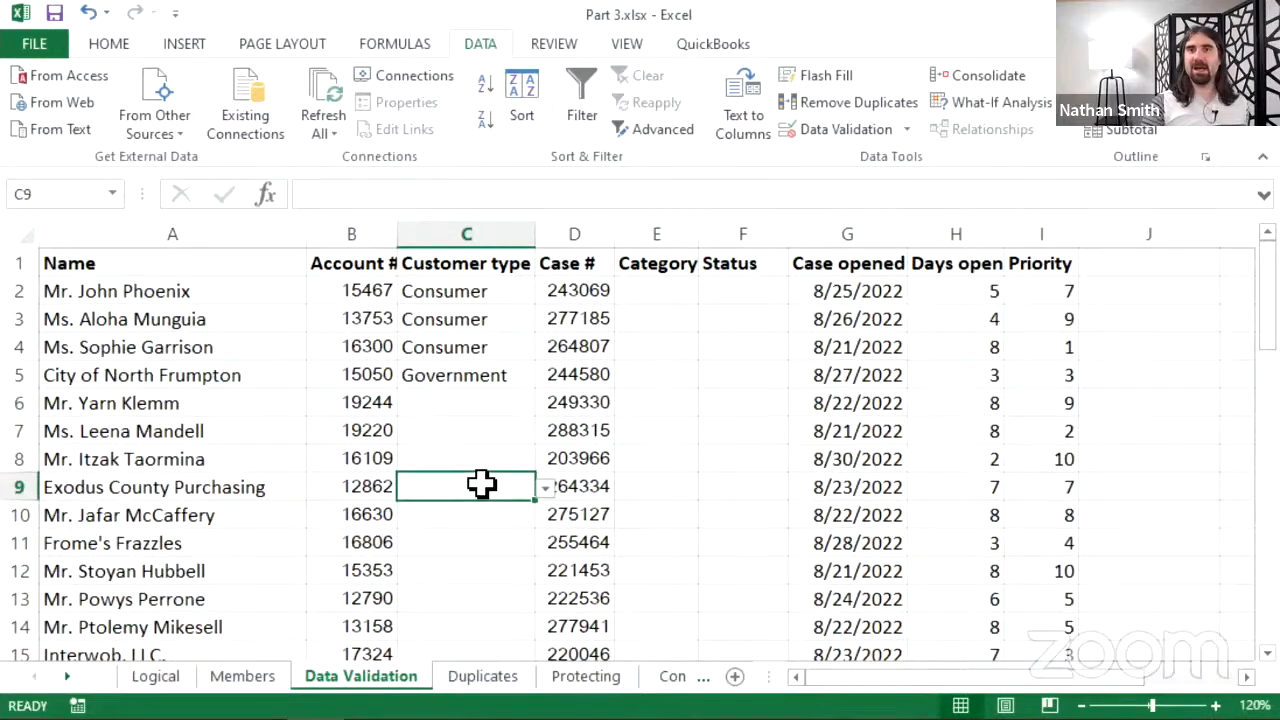
pyautogui.click(486, 523)
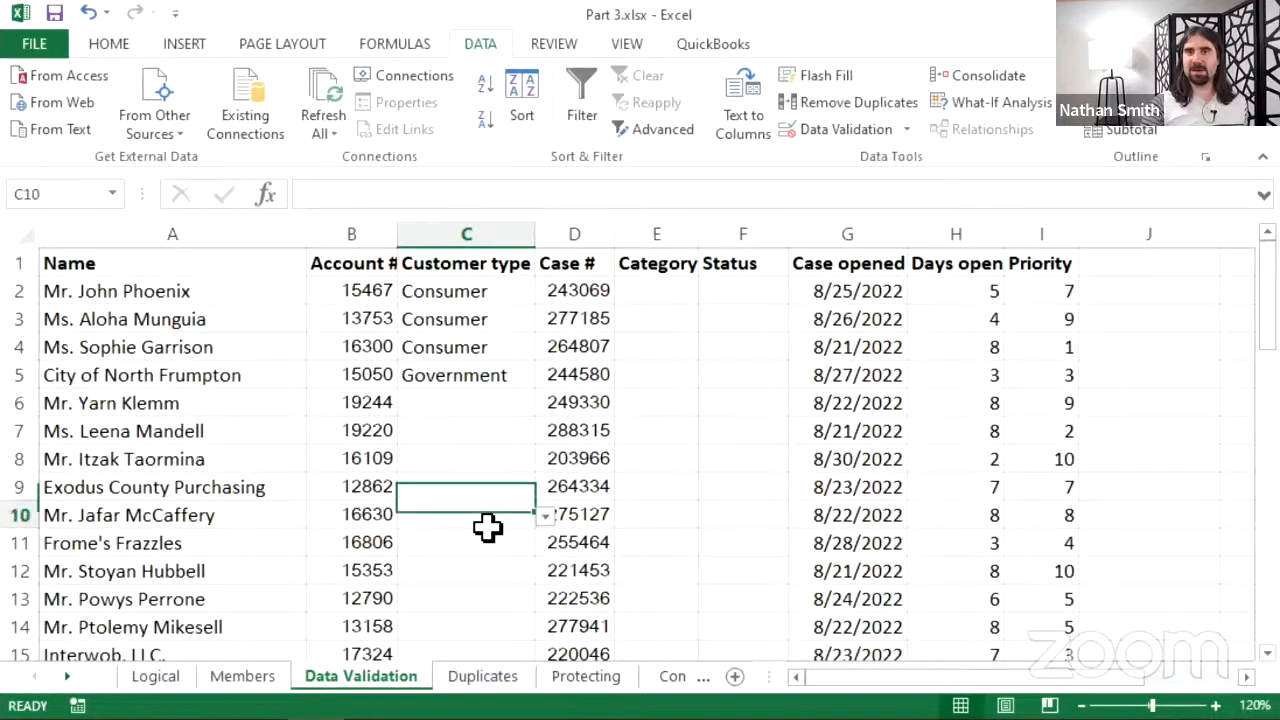
pyautogui.click(490, 546)
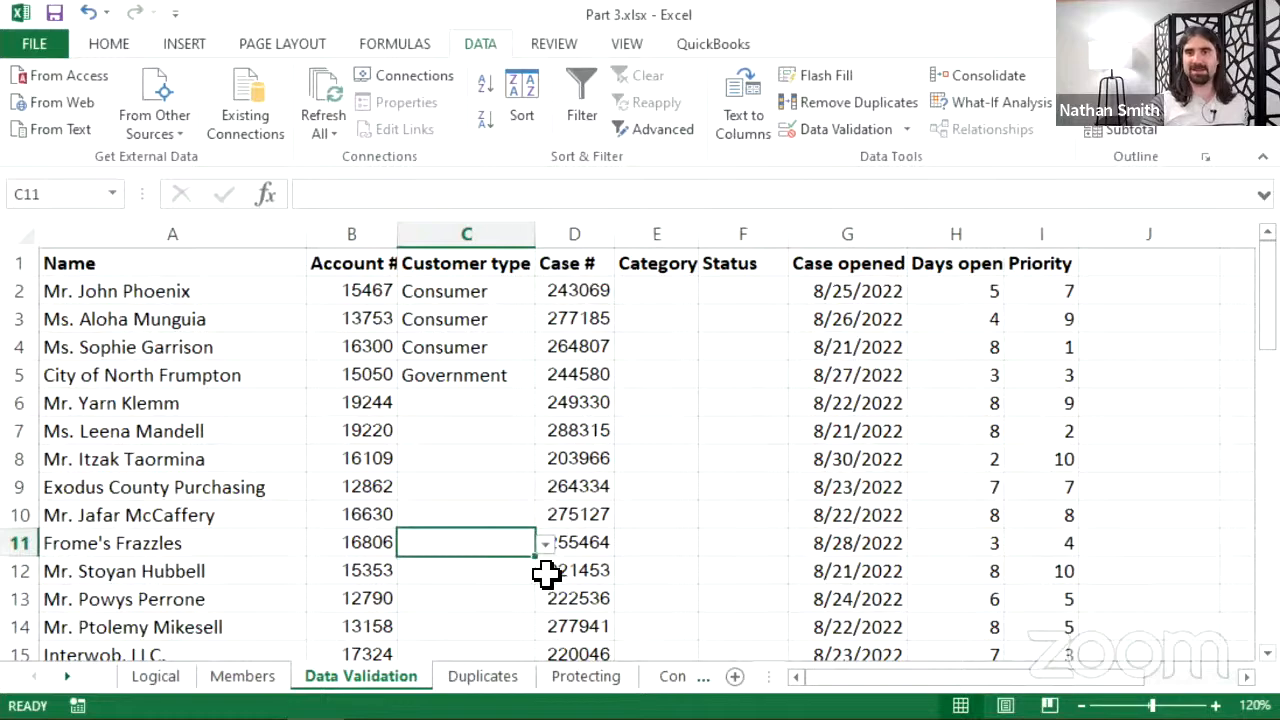
pyautogui.click(547, 548)
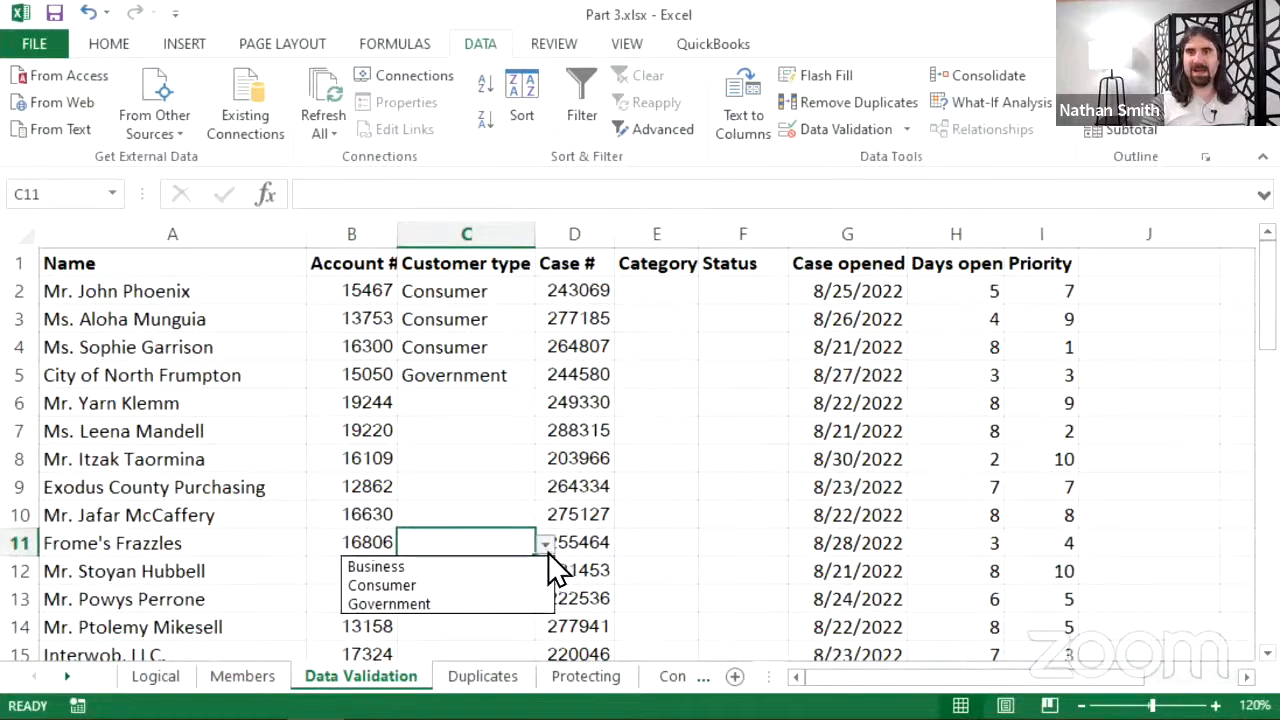
pyautogui.click(478, 567)
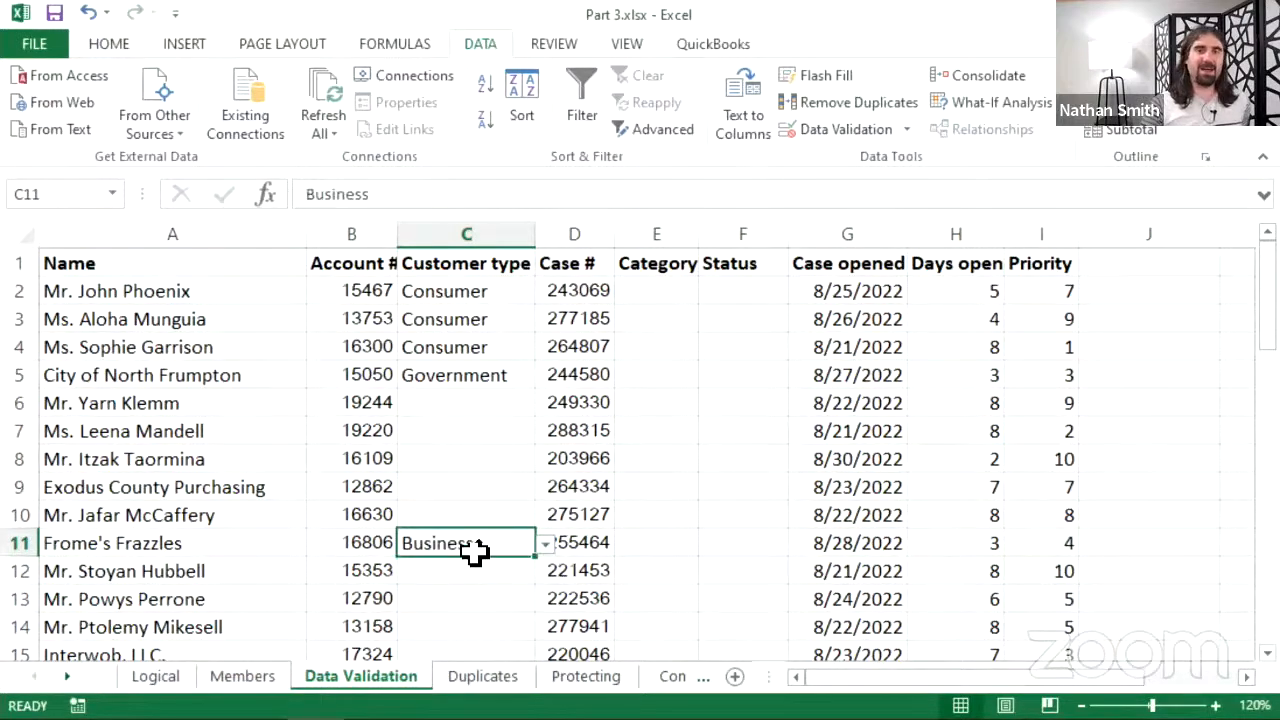
pyautogui.click(488, 410)
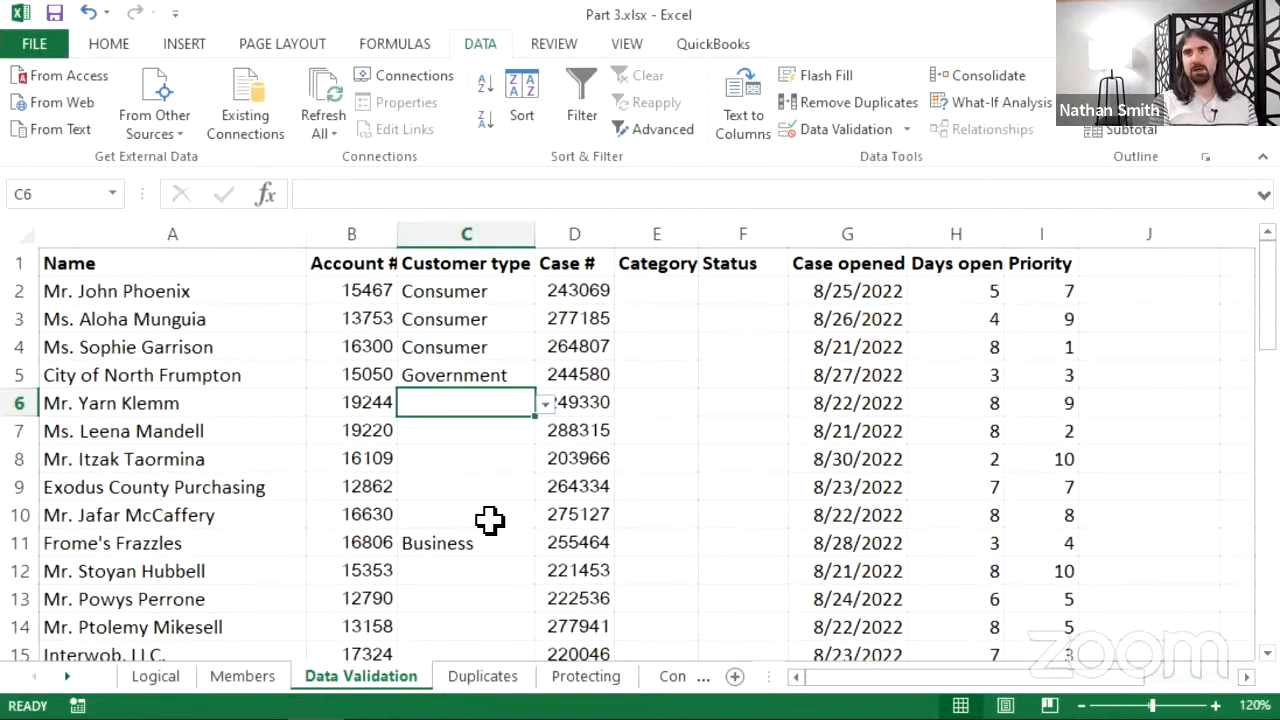
# - Enter Consumer in C6, then enter the misspelling Comsumer in C7 so validation rejects it
pyautogui.write('Con')
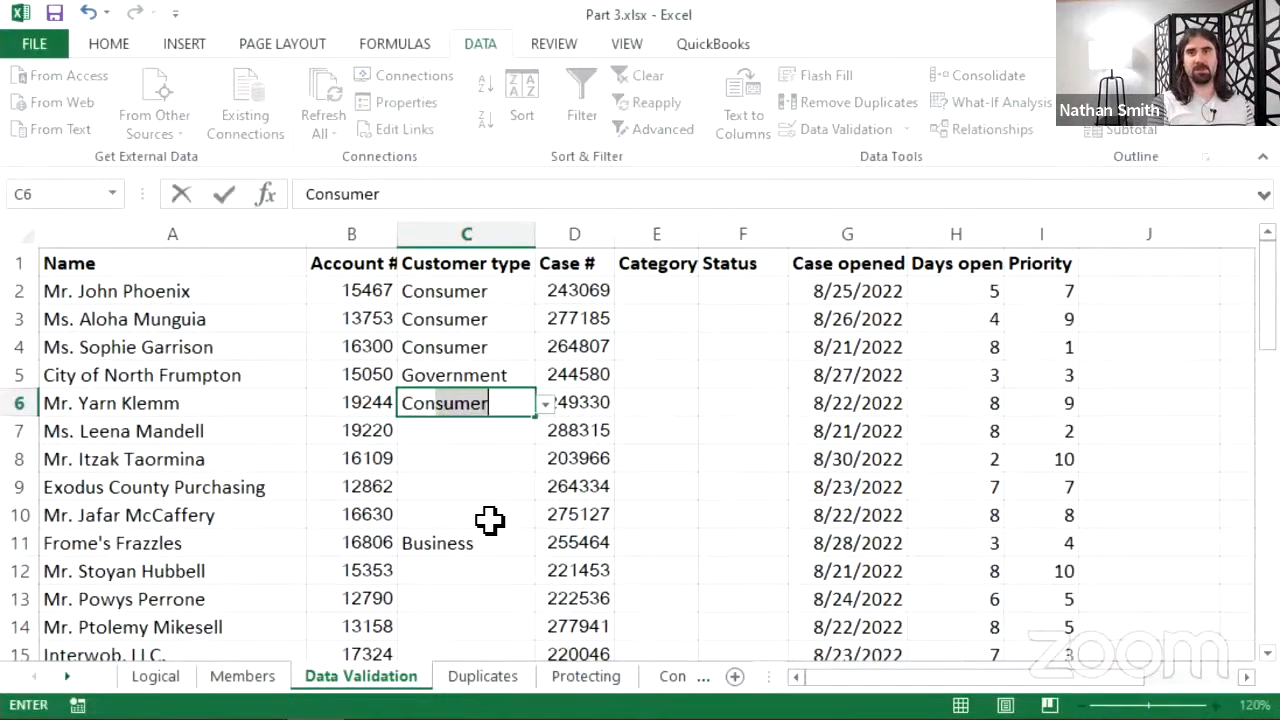
pyautogui.write('sume')
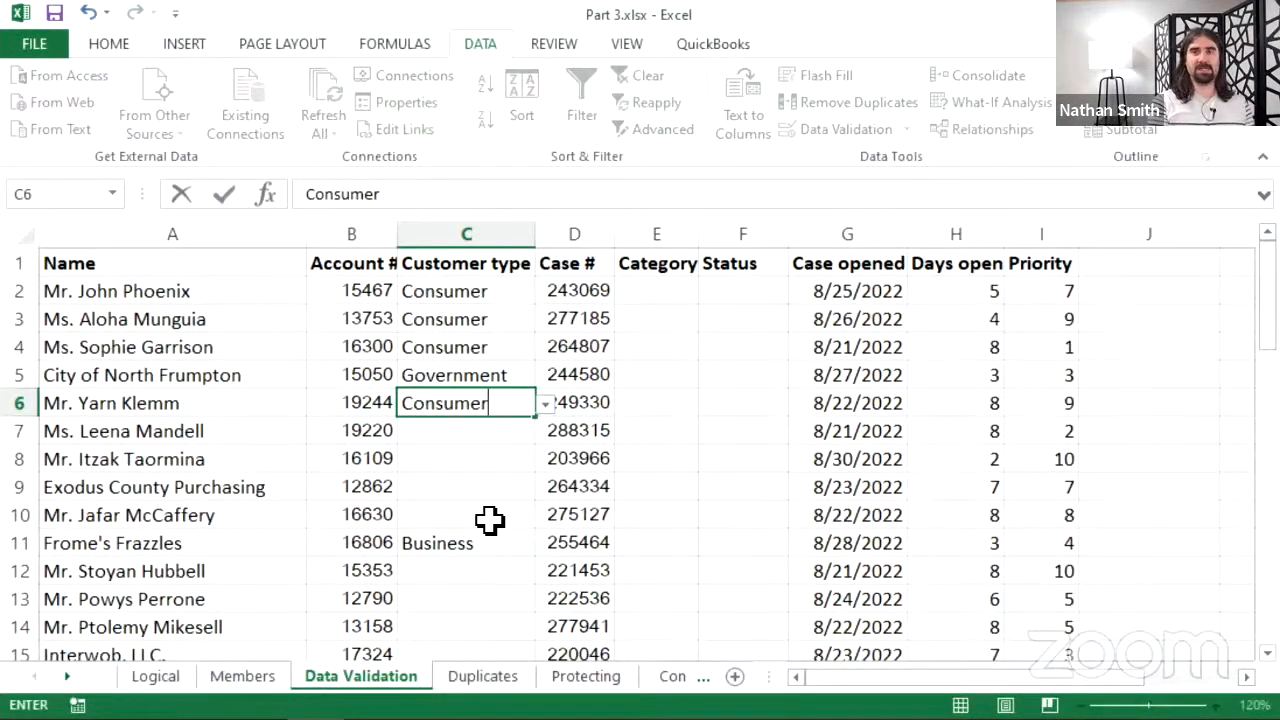
pyautogui.write('r')
pyautogui.press('Return')
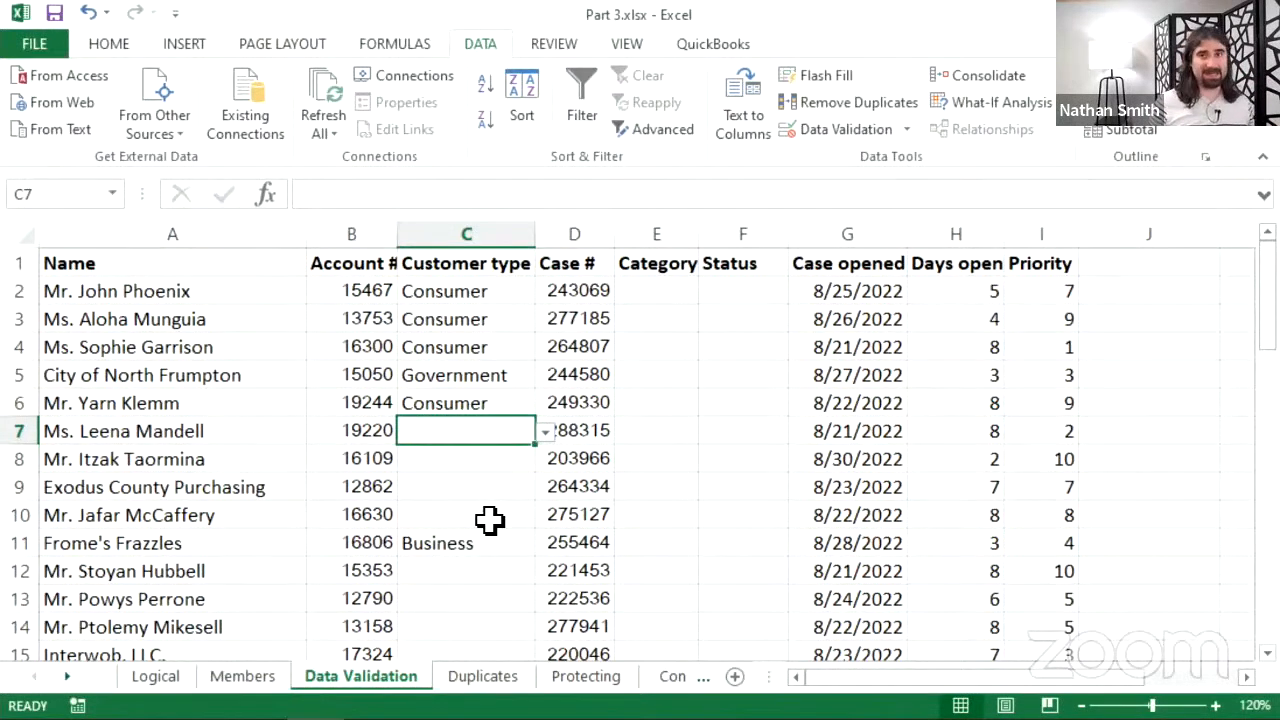
pyautogui.write('Com')
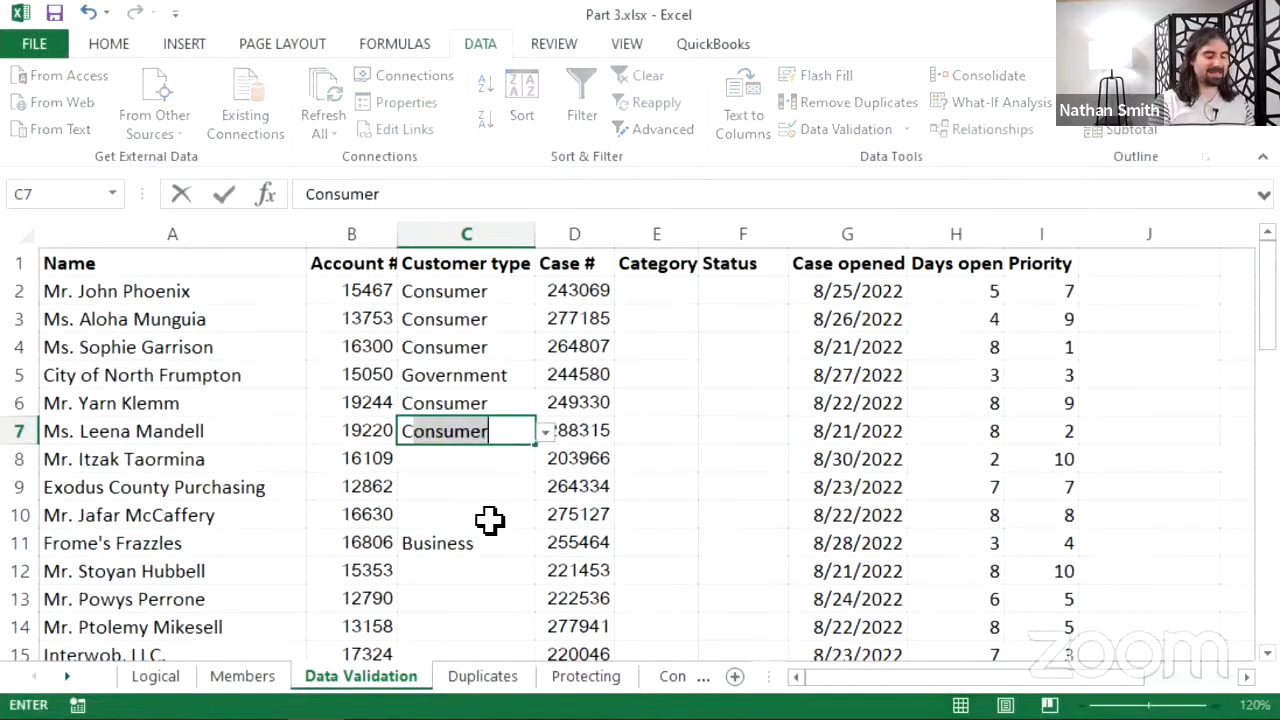
pyautogui.write('sumer')
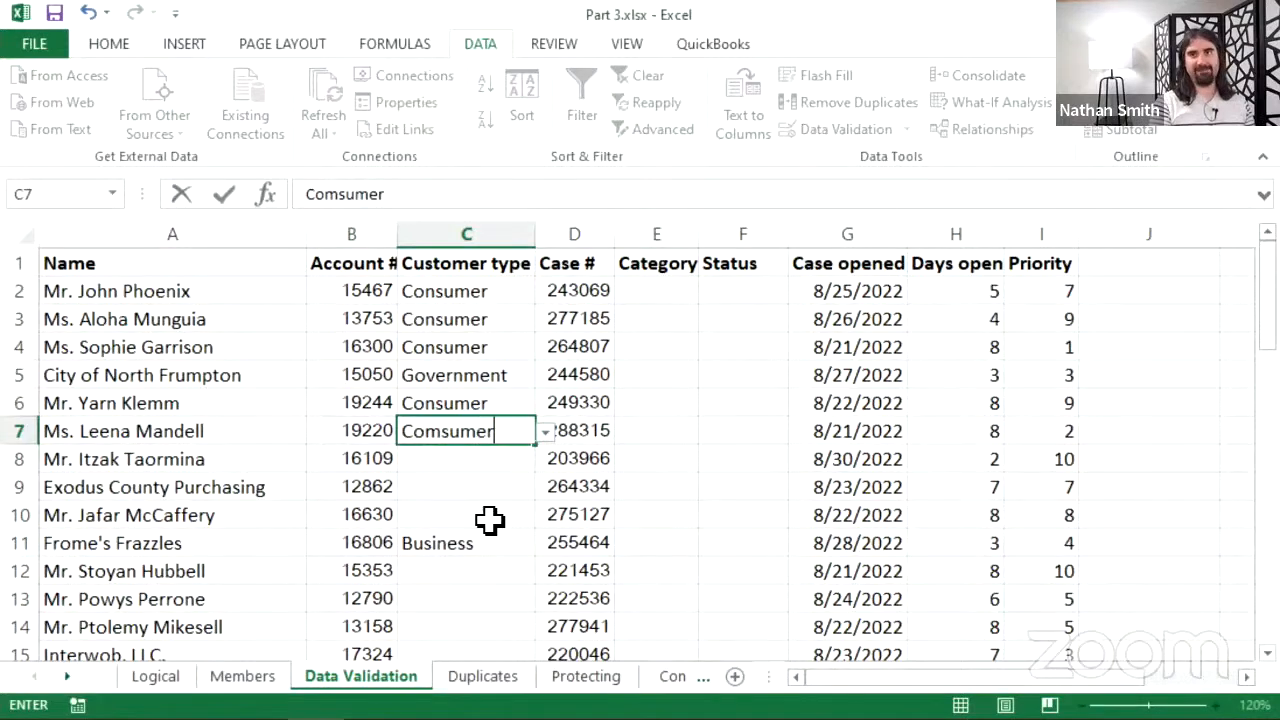
pyautogui.press('Return')
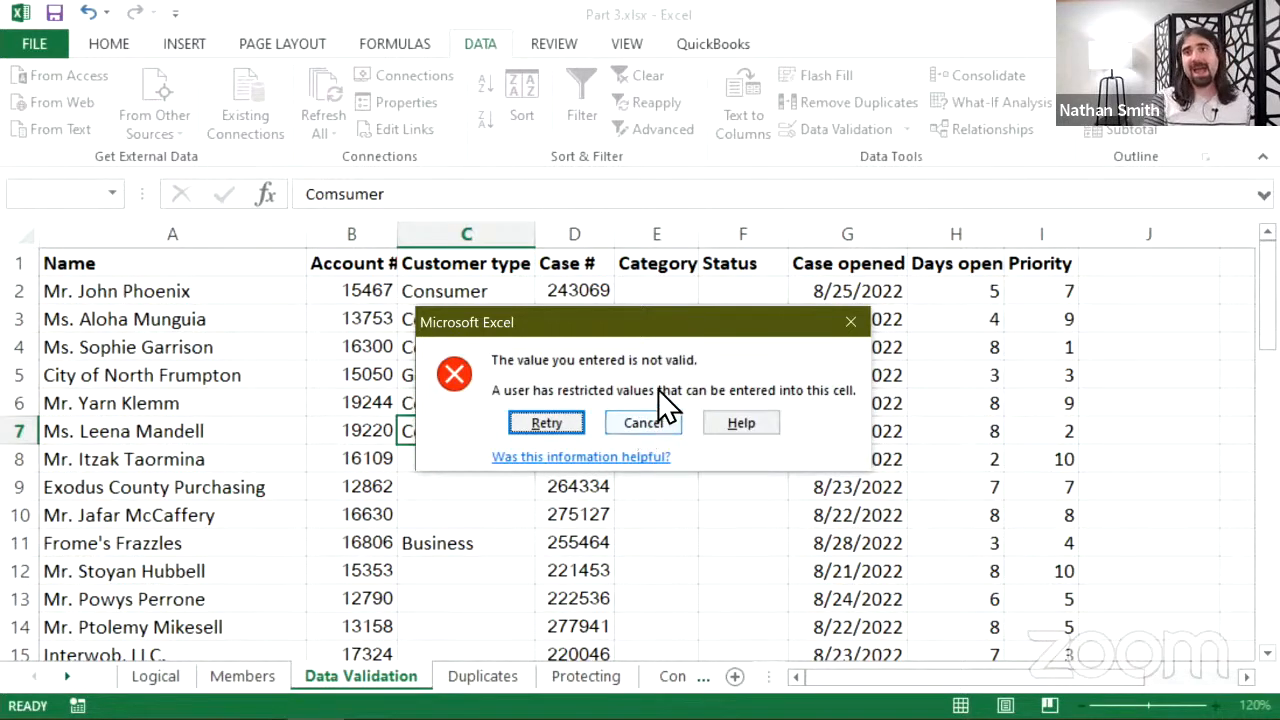
# - Retry the rejected C7 entry and correct Comsumer to Consumer
pyautogui.click(567, 413)
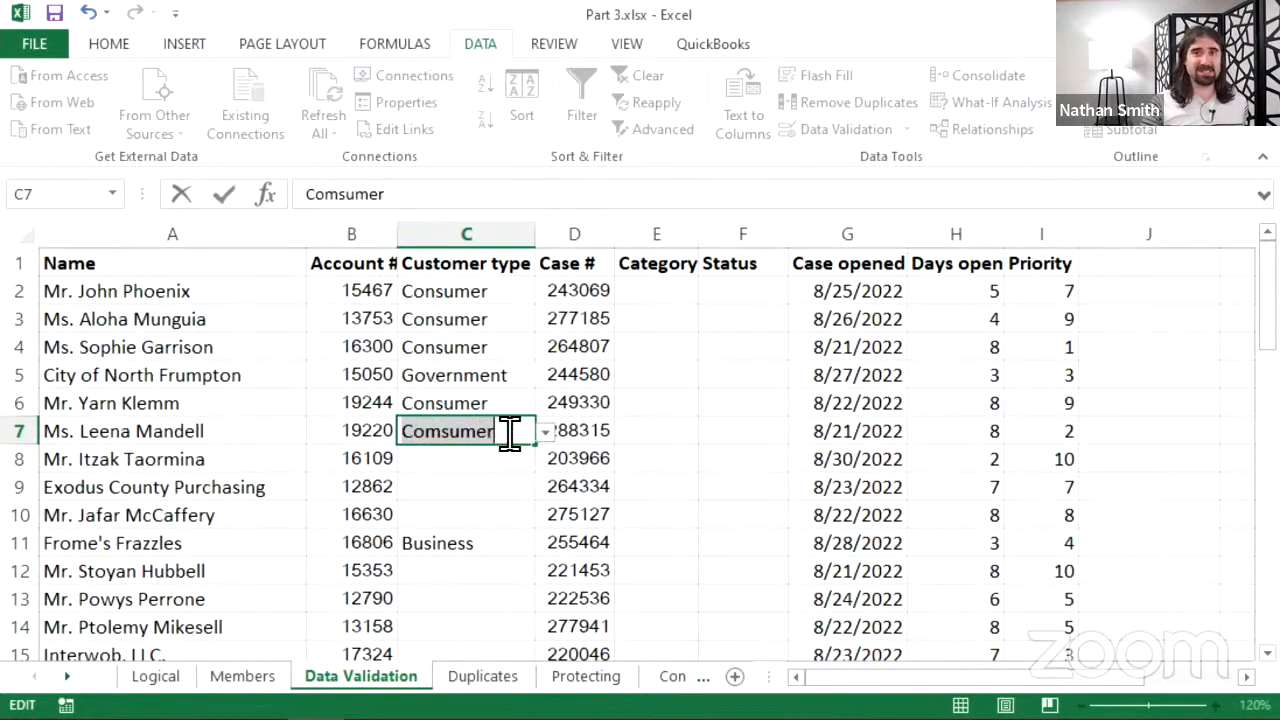
pyautogui.click(448, 433)
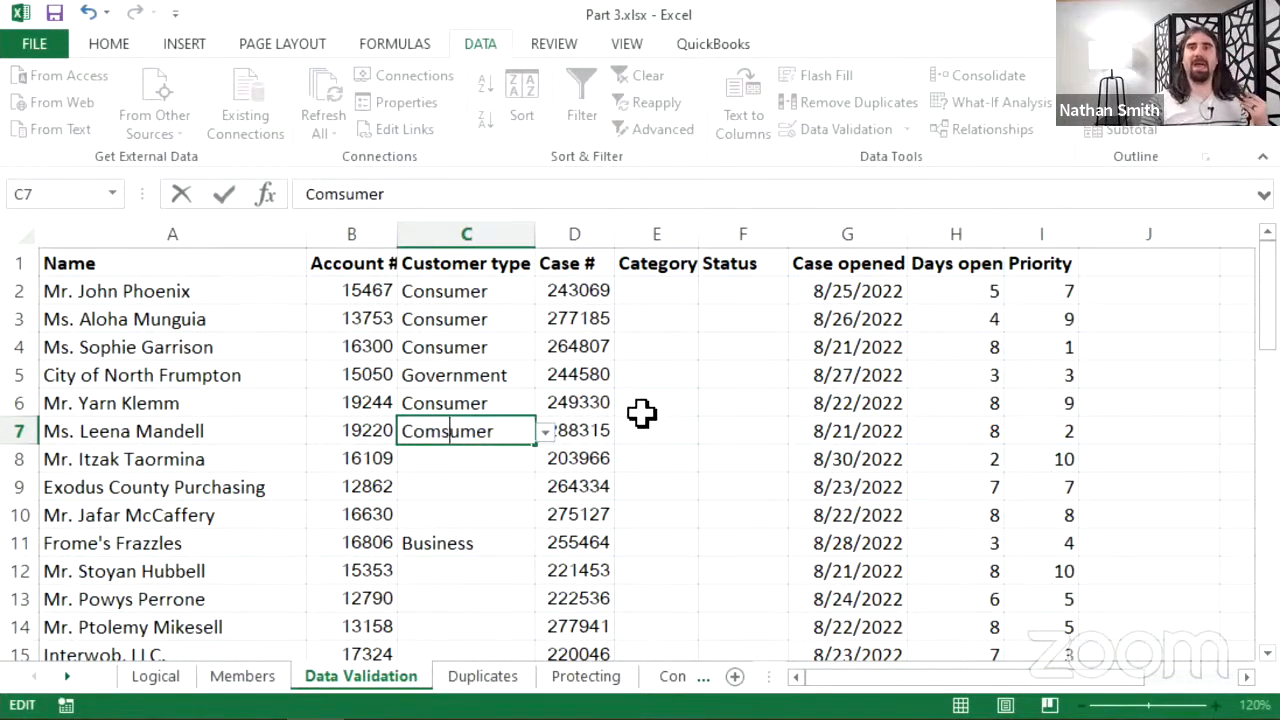
pyautogui.press('BackSpace')
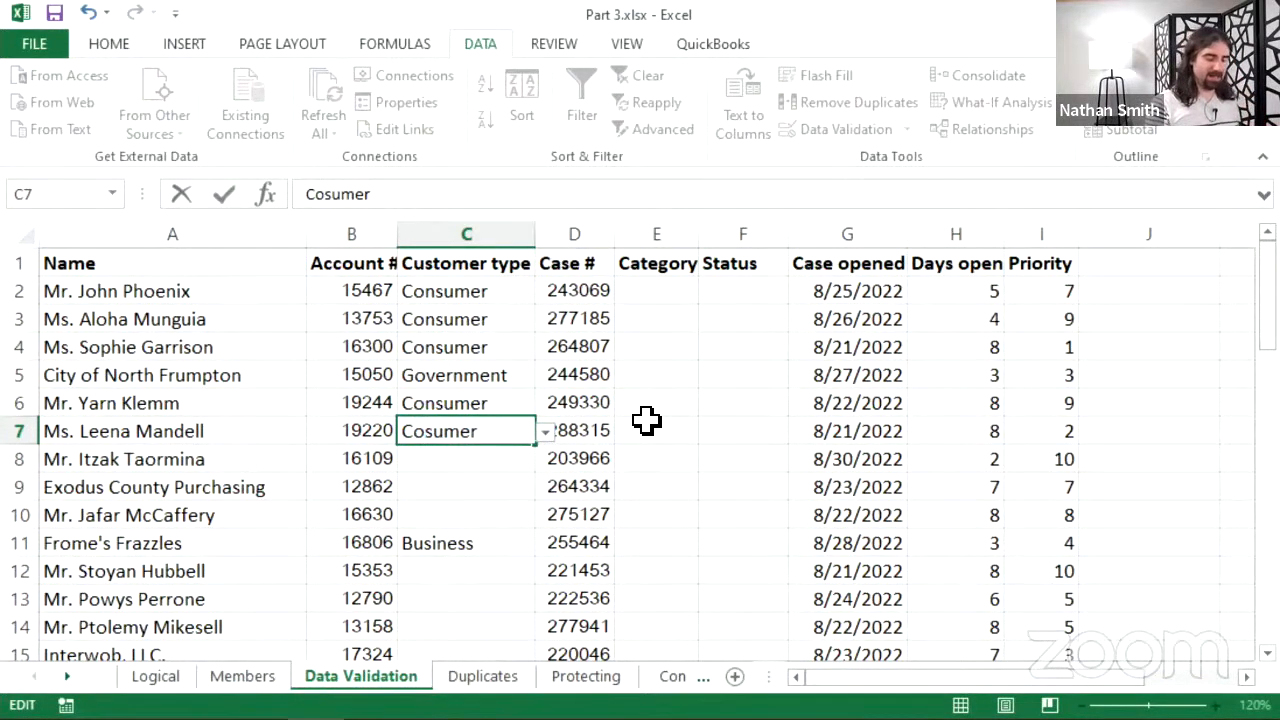
pyautogui.write('n')
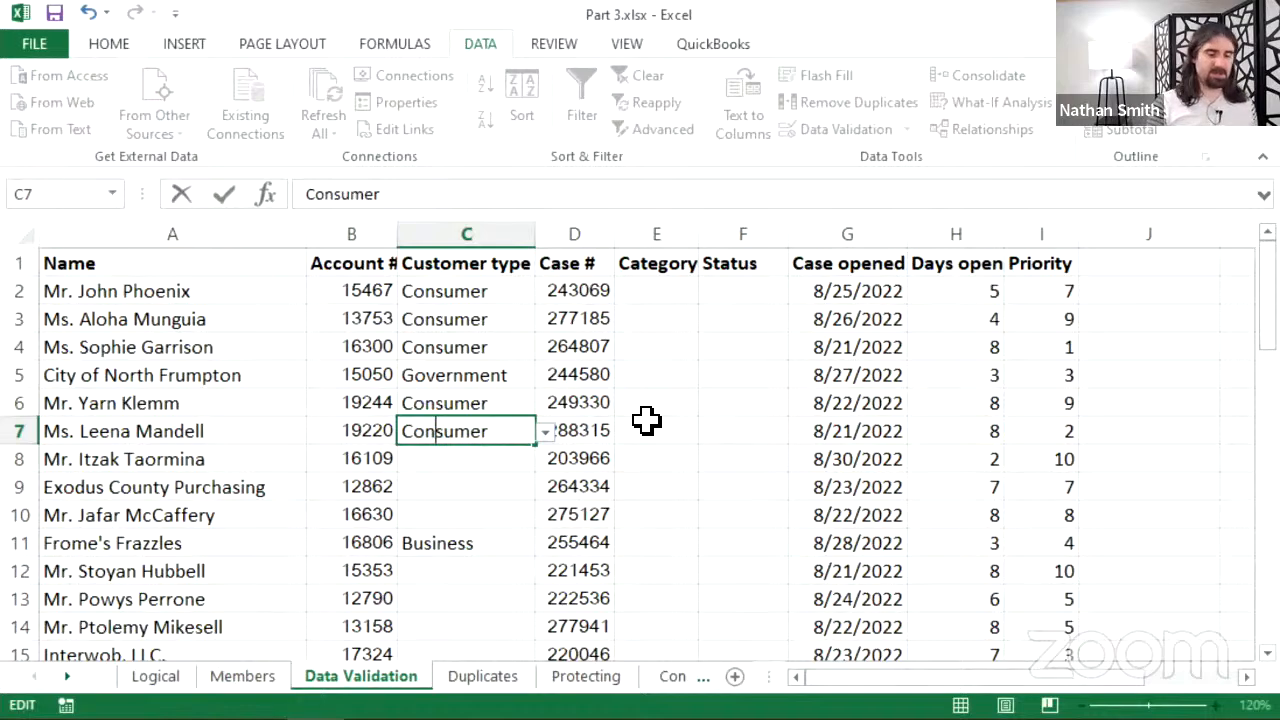
pyautogui.press('Return')
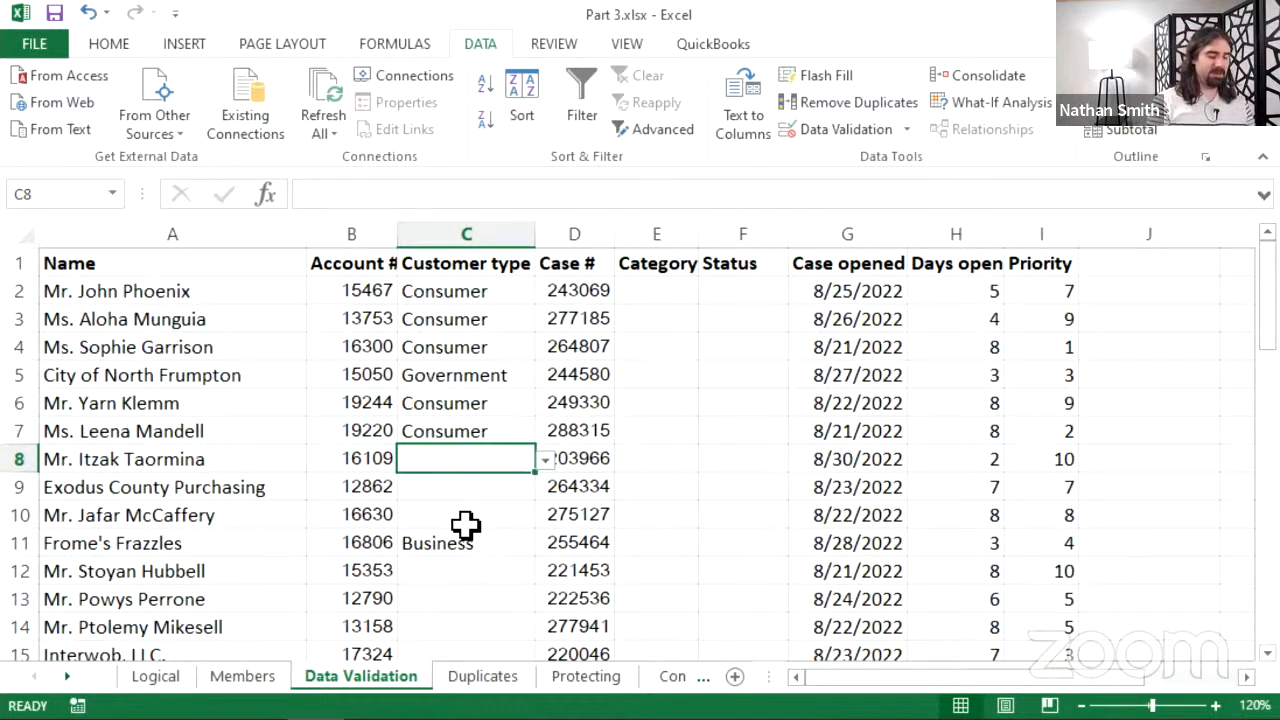
# - Enter Space ship in C8 and cancel the rejected entry so C8 stays empty
pyautogui.write('Spa')
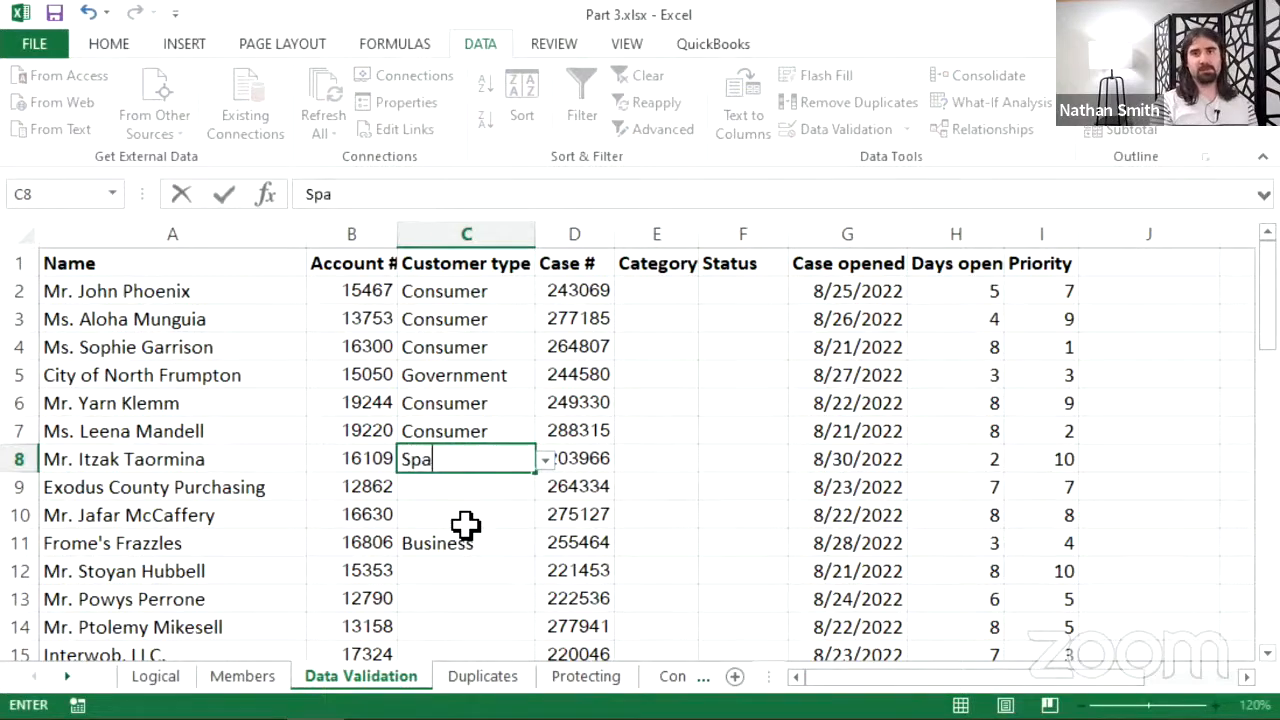
pyautogui.write('ce ship')
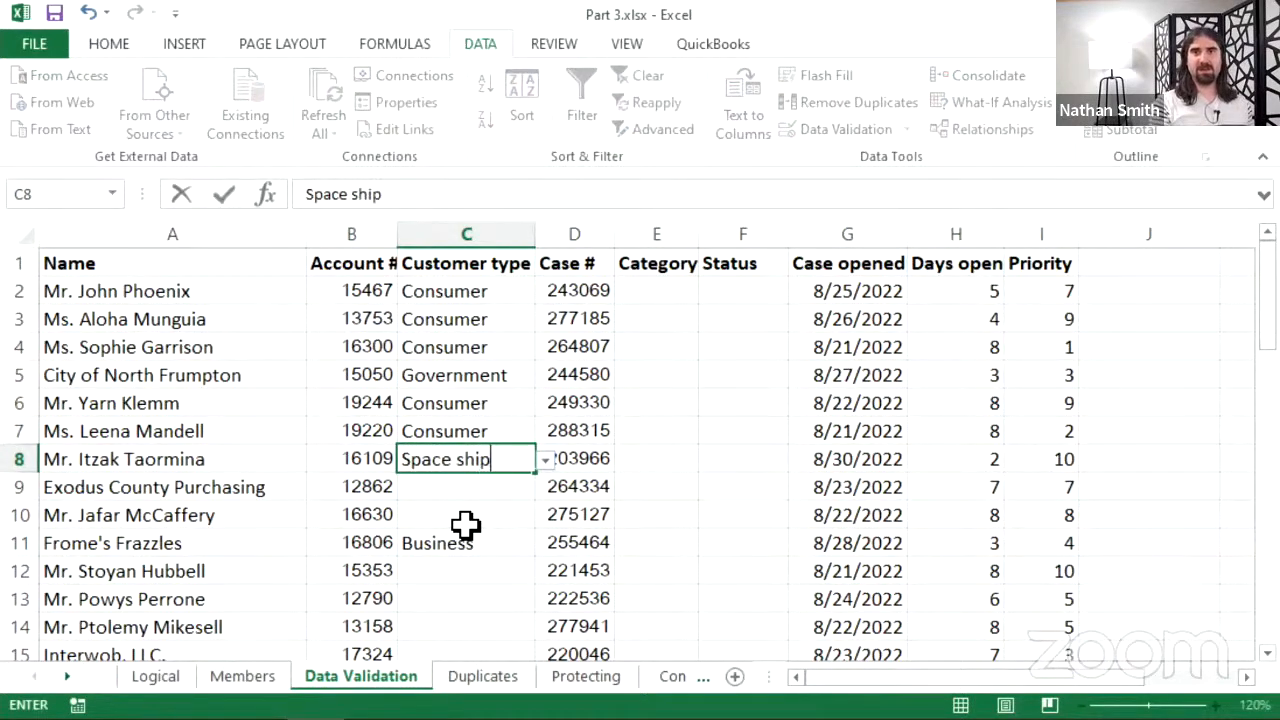
pyautogui.press('Return')
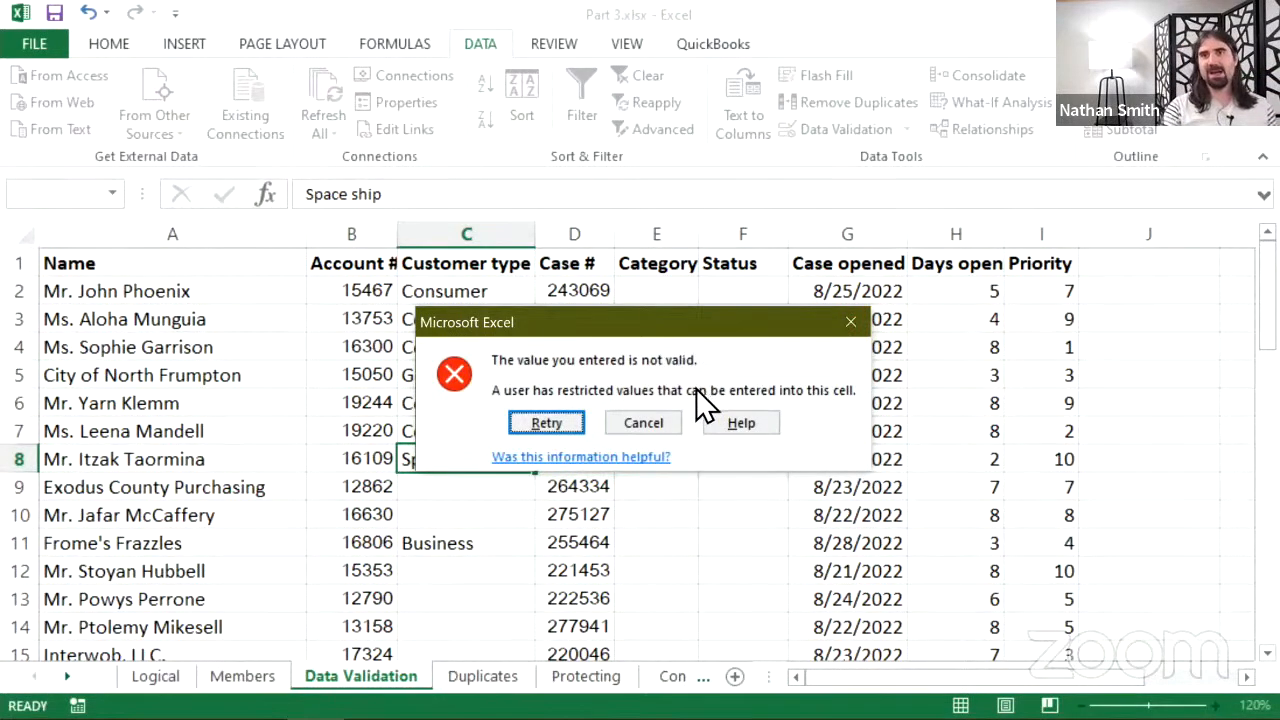
pyautogui.click(666, 425)
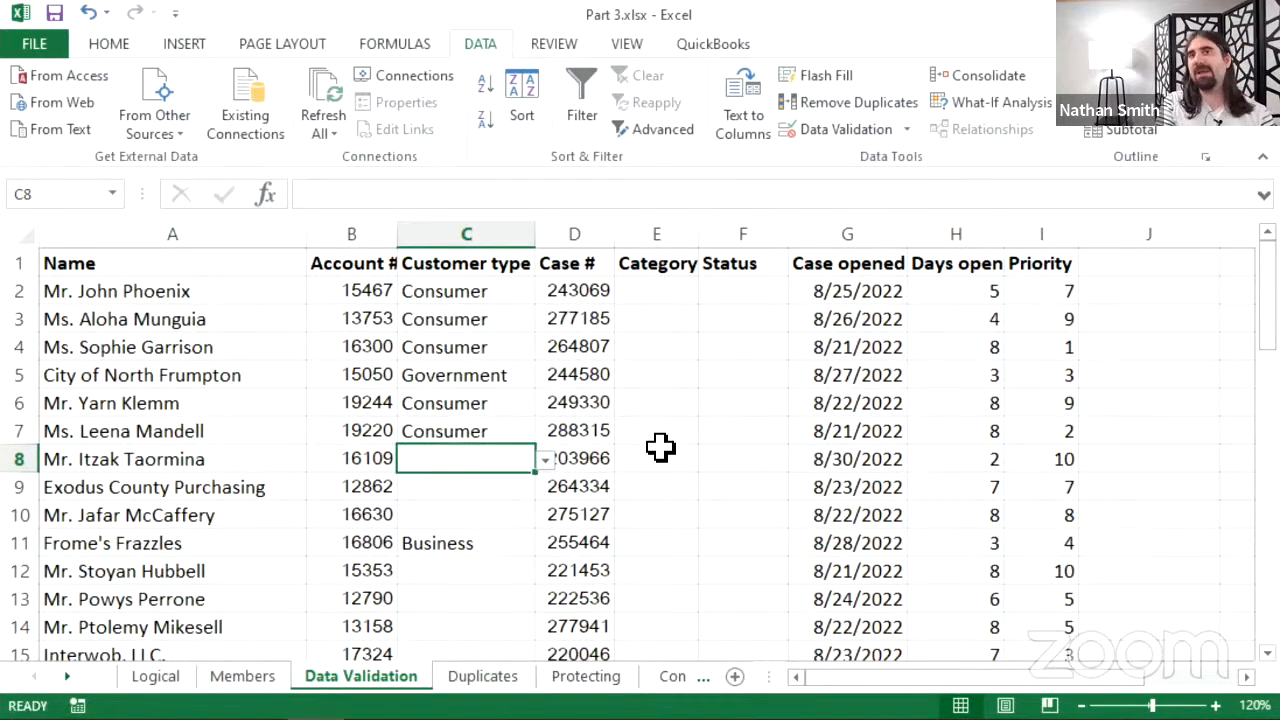
pyautogui.scroll(-1, 645, 455)
pyautogui.scroll(1, 595, 440)
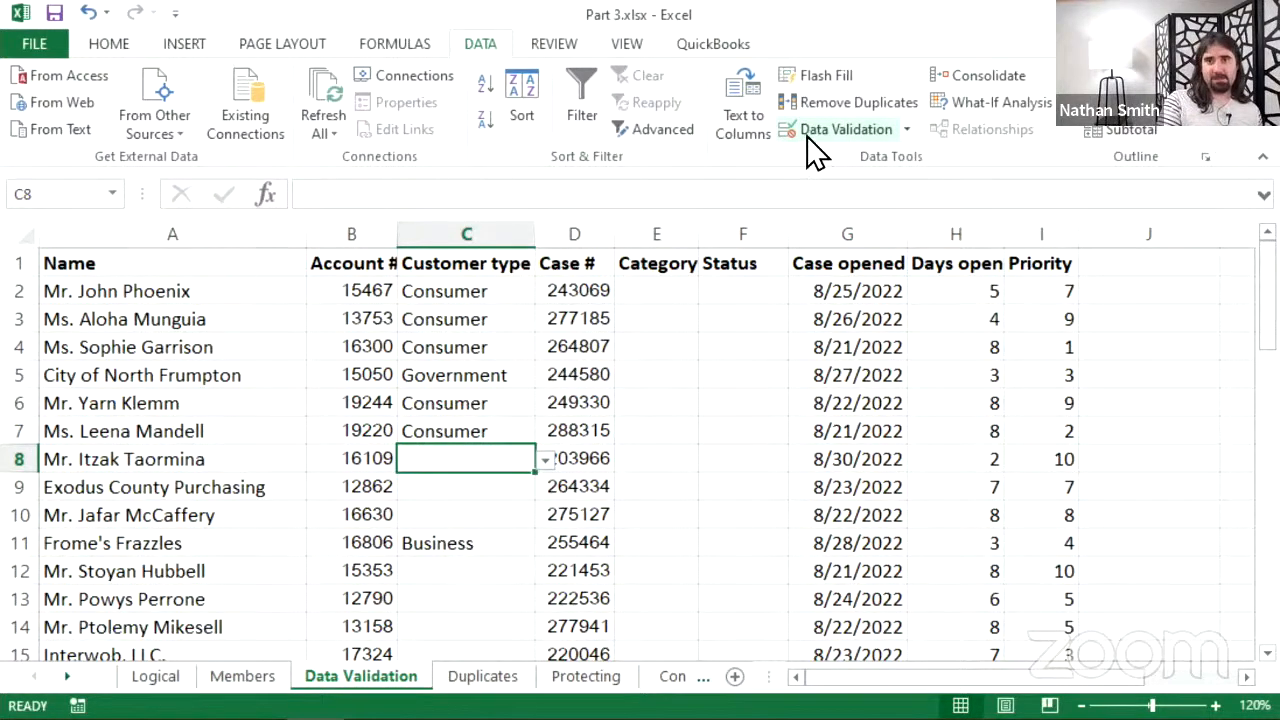
# - Open the Data Validation dialog for C8, showing its list source $M$2:$M$4
pyautogui.click(840, 129)
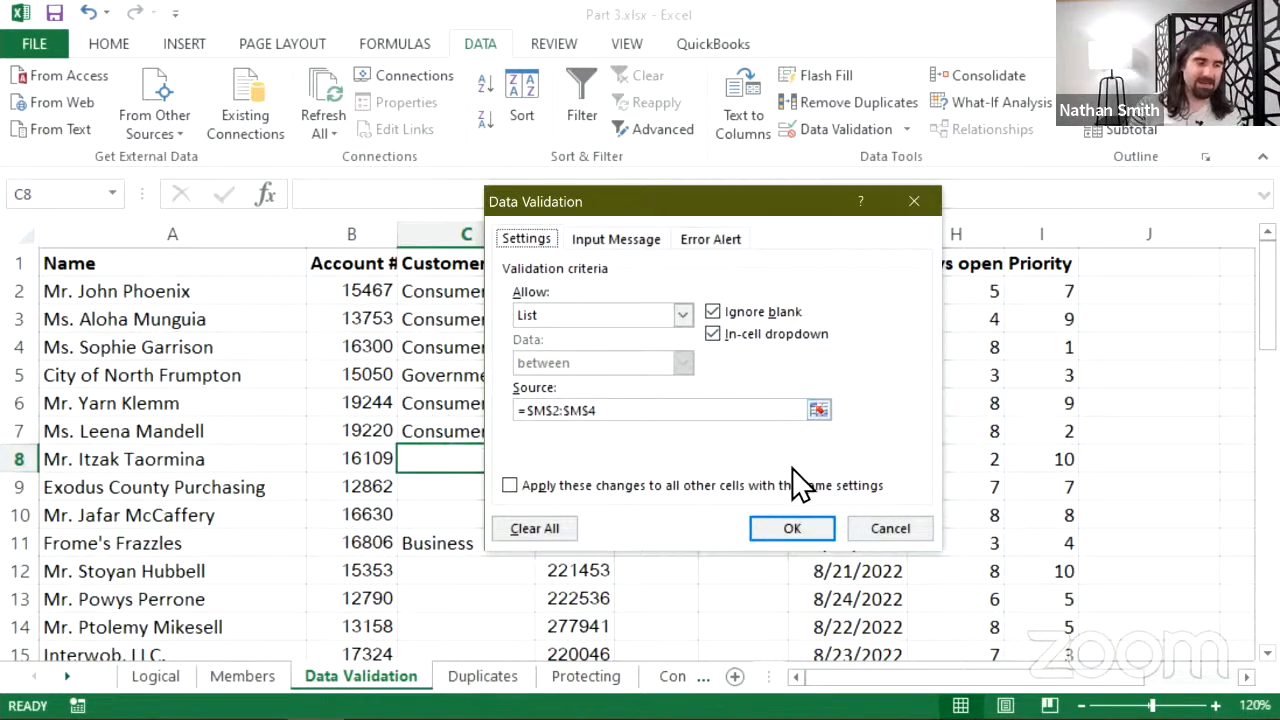
# - Change C8's validation Allow type to Whole number and display its comparison options
pyautogui.click(680, 315)
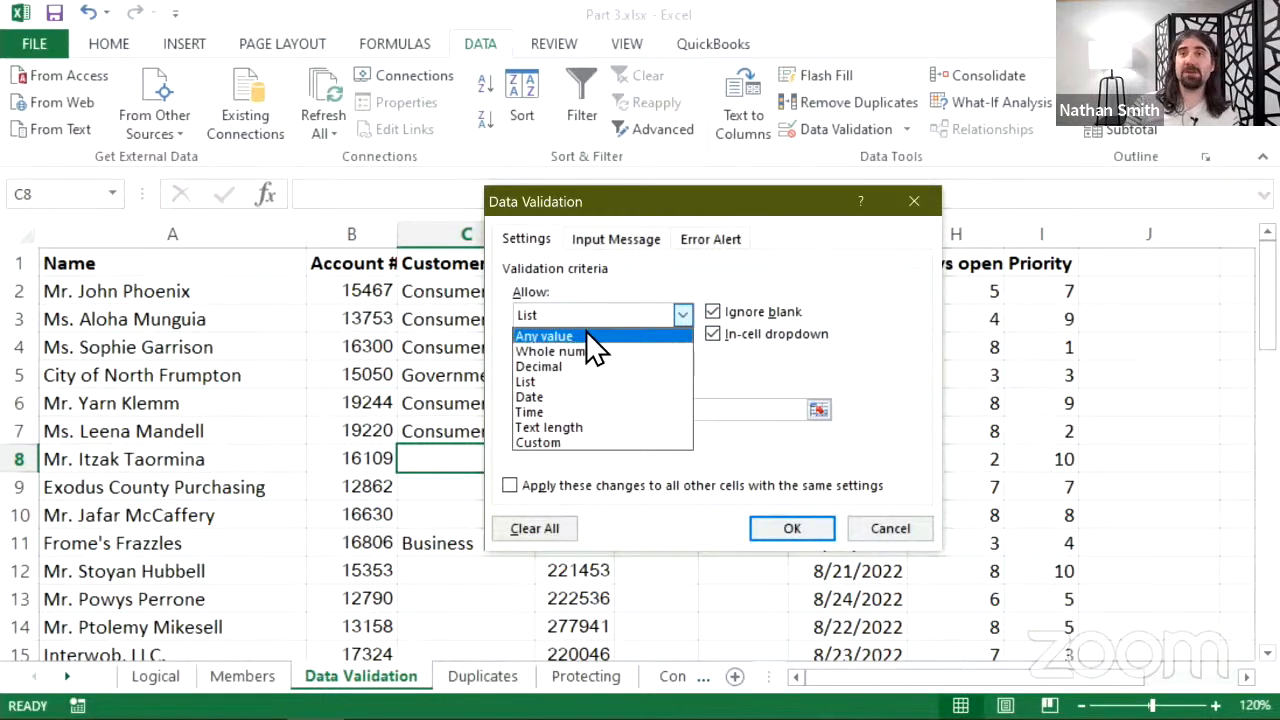
pyautogui.click(642, 351)
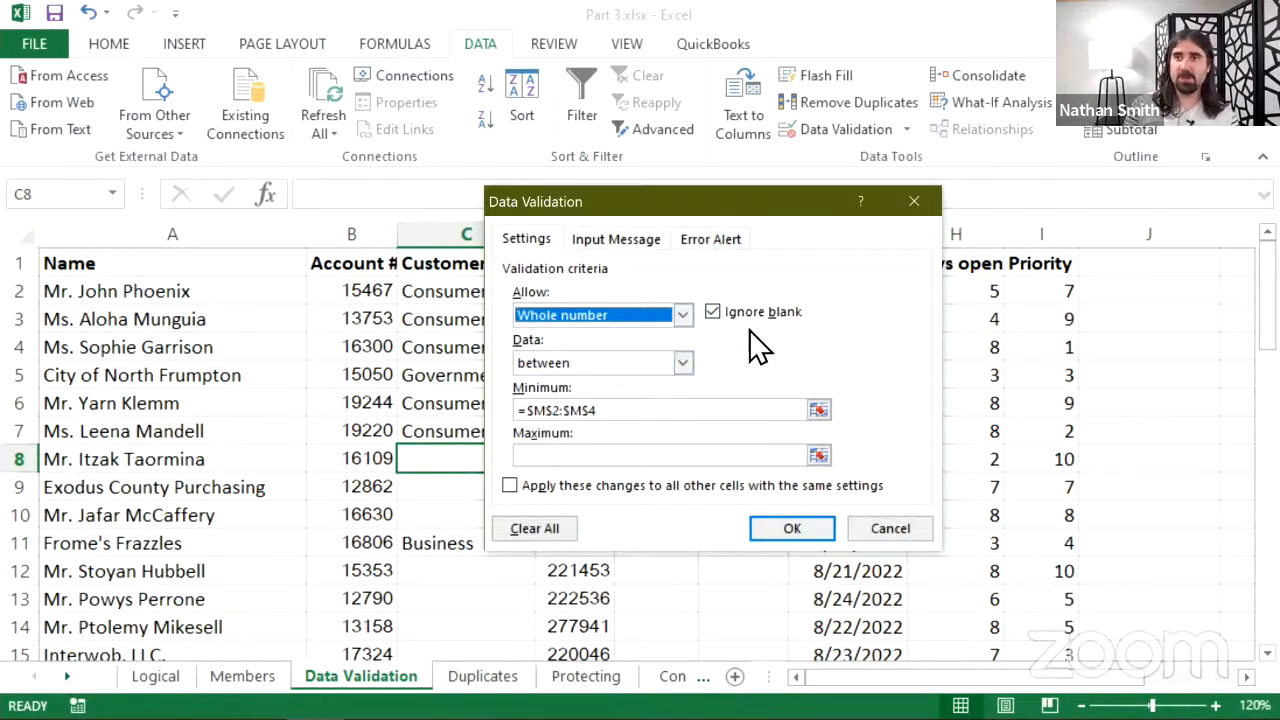
pyautogui.click(678, 366)
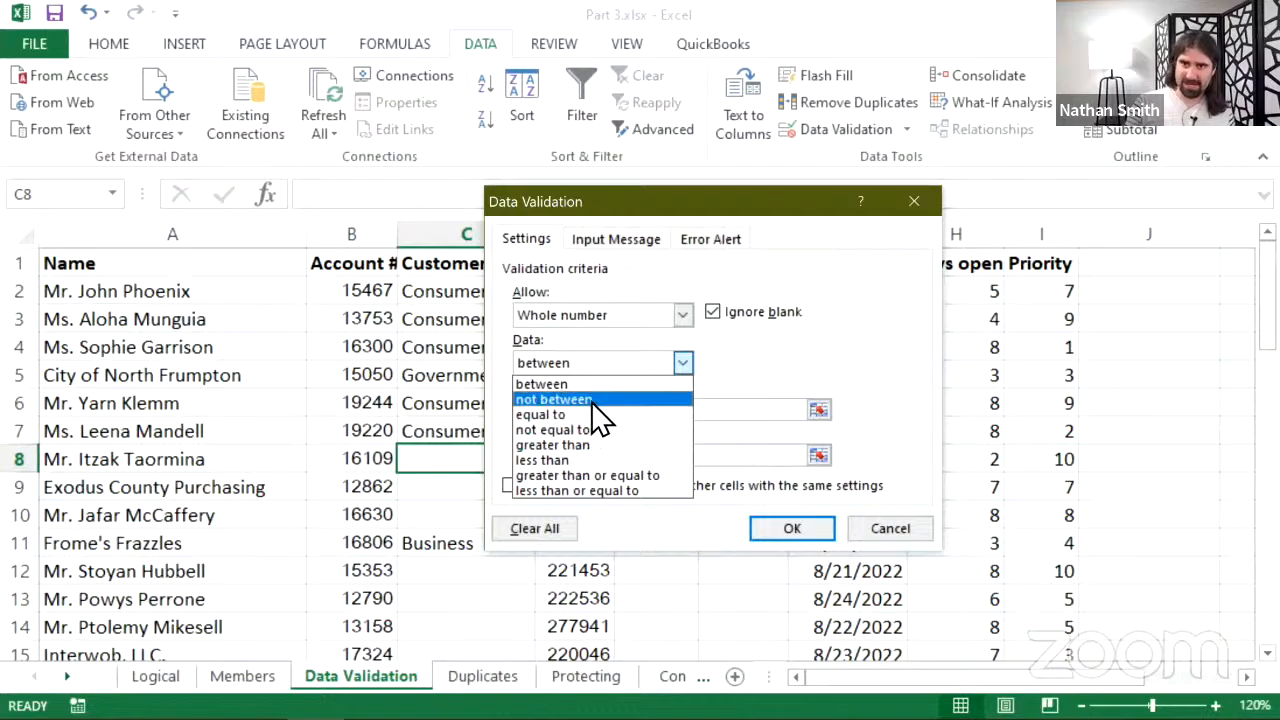
# - Switch C8's validation to allow Date values with the 'between' condition
pyautogui.click(773, 381)
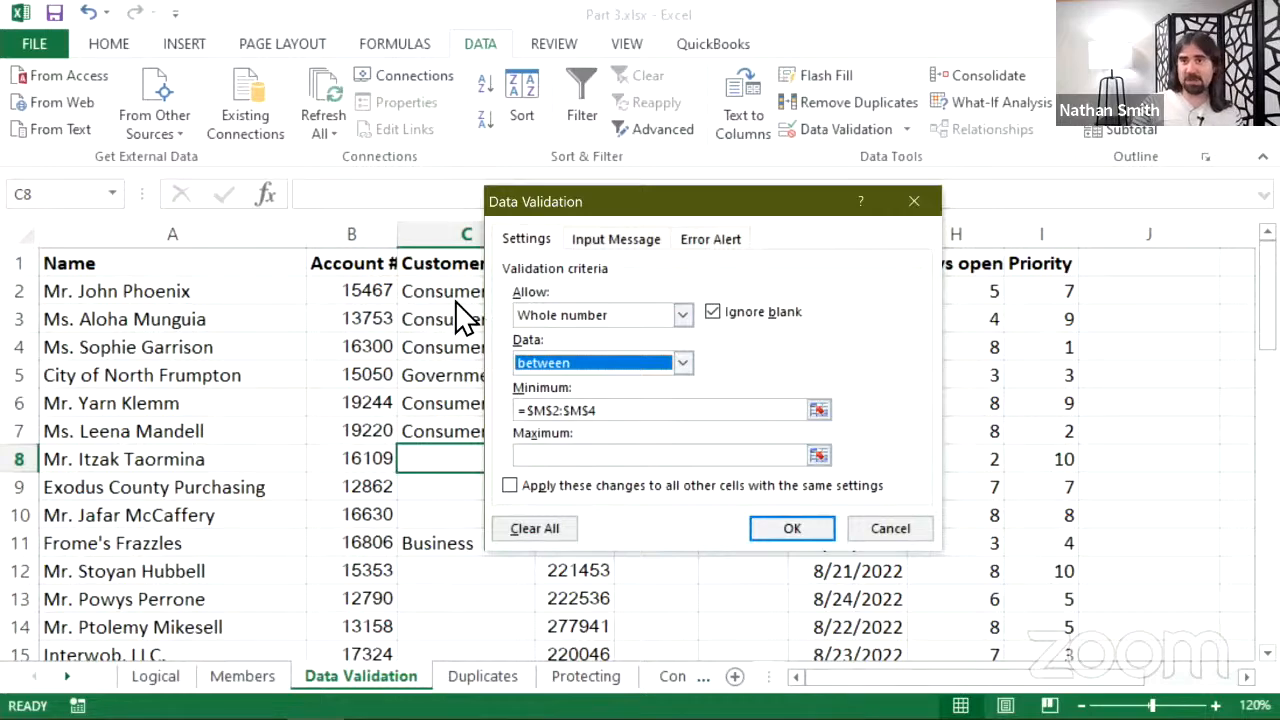
pyautogui.click(655, 320)
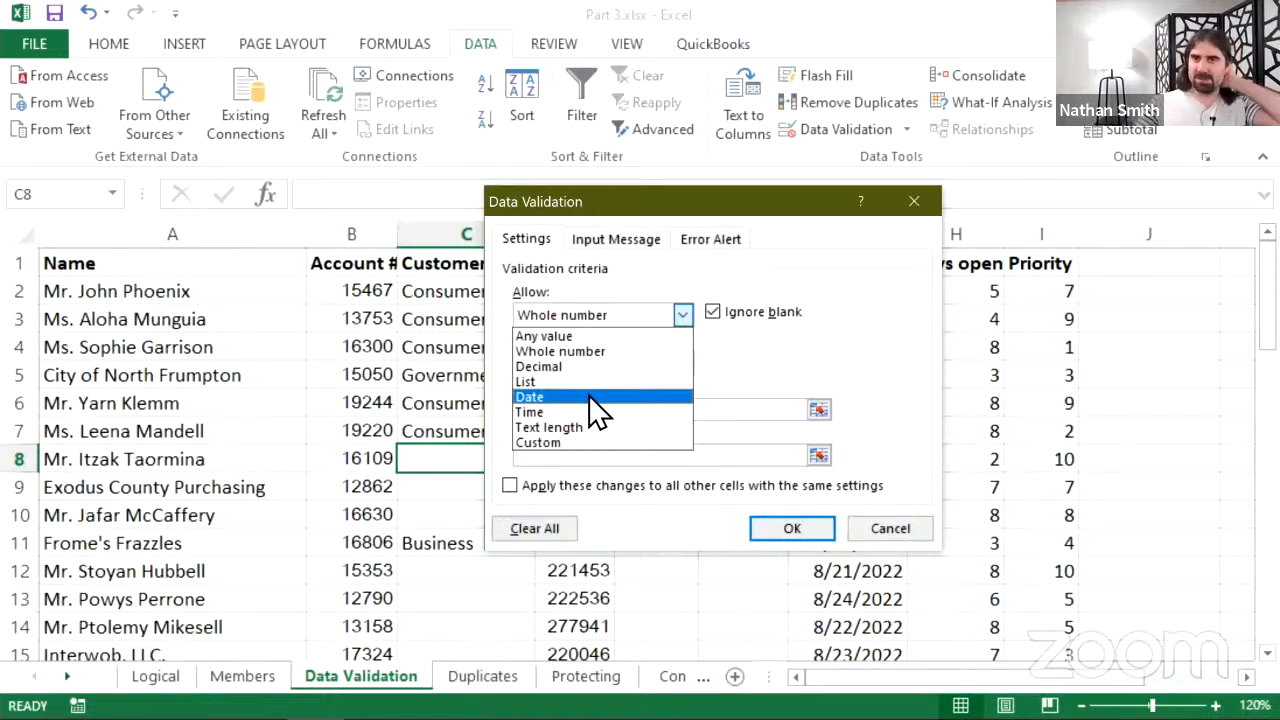
pyautogui.click(565, 400)
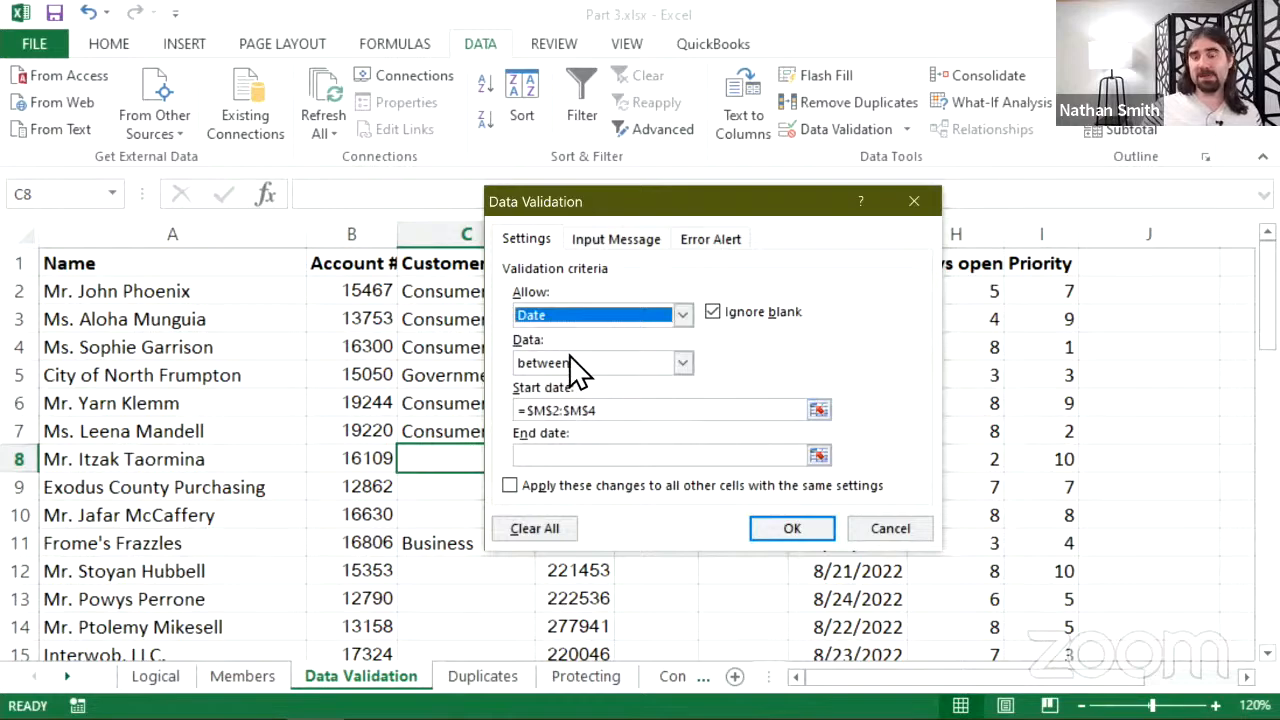
pyautogui.click(573, 364)
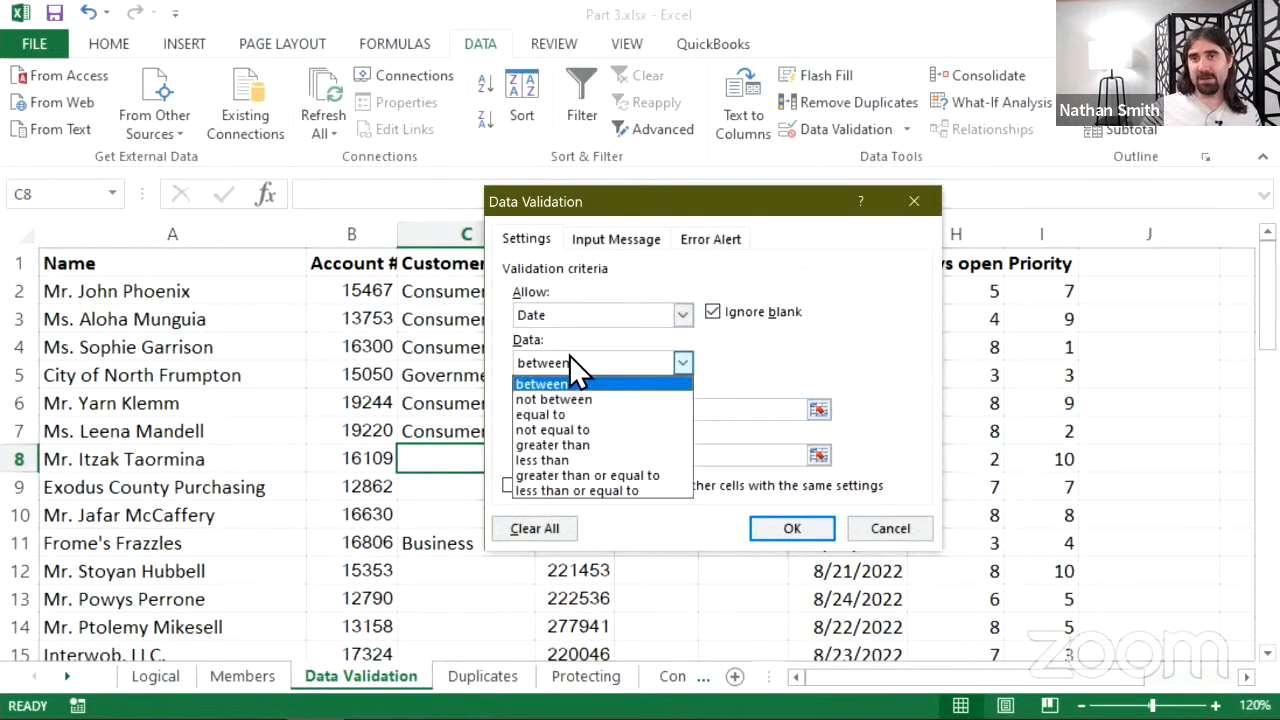
pyautogui.click(780, 392)
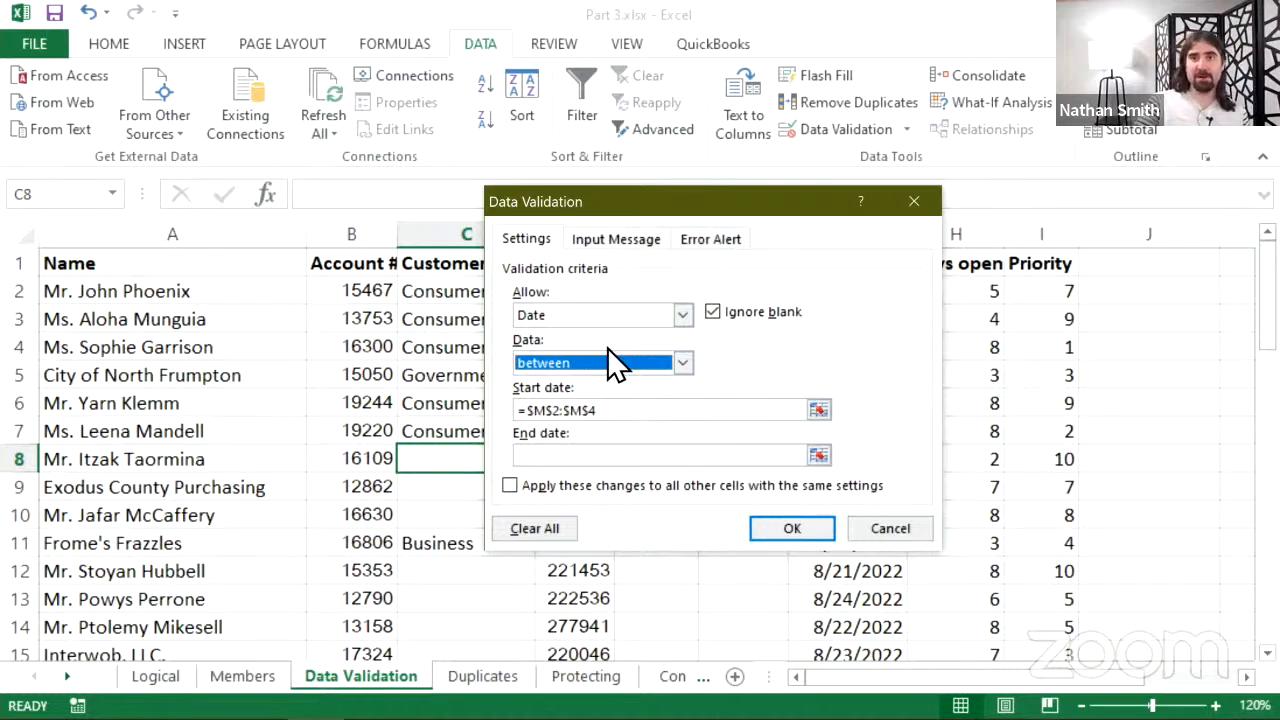
pyautogui.click(573, 360)
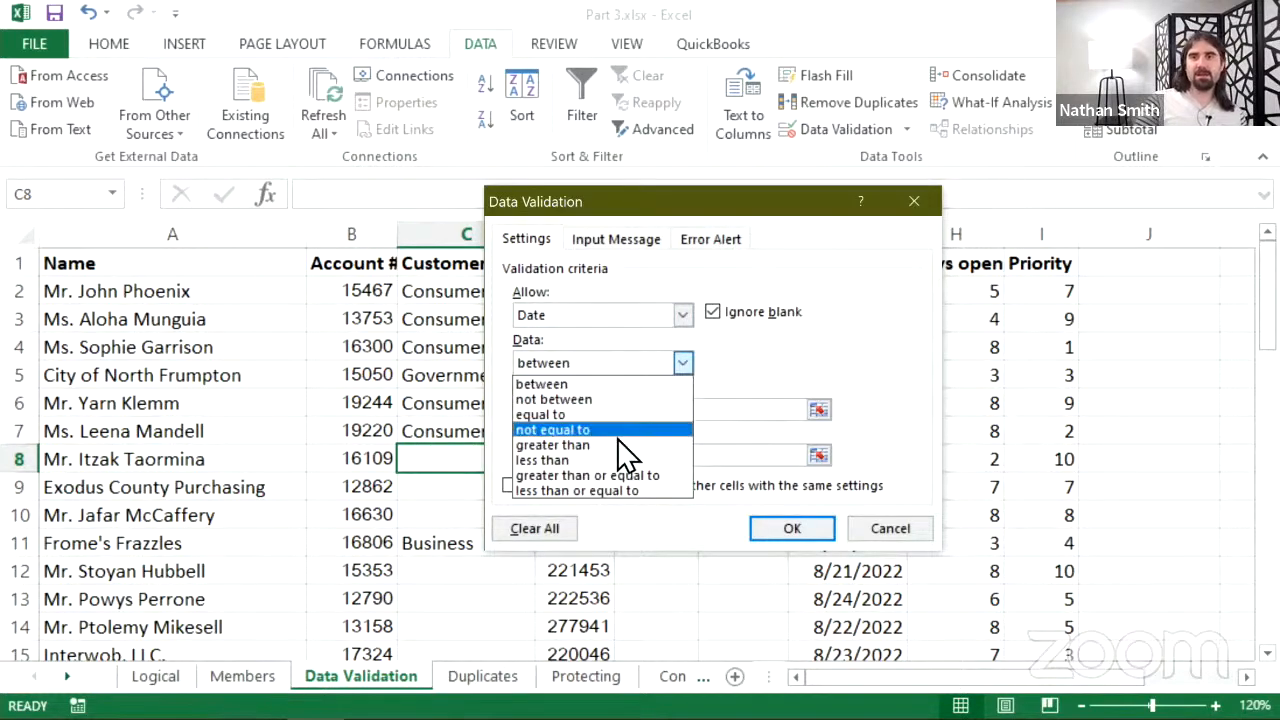
pyautogui.click(648, 358)
pyautogui.click(640, 322)
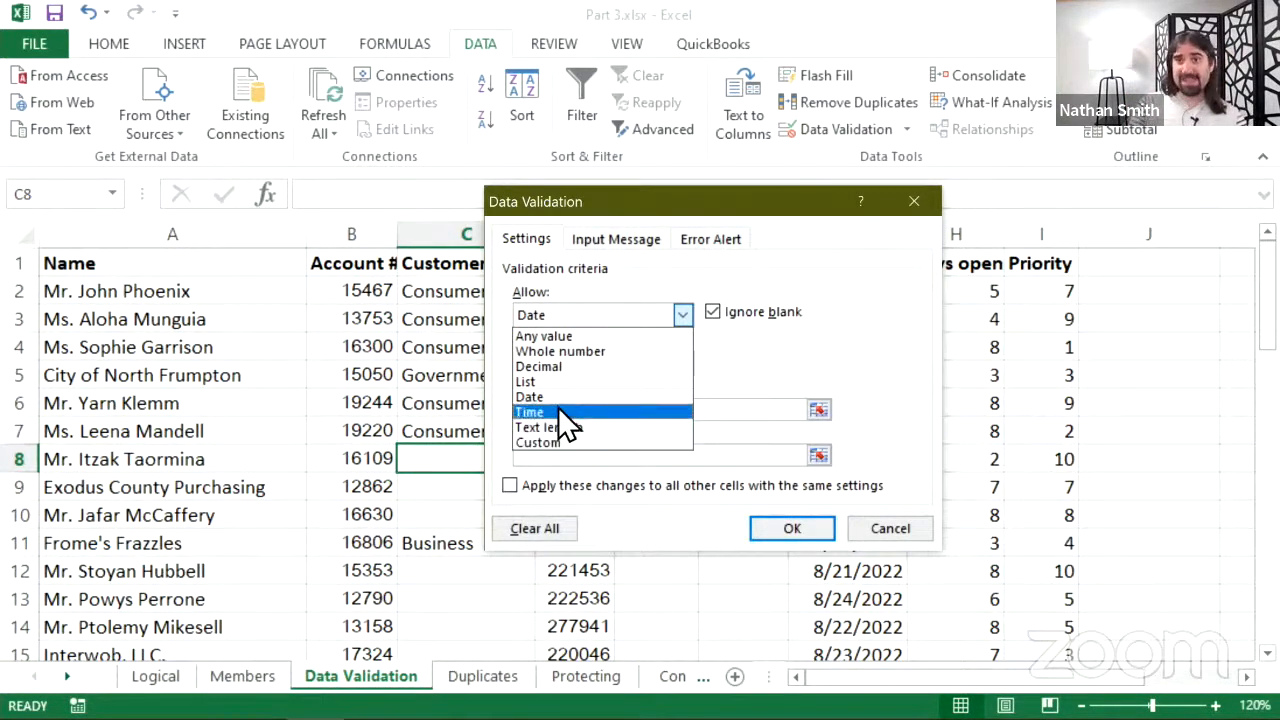
pyautogui.click(768, 365)
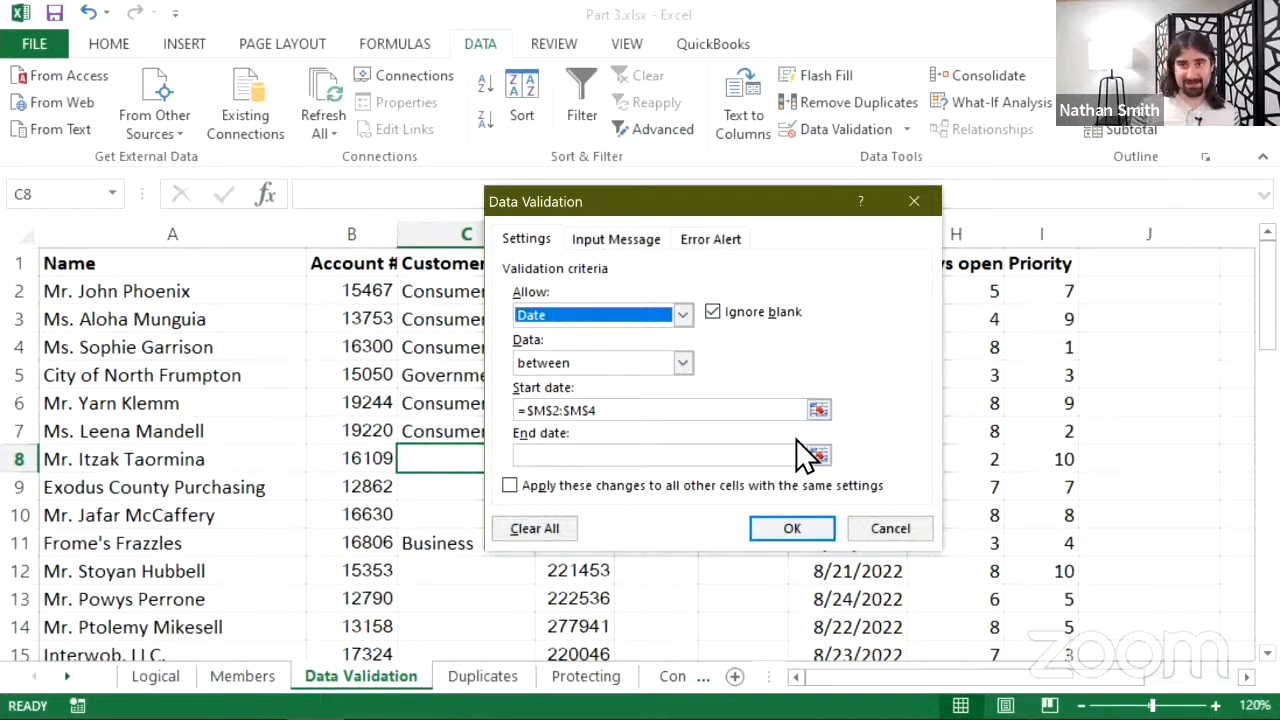
pyautogui.click(668, 361)
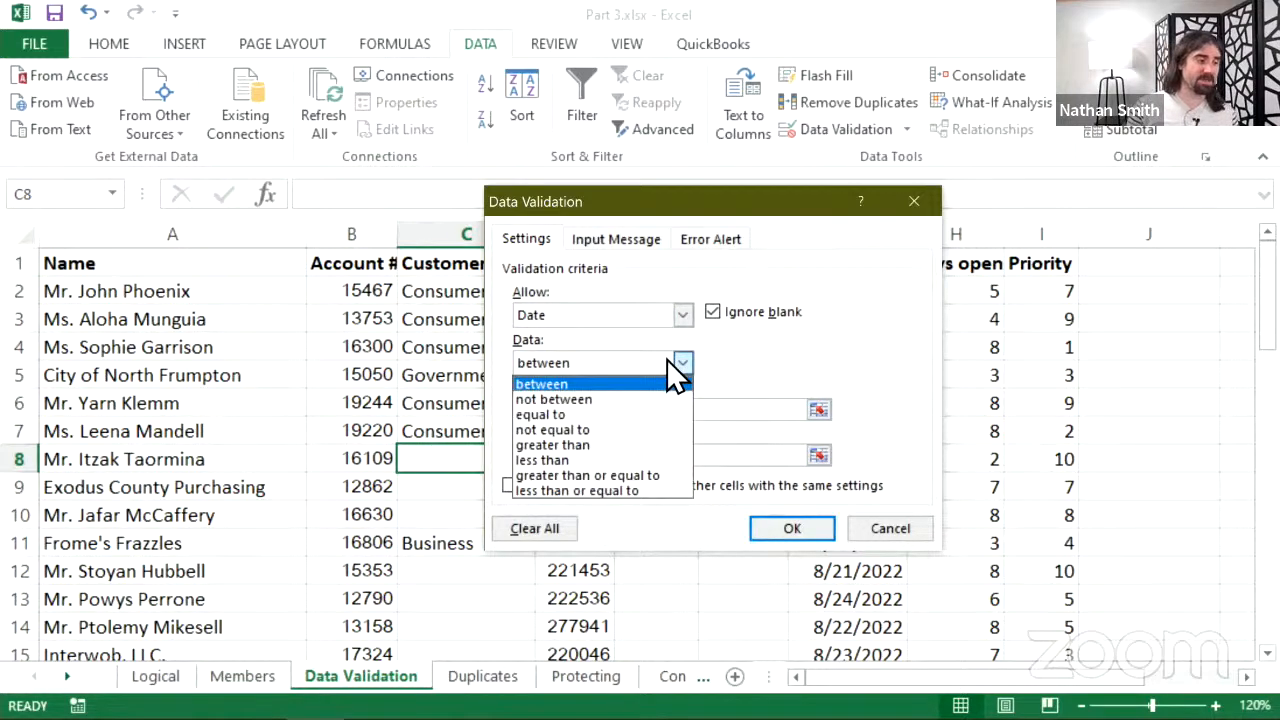
pyautogui.click(668, 363)
pyautogui.click(682, 316)
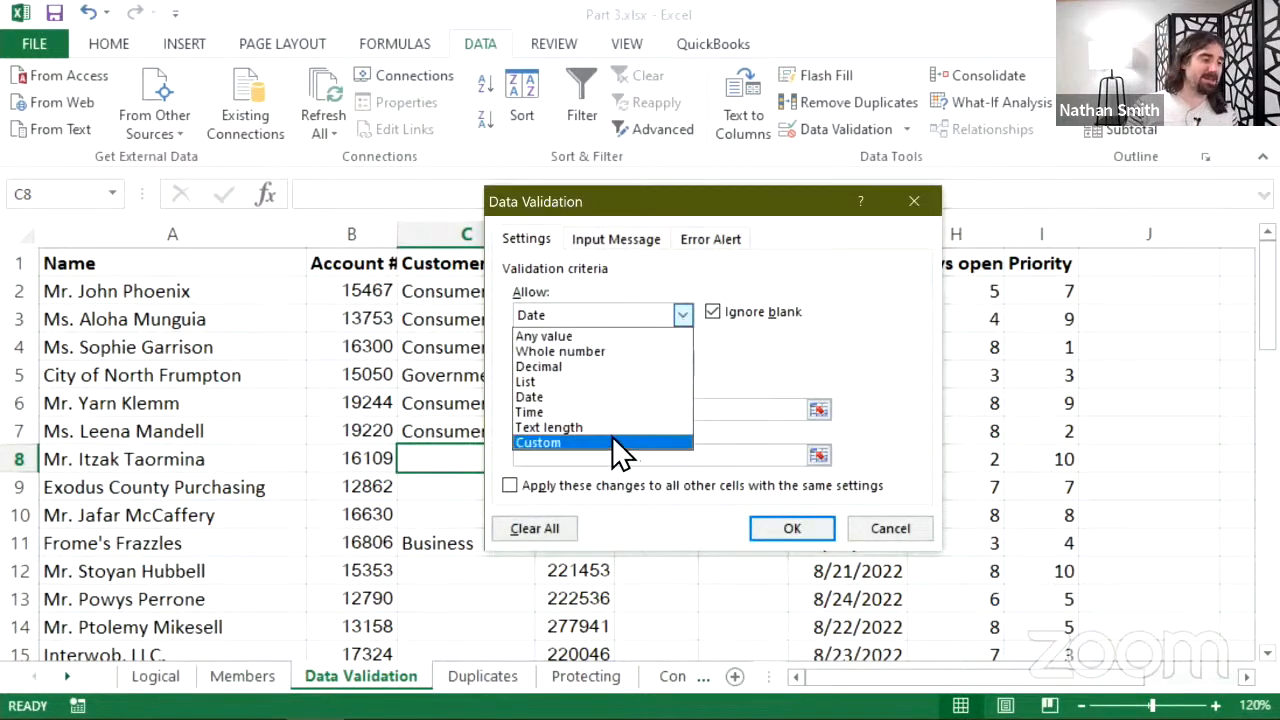
pyautogui.click(778, 365)
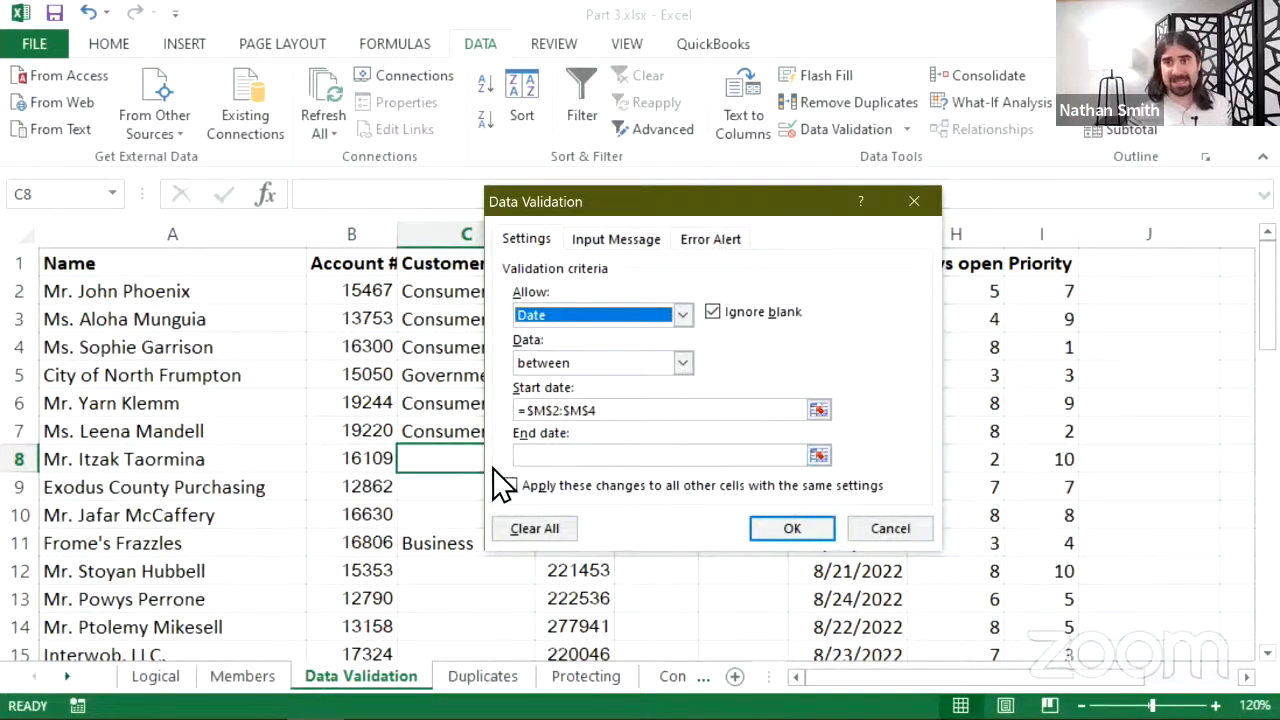
# - Tick 'Apply these changes to all other cells', cancel the date rule, and select F6
pyautogui.click(698, 485)
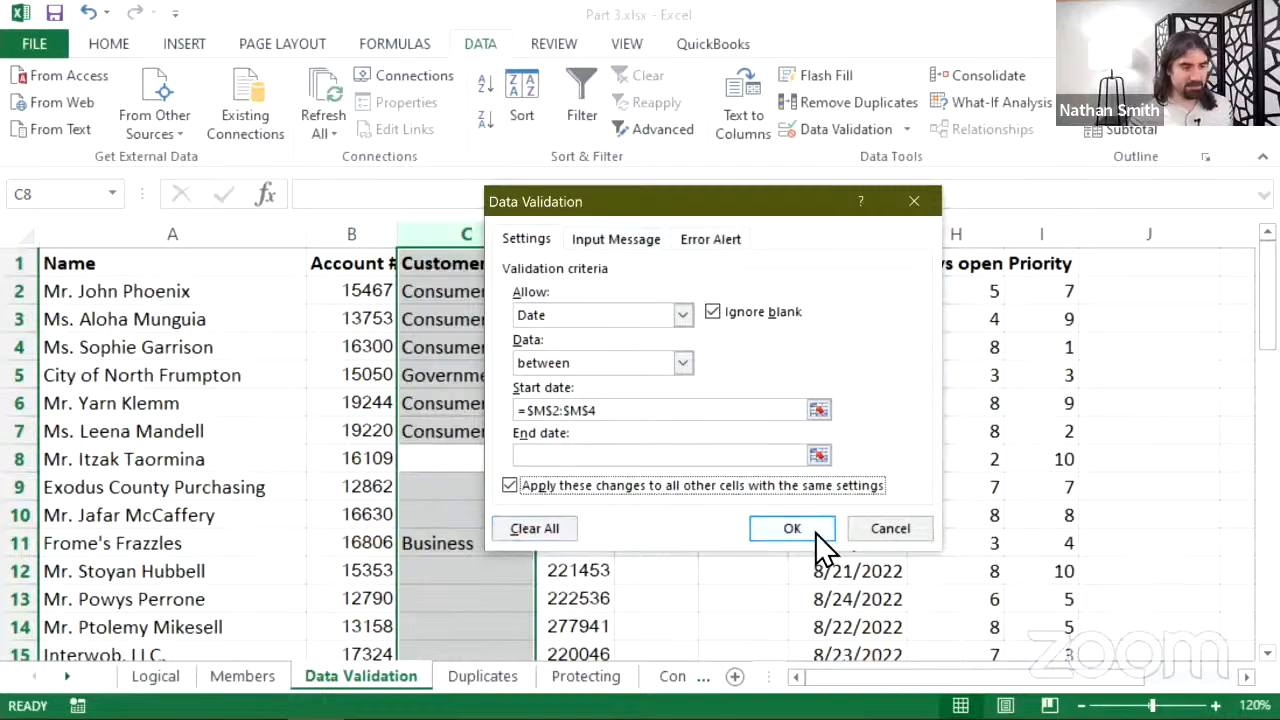
pyautogui.click(889, 531)
pyautogui.click(740, 405)
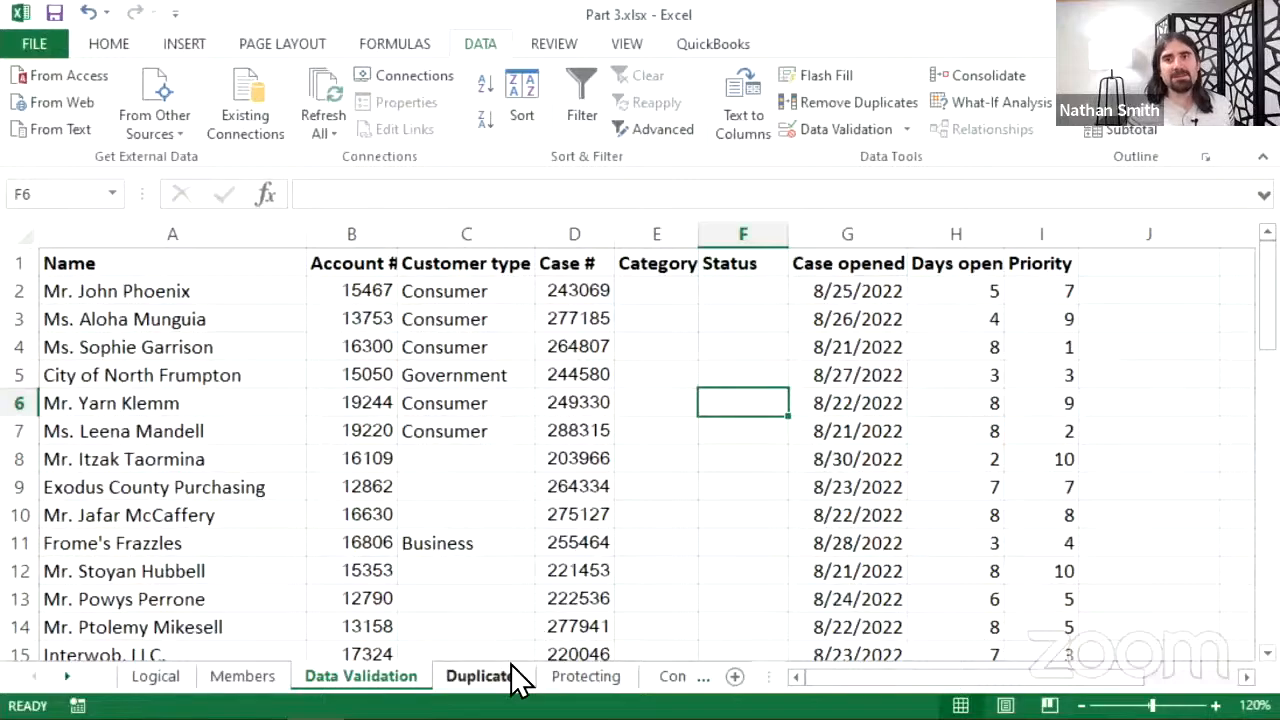
pyautogui.moveTo(475, 716)
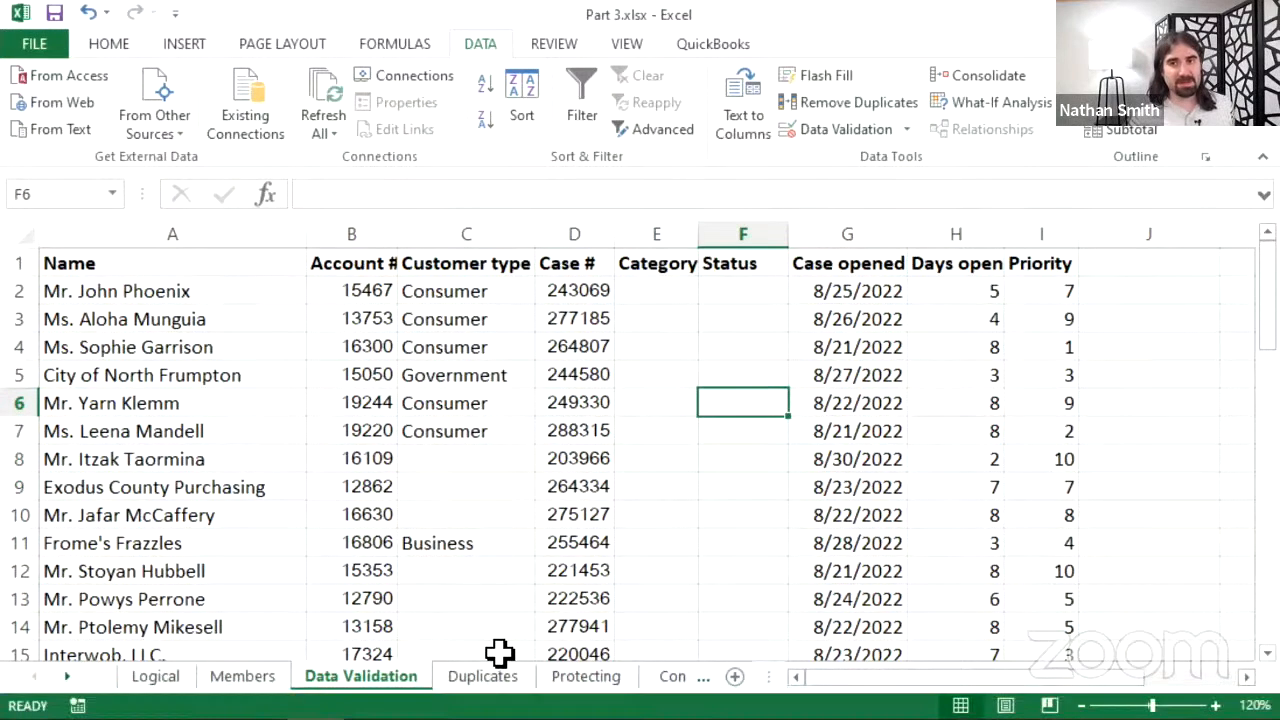
# - Switch to the Duplicates sheet and select the contact table from A1 through row 51
pyautogui.click(489, 676)
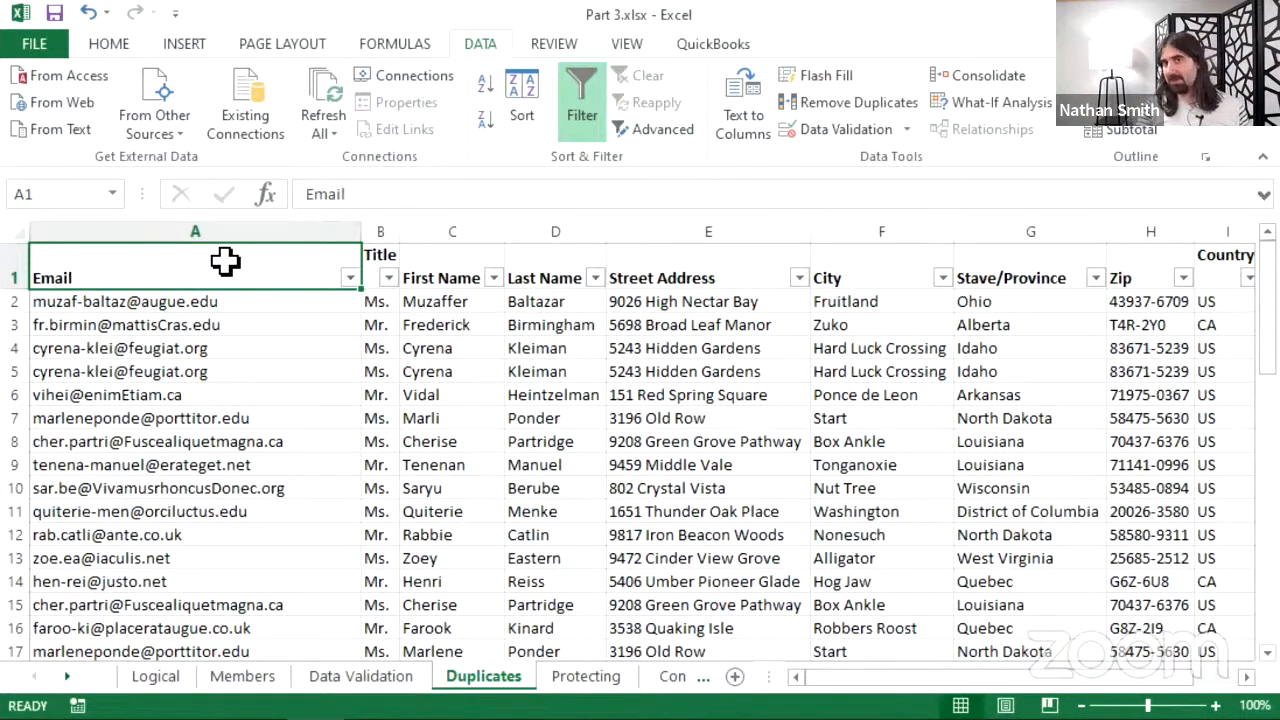
pyautogui.moveTo(229, 266); pyautogui.dragTo(1016, 600)
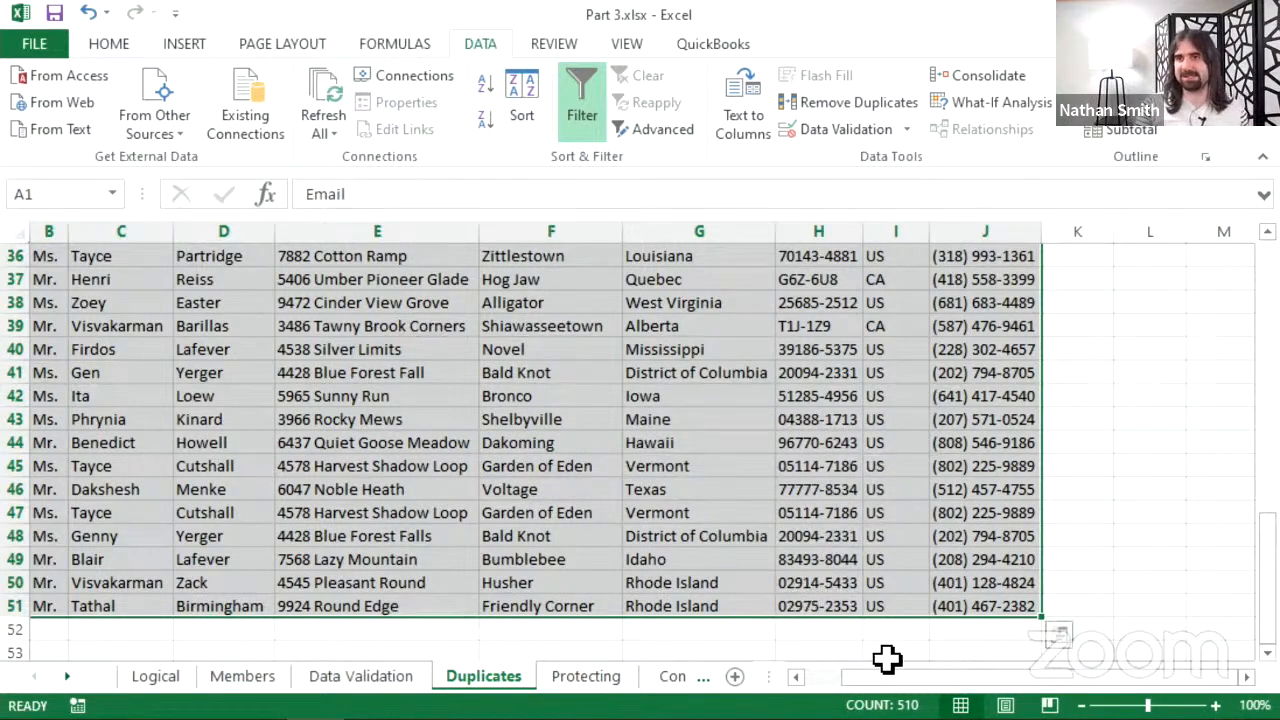
pyautogui.moveTo(878, 678); pyautogui.dragTo(826, 706)
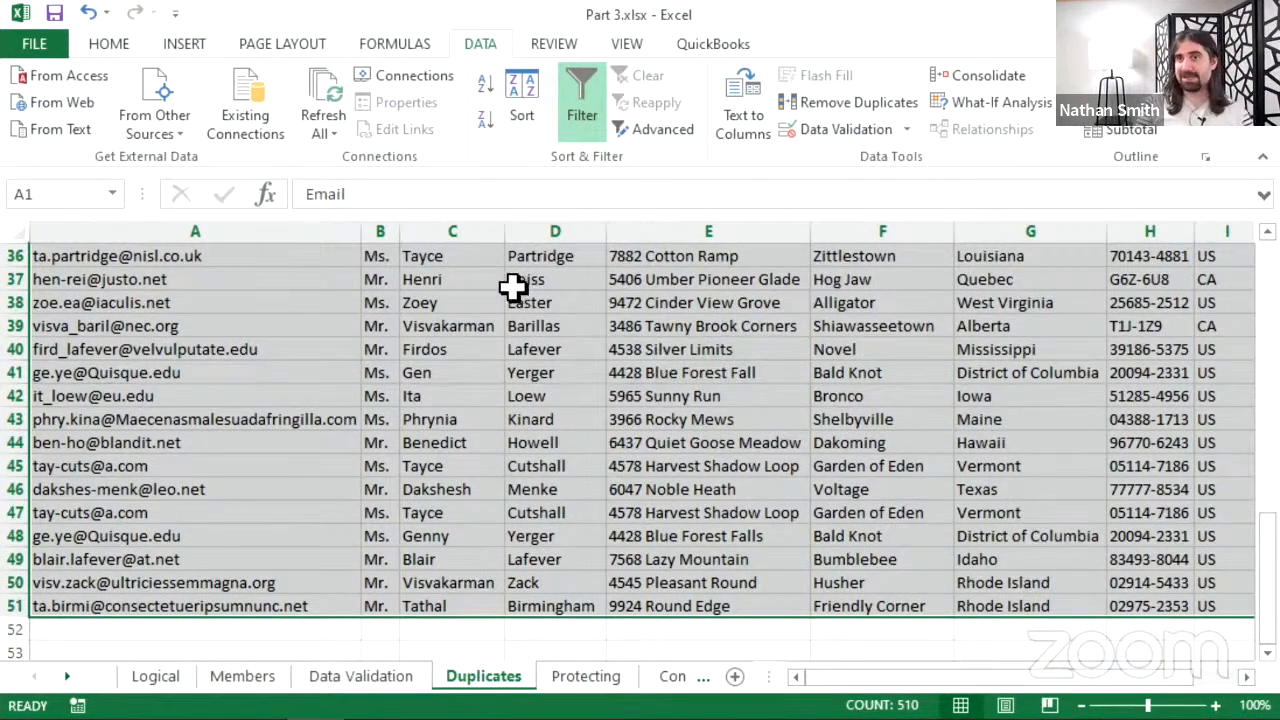
# - Run Remove Duplicates on all columns with headers, deleting 14 duplicates and keeping 36 rows
pyautogui.click(836, 107)
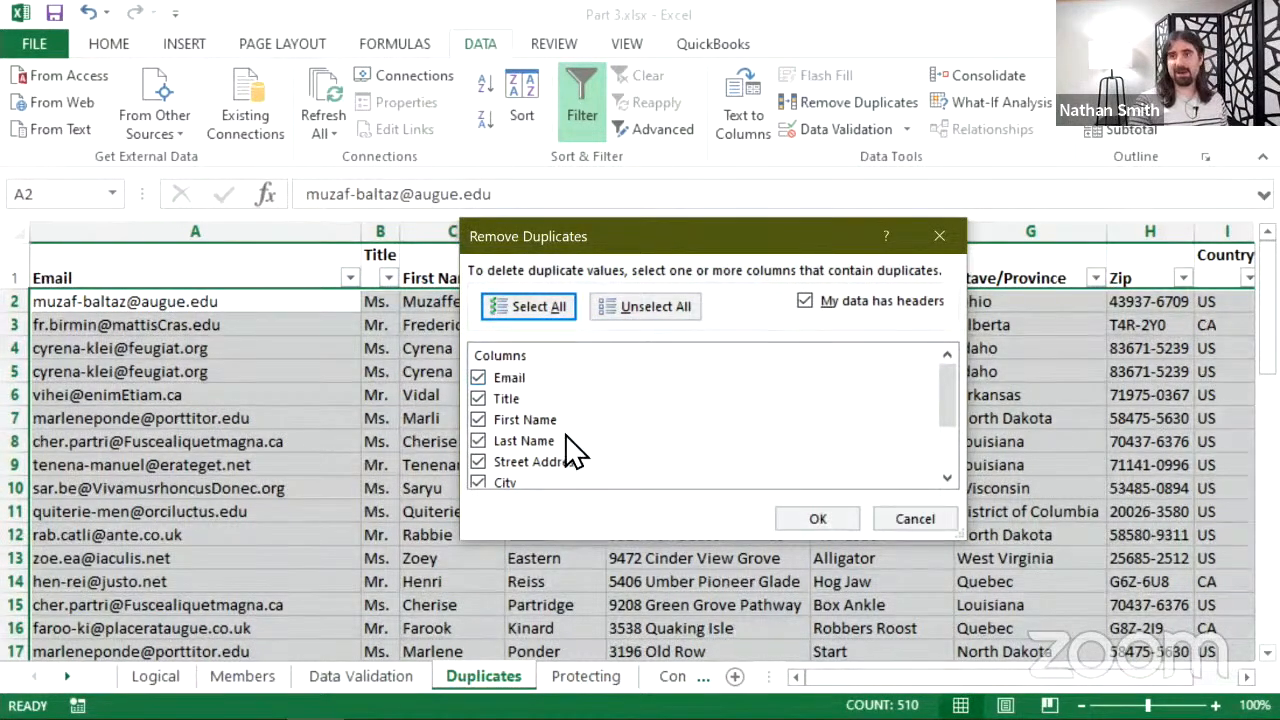
pyautogui.scroll(-2, 575, 452)
pyautogui.scroll(2, 560, 475)
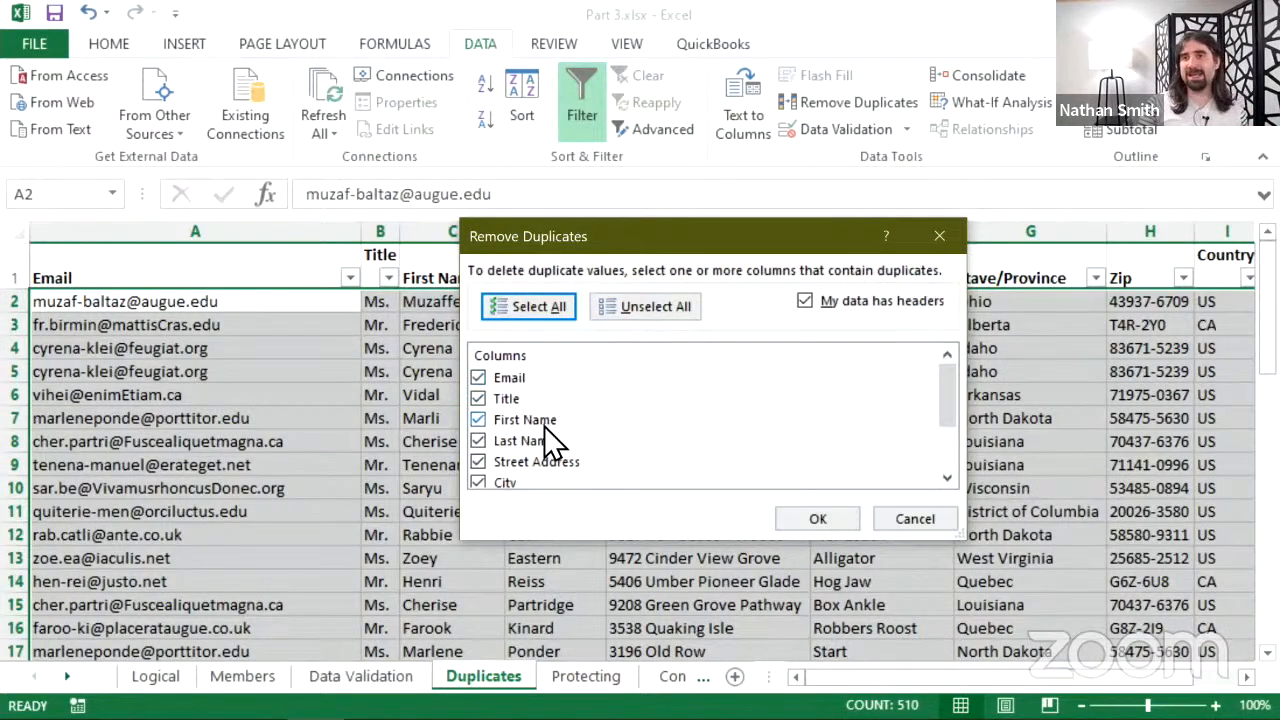
pyautogui.scroll(-2, 585, 395)
pyautogui.scroll(2, 568, 420)
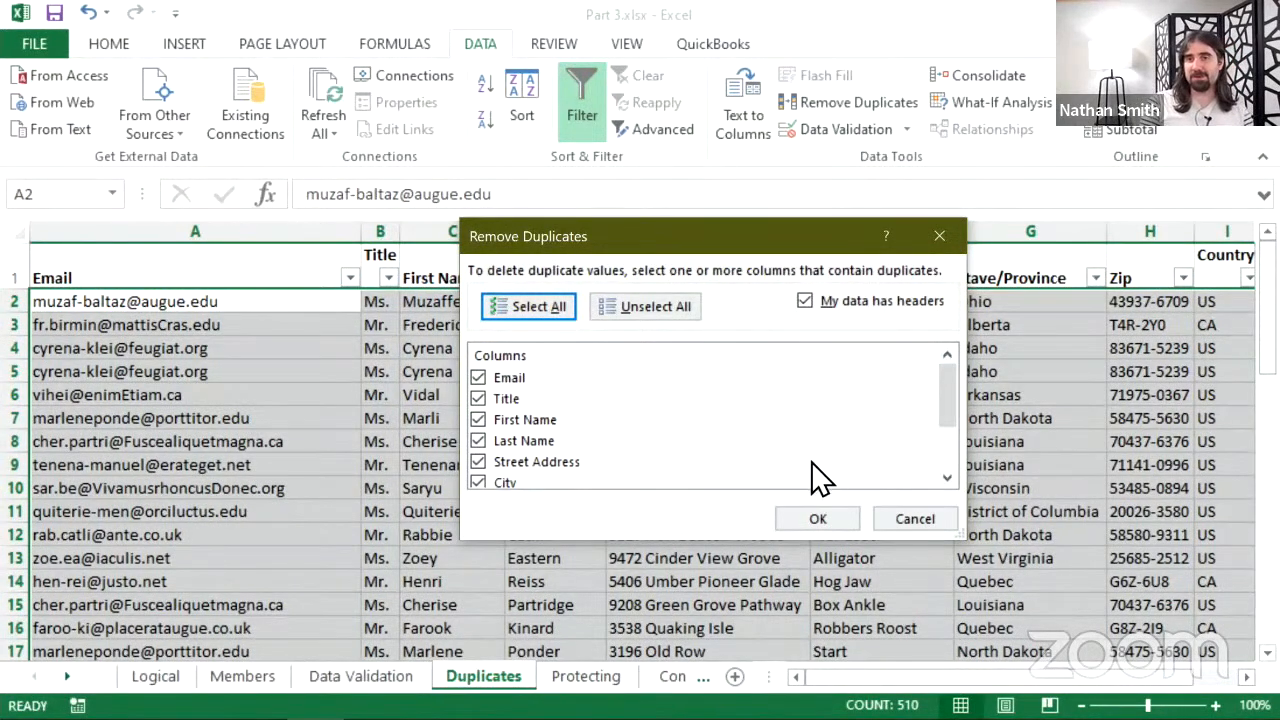
pyautogui.click(846, 520)
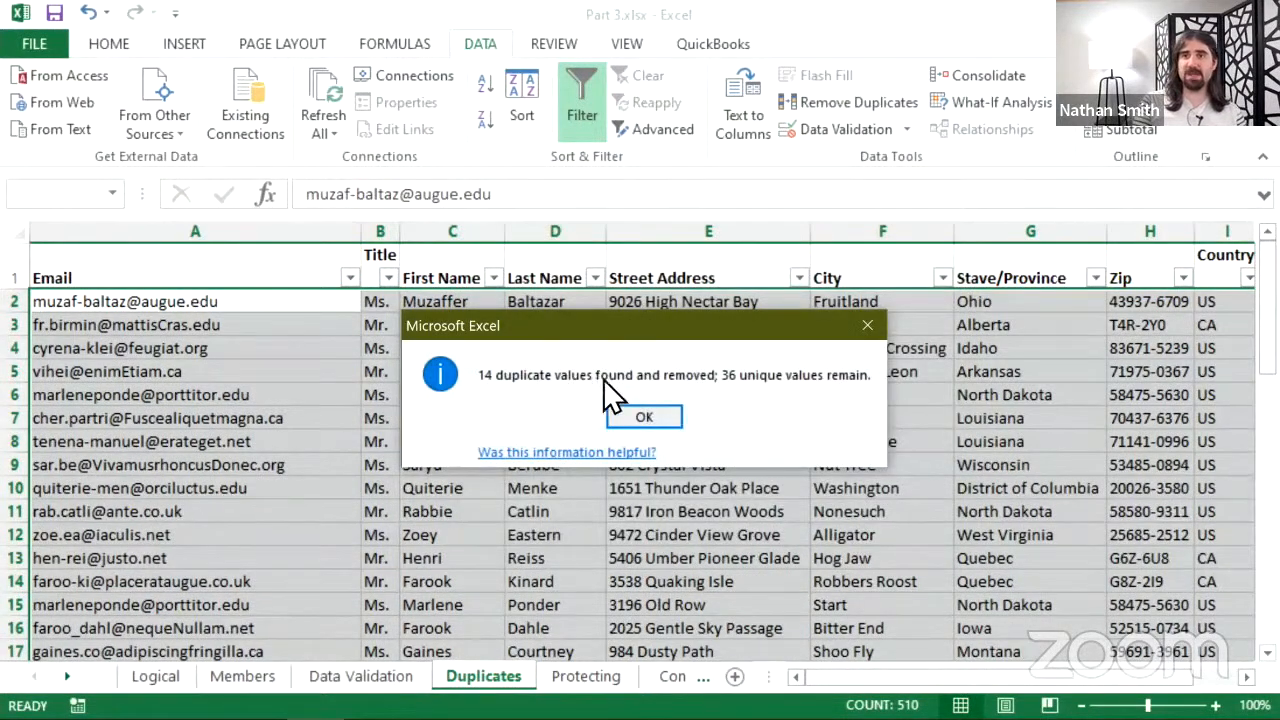
# - Dismiss the Remove Duplicates summary and review the 36 remaining contact rows
pyautogui.click(648, 418)
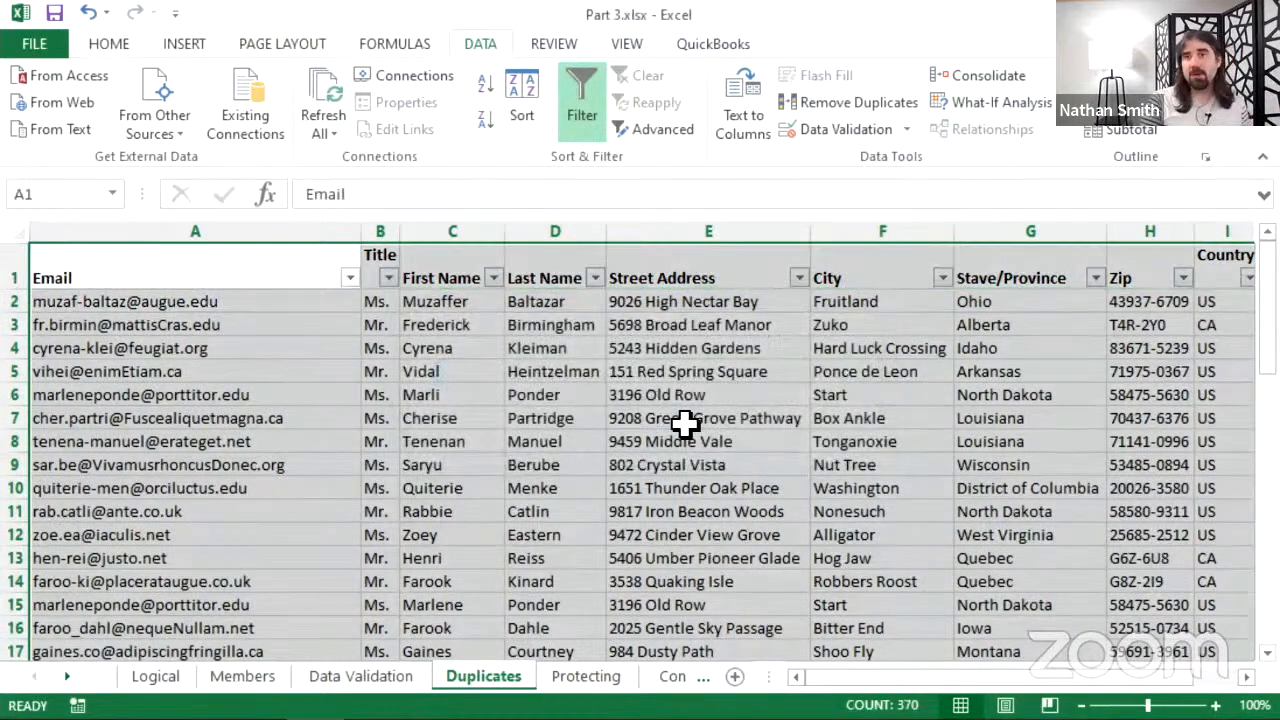
pyautogui.scroll(-9, 517, 374)
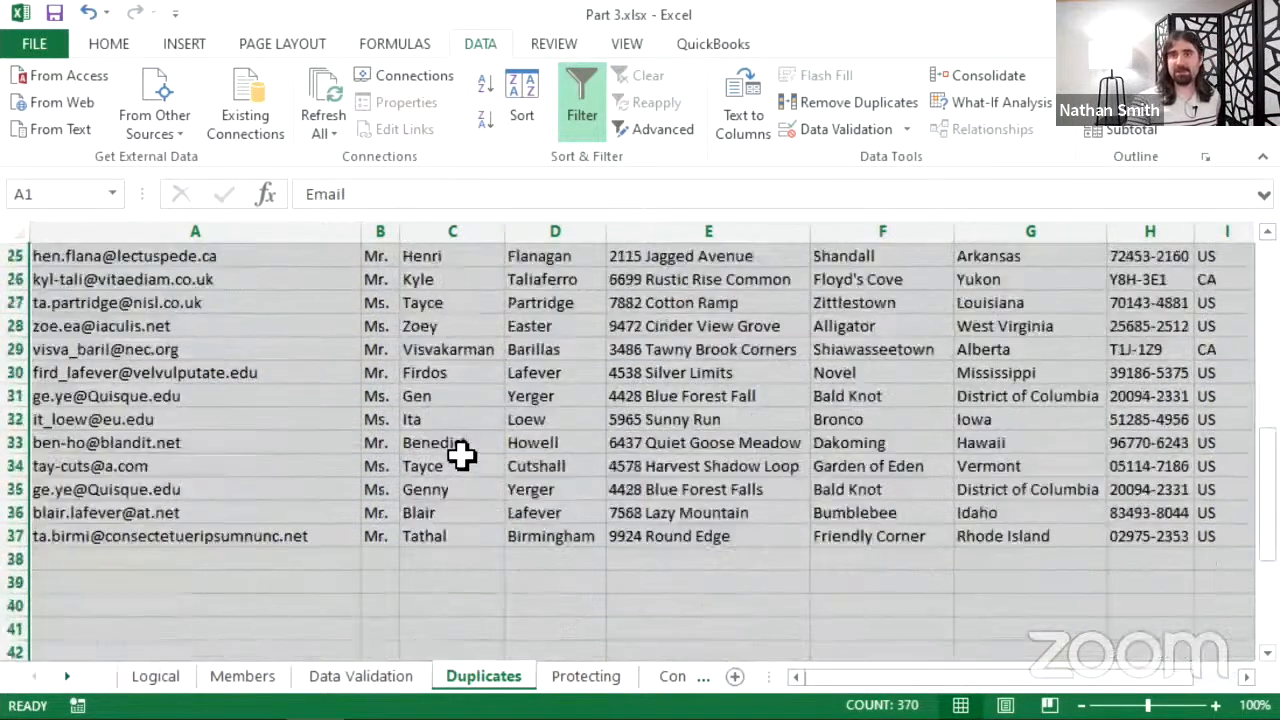
pyautogui.scroll(-5, 155, 503)
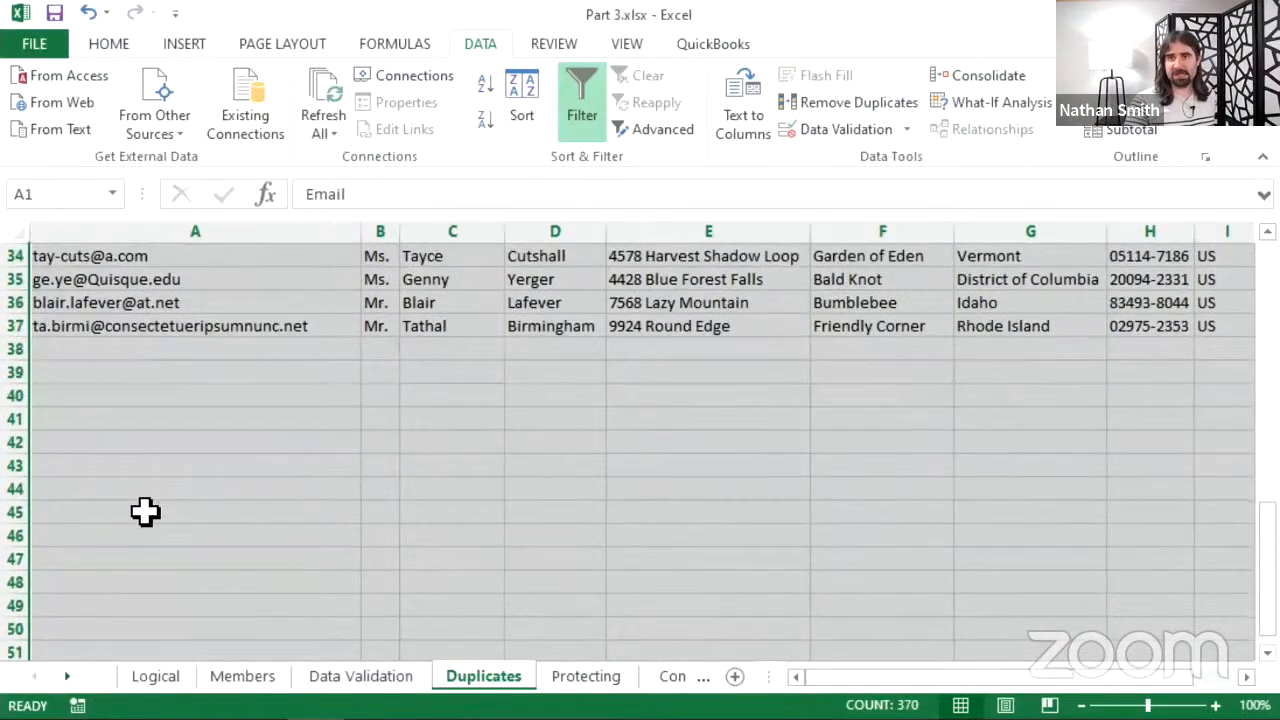
pyautogui.scroll(11, 147, 511)
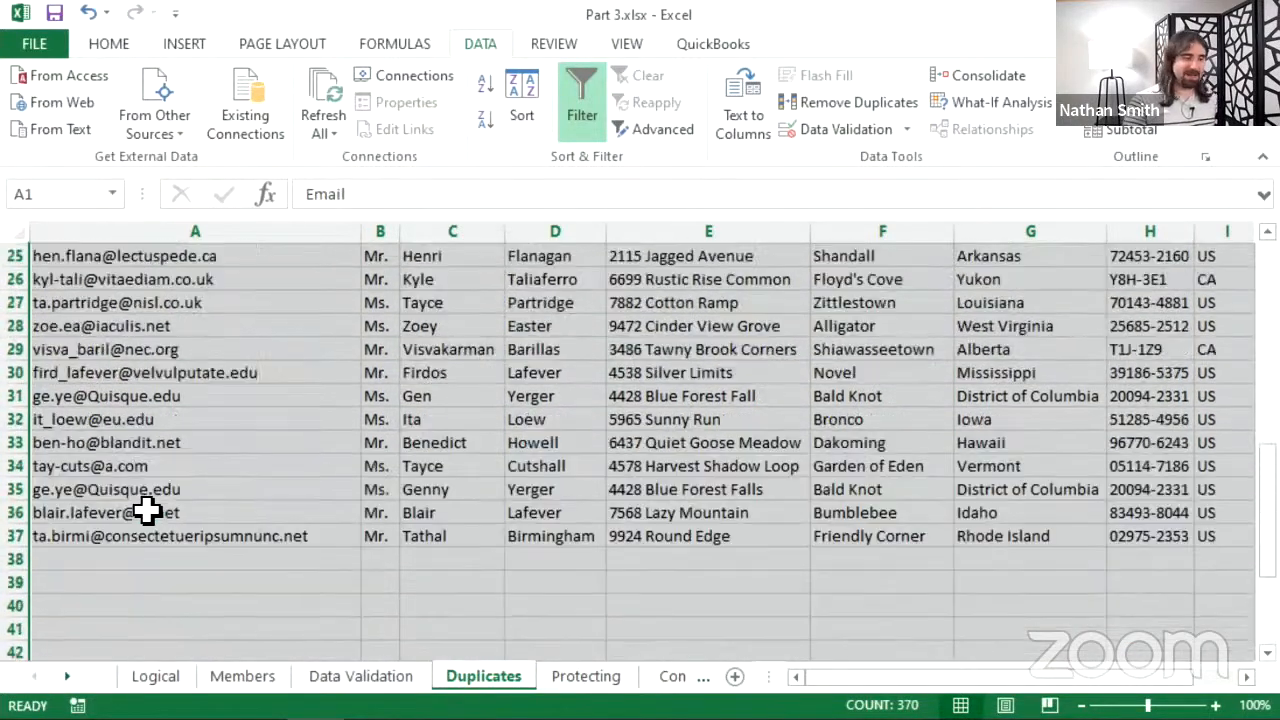
pyautogui.scroll(2, 158, 479)
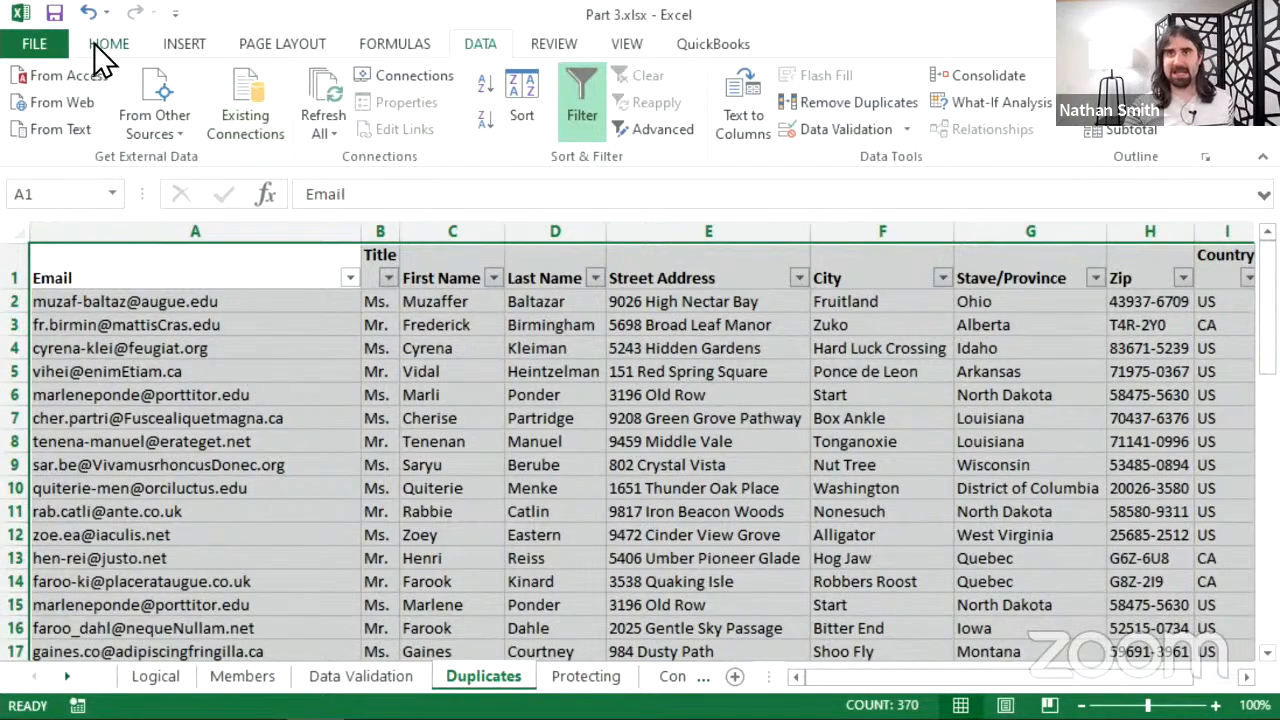
# - Undo the duplicate removal to restore the full contact table
pyautogui.click(91, 6)
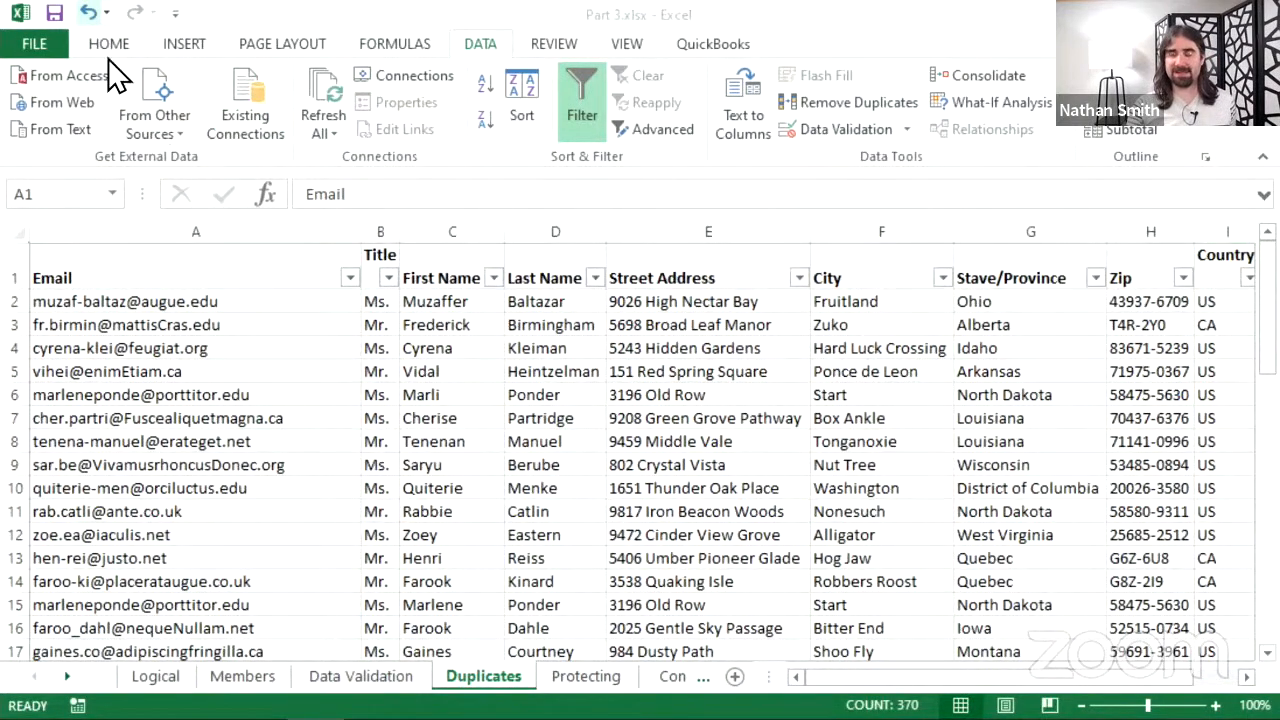
pyautogui.scroll(-11, 237, 363)
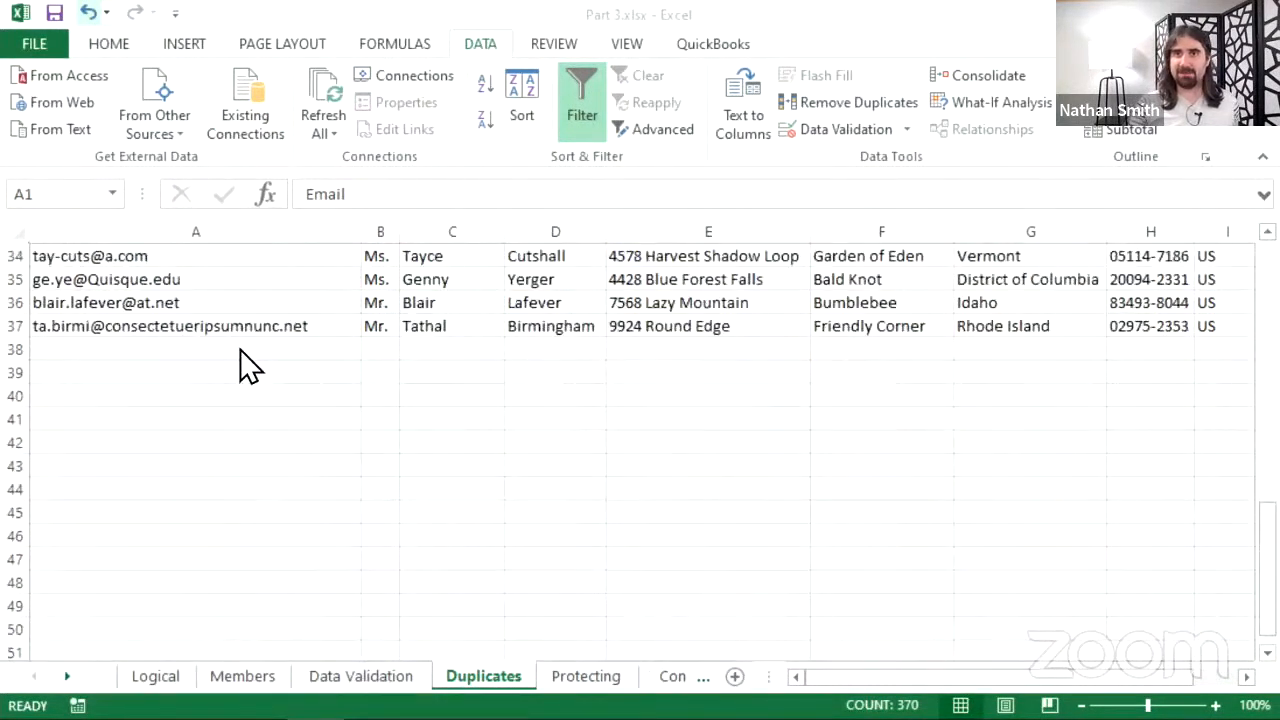
pyautogui.scroll(1, 246, 366)
pyautogui.scroll(1, 246, 355)
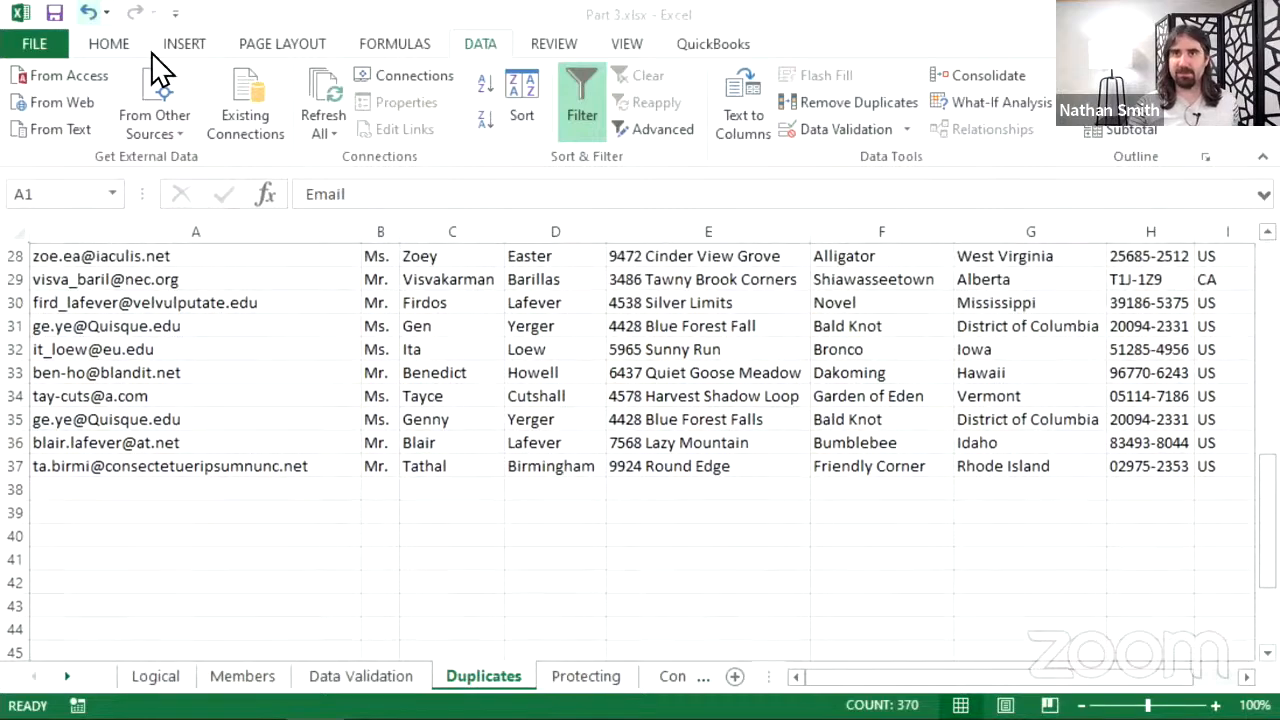
pyautogui.click(96, 15)
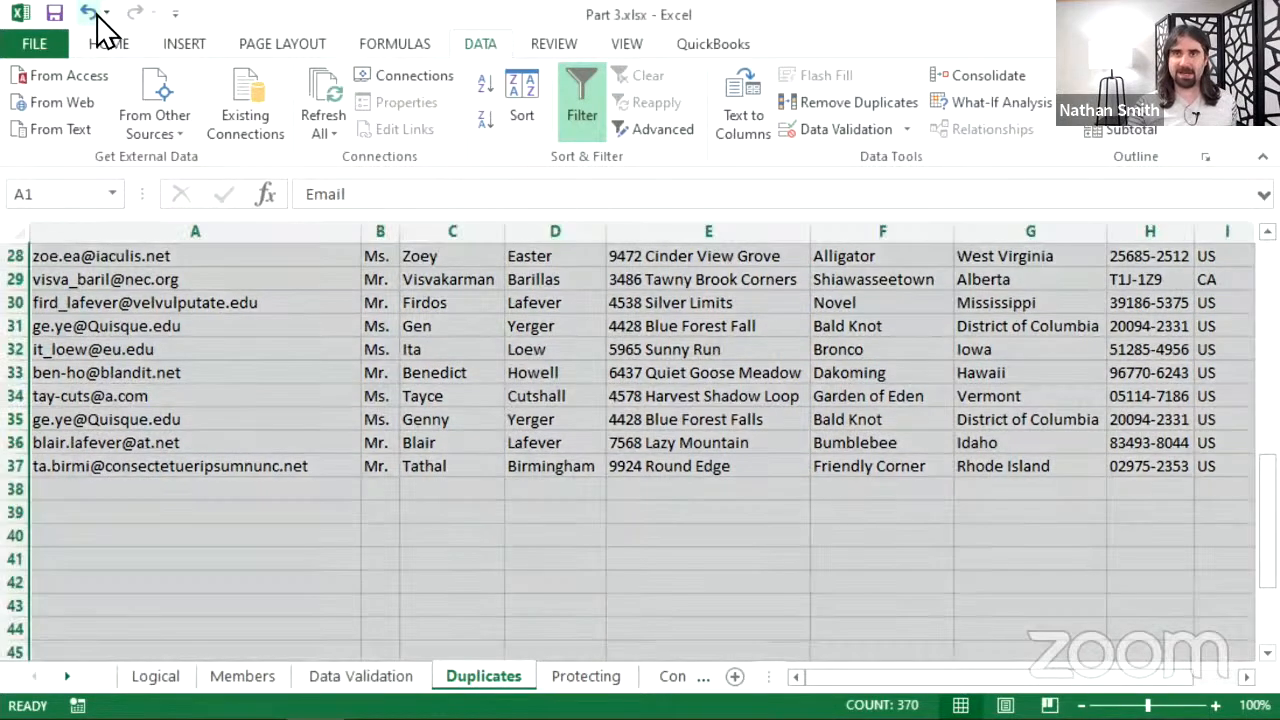
pyautogui.click(92, 13)
pyautogui.scroll(-7, 135, 332)
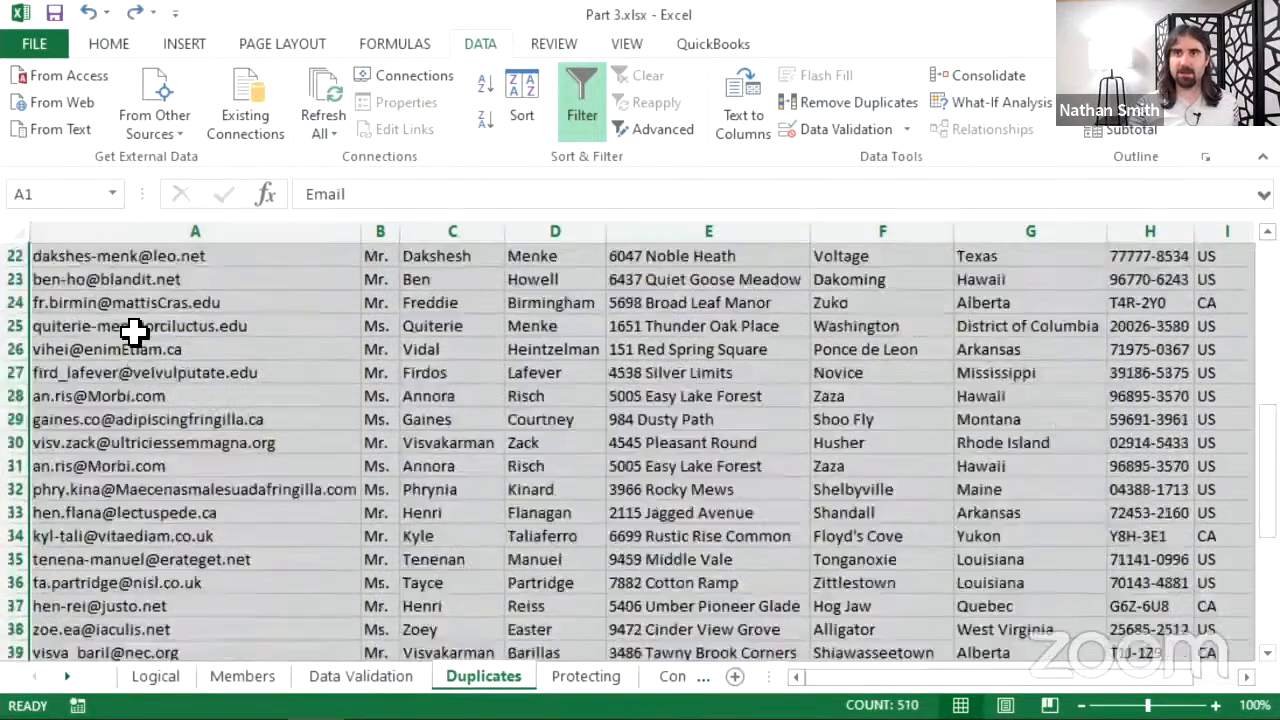
pyautogui.scroll(-7, 135, 332)
pyautogui.scroll(9, 145, 398)
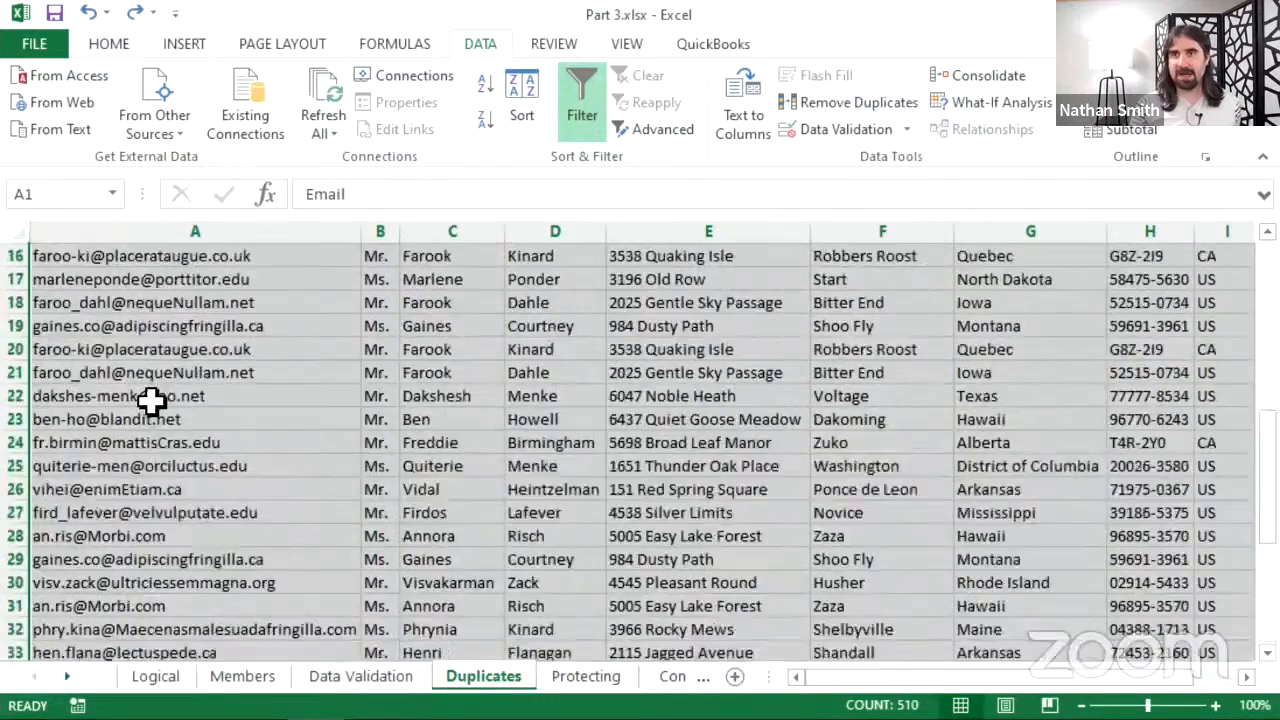
pyautogui.scroll(5, 150, 400)
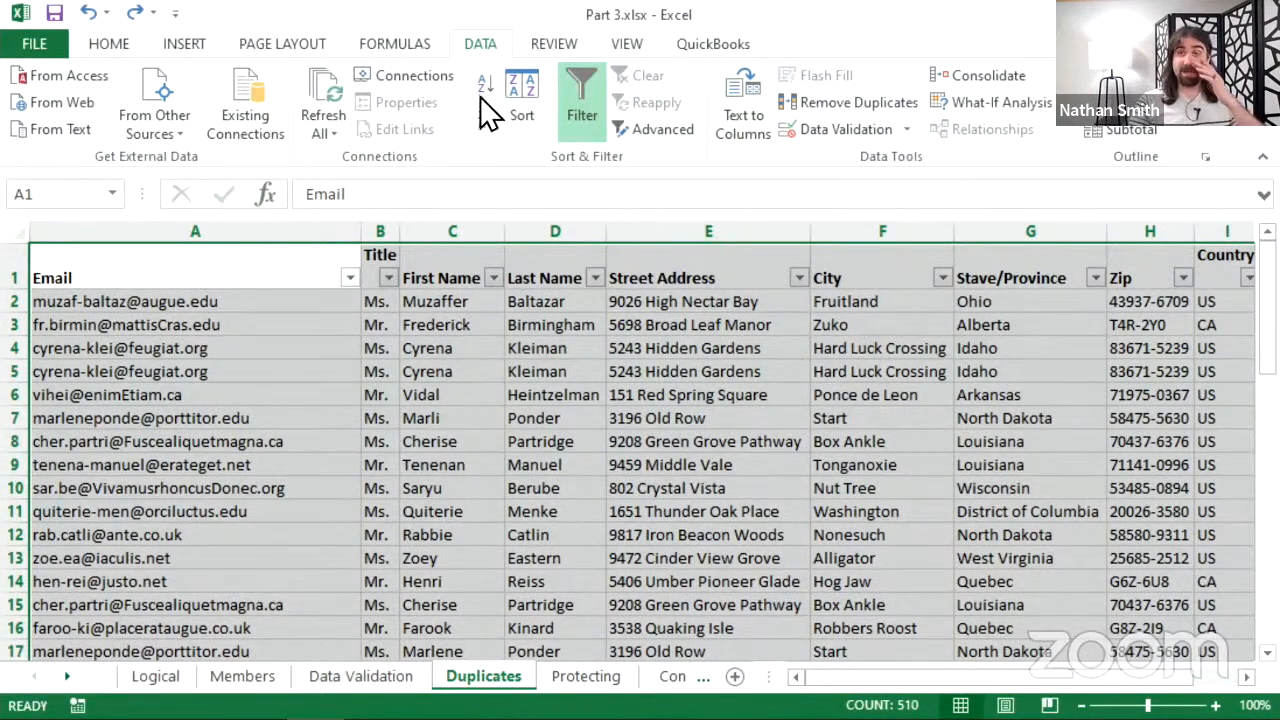
pyautogui.click(140, 14)
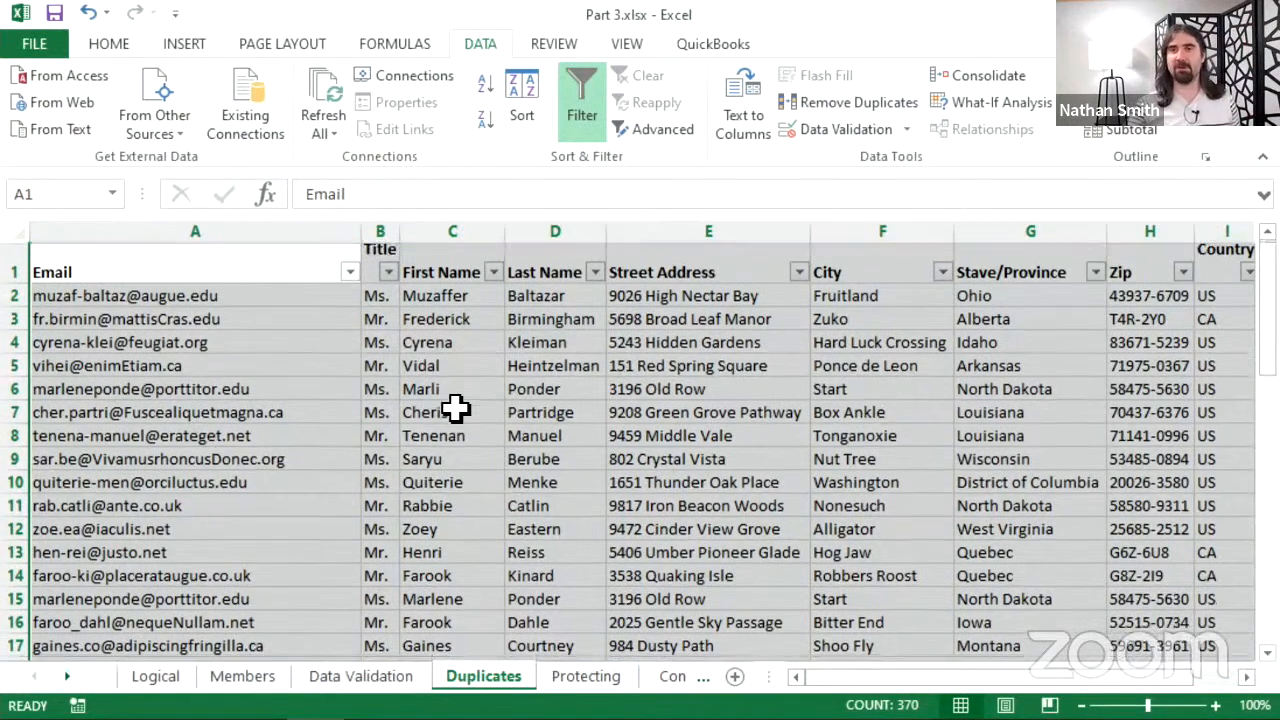
pyautogui.scroll(-10, 457, 412)
pyautogui.scroll(10, 457, 412)
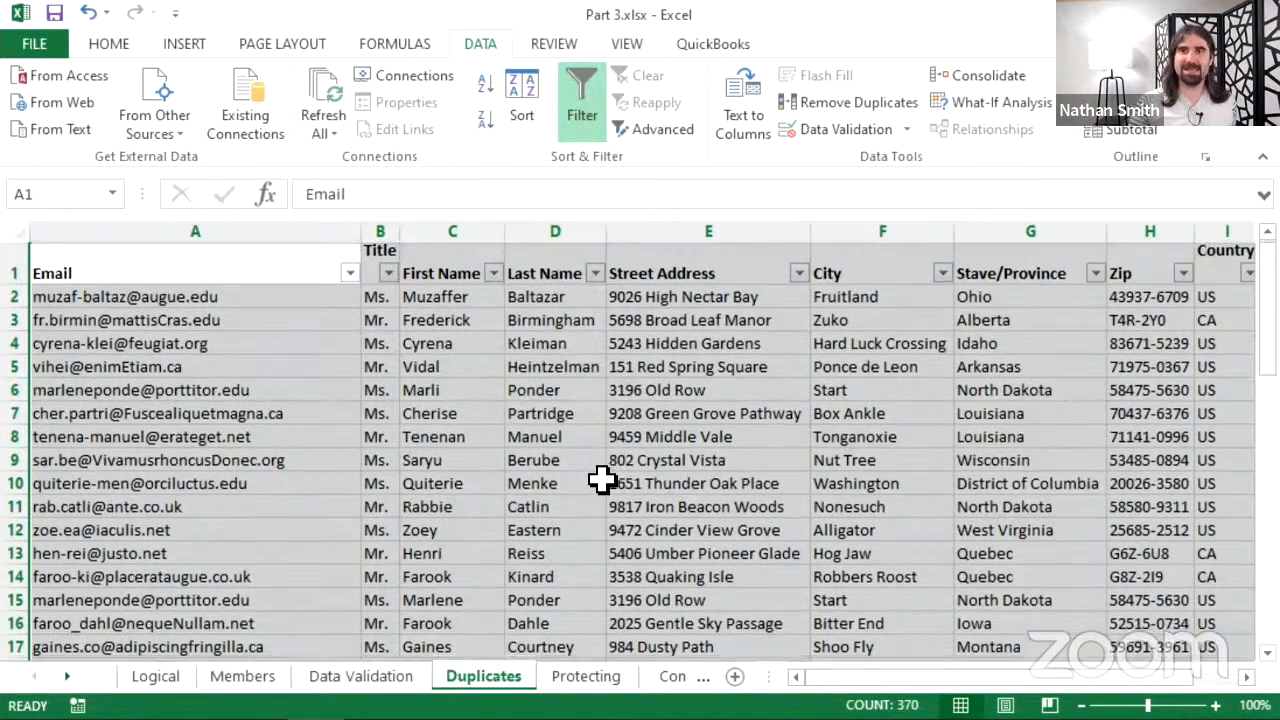
pyautogui.scroll(-4, 605, 487)
pyautogui.scroll(-3, 601, 477)
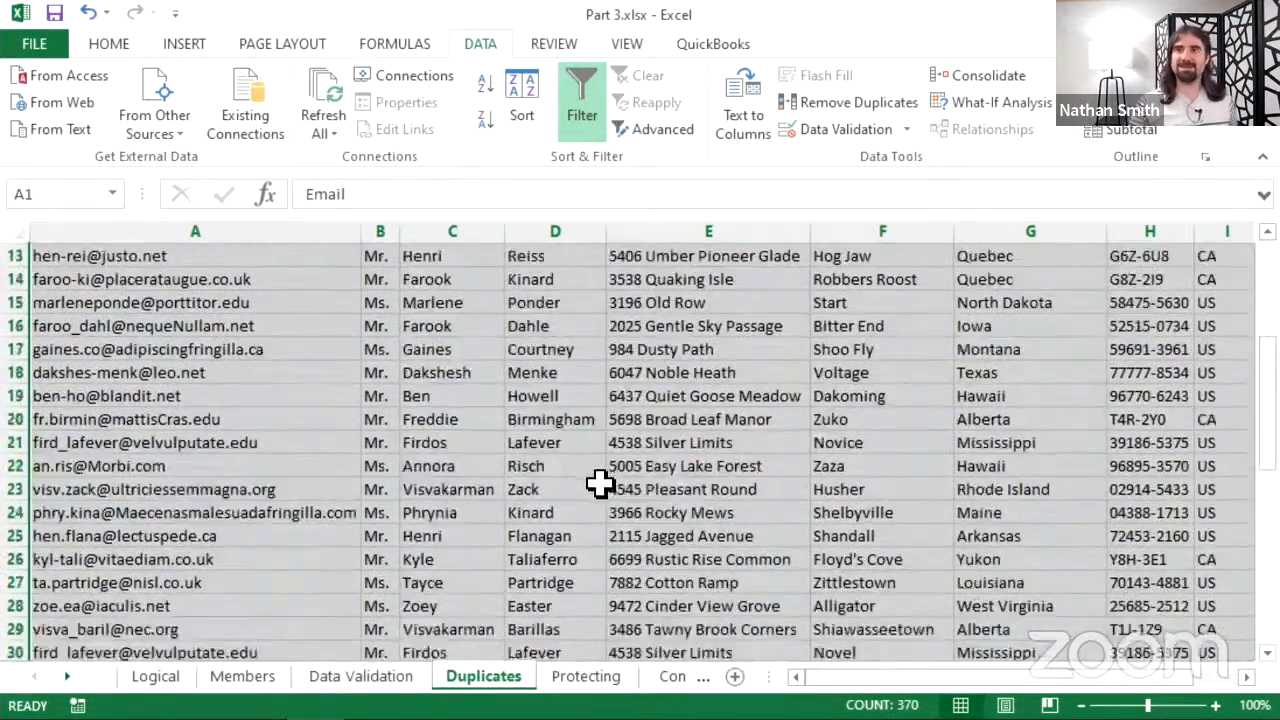
pyautogui.scroll(-1, 592, 501)
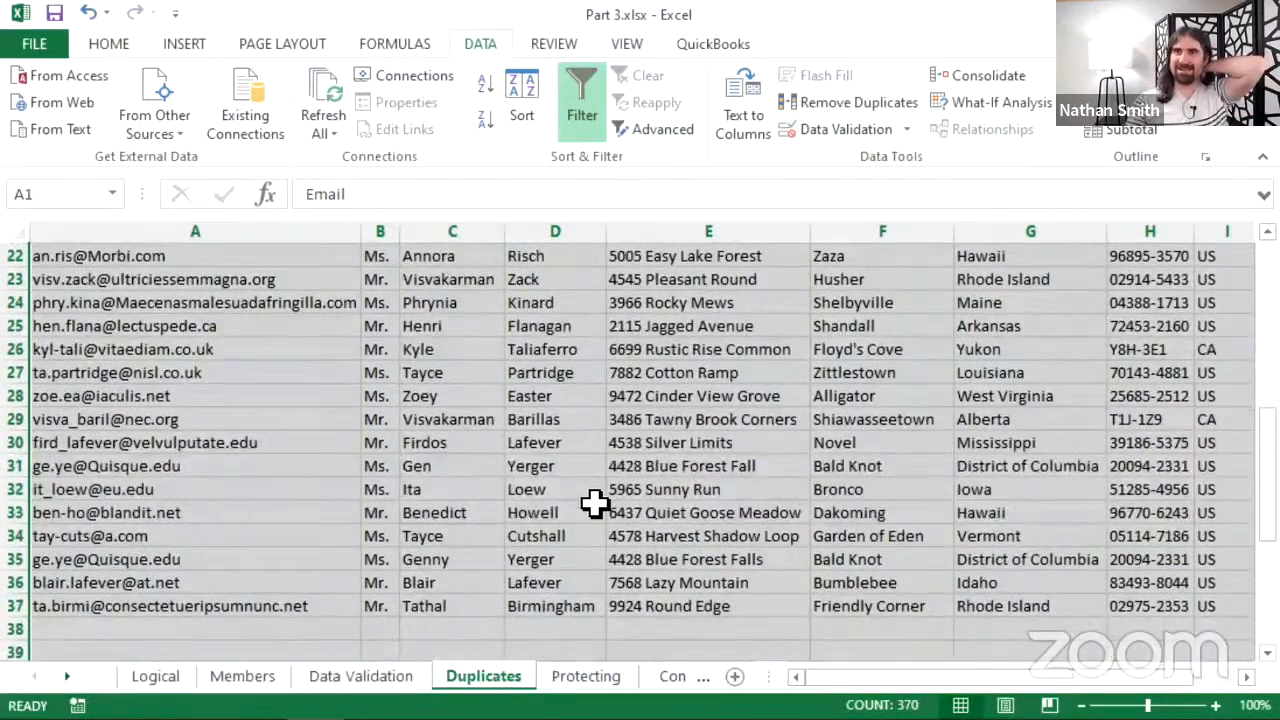
pyautogui.scroll(7, 594, 500)
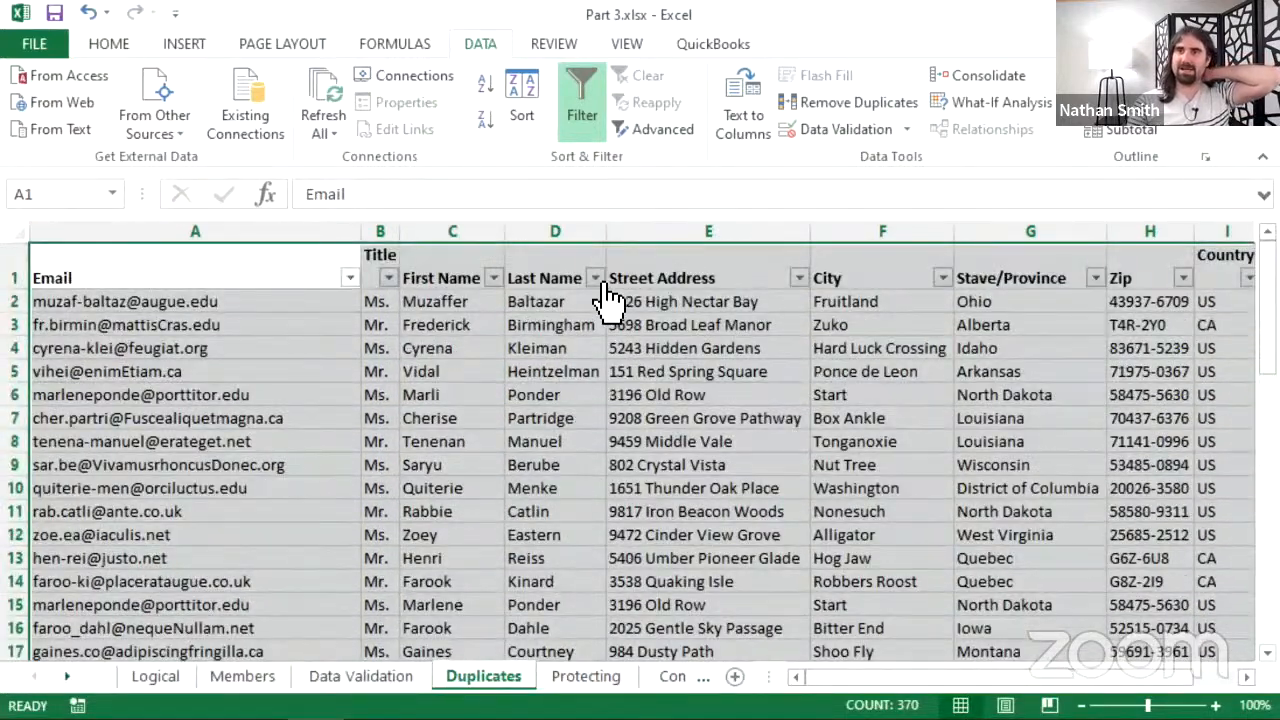
# - Sort the contacts by Last Name A to Z, grouping near-duplicates like the Birmingham records
pyautogui.click(595, 278)
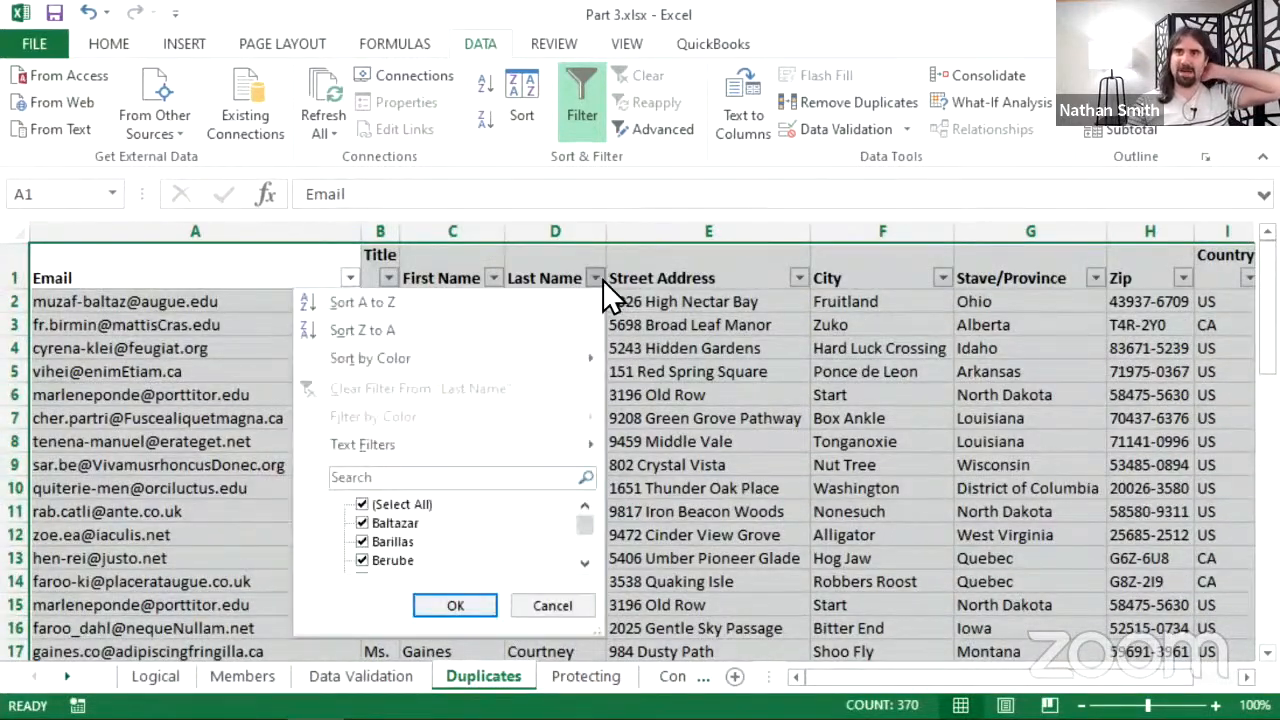
pyautogui.click(539, 300)
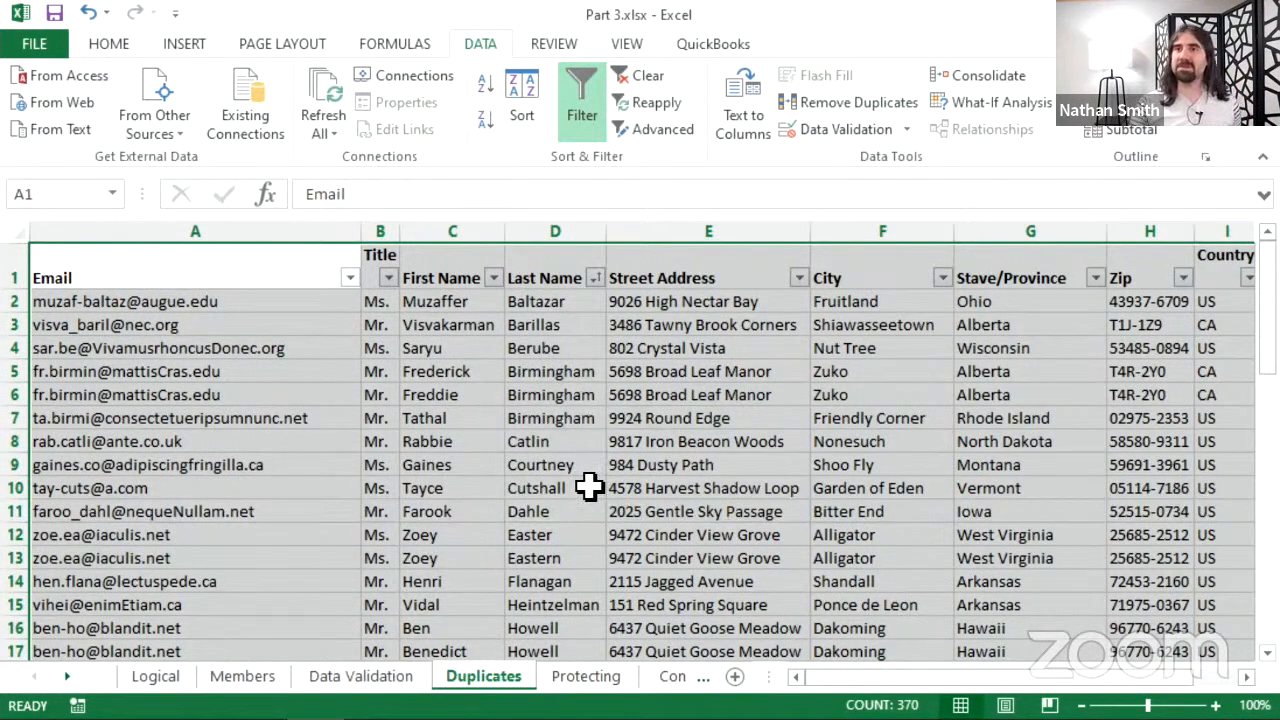
pyautogui.scroll(-1, 558, 450)
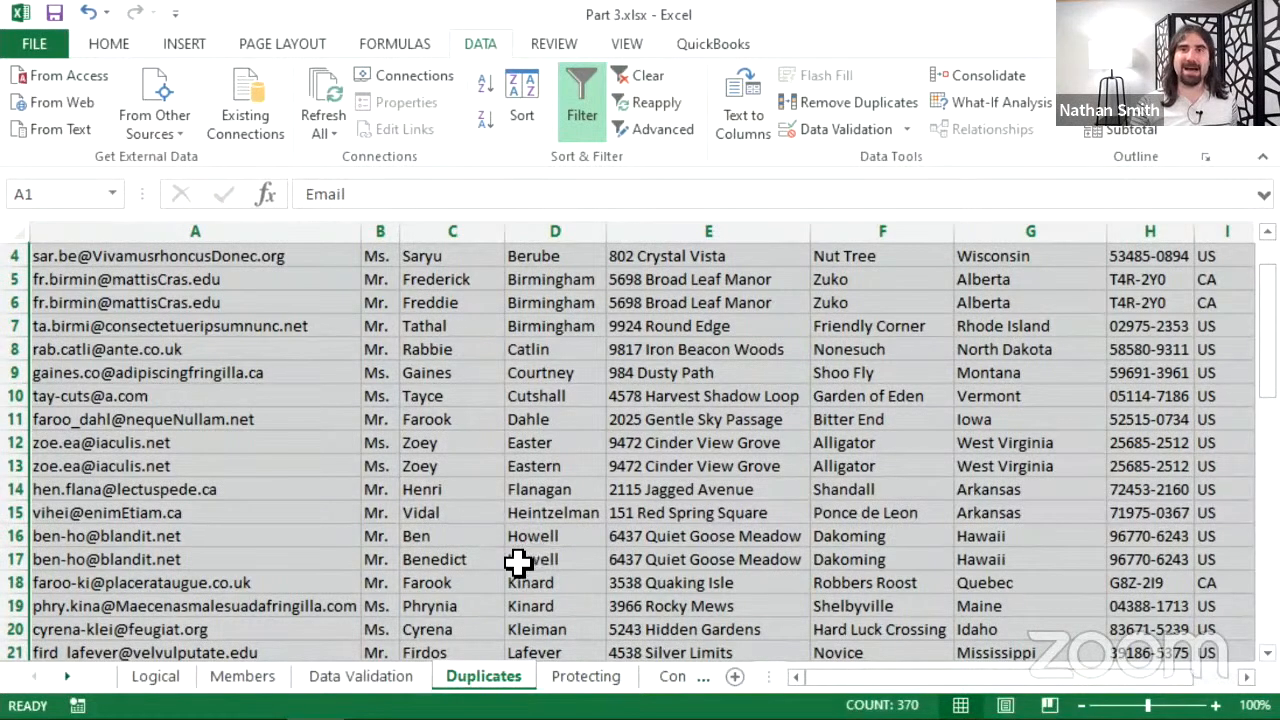
pyautogui.scroll(1, 392, 452)
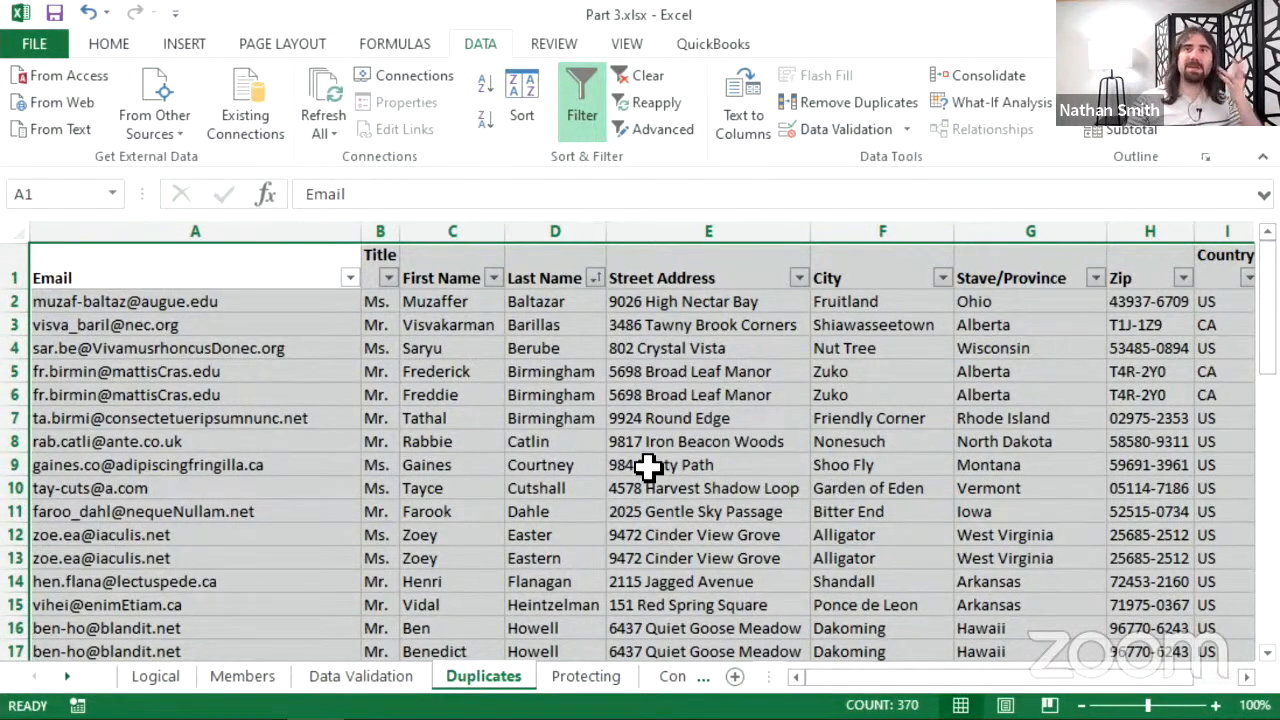
pyautogui.scroll(-3, 657, 460)
pyautogui.scroll(-5, 661, 455)
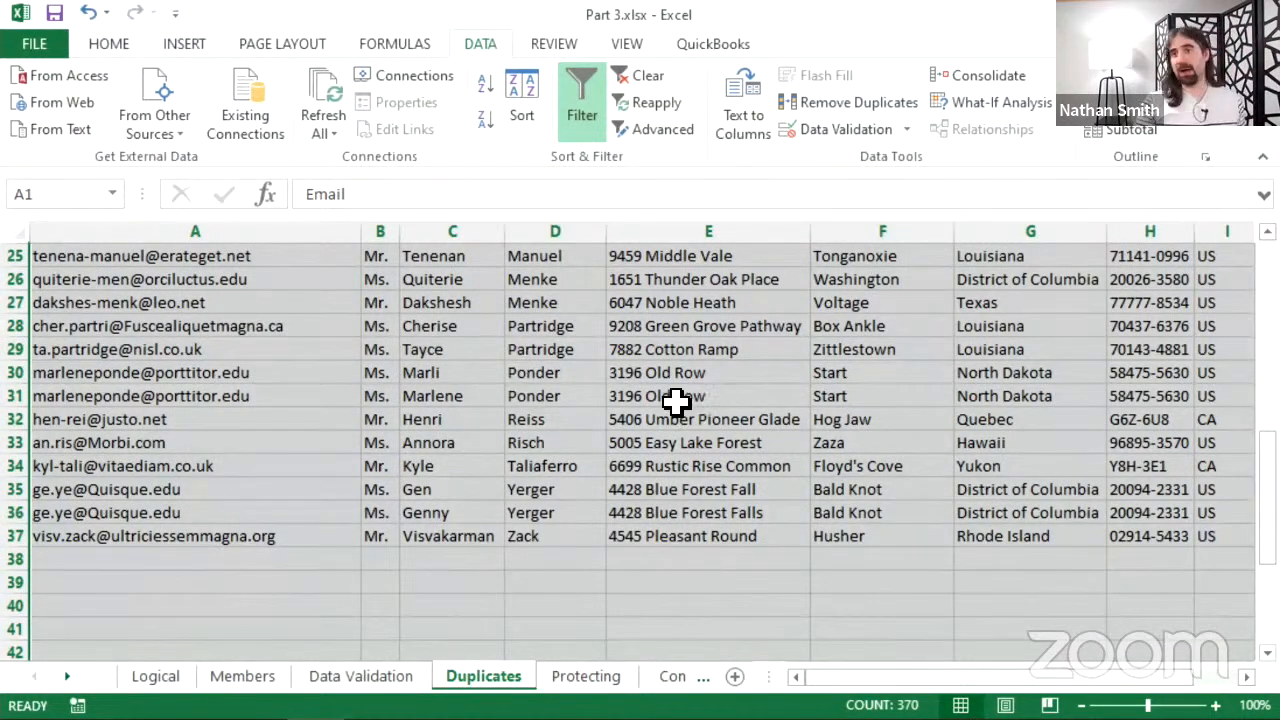
pyautogui.scroll(8, 706, 330)
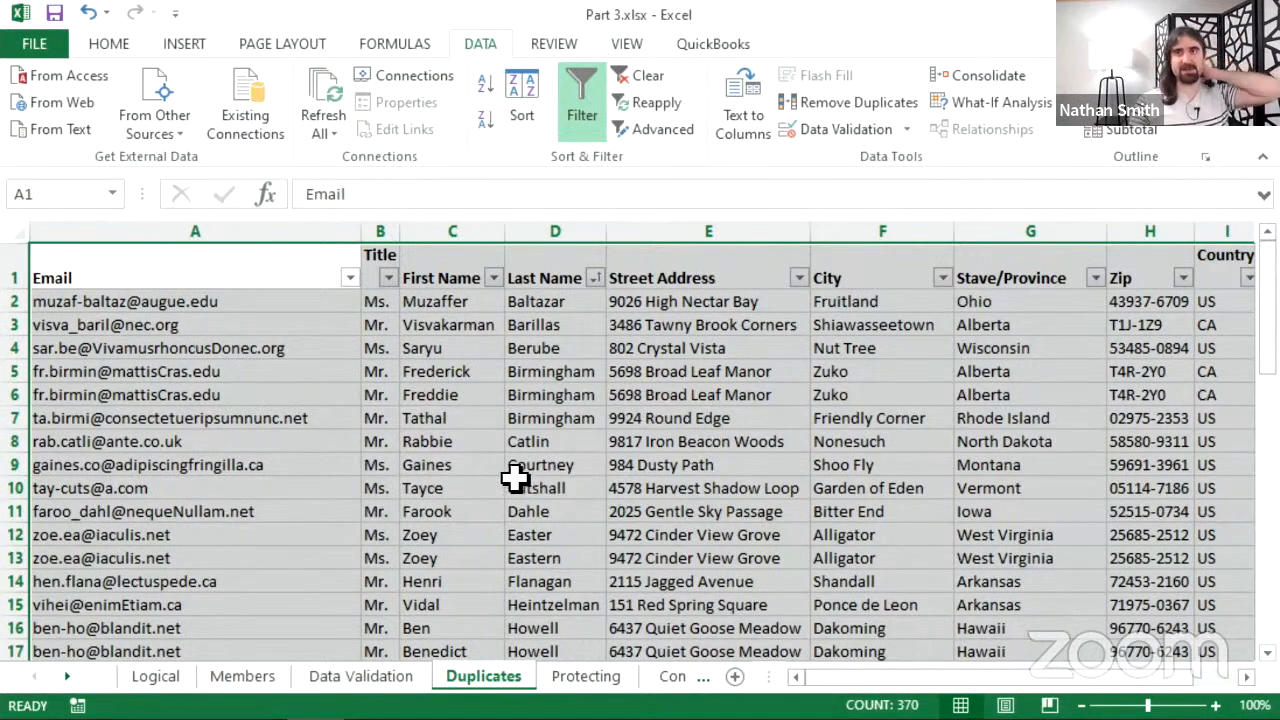
pyautogui.scroll(-1, 515, 480)
pyautogui.scroll(3, 515, 489)
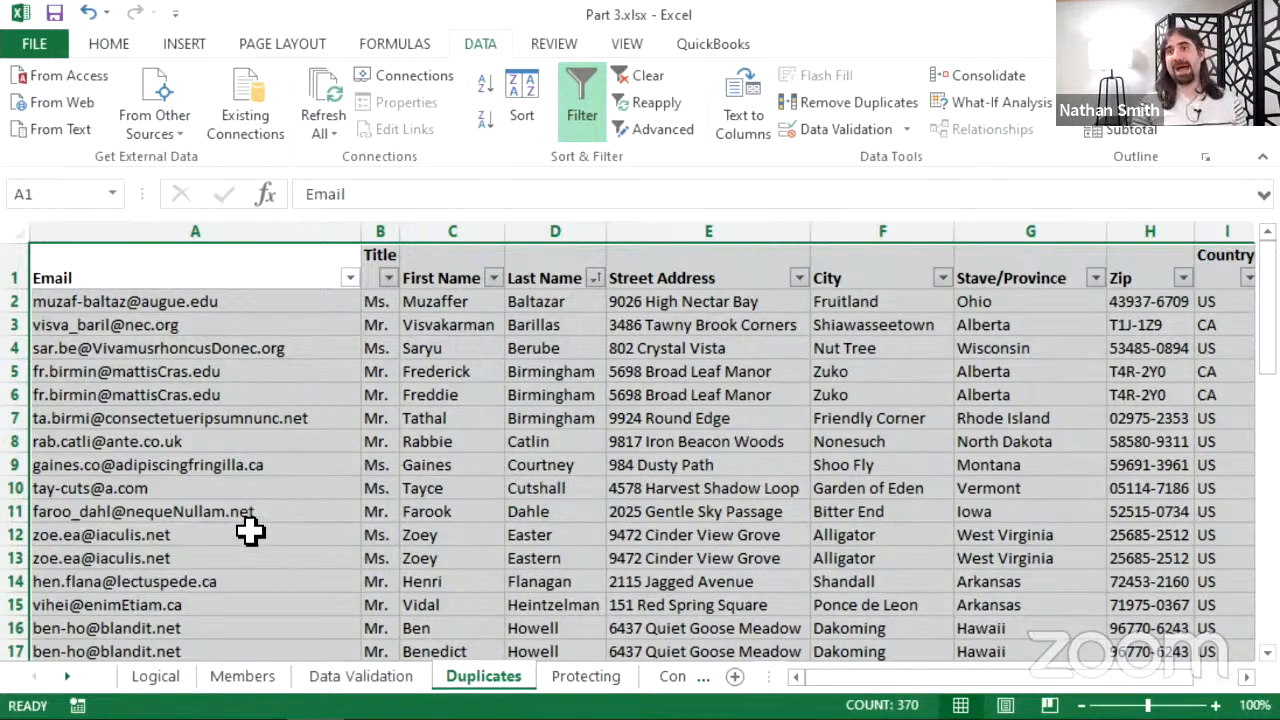
pyautogui.scroll(-1, 220, 467)
pyautogui.scroll(-2, 220, 467)
pyautogui.scroll(2, 223, 480)
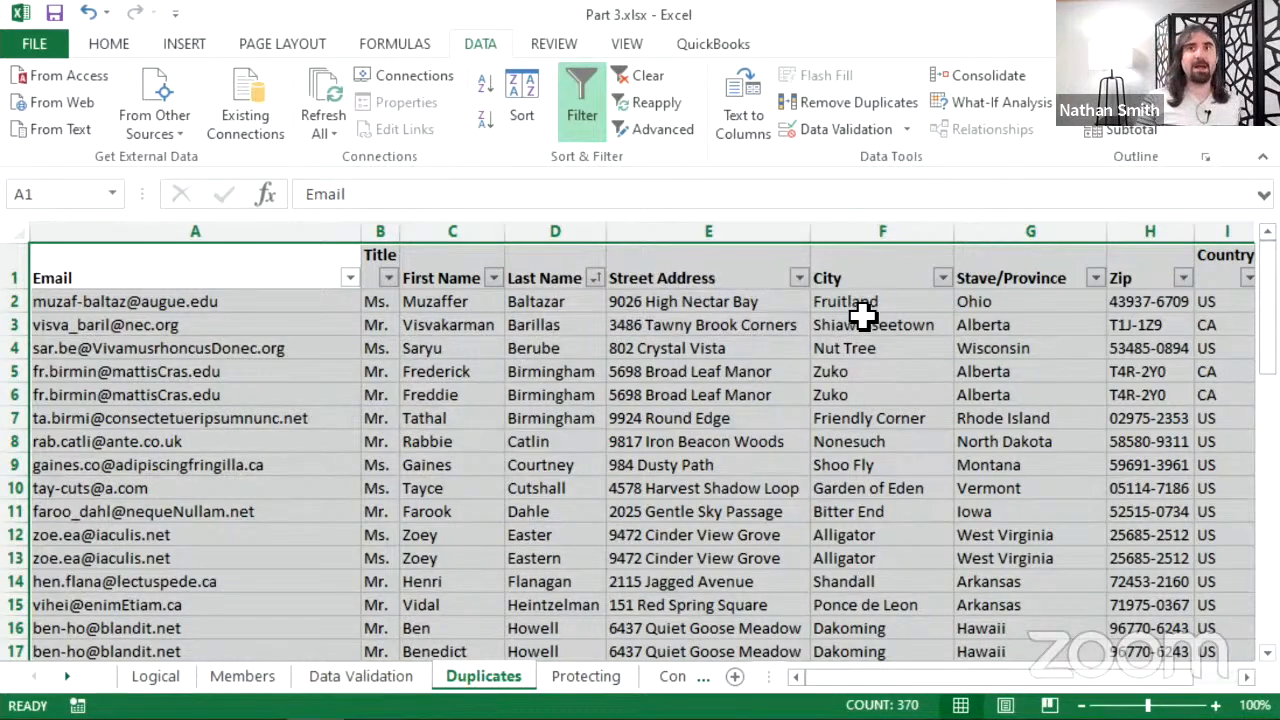
# - Remove duplicates checking only the Email column, deleting 19 duplicate records and leaving 31 contacts
pyautogui.click(868, 106)
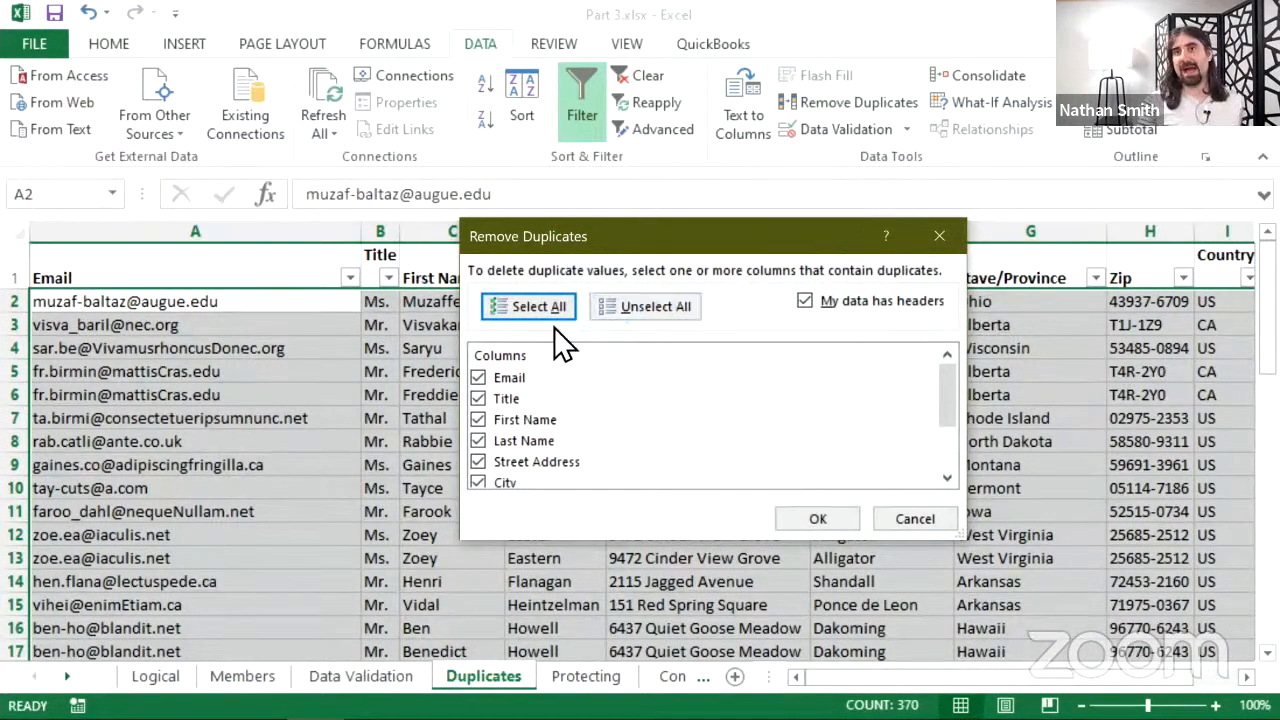
pyautogui.click(627, 298)
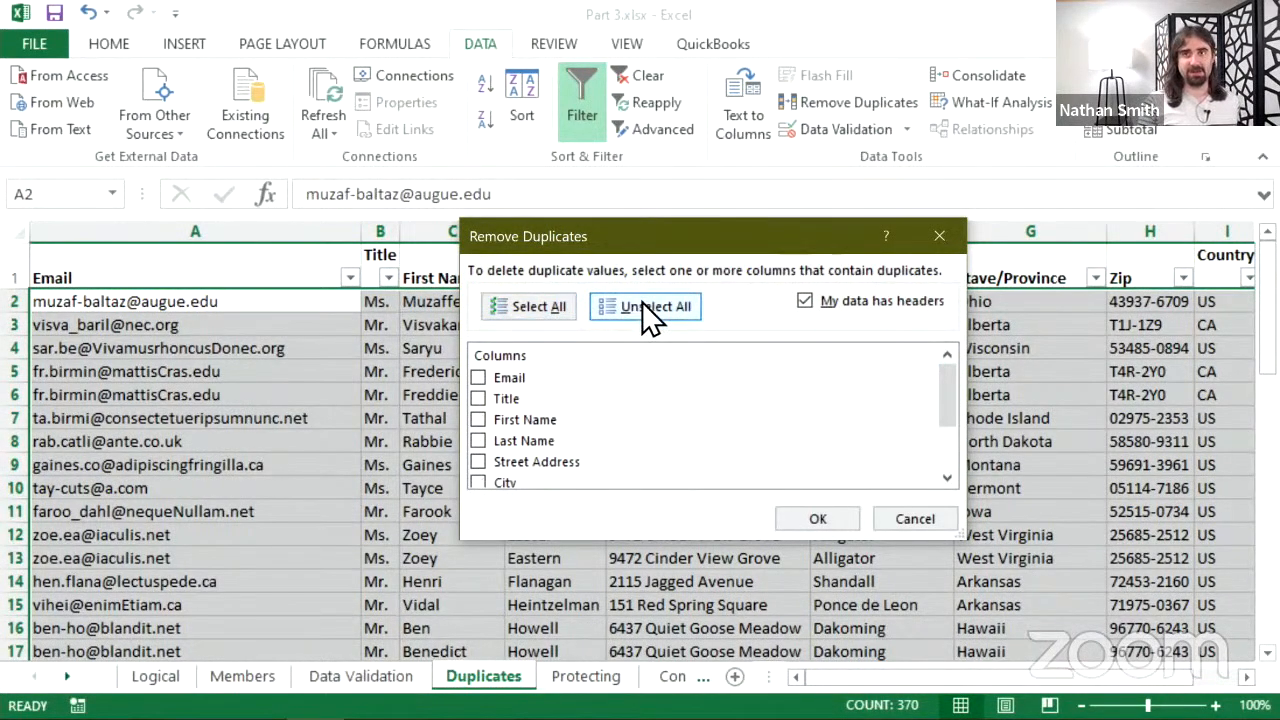
pyautogui.click(479, 379)
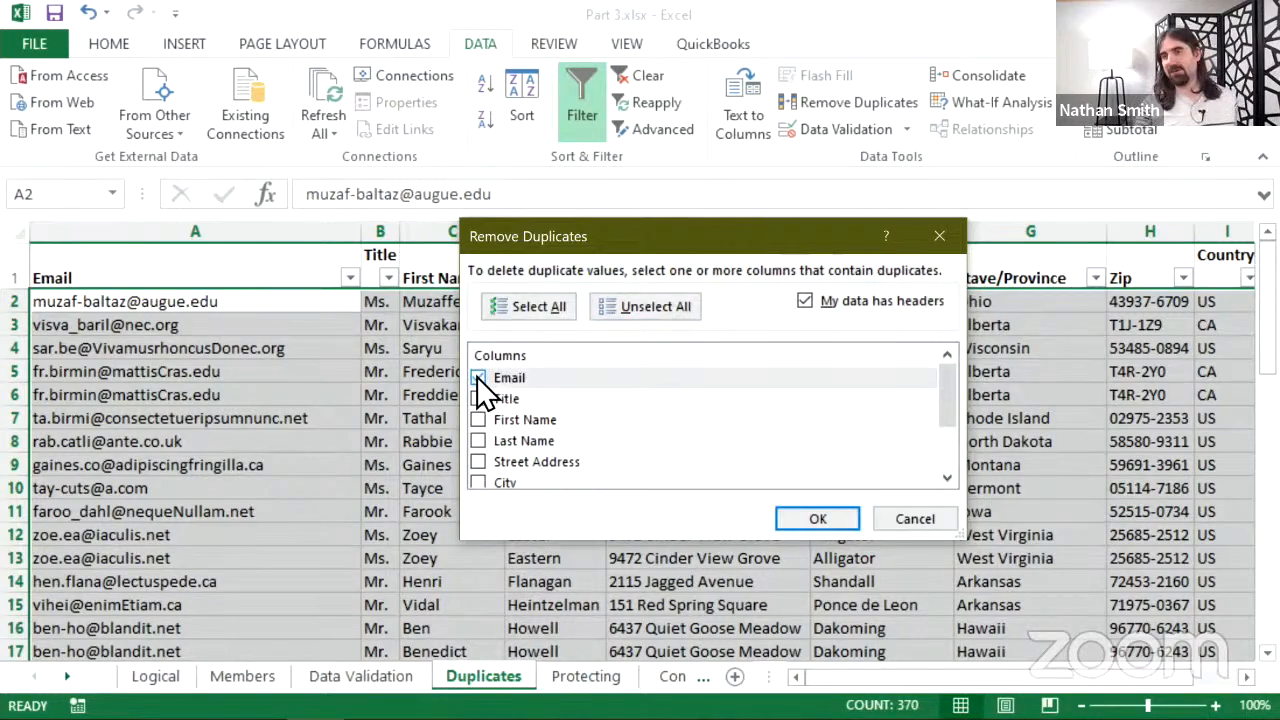
pyautogui.click(794, 515)
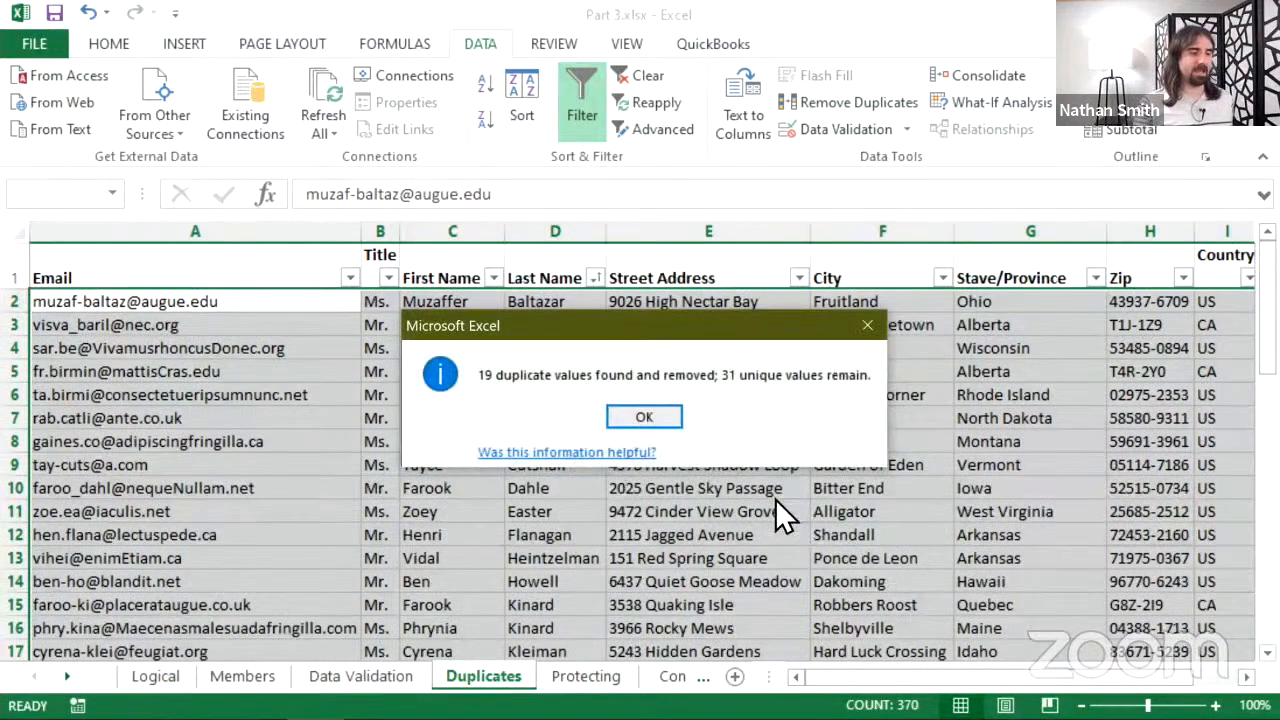
pyautogui.click(646, 428)
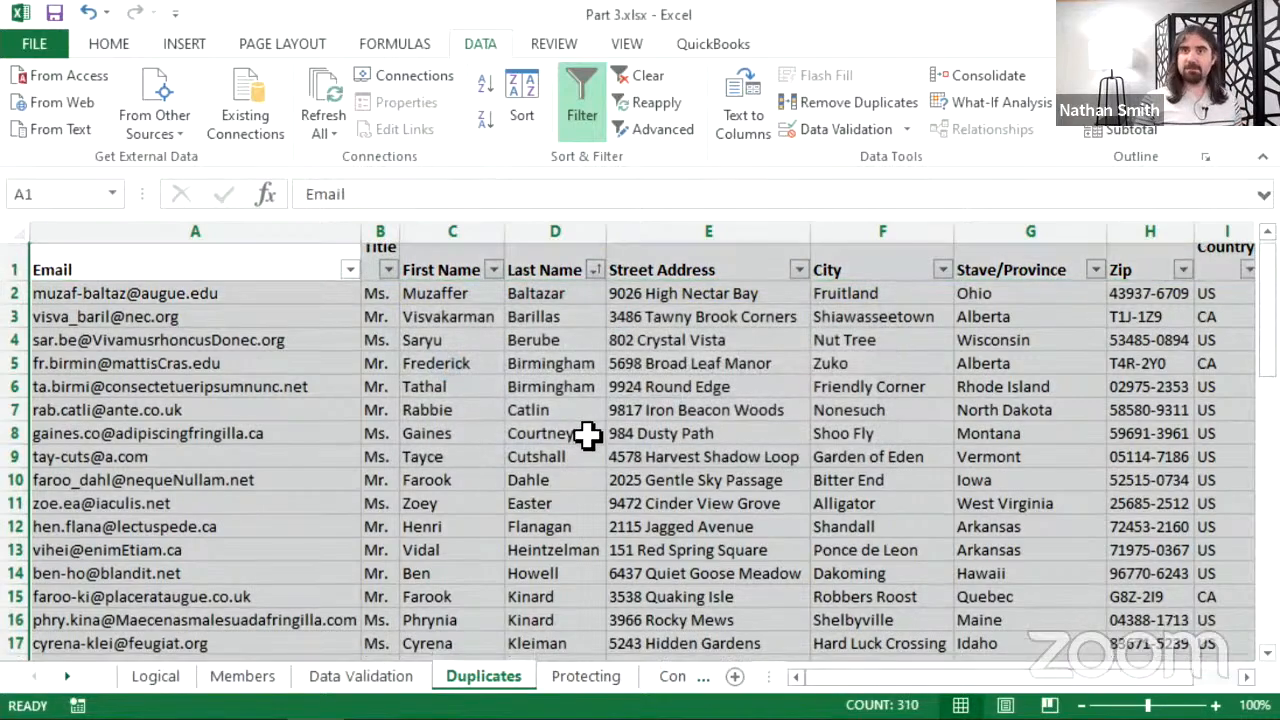
pyautogui.scroll(-9, 587, 435)
pyautogui.scroll(7, 587, 435)
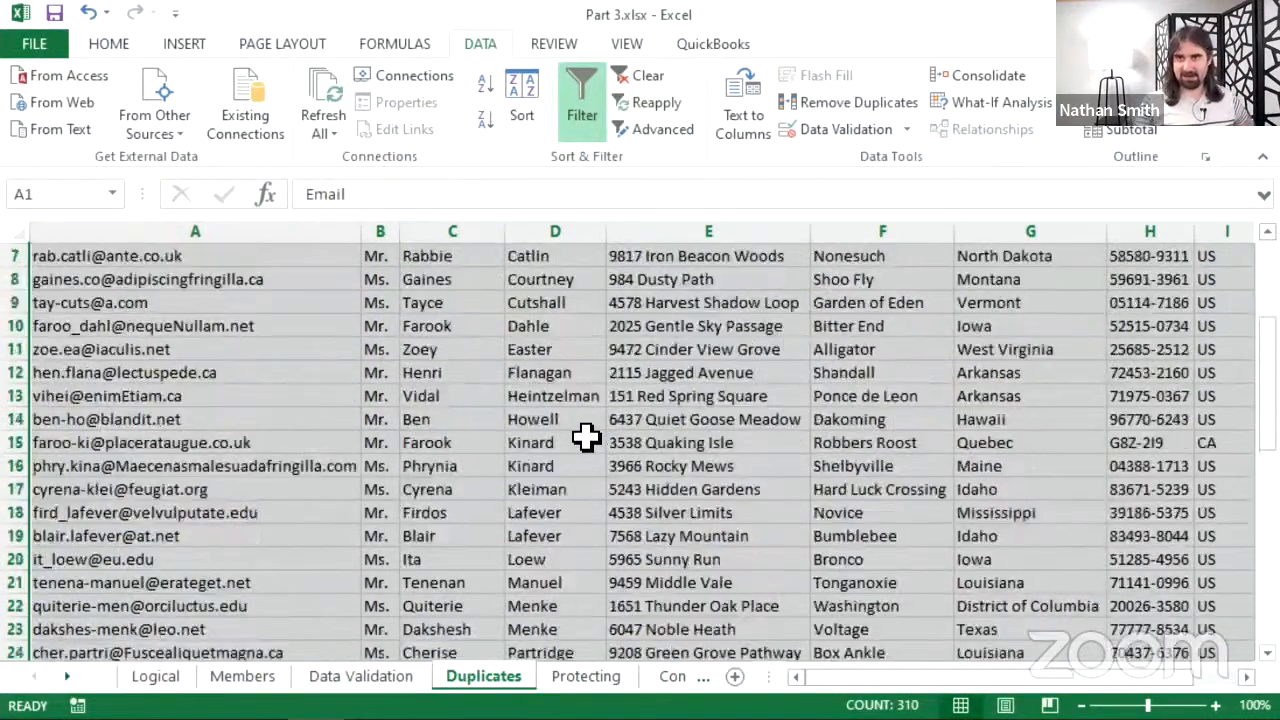
pyautogui.scroll(1, 590, 430)
pyautogui.scroll(1, 580, 430)
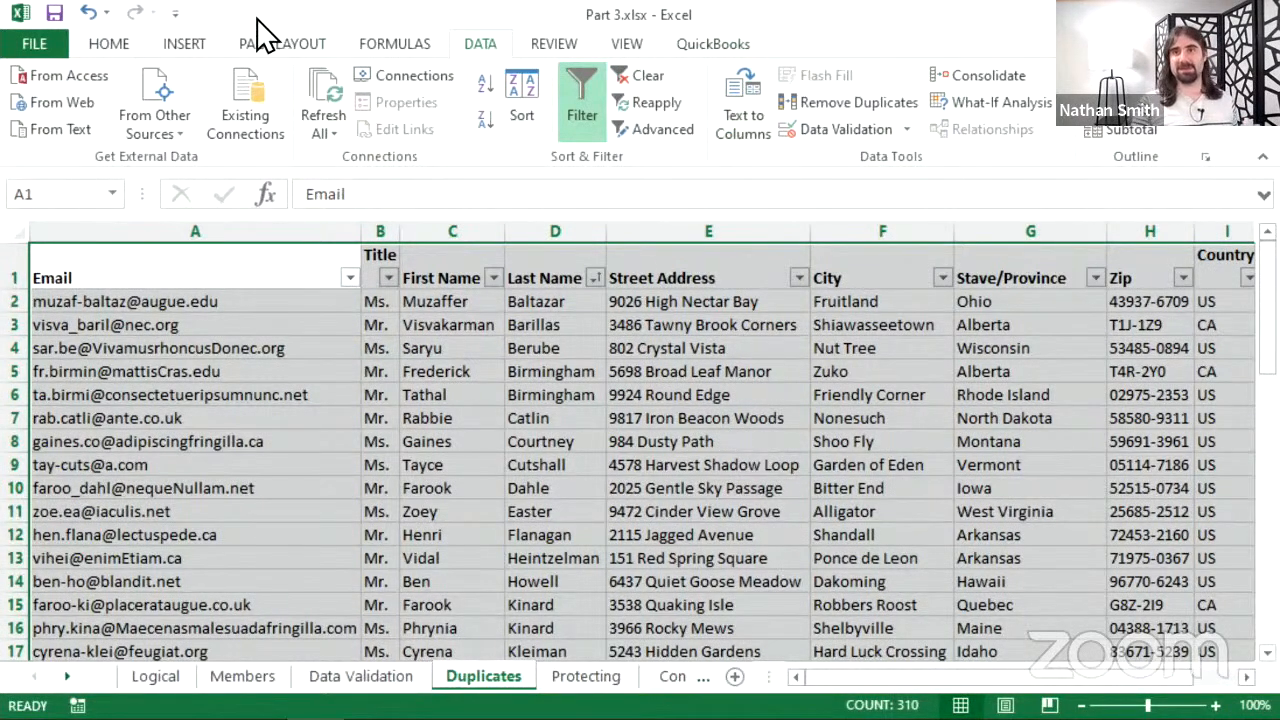
pyautogui.click(90, 14)
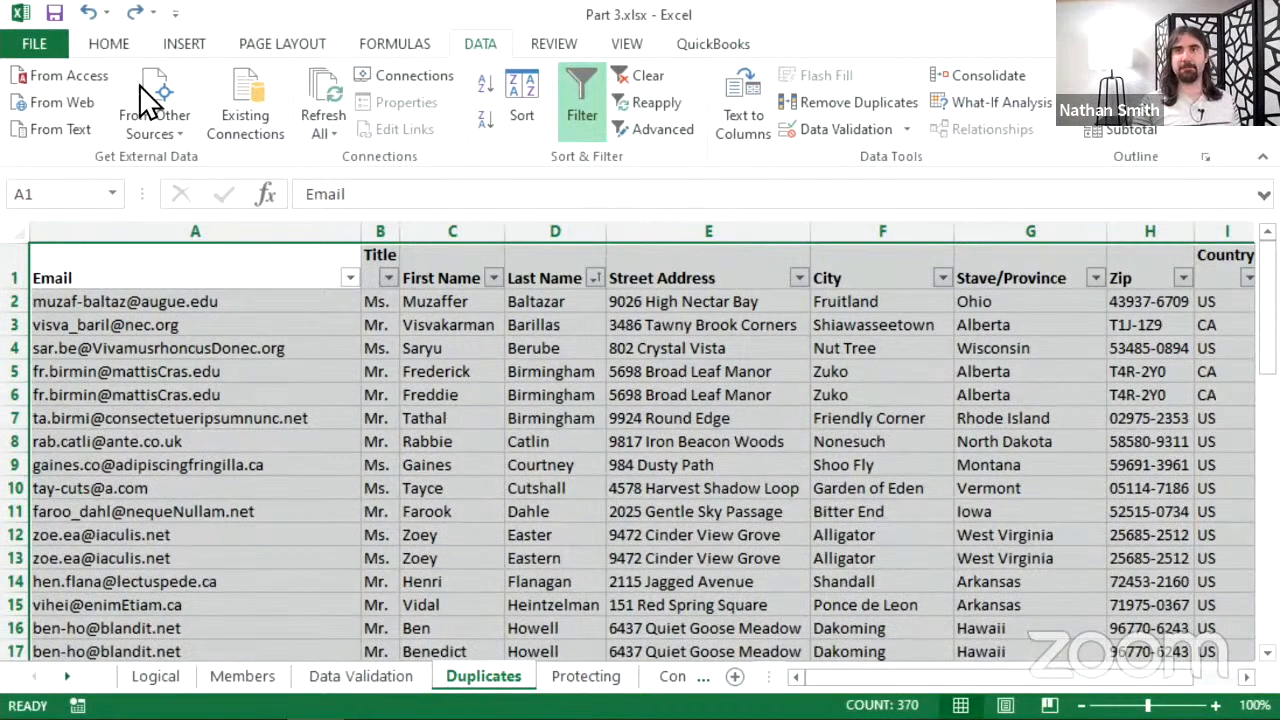
pyautogui.scroll(-2, 484, 428)
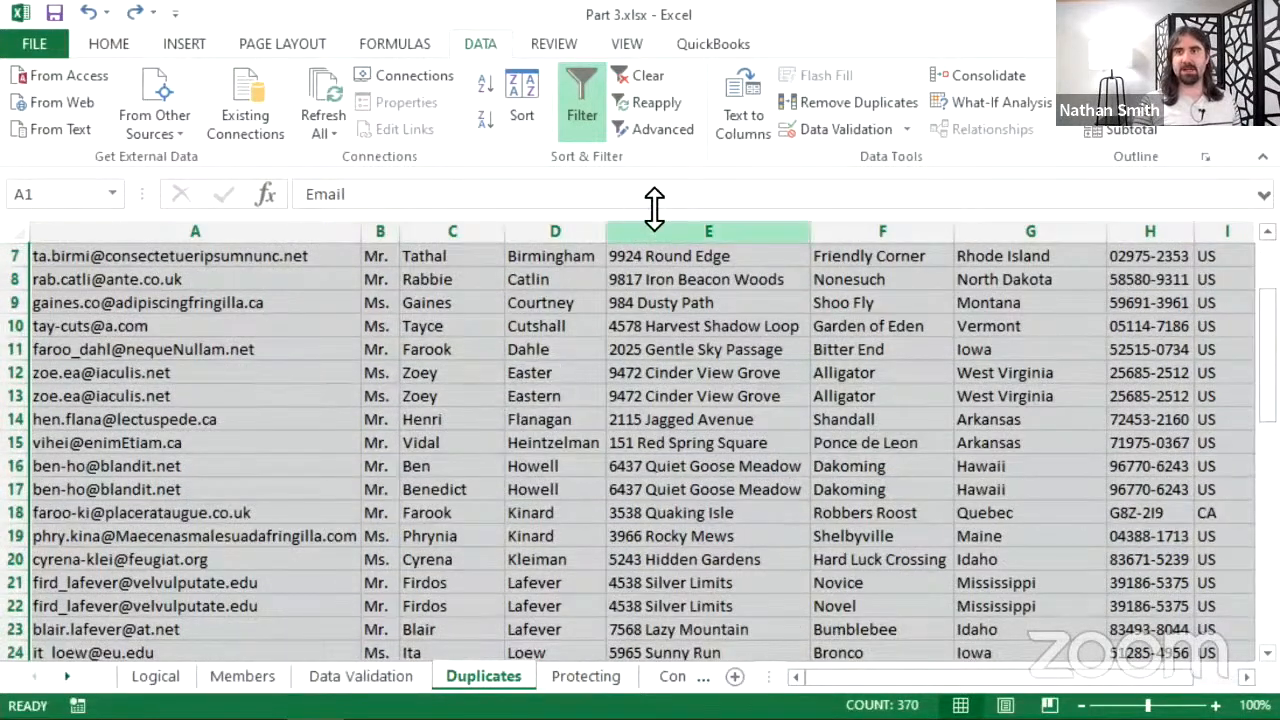
pyautogui.click(136, 14)
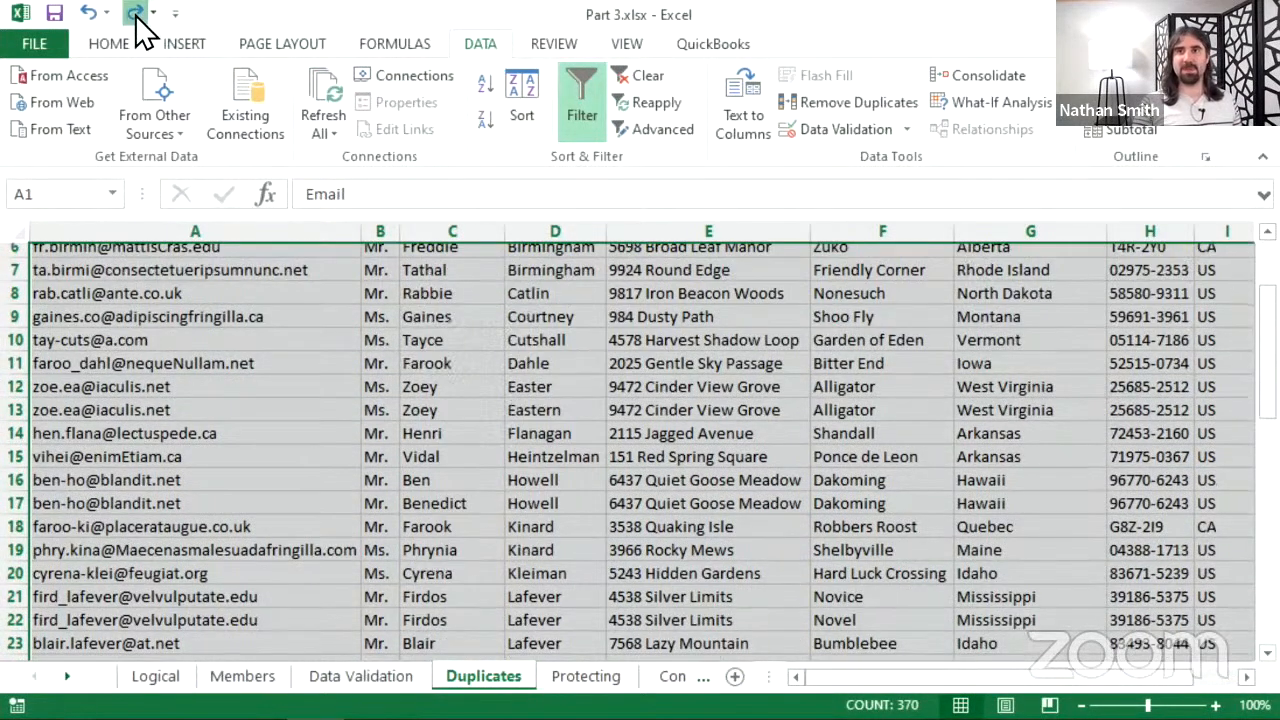
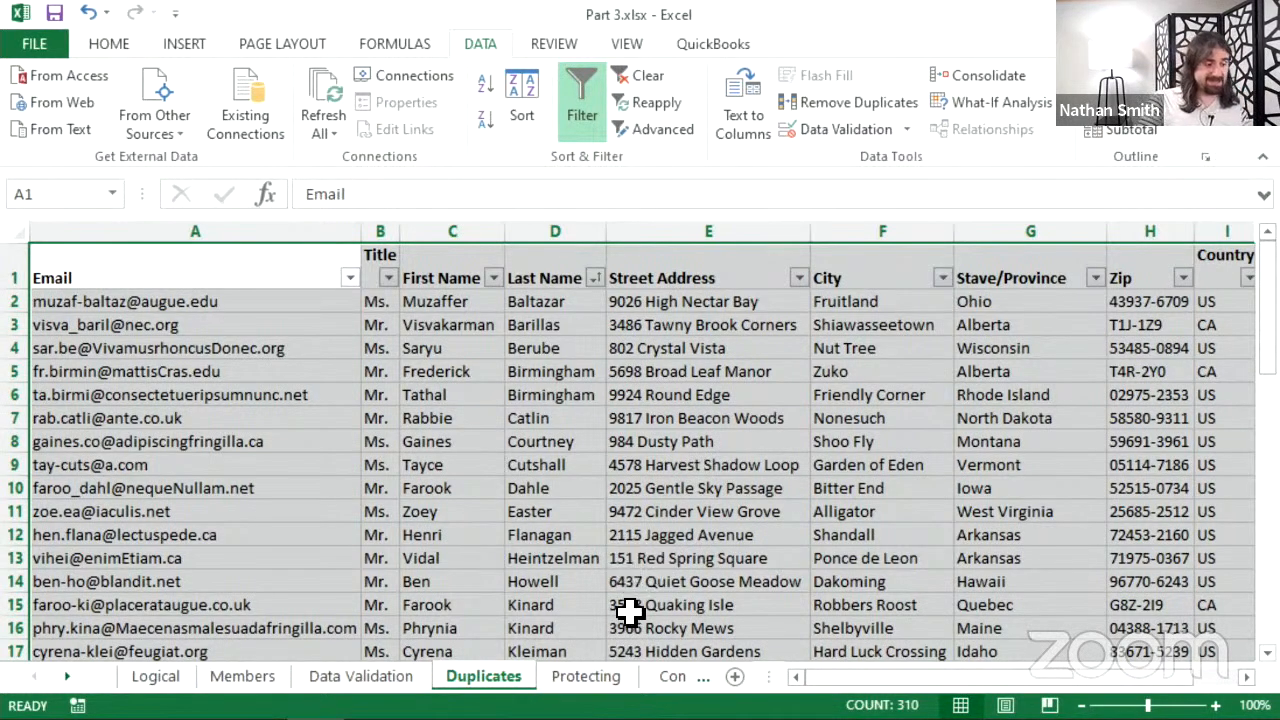
# - Switch to the Protecting sheet with the customer credit card table
pyautogui.click(588, 680)
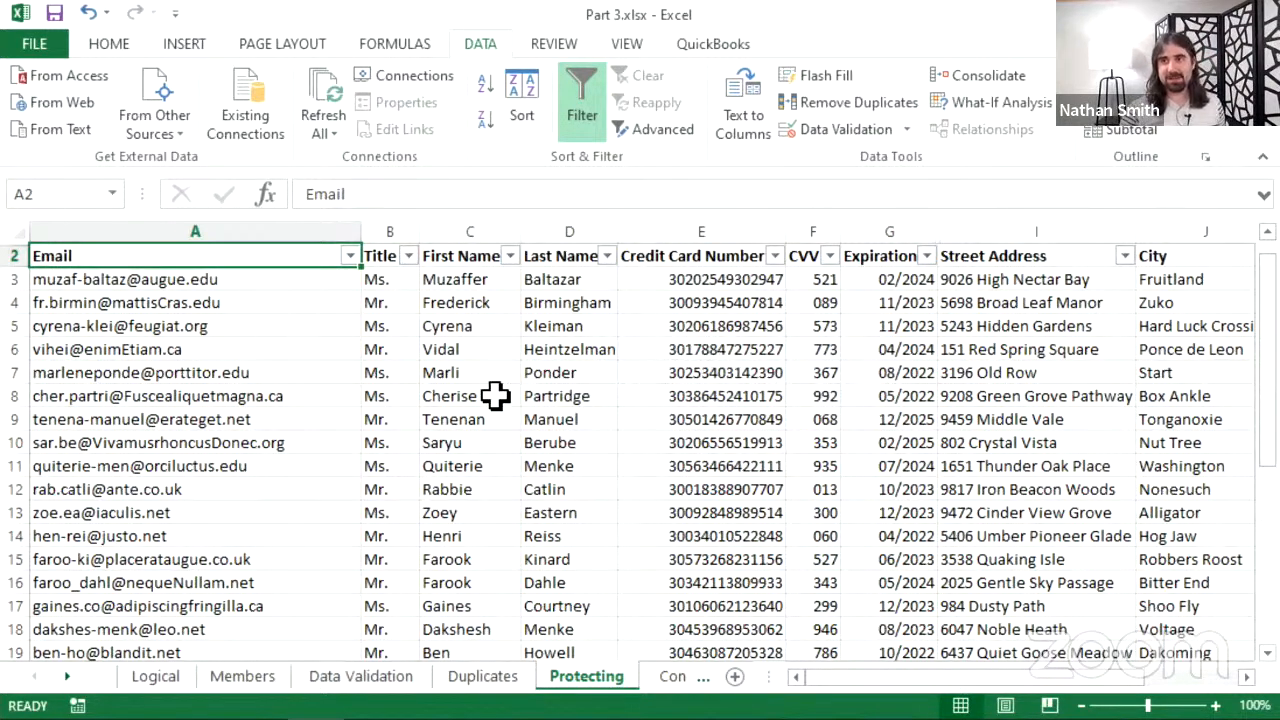
pyautogui.click(470, 373)
pyautogui.rightClick(472, 374)
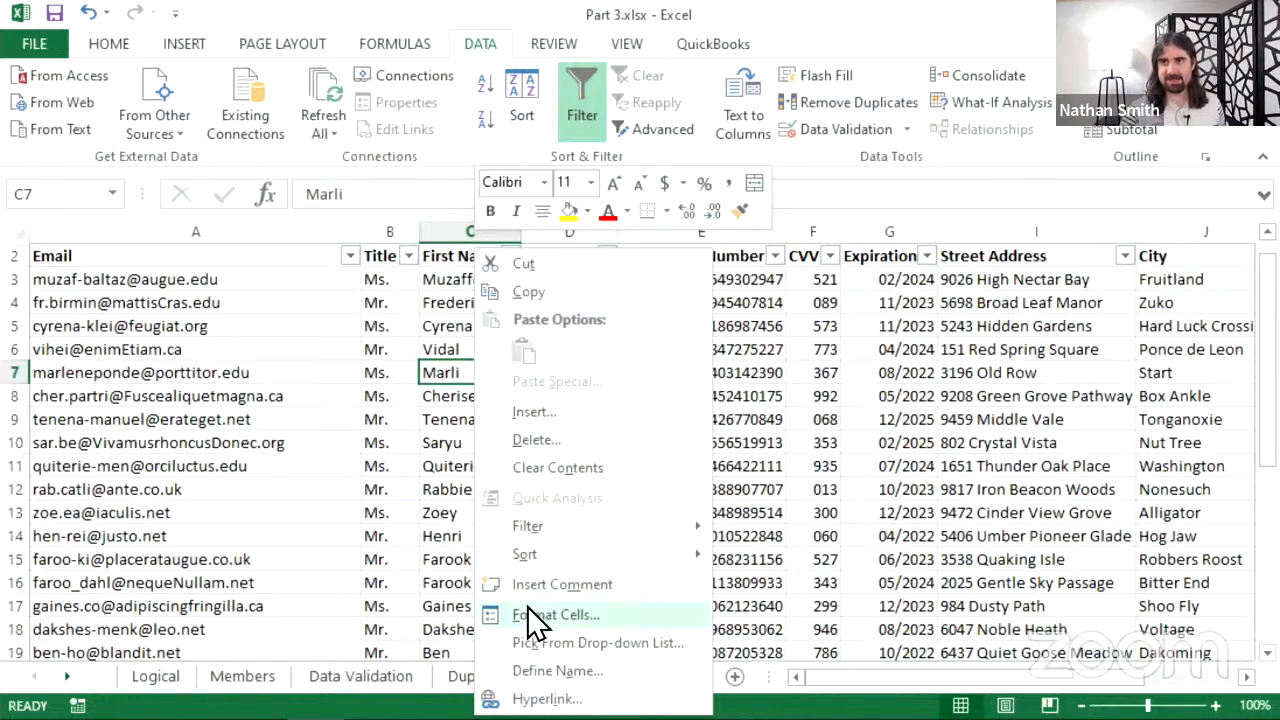
pyautogui.press('Escape')
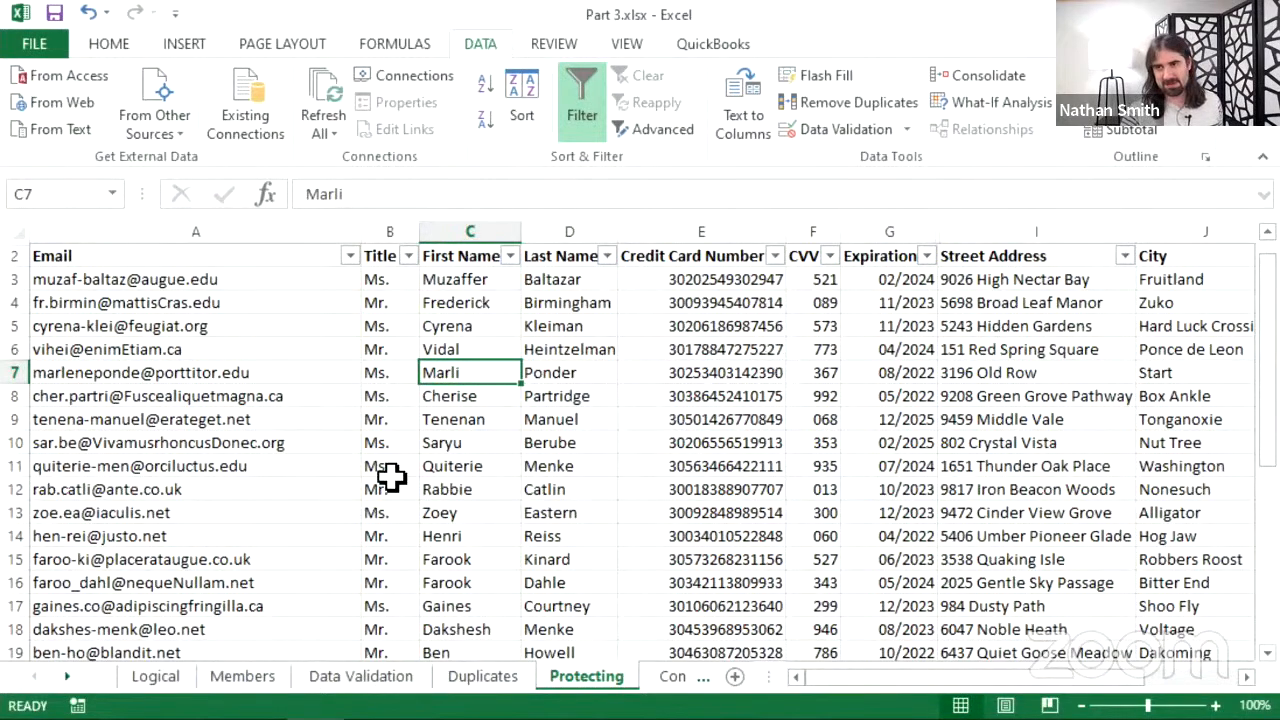
pyautogui.hotkey('ctrl', '1')
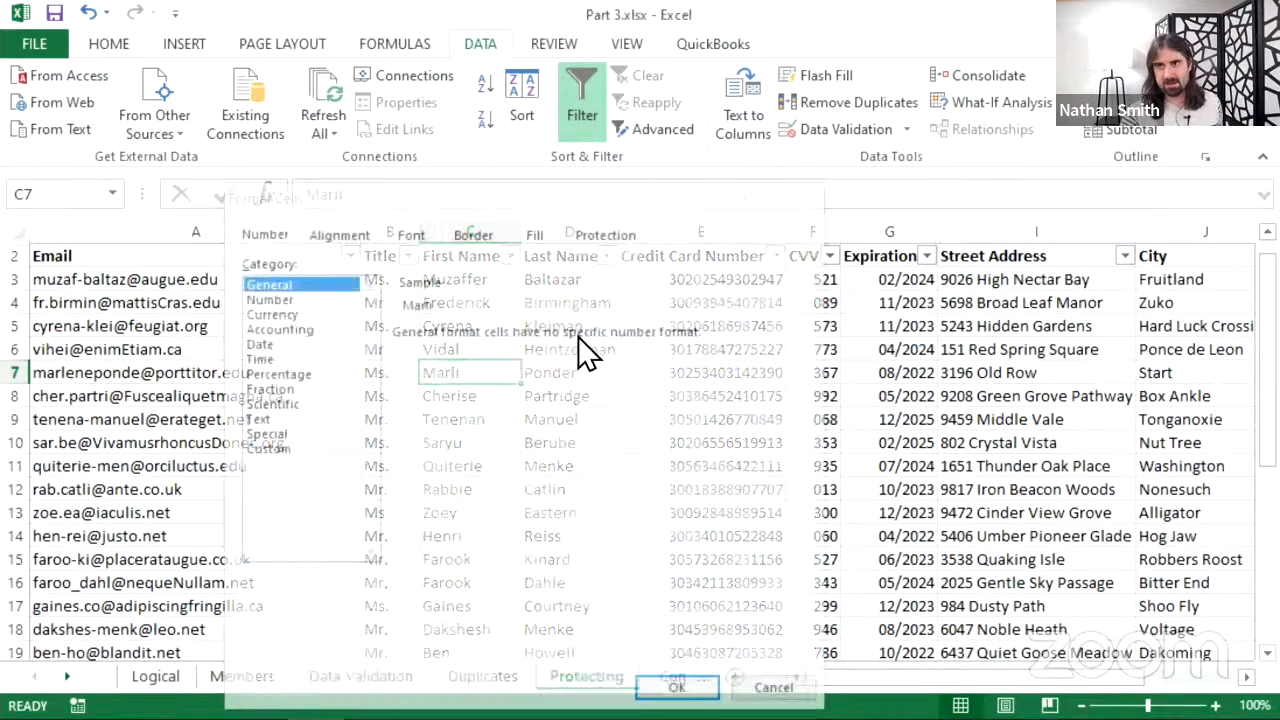
pyautogui.click(592, 236)
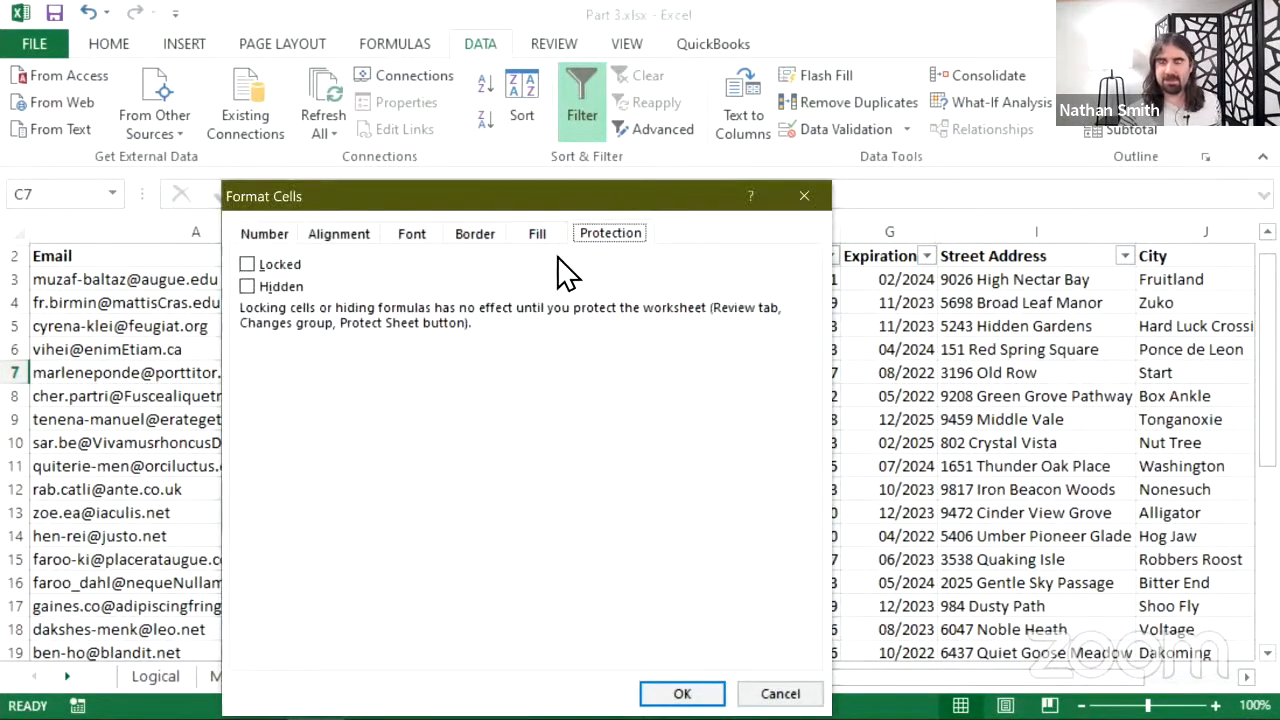
pyautogui.click(803, 197)
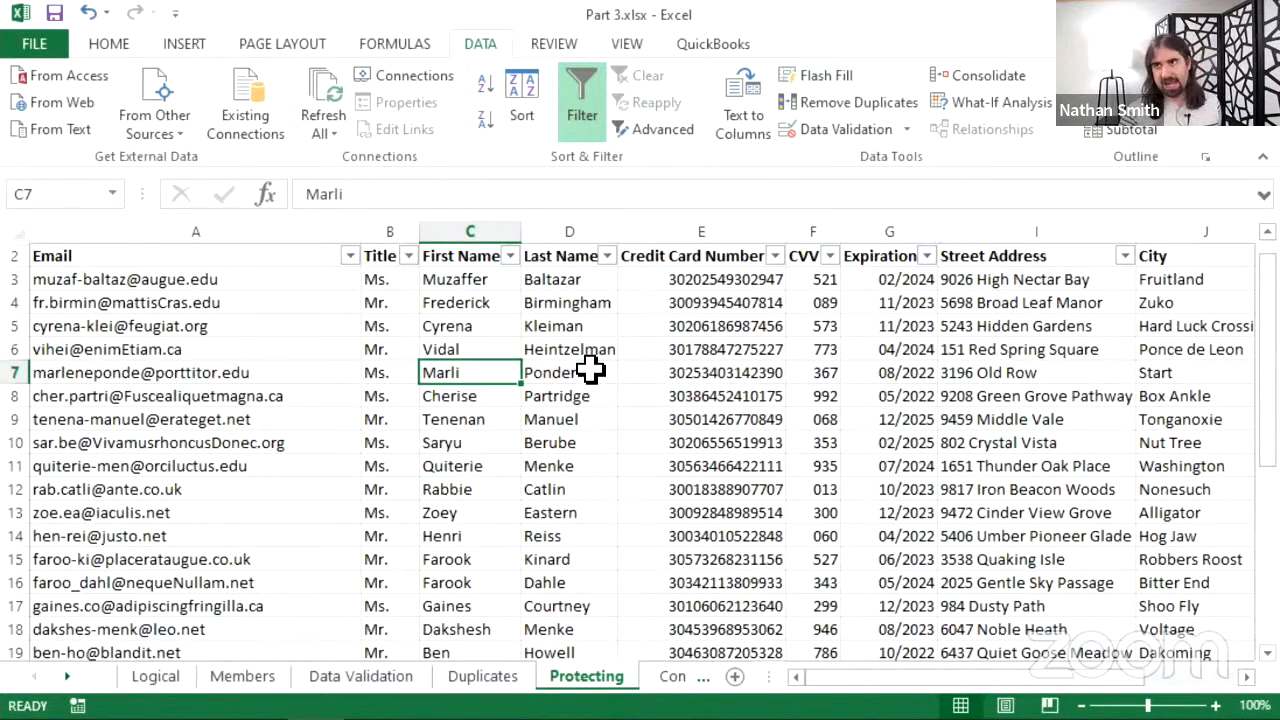
pyautogui.click(189, 376)
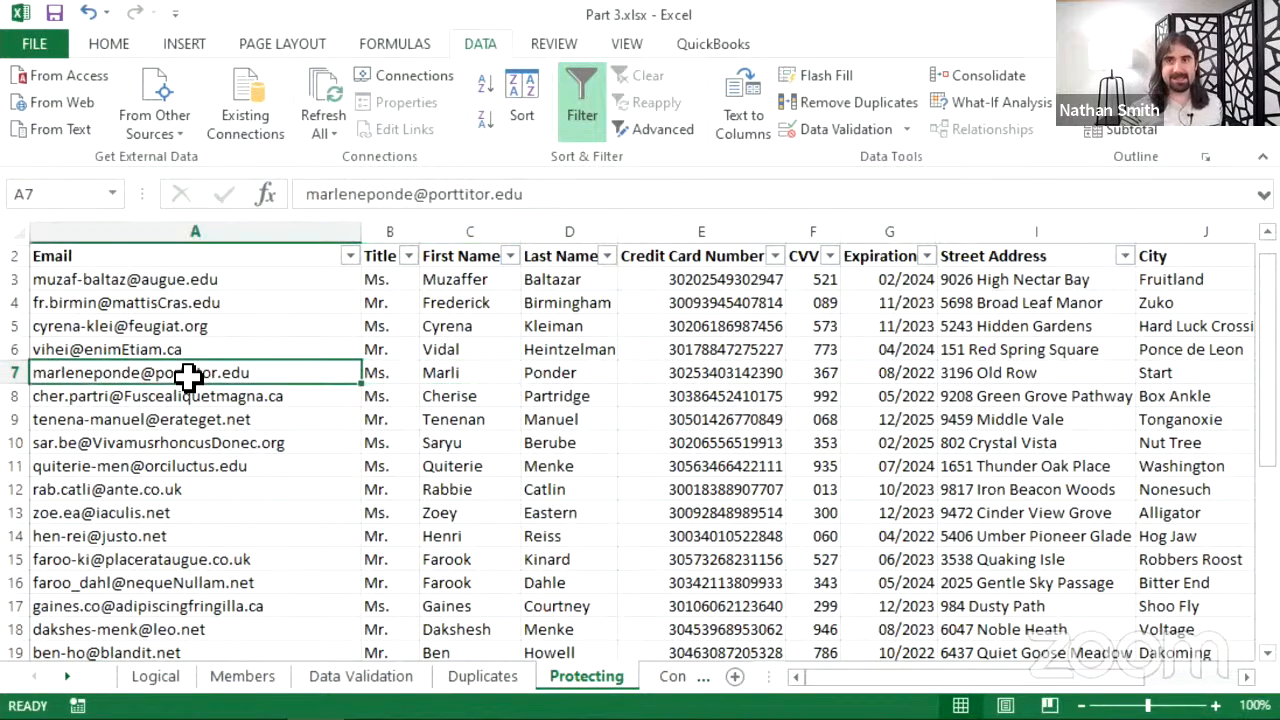
pyautogui.rightClick(189, 376)
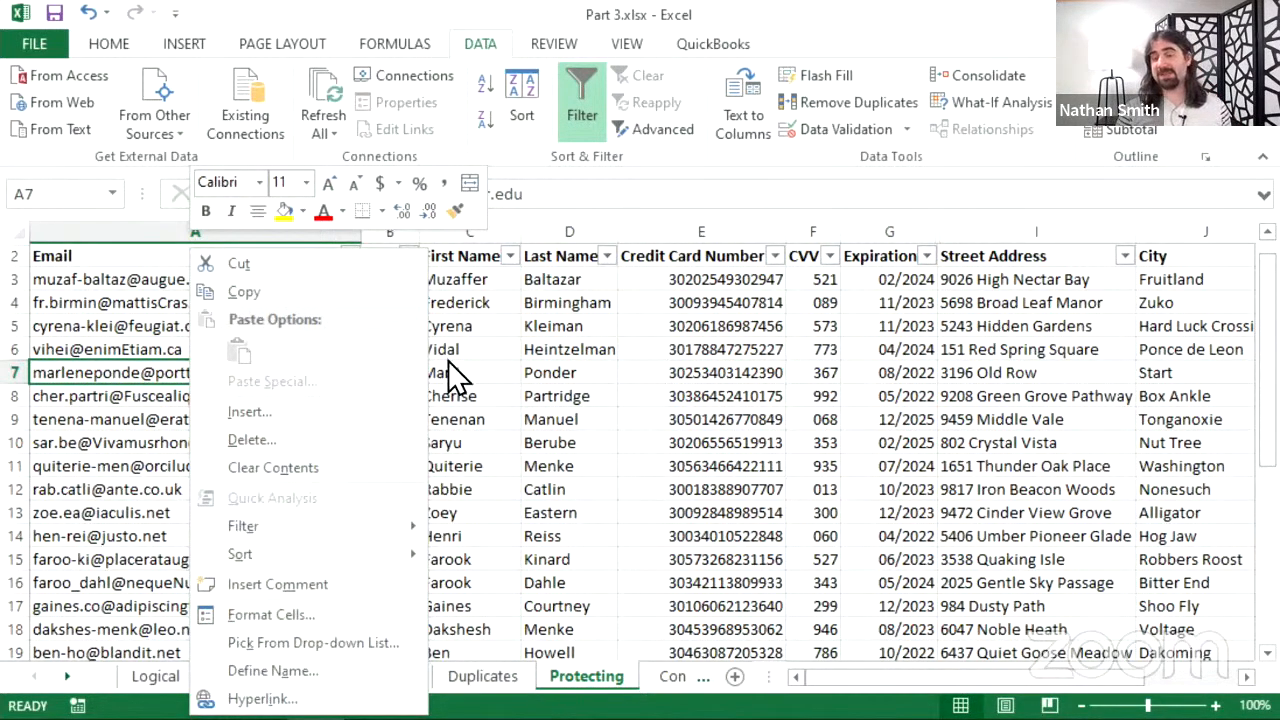
pyautogui.click(632, 400)
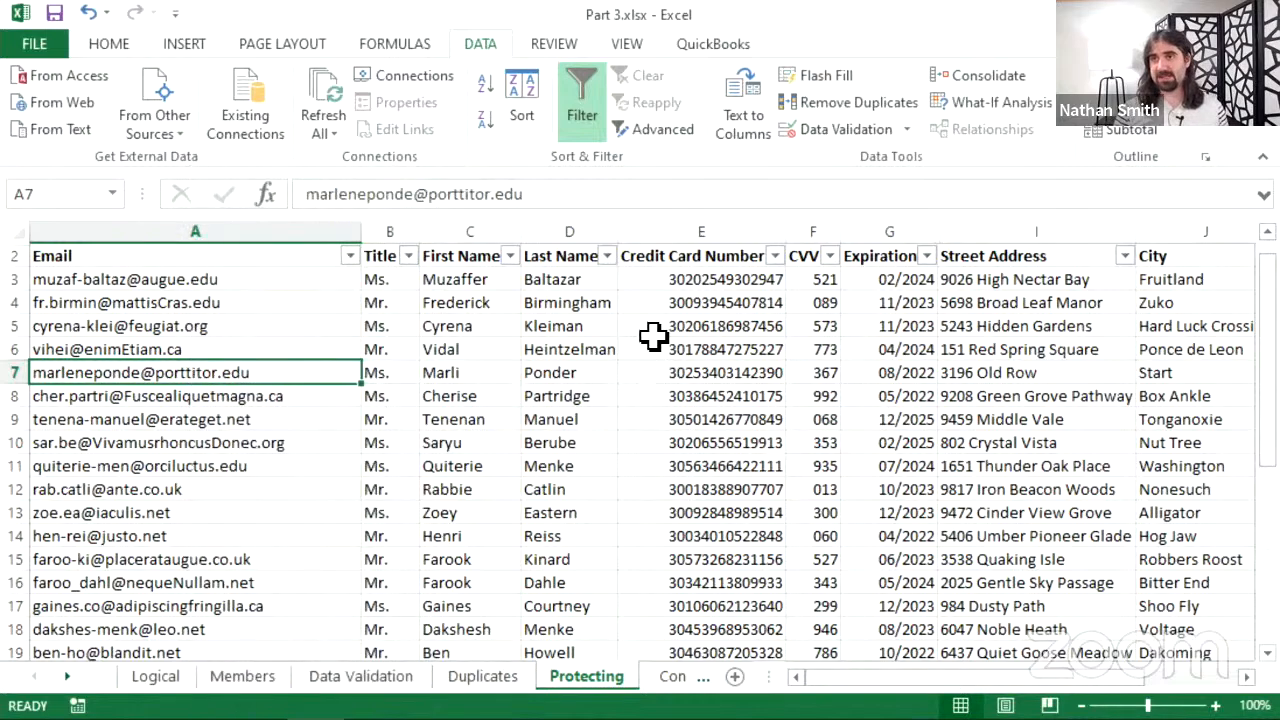
pyautogui.moveTo(643, 218); pyautogui.dragTo(877, 232)
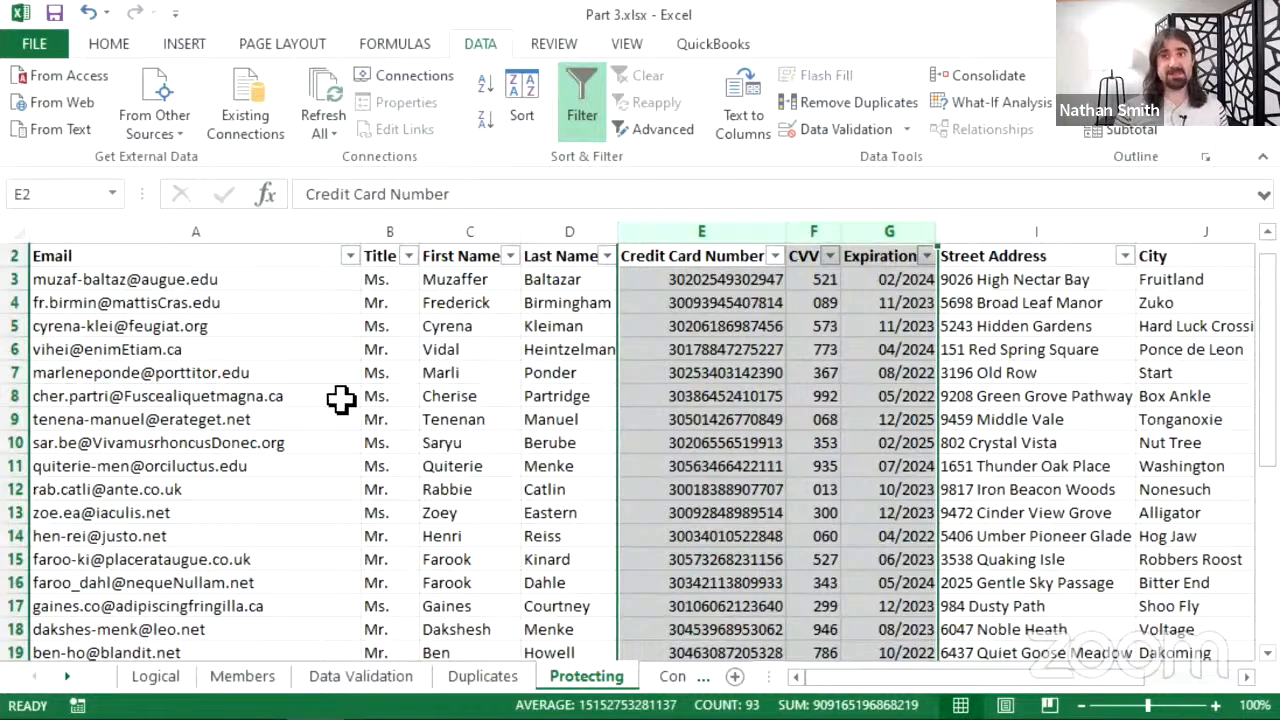
pyautogui.click(280, 395)
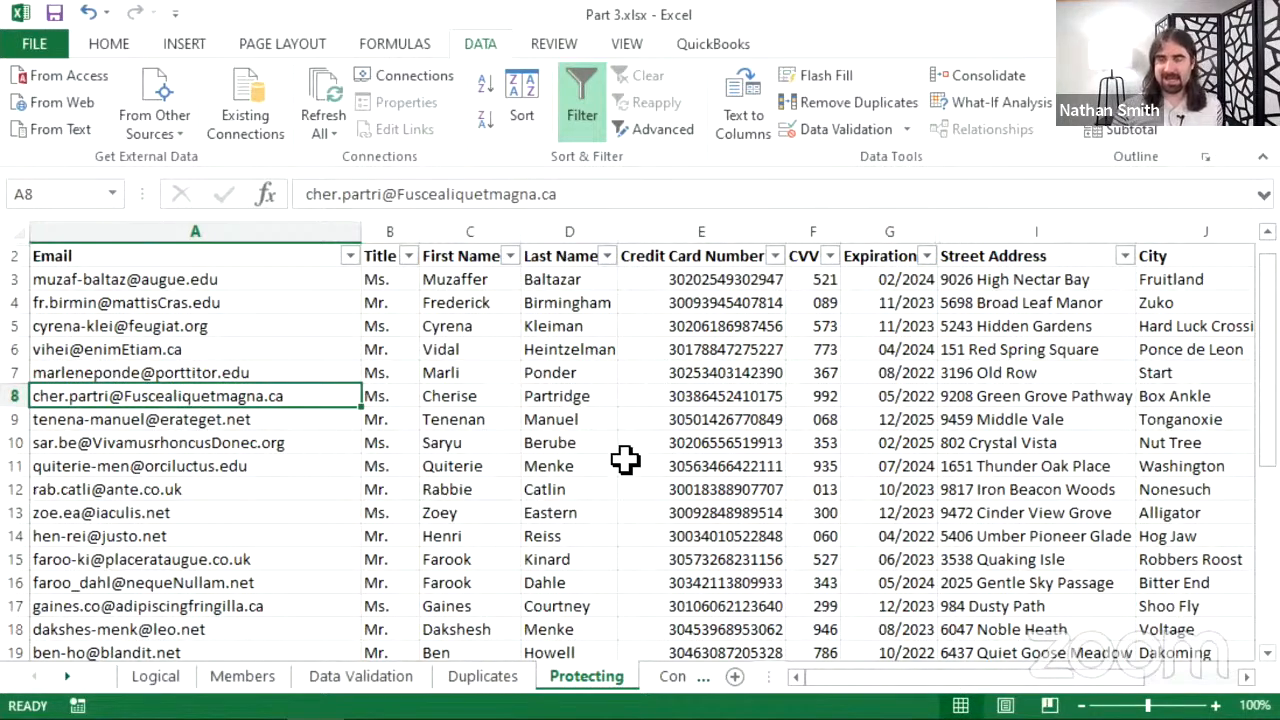
pyautogui.rightClick(224, 397)
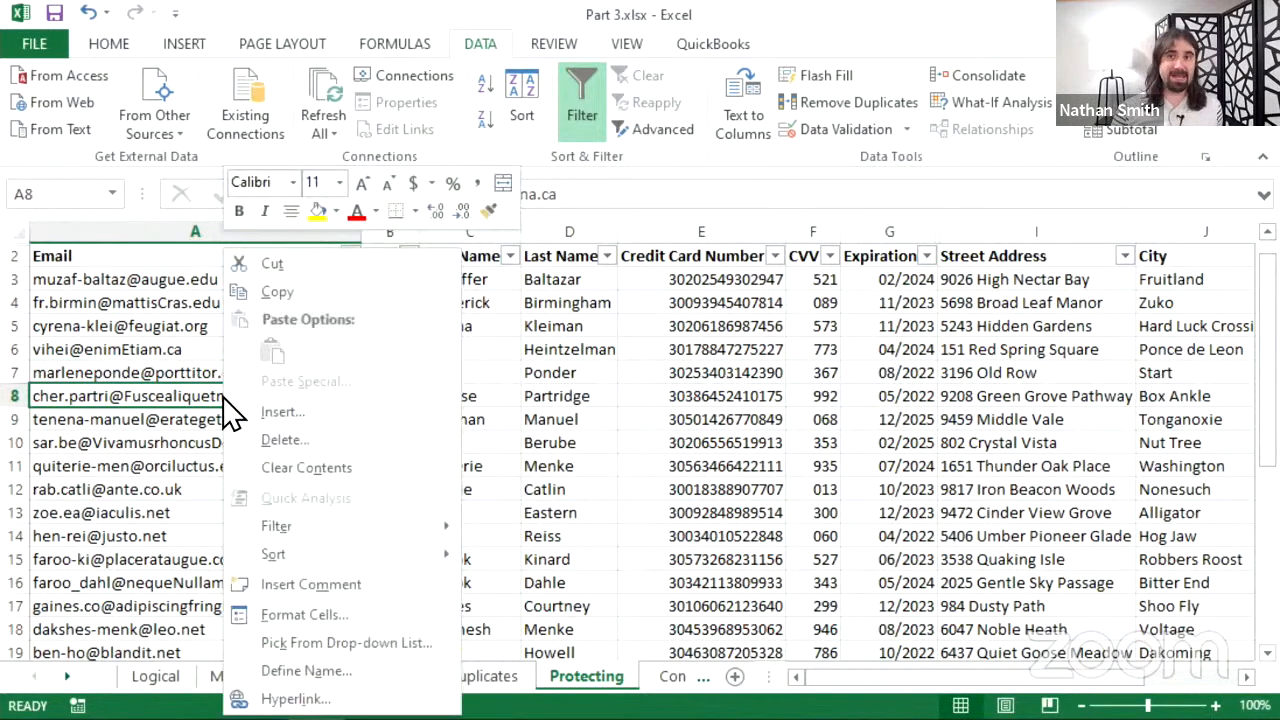
pyautogui.click(322, 616)
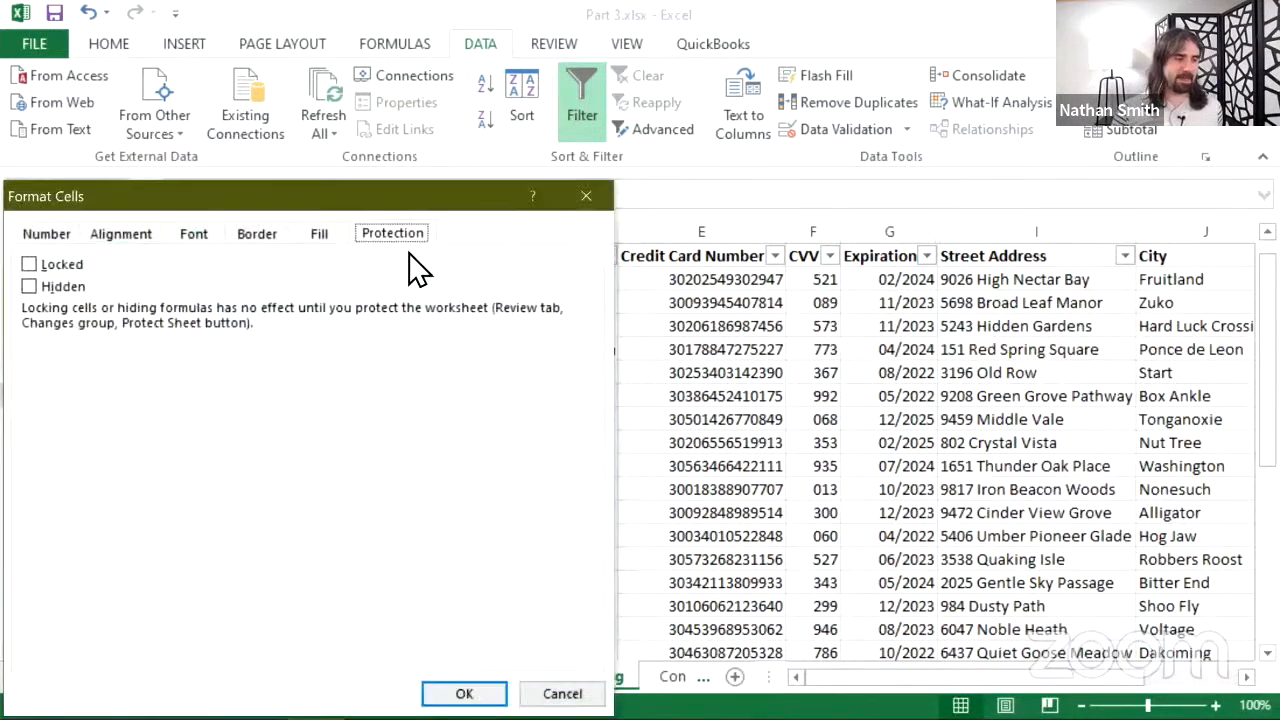
pyautogui.moveTo(398, 201); pyautogui.dragTo(624, 172)
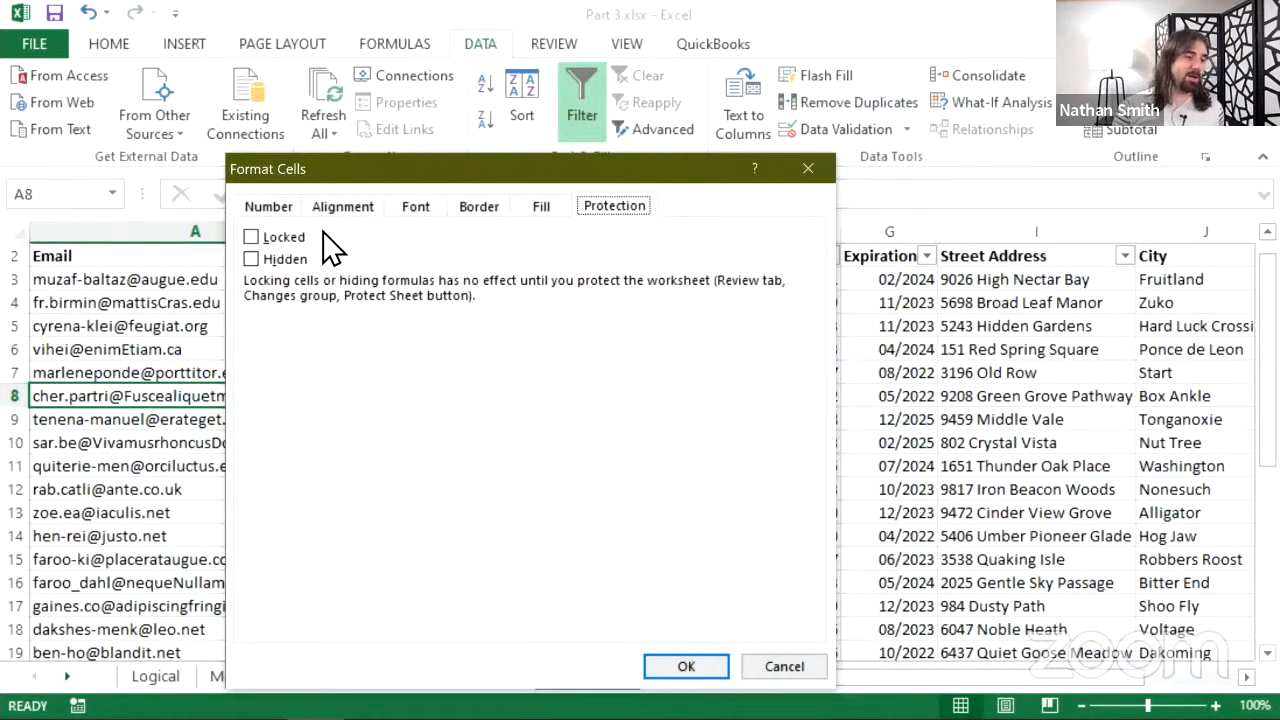
pyautogui.click(258, 238)
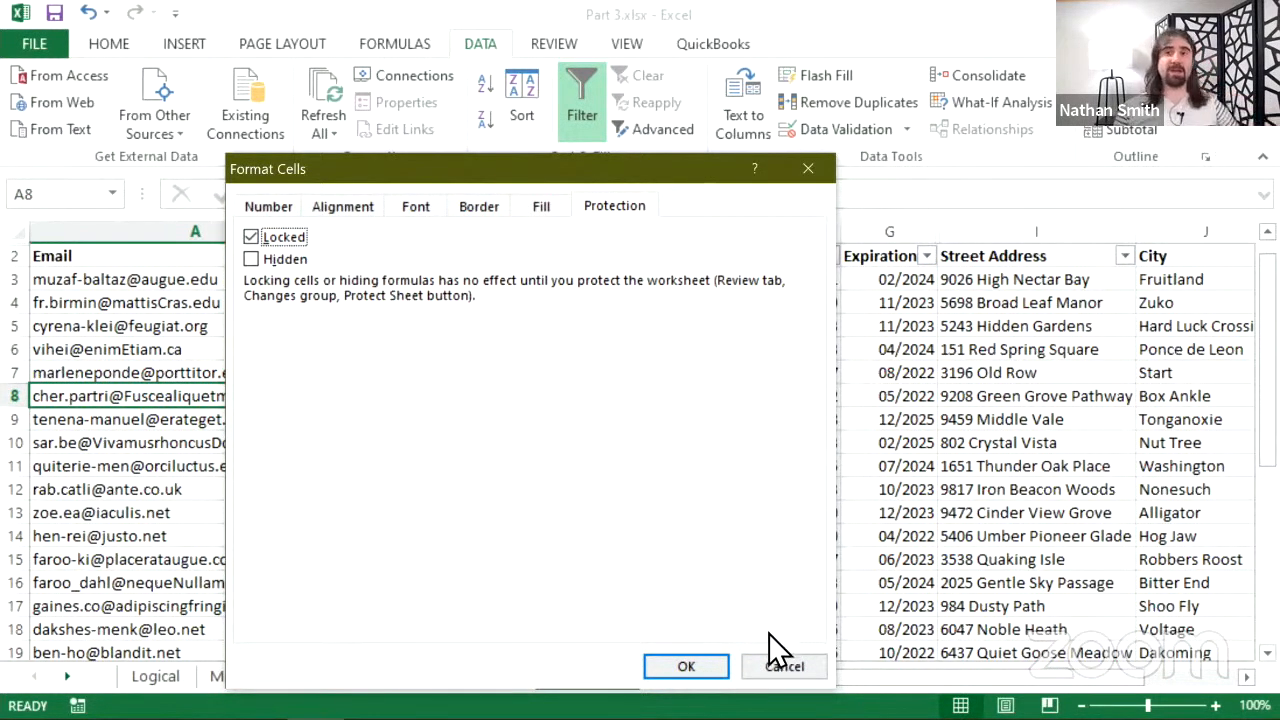
pyautogui.click(773, 668)
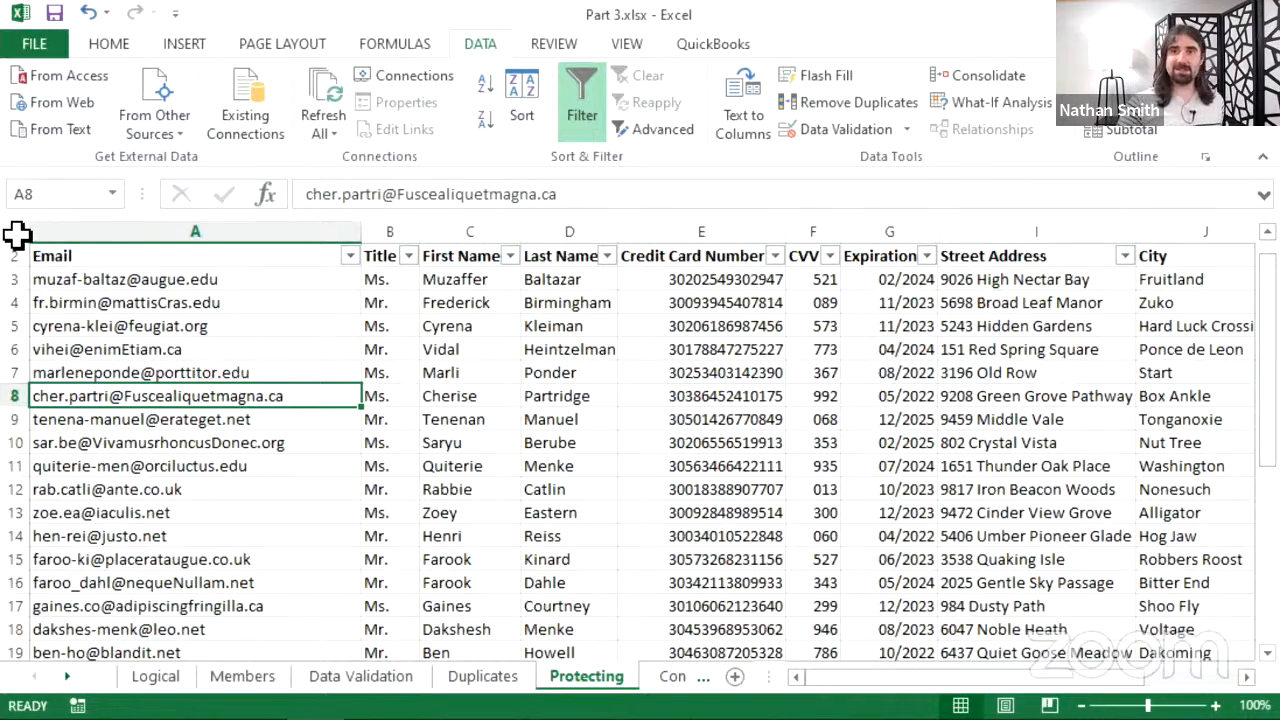
# - Select the whole sheet and tick Locked on the Format Cells Protection tab
pyautogui.click(17, 233)
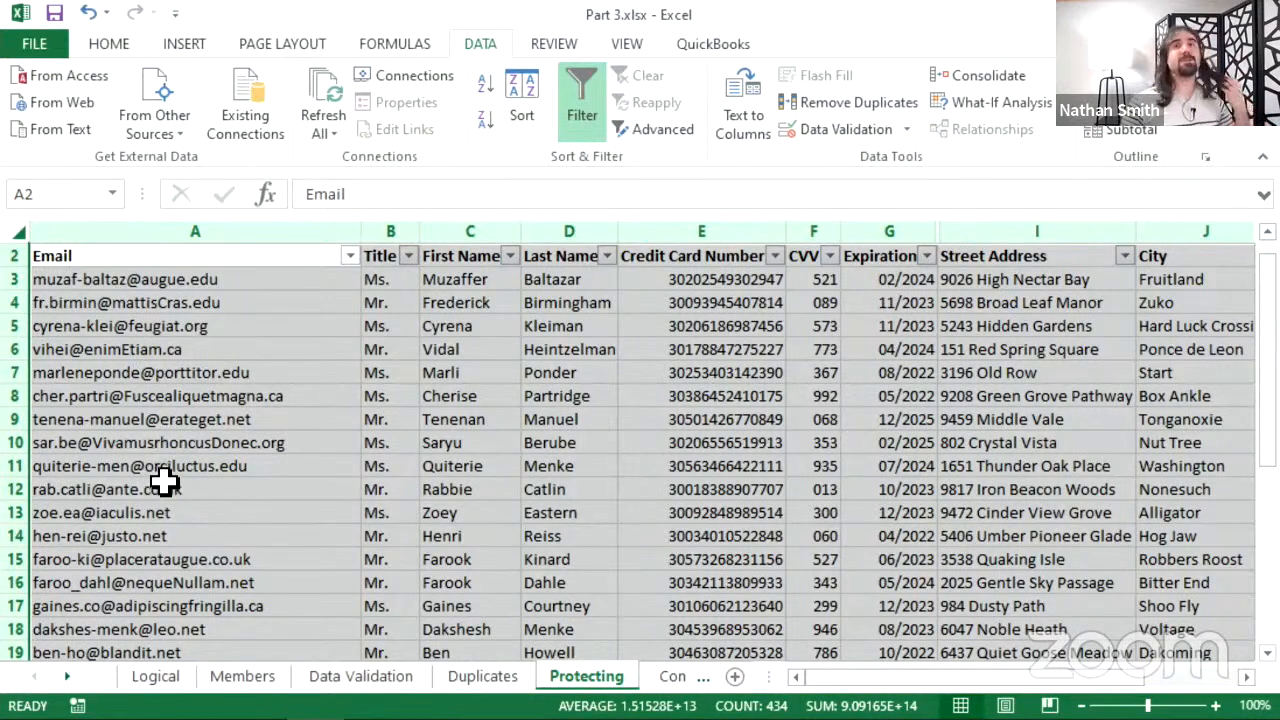
pyautogui.rightClick(198, 366)
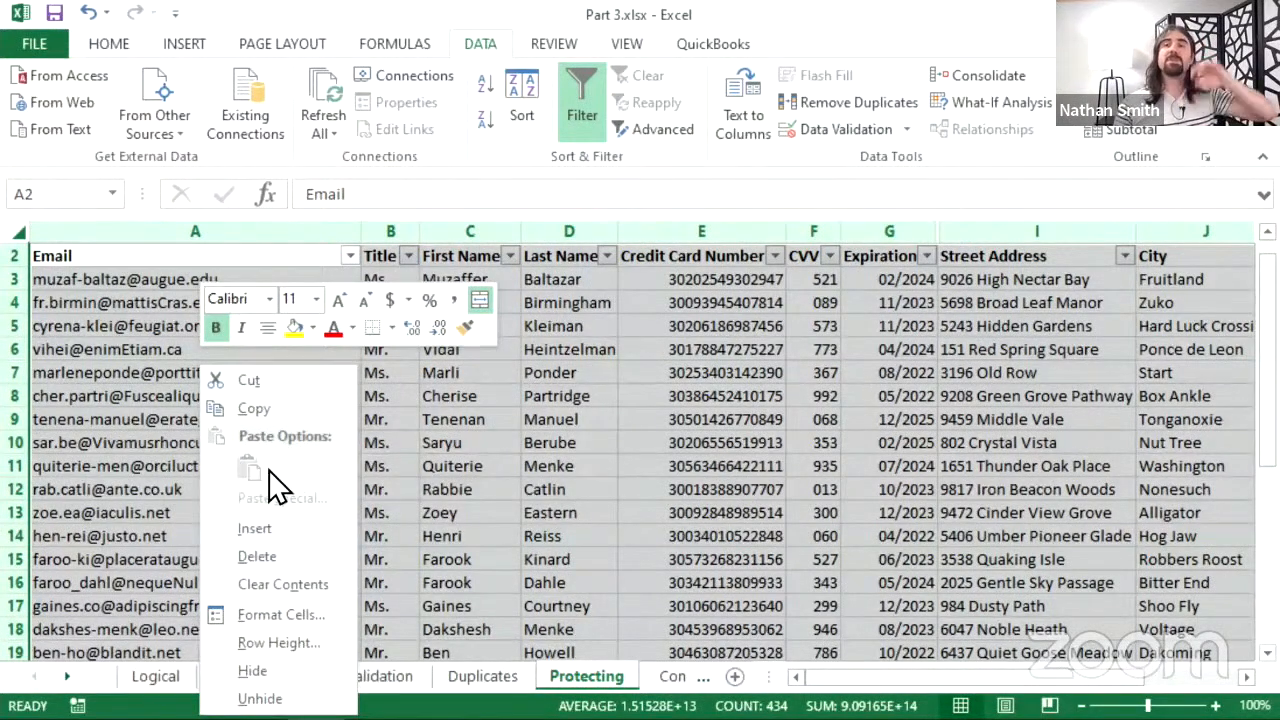
pyautogui.click(280, 614)
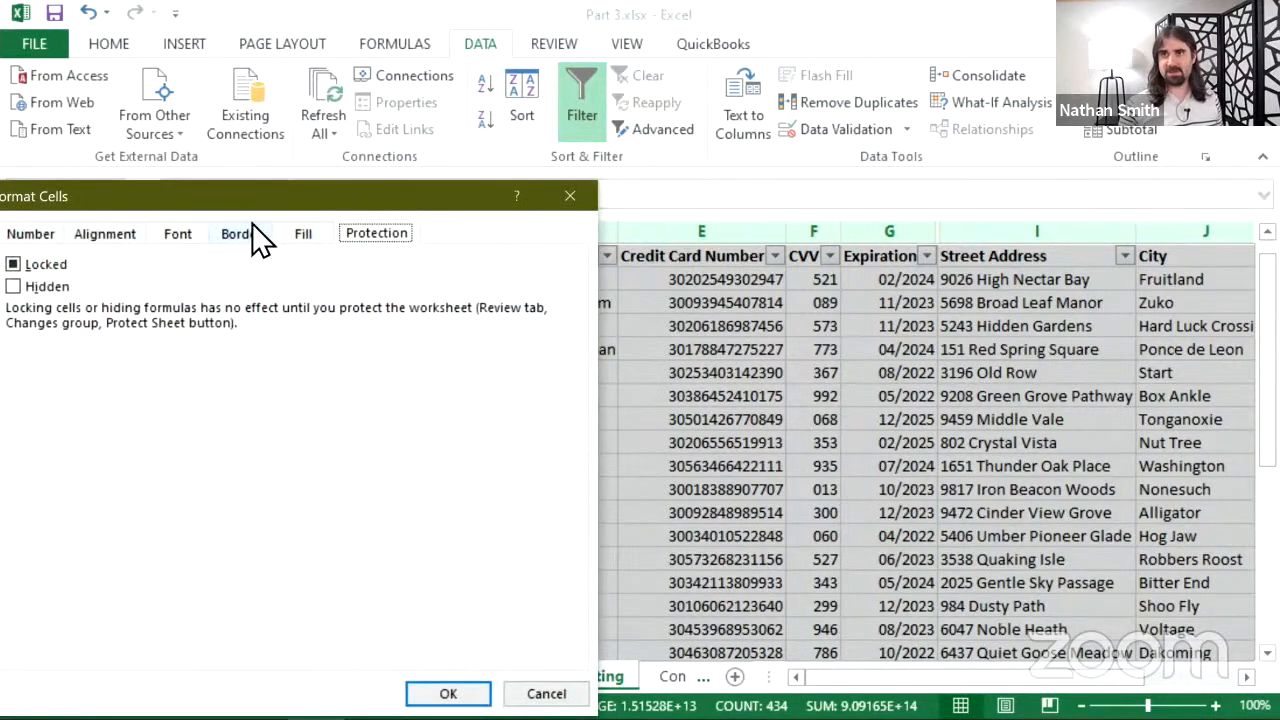
pyautogui.moveTo(274, 201); pyautogui.dragTo(493, 143)
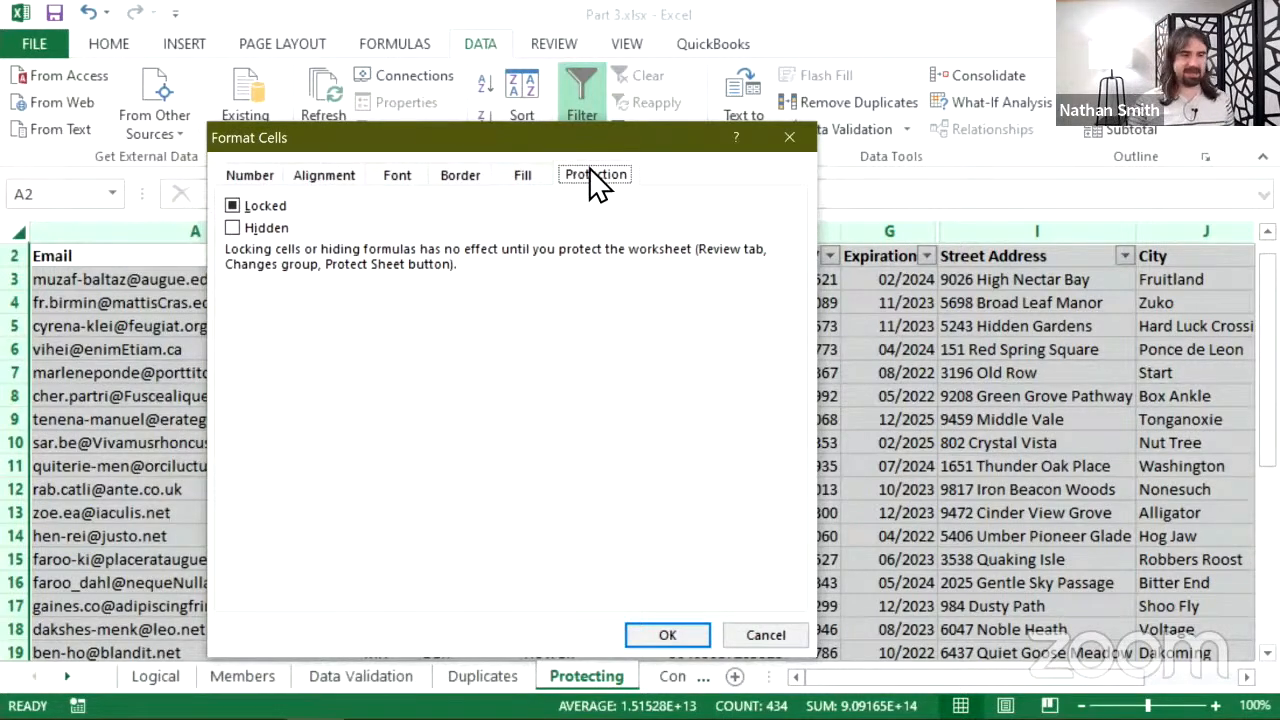
pyautogui.click(247, 207)
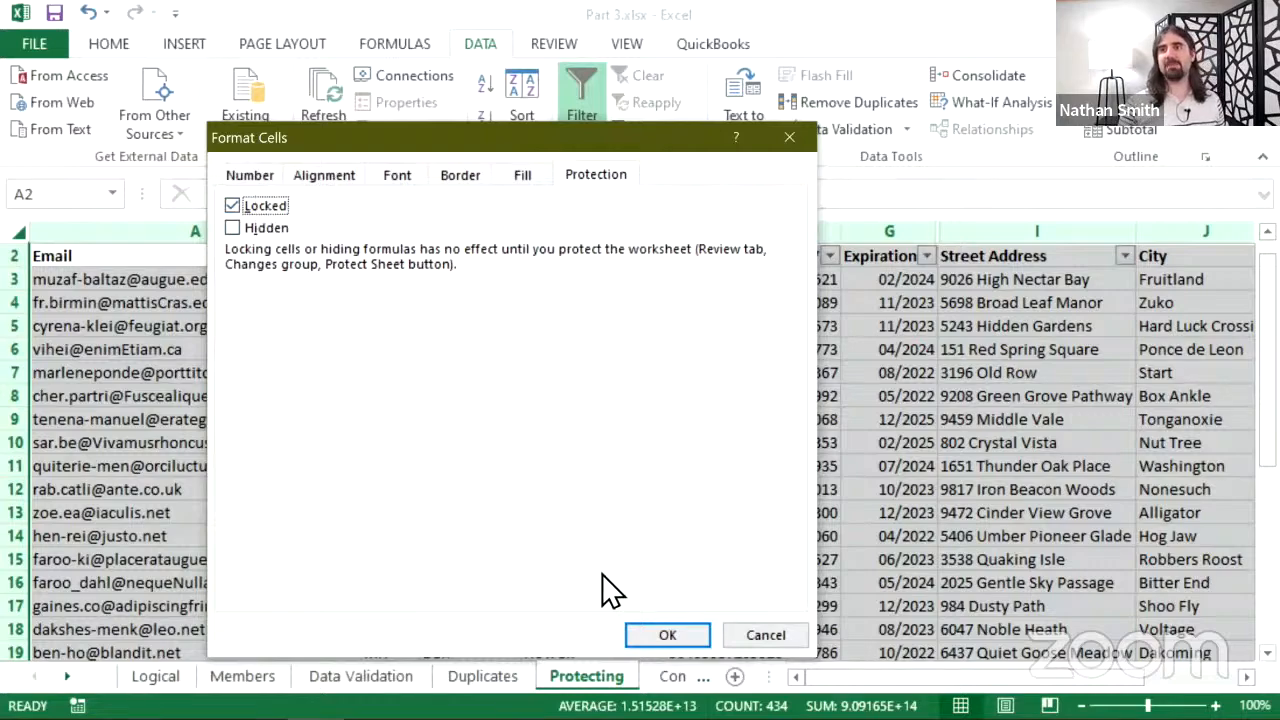
pyautogui.click(661, 638)
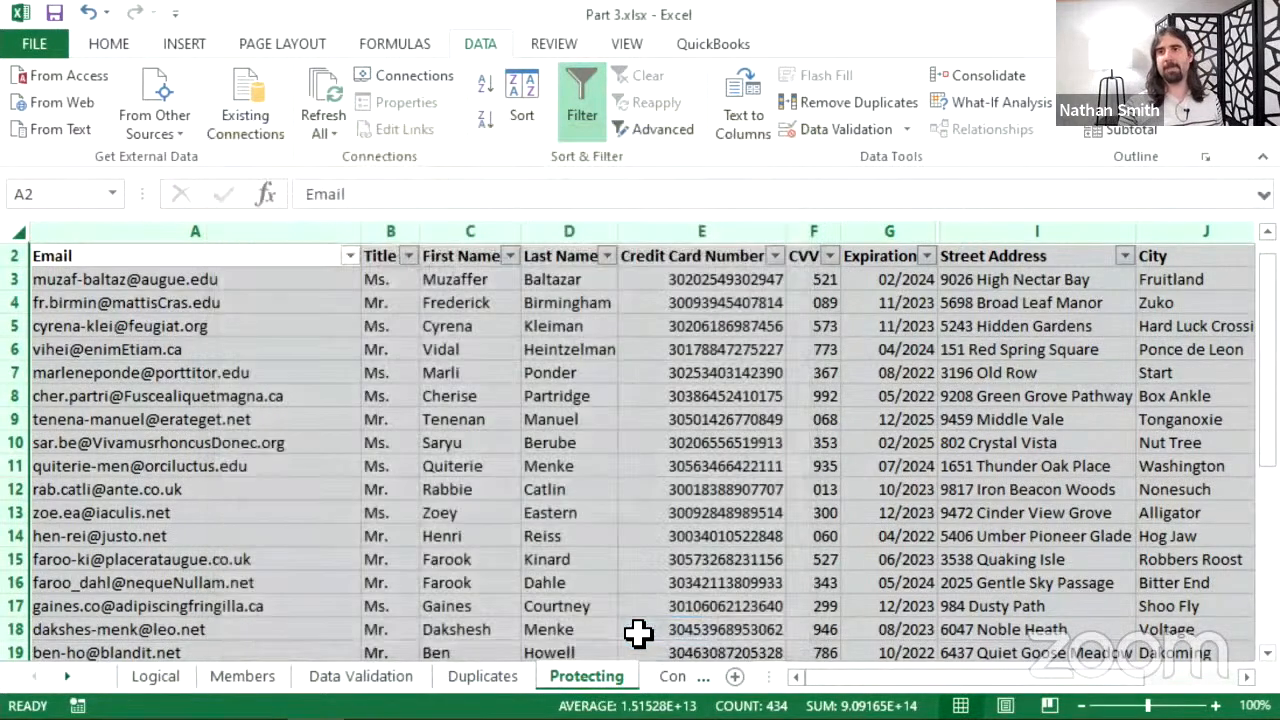
# - Select A7, then bring up the row context menu at the hidden row above the header
pyautogui.click(274, 366)
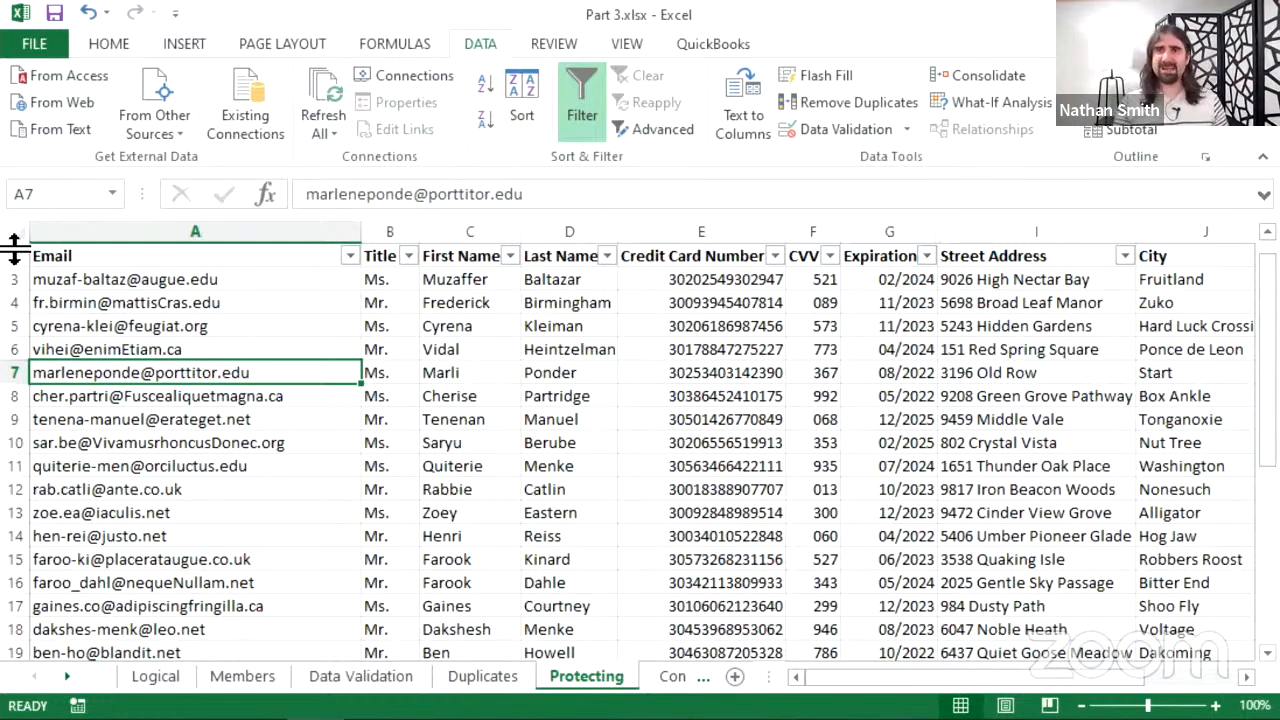
pyautogui.rightClick(14, 250)
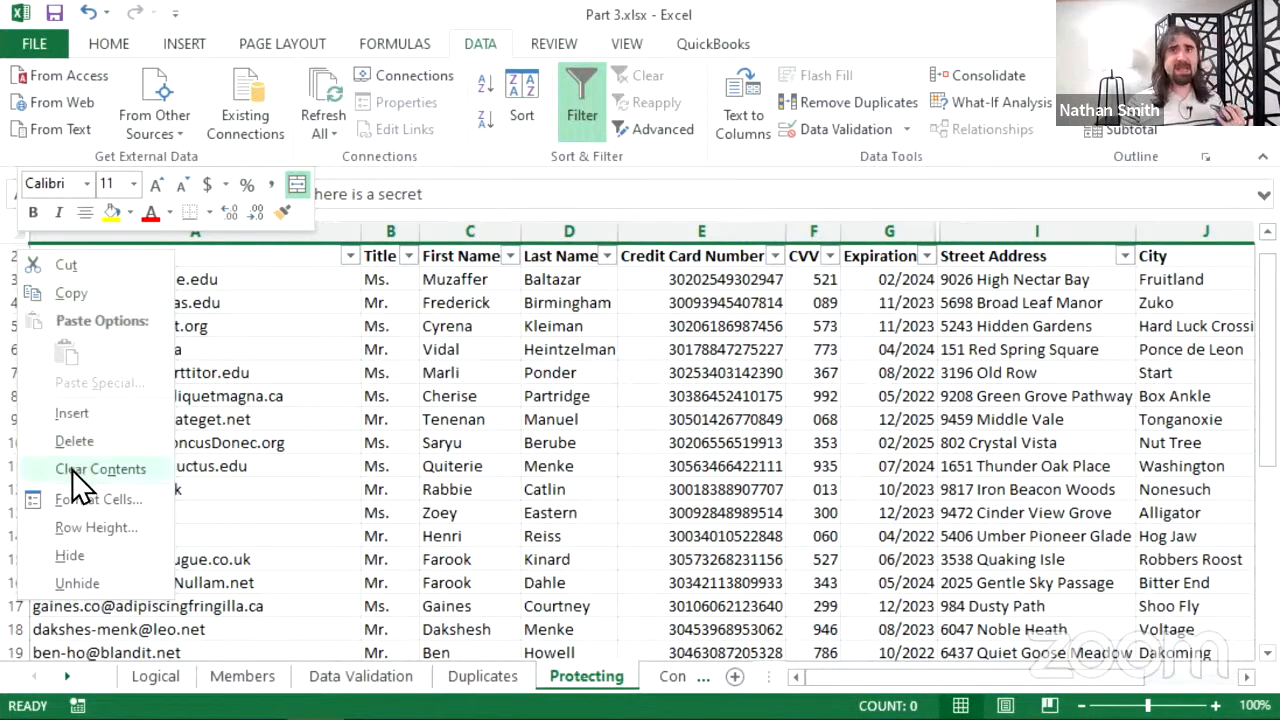
# - Unhide the secret top row, then hide row 1 again
pyautogui.click(83, 585)
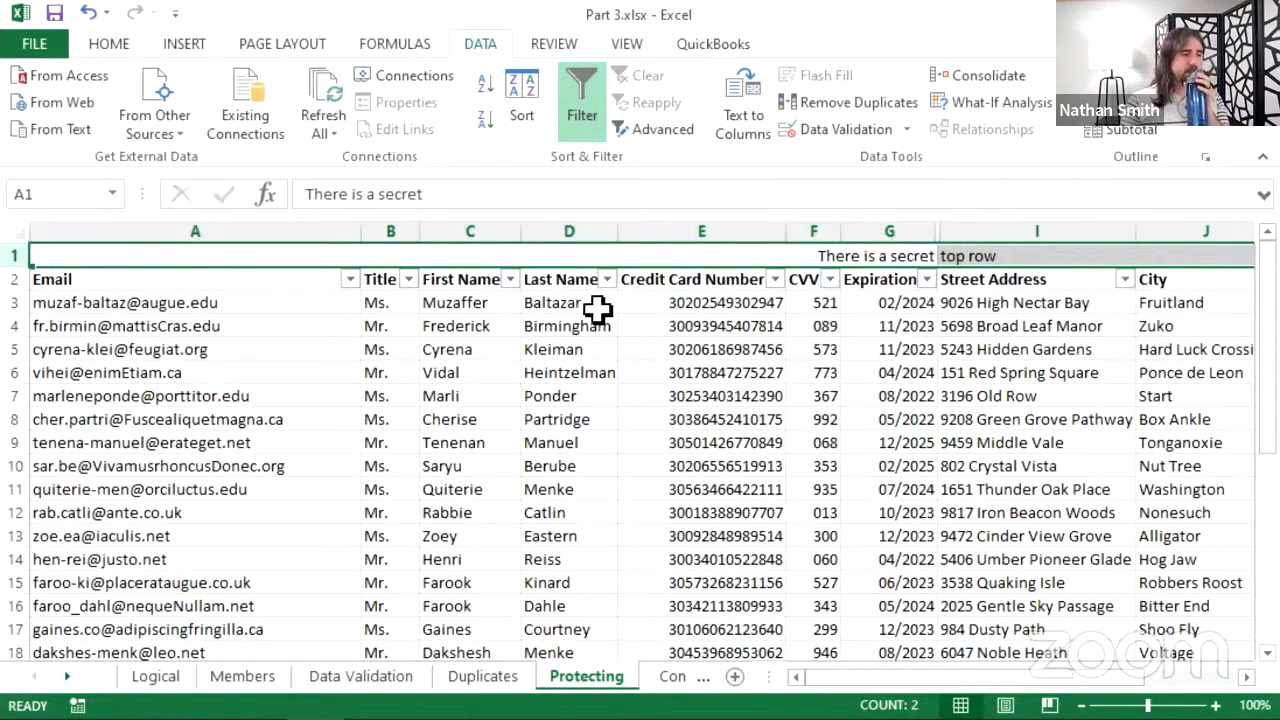
pyautogui.rightClick(14, 256)
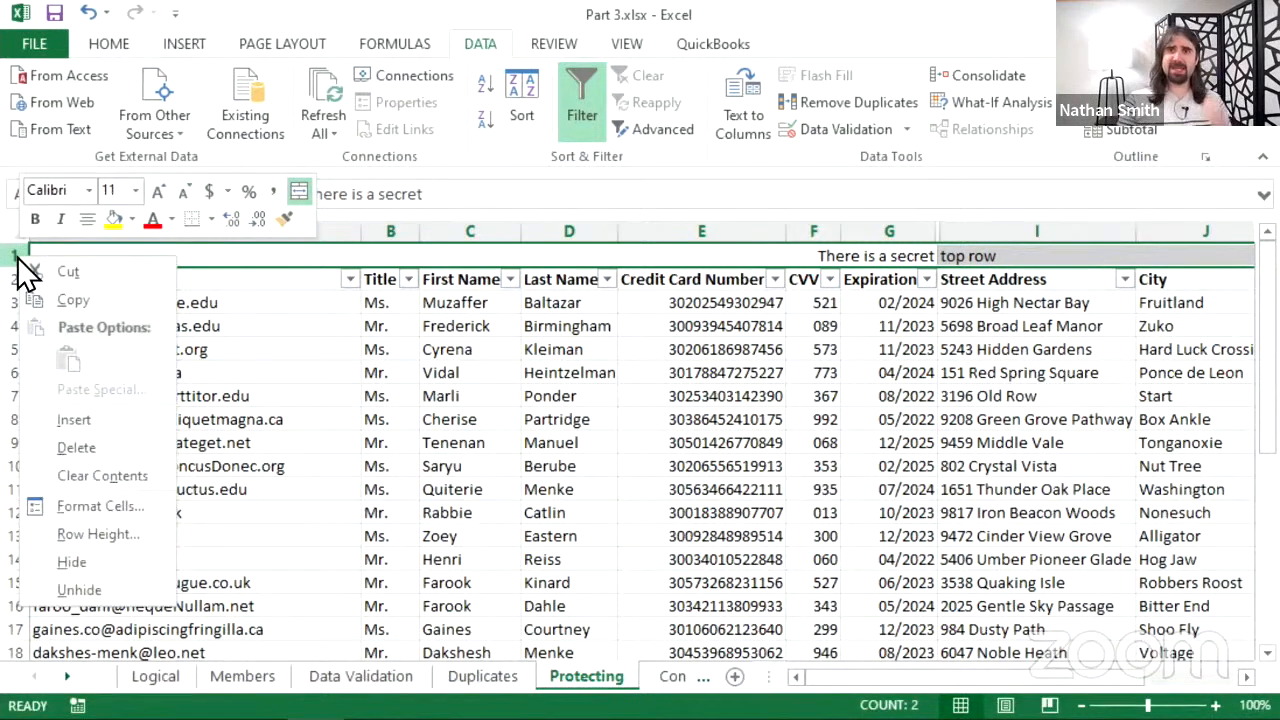
pyautogui.click(104, 570)
# - Unhide row 1 again to reveal 'There is a secret top row' above the table
pyautogui.moveTo(12, 257); pyautogui.dragTo(12, 349)
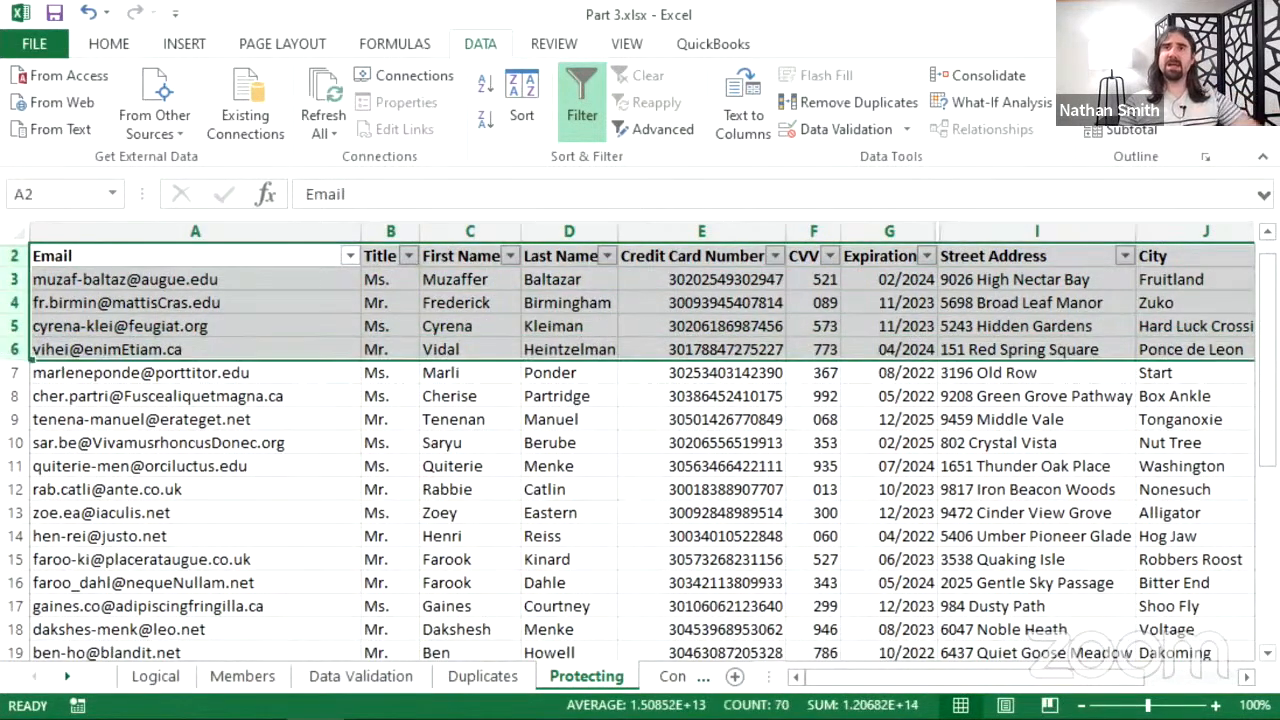
pyautogui.rightClick(4, 326)
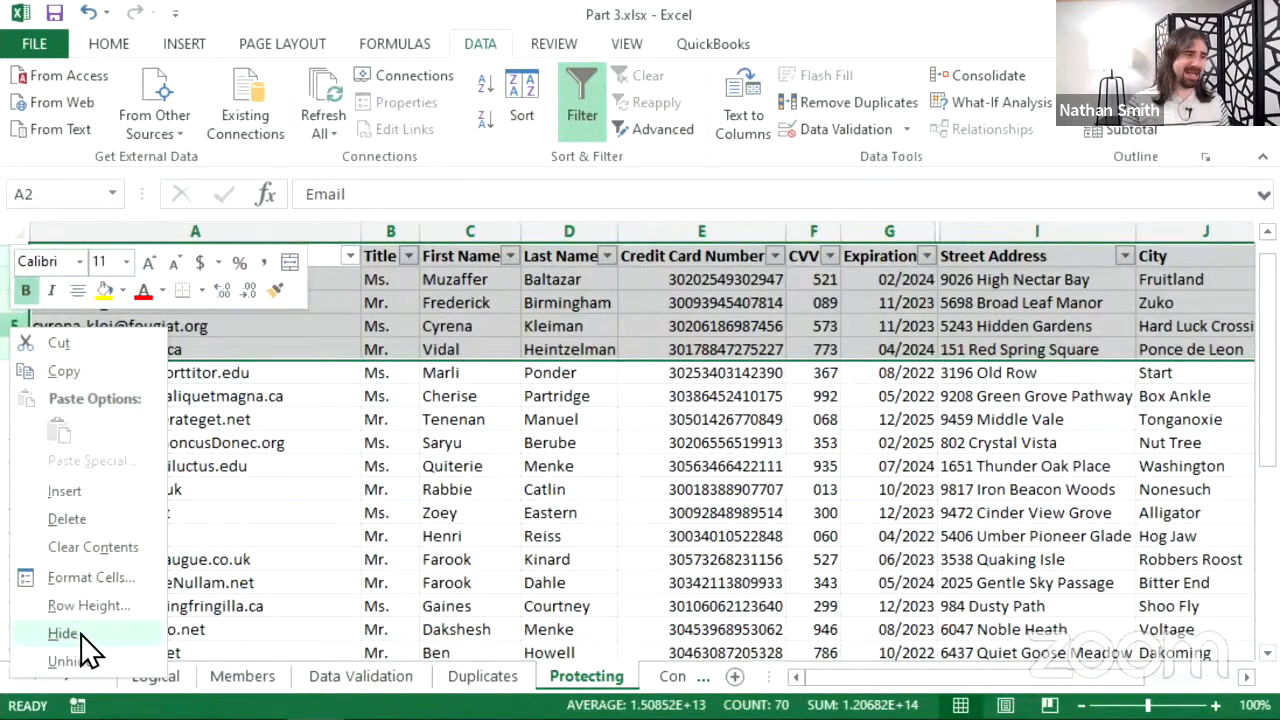
pyautogui.press('Escape')
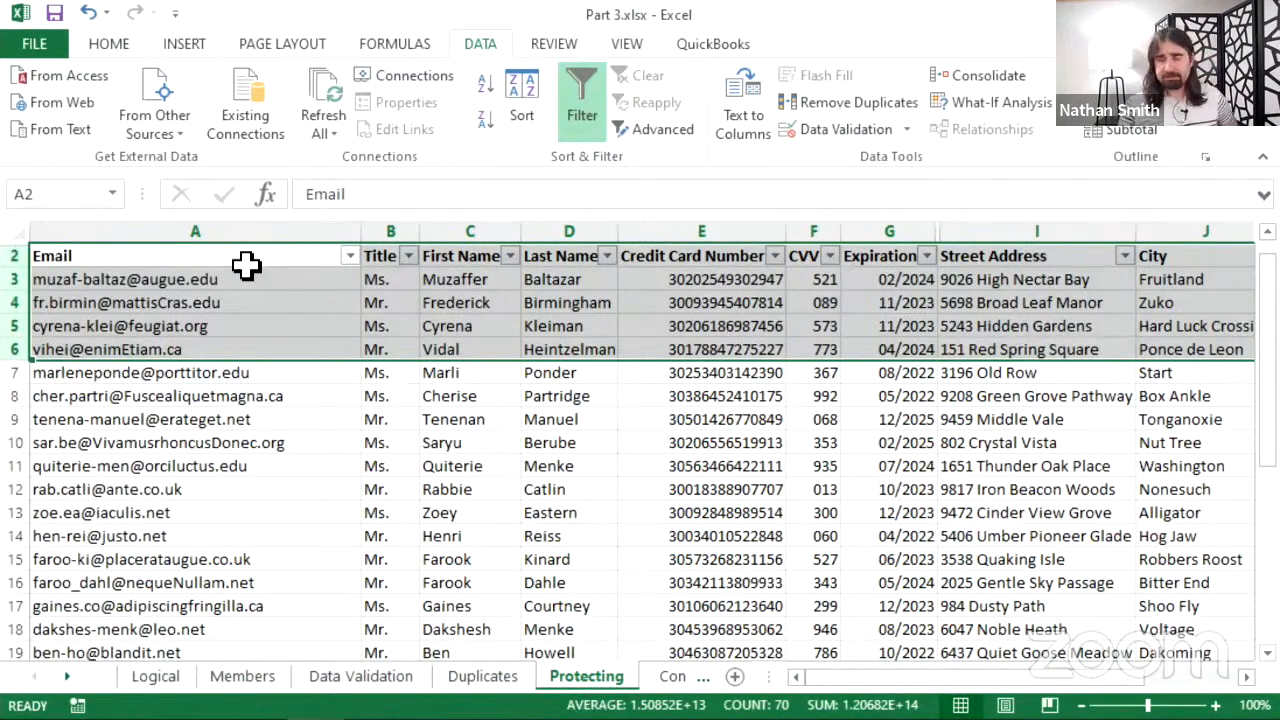
pyautogui.rightClick(16, 245)
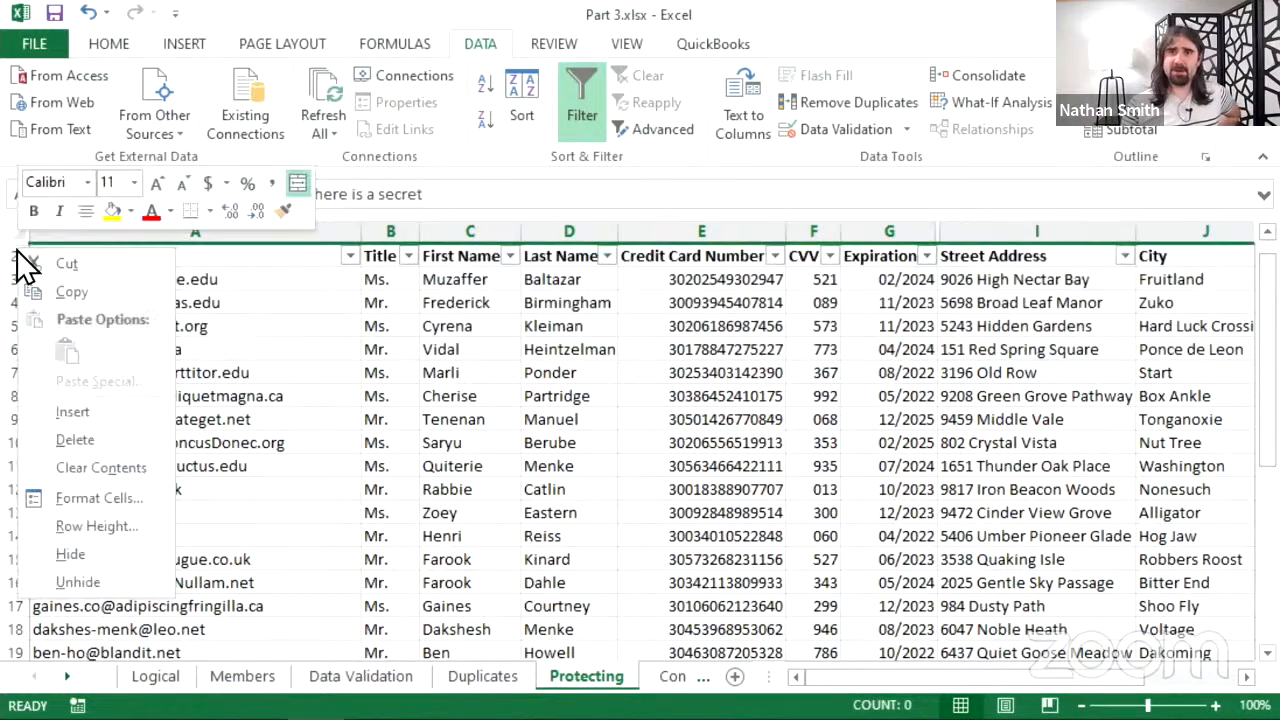
pyautogui.click(81, 588)
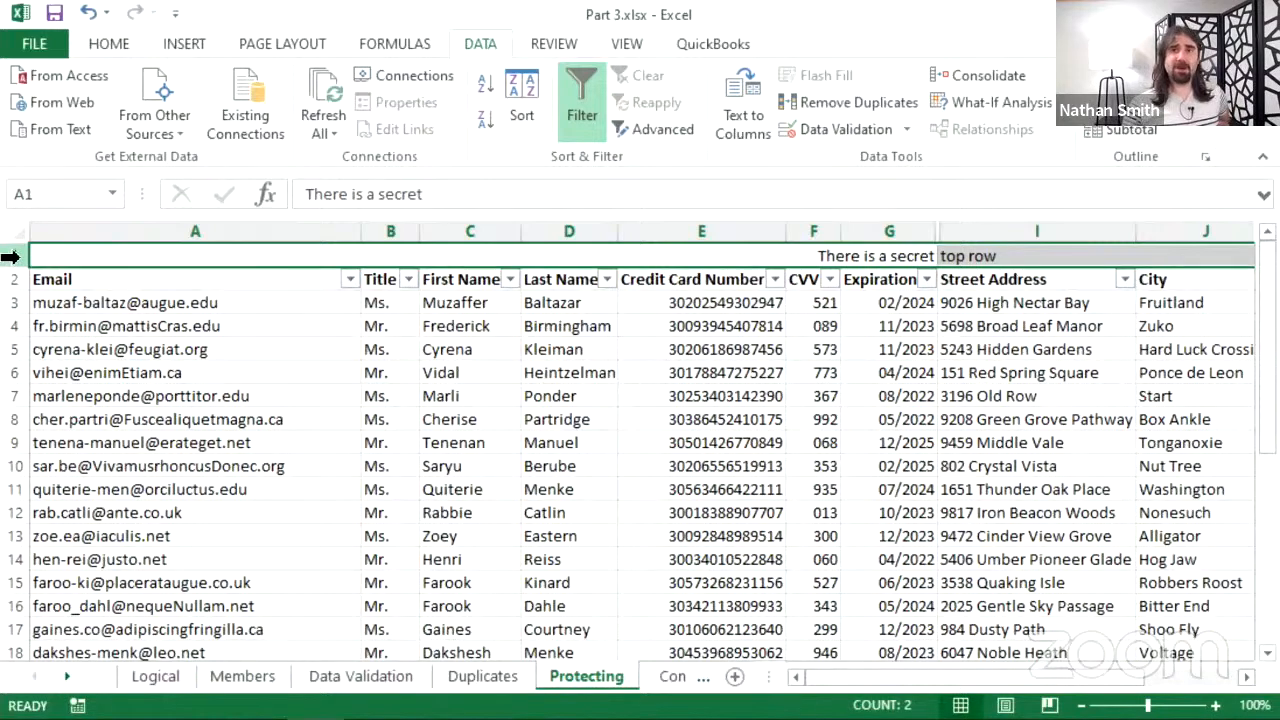
pyautogui.rightClick(8, 256)
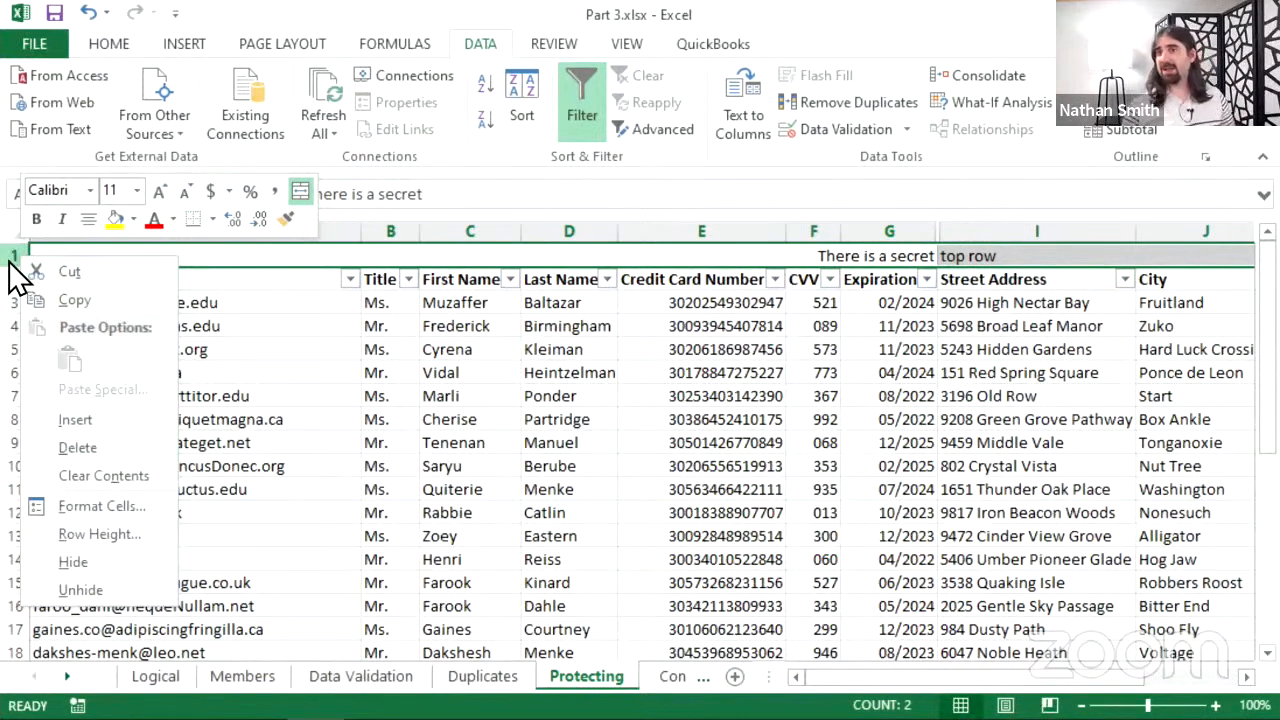
# - Delete the secret row 1, then unhide the Secret column H and delete it too
pyautogui.click(86, 449)
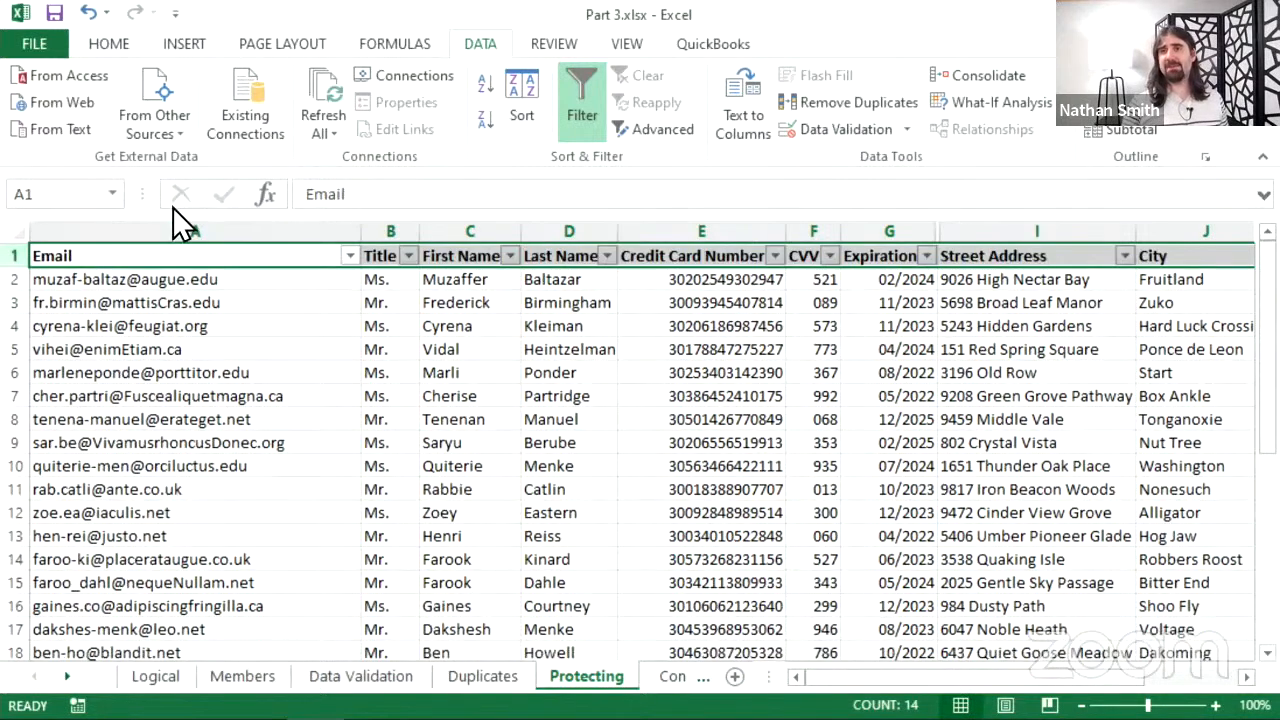
pyautogui.click(700, 303)
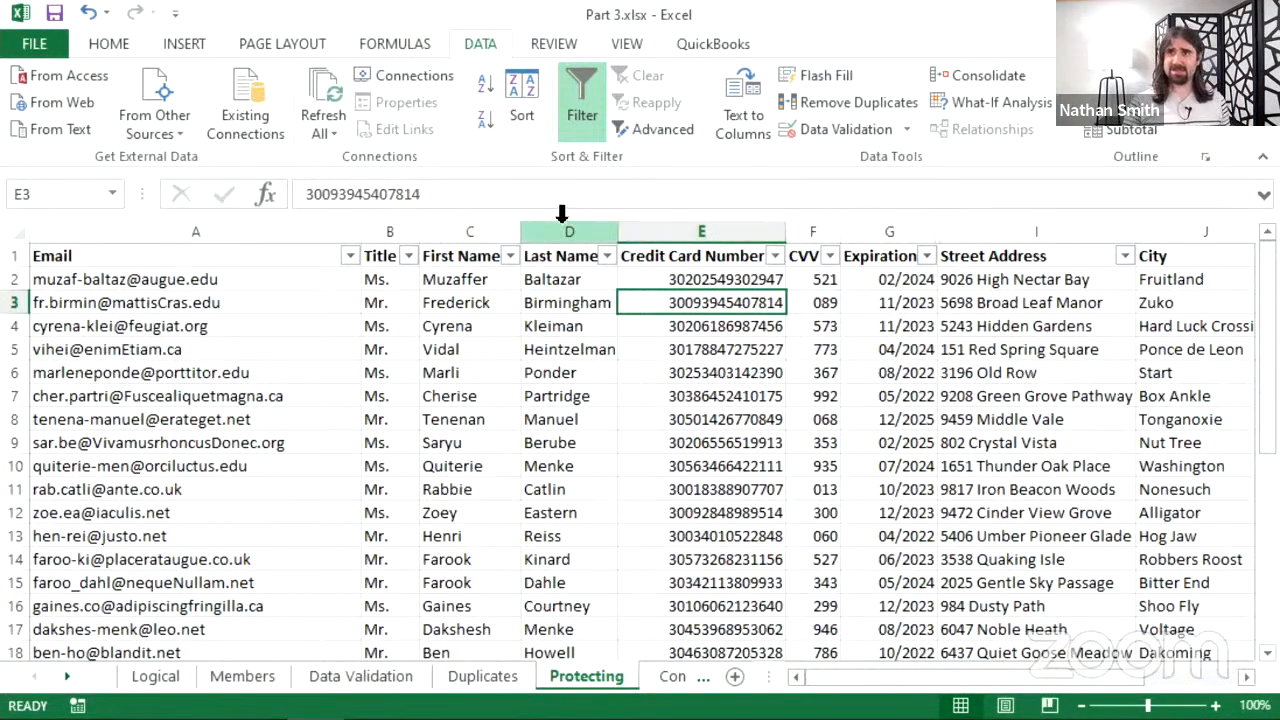
pyautogui.rightClick(942, 231)
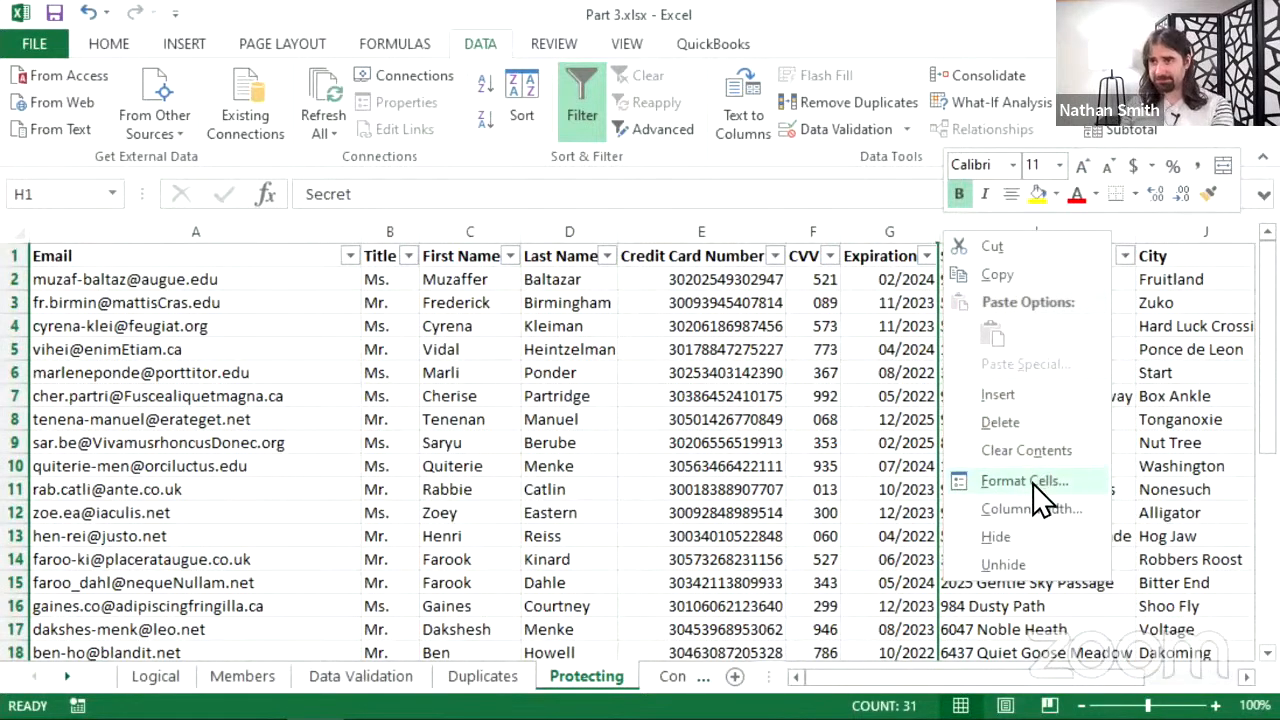
pyautogui.click(1046, 566)
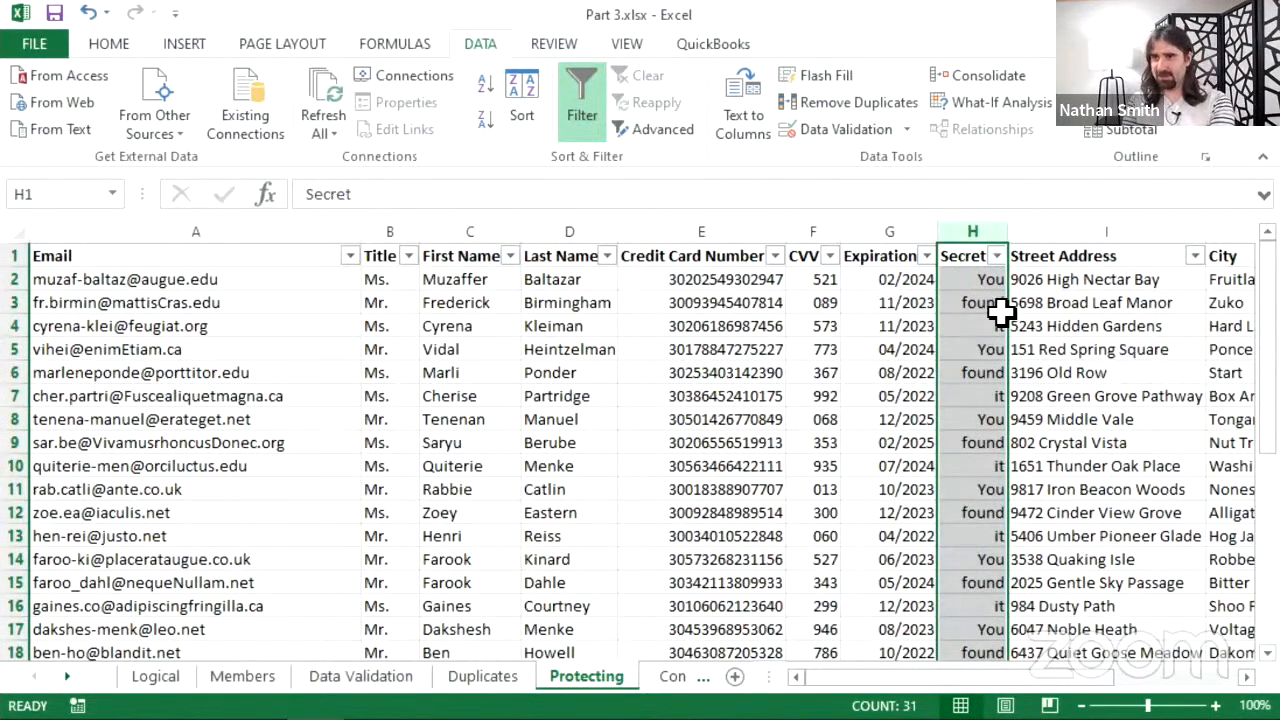
pyautogui.rightClick(972, 232)
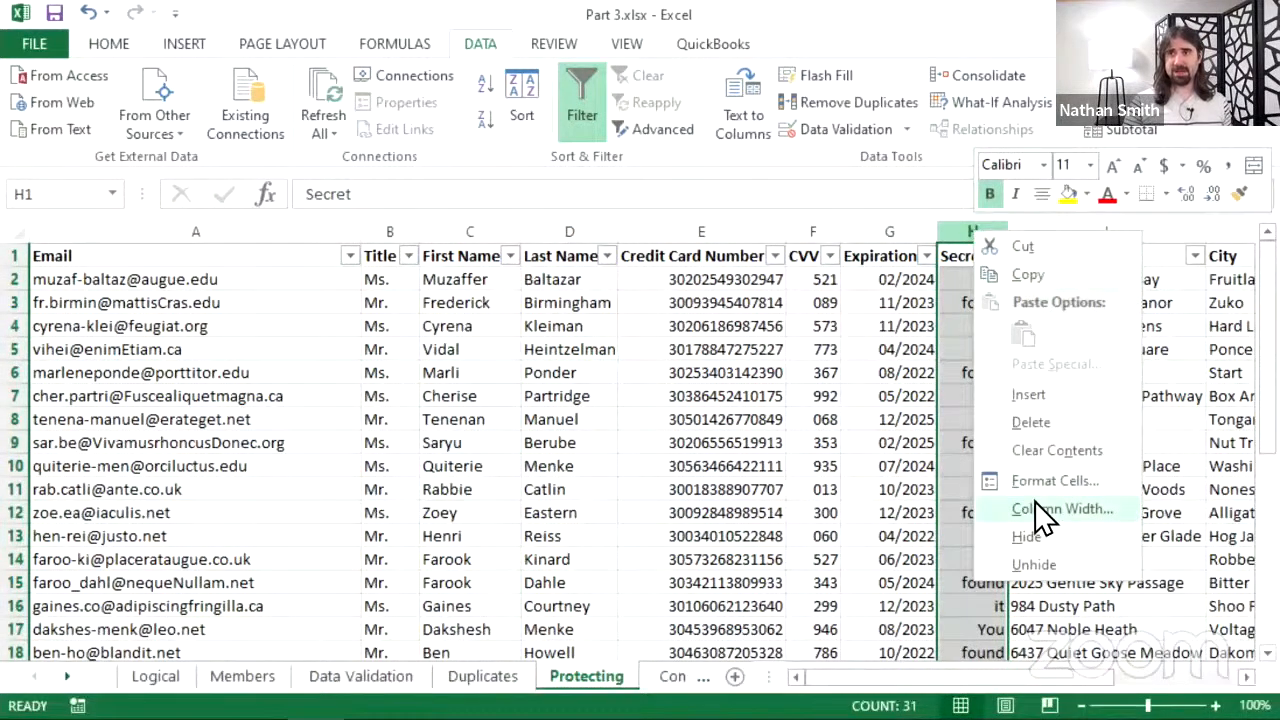
pyautogui.click(1040, 420)
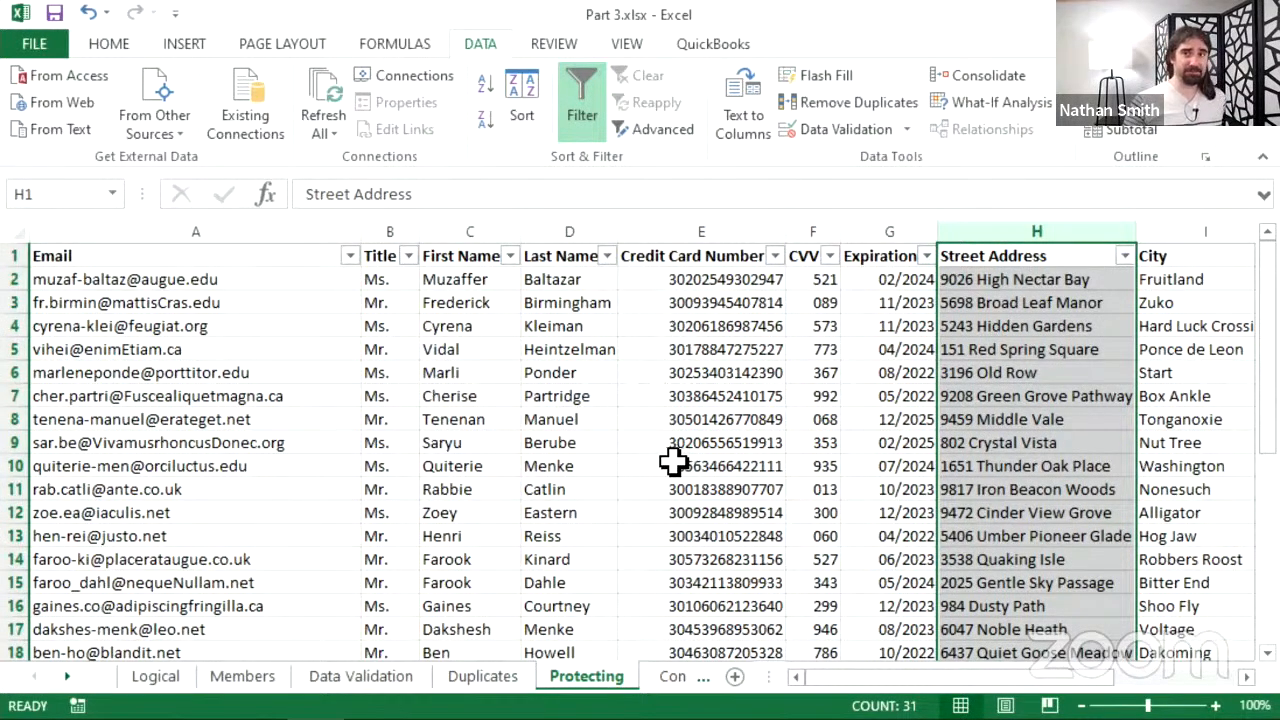
# - Unhide the sheet named Hidden Sheet from the sheet-tab Unhide list
pyautogui.rightClick(599, 698)
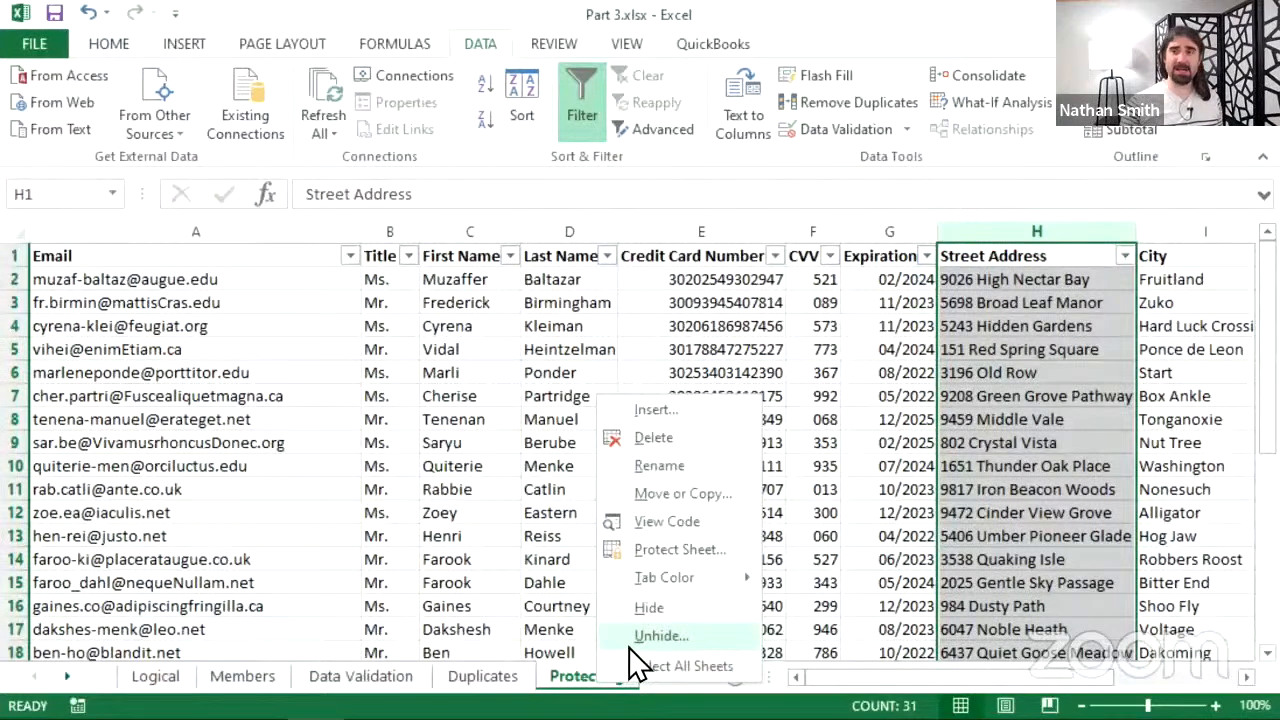
pyautogui.click(630, 645)
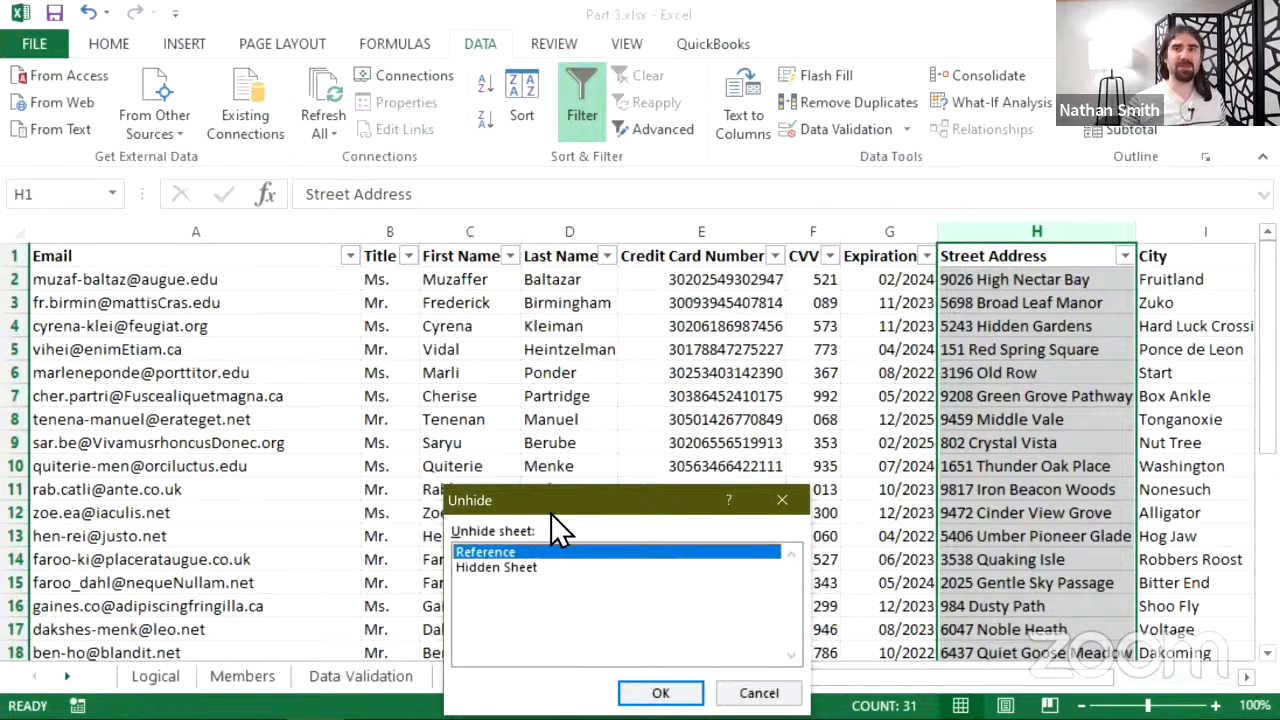
pyautogui.moveTo(562, 505); pyautogui.dragTo(606, 342)
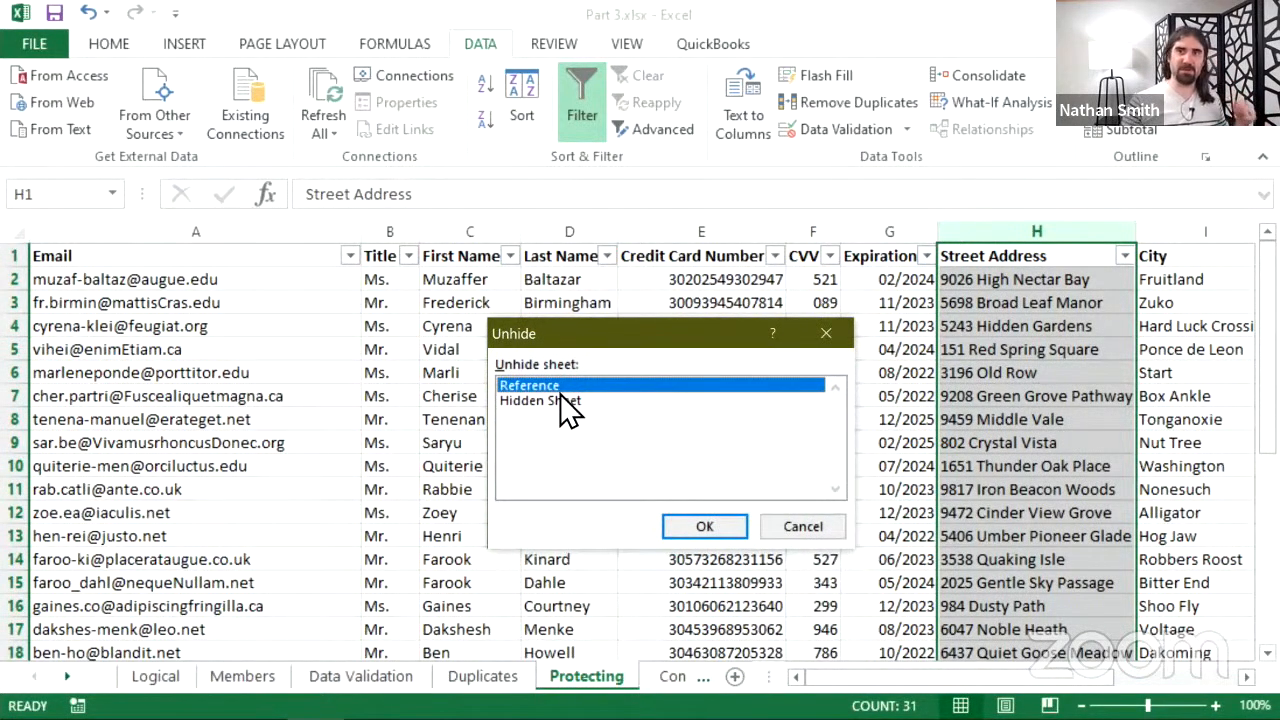
pyautogui.click(606, 401)
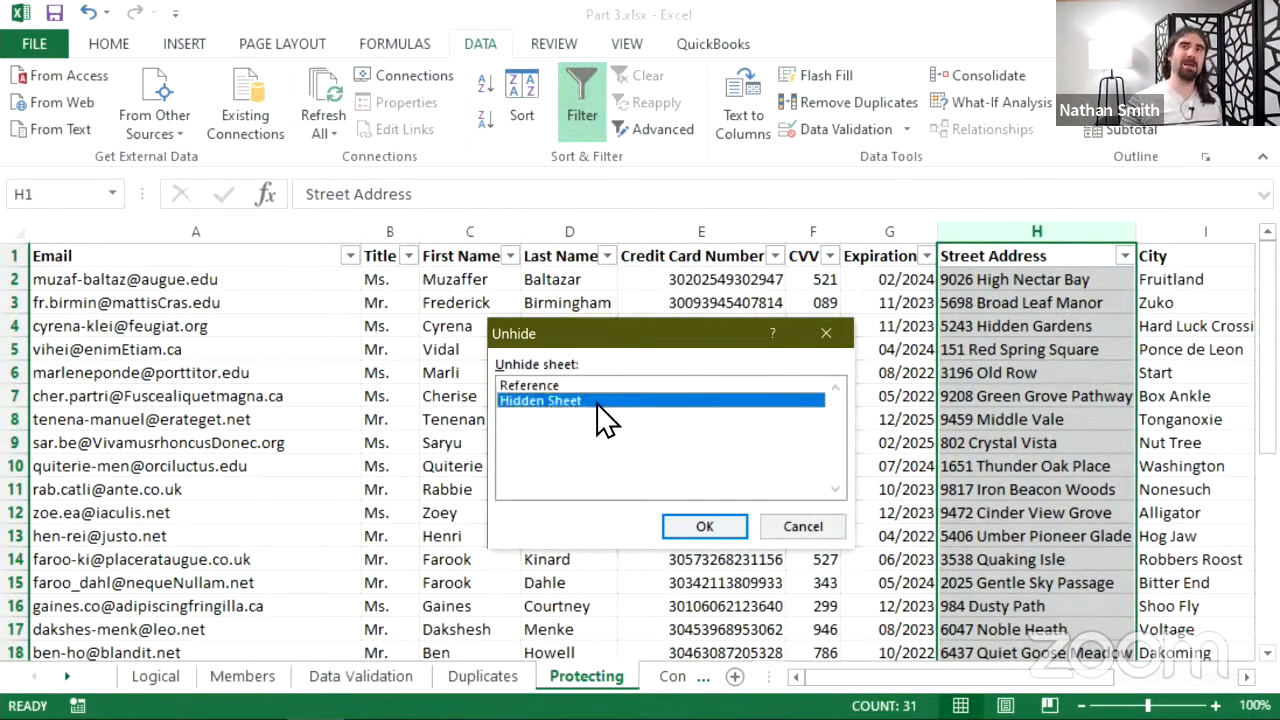
pyautogui.click(701, 526)
# - Zoom out until the whole 'You found it!' fireworks picture is visible
pyautogui.scroll(-4, 712, 460)
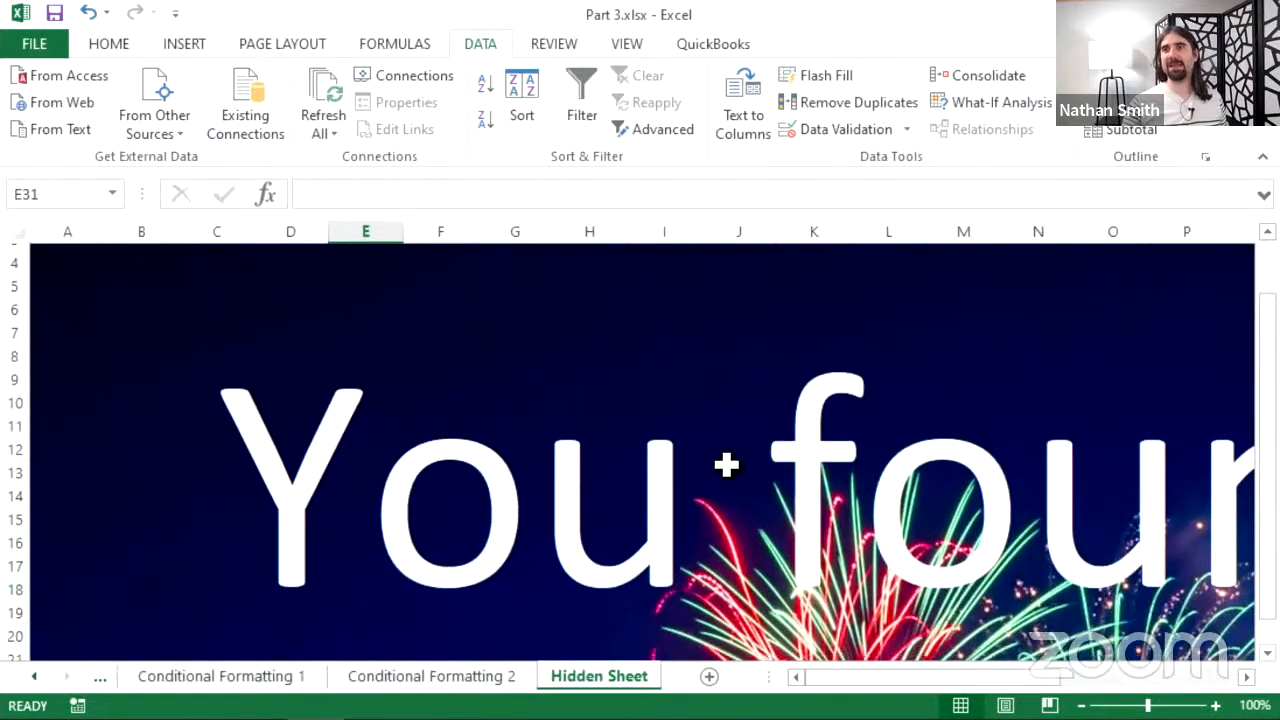
pyautogui.click(1083, 707)
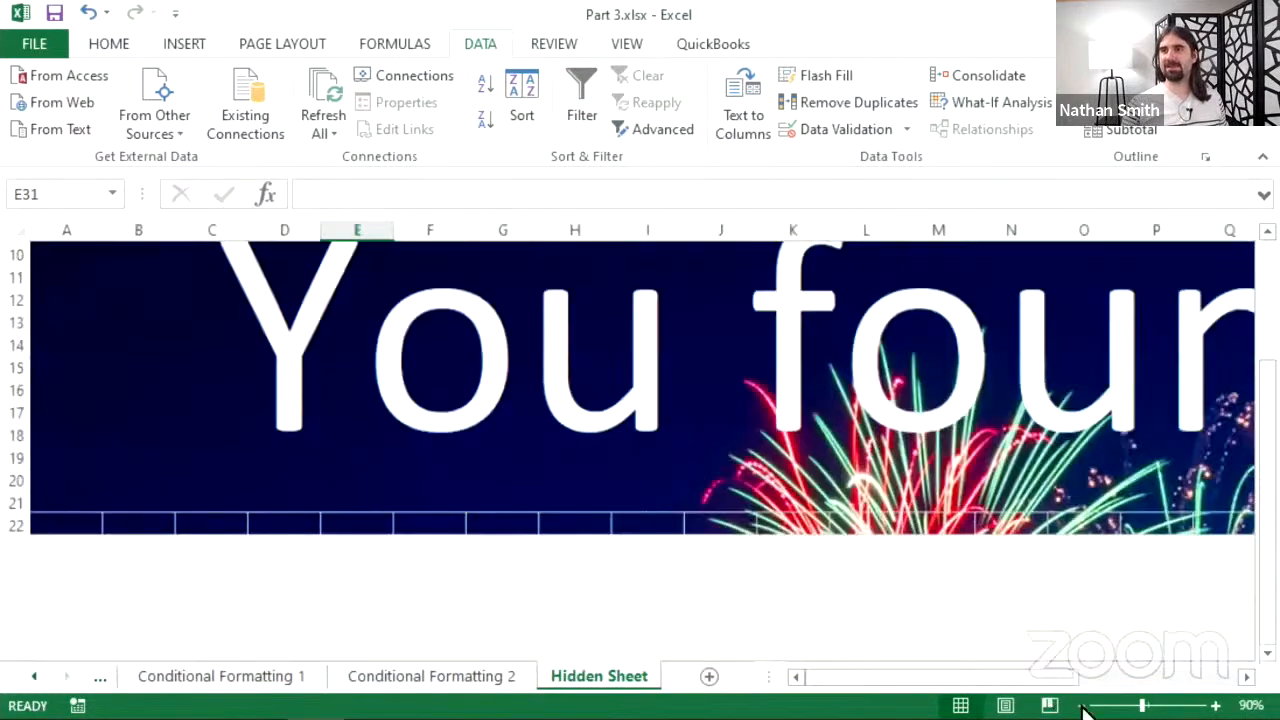
pyautogui.click(1083, 707)
pyautogui.click(1083, 707)
pyautogui.click(1083, 707)
pyautogui.click(1083, 707)
pyautogui.click(1083, 707)
pyautogui.click(1083, 707)
pyautogui.click(1083, 707)
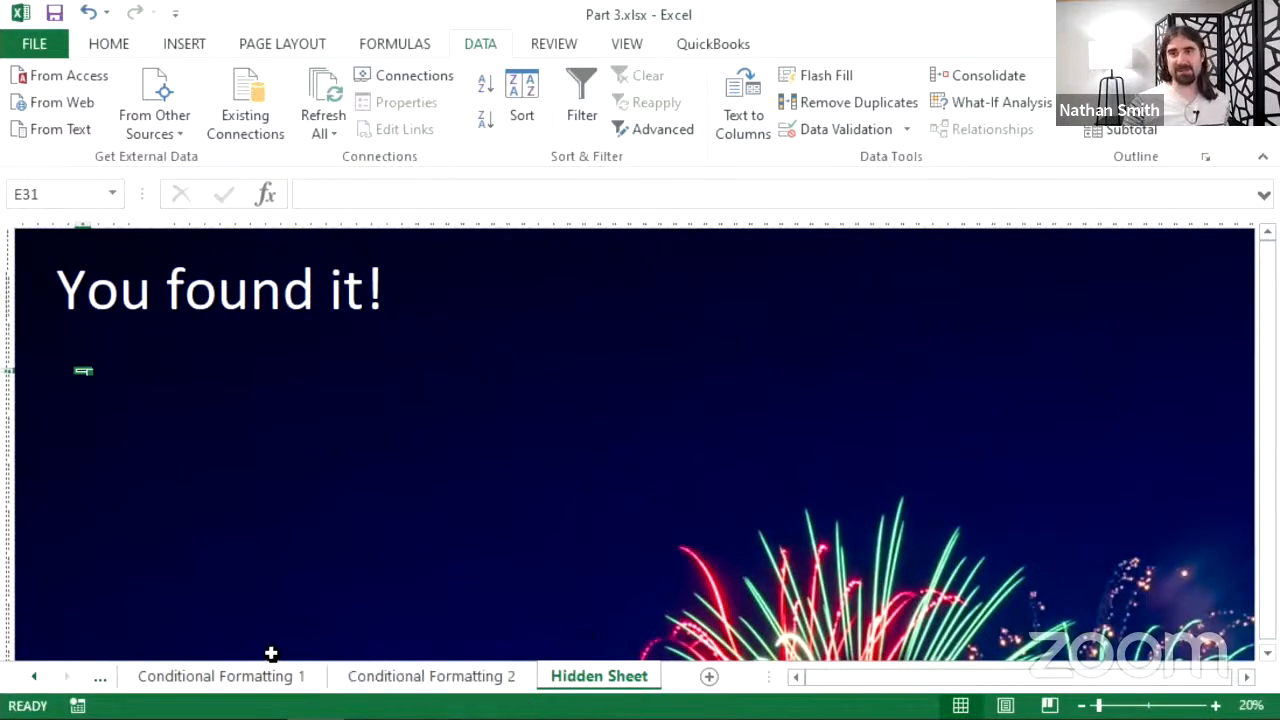
pyautogui.click(34, 678)
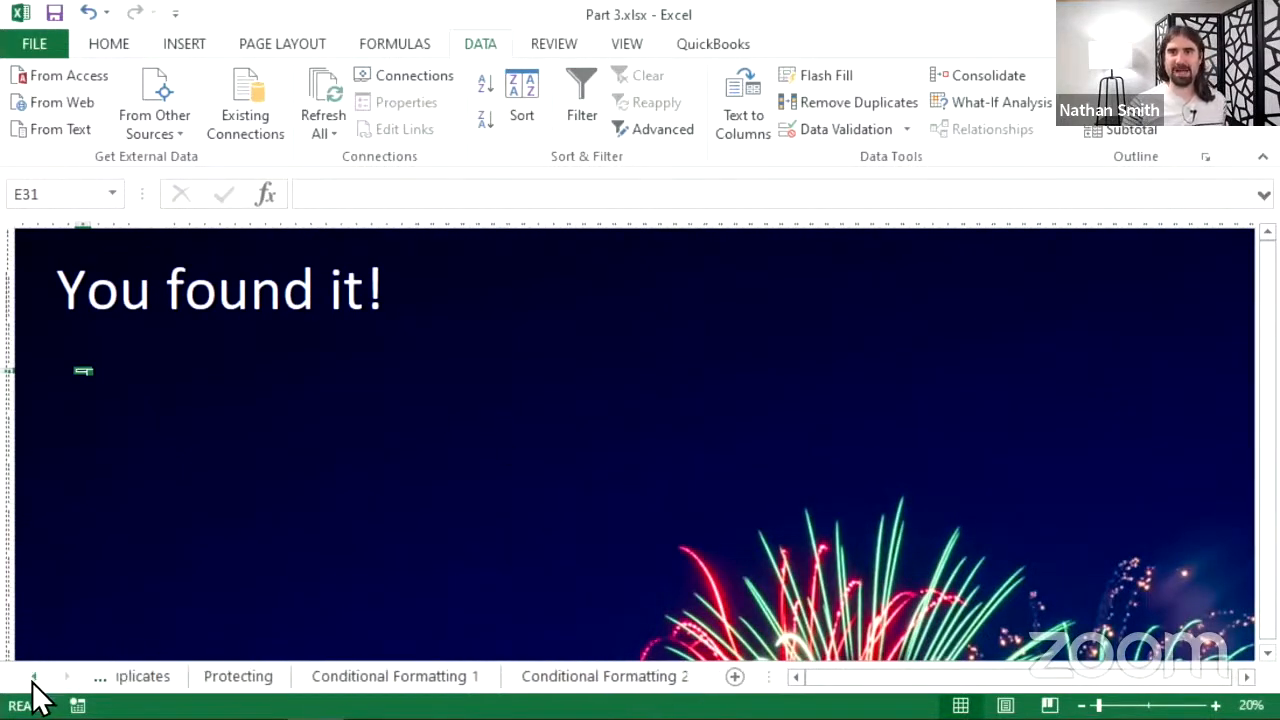
pyautogui.click(34, 678)
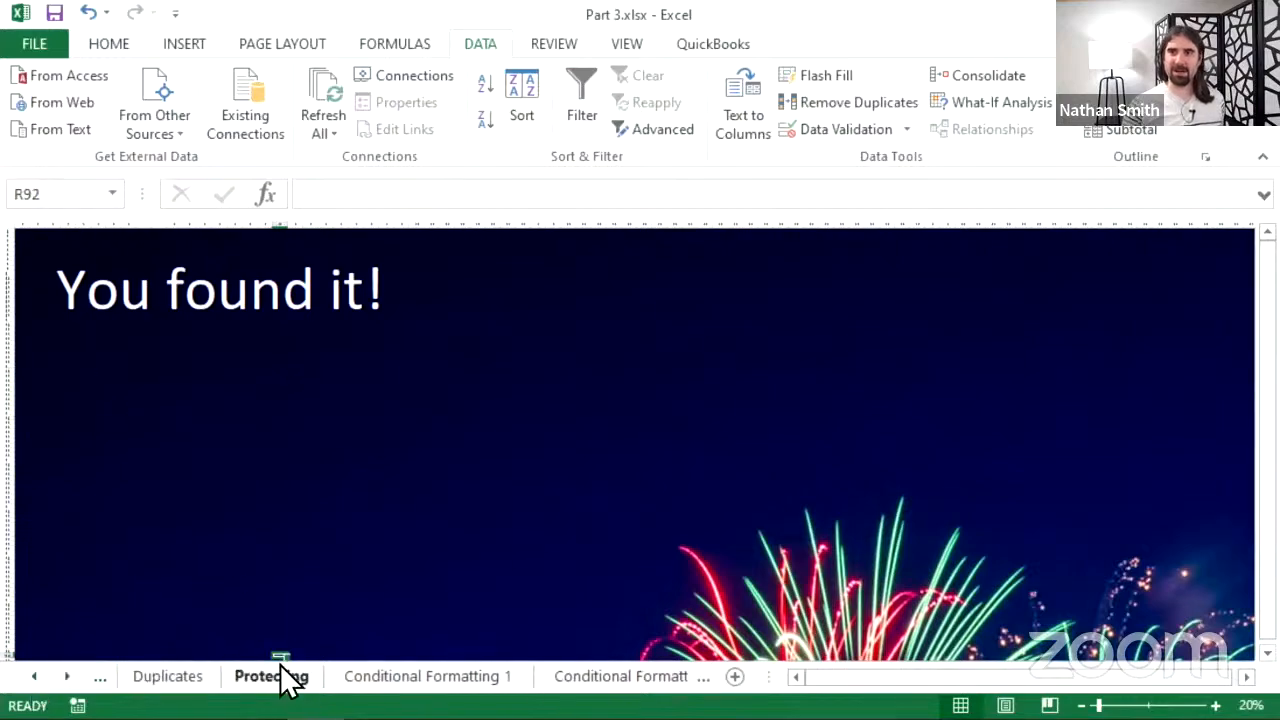
# - Return to the Protecting sheet's customer table
pyautogui.click(274, 679)
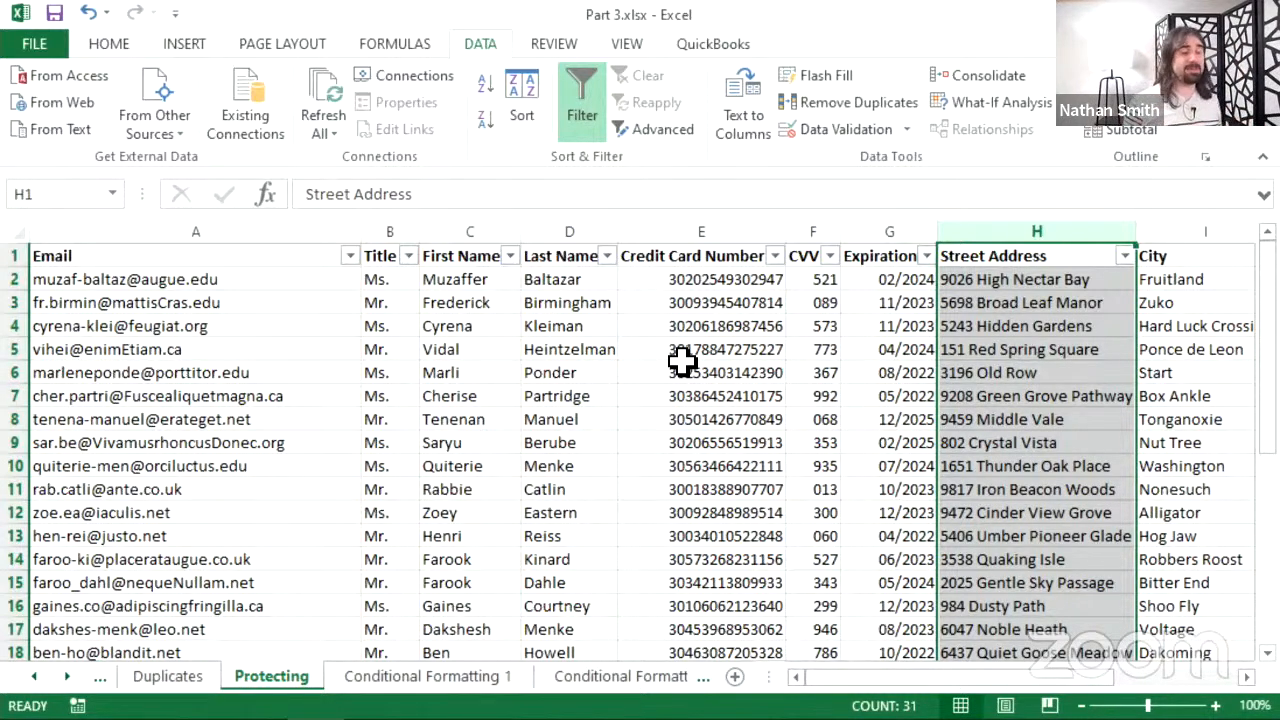
pyautogui.rightClick(645, 690)
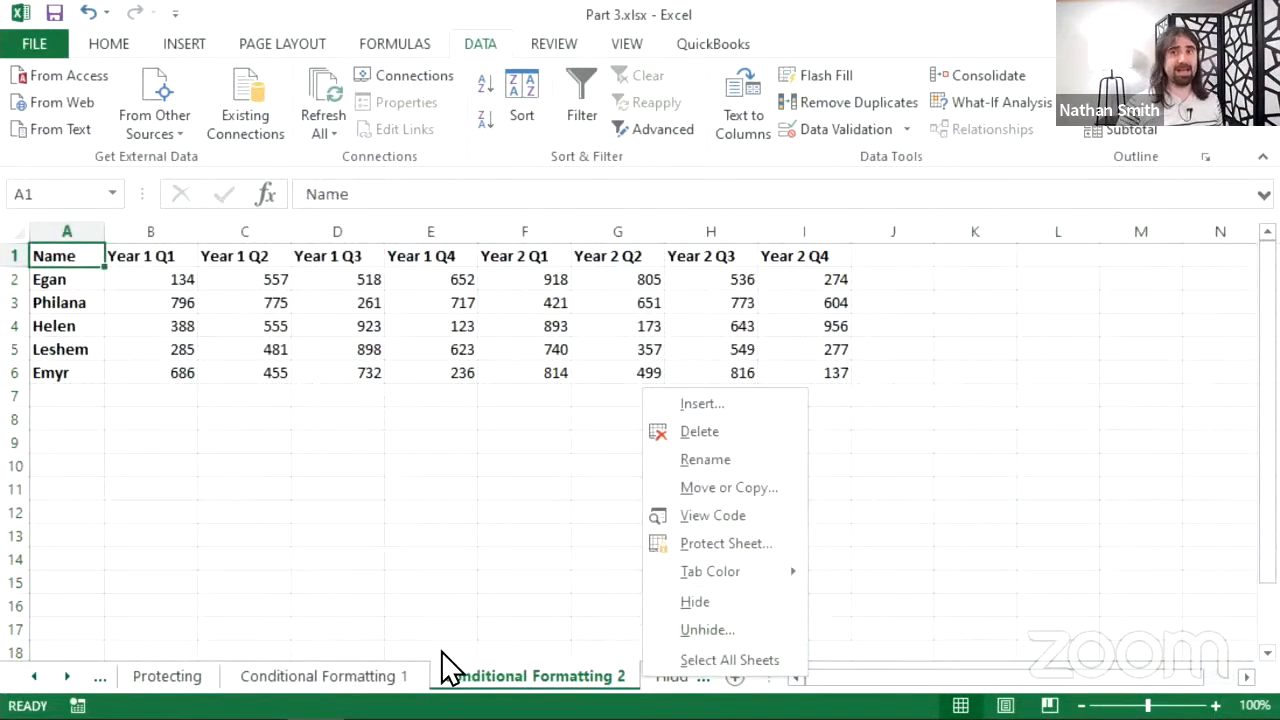
pyautogui.click(163, 690)
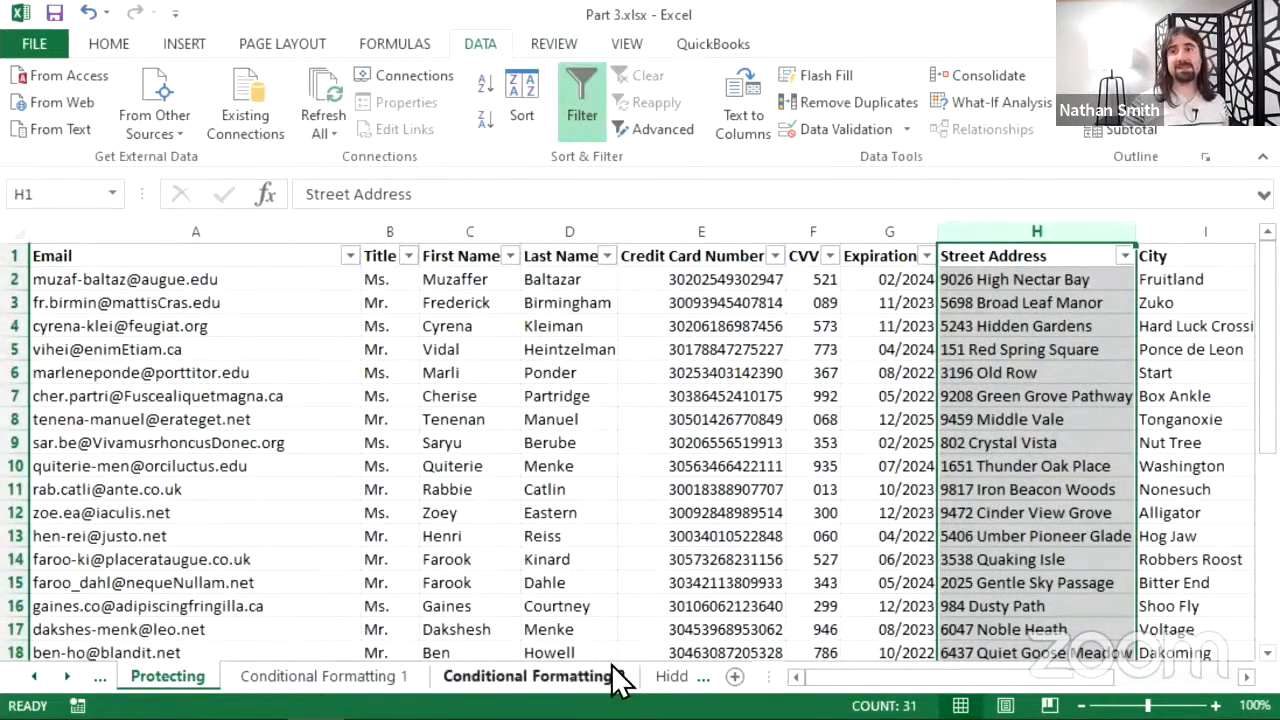
pyautogui.rightClick(650, 682)
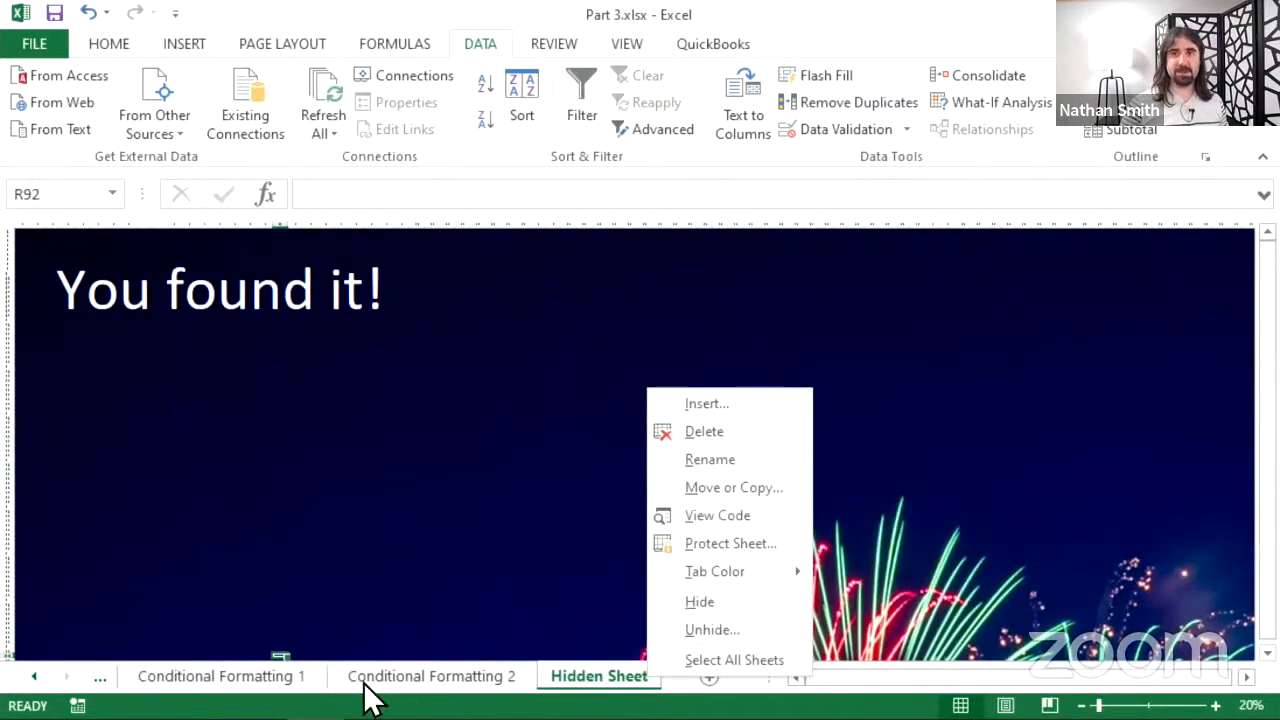
pyautogui.click(33, 680)
pyautogui.click(33, 678)
pyautogui.click(33, 678)
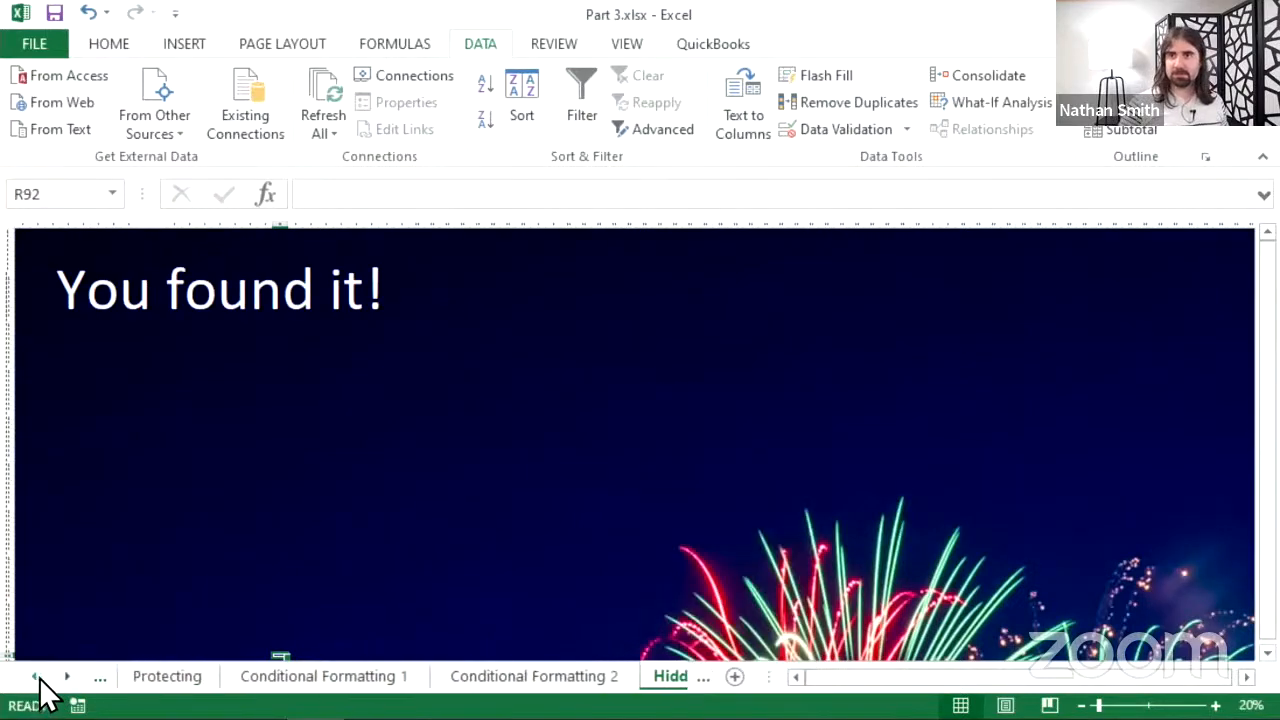
pyautogui.click(271, 684)
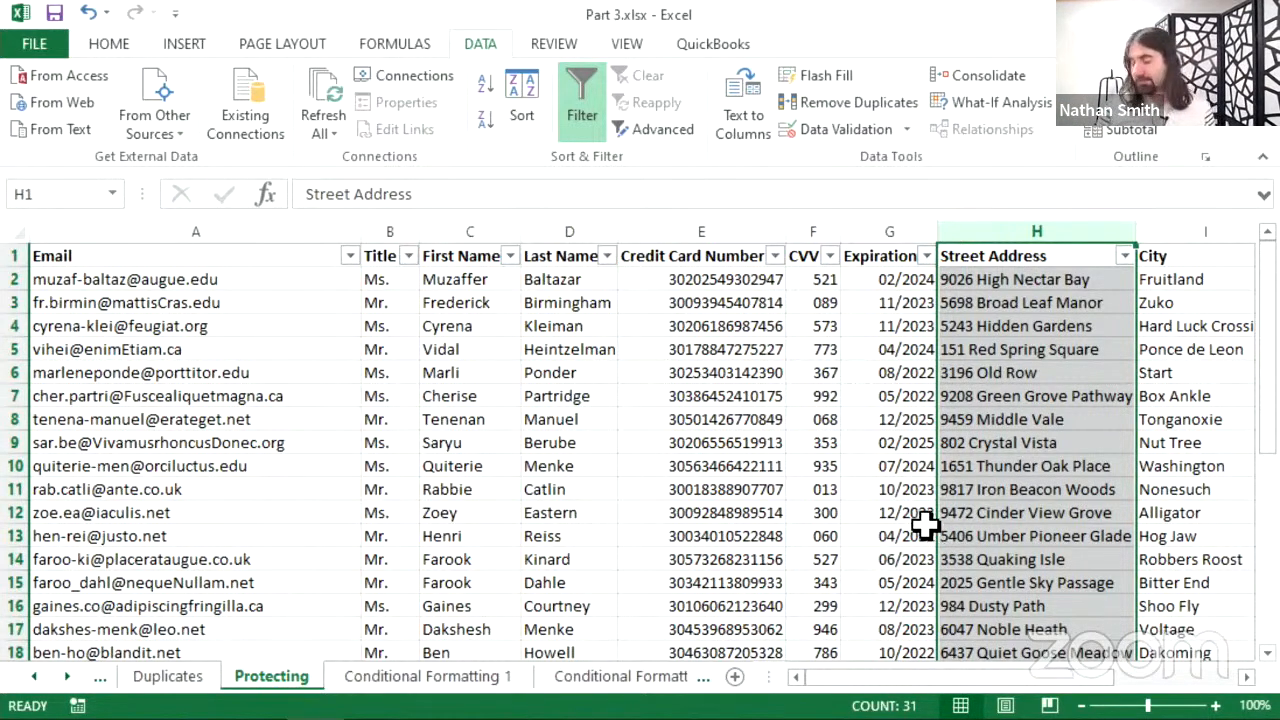
pyautogui.click(852, 349)
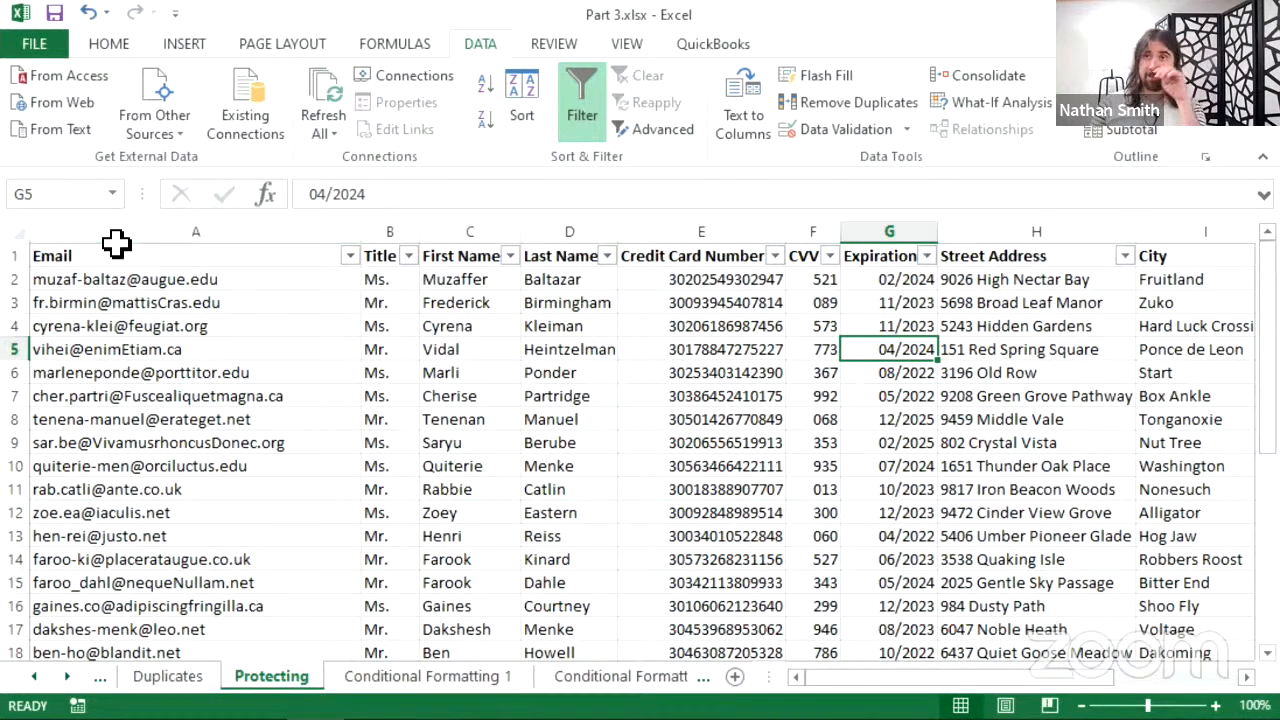
pyautogui.moveTo(148, 216); pyautogui.dragTo(583, 250)
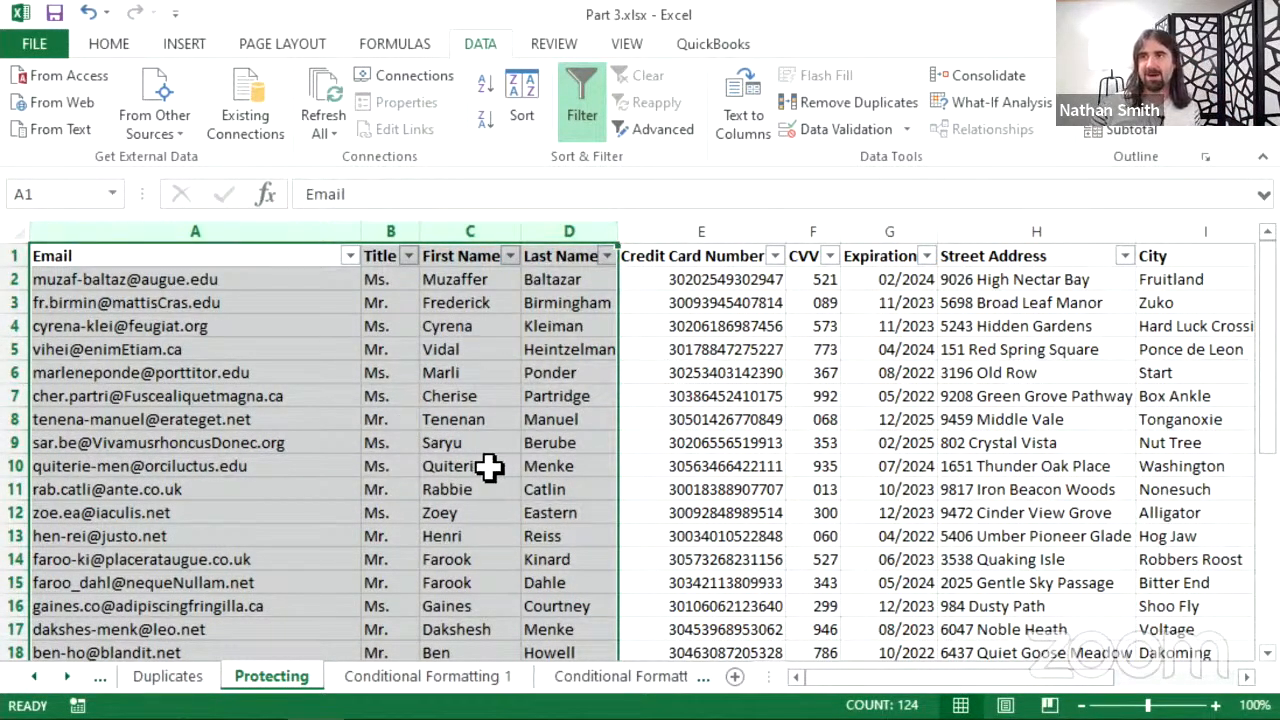
pyautogui.rightClick(364, 392)
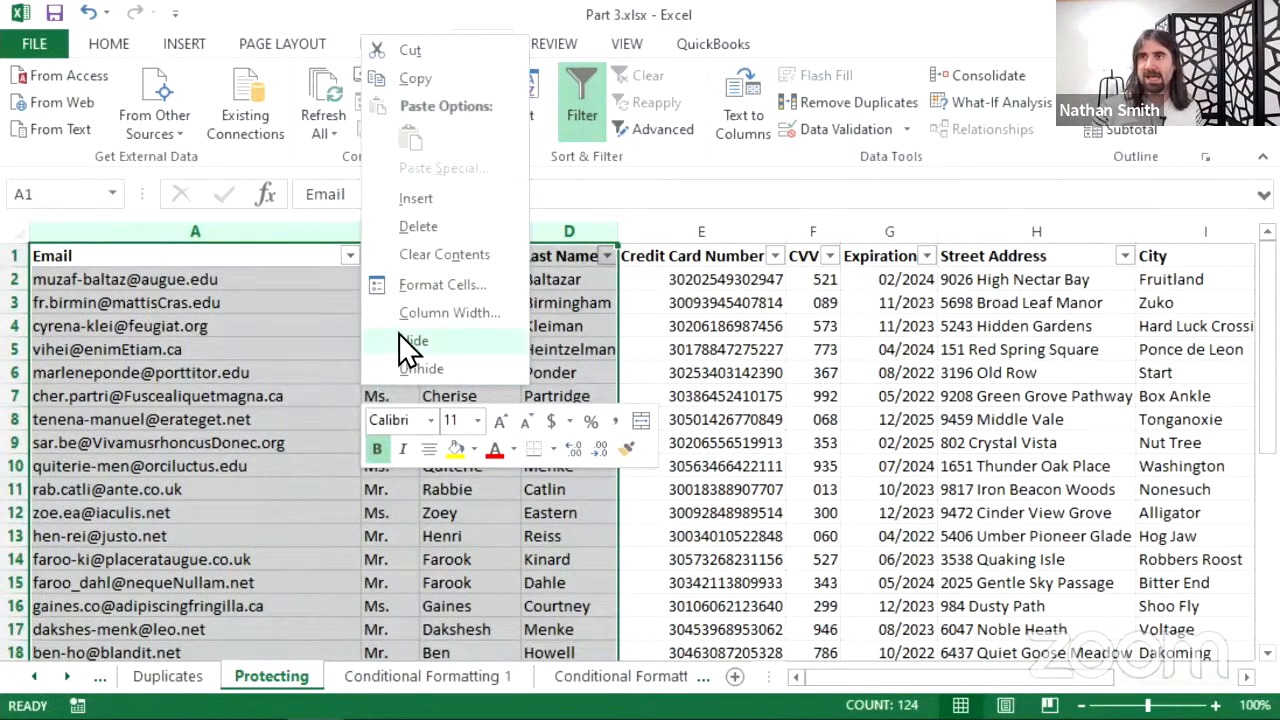
pyautogui.click(429, 291)
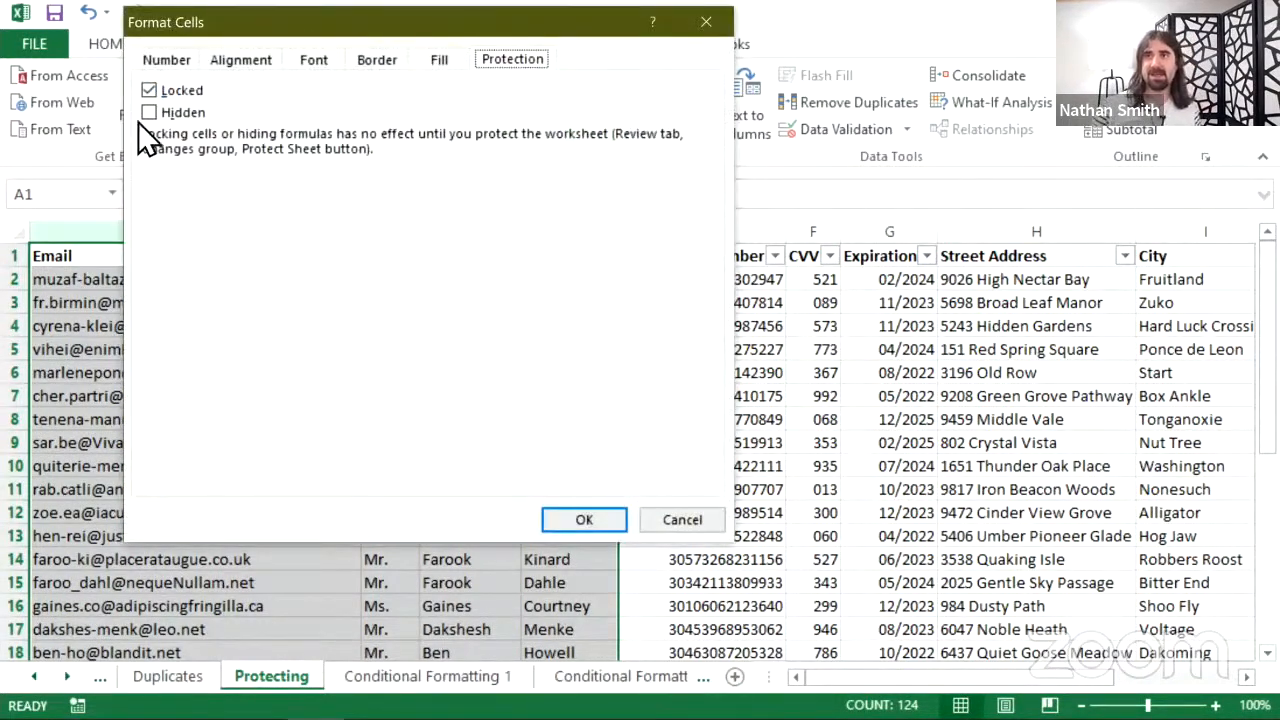
pyautogui.click(148, 91)
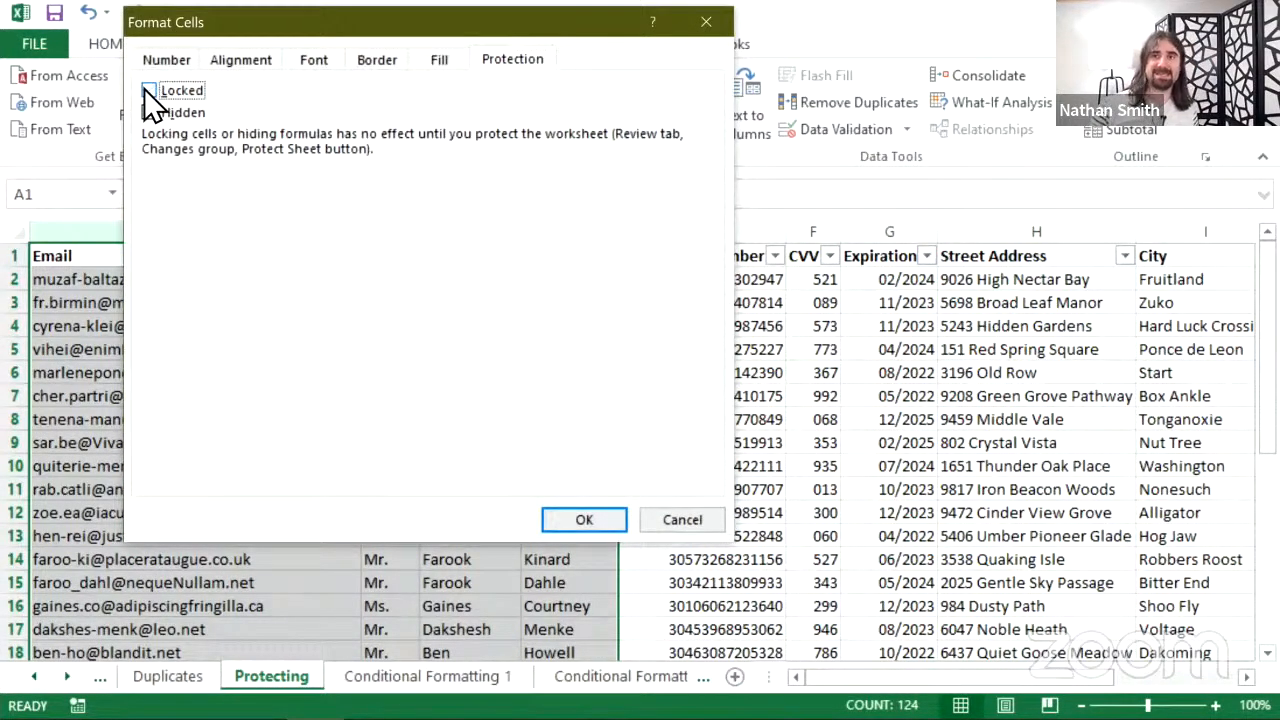
pyautogui.click(558, 518)
pyautogui.click(558, 514)
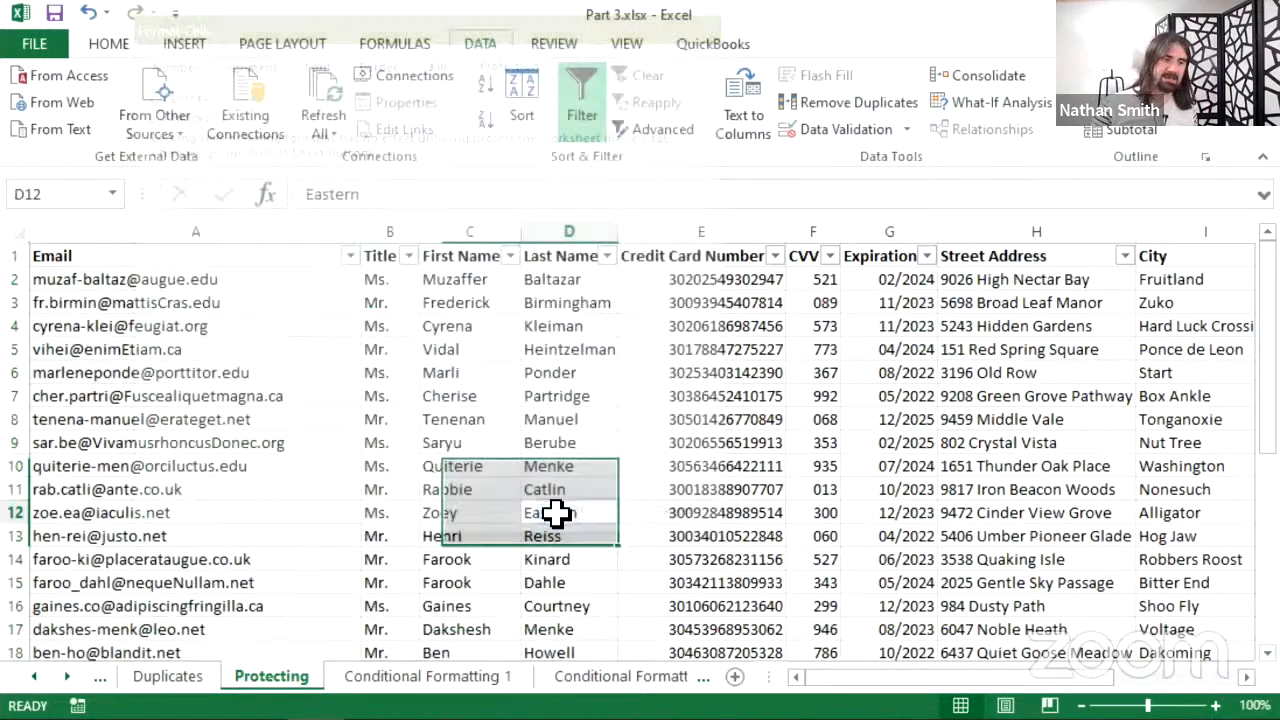
pyautogui.click(528, 410)
pyautogui.click(285, 417)
pyautogui.click(266, 303)
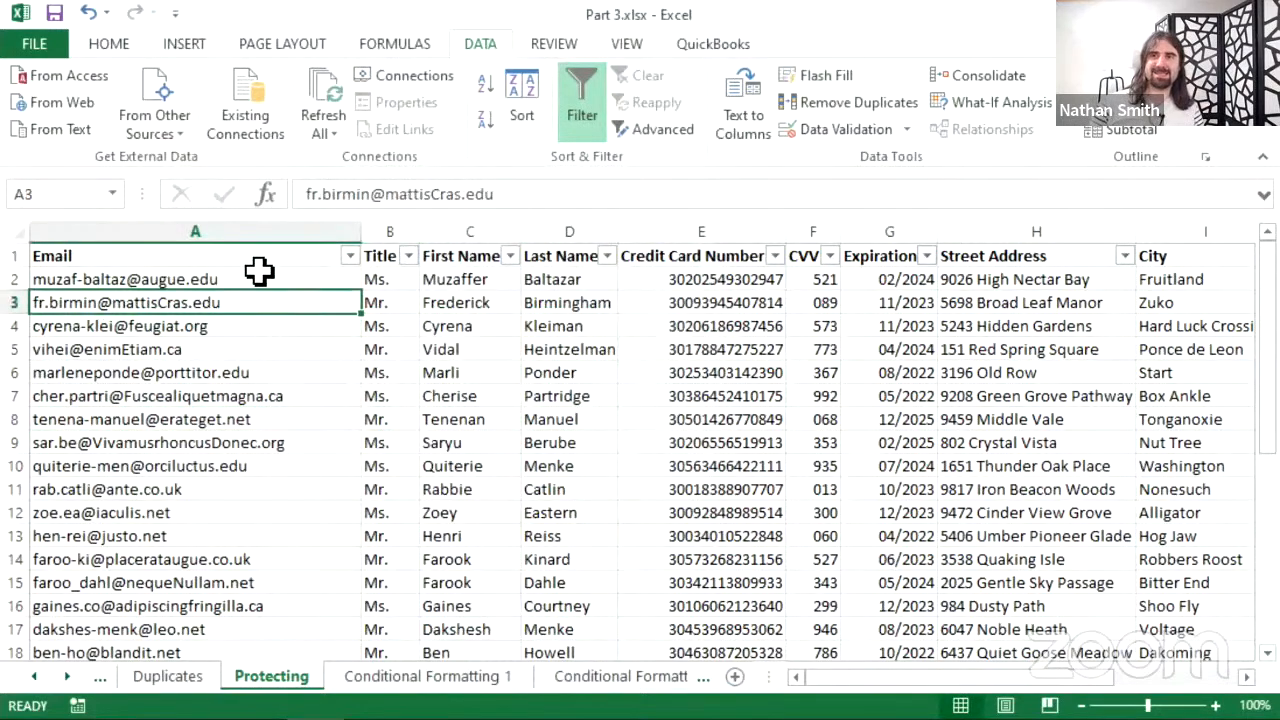
pyautogui.click(278, 262)
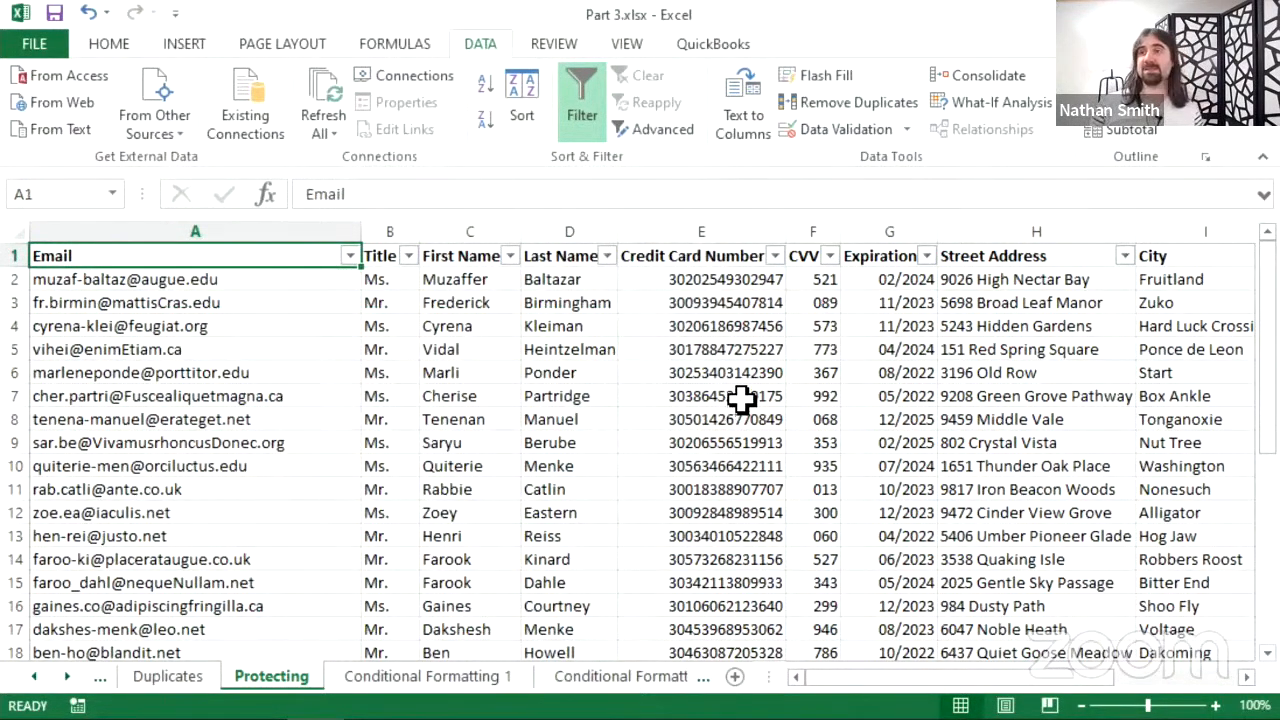
pyautogui.click(992, 232)
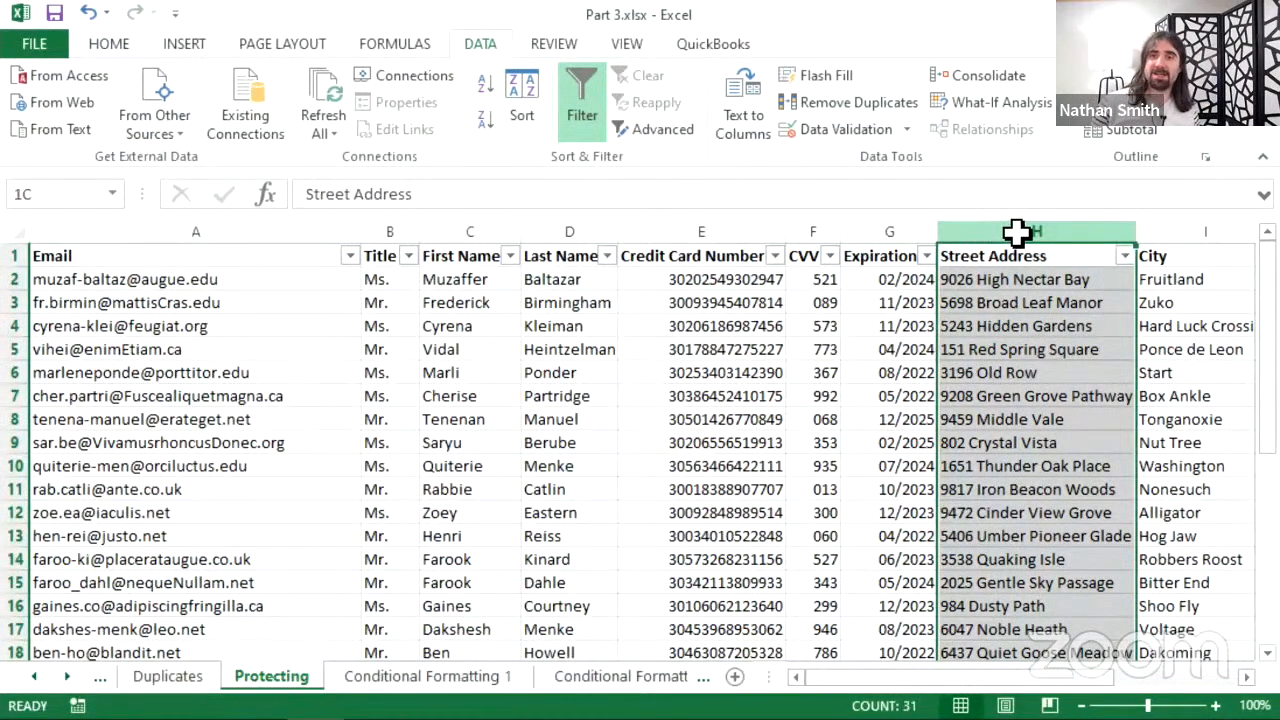
# - Clear Locked for columns H to M, Street Address through Phone
pyautogui.moveTo(1113, 246); pyautogui.dragTo(1143, 223)
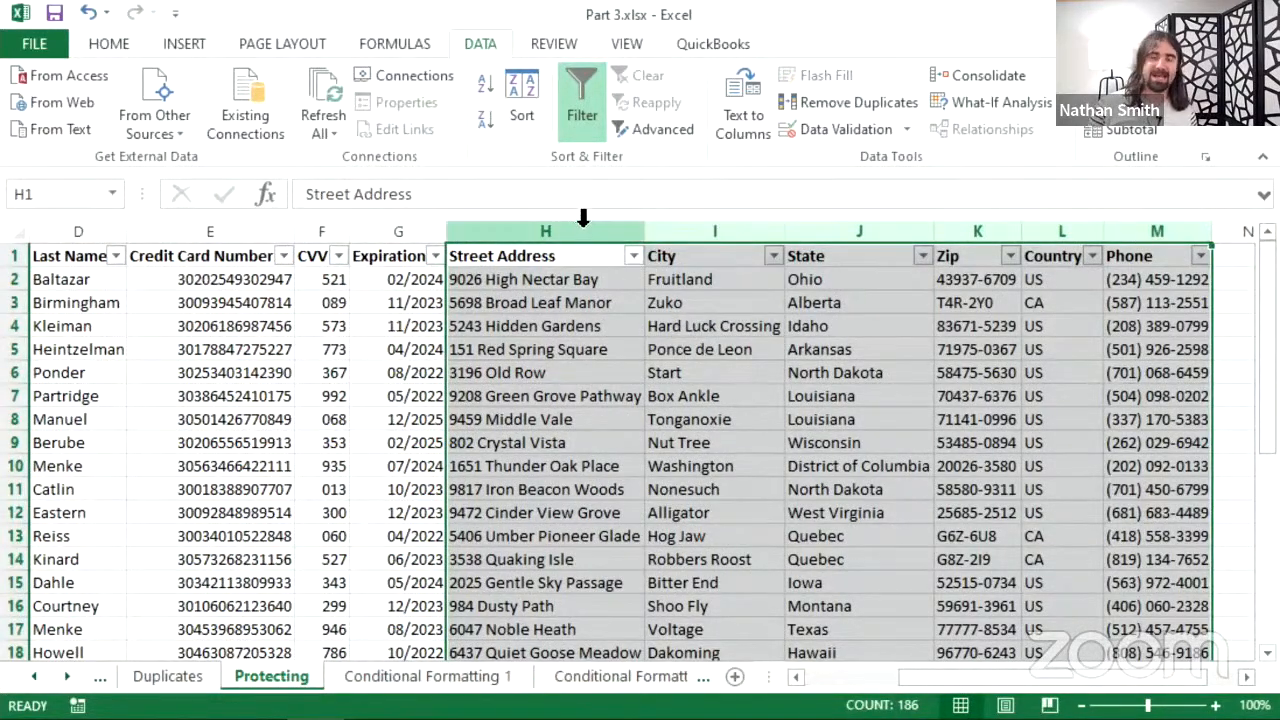
pyautogui.rightClick(532, 378)
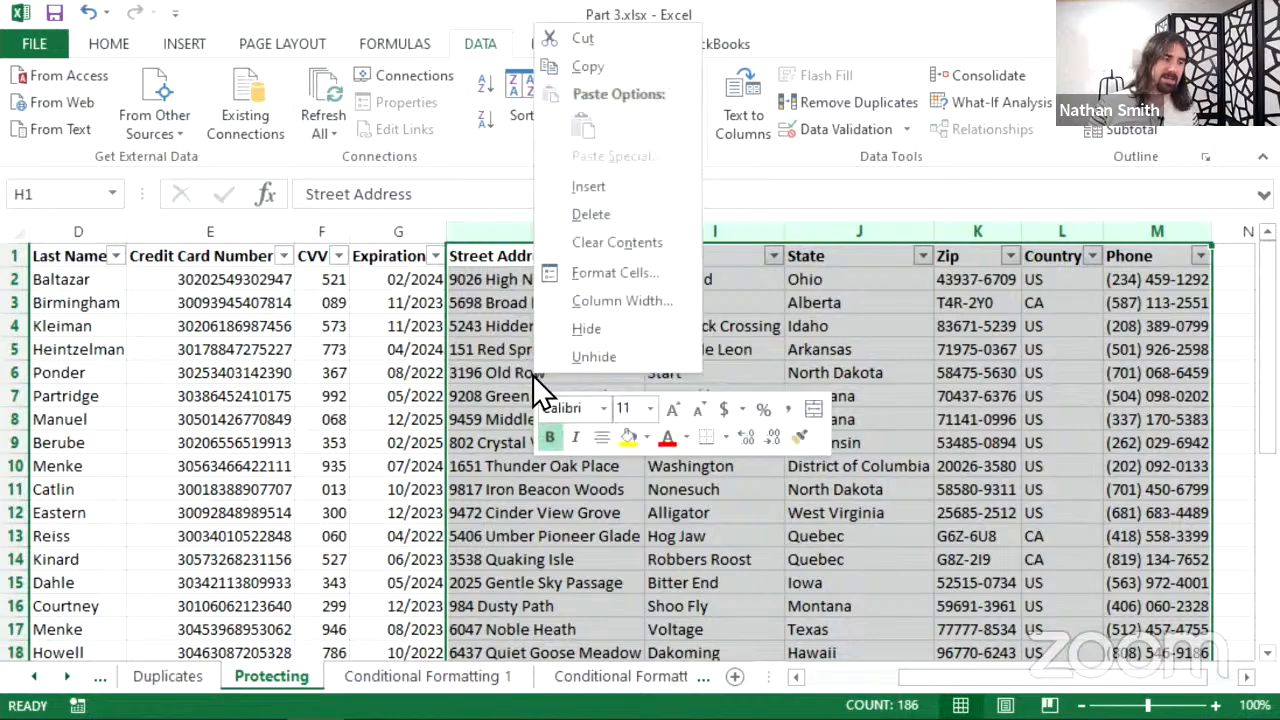
pyautogui.click(593, 280)
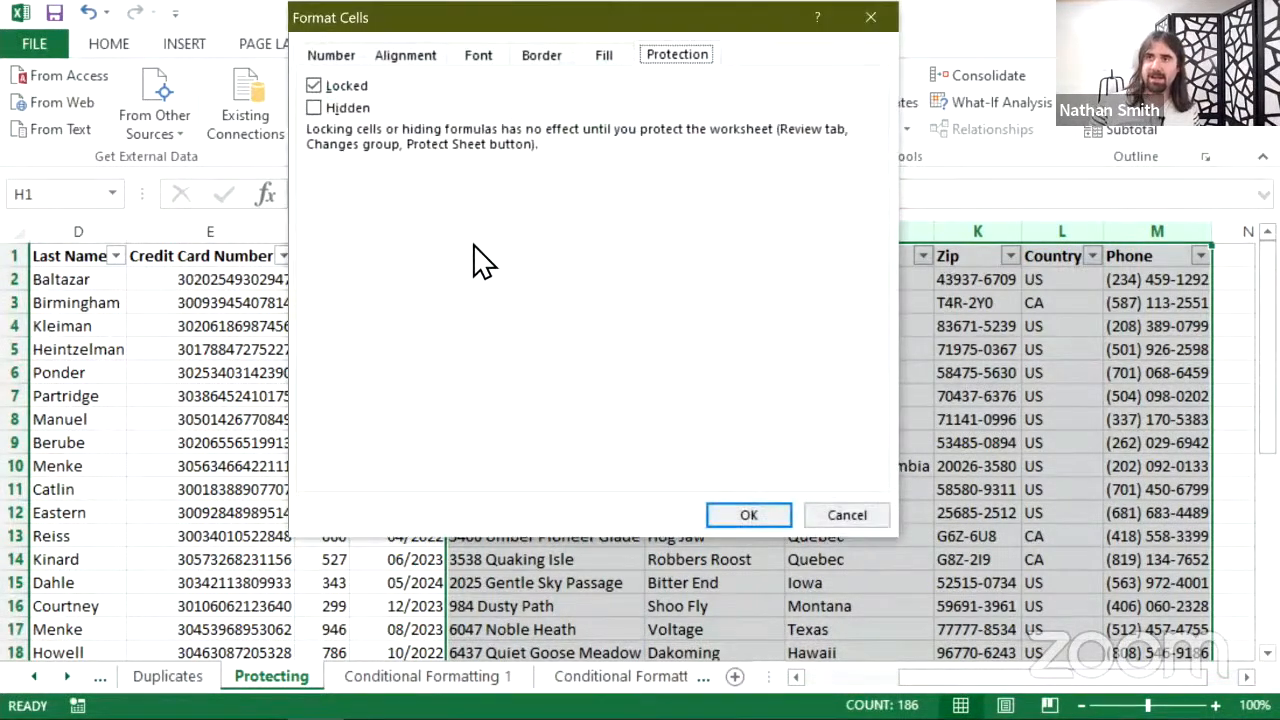
pyautogui.click(363, 90)
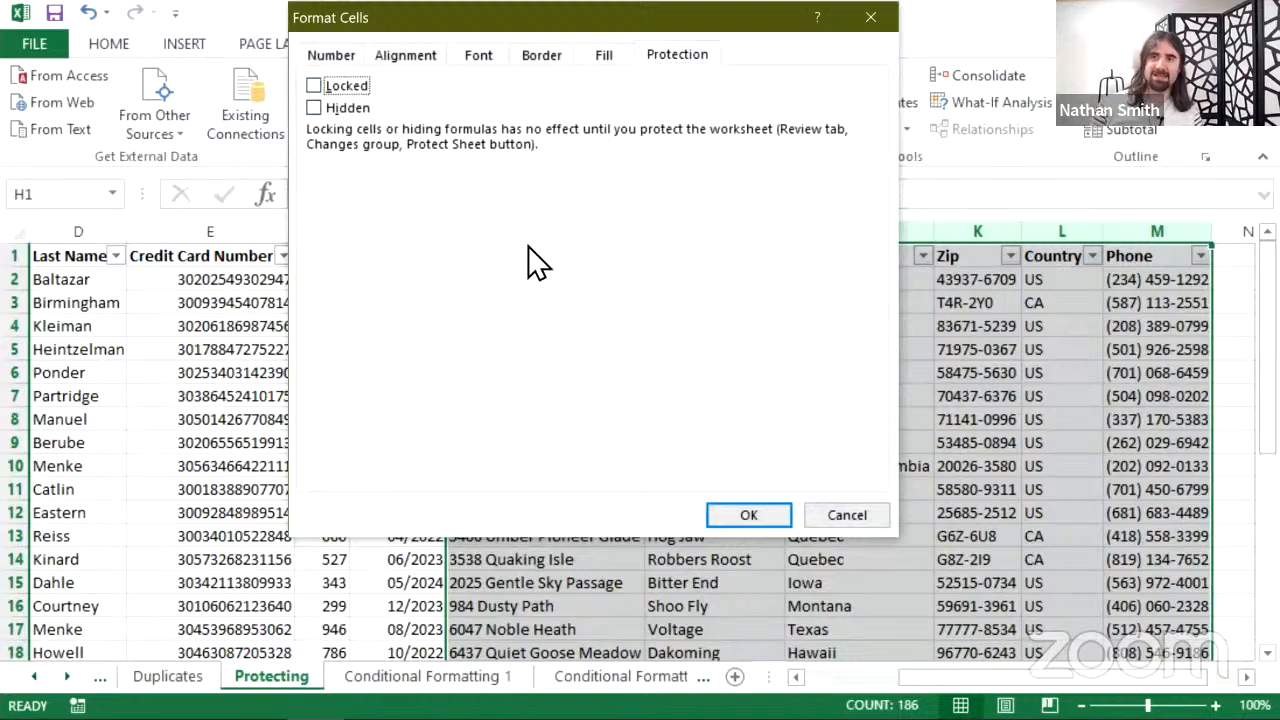
pyautogui.click(722, 515)
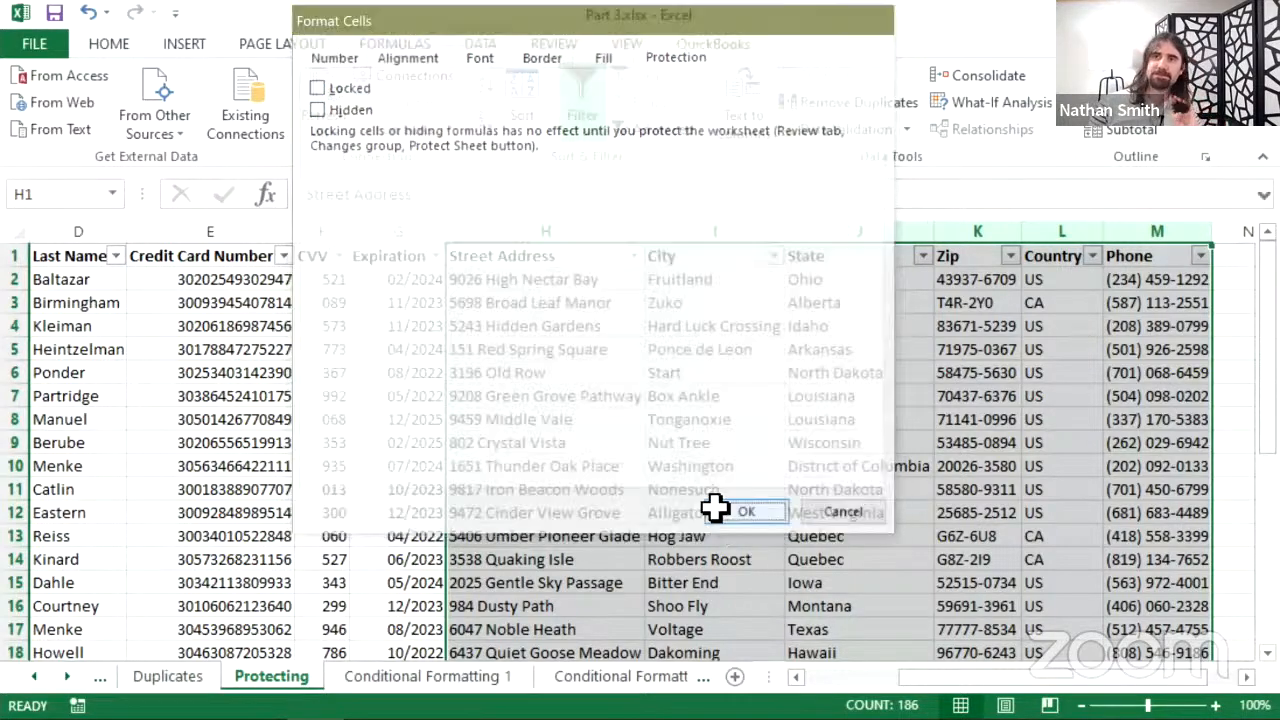
pyautogui.click(234, 326)
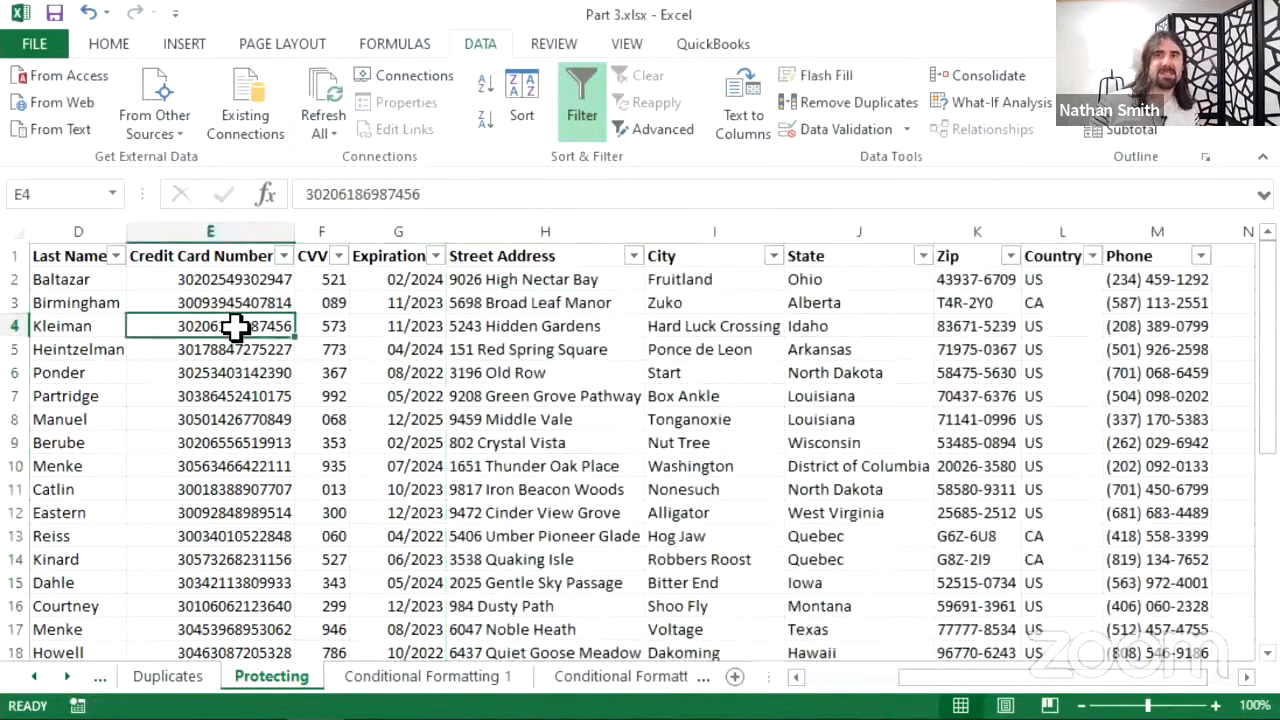
# - Select the card number, CVV and expiration columns E:G, then show the Review tab
pyautogui.moveTo(234, 232); pyautogui.dragTo(383, 229)
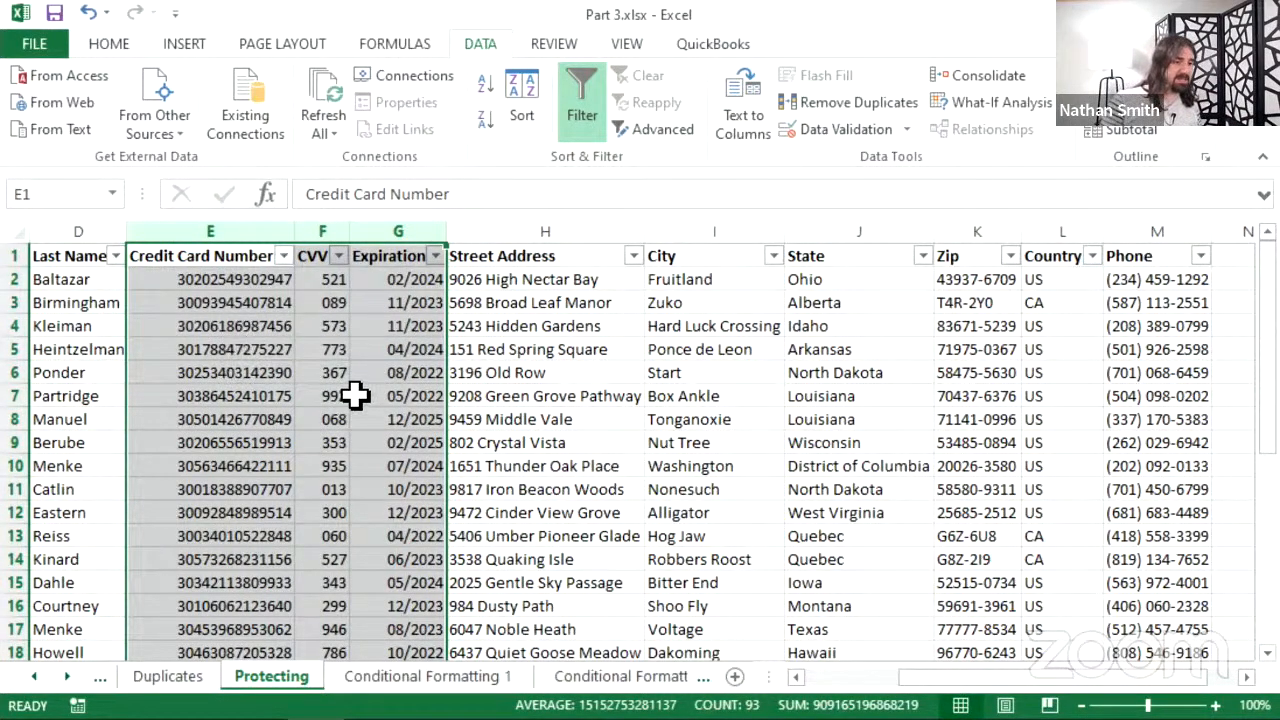
pyautogui.click(528, 303)
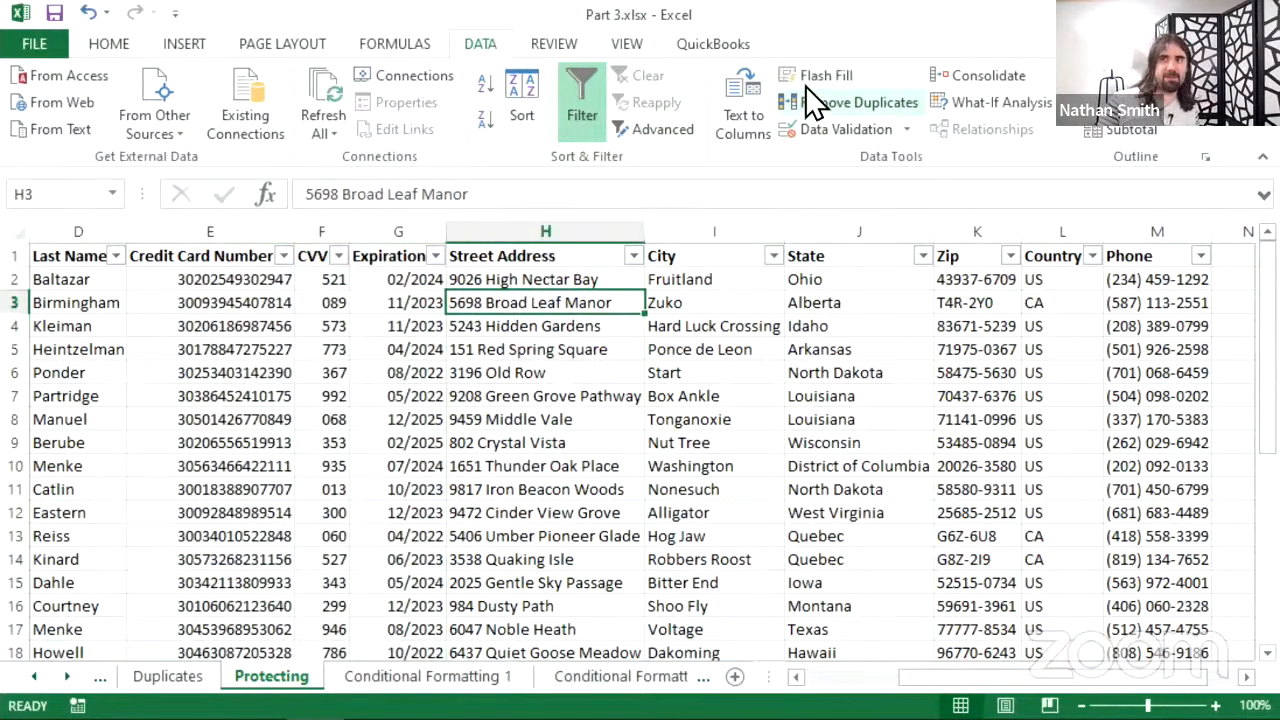
pyautogui.click(553, 44)
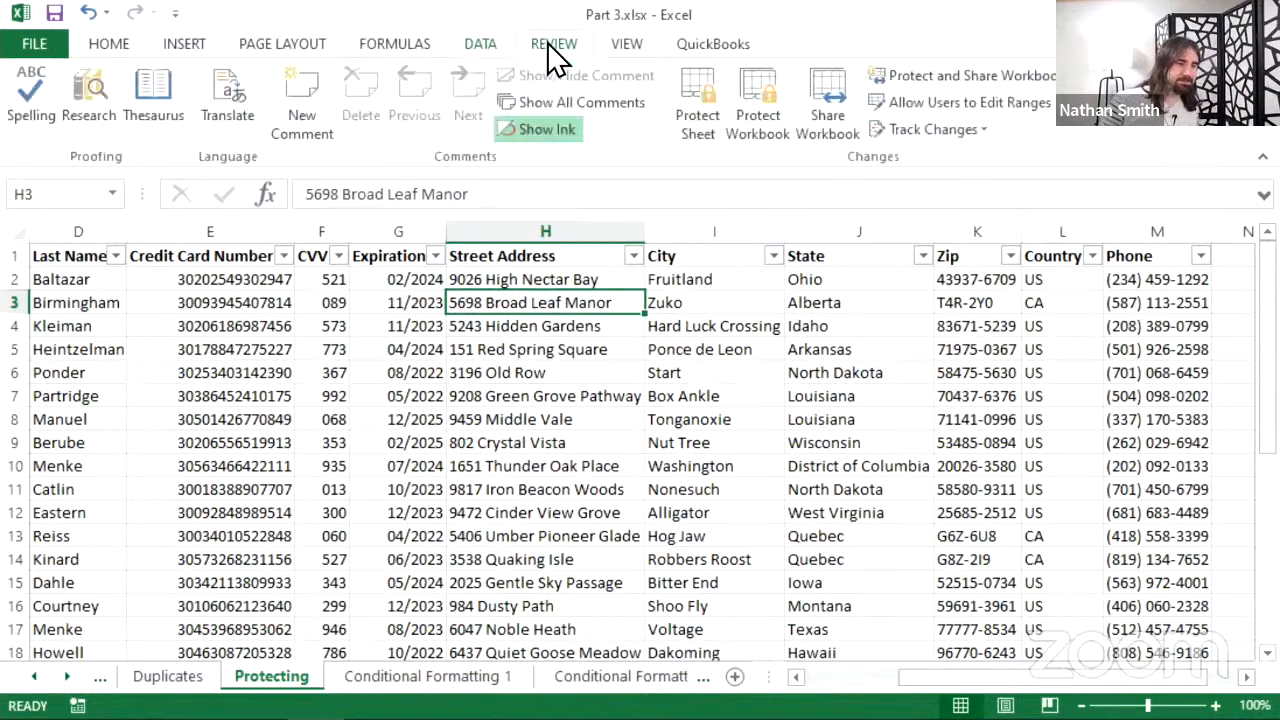
# - Open the Protect Sheet dialog with locked-cell protection ticked and no password
pyautogui.click(710, 112)
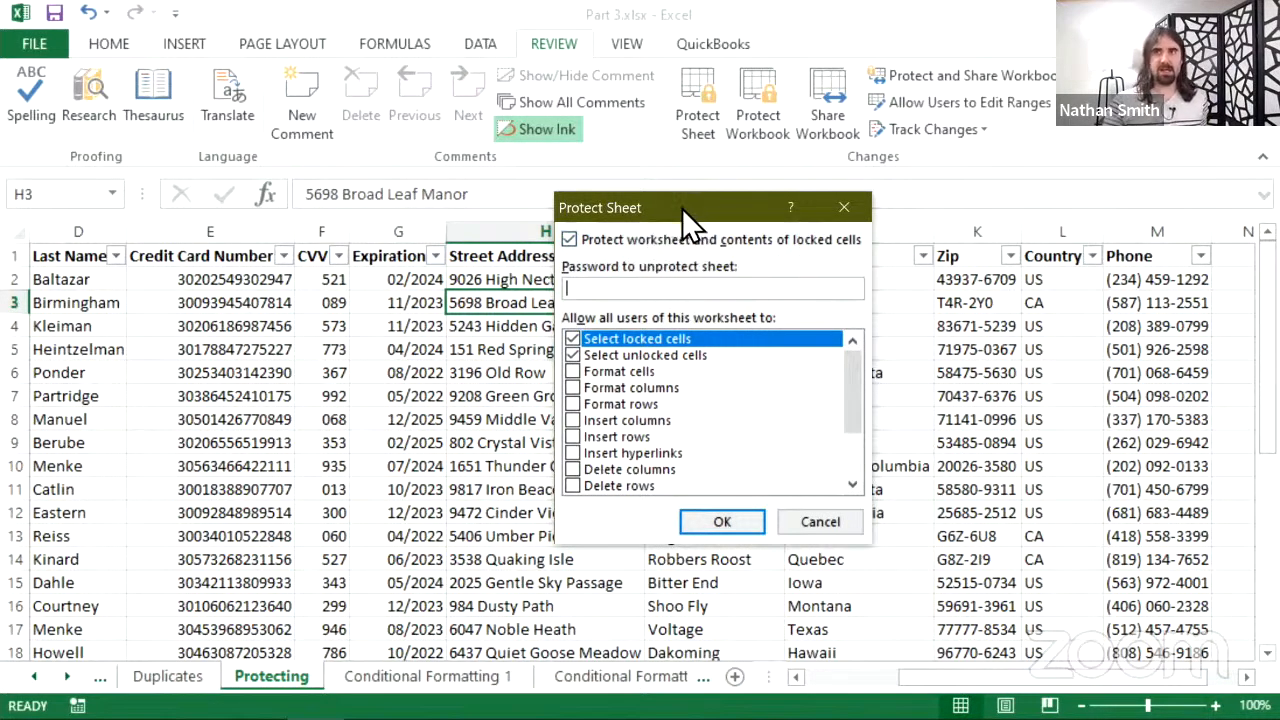
pyautogui.moveTo(682, 208); pyautogui.dragTo(746, 187)
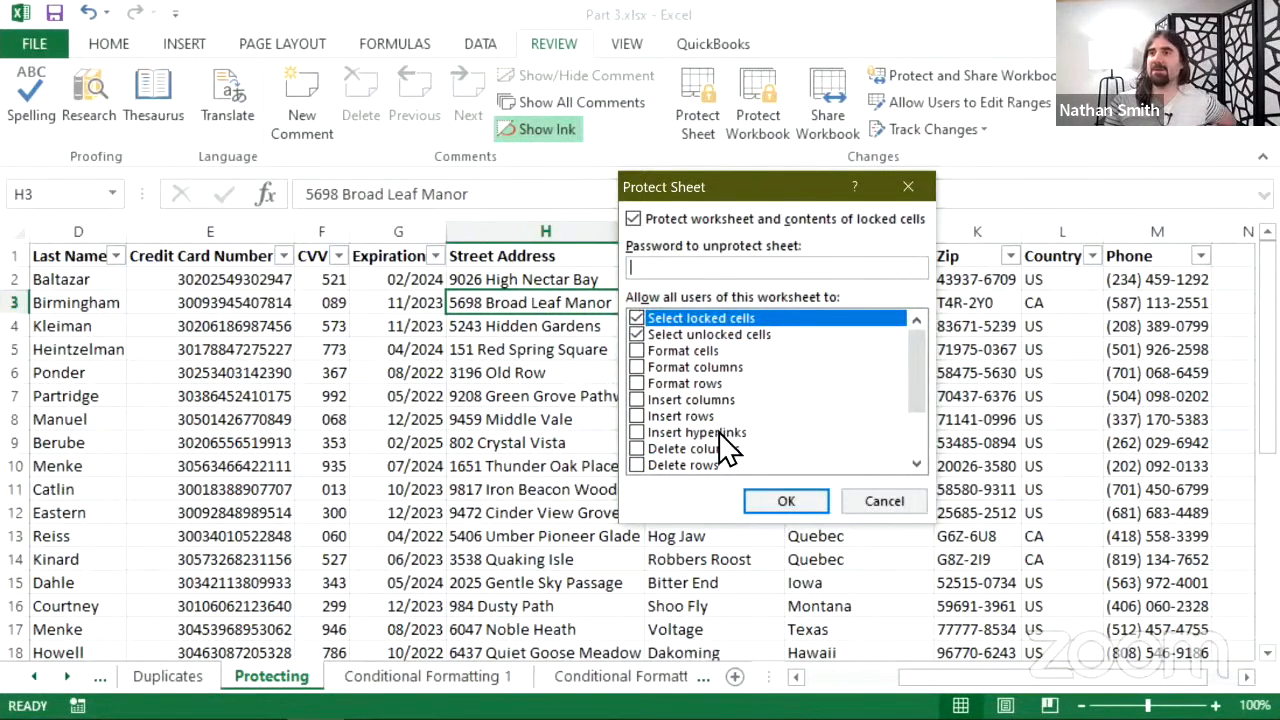
# - Protect the Protecting sheet with no password, keeping only locked and unlocked cell selection allowed
pyautogui.scroll(-2, 720, 435)
pyautogui.scroll(2, 705, 420)
pyautogui.scroll(-2, 715, 430)
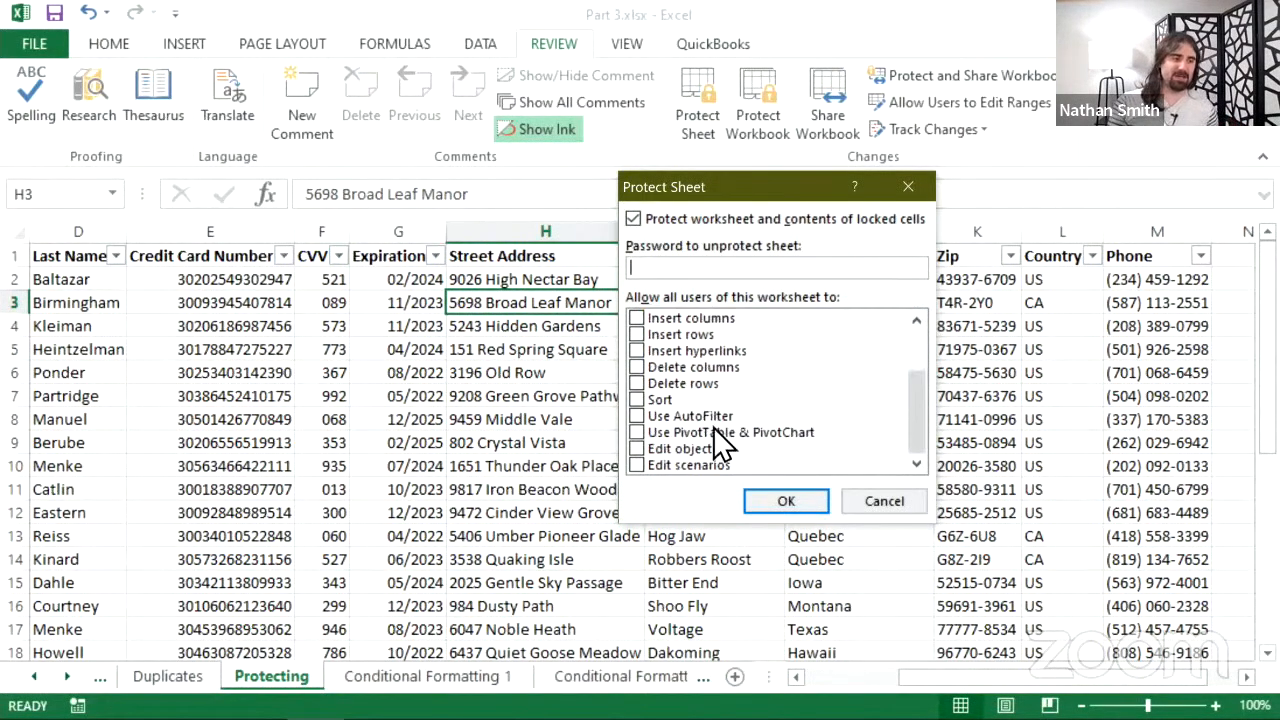
pyautogui.scroll(2, 725, 425)
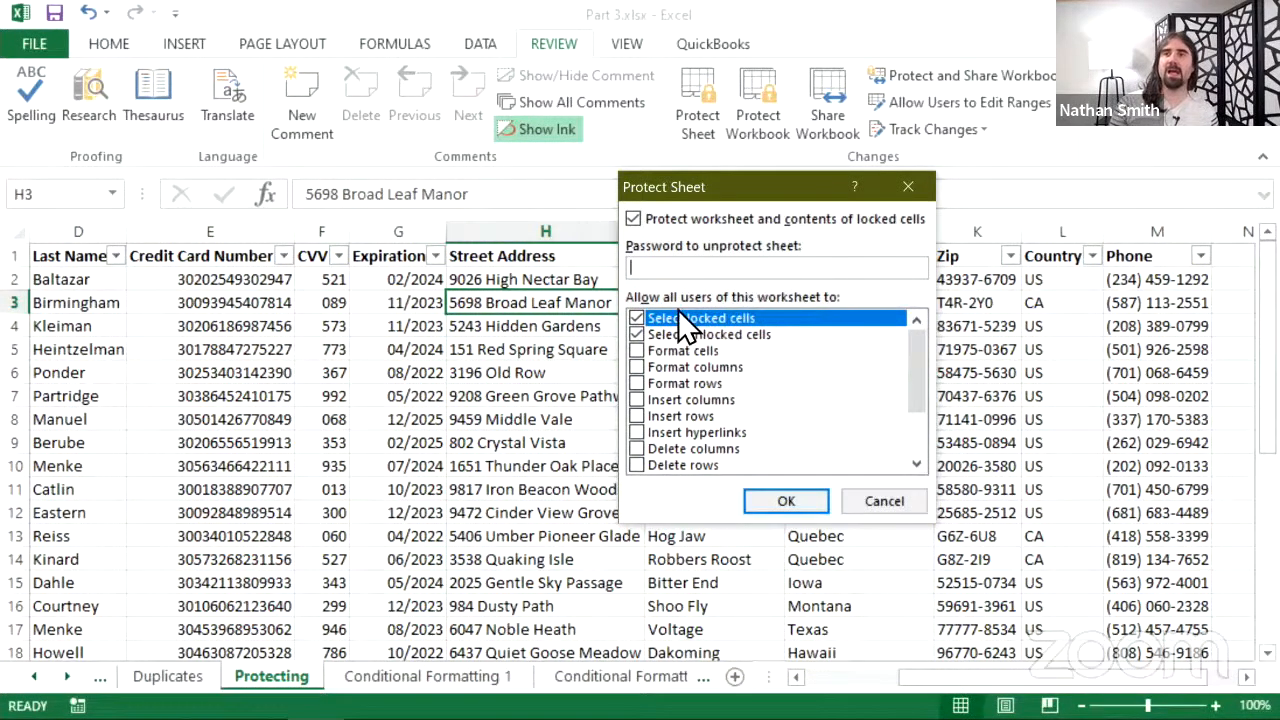
pyautogui.scroll(-2, 687, 366)
pyautogui.scroll(2, 683, 395)
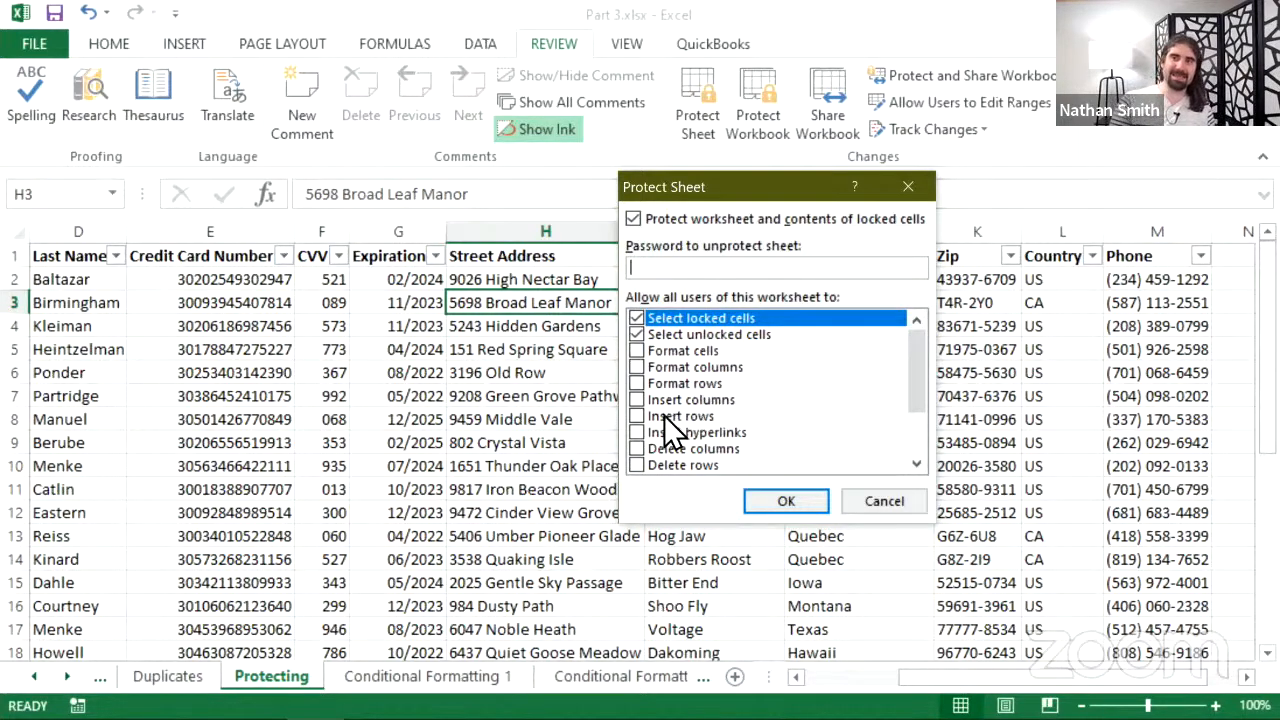
pyautogui.scroll(-2, 770, 435)
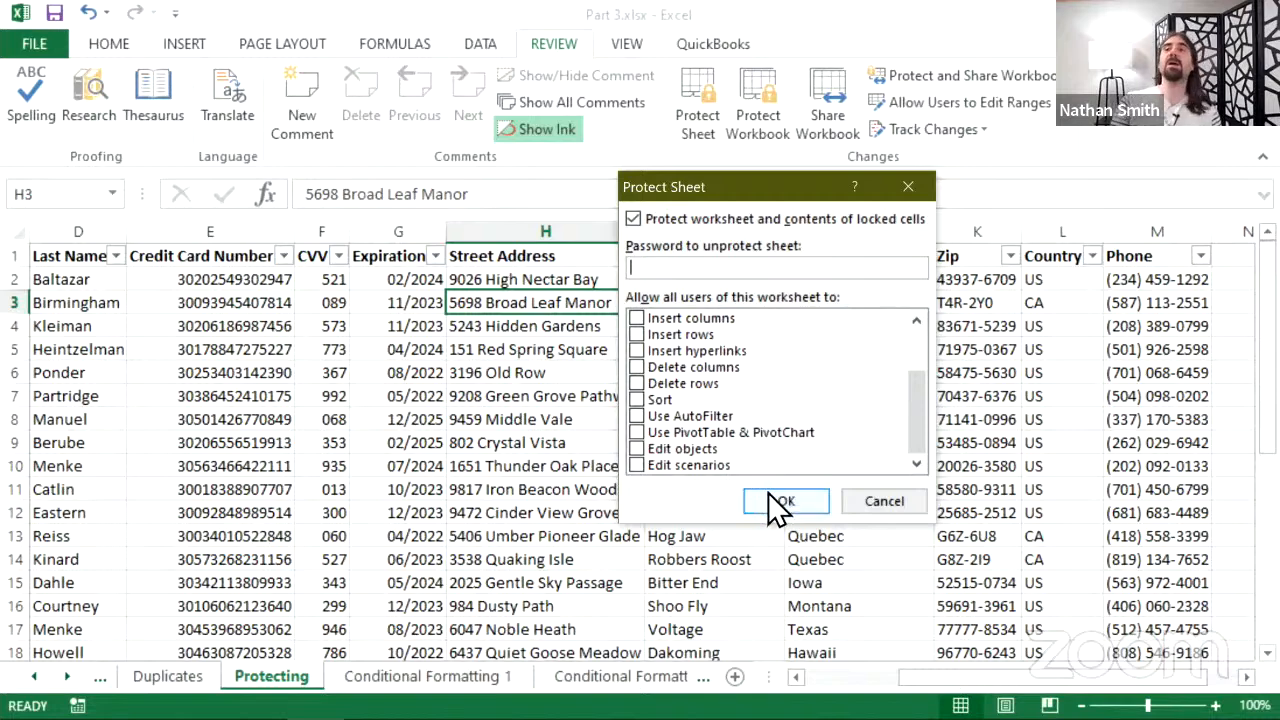
pyautogui.scroll(3, 720, 400)
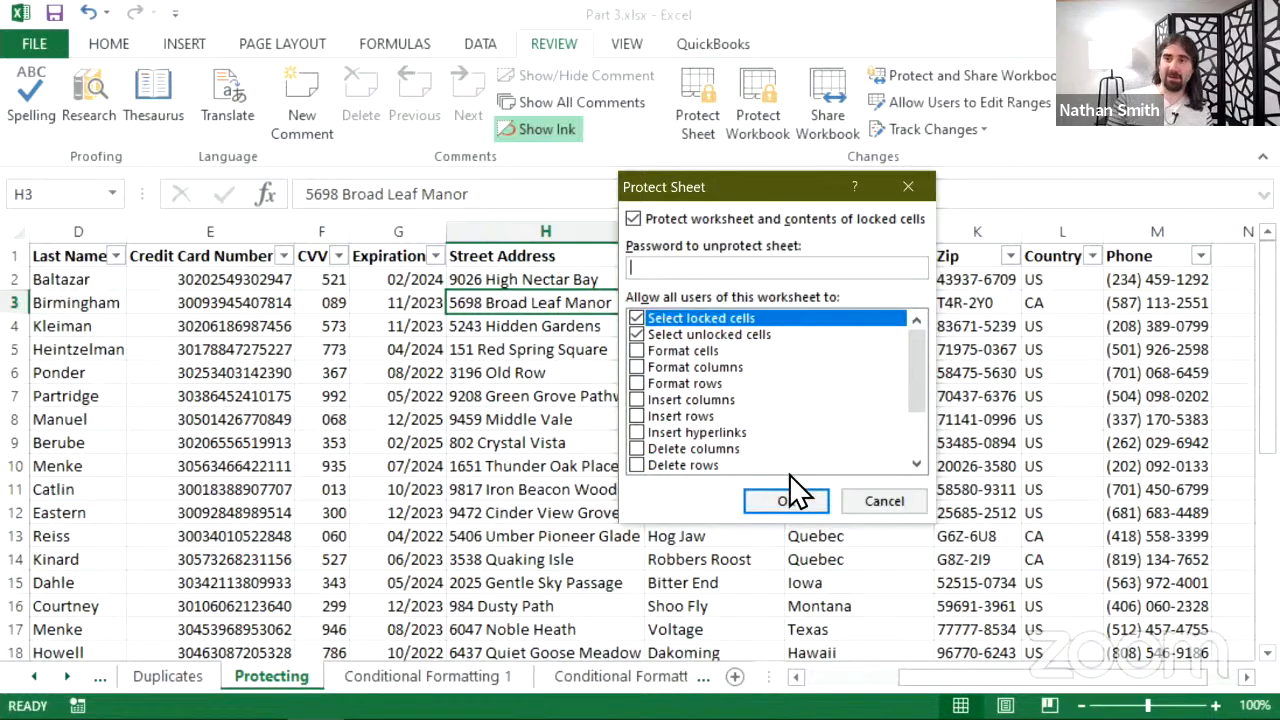
pyautogui.click(772, 495)
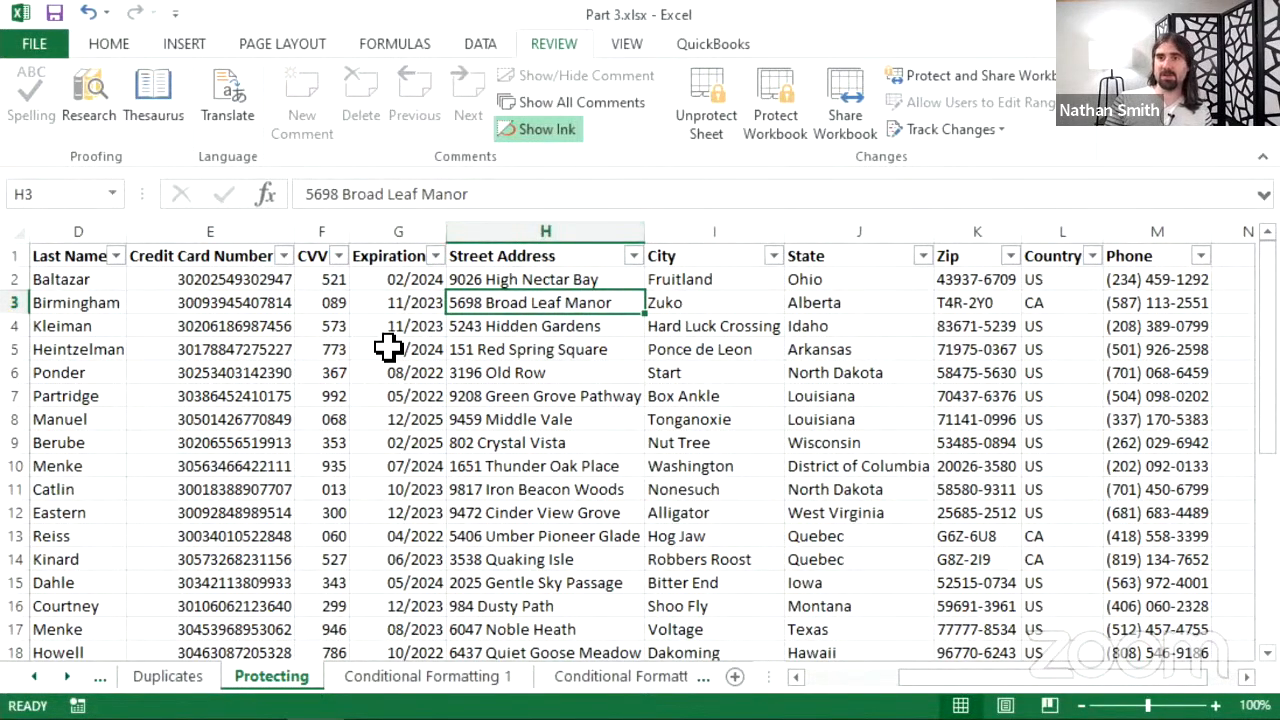
# - Shorten and undo the H3 address, then try editing locked card number E5 to trigger the warning
pyautogui.click(586, 192)
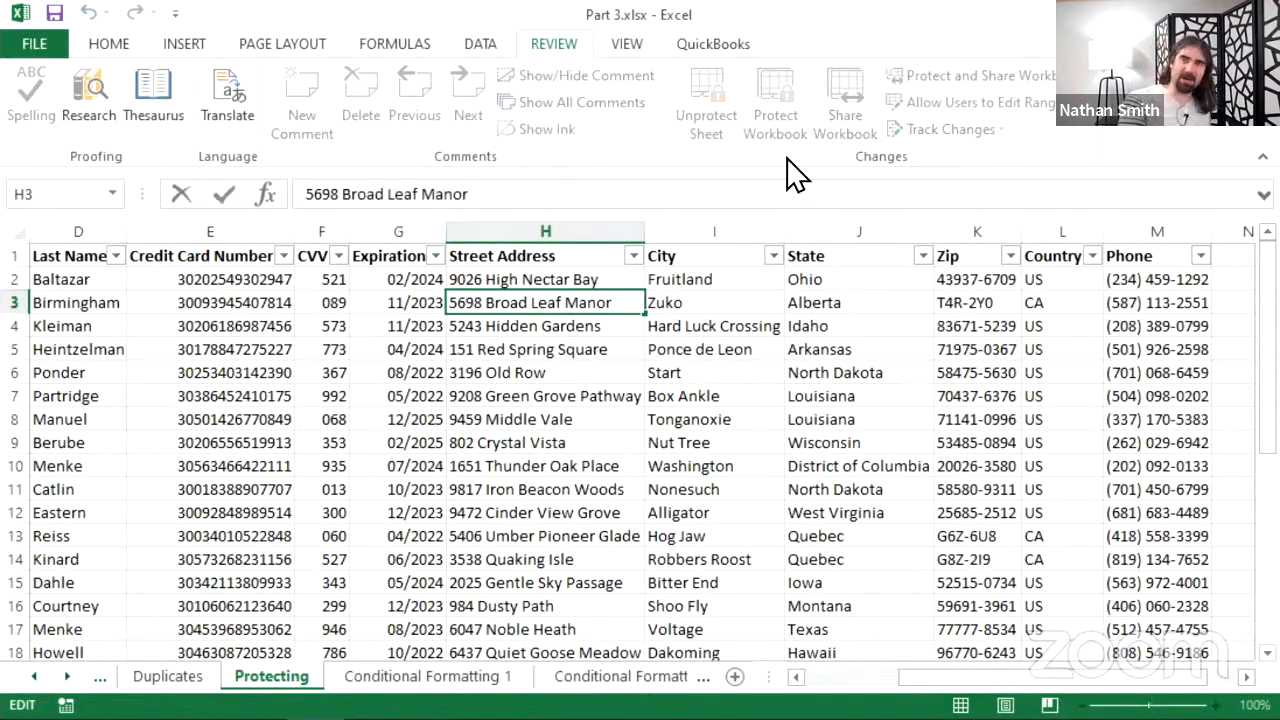
pyautogui.press('BackSpace')
pyautogui.press('BackSpace')
pyautogui.press('BackSpace')
pyautogui.press('BackSpace')
pyautogui.press('BackSpace')
pyautogui.press('BackSpace')
pyautogui.press('BackSpace')
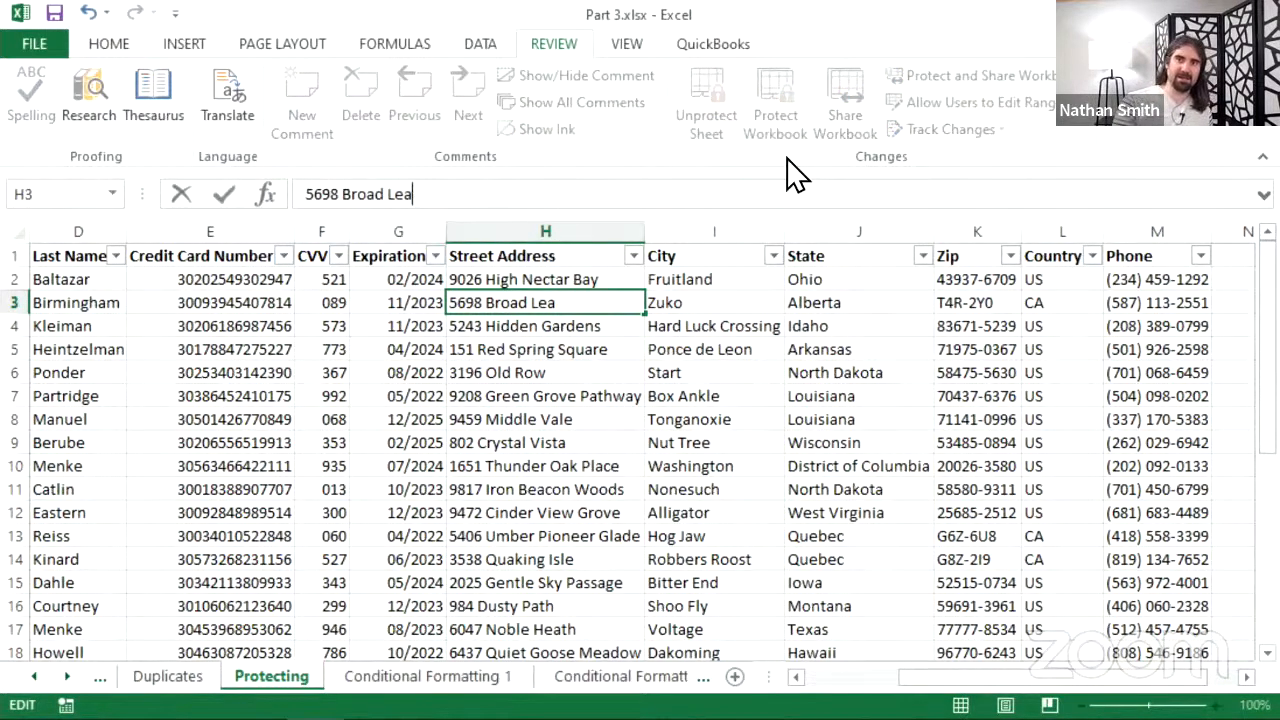
pyautogui.press('Return')
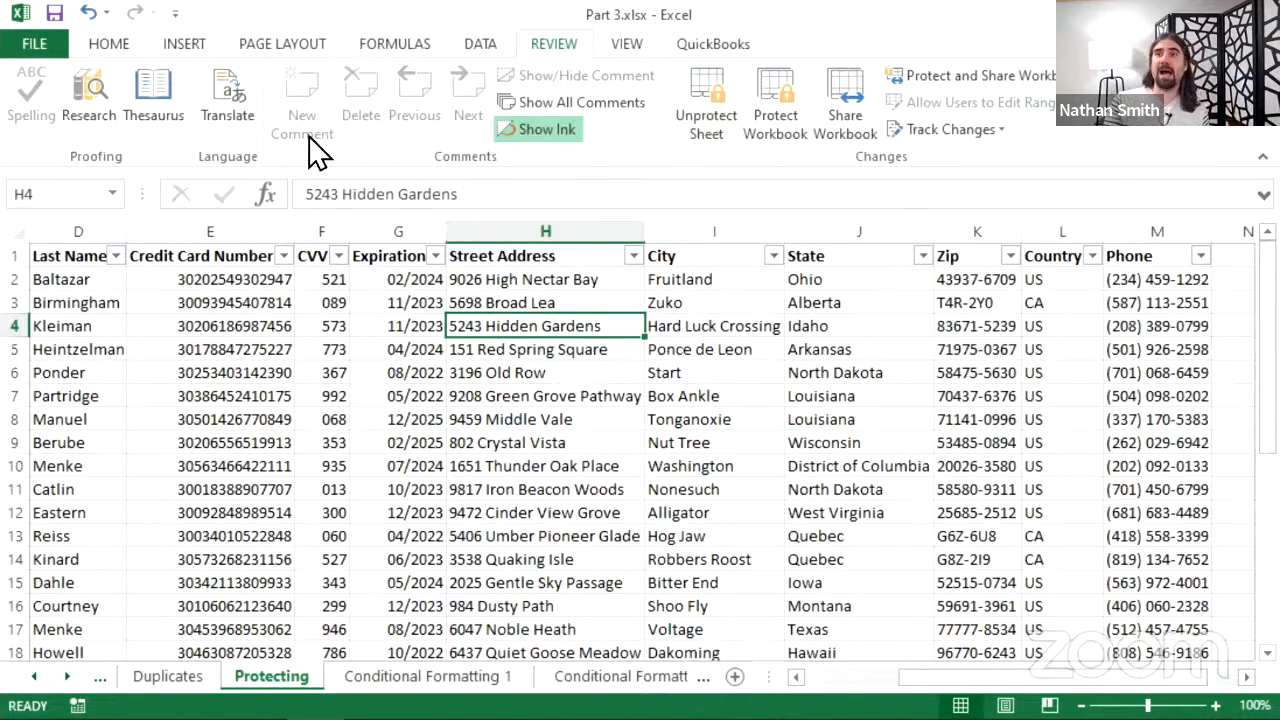
pyautogui.click(89, 13)
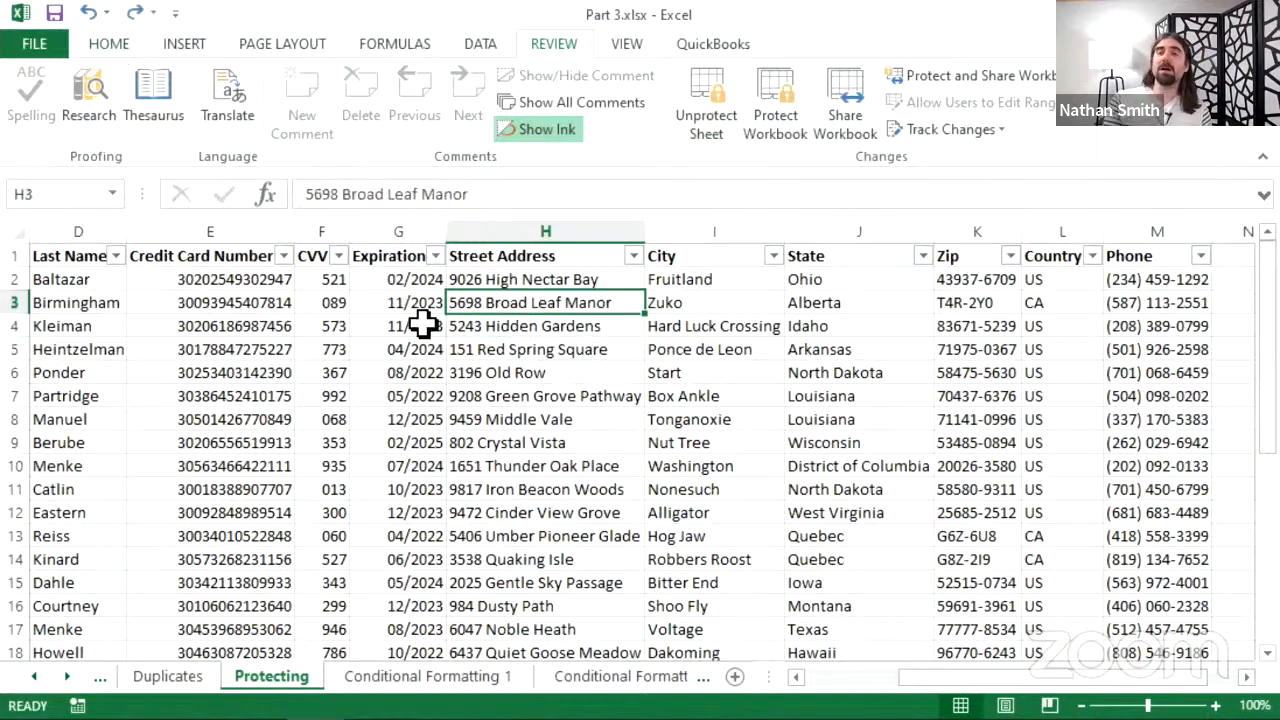
pyautogui.click(231, 346)
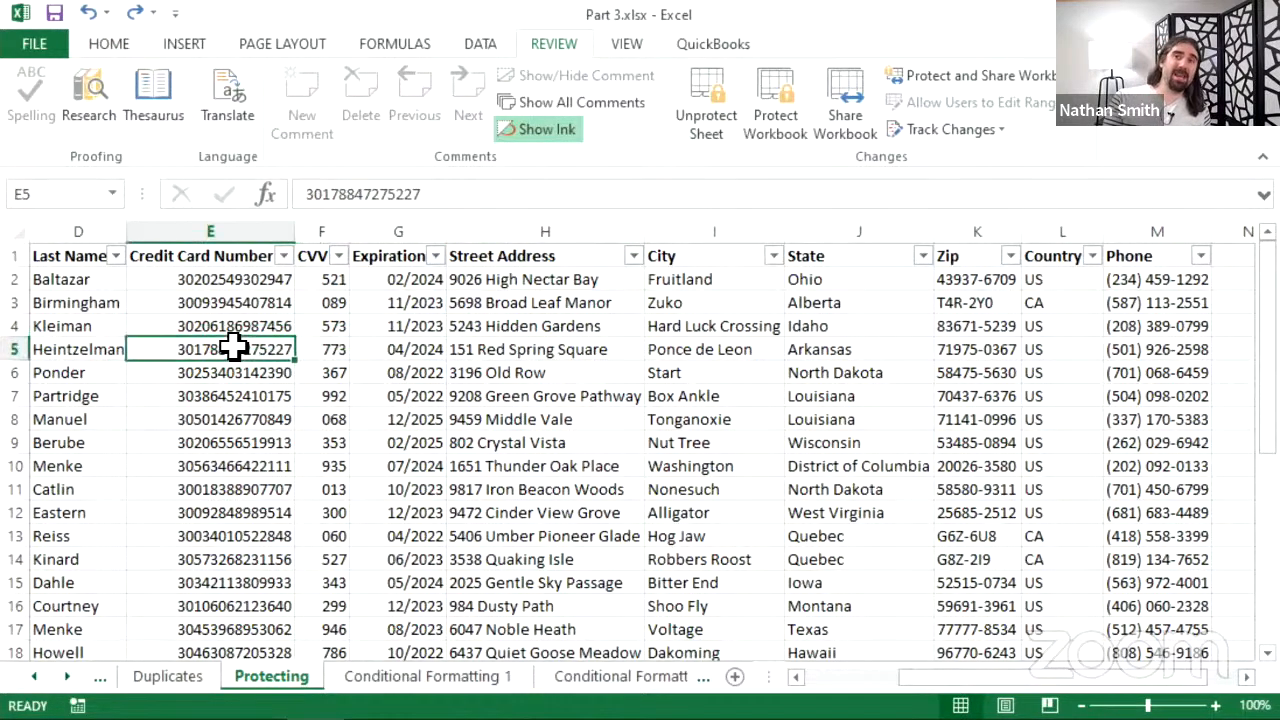
pyautogui.click(449, 188)
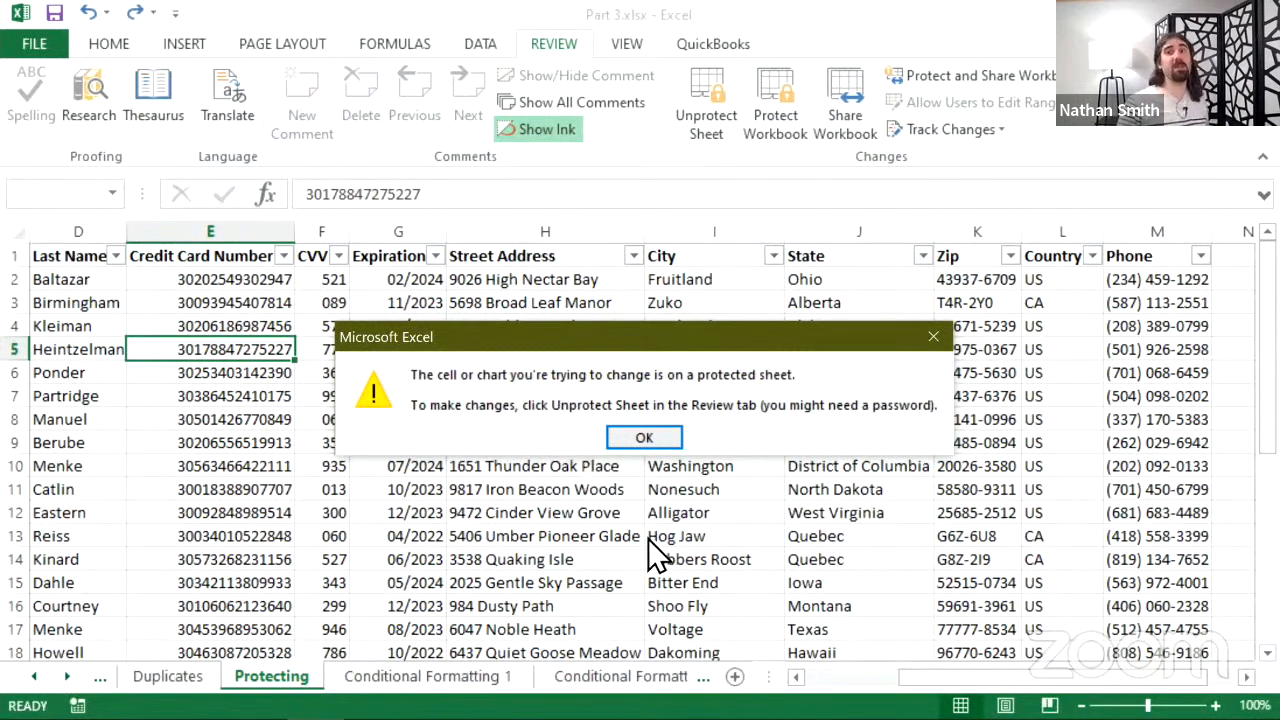
# - Dismiss the warning, unprotect the sheet, and test-edit E5's card number, cancelling without changes
pyautogui.click(644, 438)
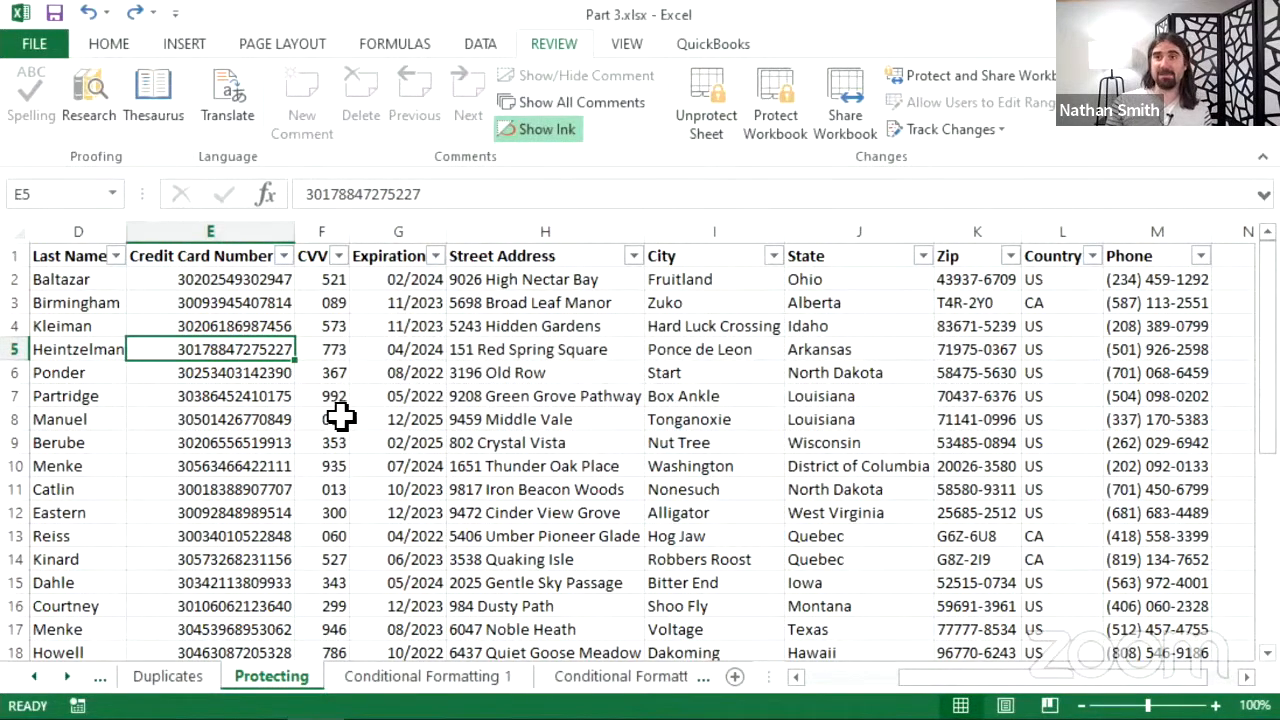
pyautogui.click(723, 117)
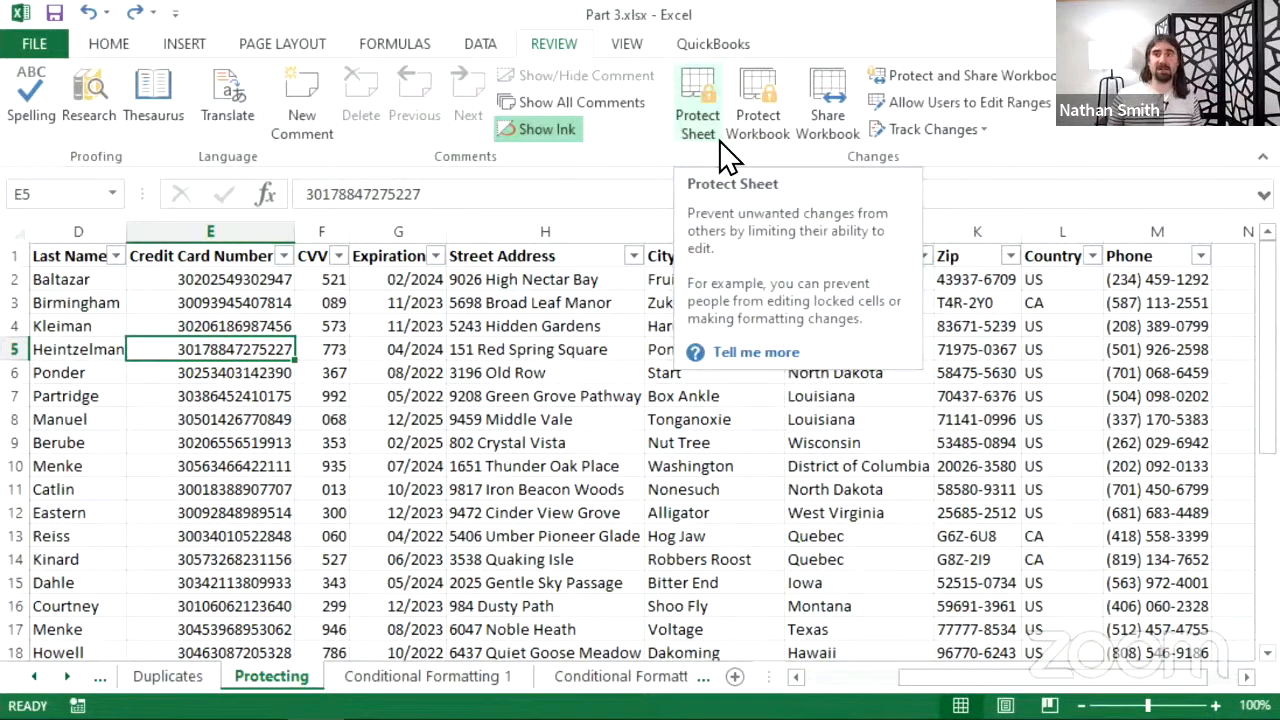
pyautogui.click(466, 194)
pyautogui.press('BackSpace')
pyautogui.press('BackSpace')
pyautogui.press('BackSpace')
pyautogui.press('BackSpace')
pyautogui.press('BackSpace')
pyautogui.press('BackSpace')
pyautogui.press('BackSpace')
pyautogui.press('BackSpace')
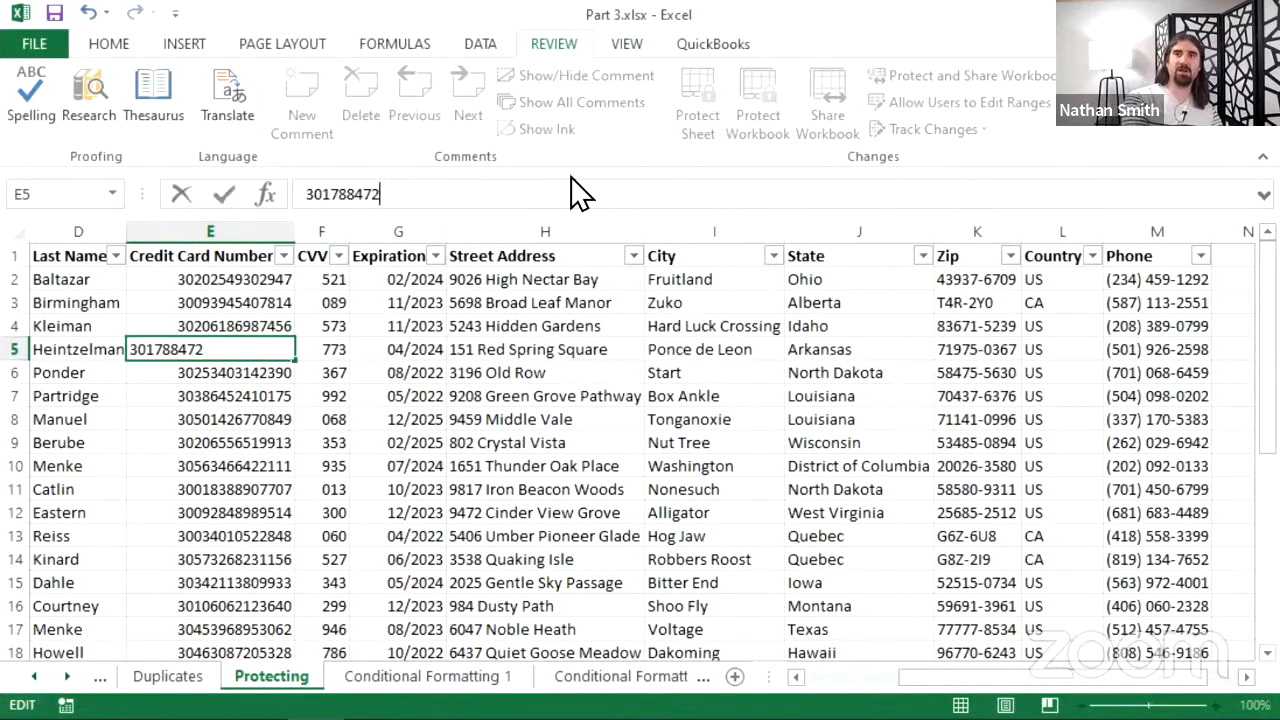
pyautogui.press('BackSpace')
pyautogui.press('Escape')
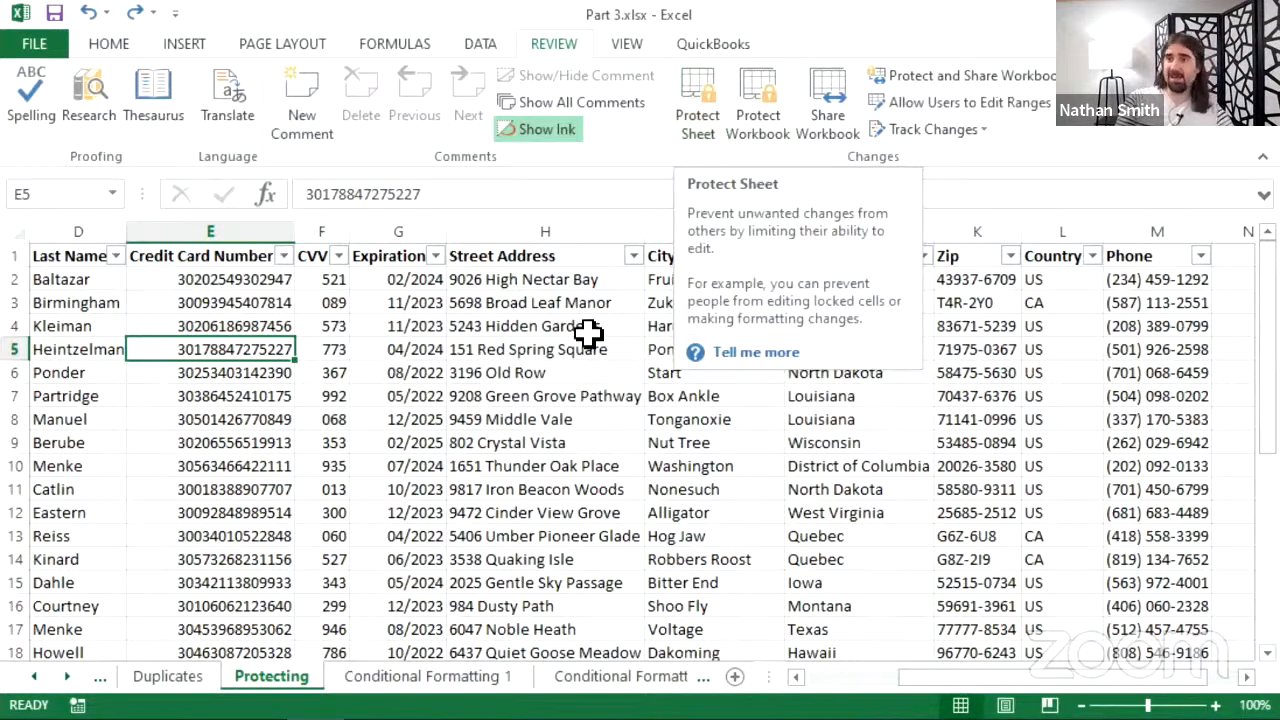
pyautogui.click(699, 136)
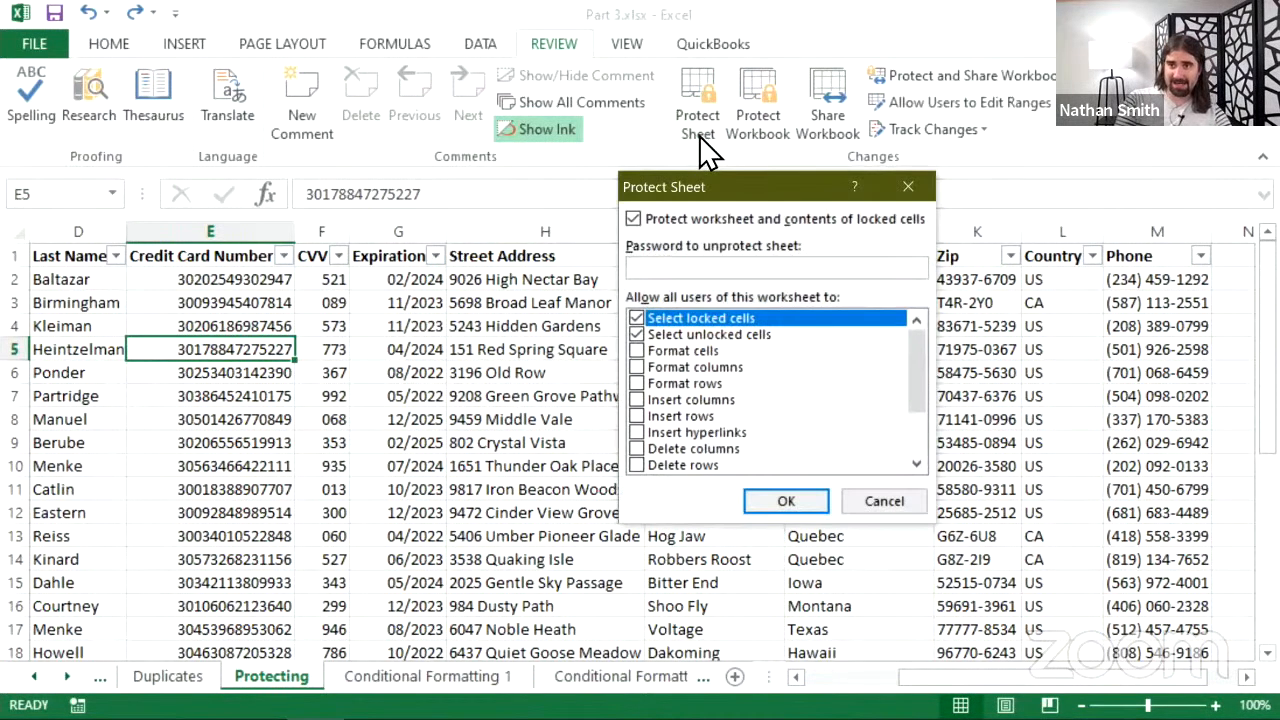
pyautogui.click(789, 502)
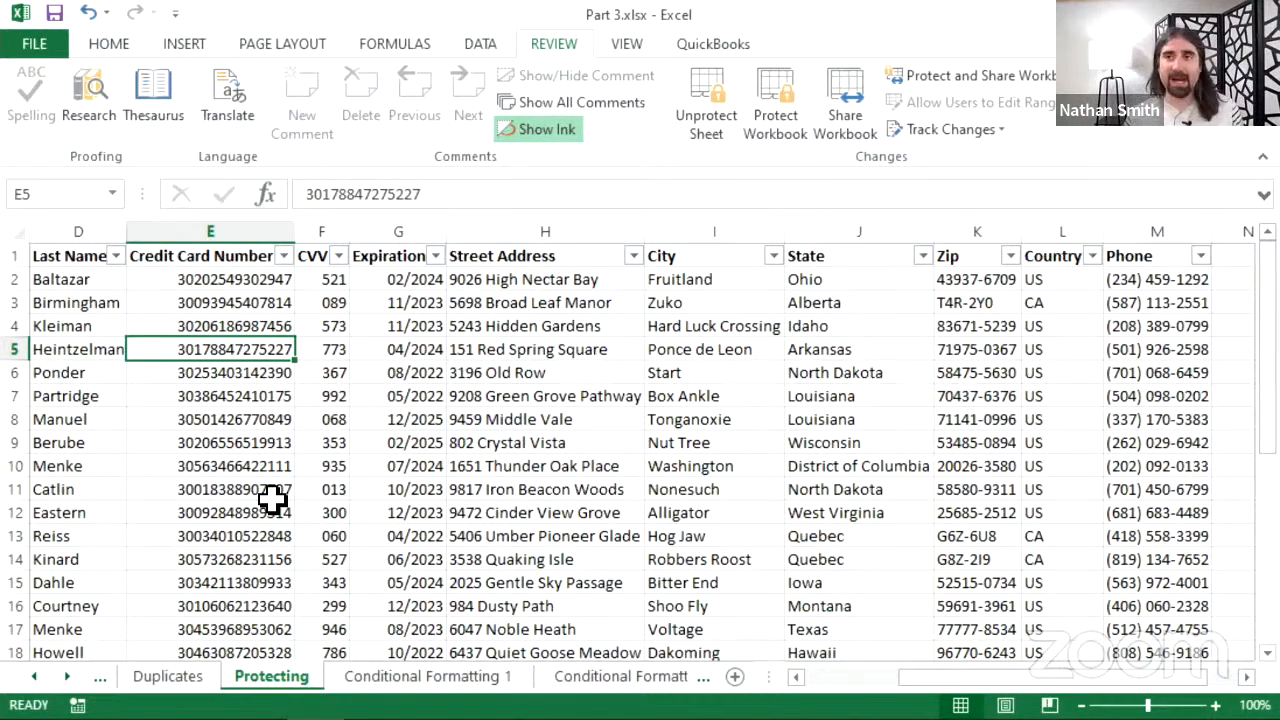
pyautogui.click(703, 140)
pyautogui.click(703, 138)
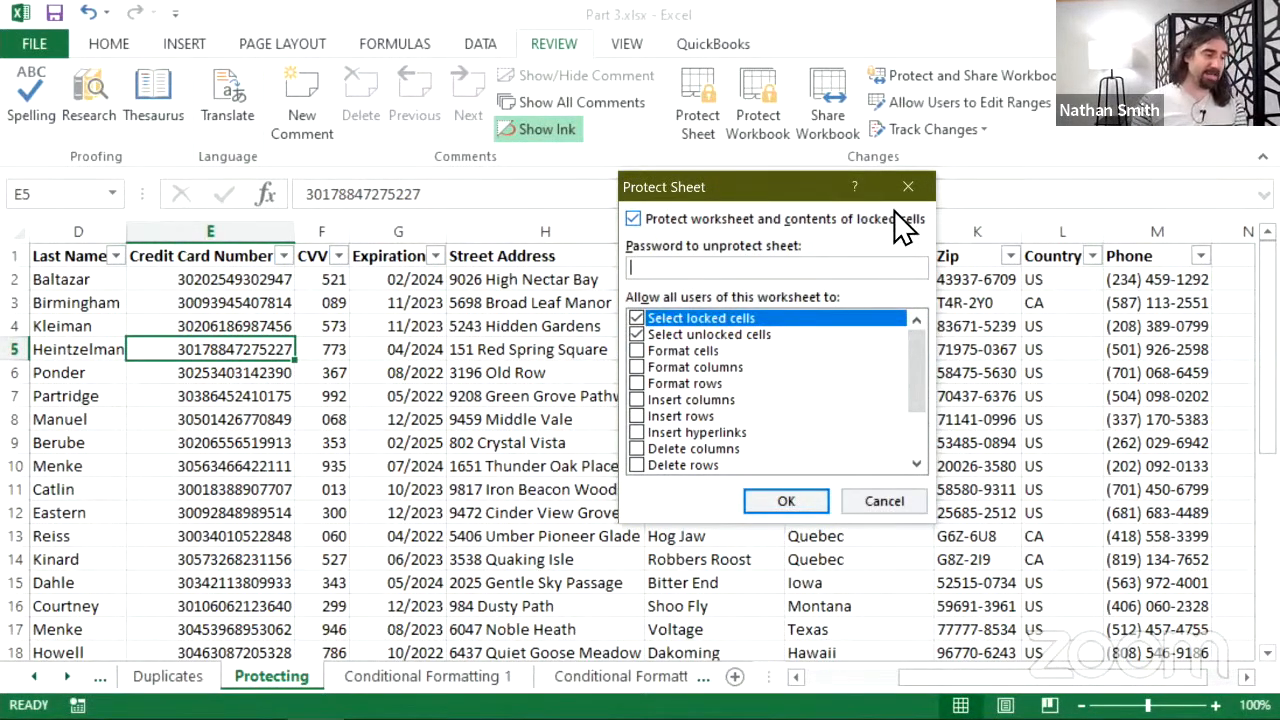
pyautogui.click(884, 502)
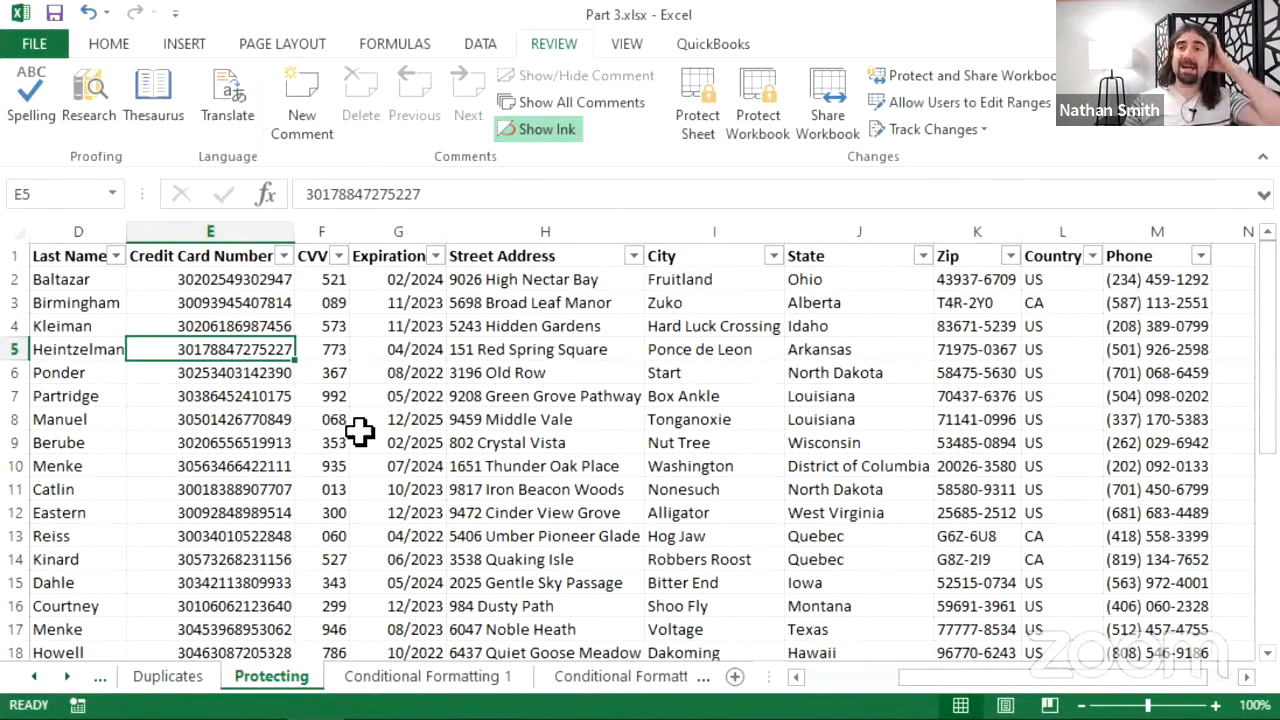
pyautogui.click(436, 680)
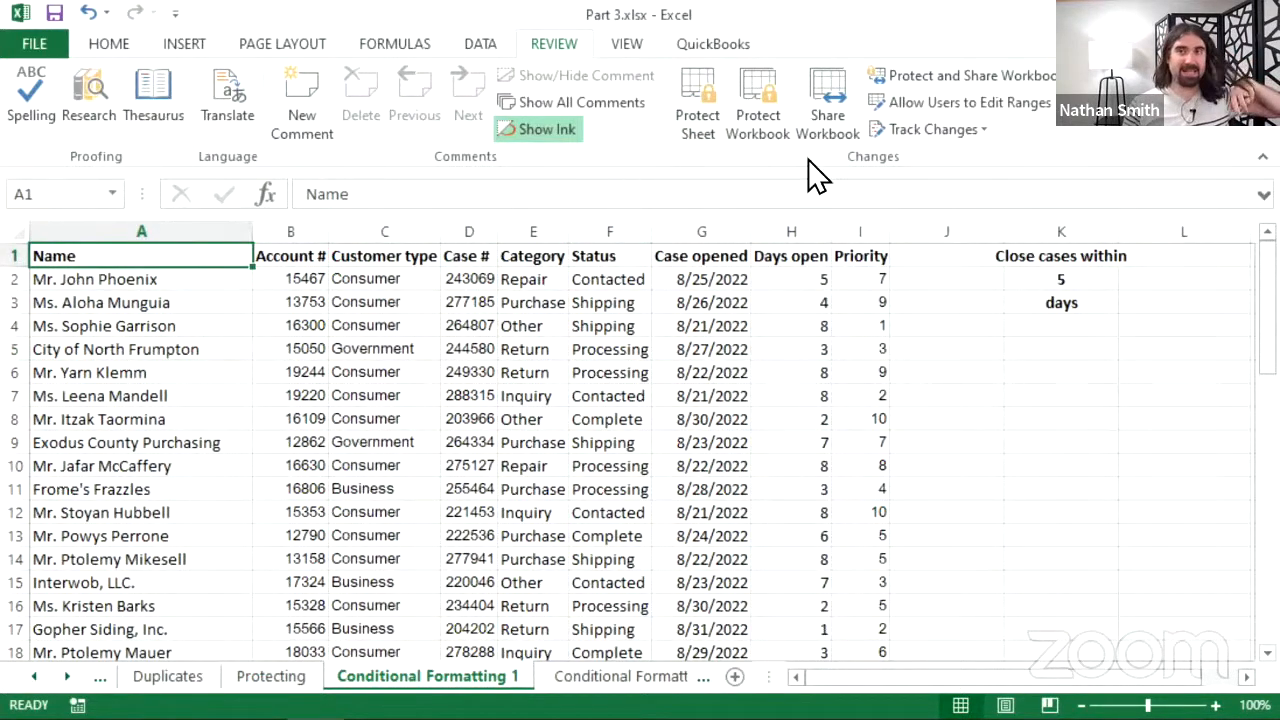
pyautogui.click(712, 138)
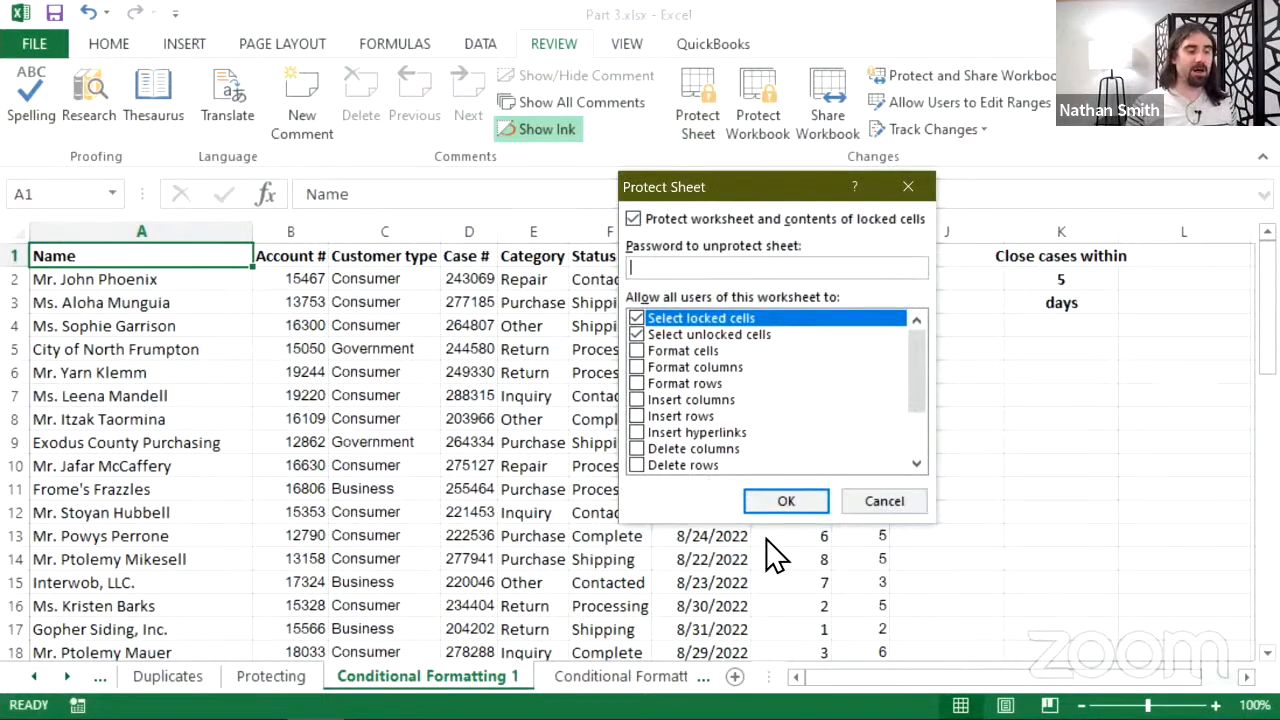
pyautogui.click(786, 503)
pyautogui.click(518, 419)
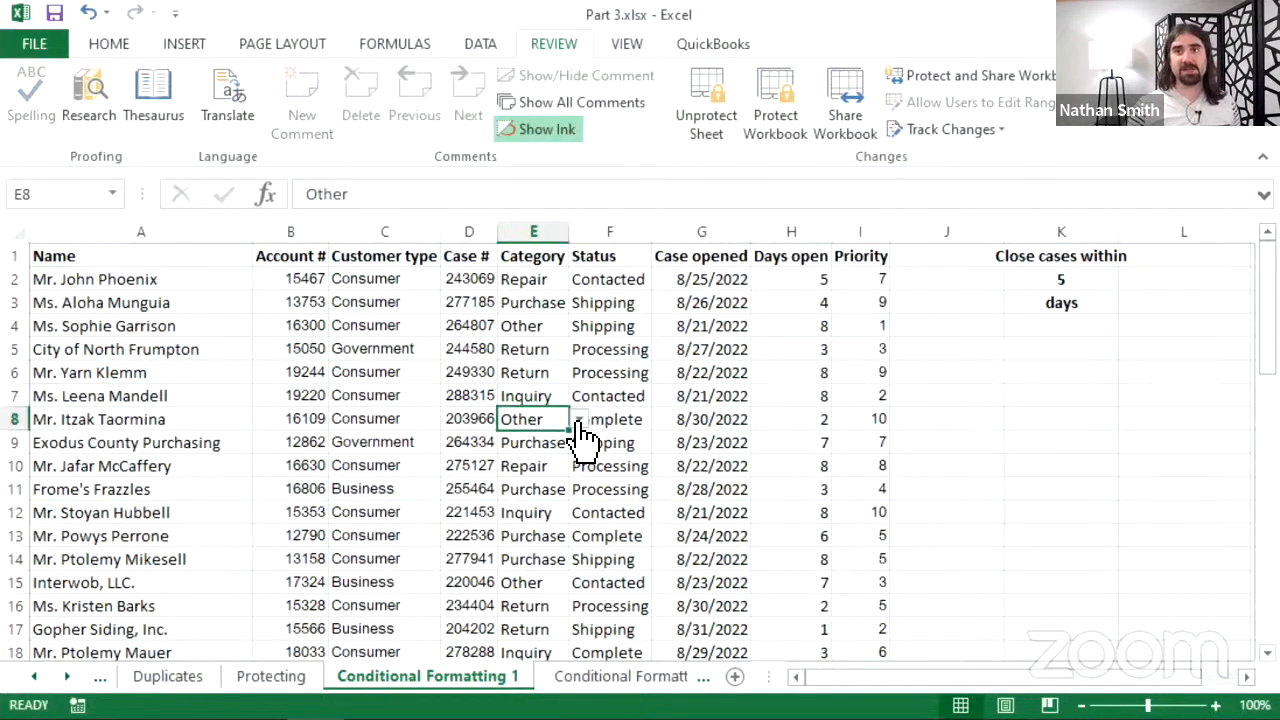
pyautogui.click(569, 190)
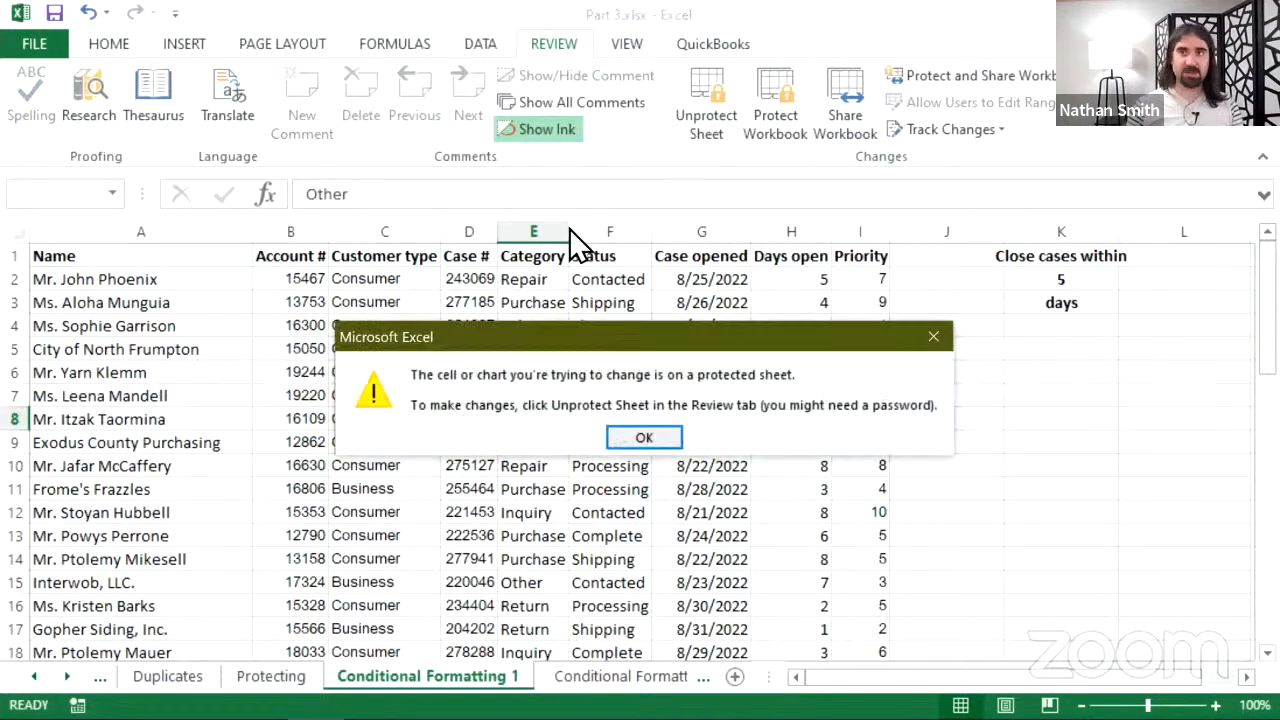
pyautogui.click(644, 440)
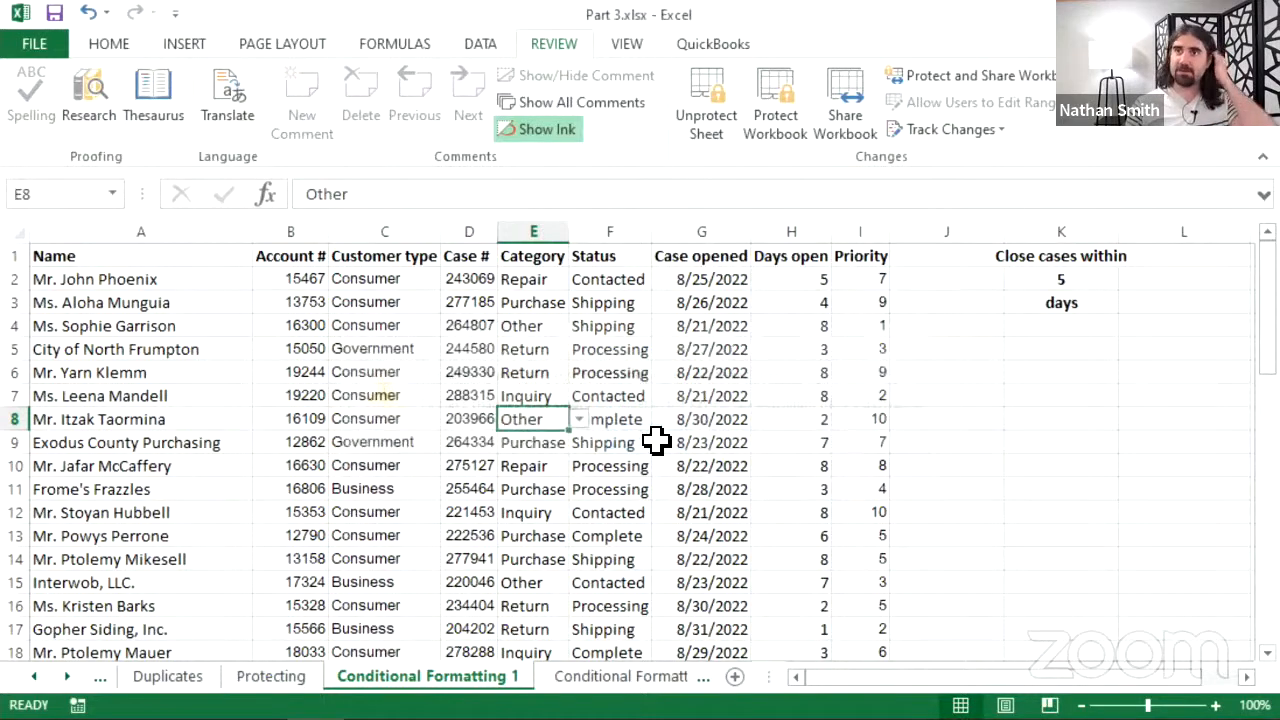
pyautogui.click(714, 143)
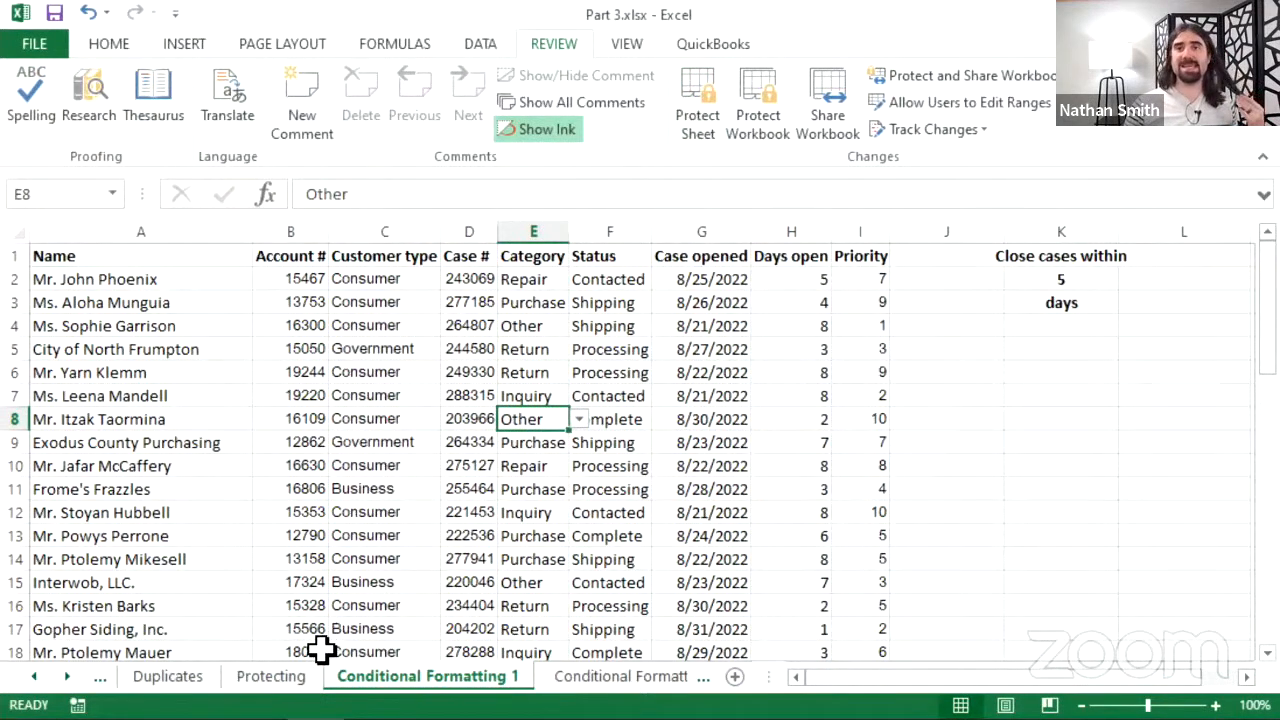
pyautogui.click(298, 686)
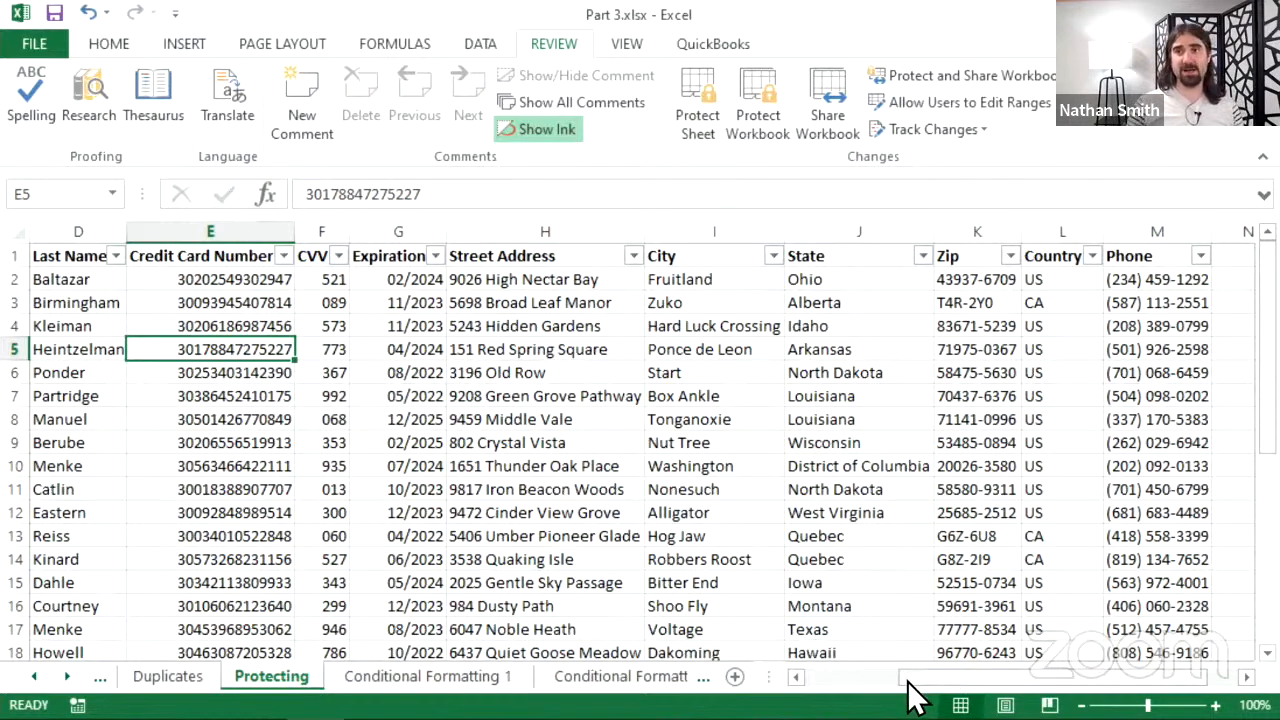
# - Protect Part 3.xlsx's workbook structure with Structure checked and no password
pyautogui.moveTo(909, 690); pyautogui.dragTo(820, 686)
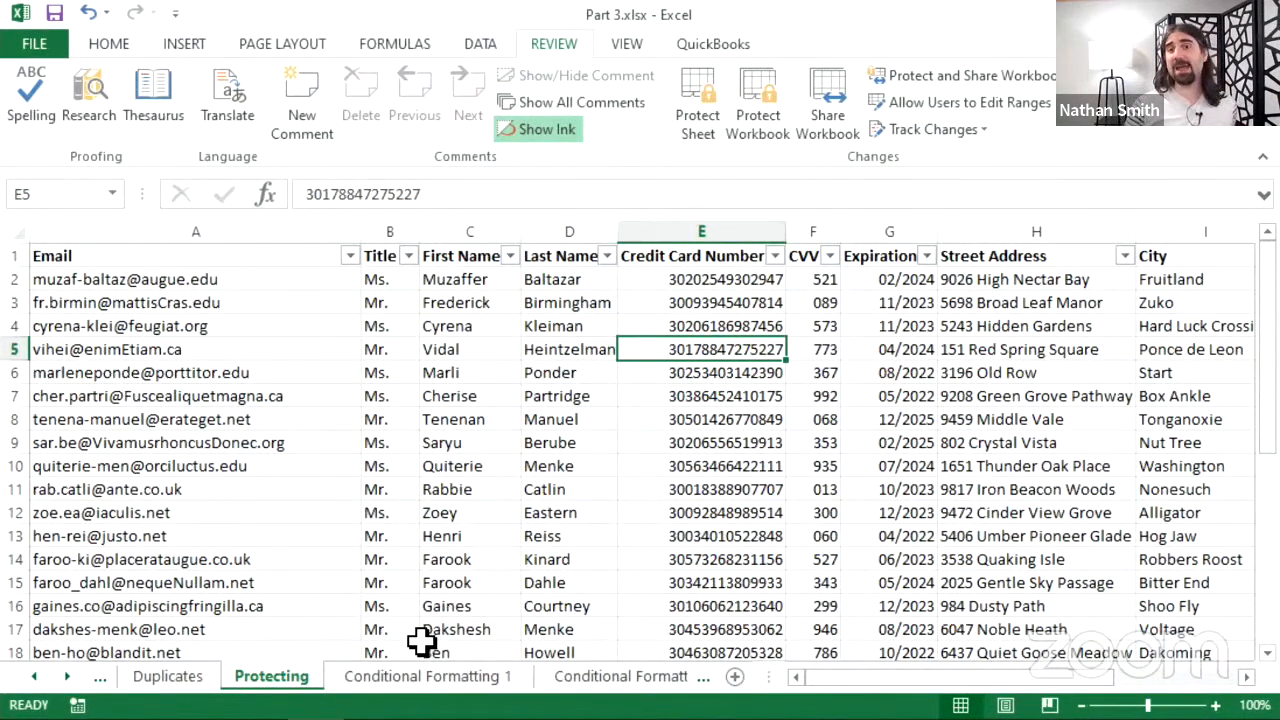
pyautogui.click(738, 133)
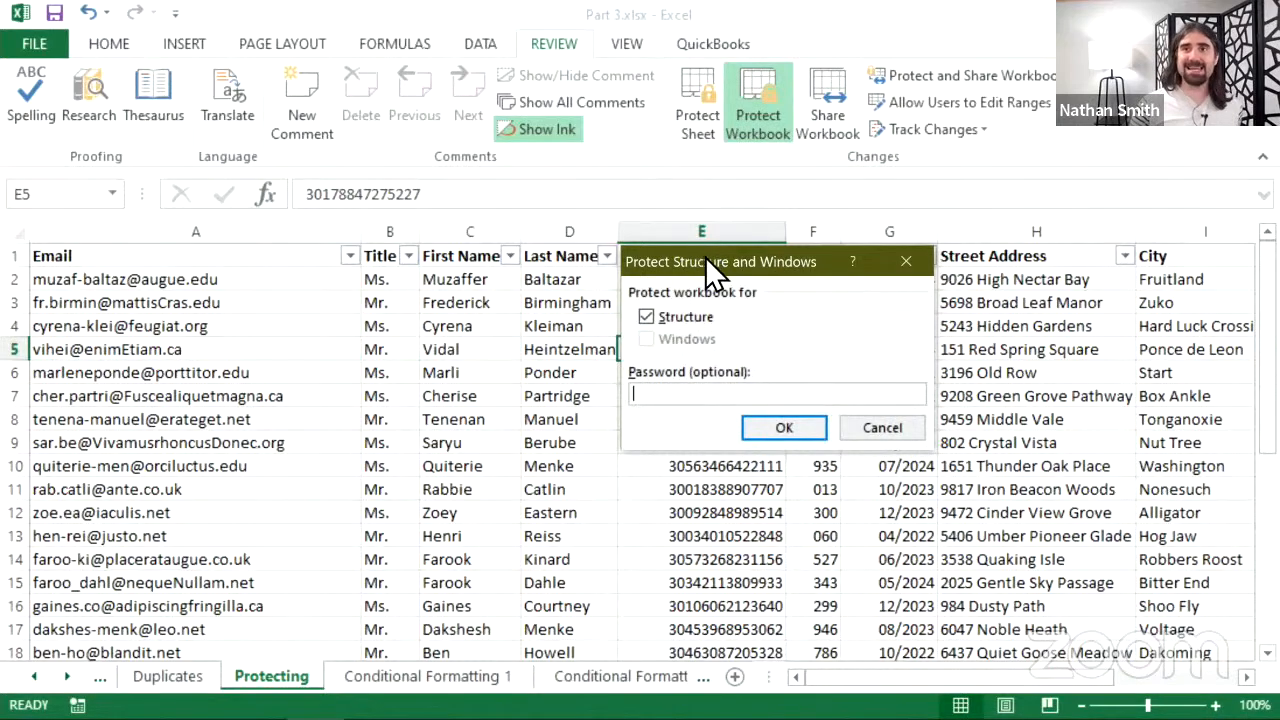
pyautogui.moveTo(705, 256); pyautogui.dragTo(607, 163)
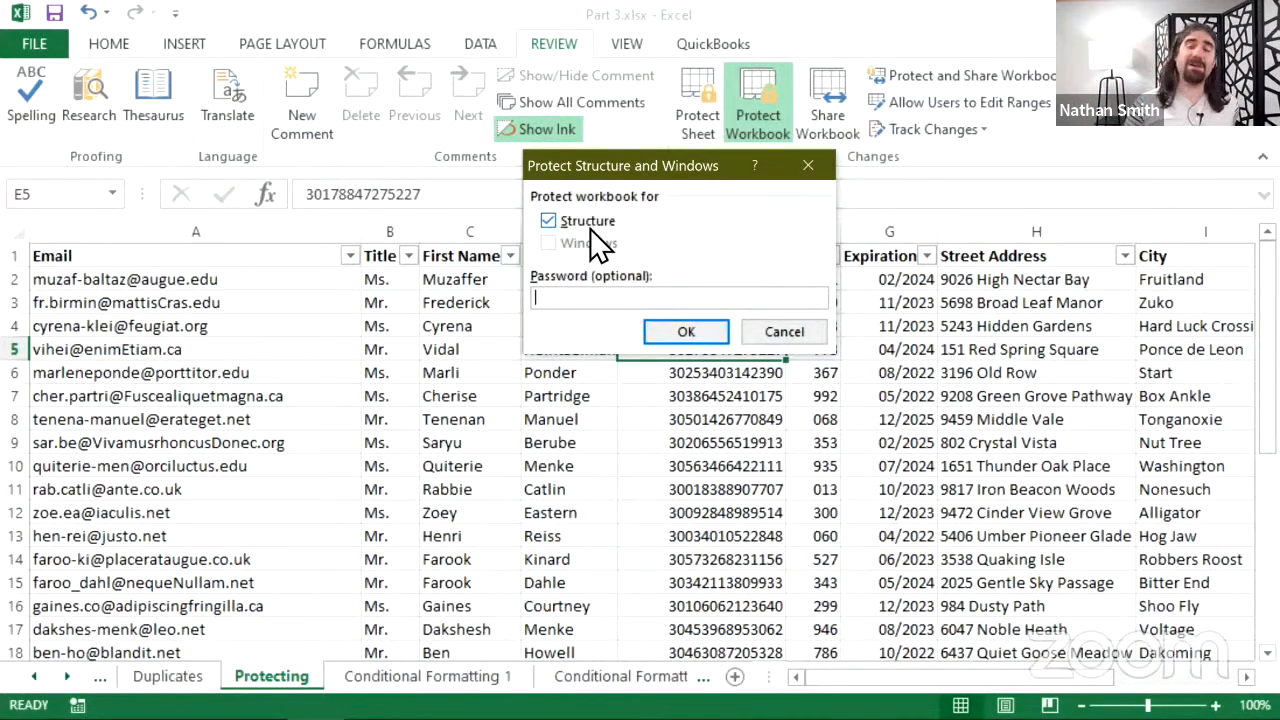
pyautogui.click(672, 331)
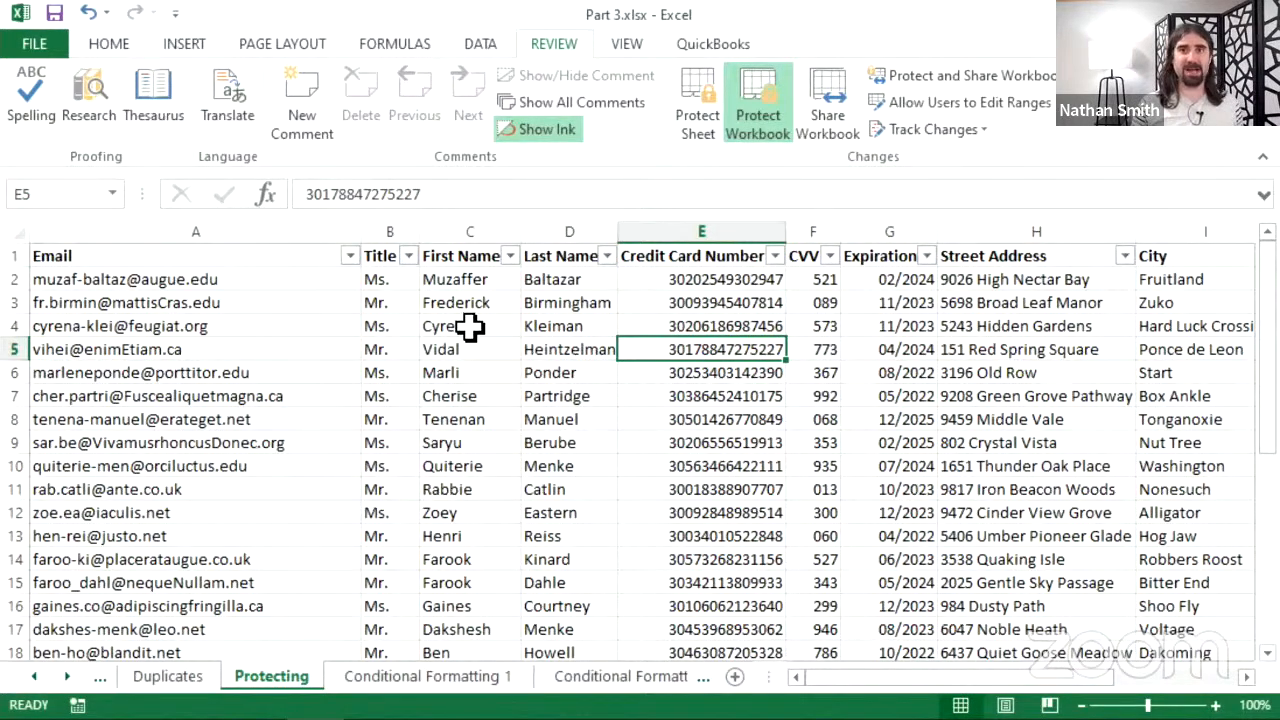
pyautogui.click(272, 349)
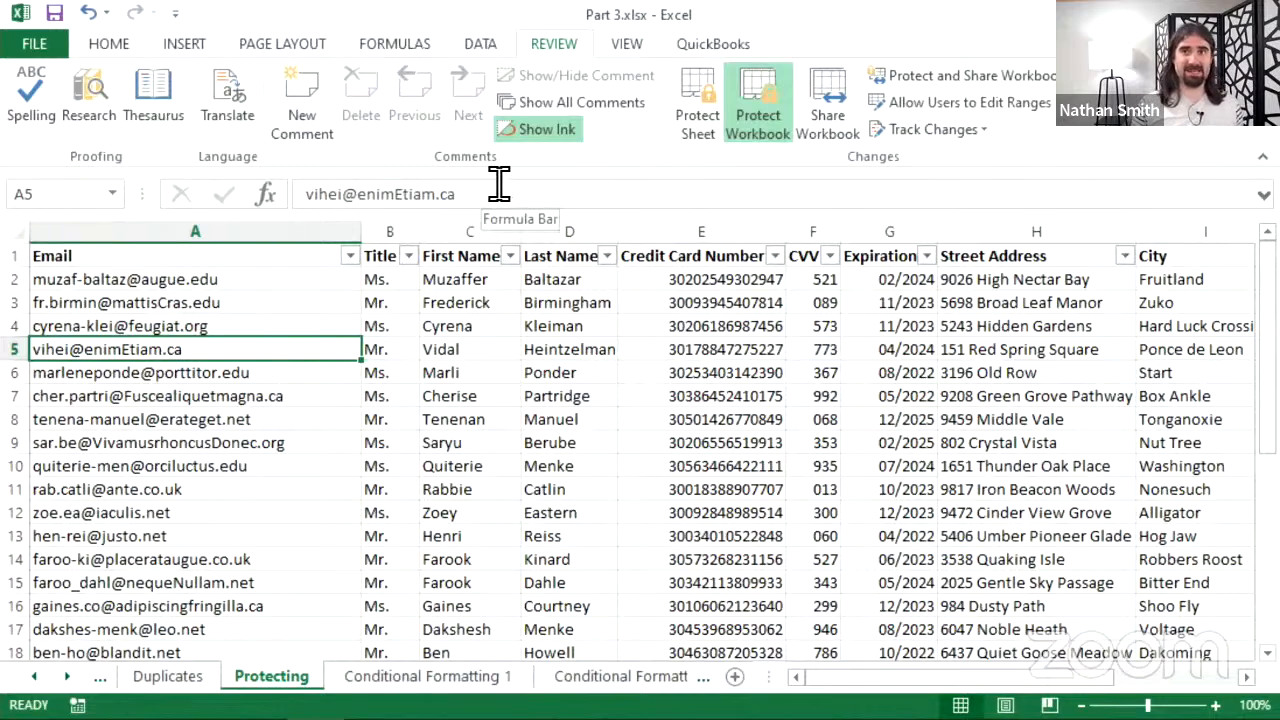
pyautogui.moveTo(486, 187); pyautogui.dragTo(248, 218)
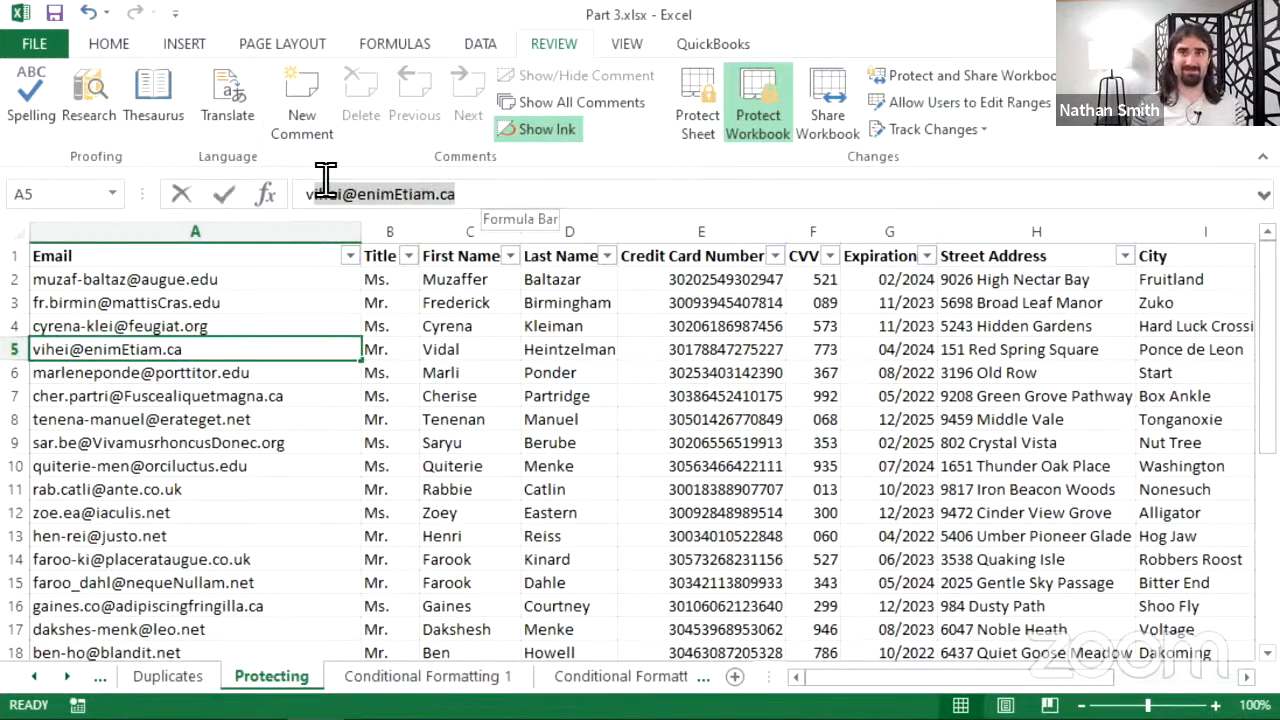
pyautogui.press('BackSpace')
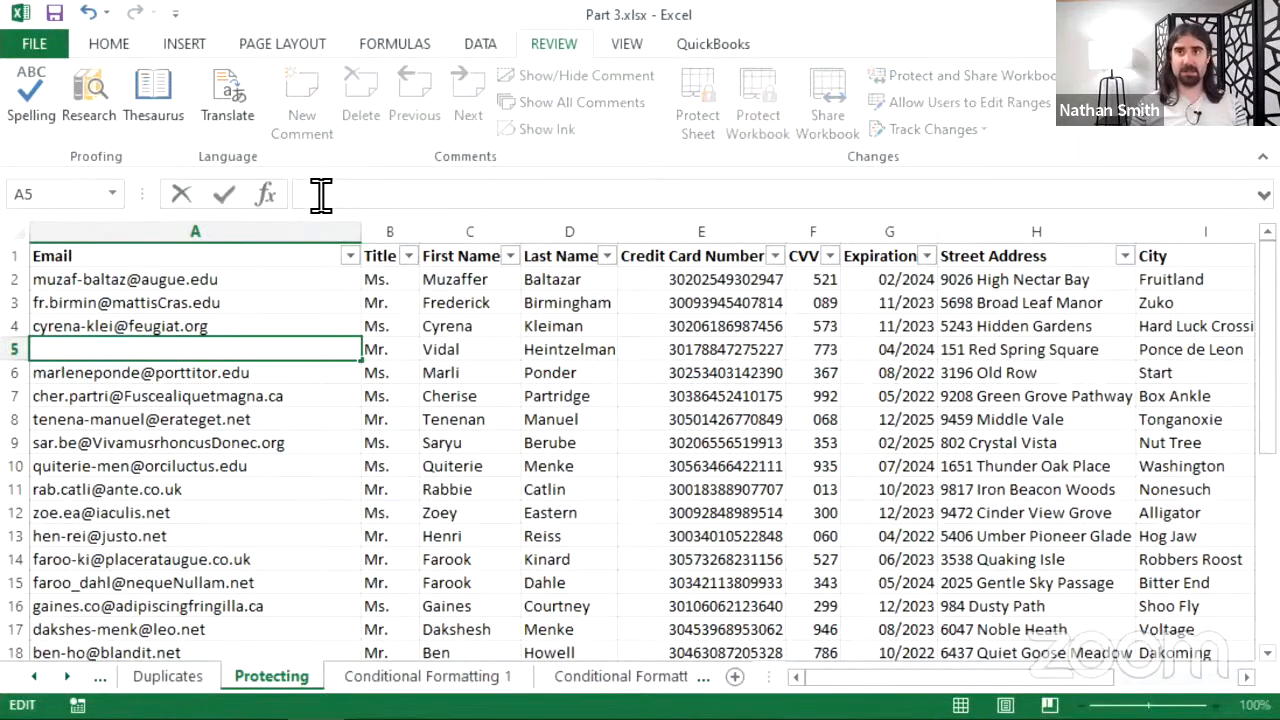
pyautogui.press('Return')
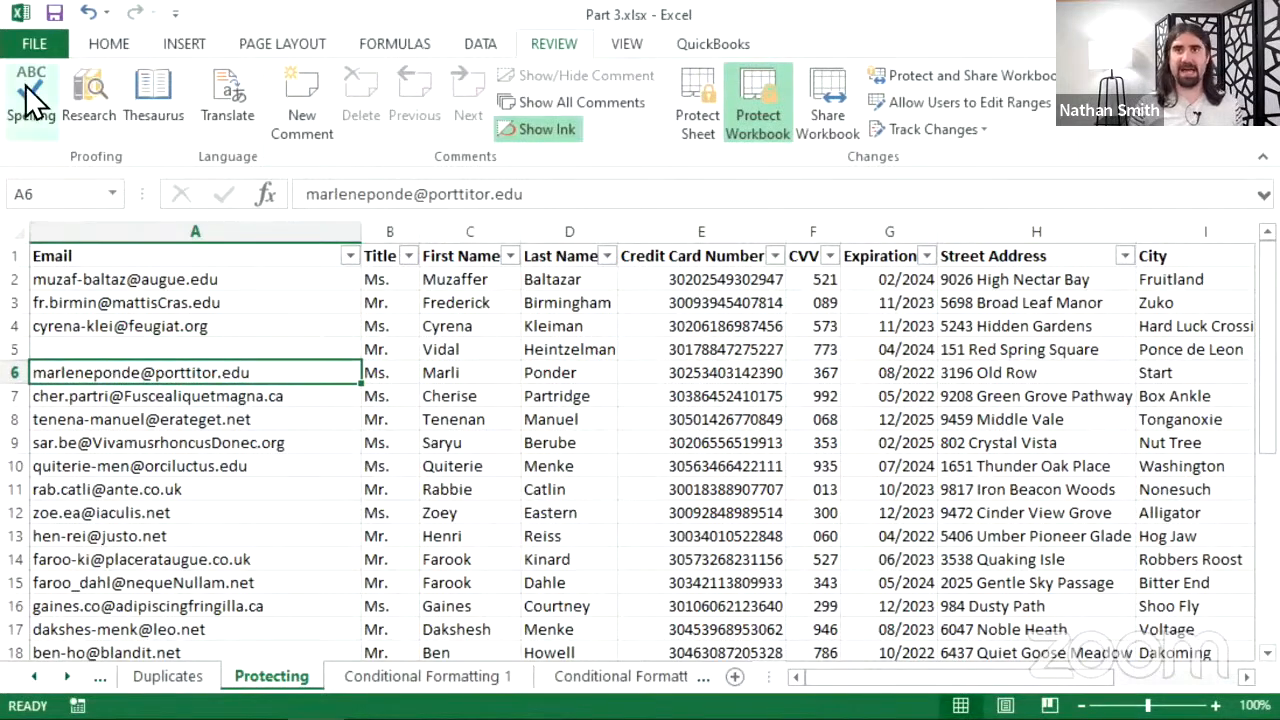
pyautogui.click(88, 12)
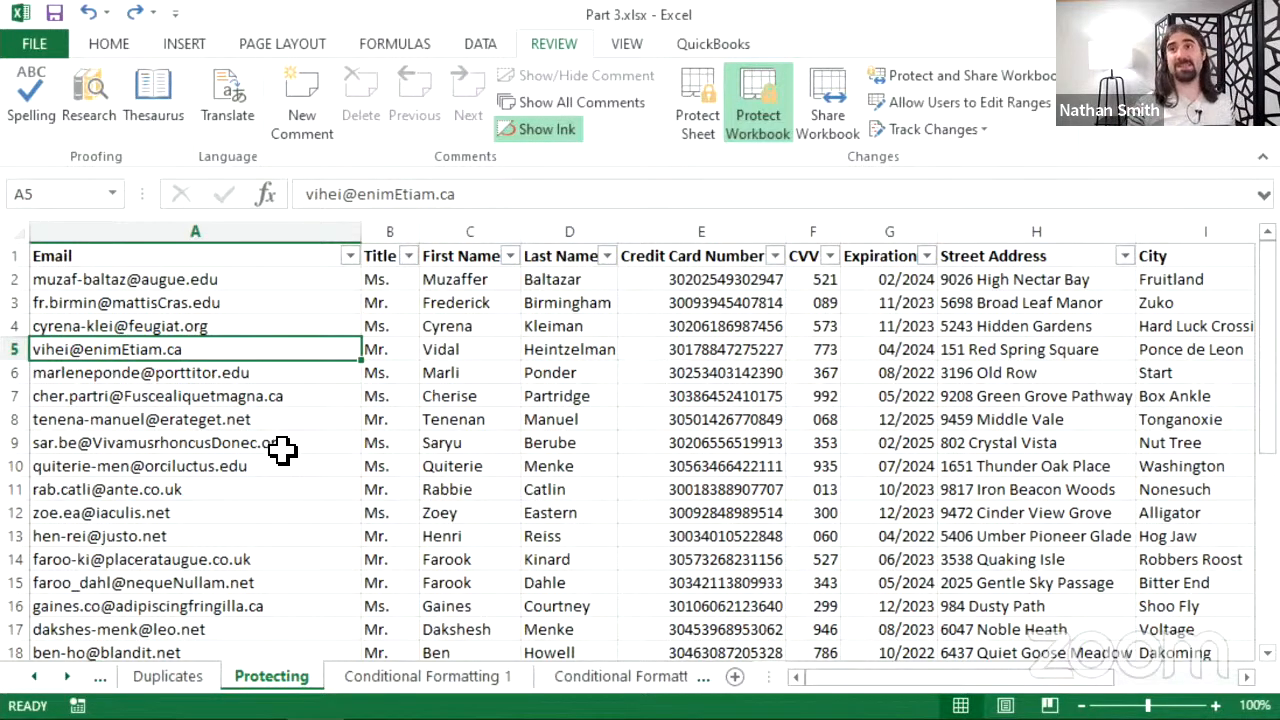
pyautogui.click(760, 125)
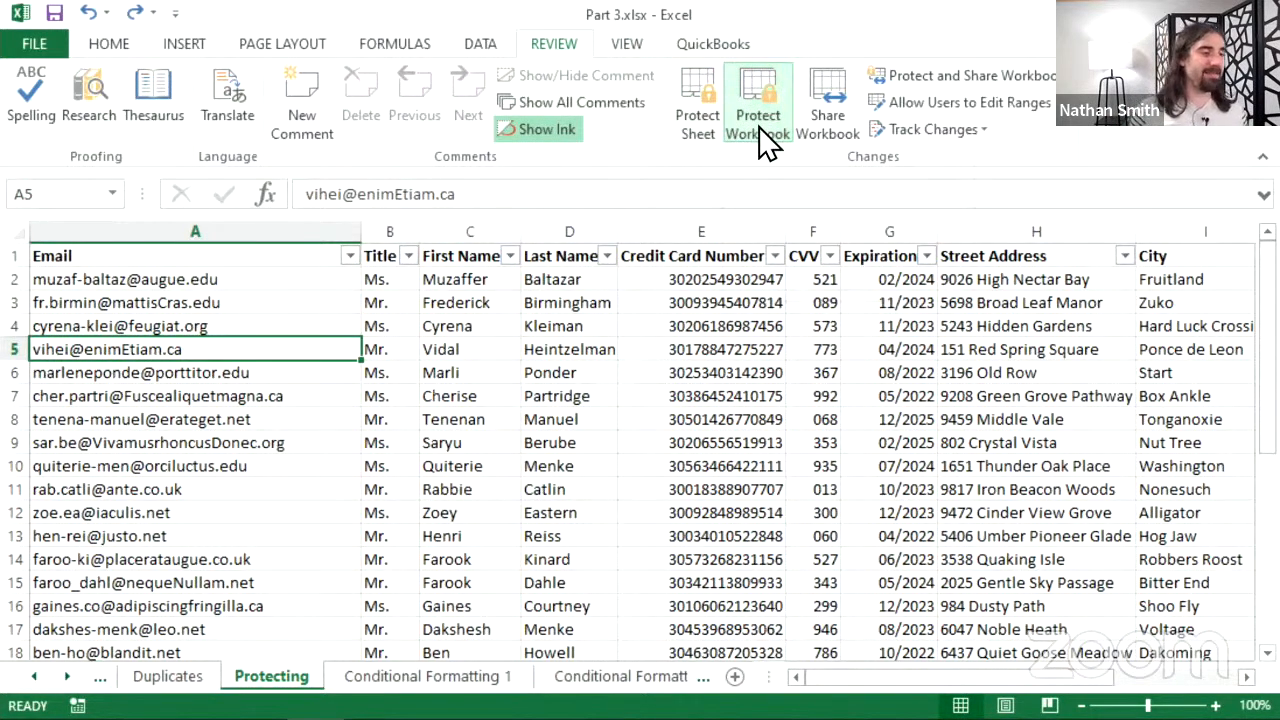
pyautogui.click(756, 121)
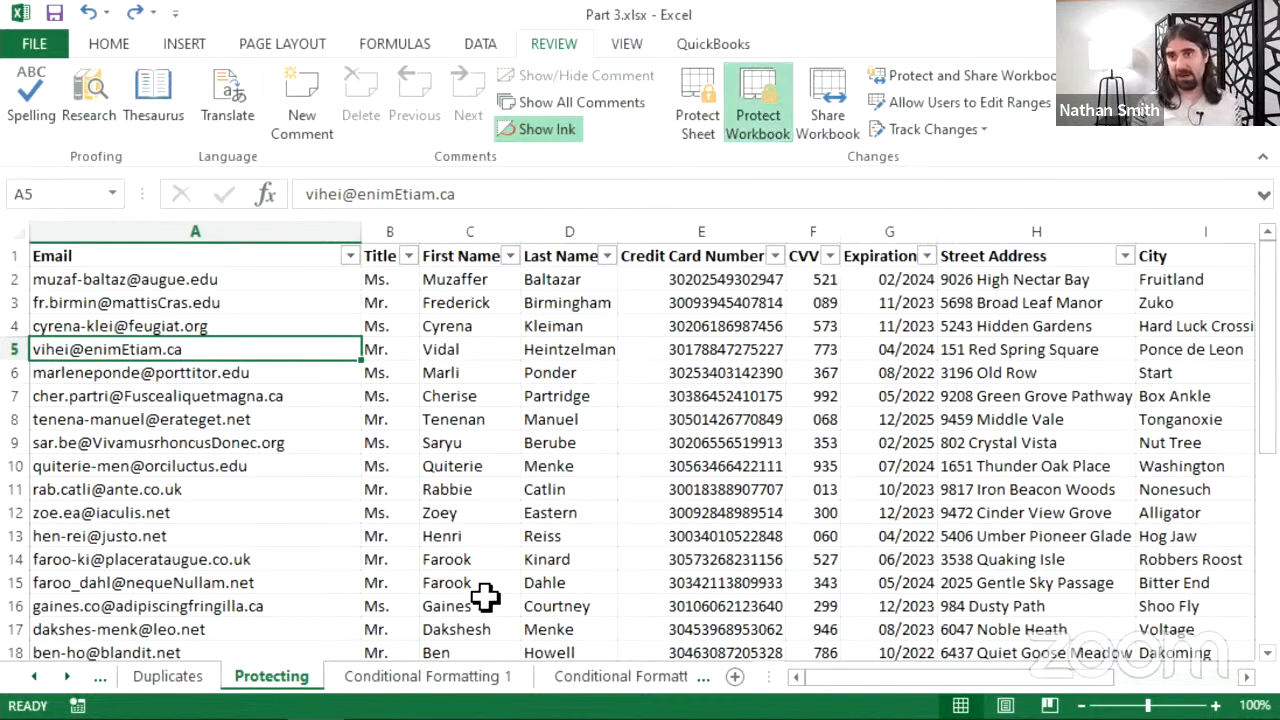
pyautogui.rightClick(300, 700)
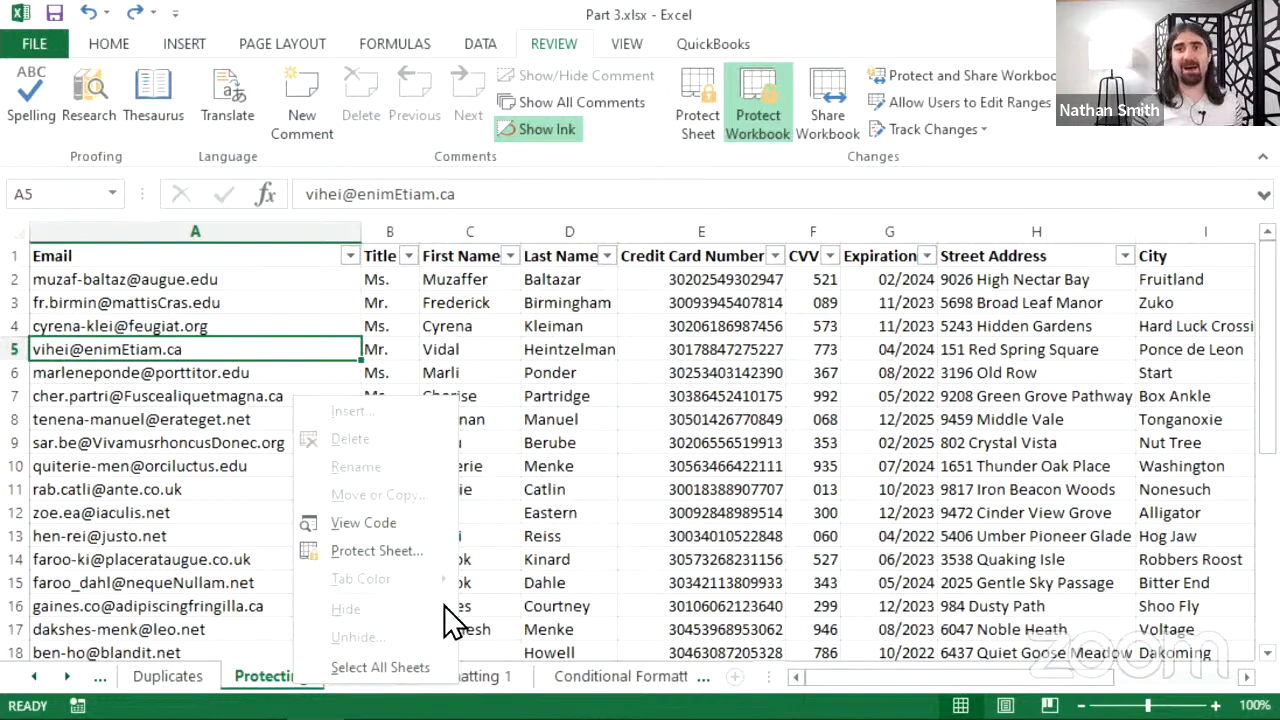
pyautogui.click(506, 511)
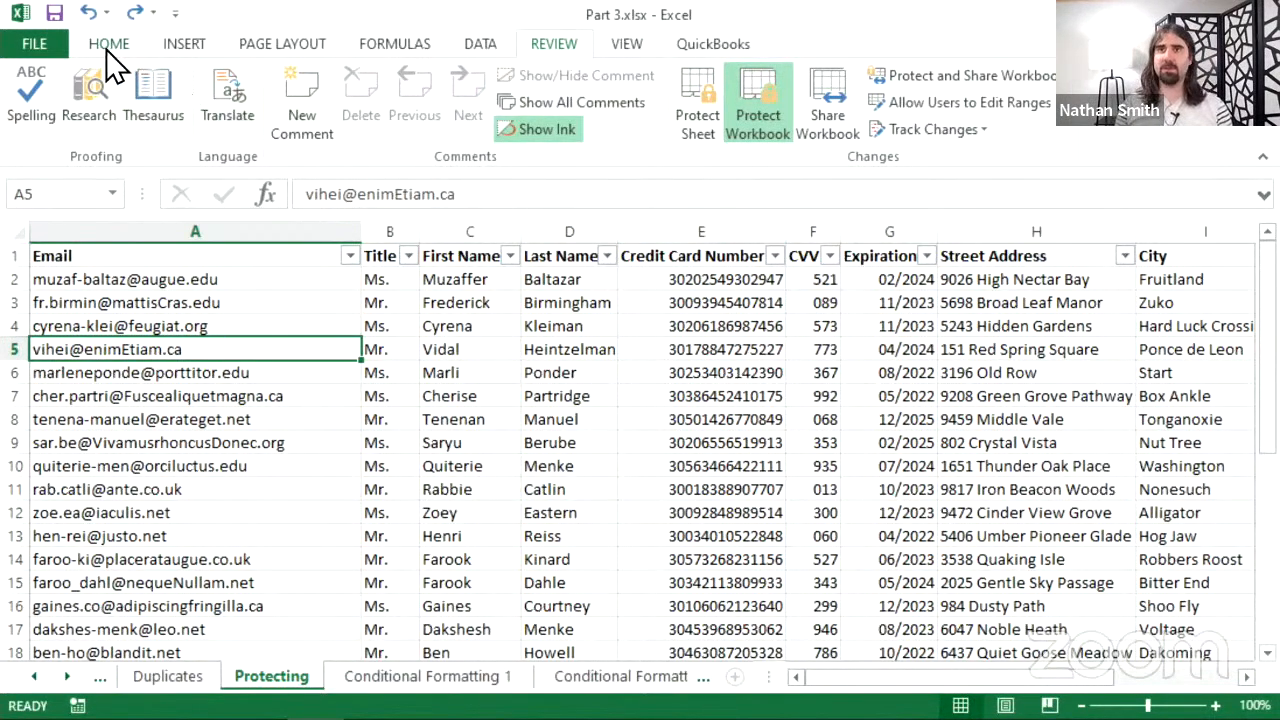
# - Open File › Info › Protect Workbook › Encrypt with Password, cancel it, and return to the sheet
pyautogui.click(30, 45)
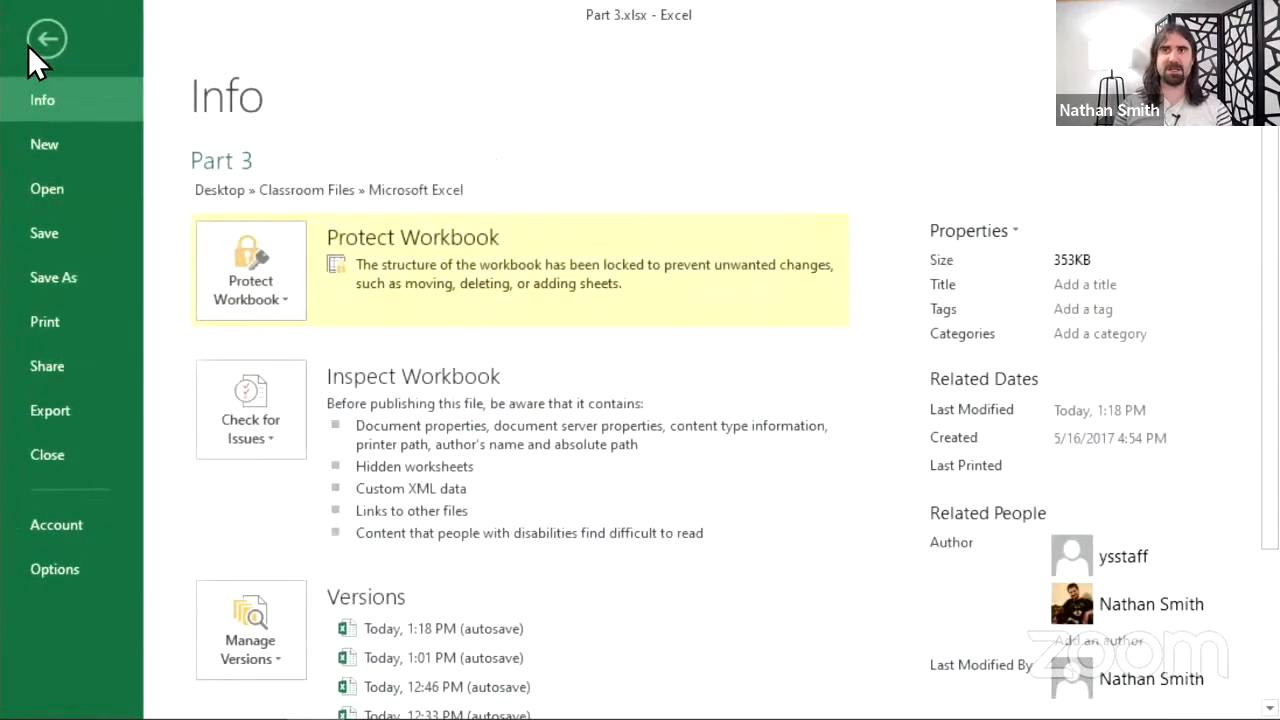
pyautogui.click(282, 268)
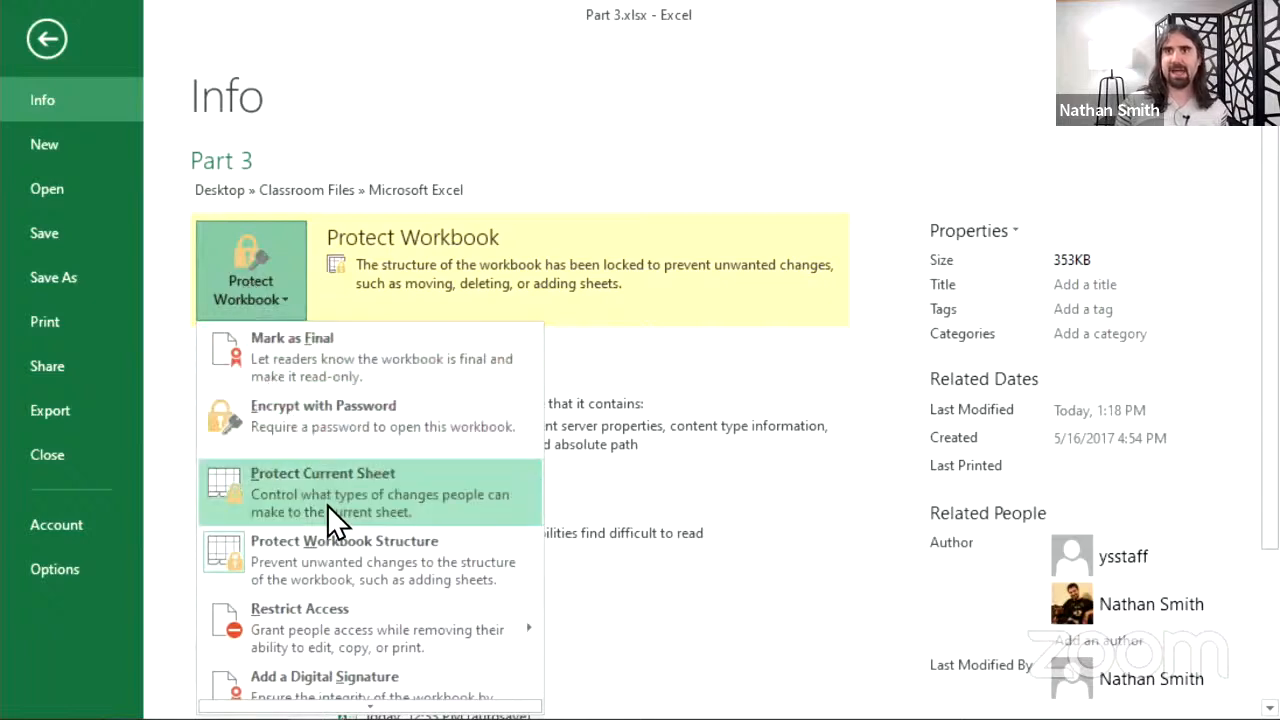
pyautogui.click(328, 428)
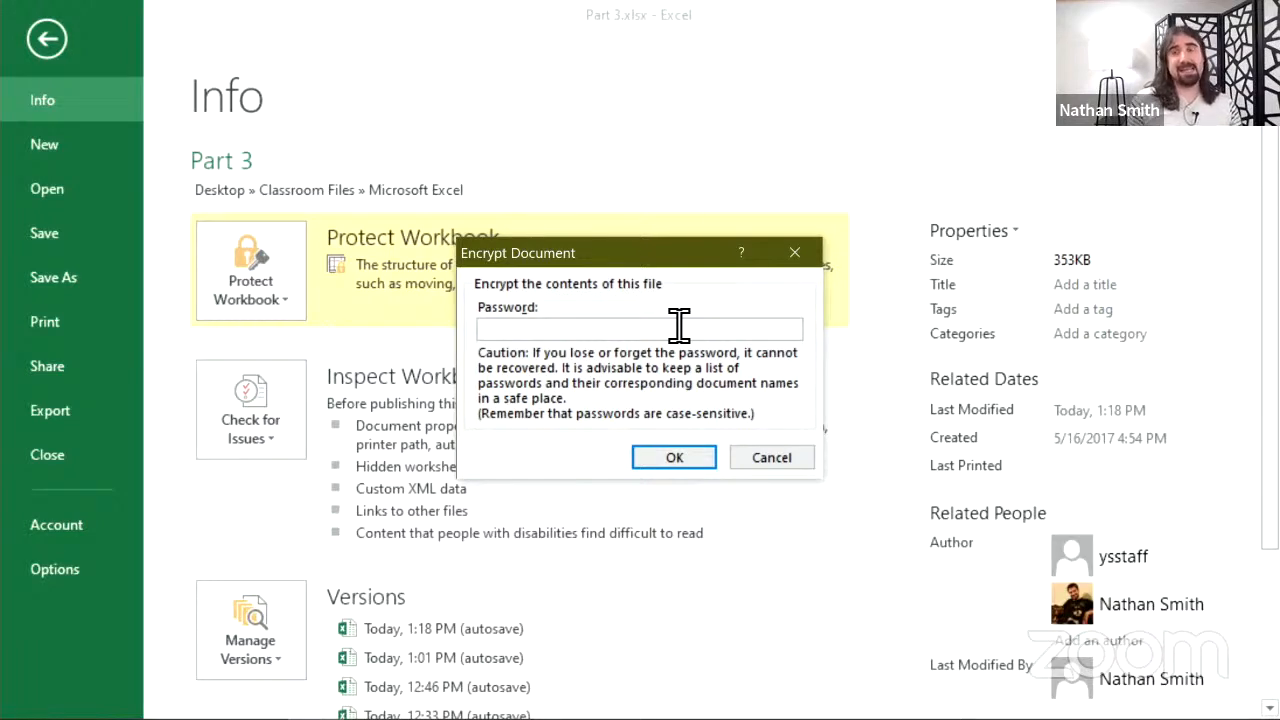
pyautogui.click(783, 455)
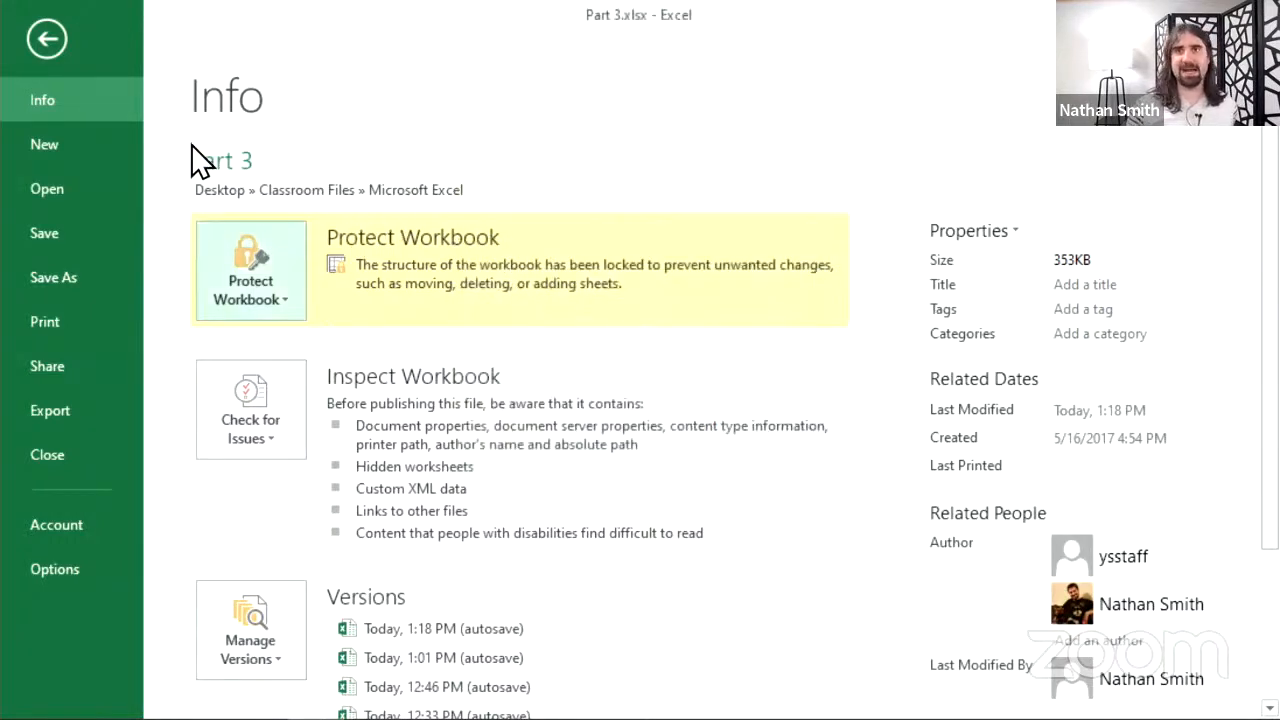
pyautogui.click(60, 43)
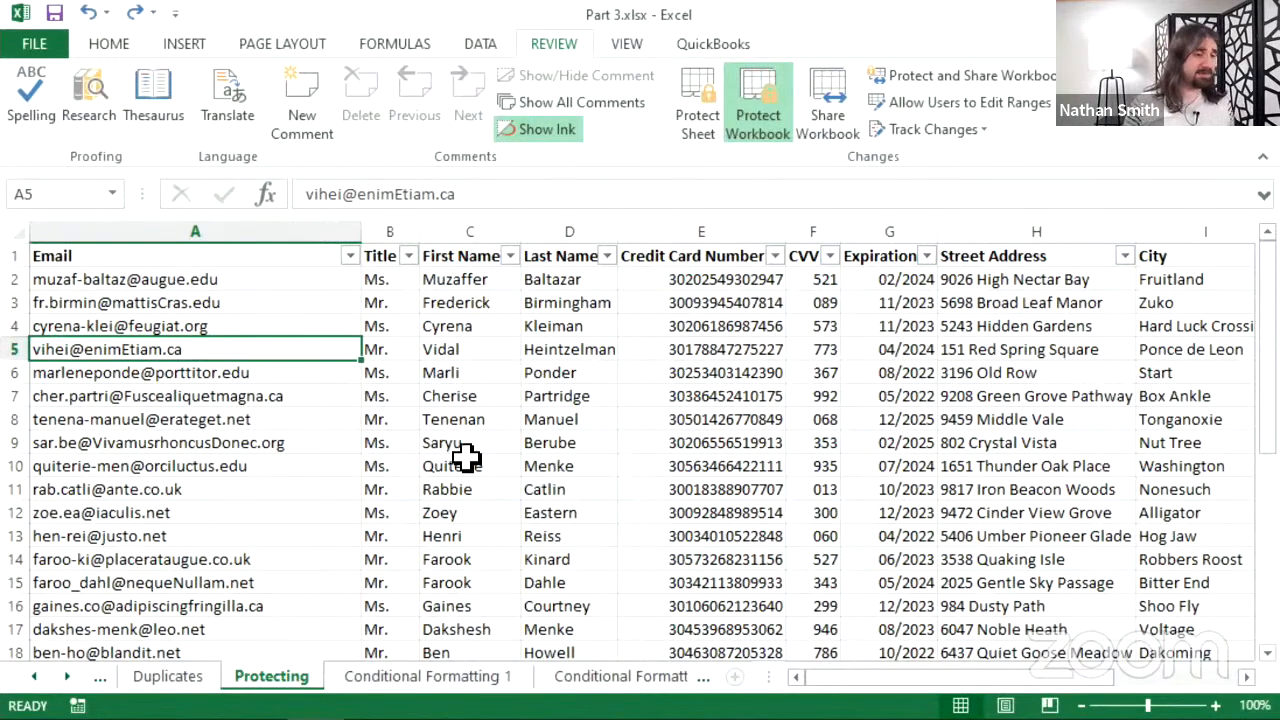
# - Go to the Conditional Formatting 1 sheet showing the customer case table
pyautogui.click(503, 689)
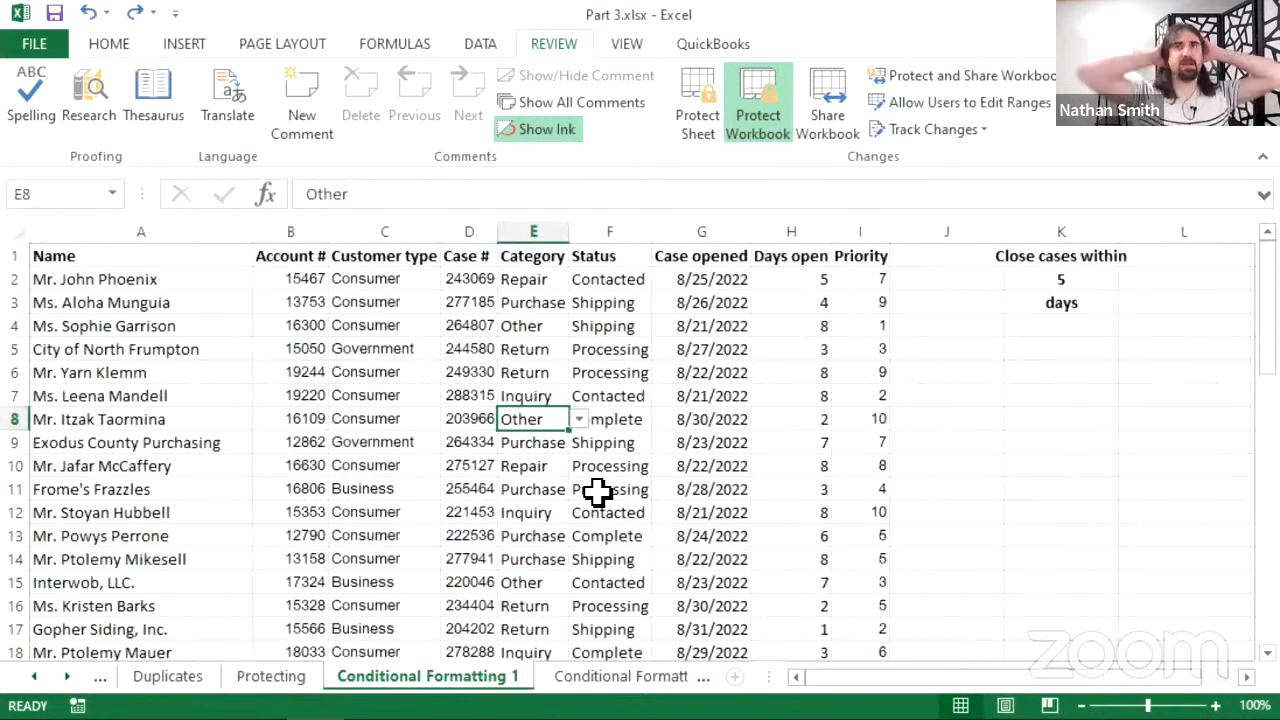
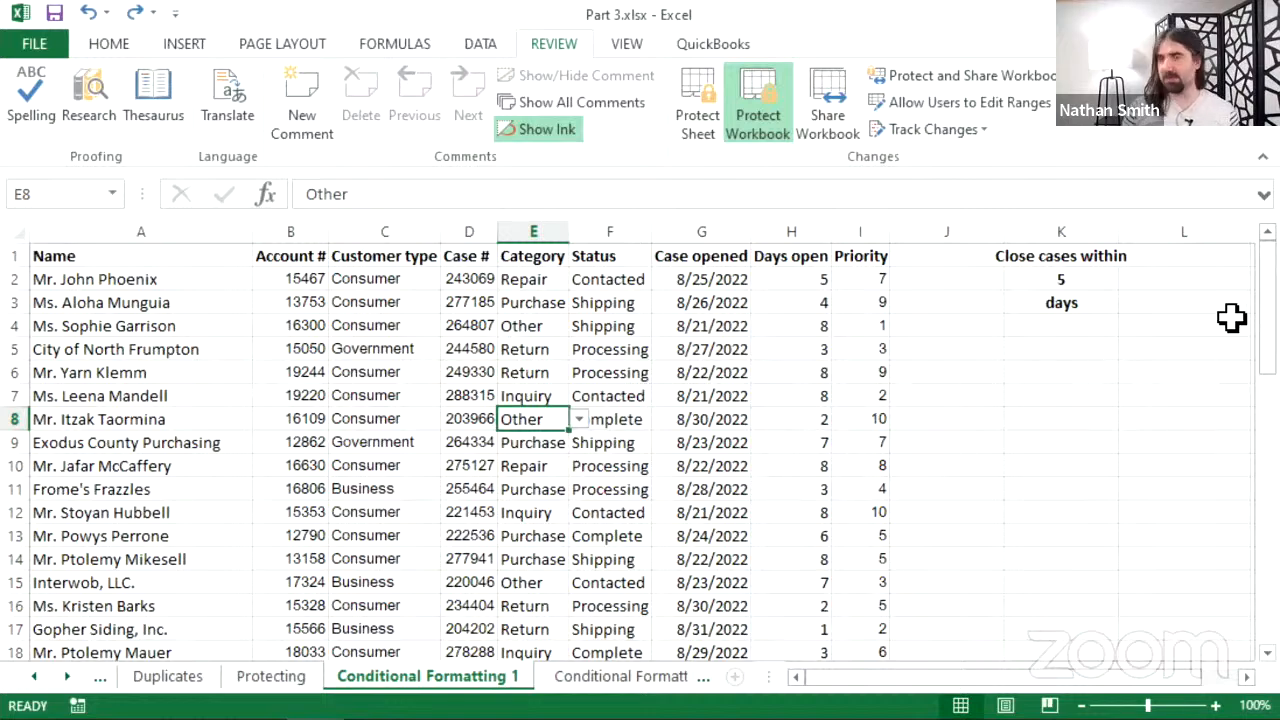
# - Select the whole Priority column (column I) of the case list
pyautogui.click(853, 218)
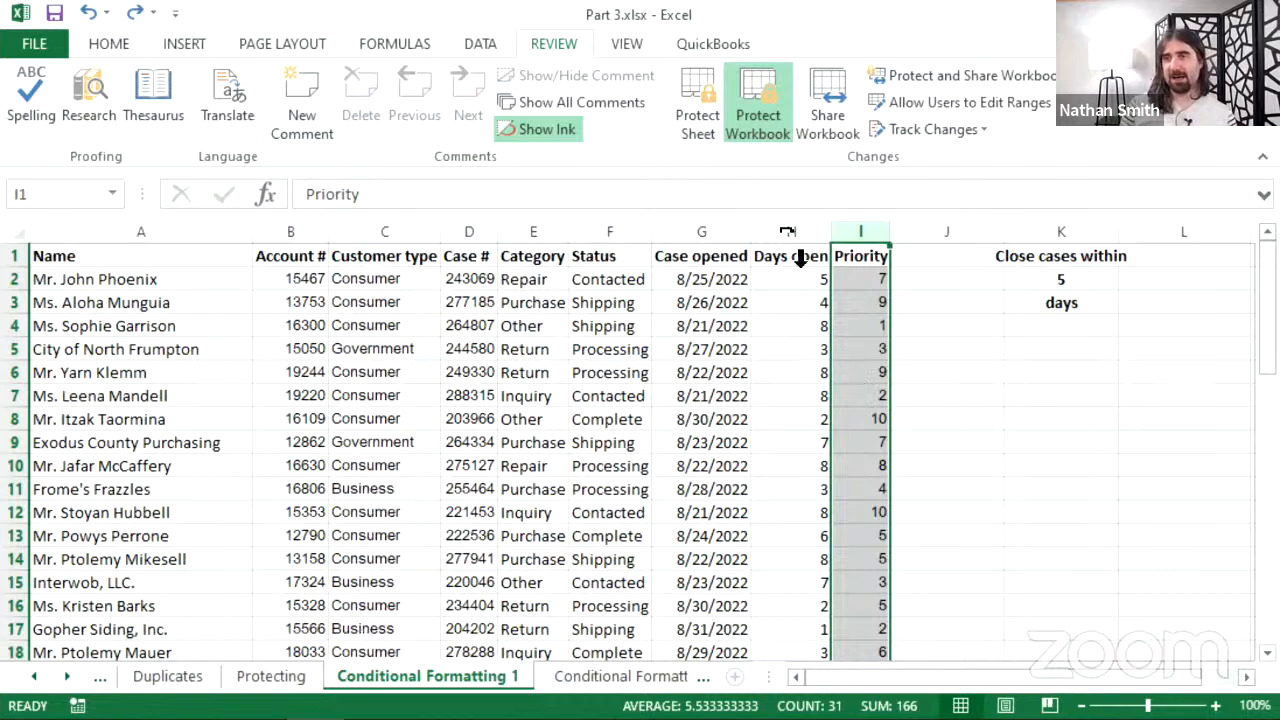
# - Unprotect the workbook and apply the Red-Yellow-Green color scale to the Priority column
pyautogui.click(778, 120)
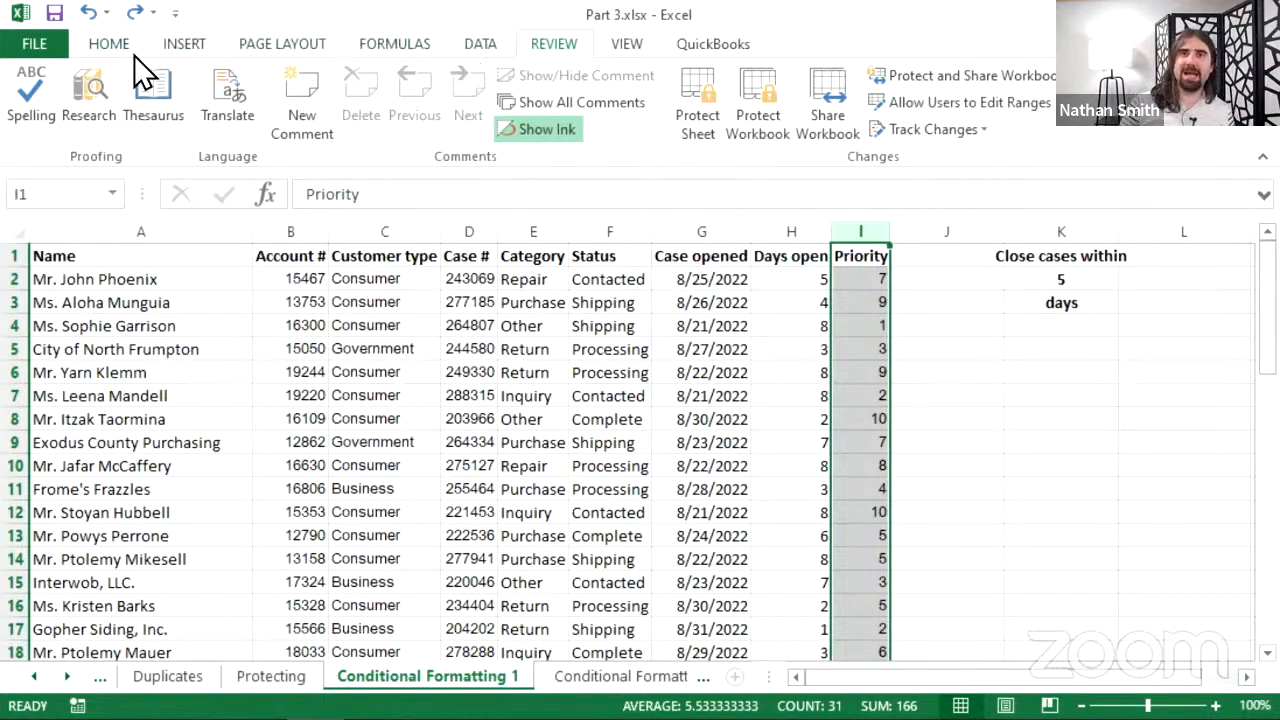
pyautogui.click(106, 45)
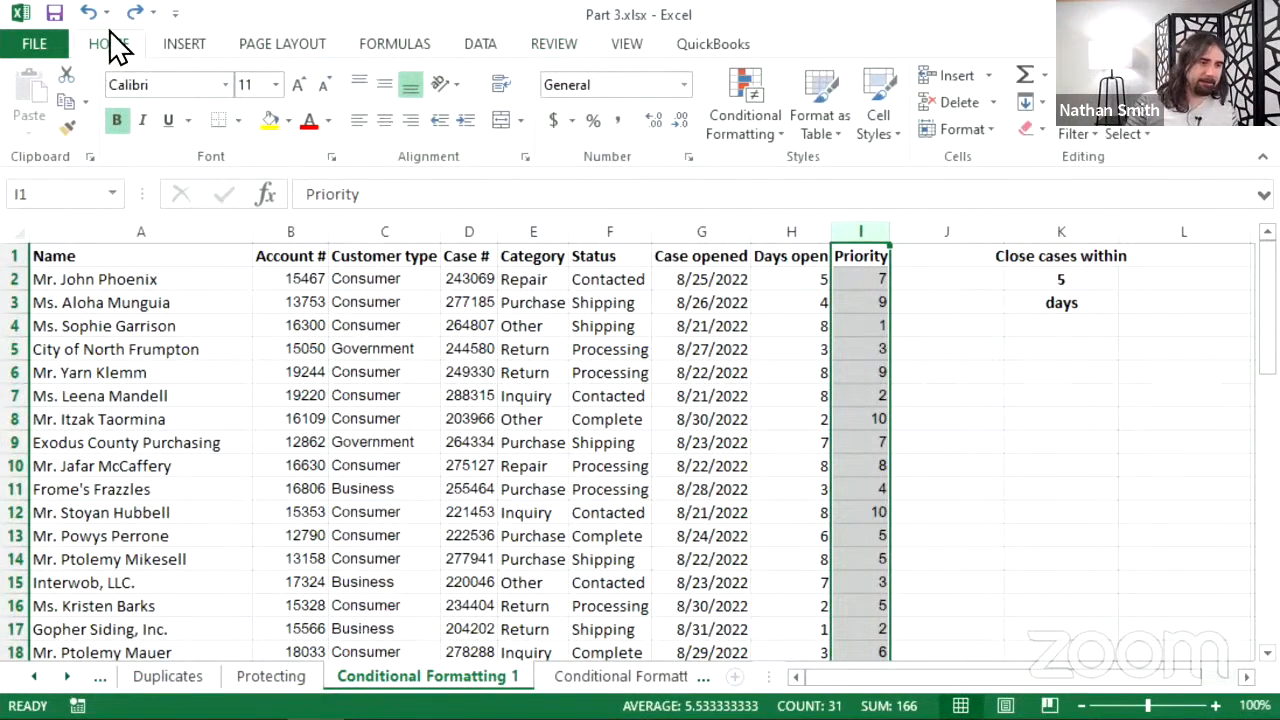
pyautogui.click(745, 121)
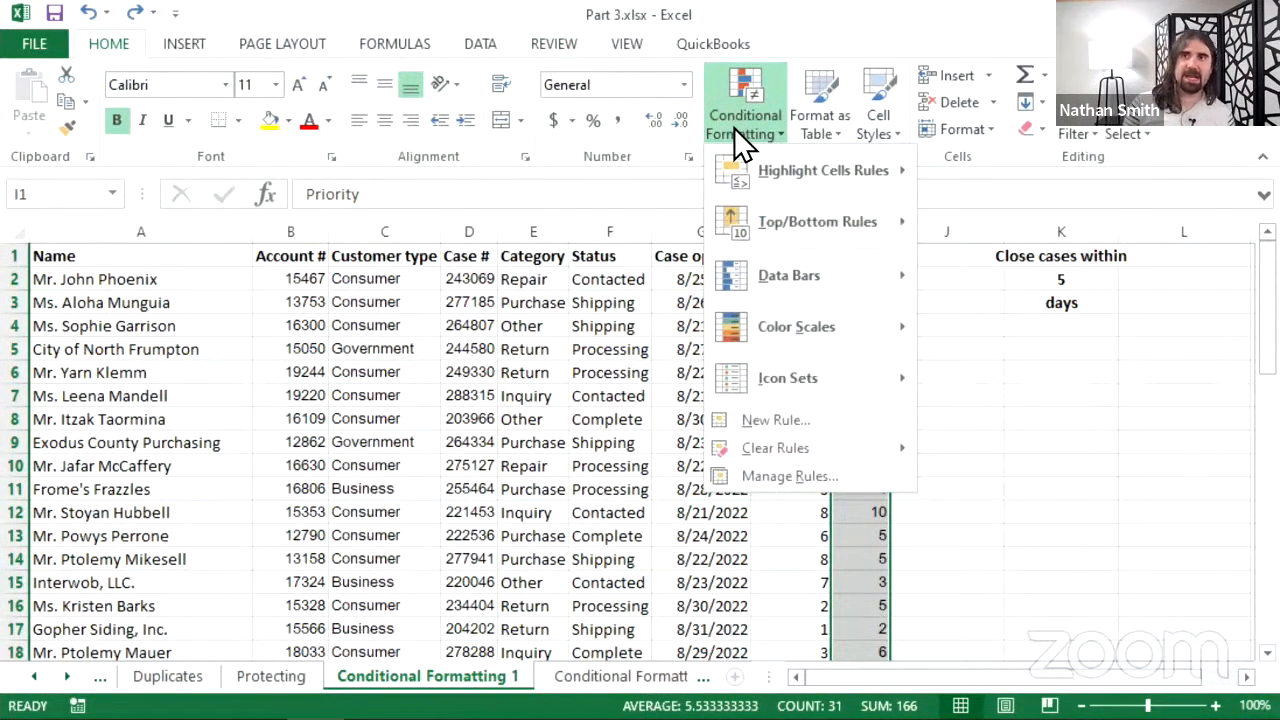
pyautogui.moveTo(745, 152)
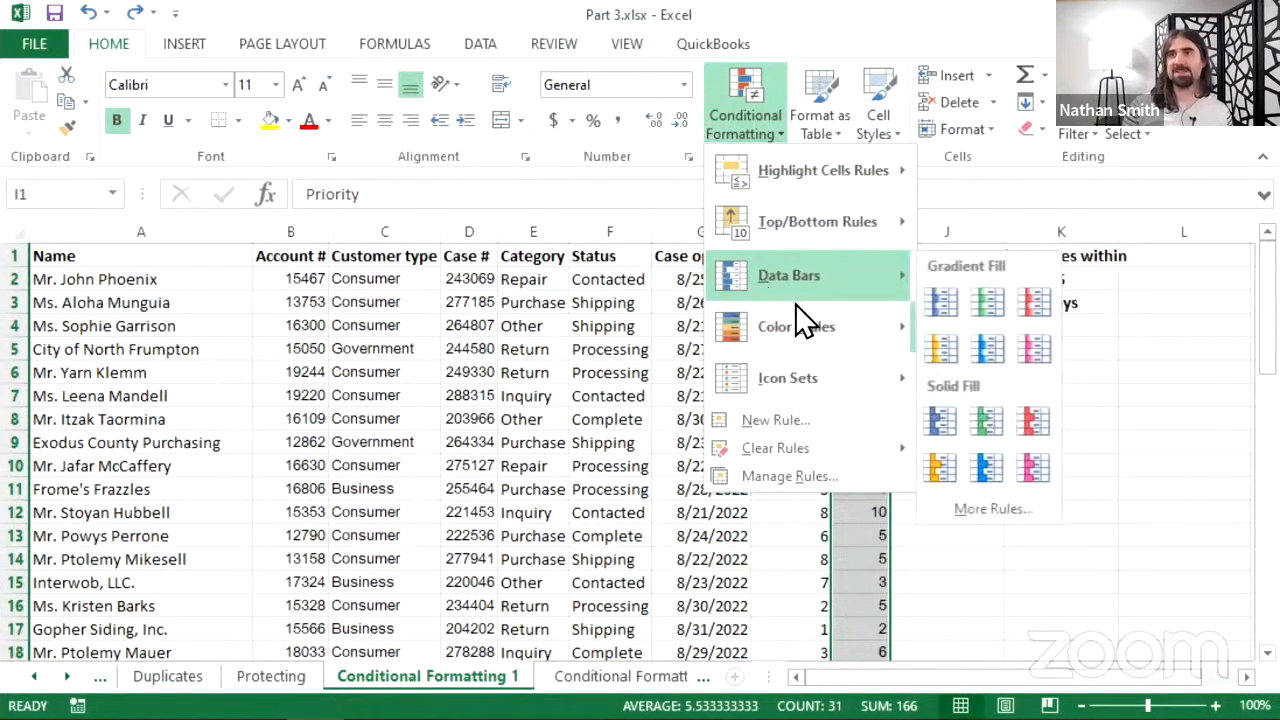
pyautogui.moveTo(801, 312)
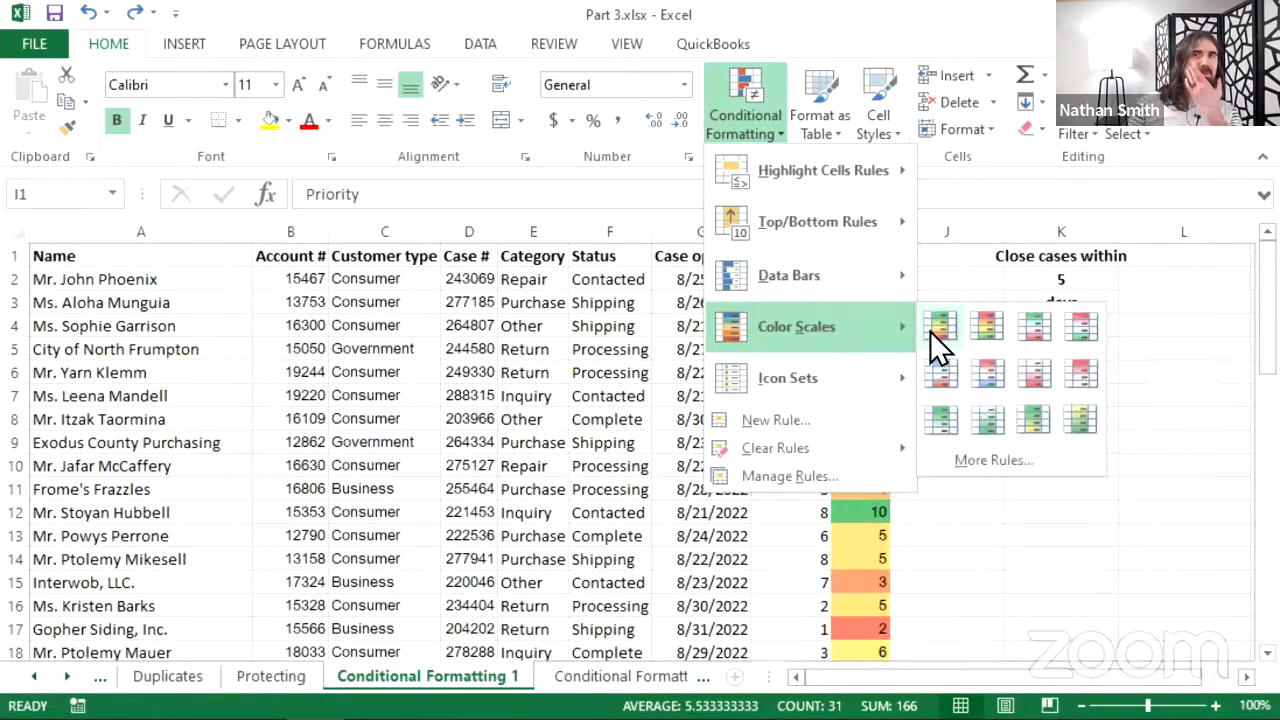
pyautogui.click(1000, 330)
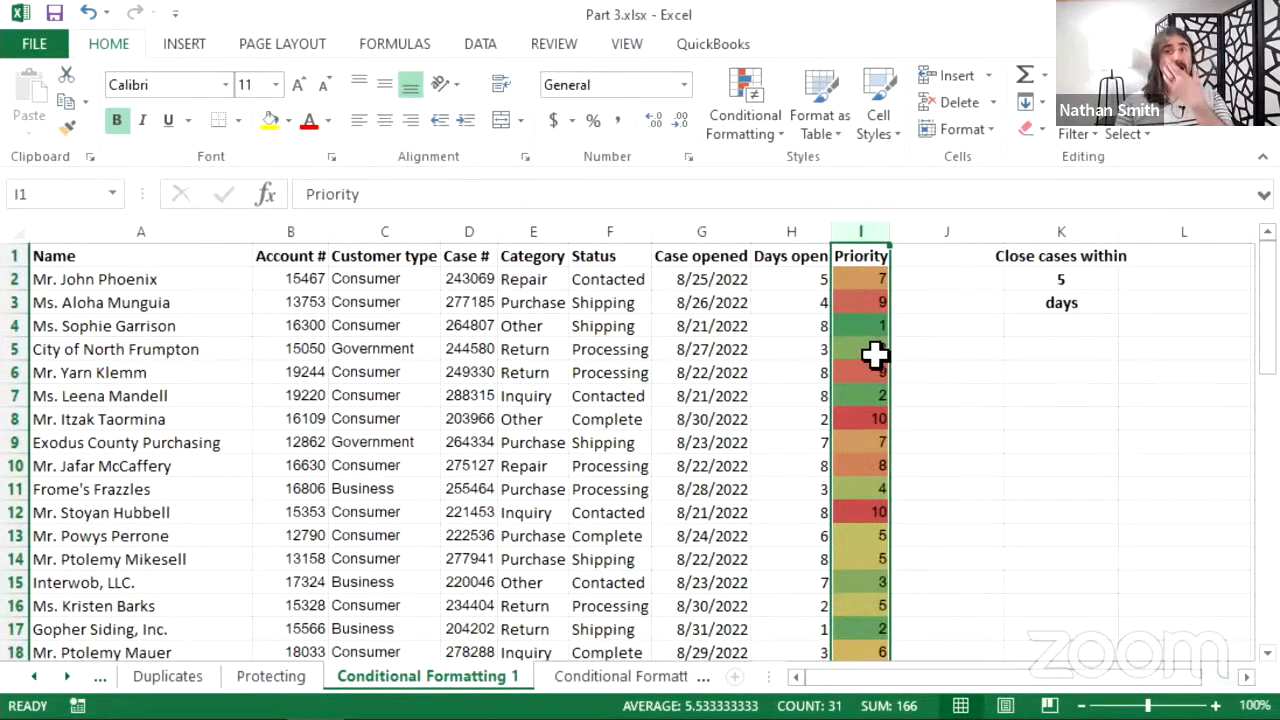
pyautogui.click(875, 305)
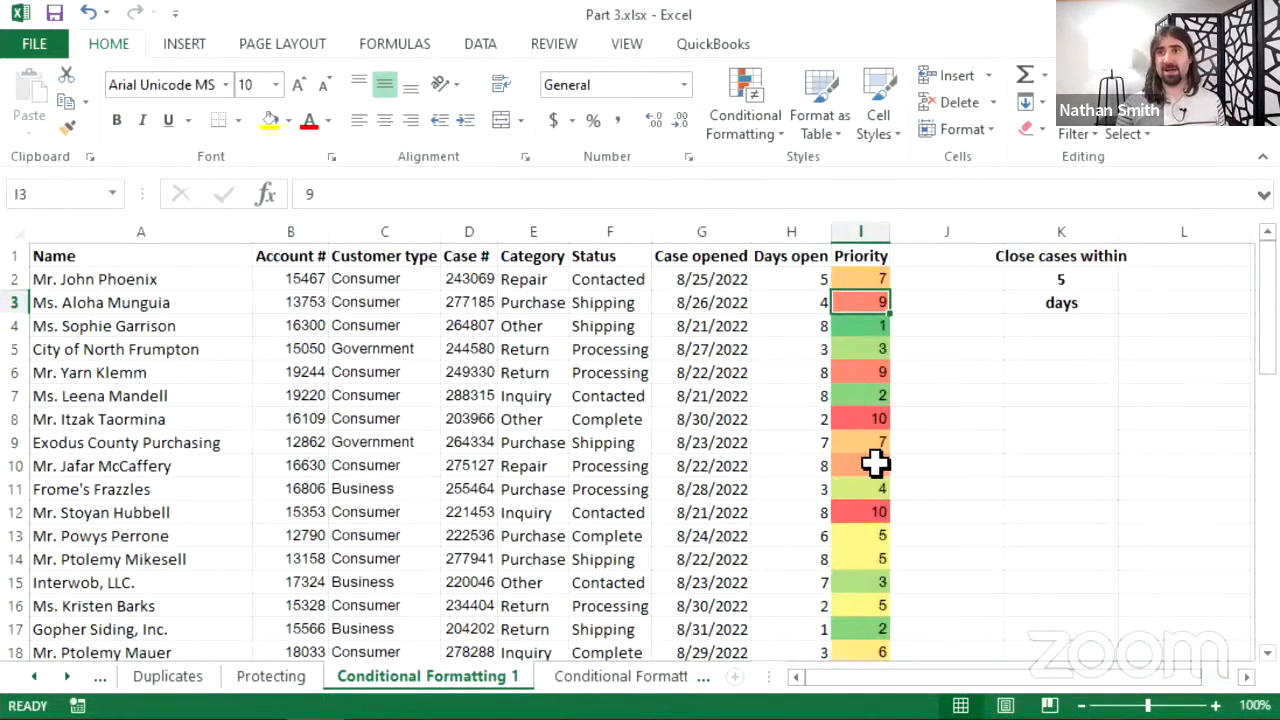
pyautogui.click(868, 508)
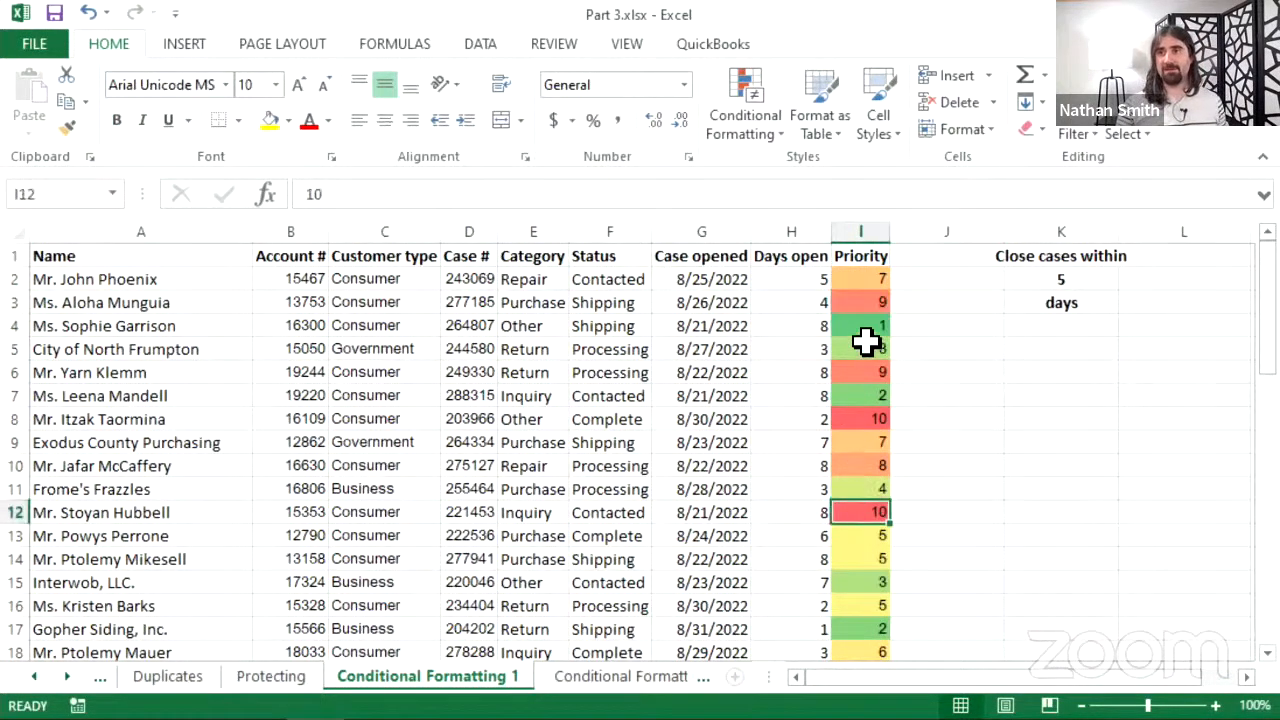
pyautogui.click(868, 279)
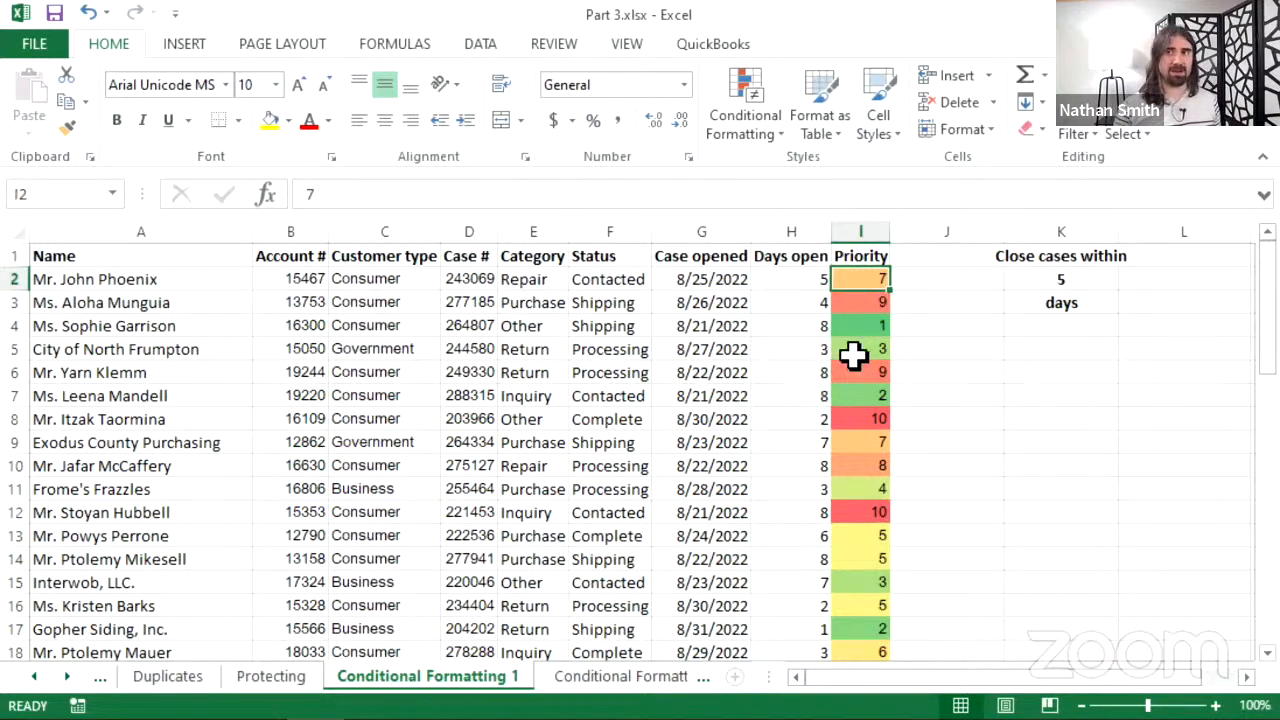
pyautogui.scroll(-1, 860, 390)
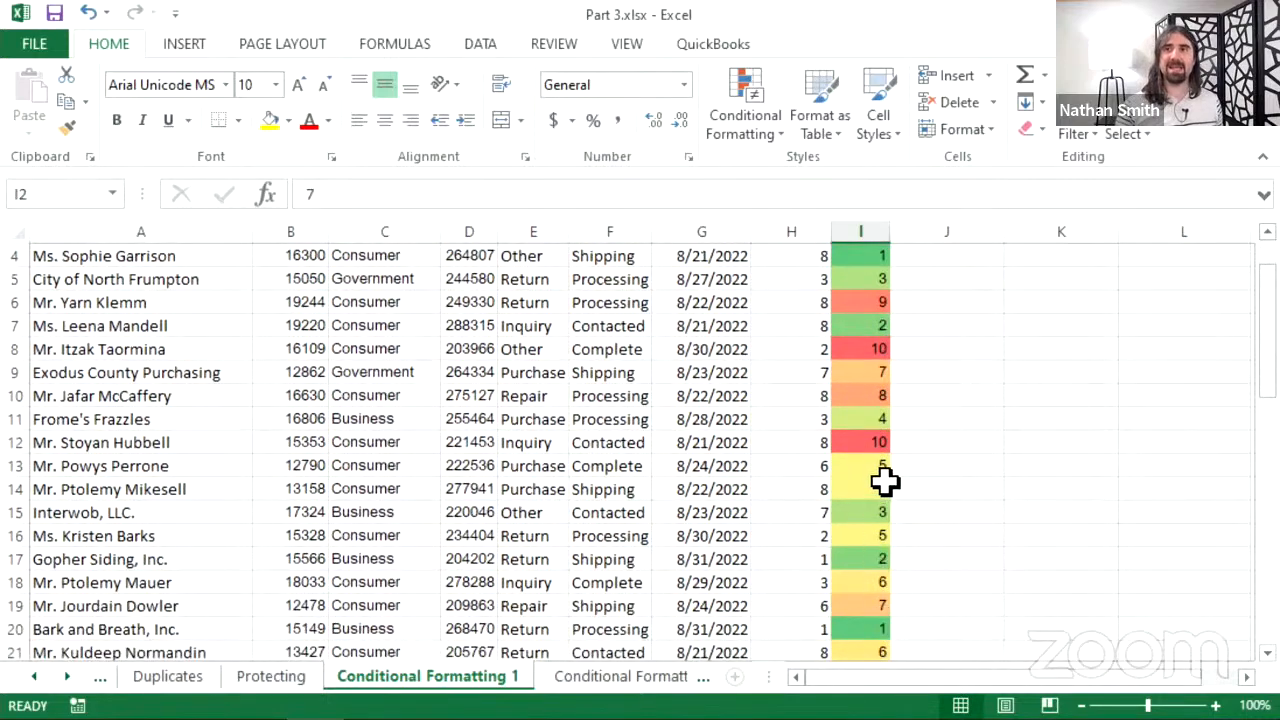
pyautogui.scroll(-2, 880, 577)
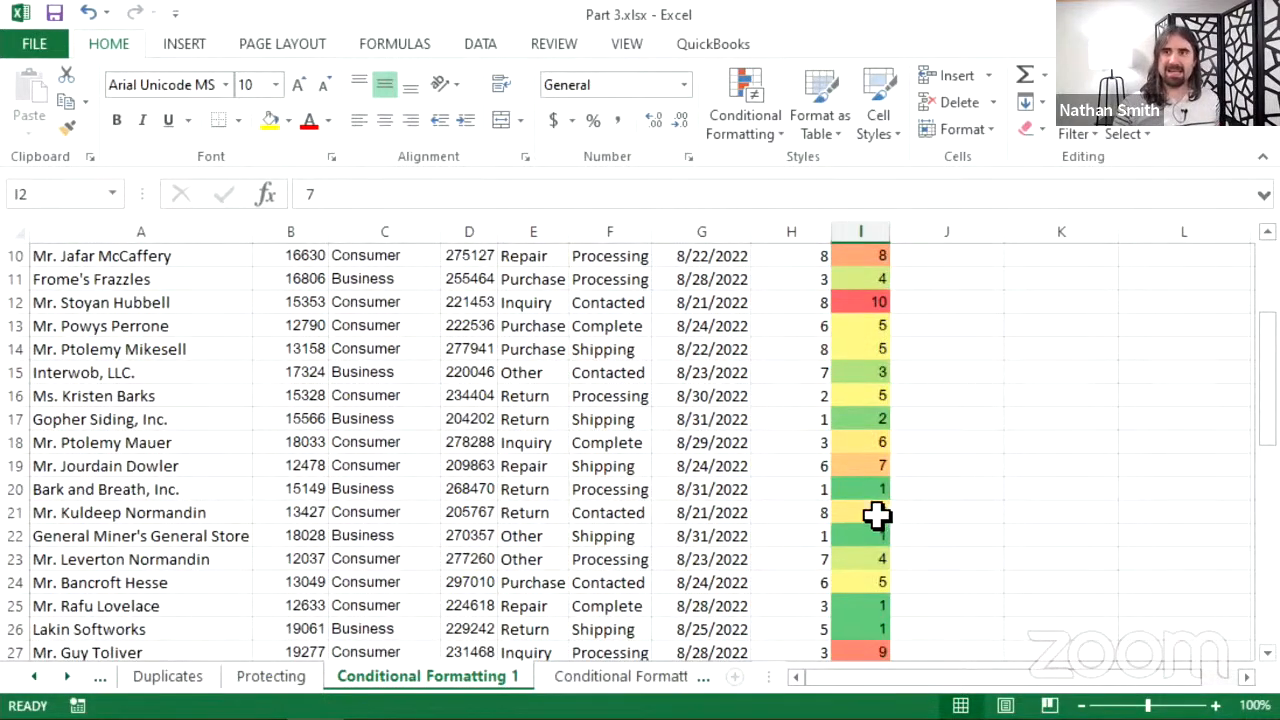
pyautogui.scroll(2, 880, 520)
pyautogui.scroll(-1, 865, 490)
pyautogui.scroll(-3, 868, 511)
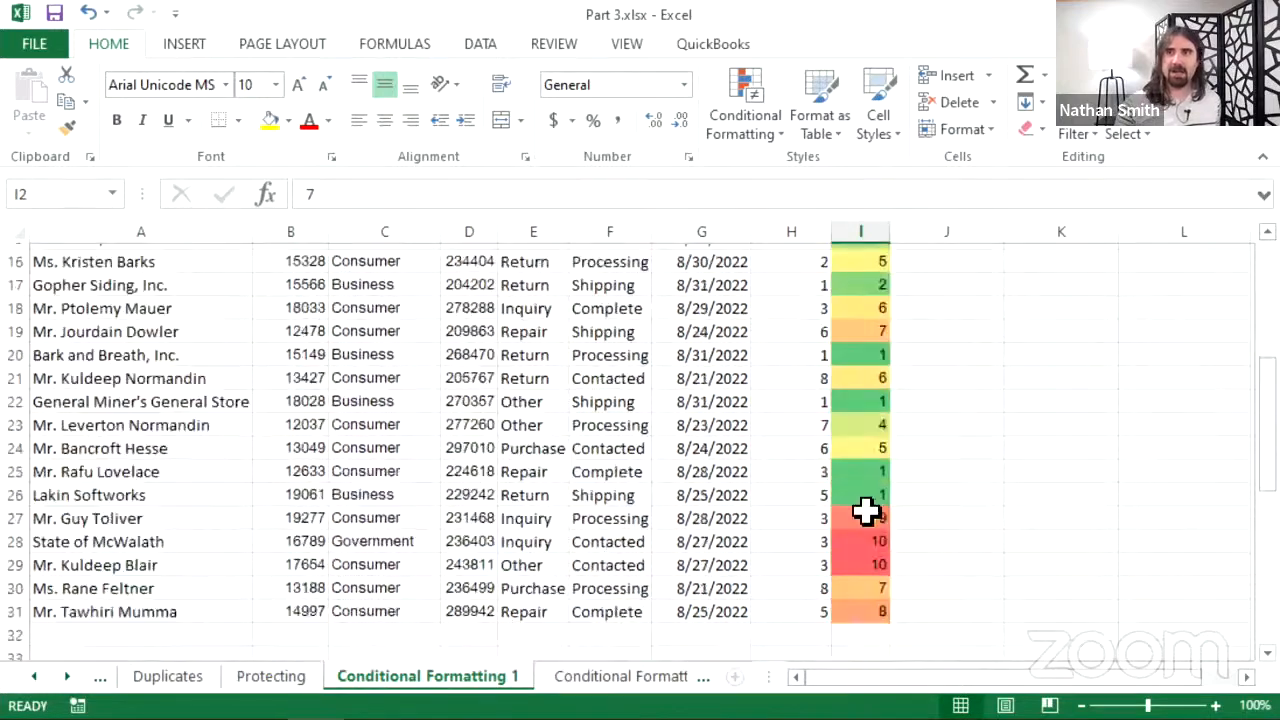
pyautogui.click(857, 418)
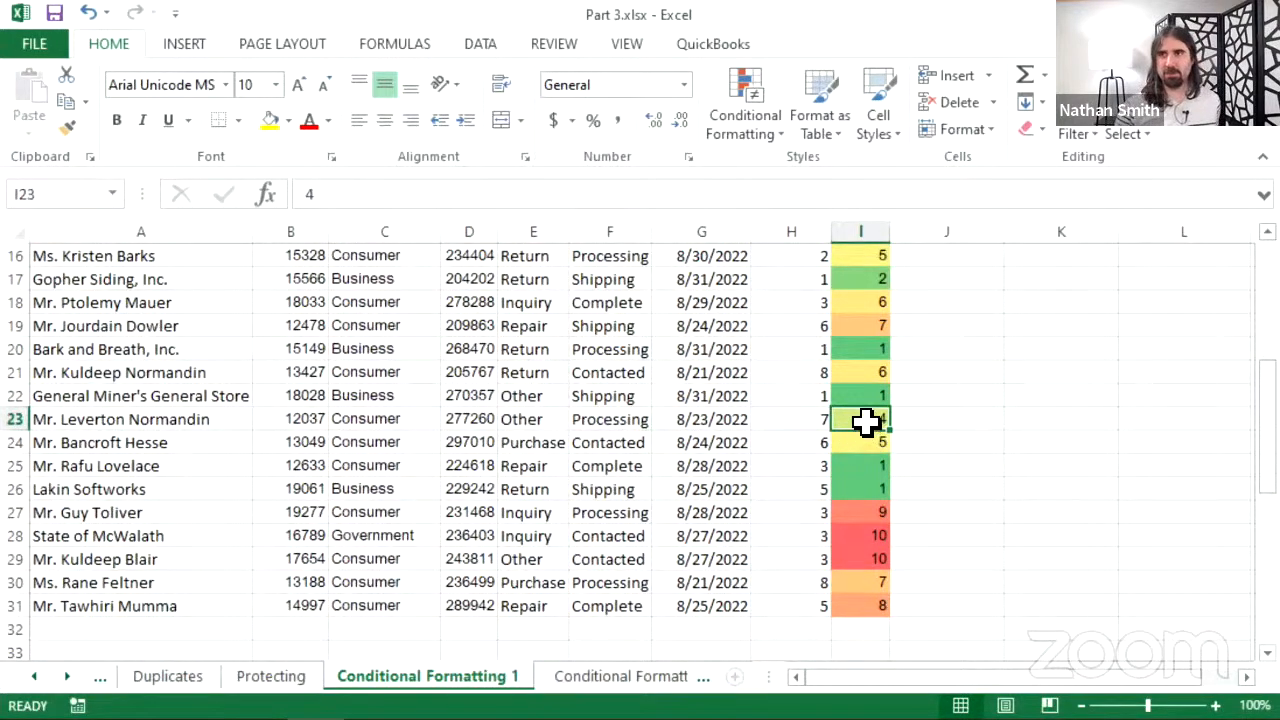
pyautogui.scroll(1, 863, 430)
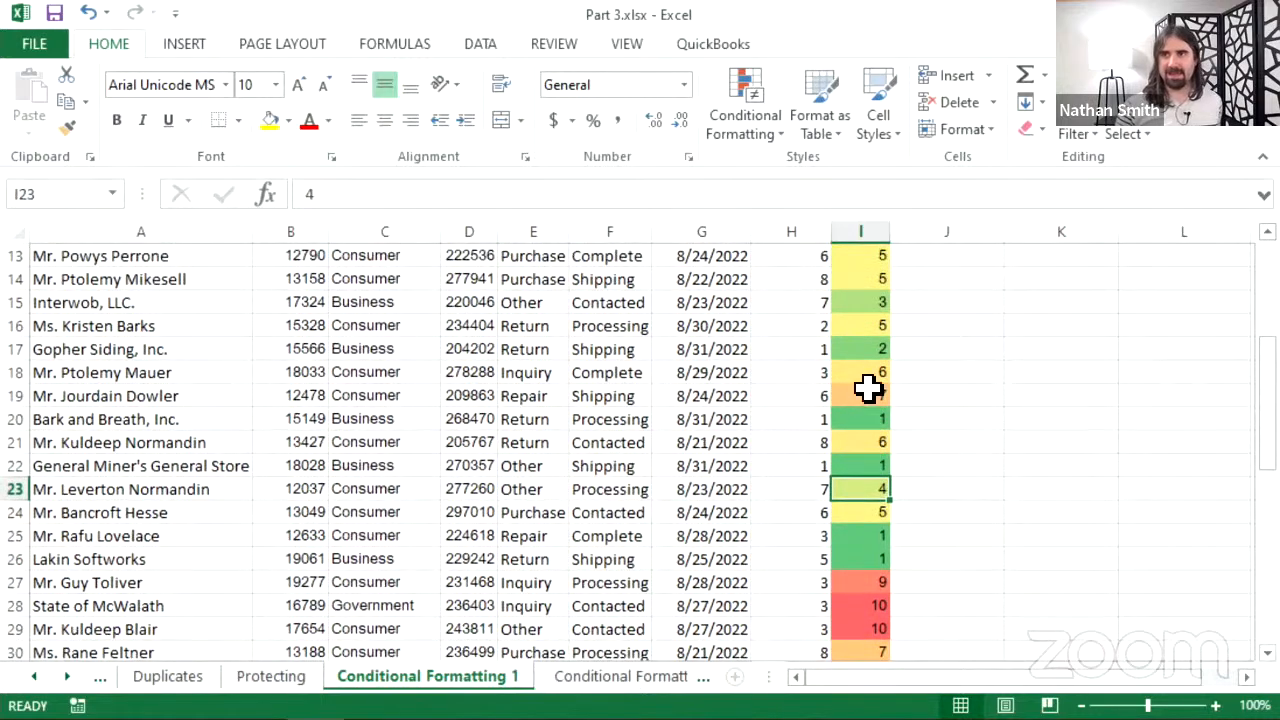
pyautogui.click(860, 301)
pyautogui.click(860, 348)
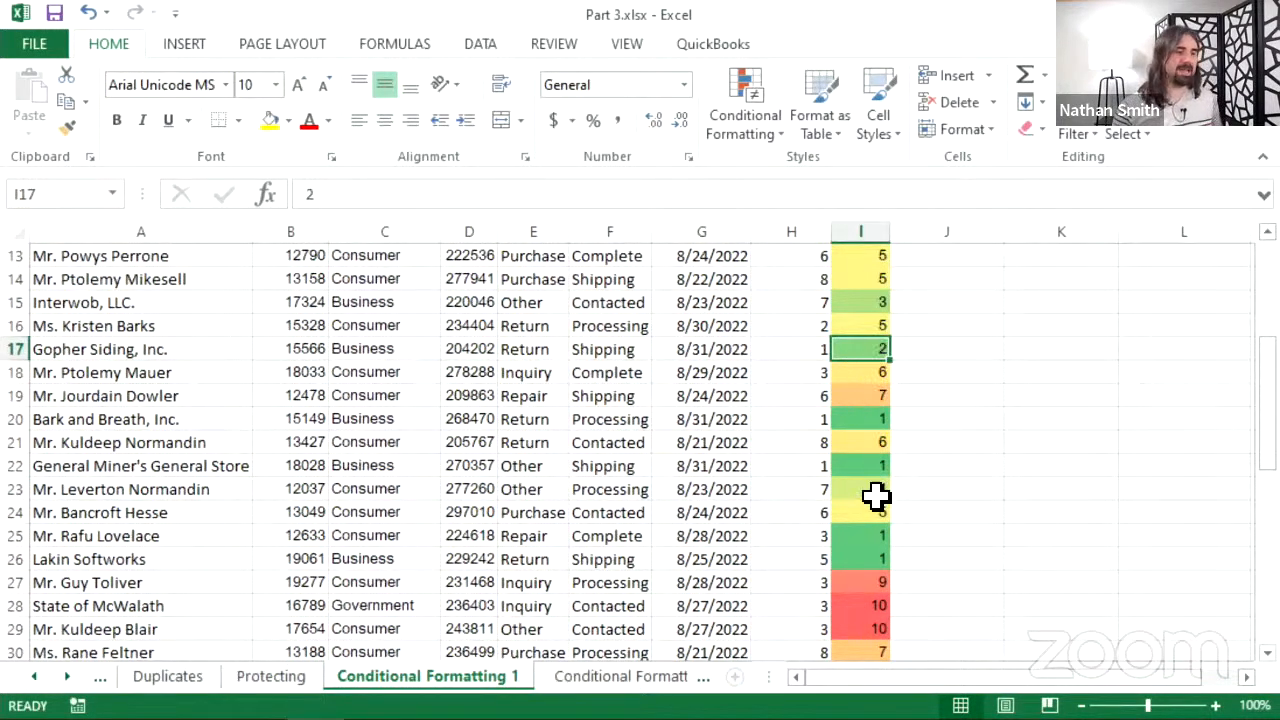
pyautogui.scroll(4, 870, 398)
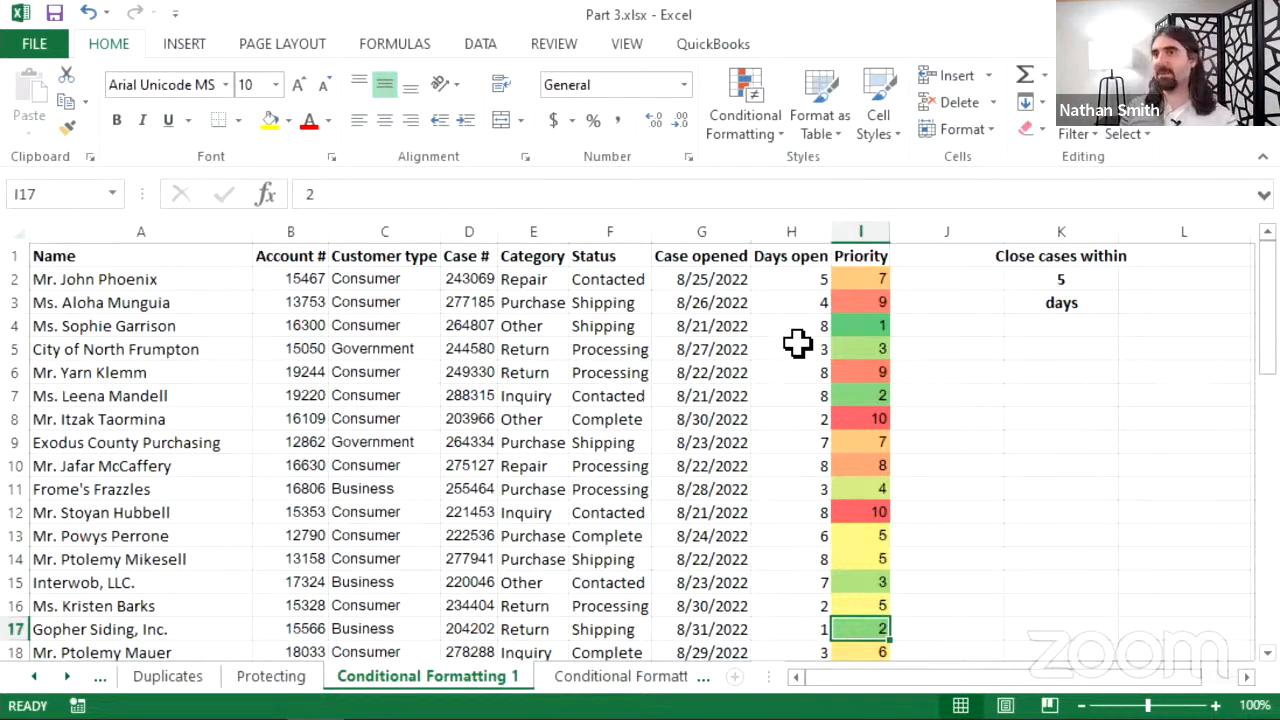
# - Check the K2 threshold, select the Days open column H, and bring up Highlight Cells Rules
pyautogui.click(1063, 286)
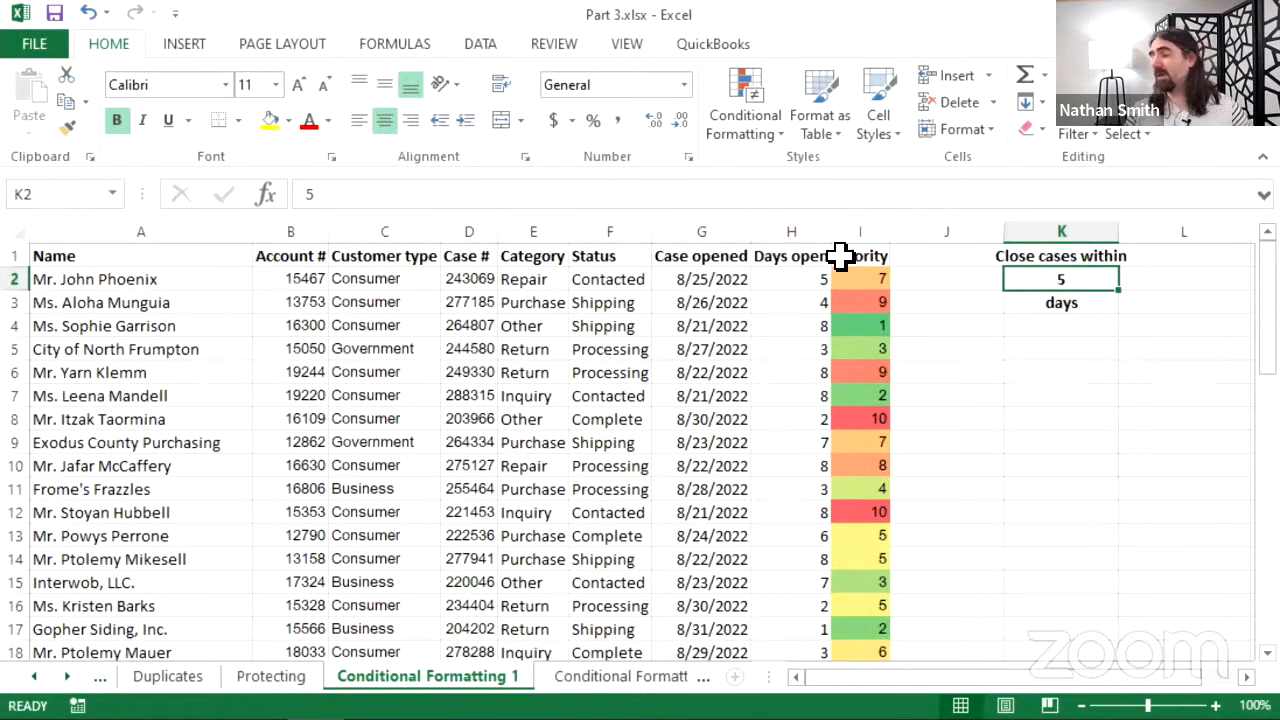
pyautogui.click(792, 220)
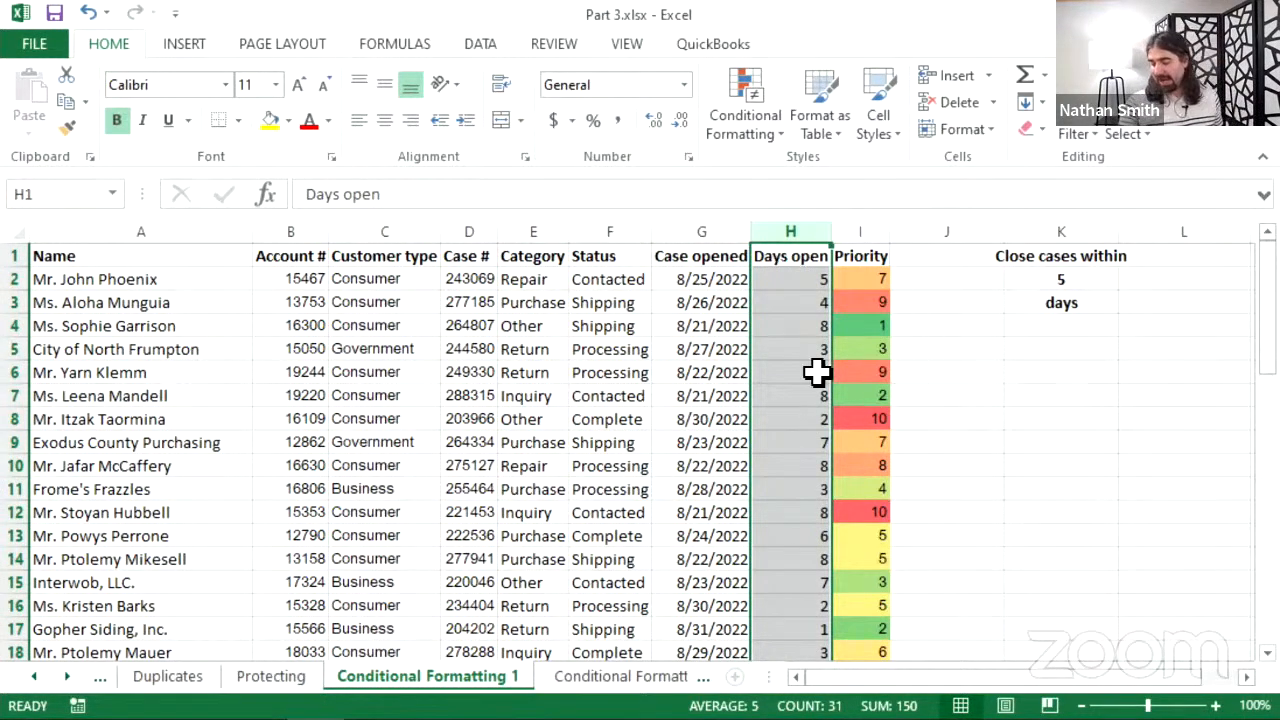
pyautogui.click(735, 110)
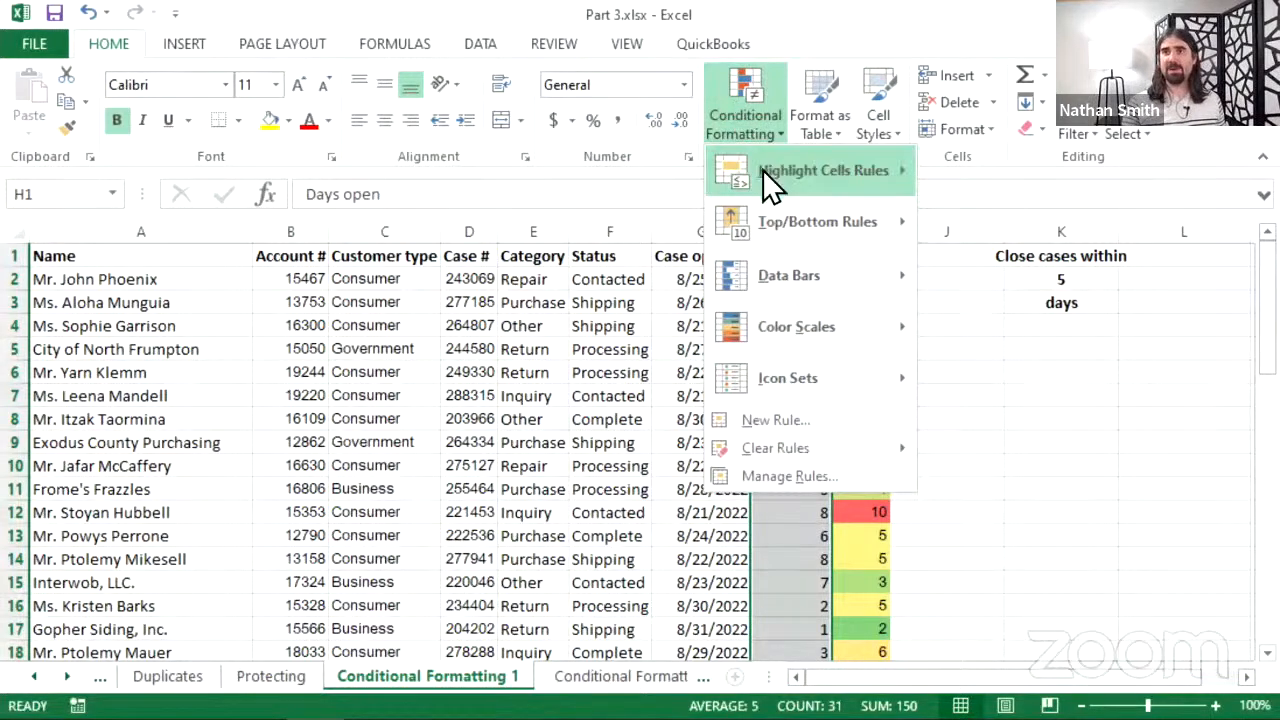
pyautogui.moveTo(840, 166)
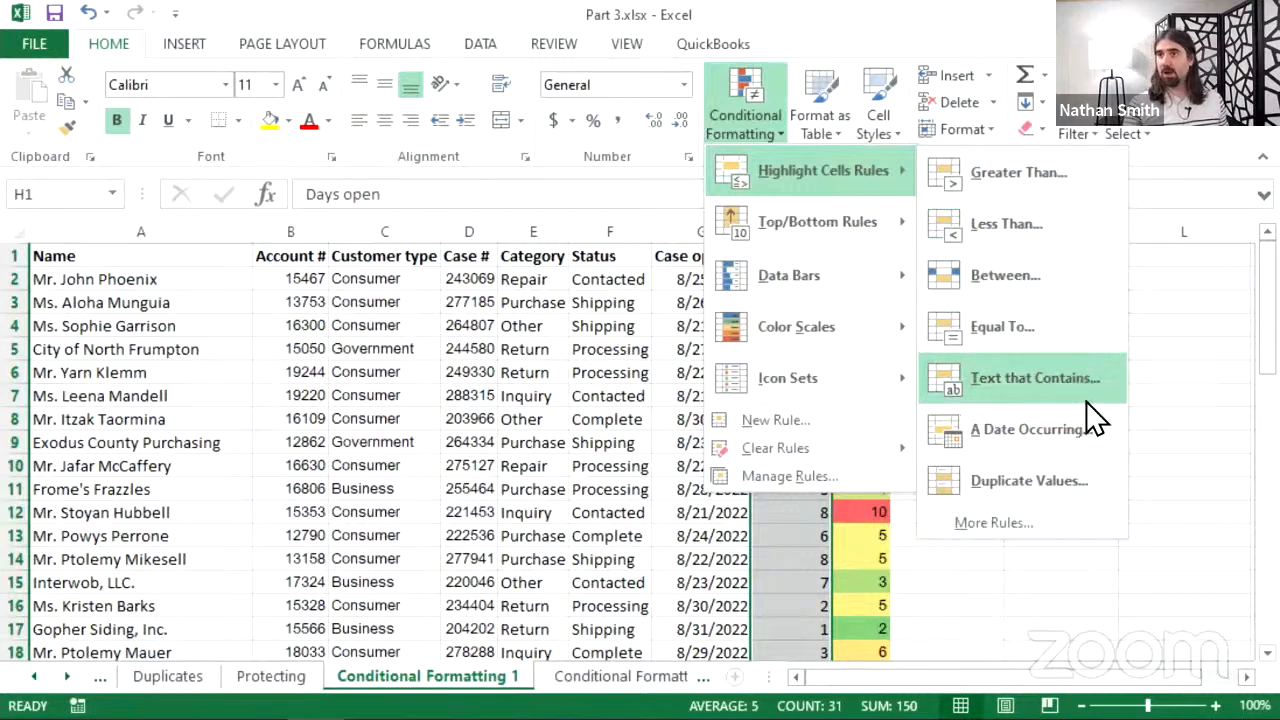
# - Add a Greater Than rule on Days open using $K$2, with Light Red Fill and Dark Red Text
pyautogui.click(1052, 165)
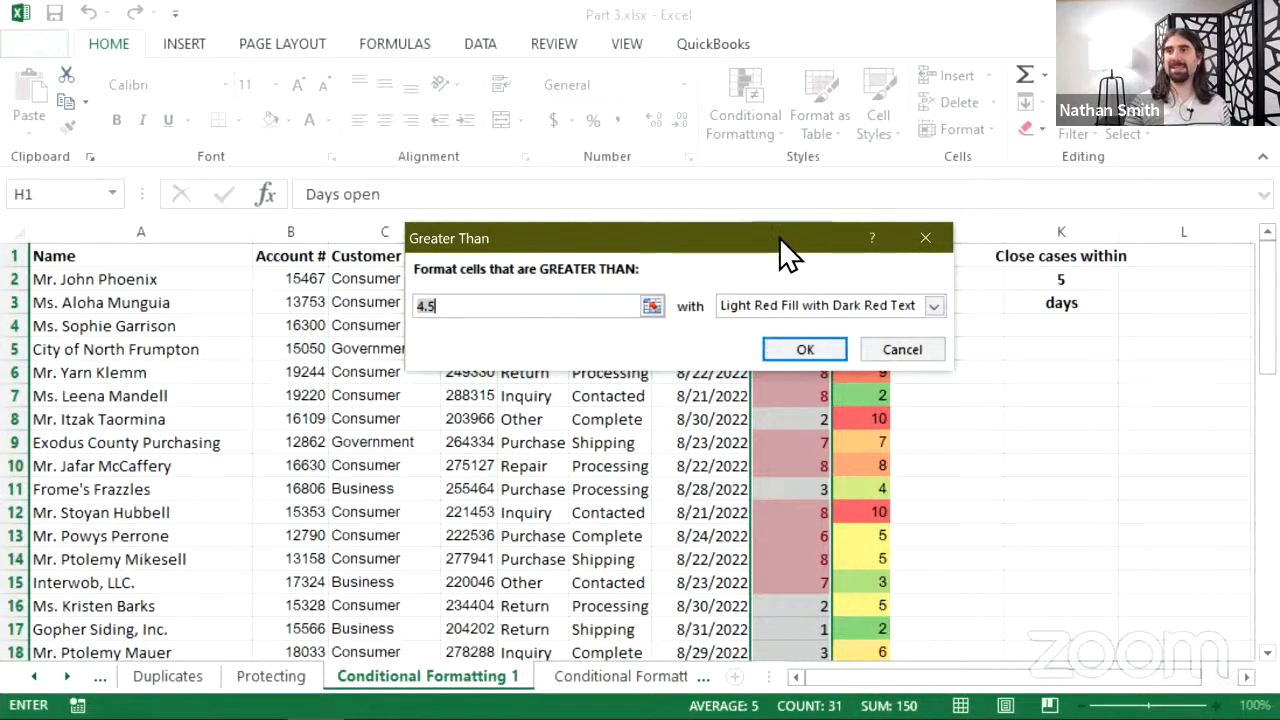
pyautogui.moveTo(779, 237); pyautogui.dragTo(558, 308)
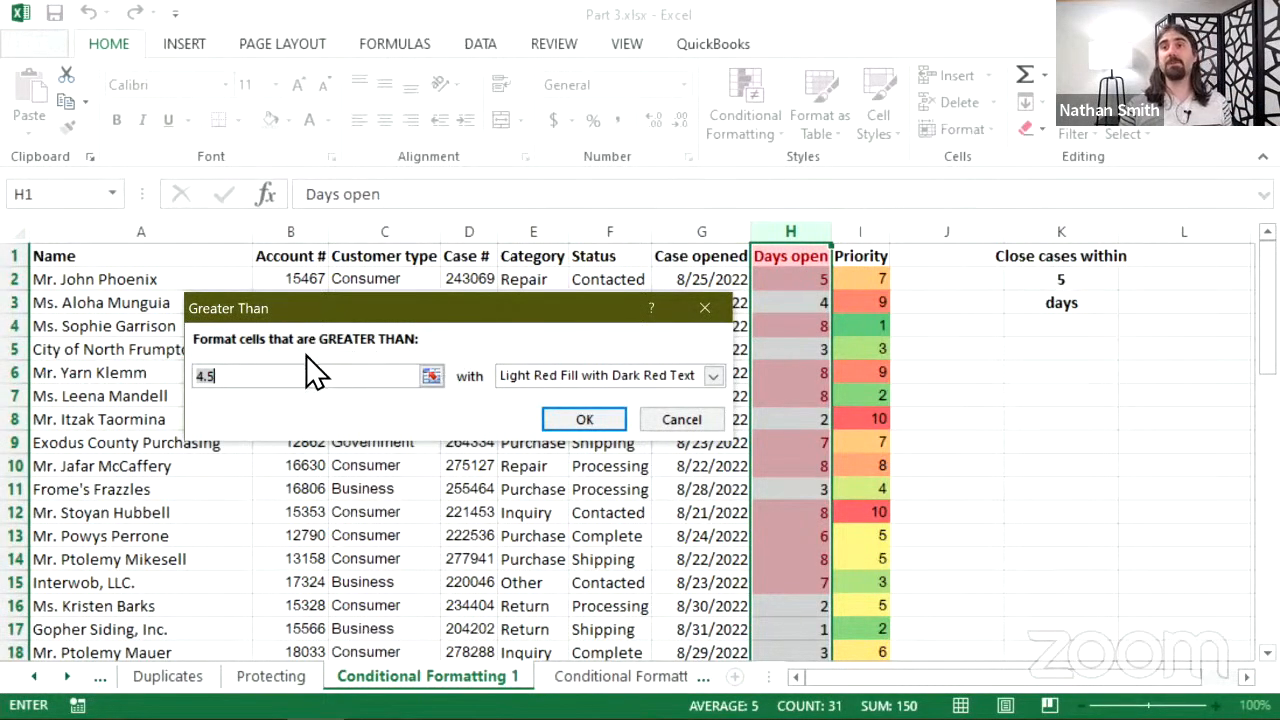
pyautogui.click(430, 377)
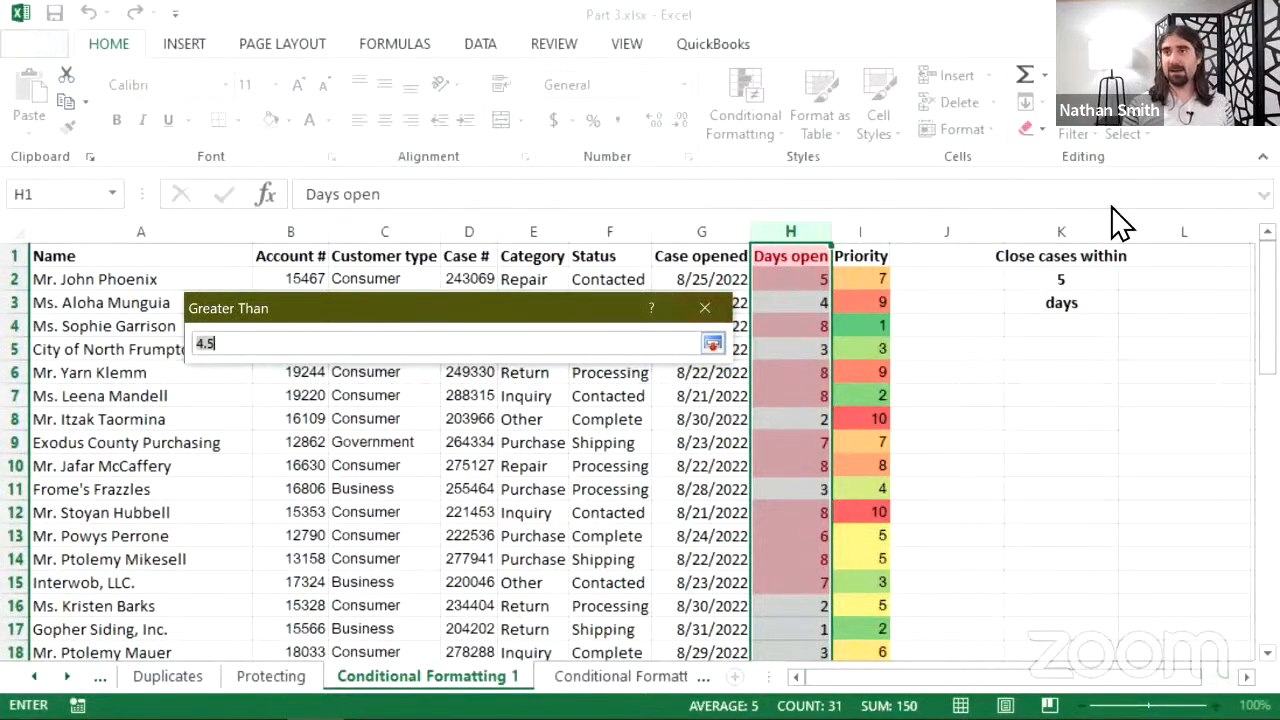
pyautogui.click(1075, 280)
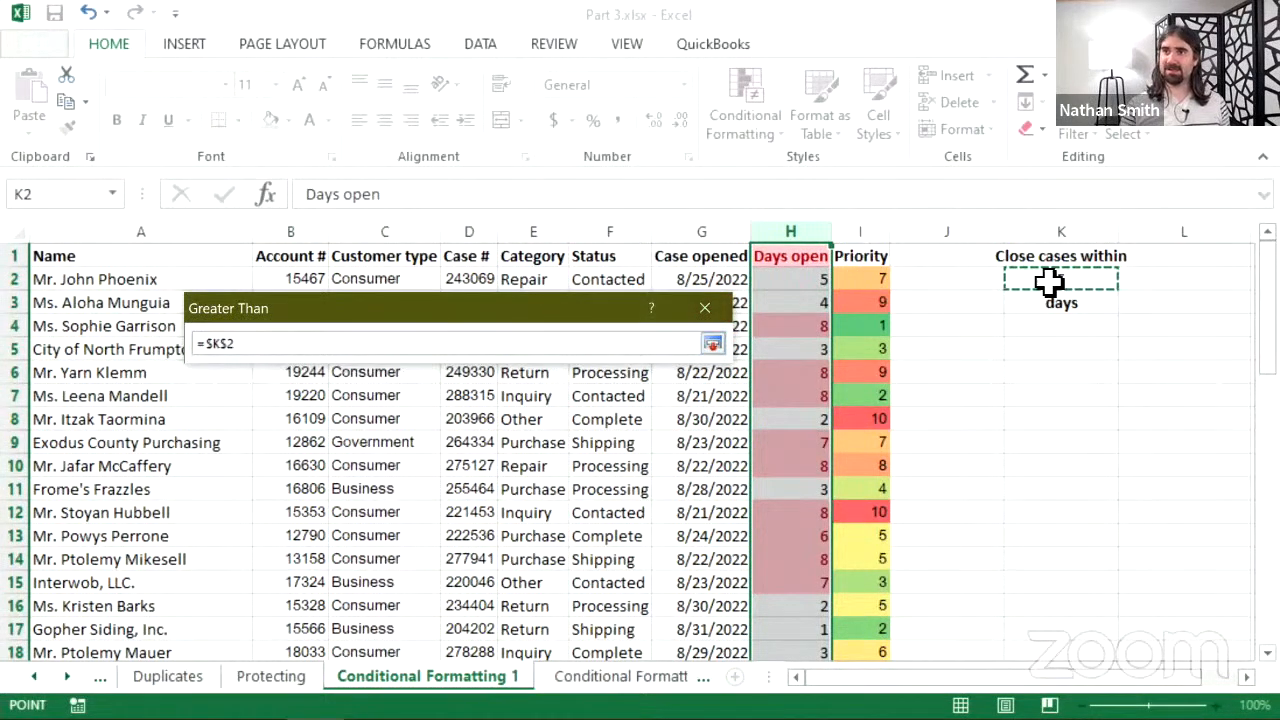
pyautogui.click(712, 344)
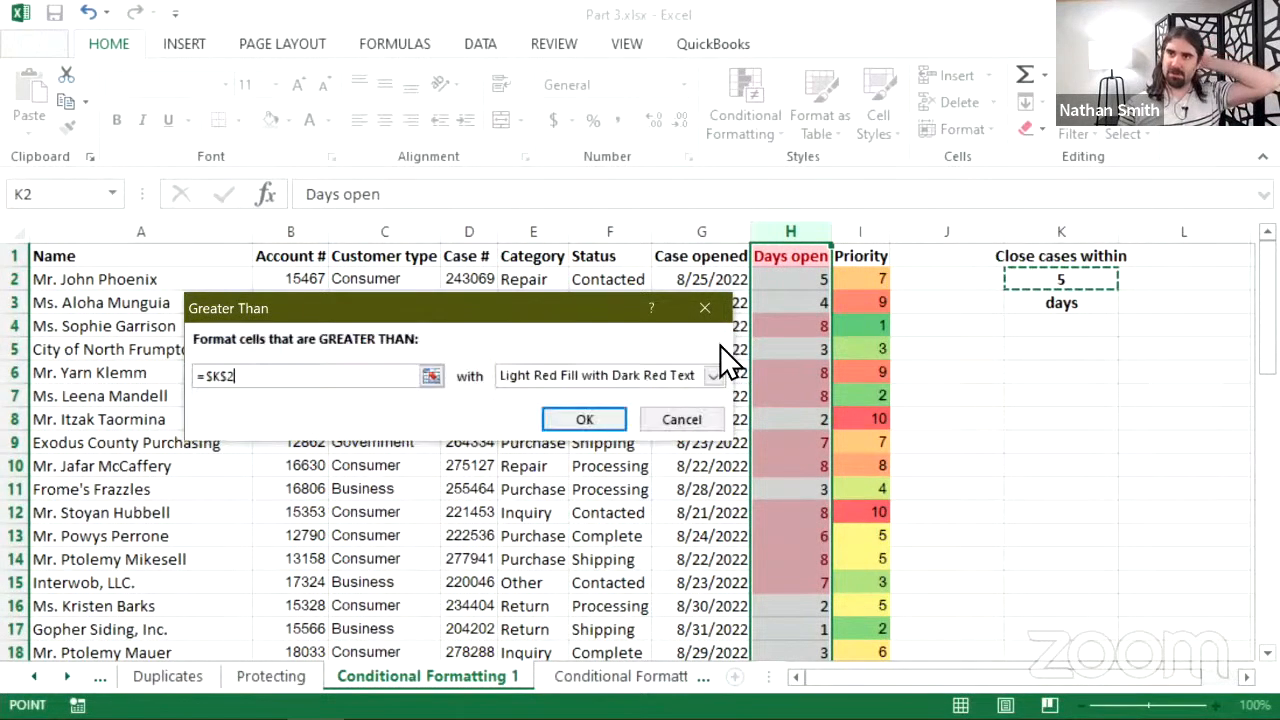
pyautogui.click(600, 420)
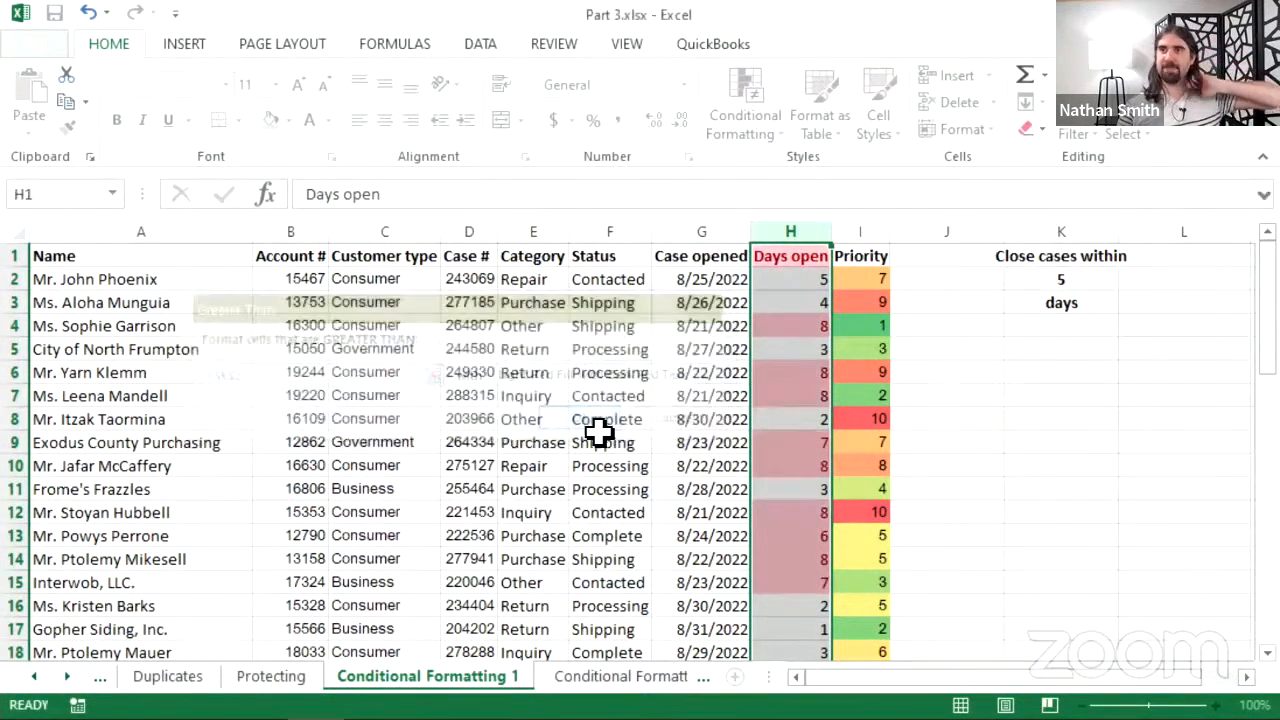
# - Inspect the NETWORKDAYS formulas in the Days open cells H2, H3, H4, H6 and H9
pyautogui.click(797, 285)
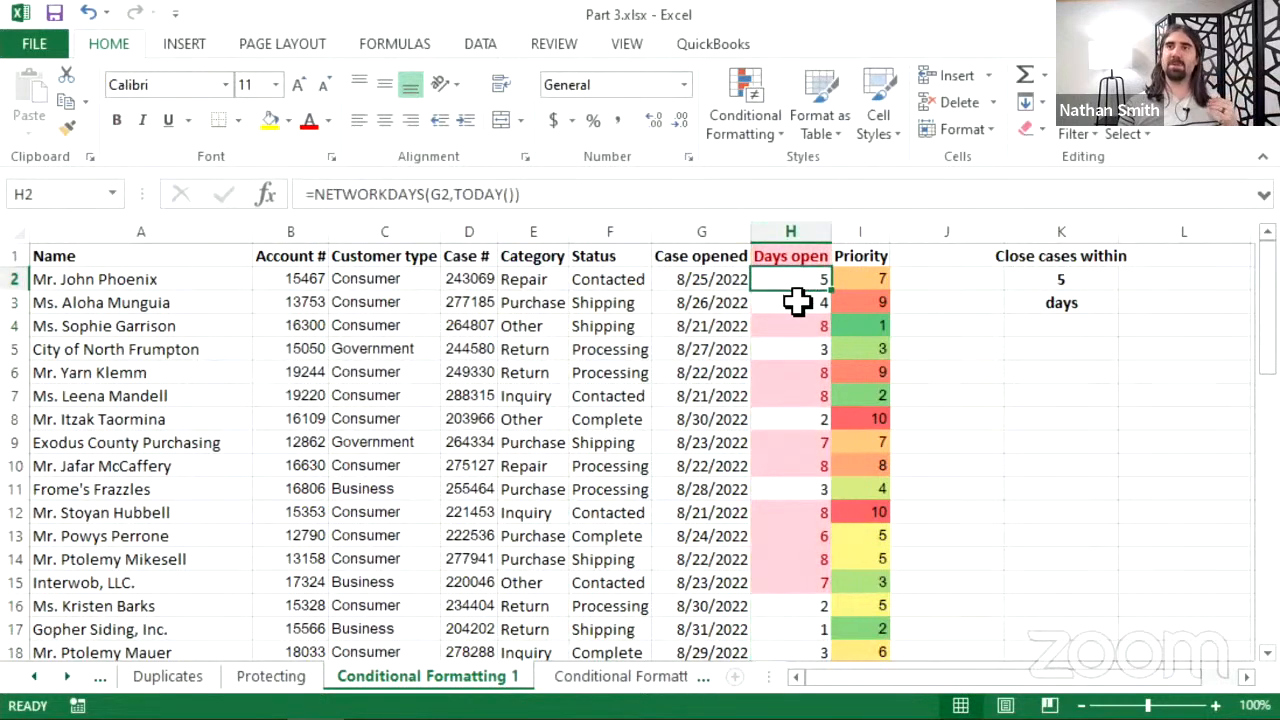
pyautogui.click(795, 302)
pyautogui.click(795, 282)
pyautogui.click(791, 327)
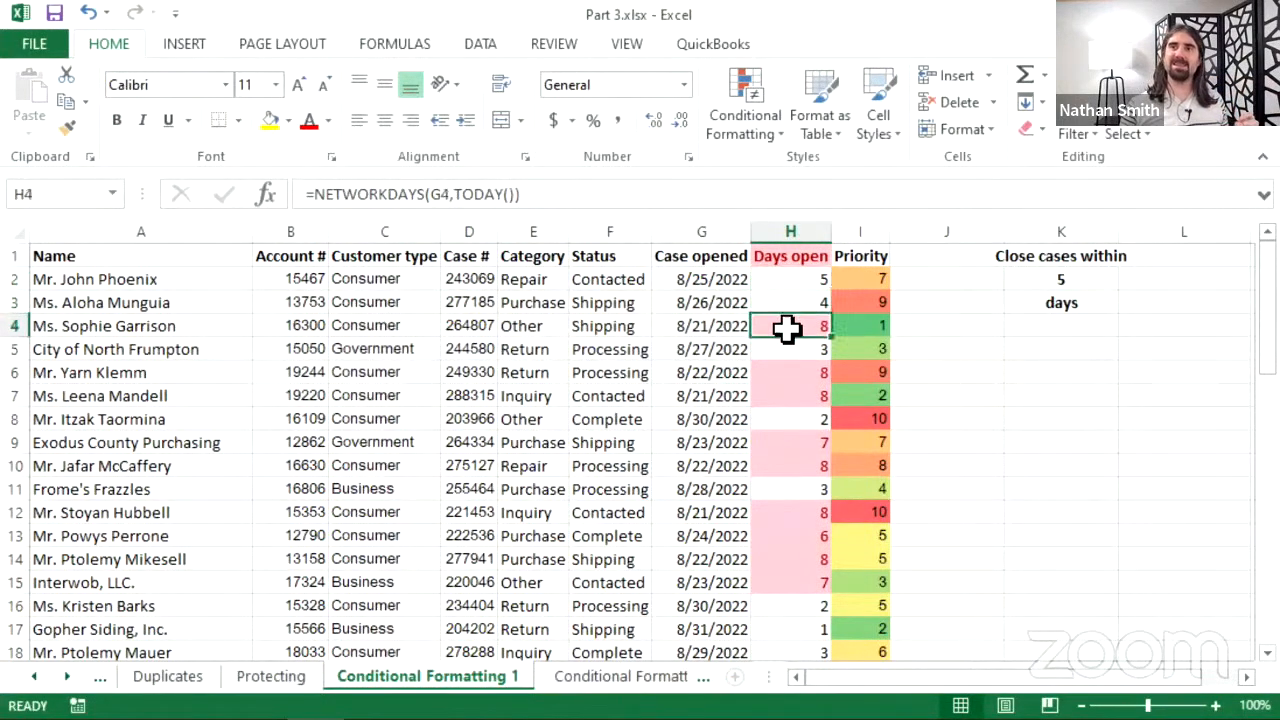
pyautogui.click(781, 372)
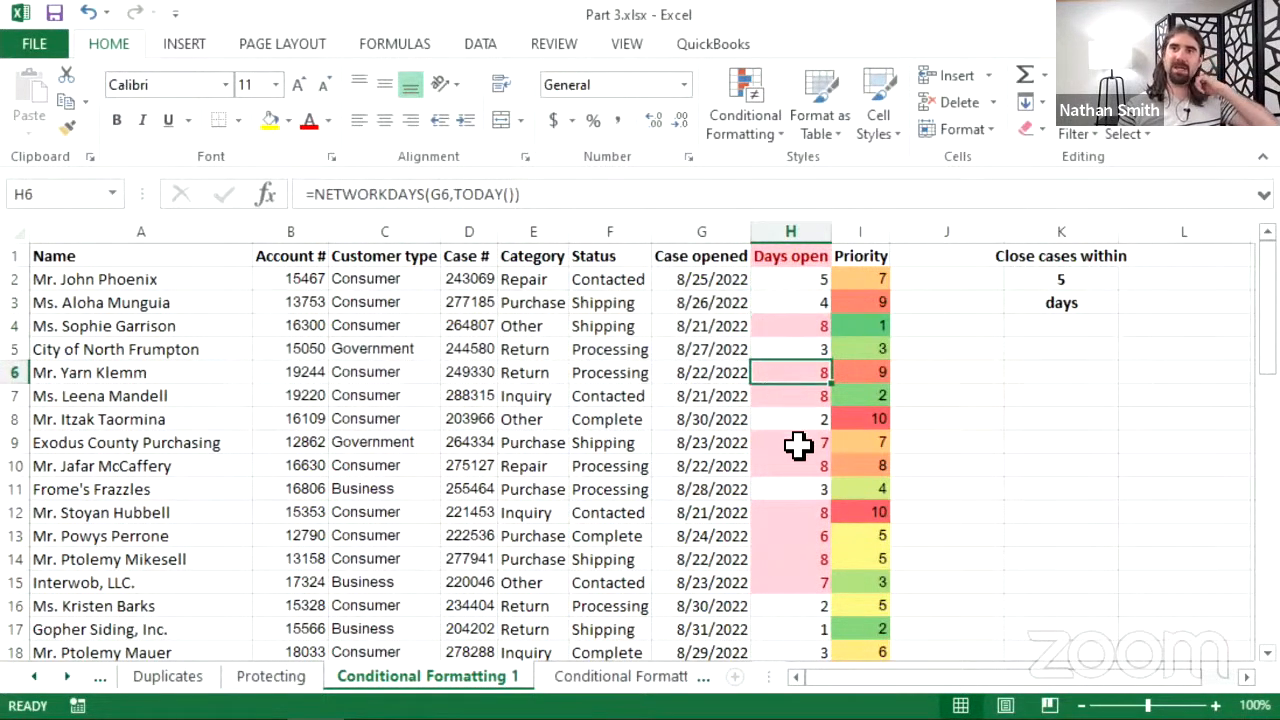
pyautogui.click(795, 443)
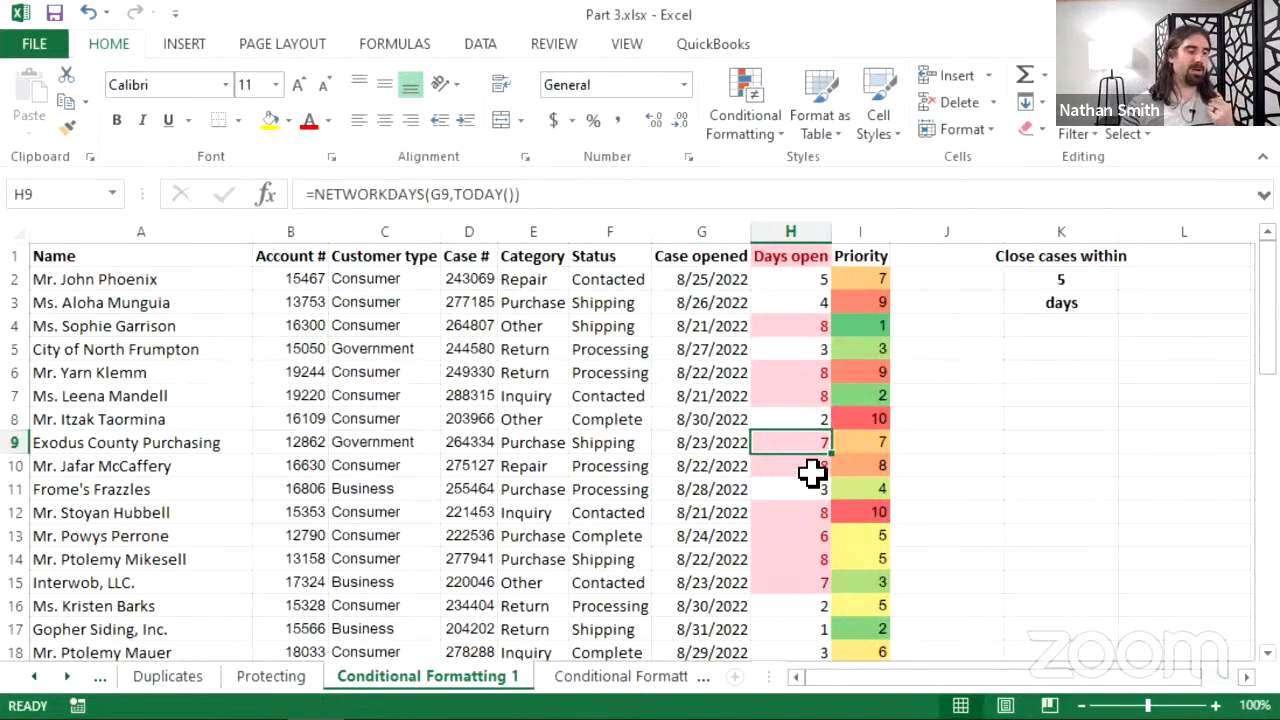
pyautogui.scroll(-2, 813, 361)
pyautogui.scroll(-2, 810, 370)
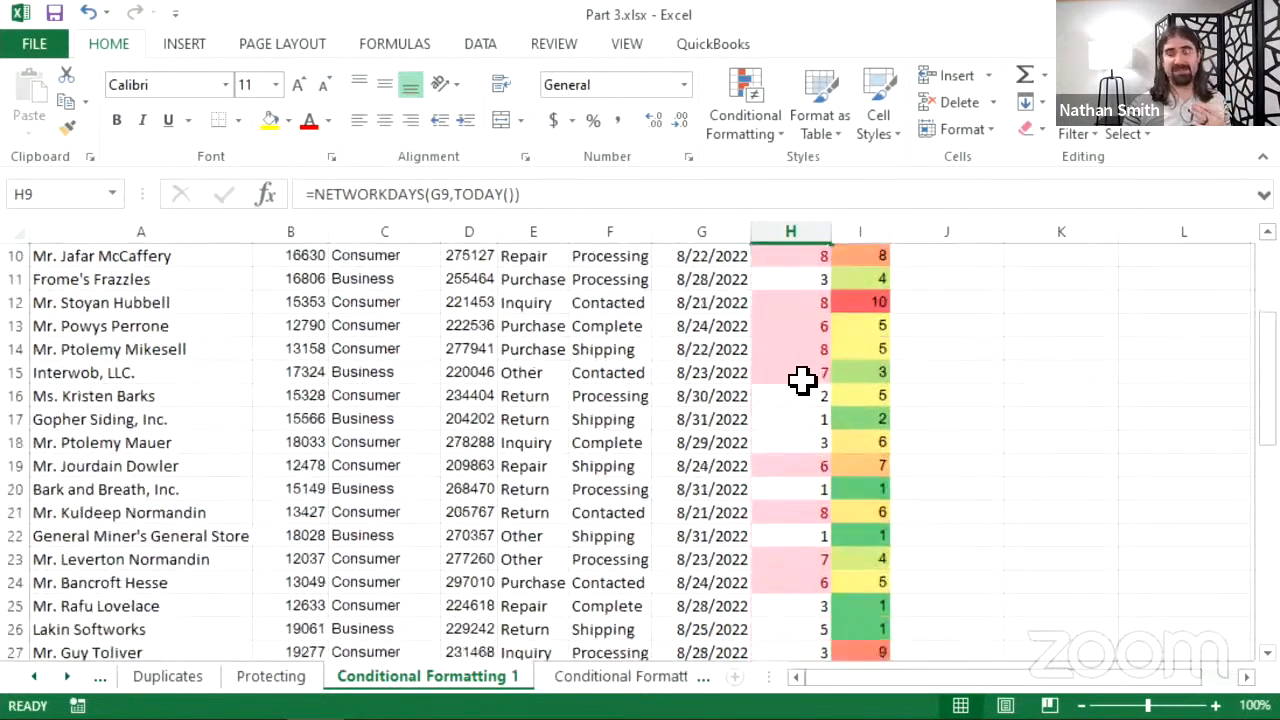
pyautogui.scroll(3, 806, 390)
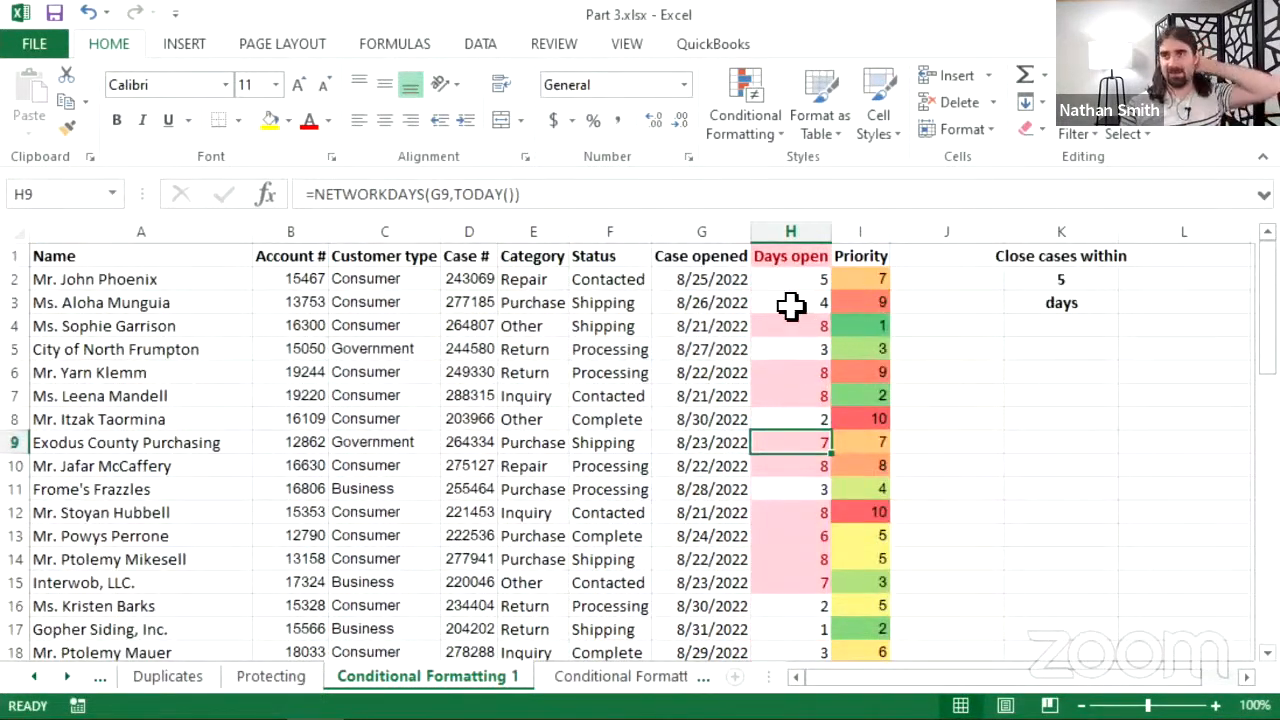
# - Change the K2 close-cases threshold to 6, then to 4 days
pyautogui.click(1064, 272)
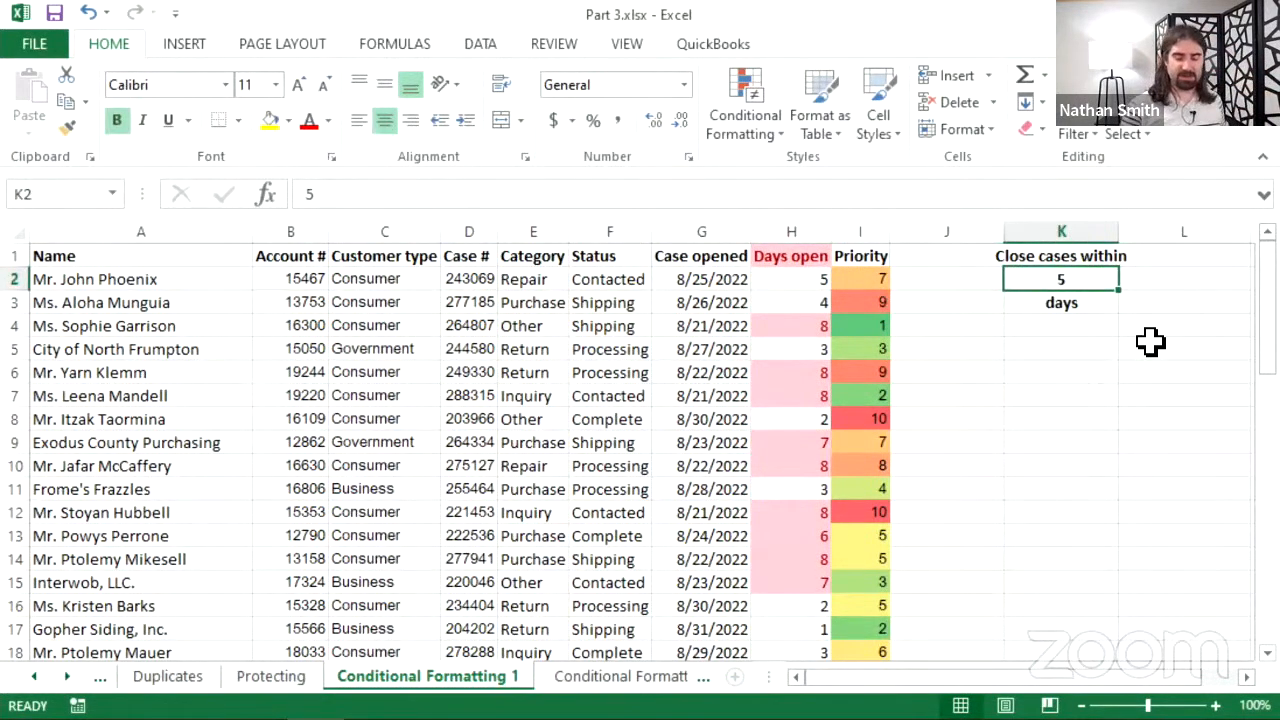
pyautogui.write('6')
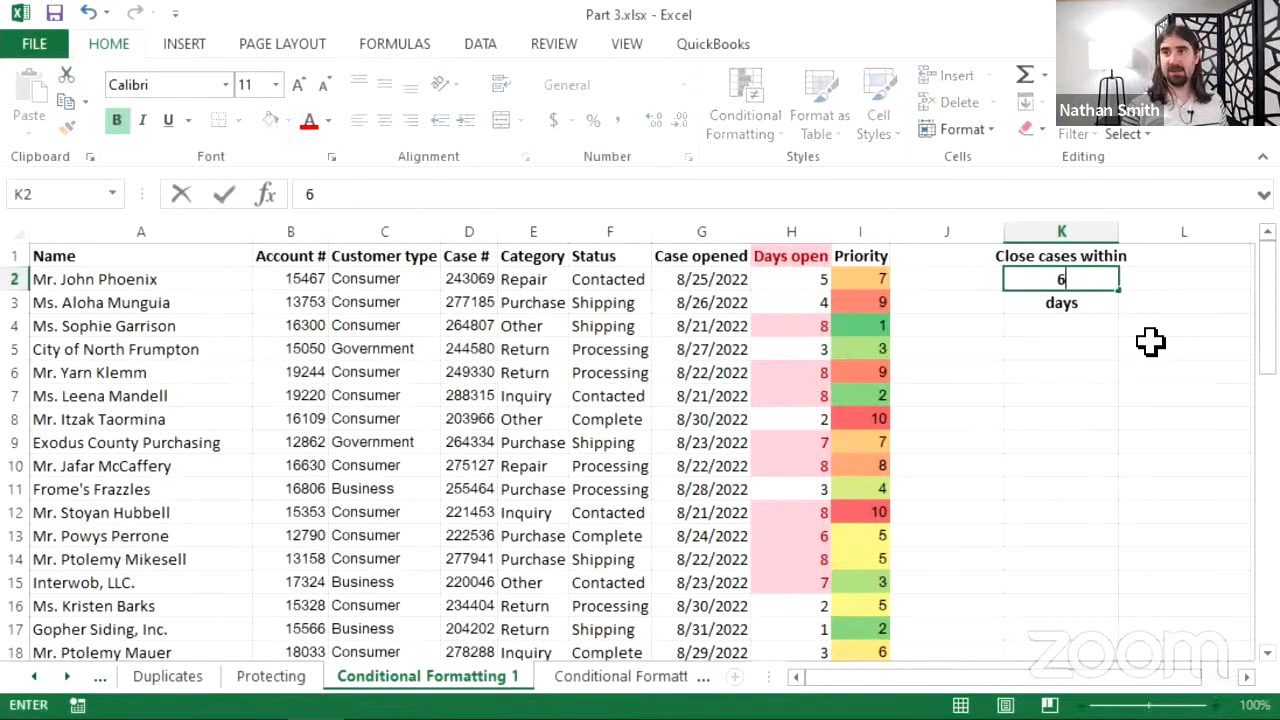
pyautogui.press('Return')
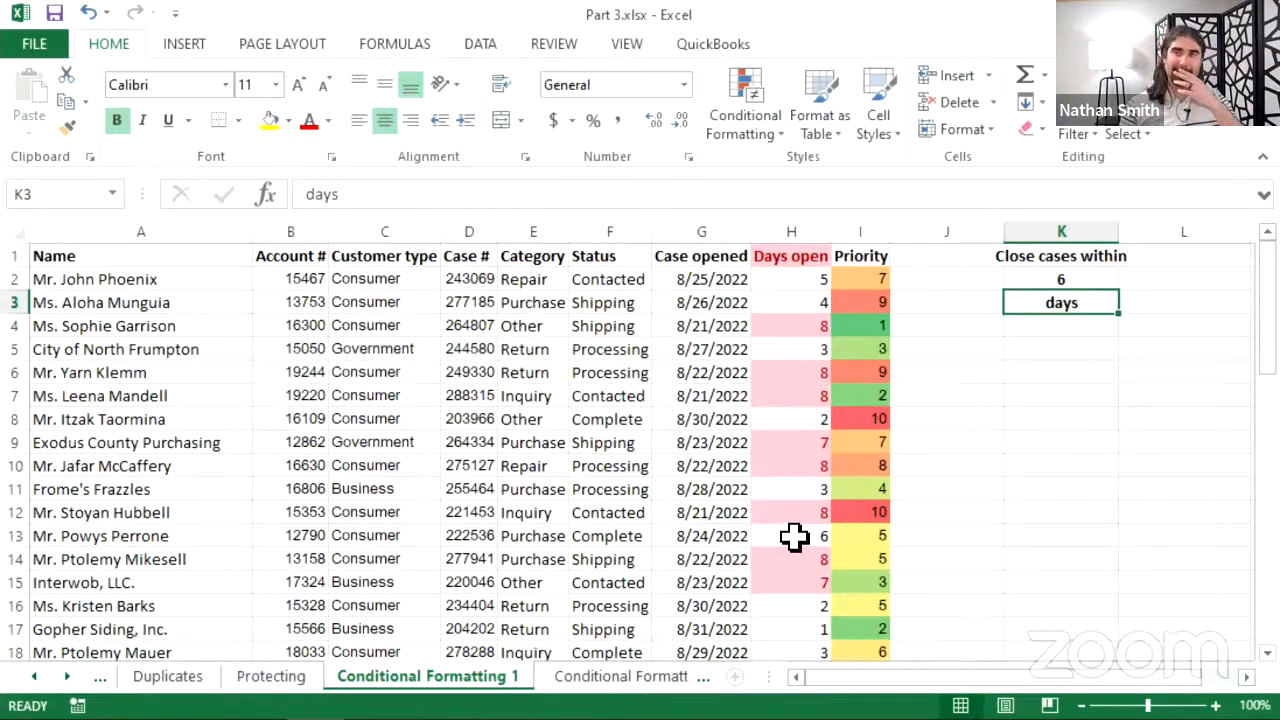
pyautogui.click(1052, 283)
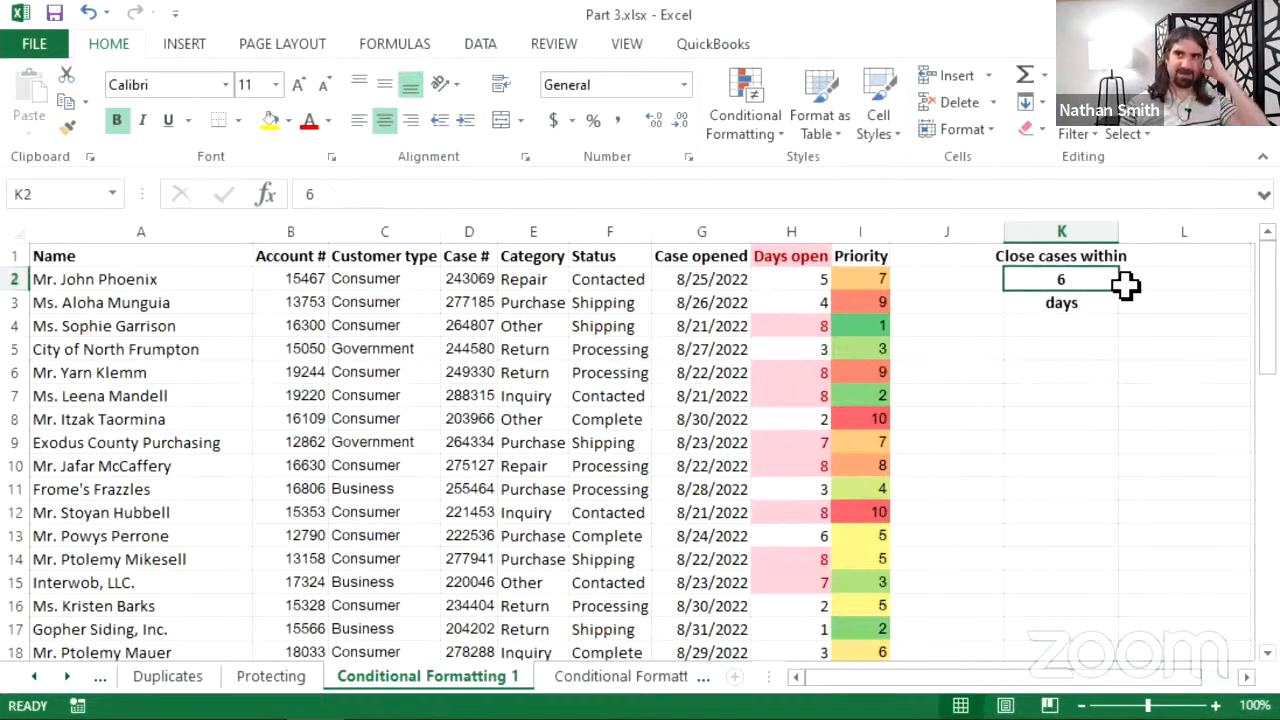
pyautogui.write('4')
pyautogui.press('Return')
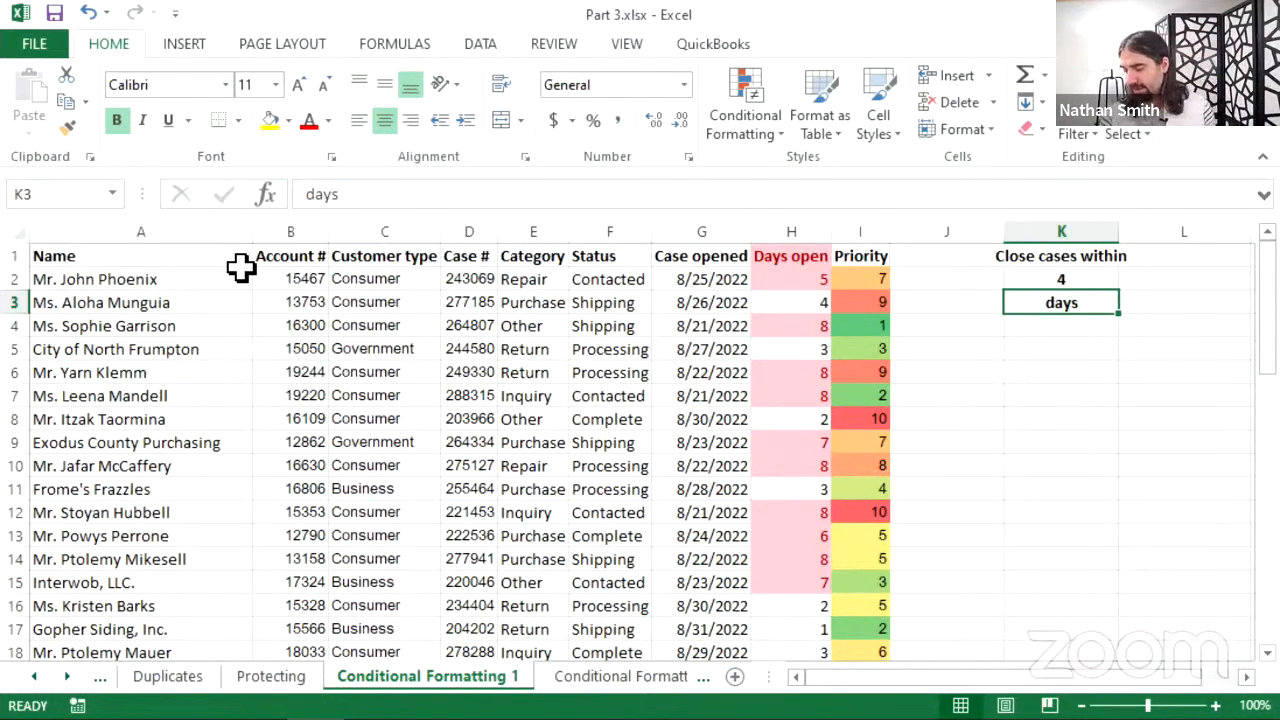
pyautogui.click(177, 231)
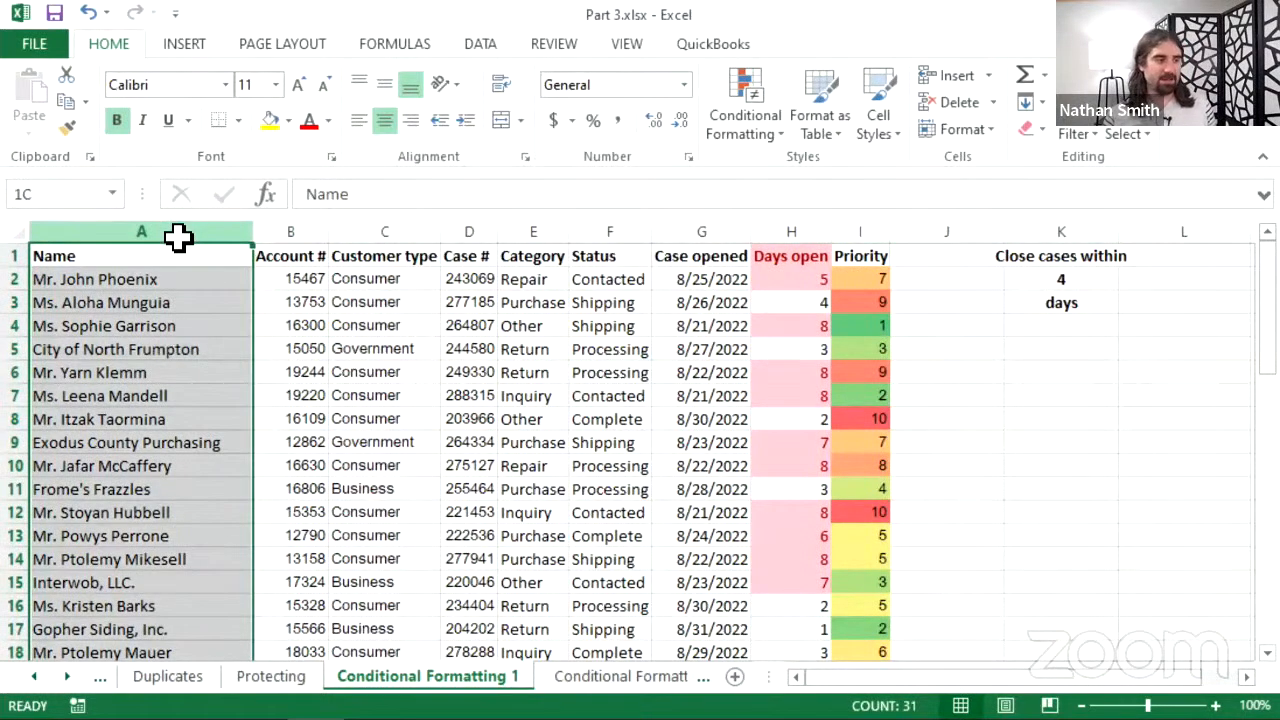
# - Select columns A through H and open the Conditional Formatting Rules Manager
pyautogui.moveTo(177, 237); pyautogui.dragTo(814, 222)
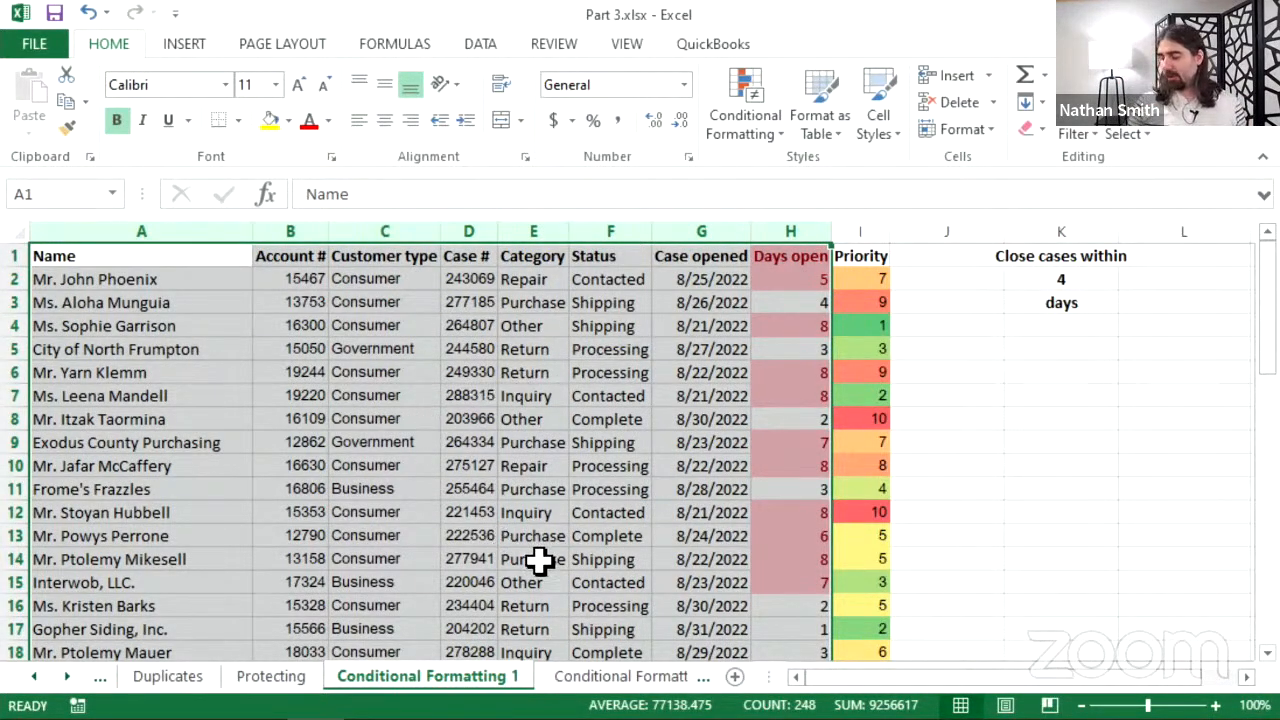
pyautogui.click(730, 118)
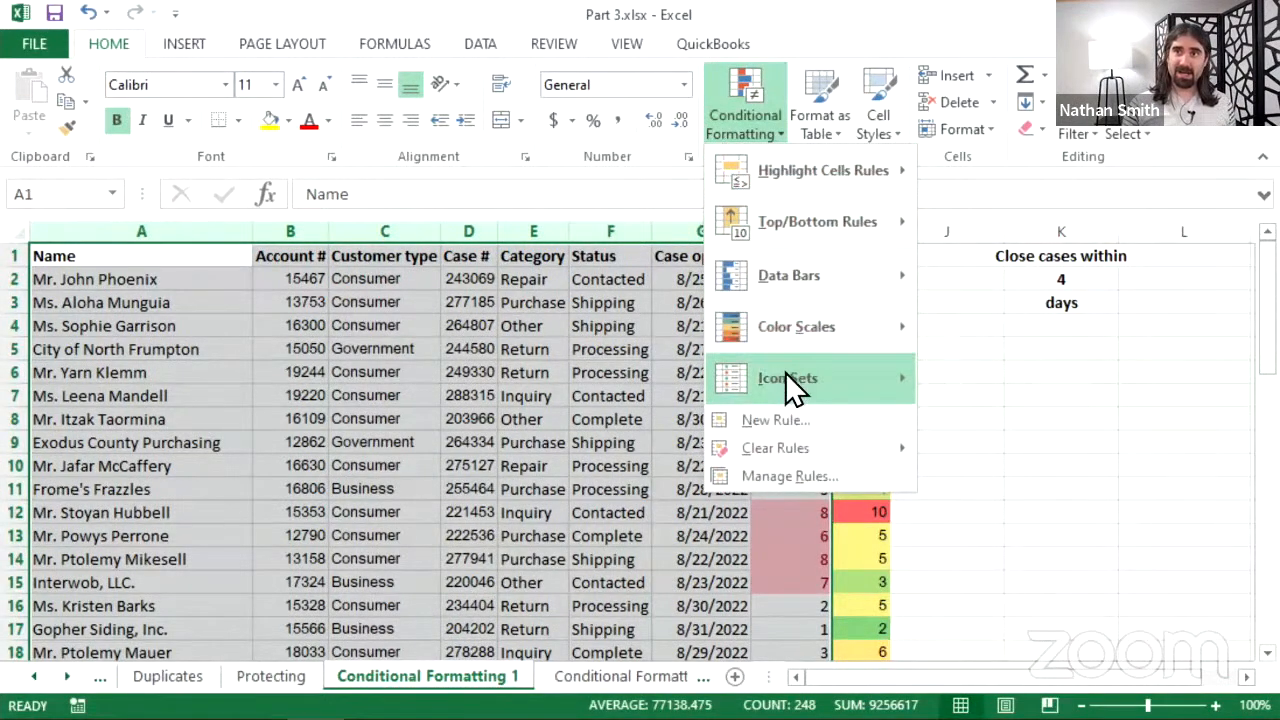
pyautogui.click(780, 477)
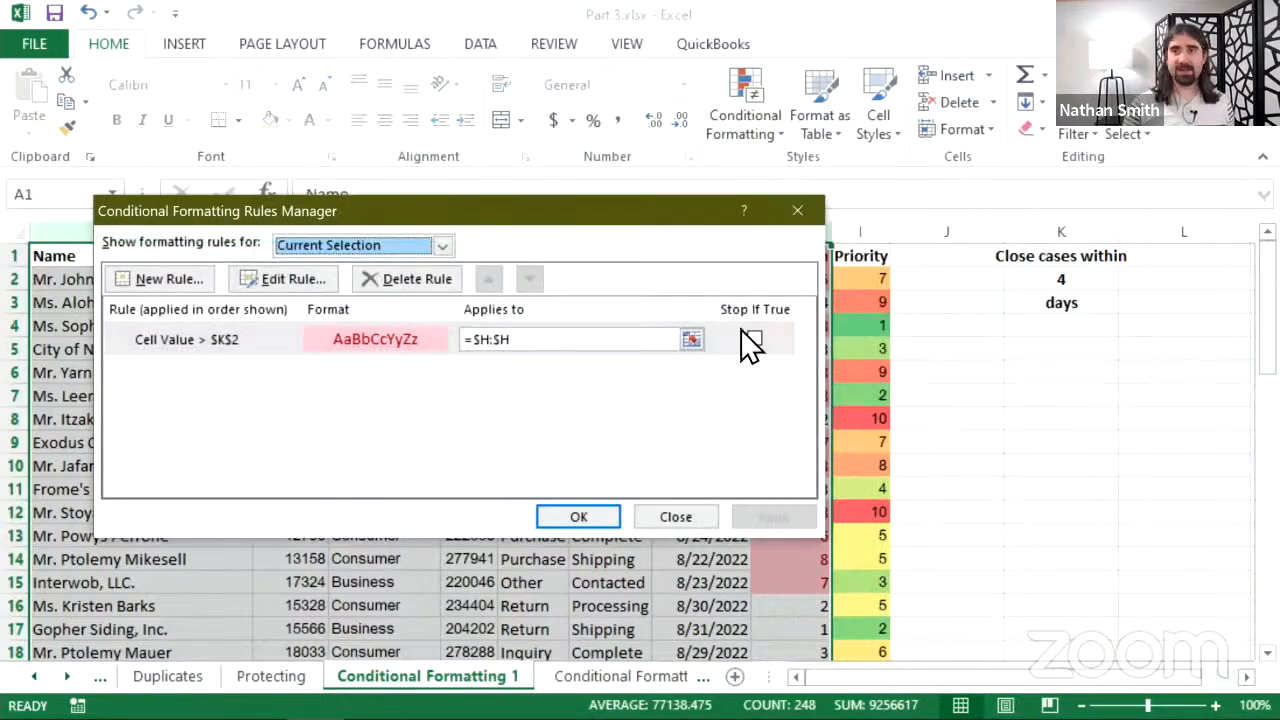
pyautogui.moveTo(648, 224); pyautogui.dragTo(913, 275)
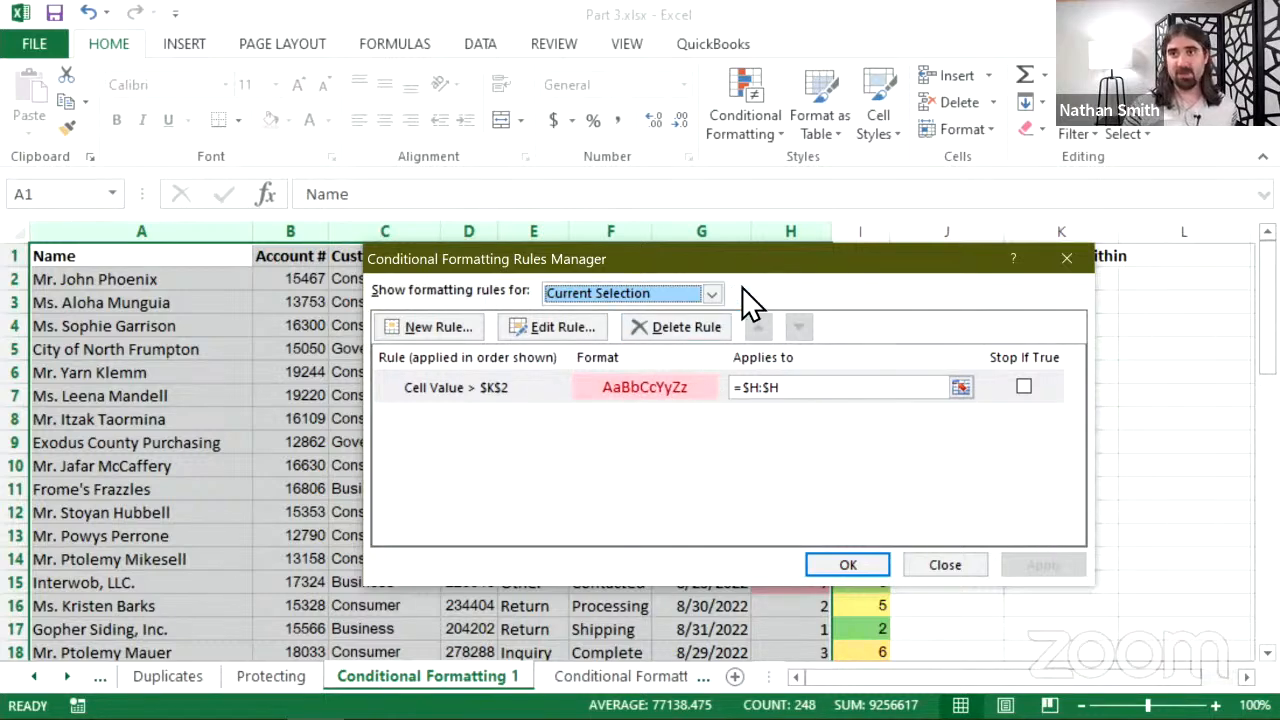
pyautogui.moveTo(732, 259); pyautogui.dragTo(703, 256)
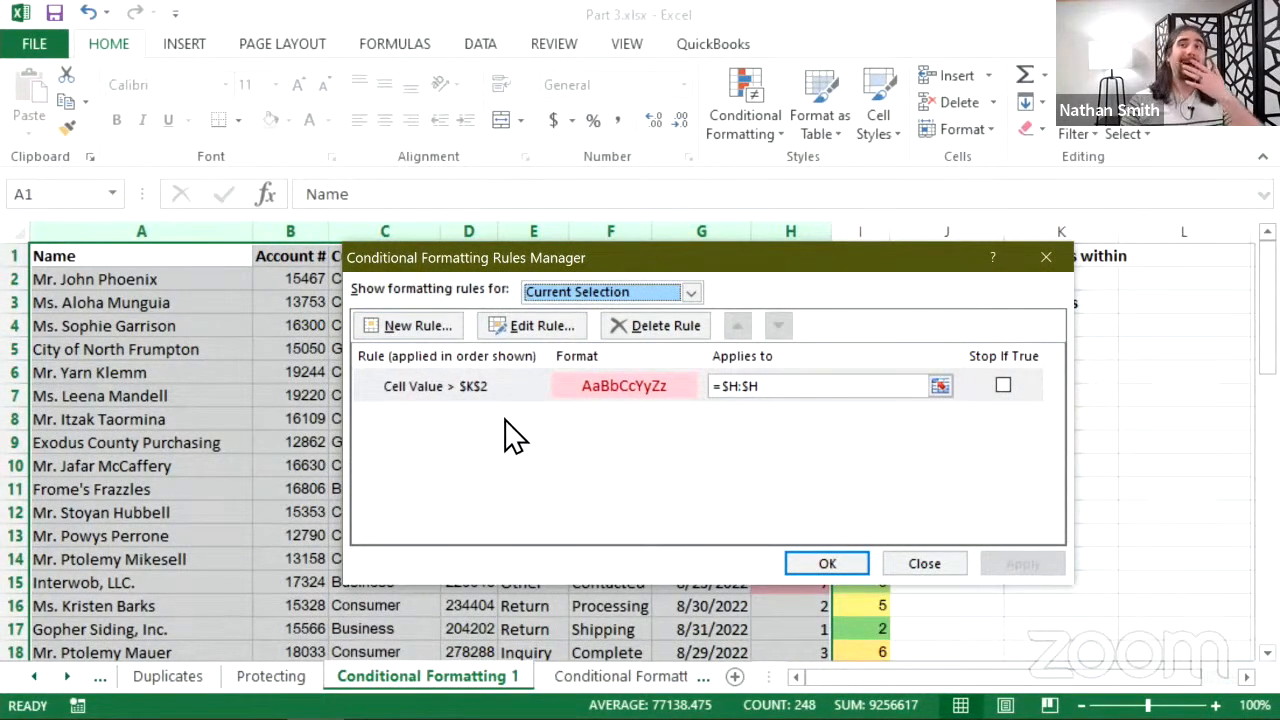
# - Start a new rule of type 'Use a formula to determine which cells to format'
pyautogui.click(447, 333)
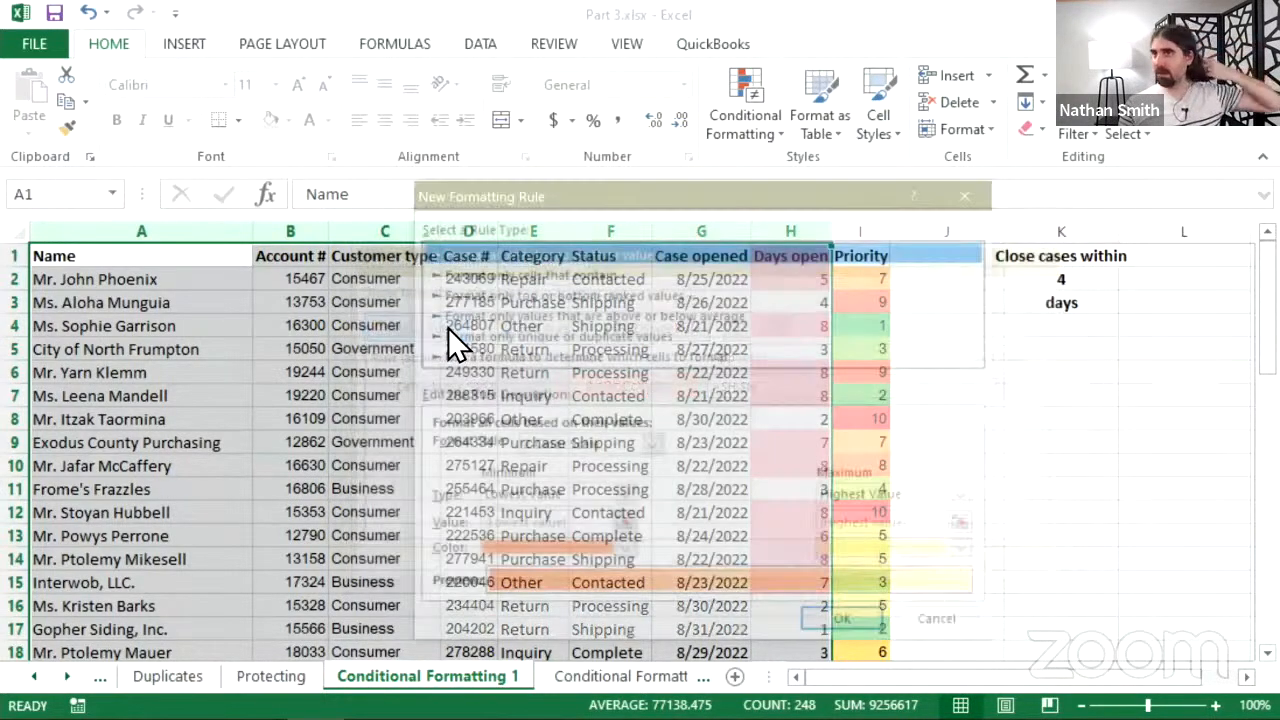
pyautogui.moveTo(553, 205); pyautogui.dragTo(613, 156)
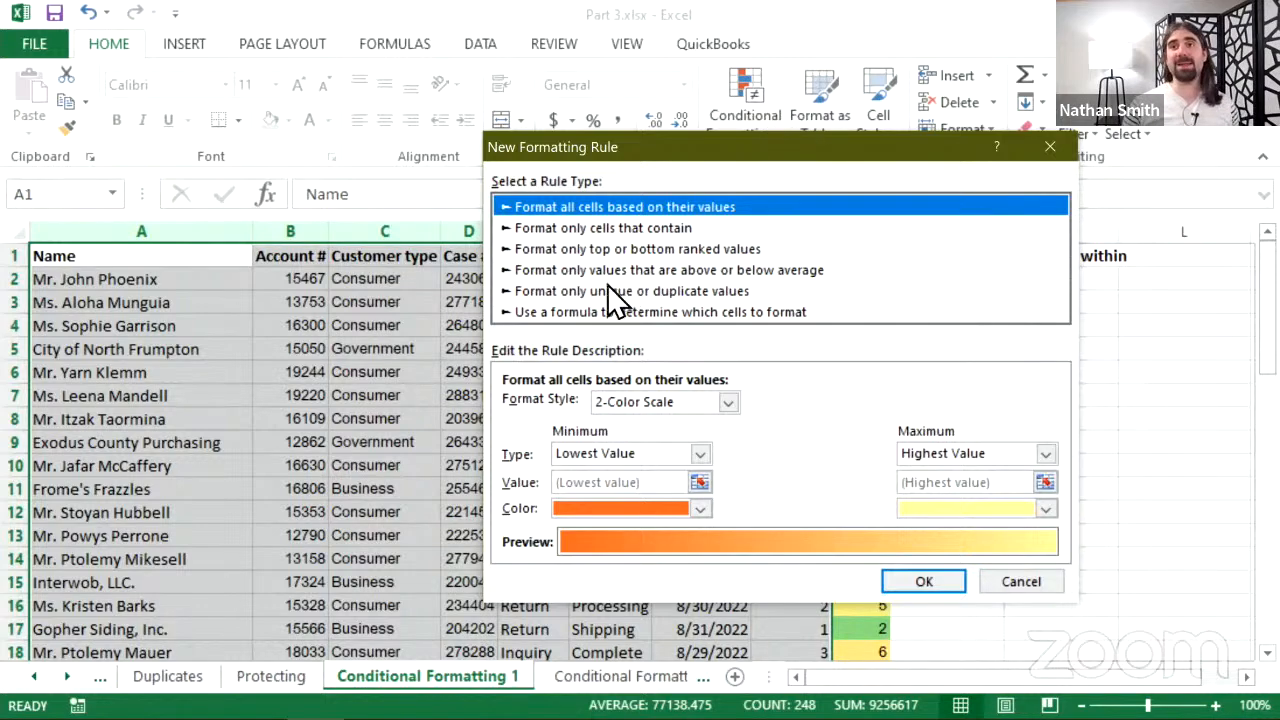
pyautogui.click(559, 311)
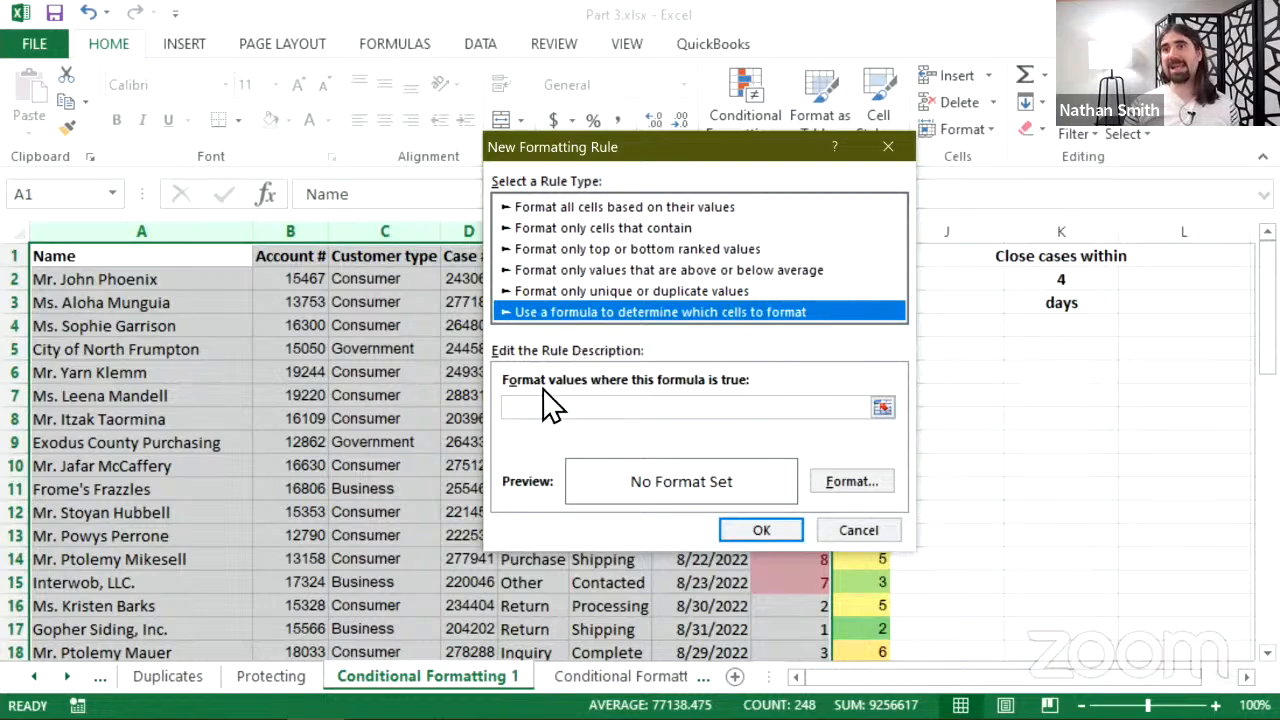
pyautogui.click(682, 407)
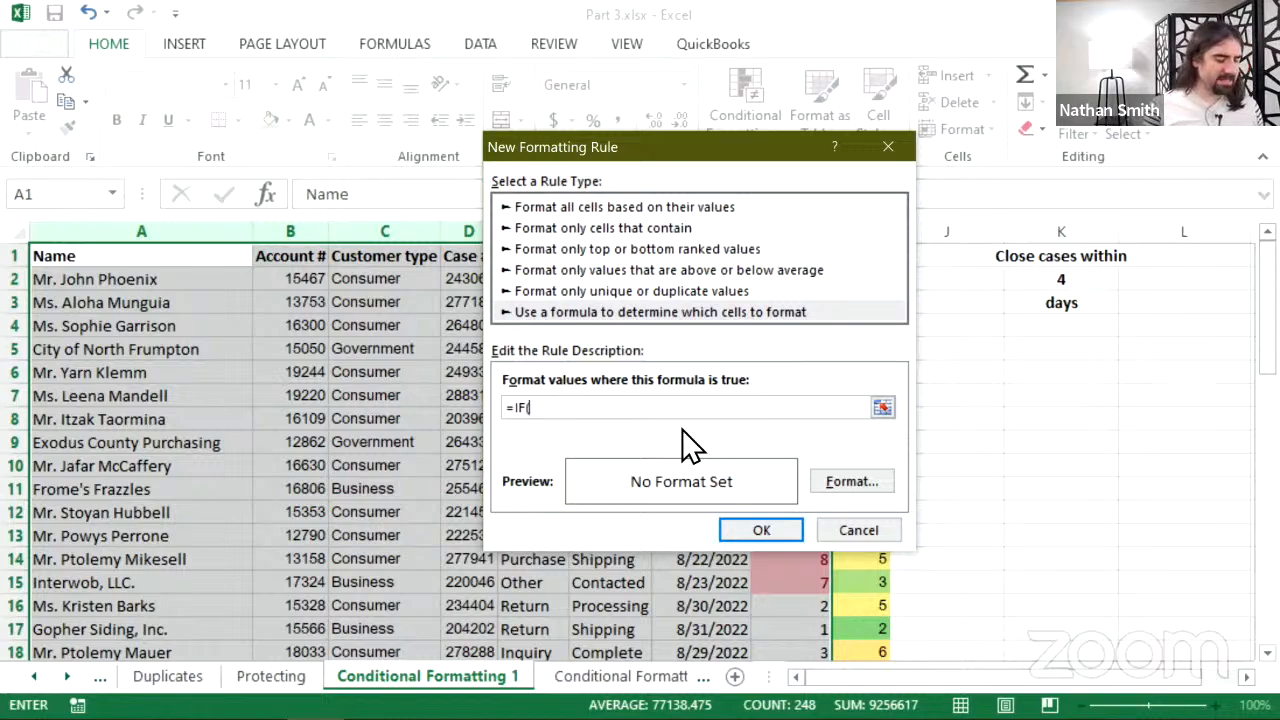
# - Add $C1 after =IF( in the rule's formula box
pyautogui.write('$C1')
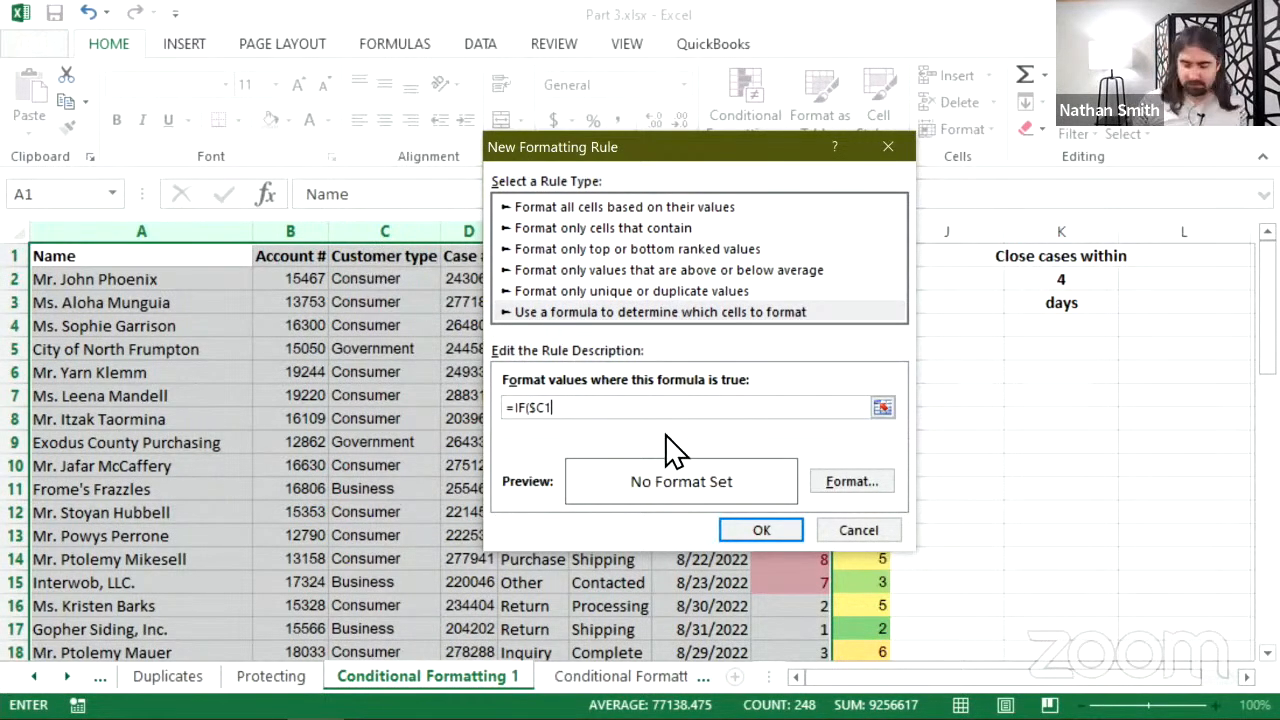
# - Extend the formula to =IF($C1="Consumer", to test for Consumer rows
pyautogui.write('=')
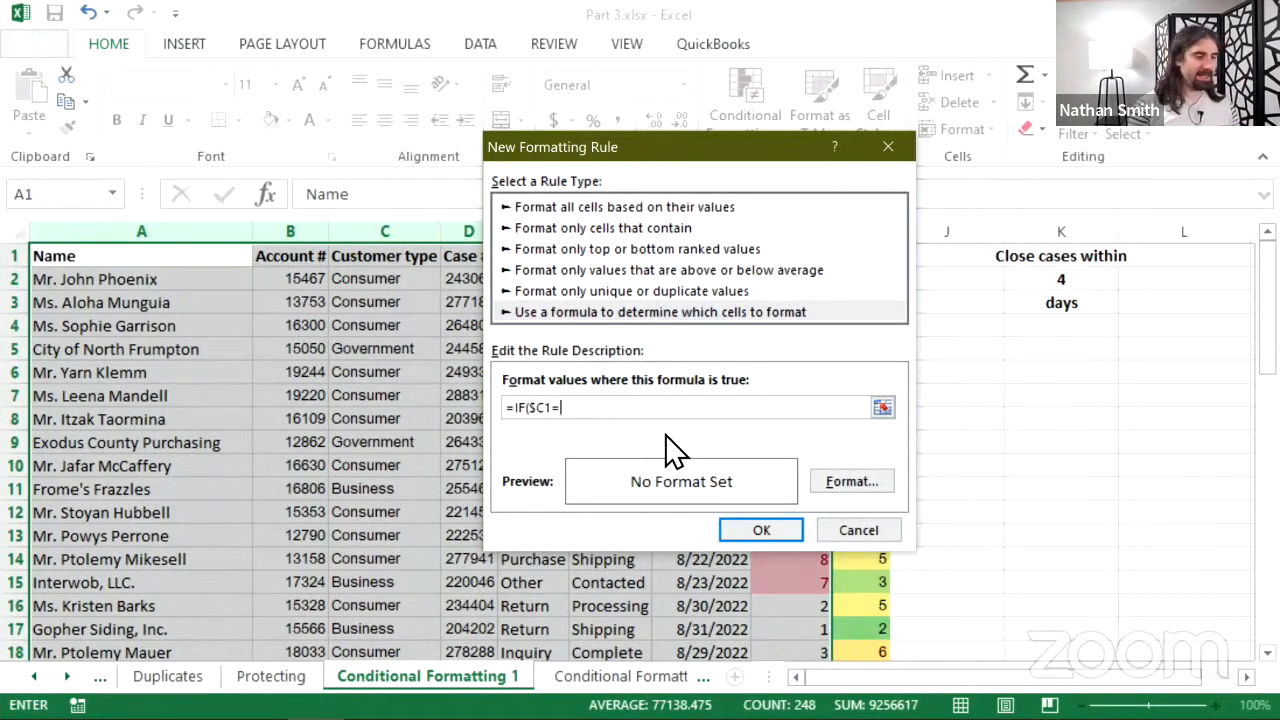
pyautogui.write('"C')
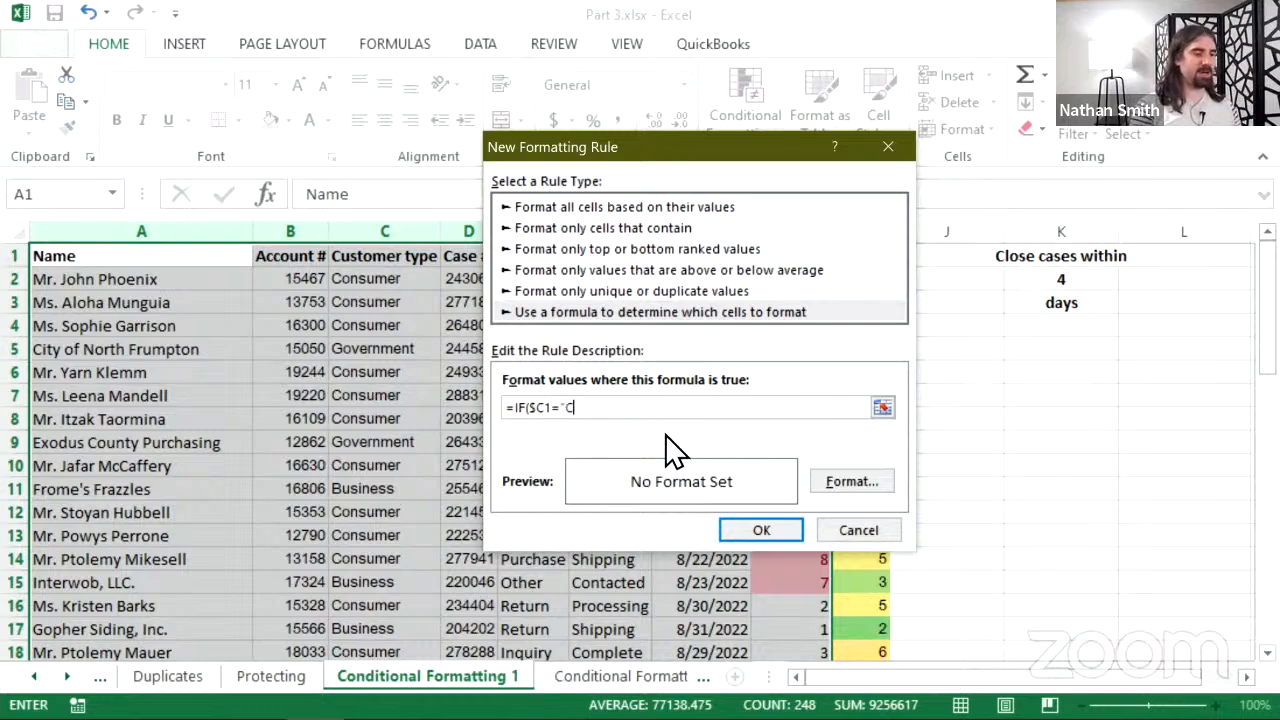
pyautogui.write('onsume')
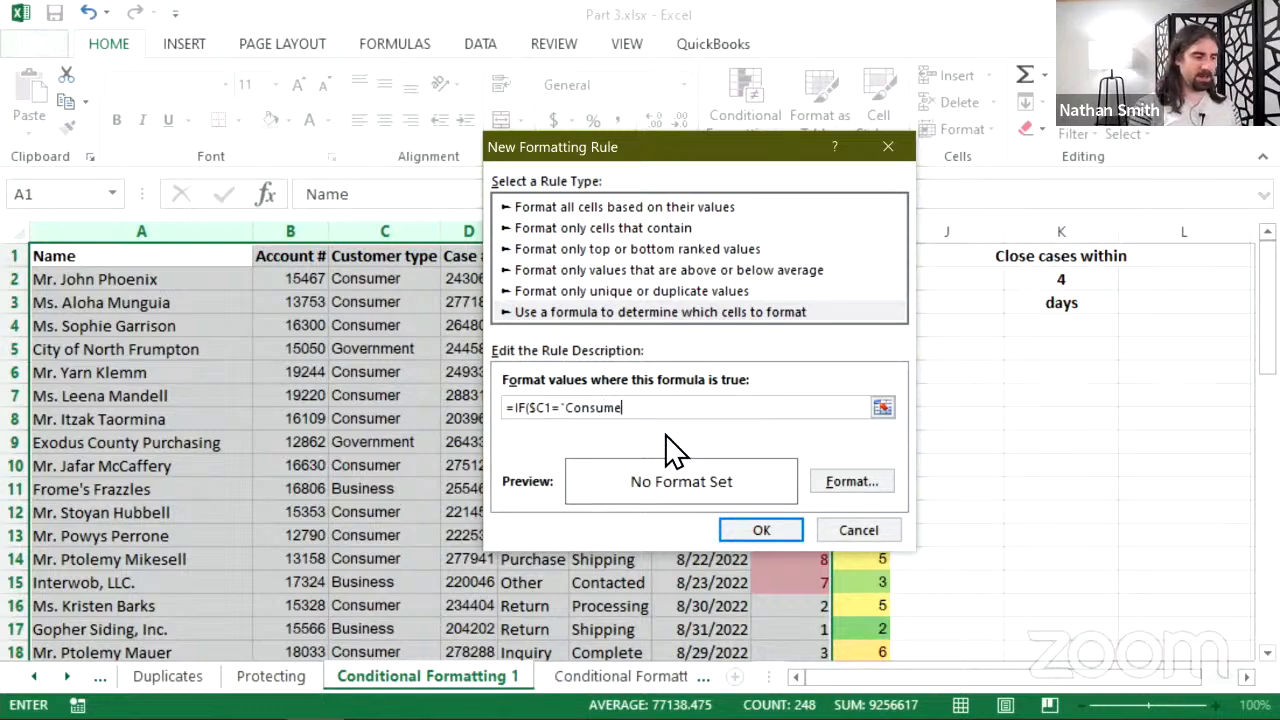
pyautogui.write('r"')
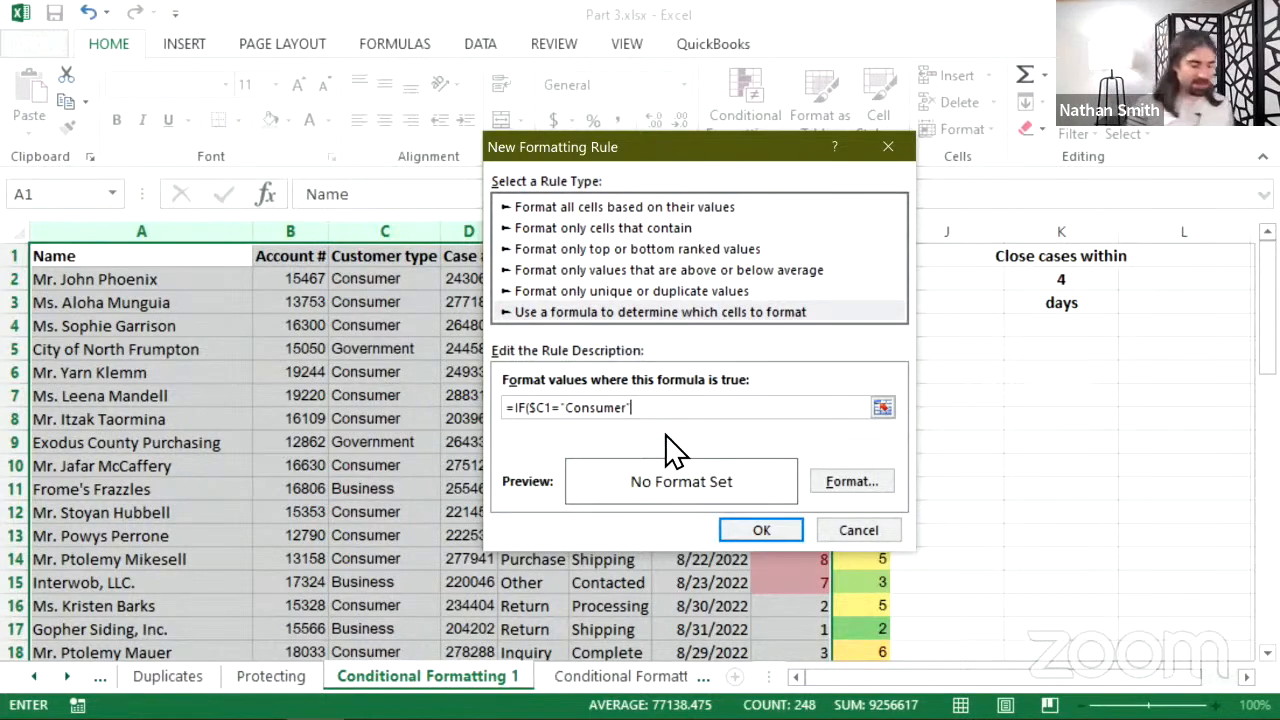
pyautogui.write(',')
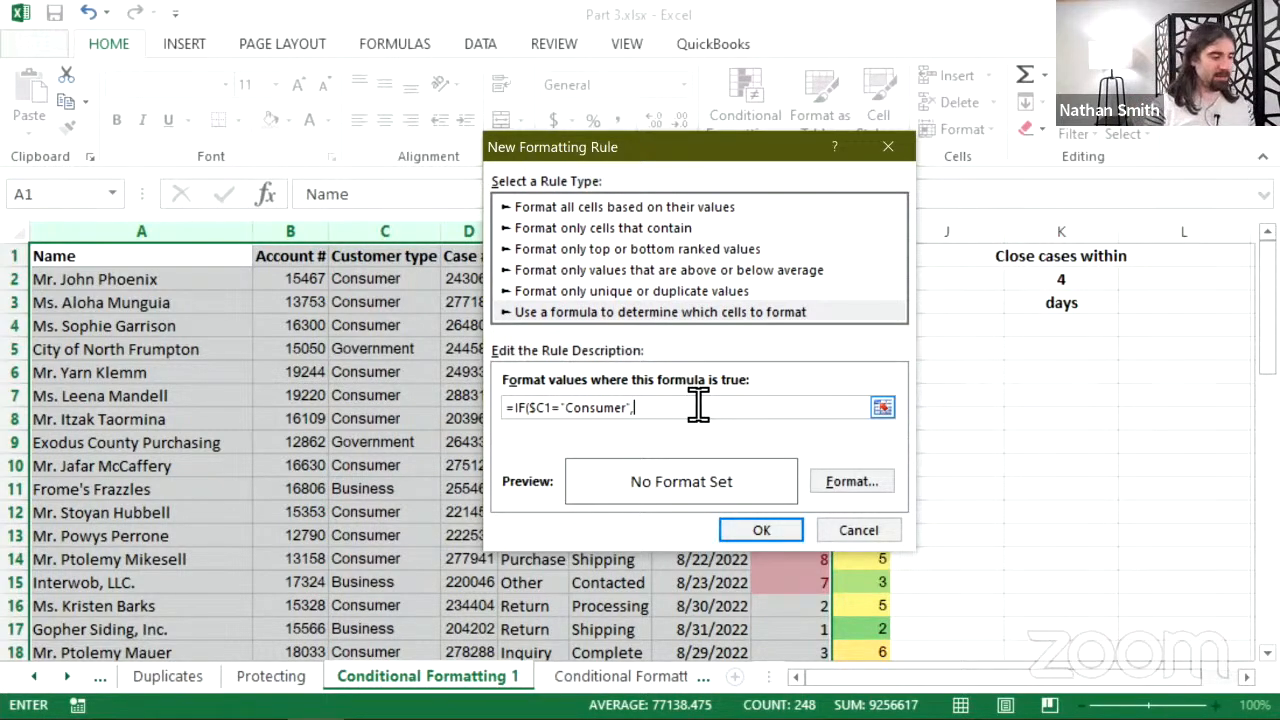
# - Complete the rule formula as =IF($C1="Consumer",TRUE,FALSE)
pyautogui.write('TRUE')
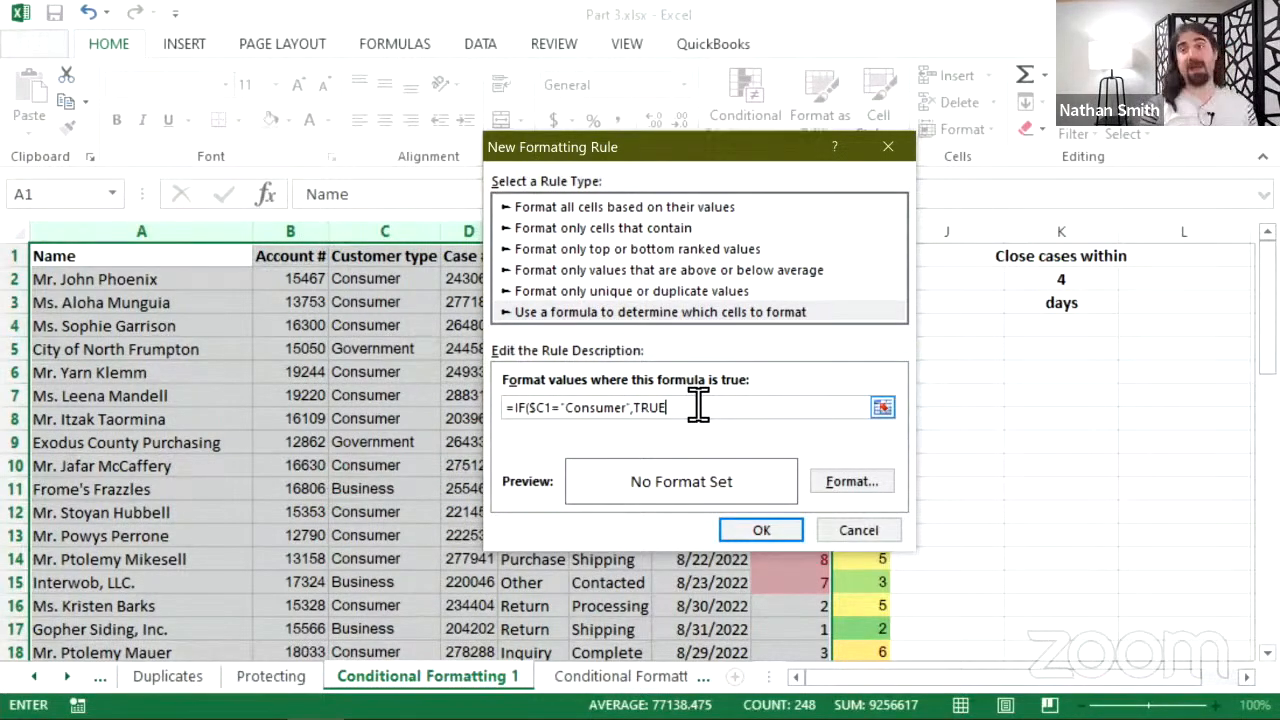
pyautogui.write(',')
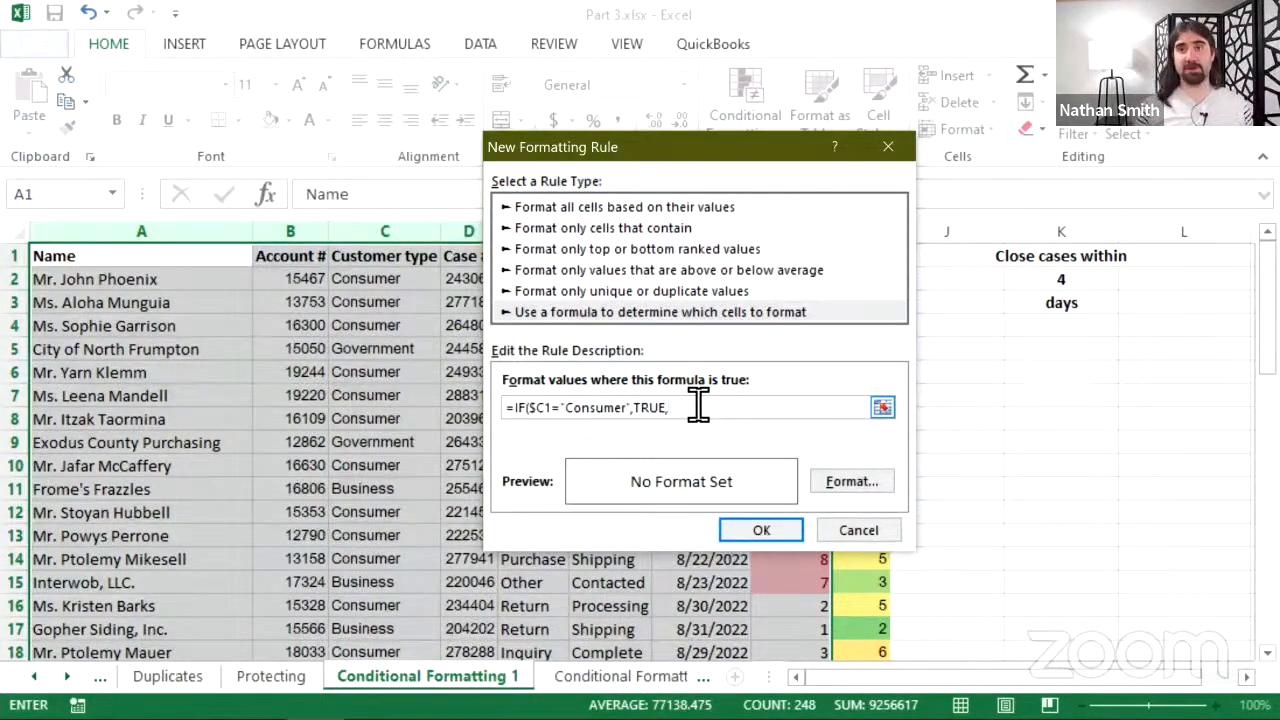
pyautogui.write('FALSE')
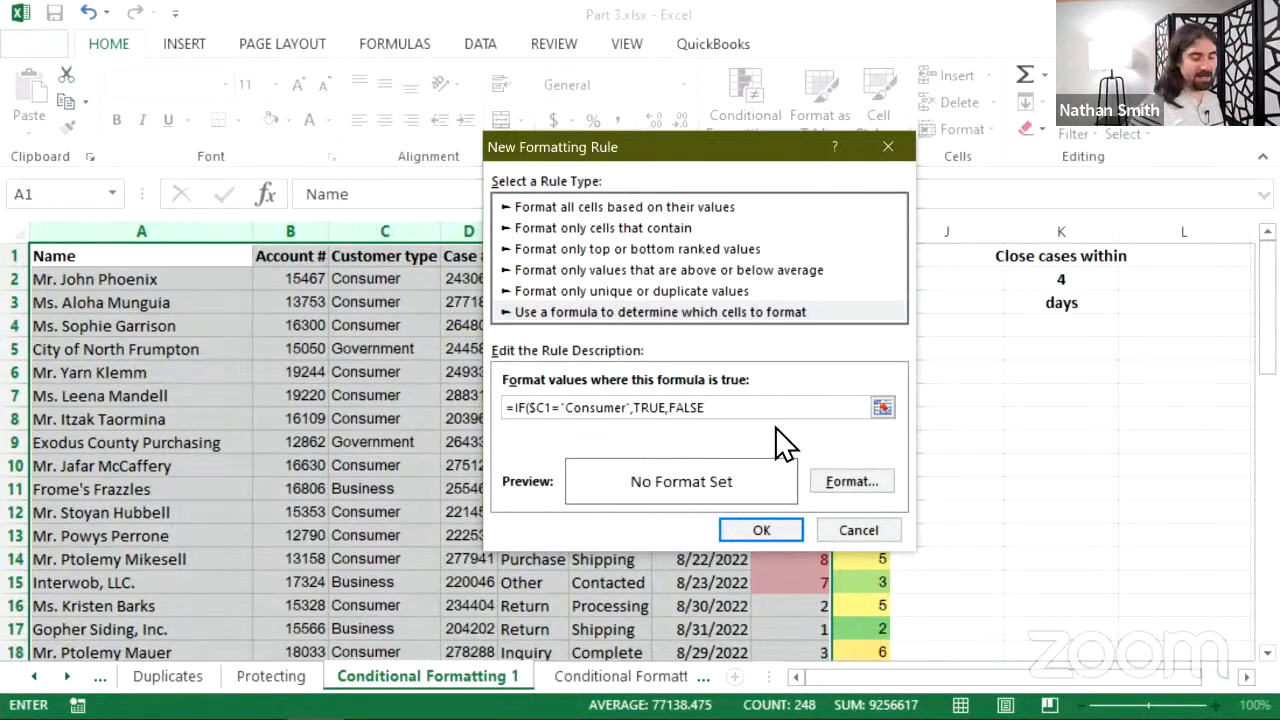
pyautogui.write(')')
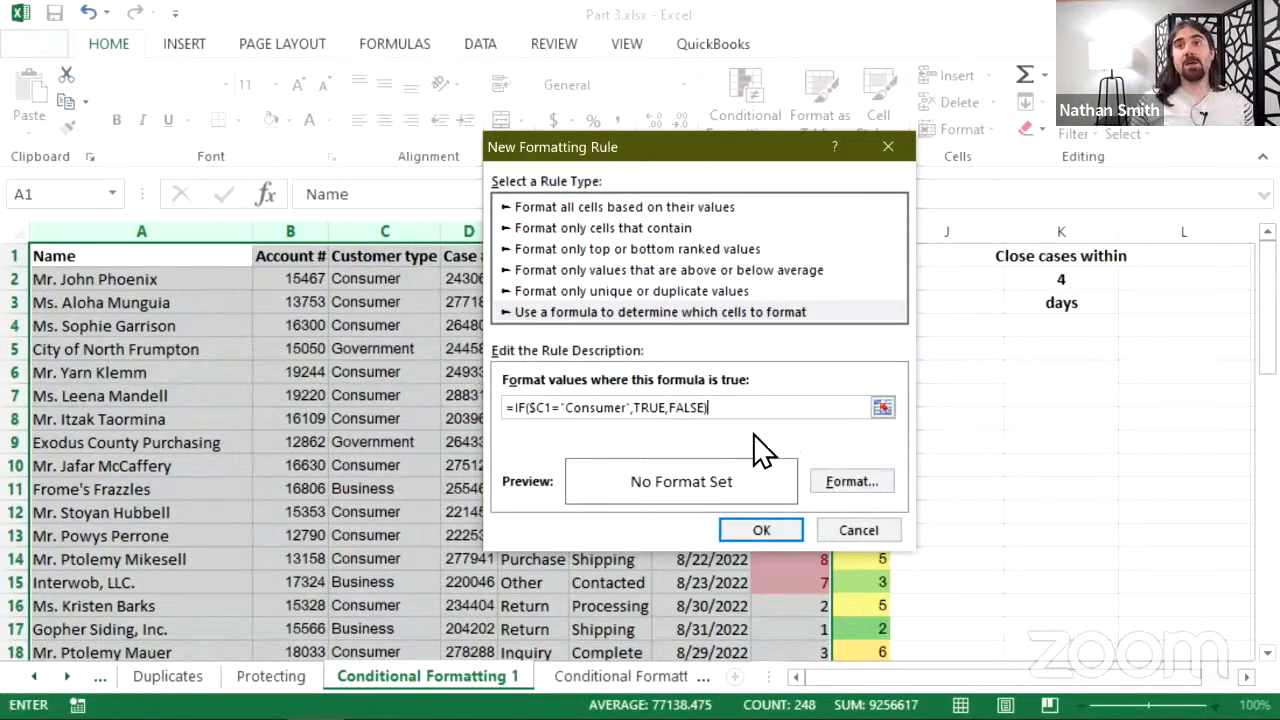
pyautogui.moveTo(661, 141); pyautogui.dragTo(565, 359)
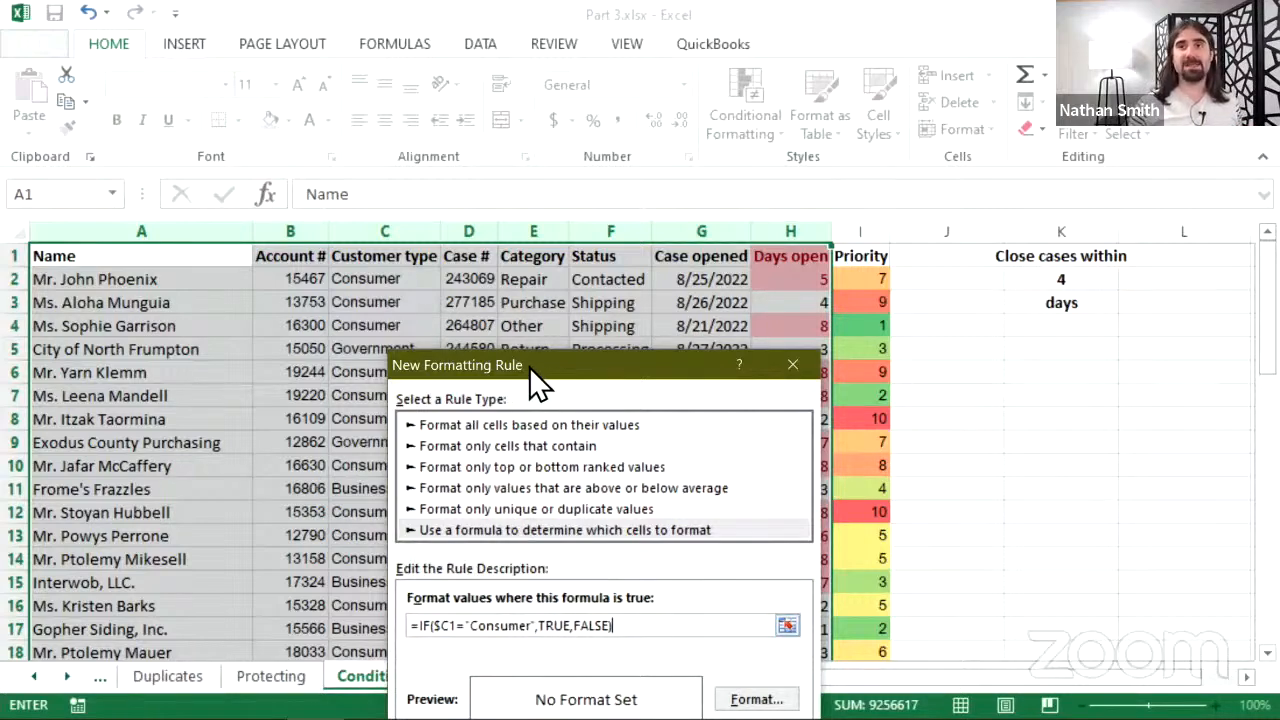
pyautogui.moveTo(529, 367); pyautogui.dragTo(582, 288)
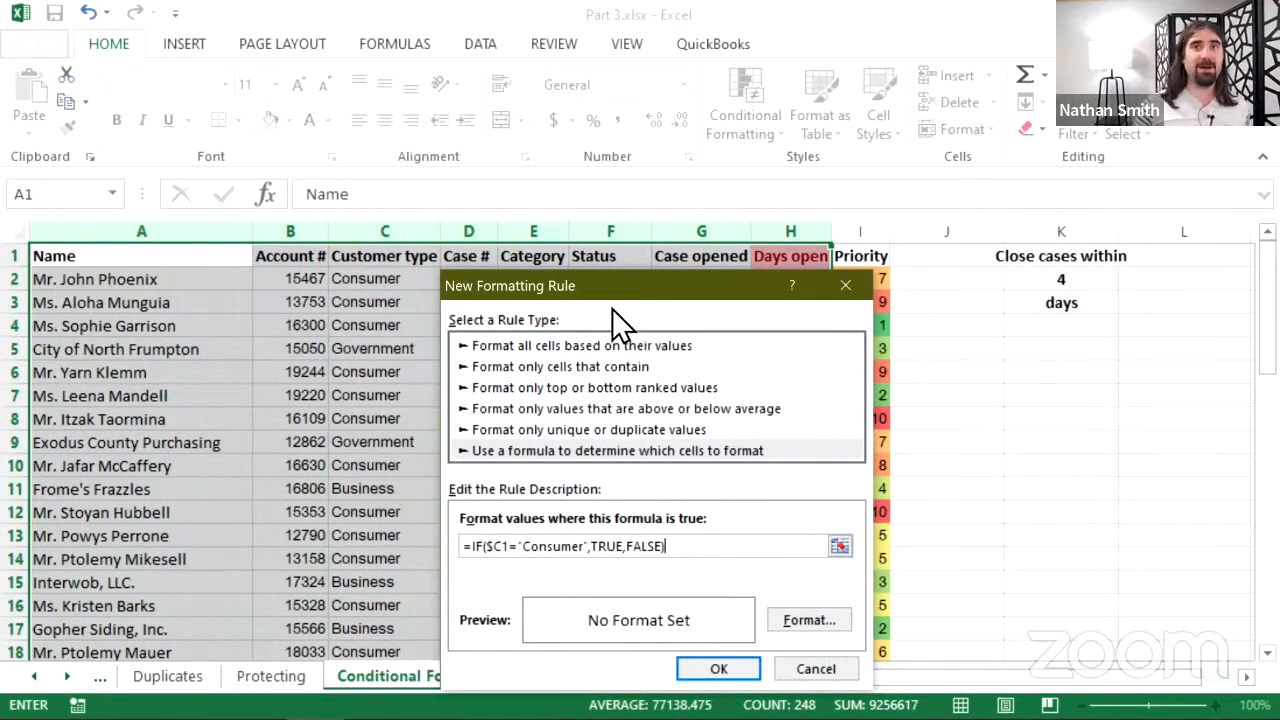
pyautogui.moveTo(618, 285); pyautogui.dragTo(615, 369)
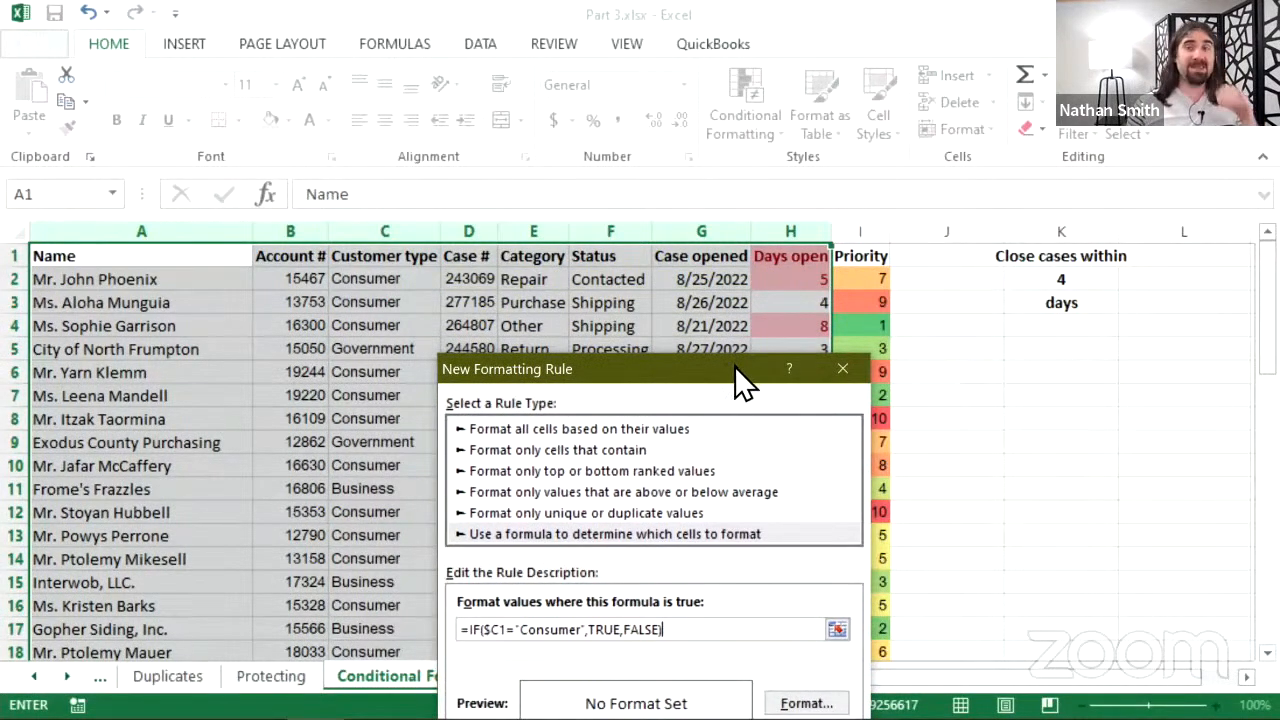
pyautogui.moveTo(734, 366); pyautogui.dragTo(775, 278)
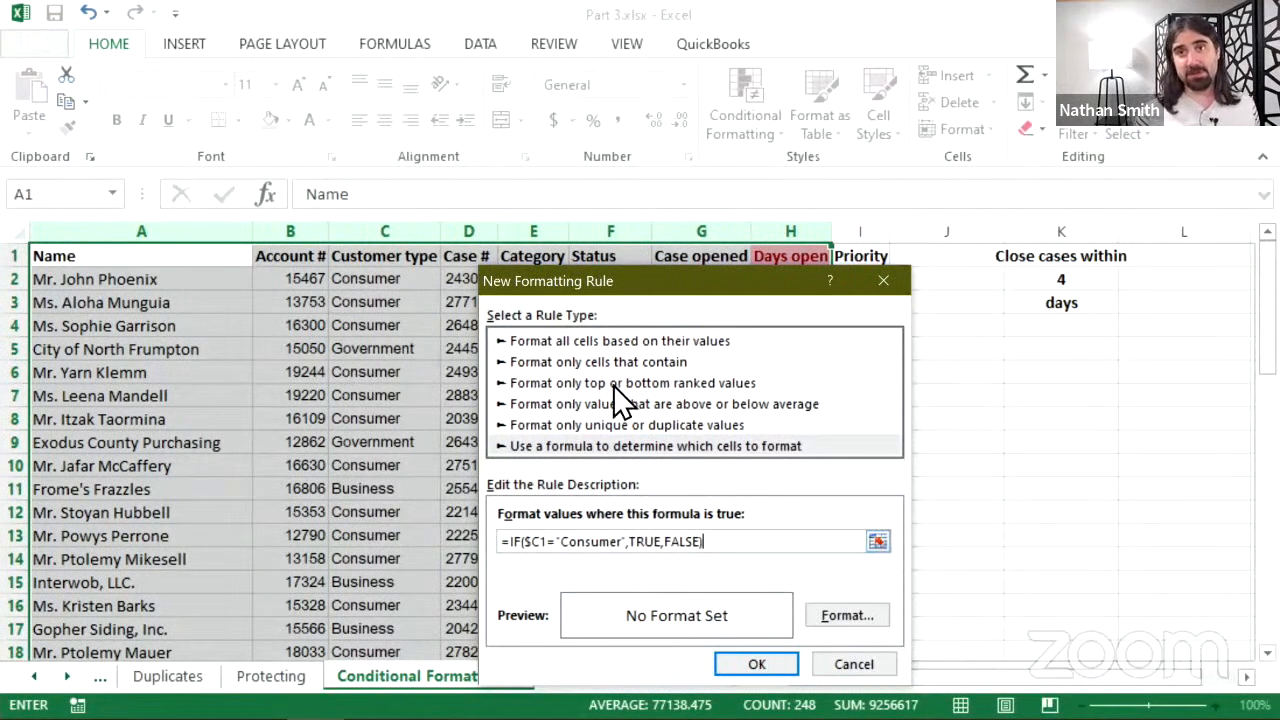
pyautogui.moveTo(654, 286); pyautogui.dragTo(732, 284)
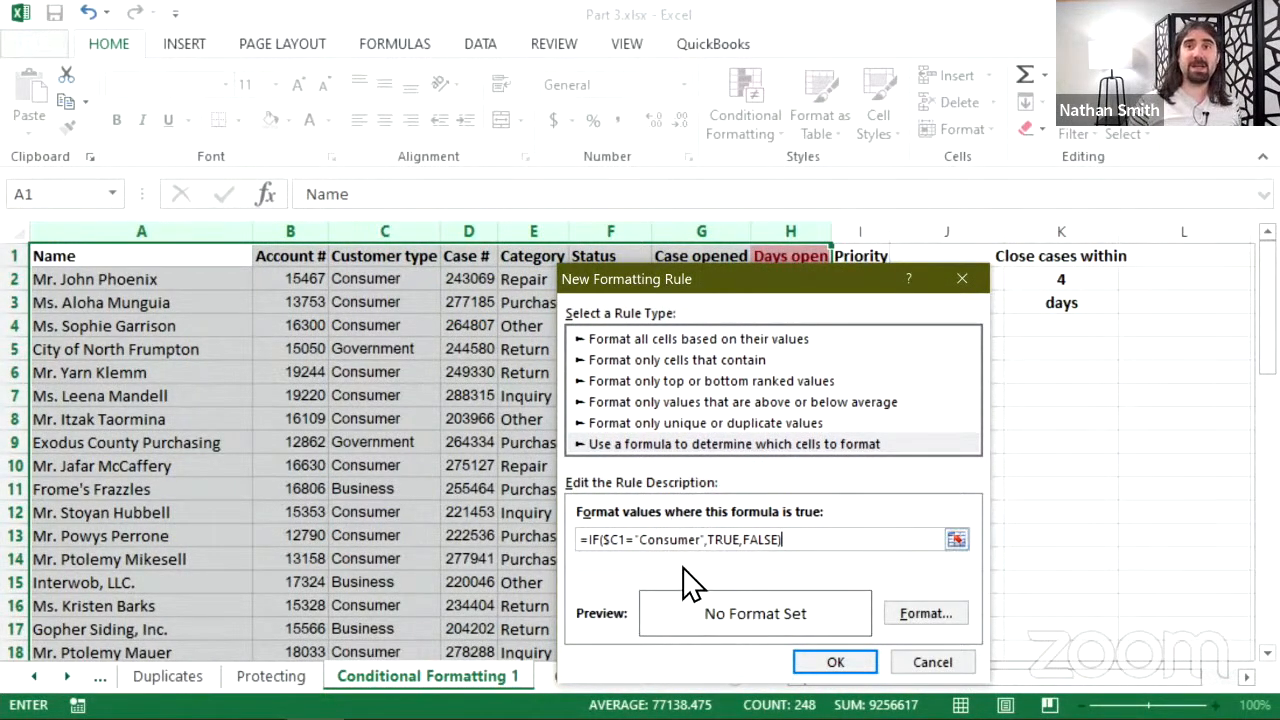
# - Set the Consumer rule's format to a light blue cell fill
pyautogui.click(919, 616)
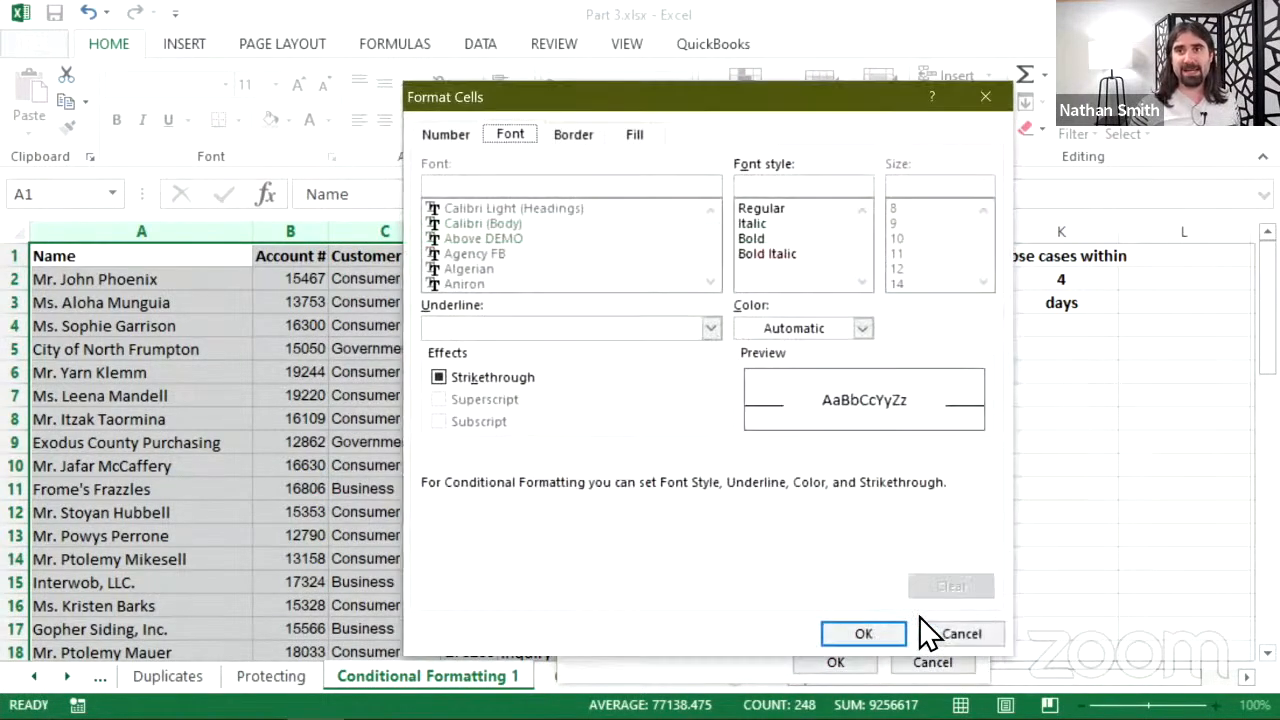
pyautogui.click(628, 132)
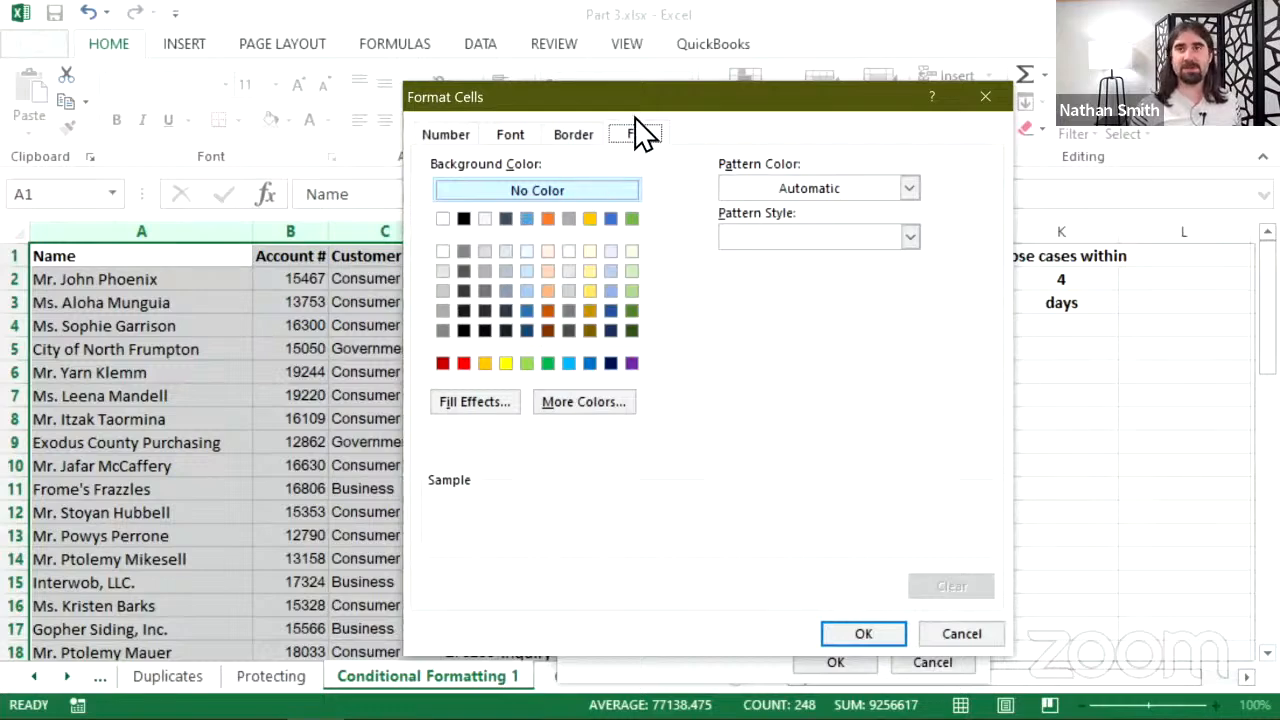
pyautogui.click(526, 266)
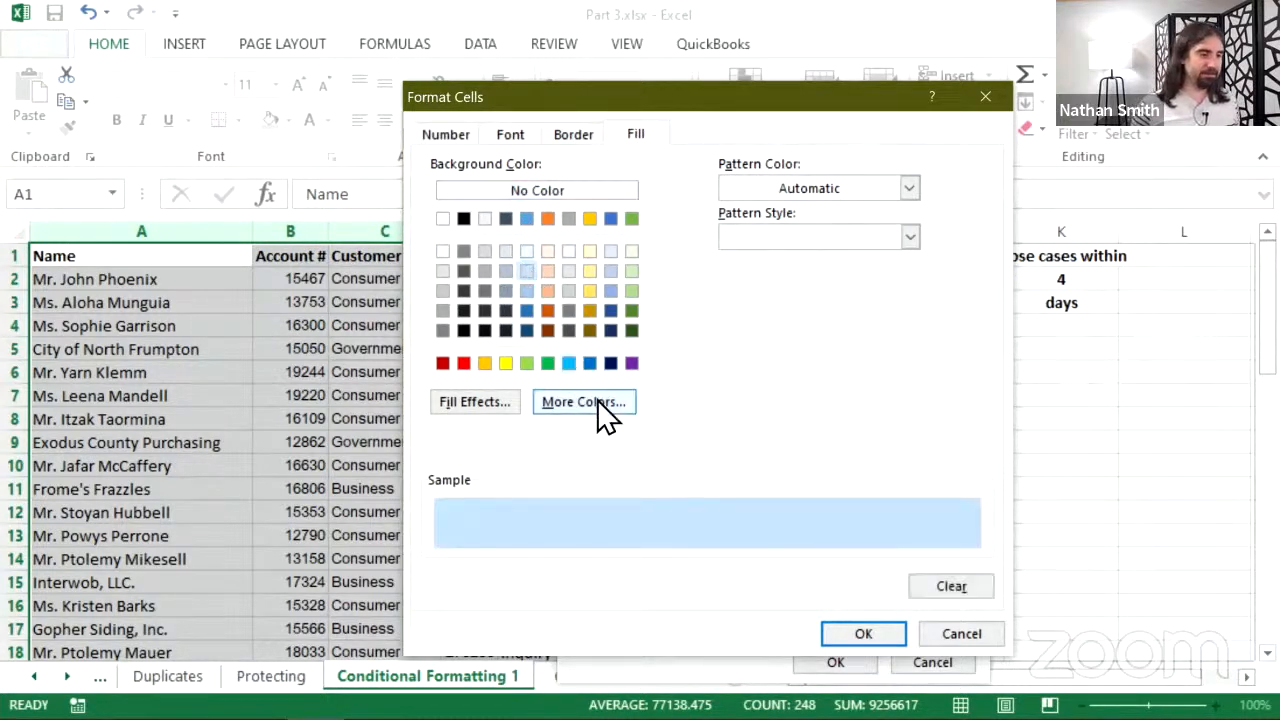
pyautogui.click(857, 624)
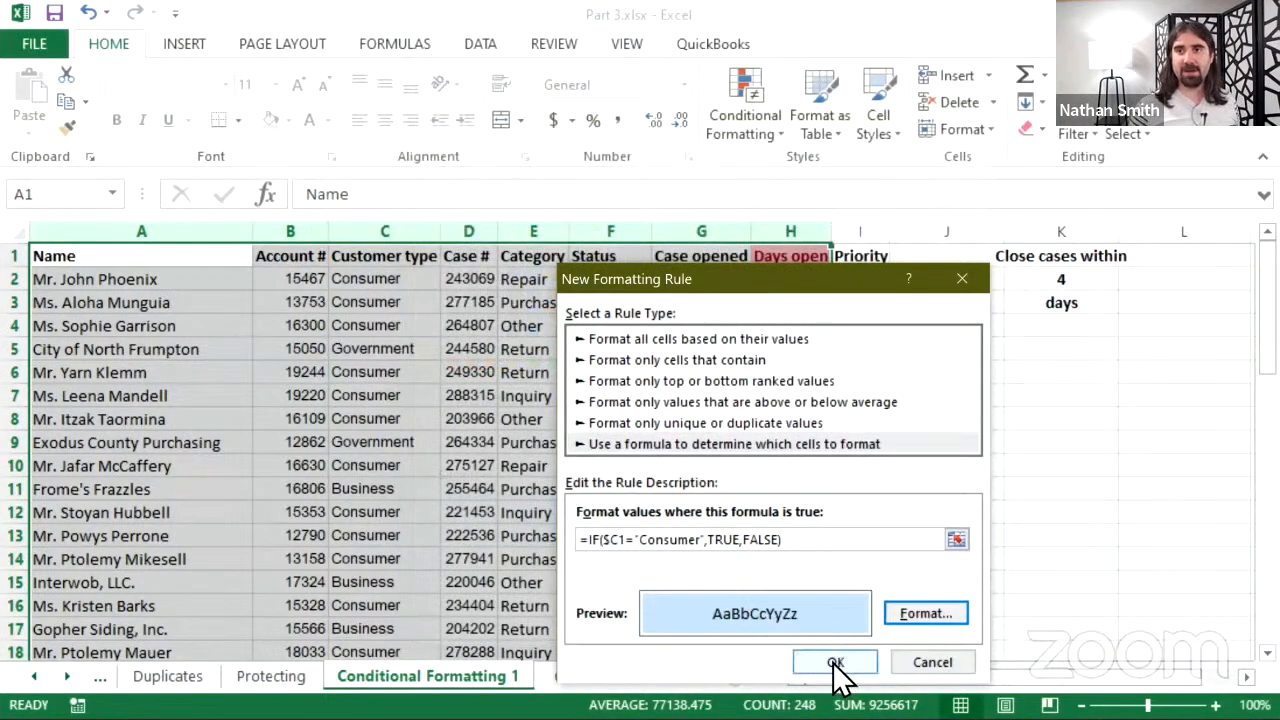
# - Save the Consumer rule, move the Rules Manager aside, and reopen the rule for editing
pyautogui.click(836, 666)
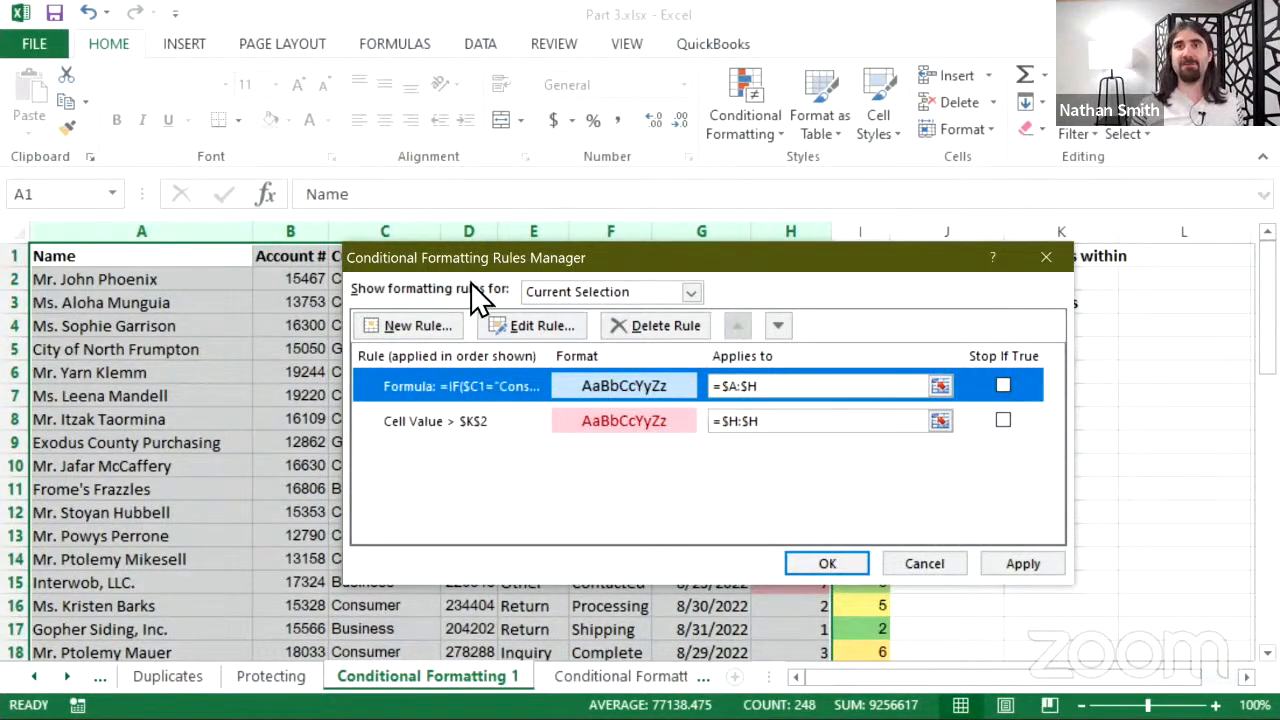
pyautogui.moveTo(621, 264); pyautogui.dragTo(770, 177)
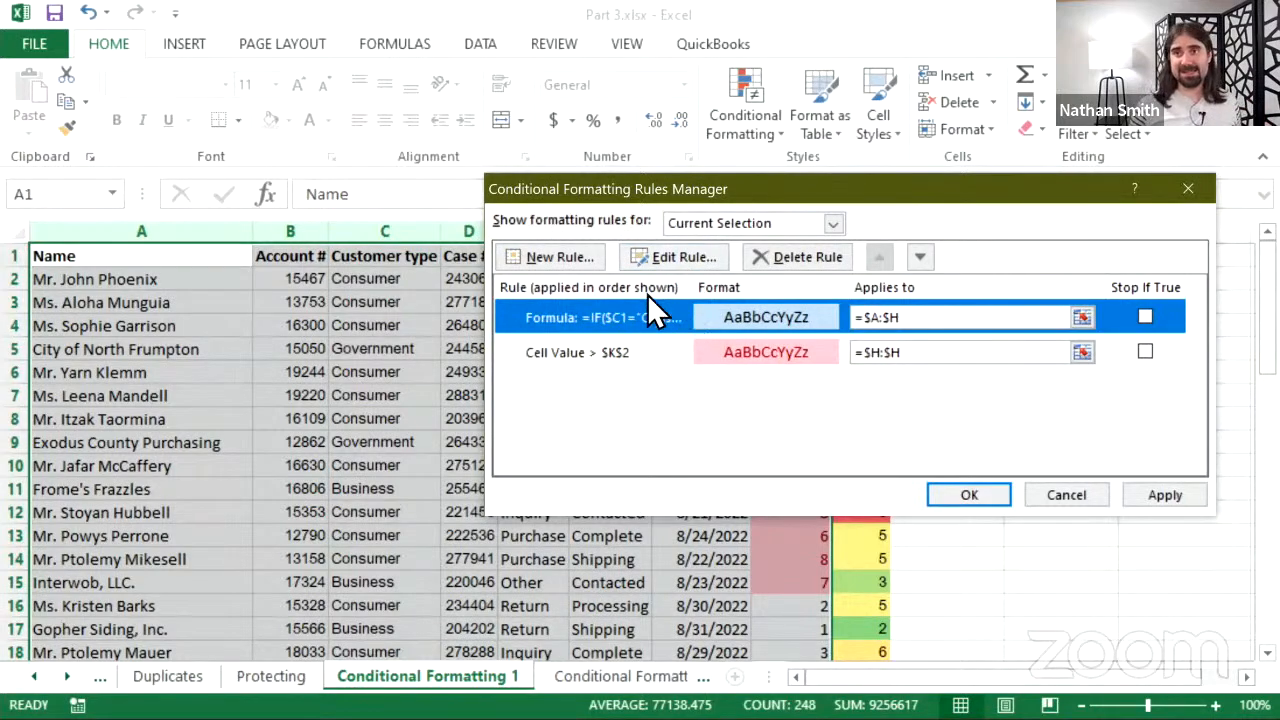
pyautogui.click(664, 257)
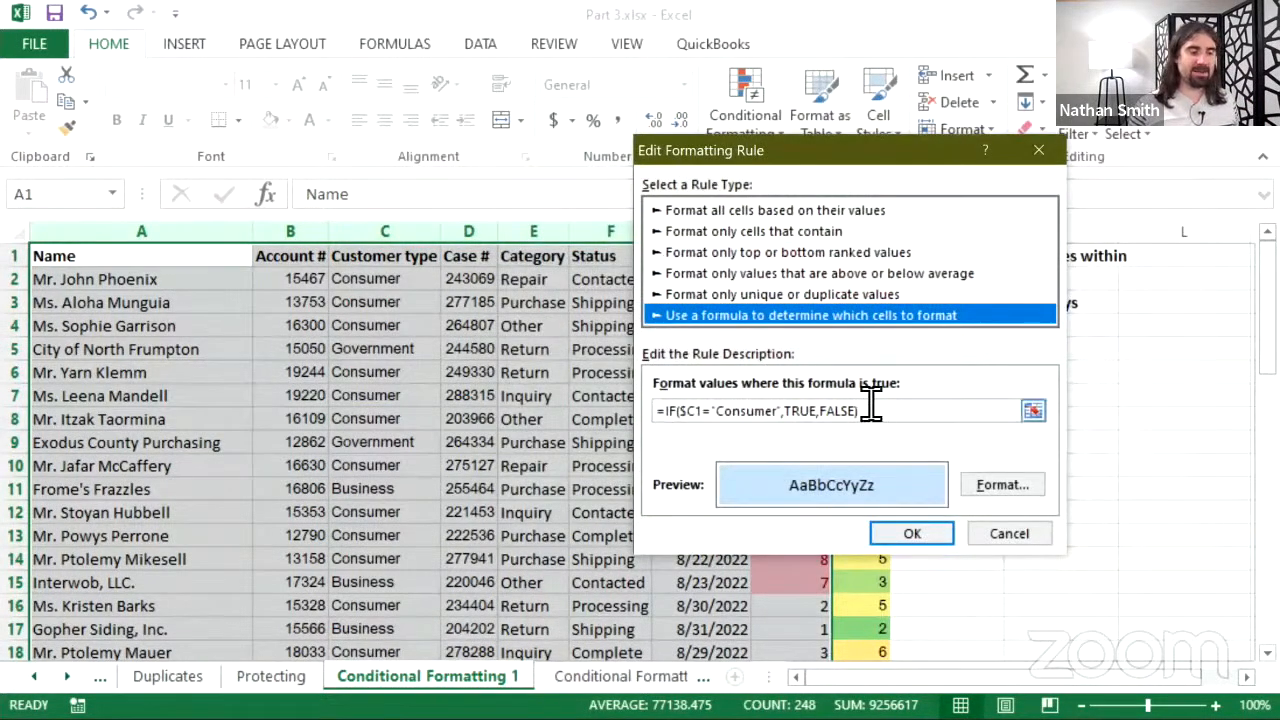
pyautogui.moveTo(858, 410); pyautogui.dragTo(656, 404)
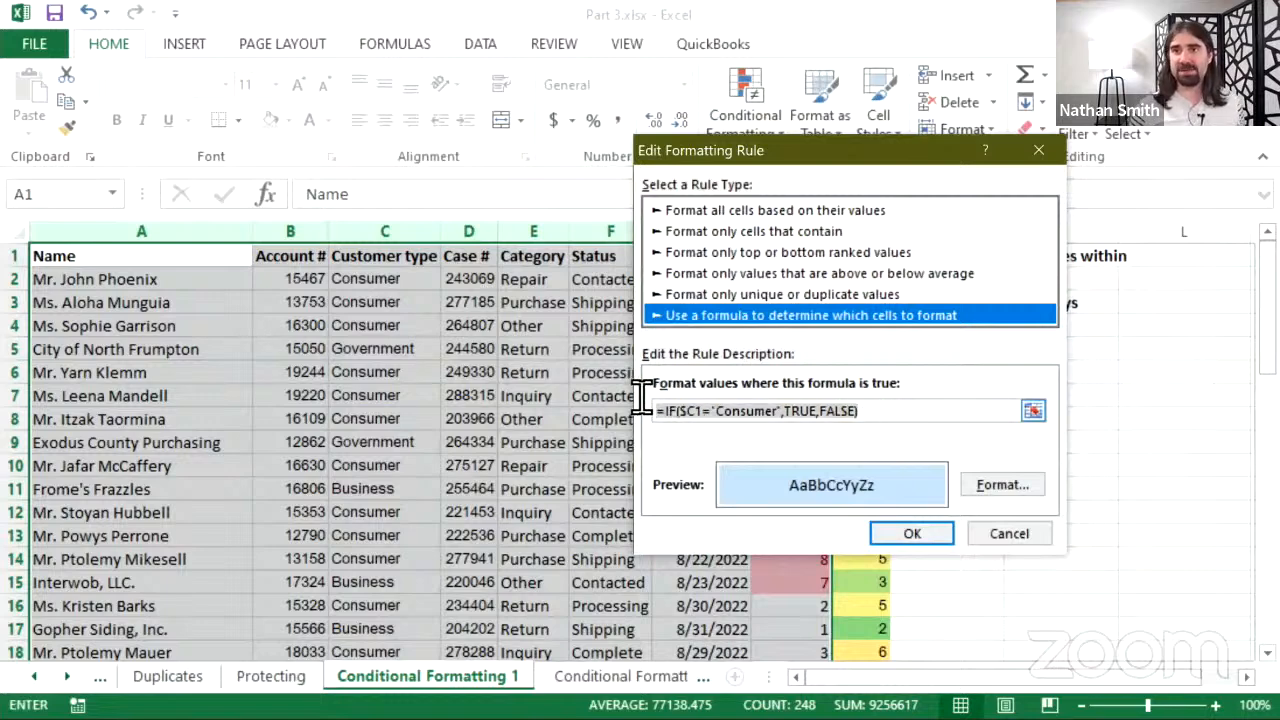
pyautogui.rightClick(720, 410)
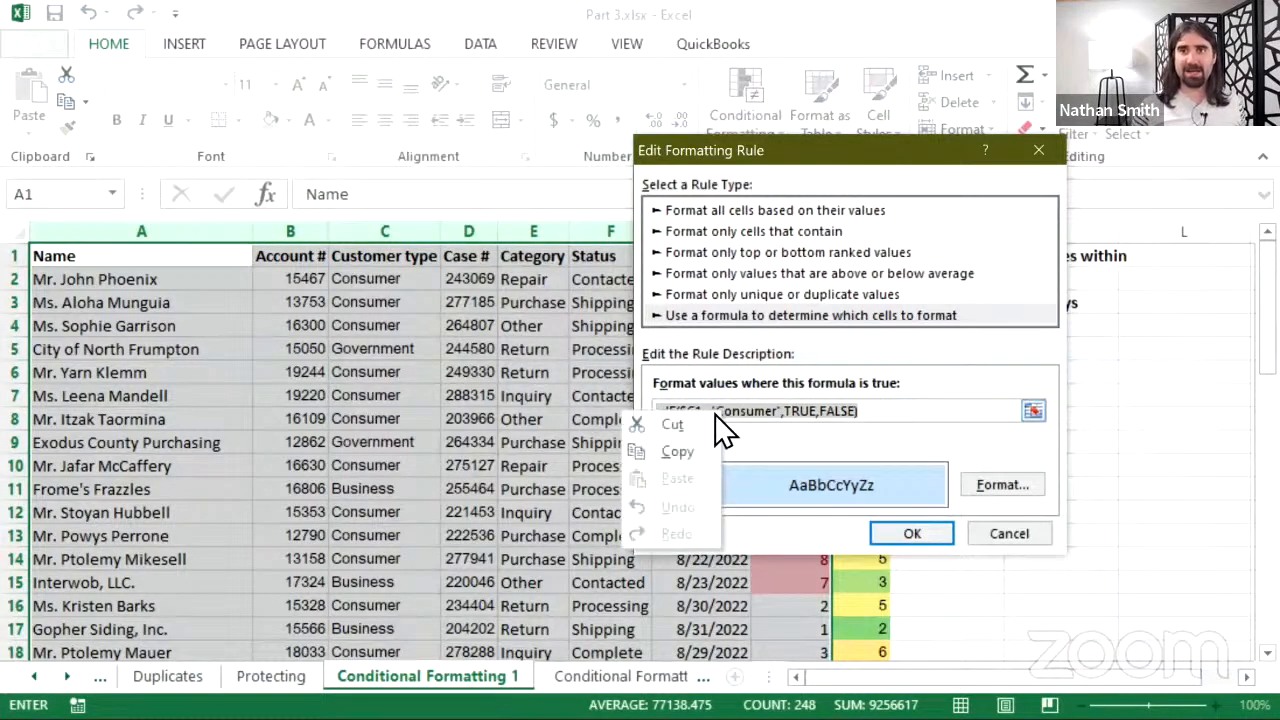
pyautogui.click(676, 450)
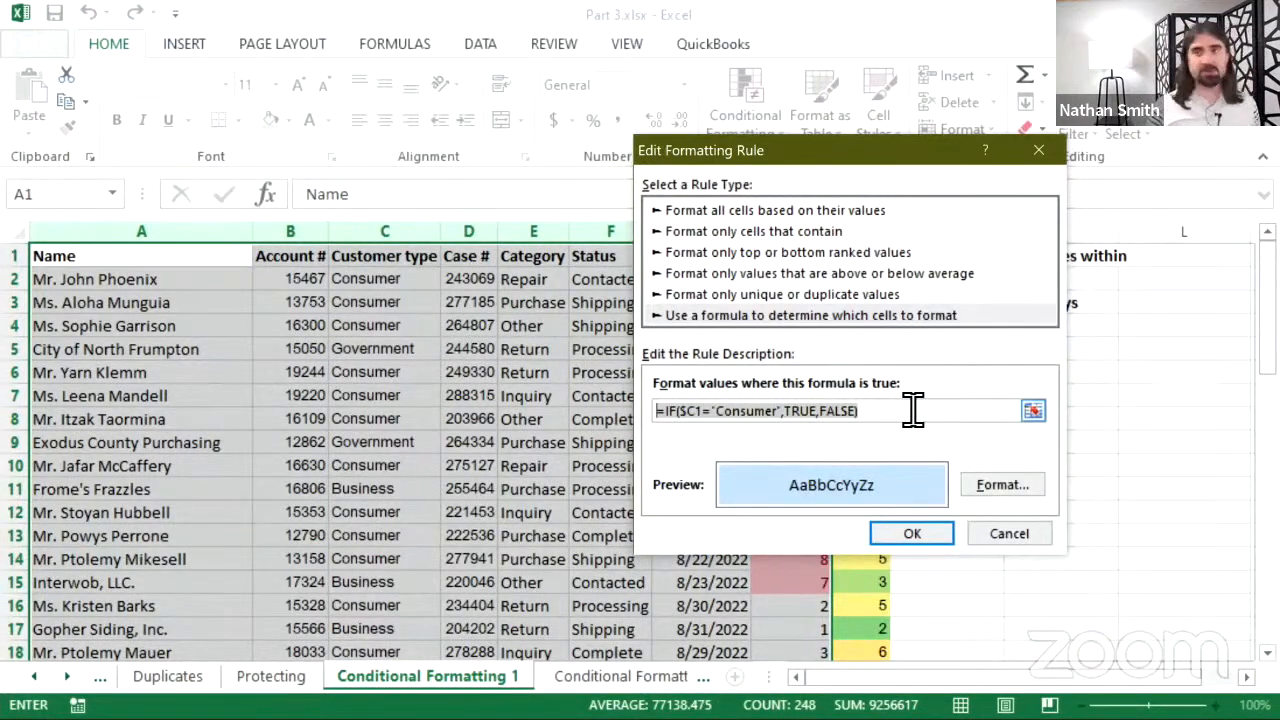
pyautogui.click(951, 537)
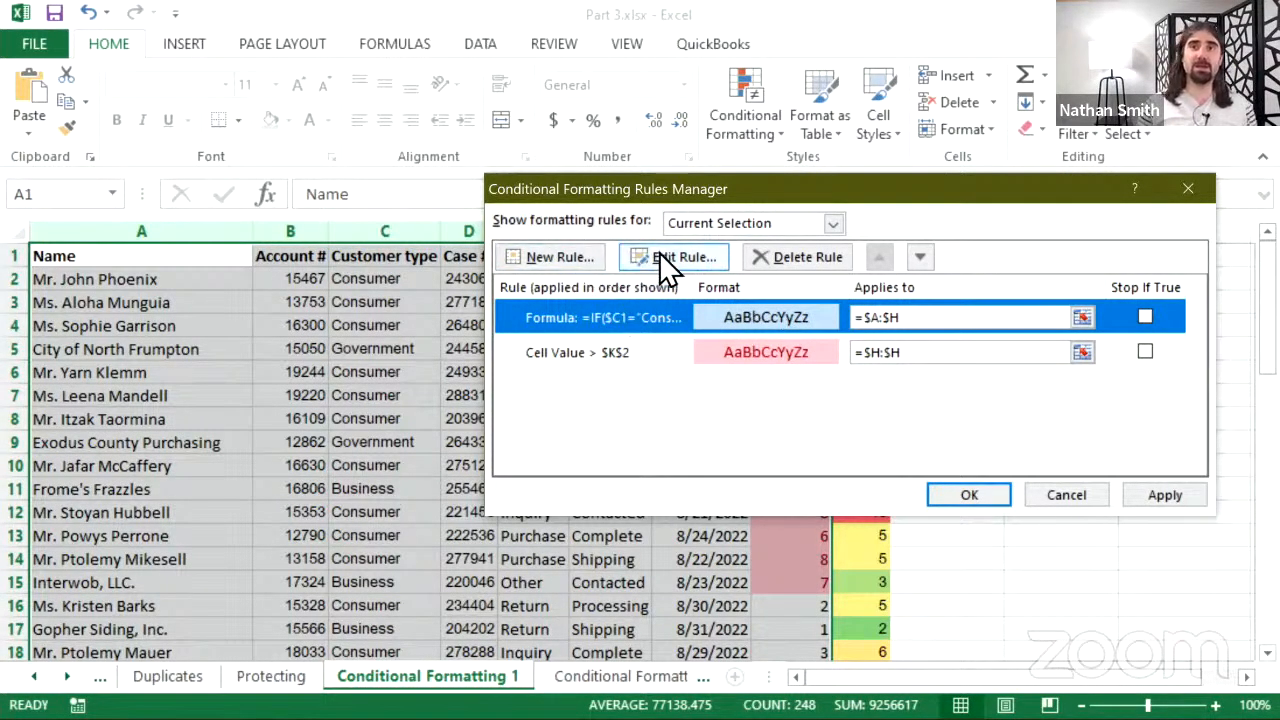
# - Create a new formula rule by pasting the Consumer formula and changing it to Government
pyautogui.click(579, 262)
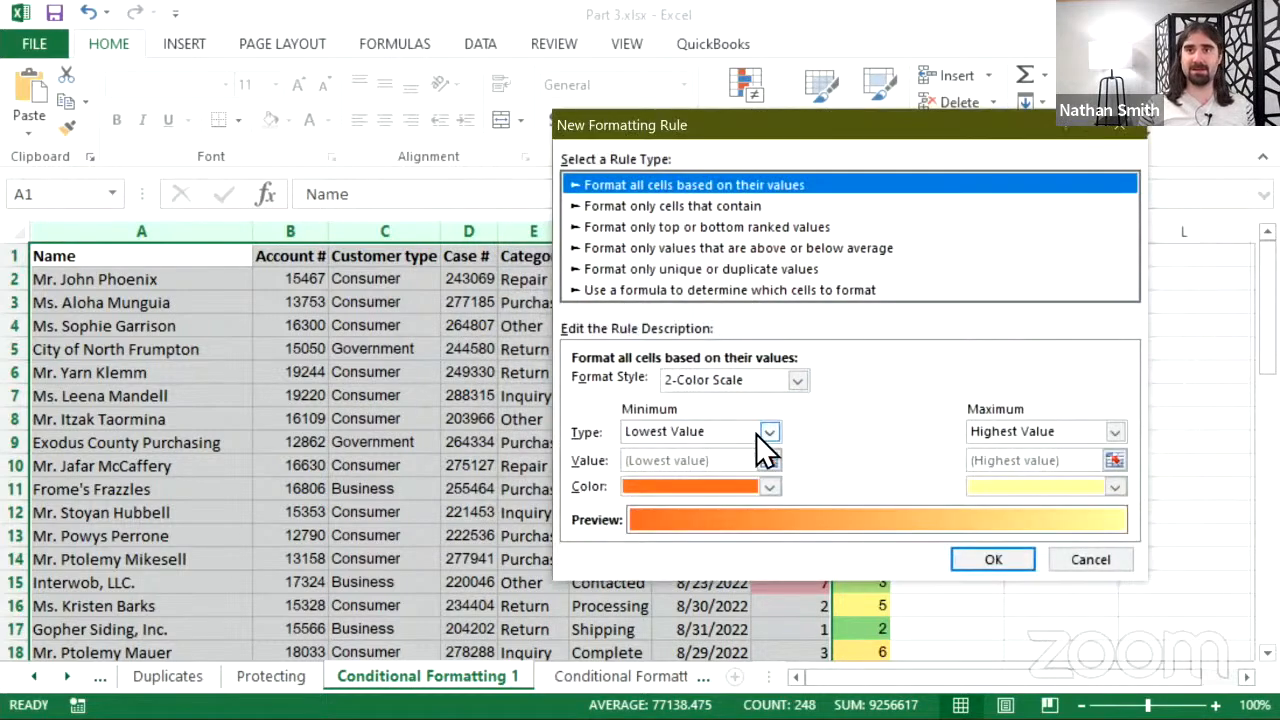
pyautogui.click(739, 289)
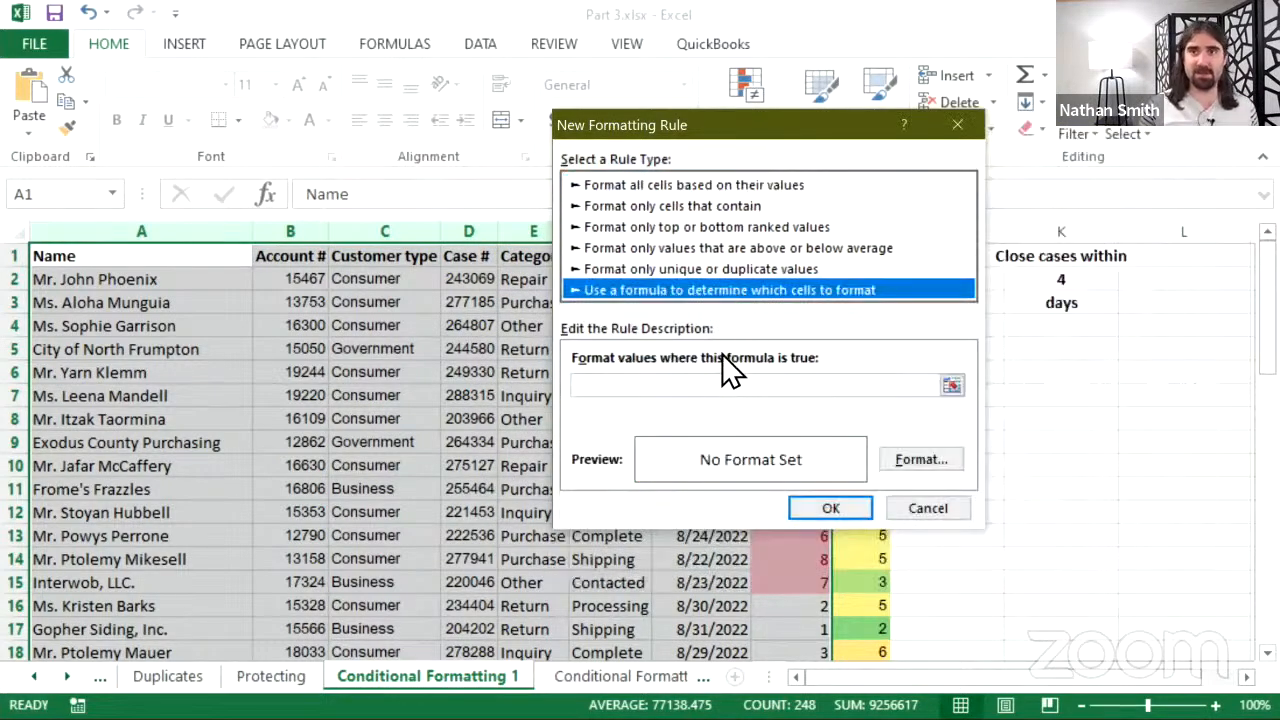
pyautogui.click(716, 385)
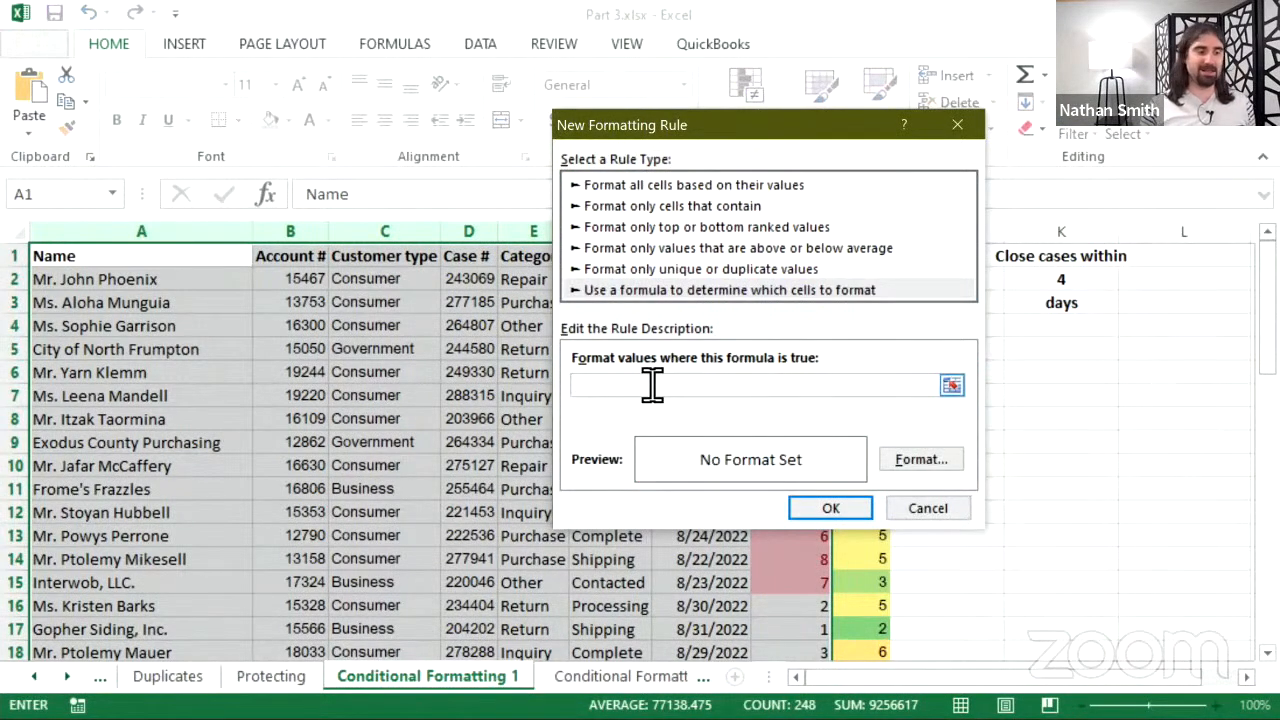
pyautogui.rightClick(560, 386)
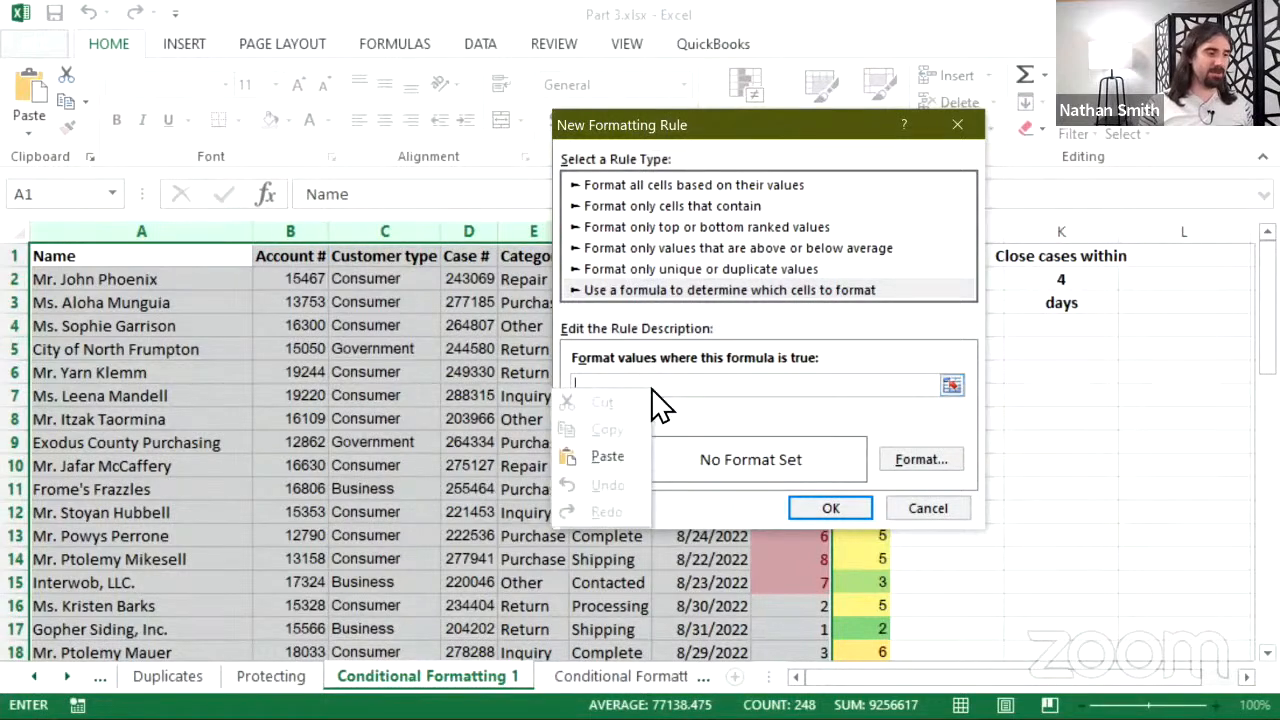
pyautogui.click(606, 458)
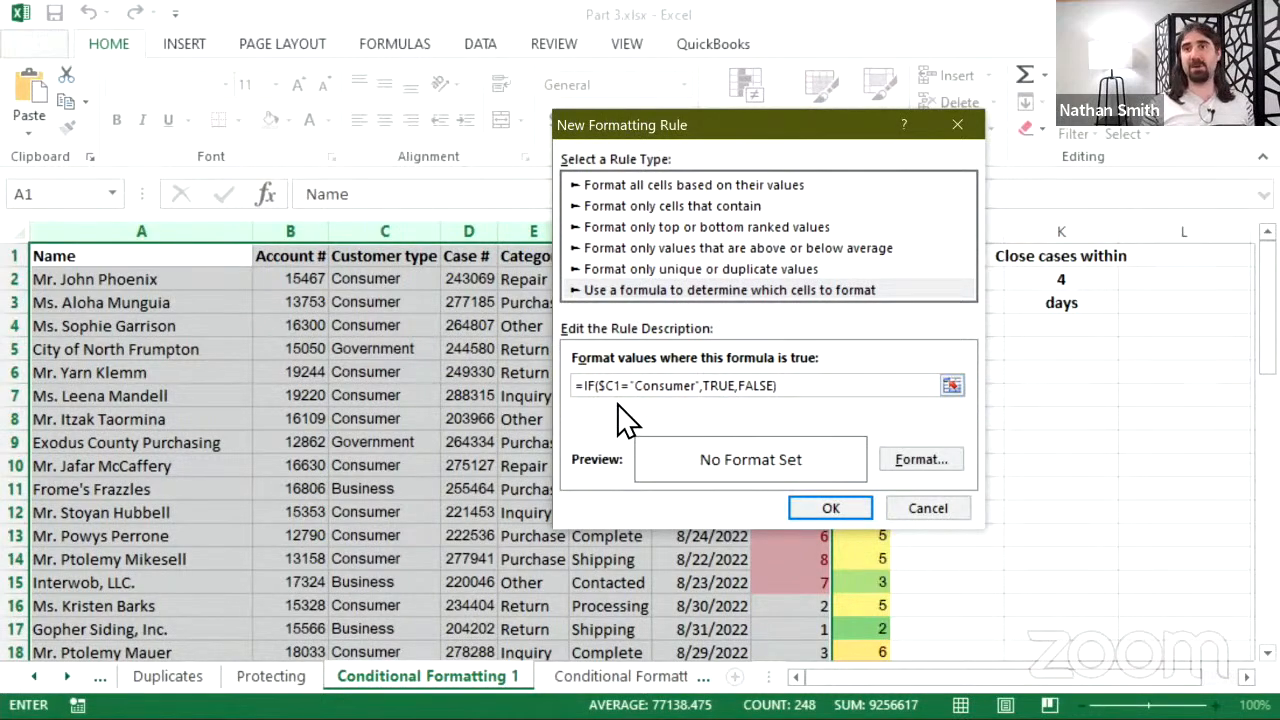
pyautogui.click(683, 386)
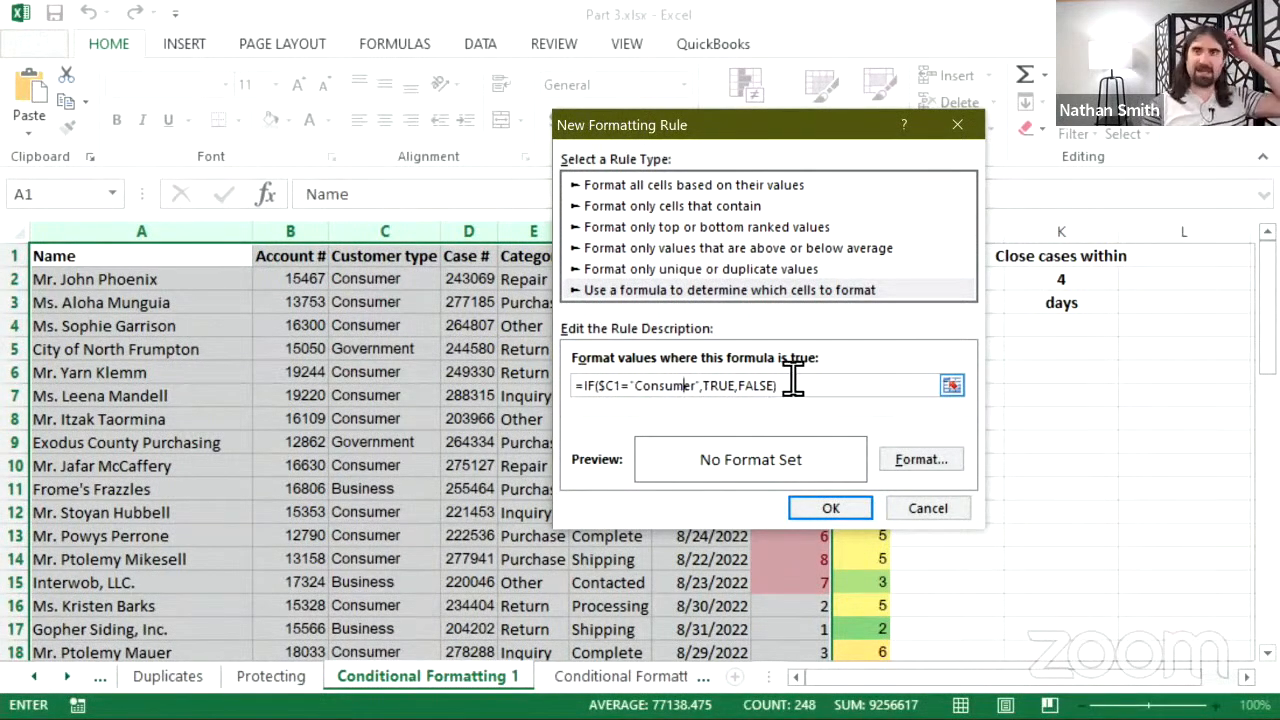
pyautogui.press('Delete')
pyautogui.press('Delete')
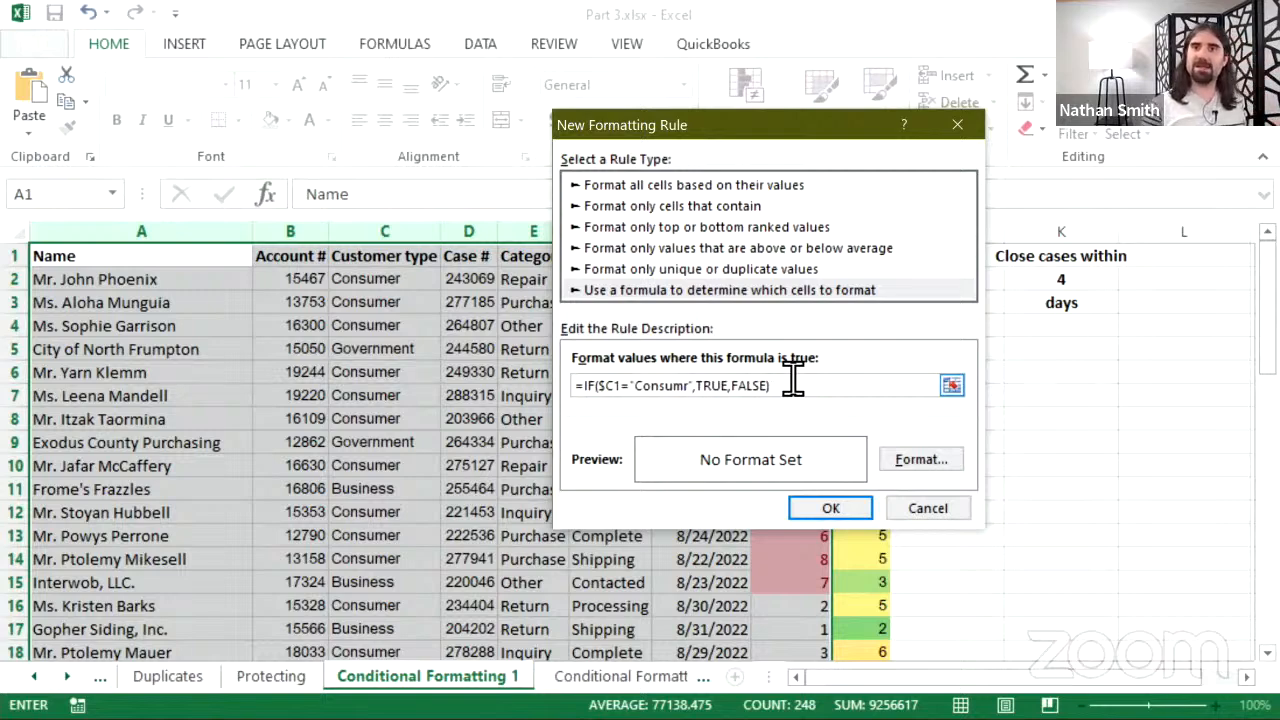
pyautogui.press('BackSpace')
pyautogui.press('BackSpace')
pyautogui.press('BackSpace')
pyautogui.press('BackSpace')
pyautogui.press('BackSpace')
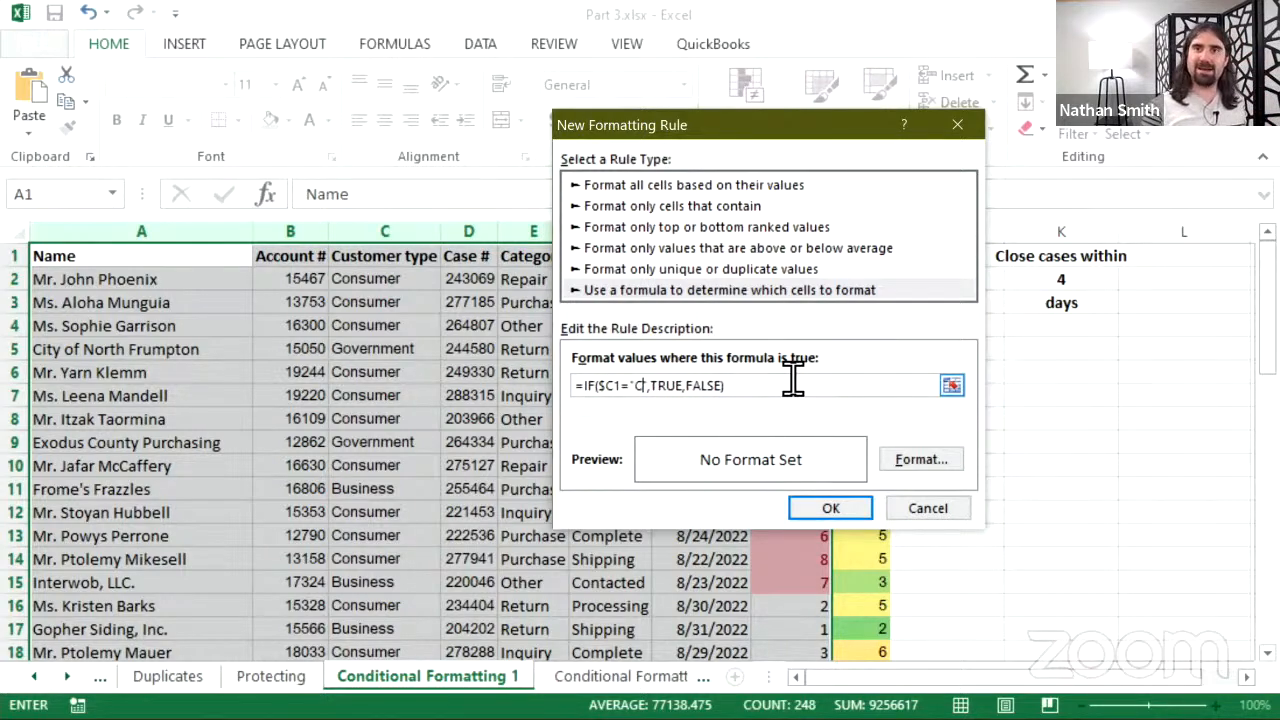
pyautogui.press('BackSpace')
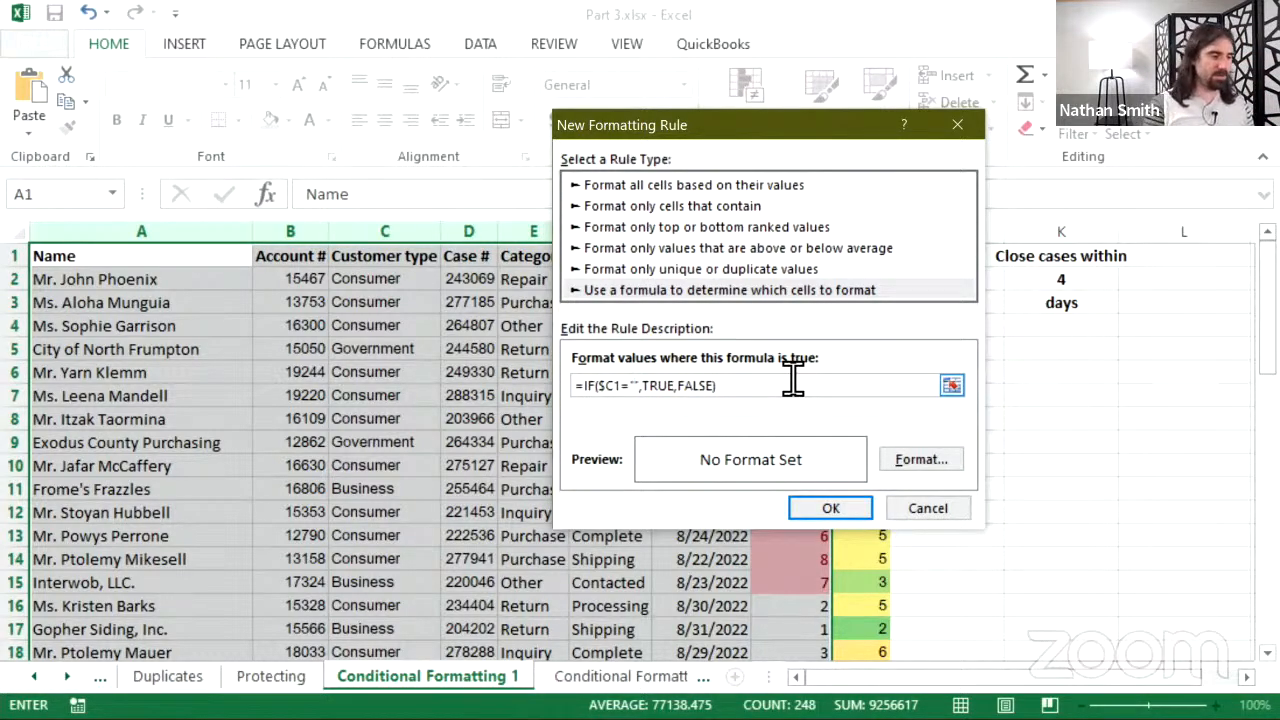
pyautogui.write('Governm')
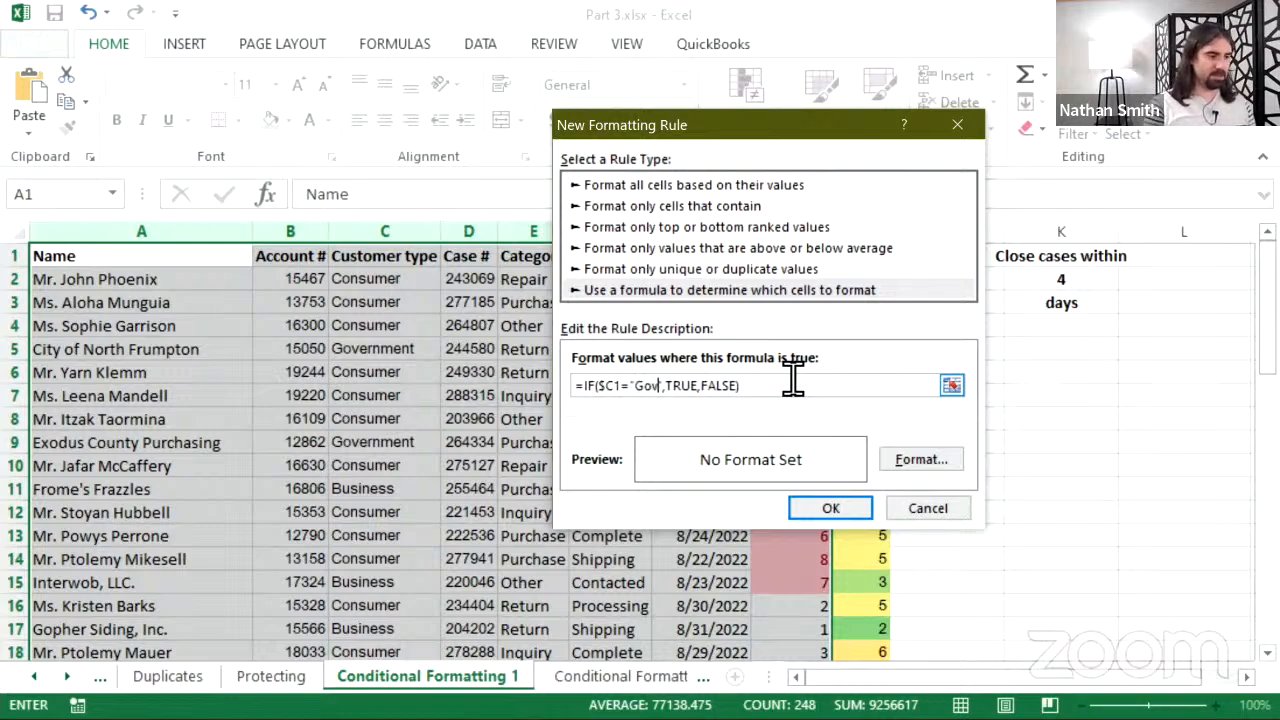
pyautogui.write('ent')
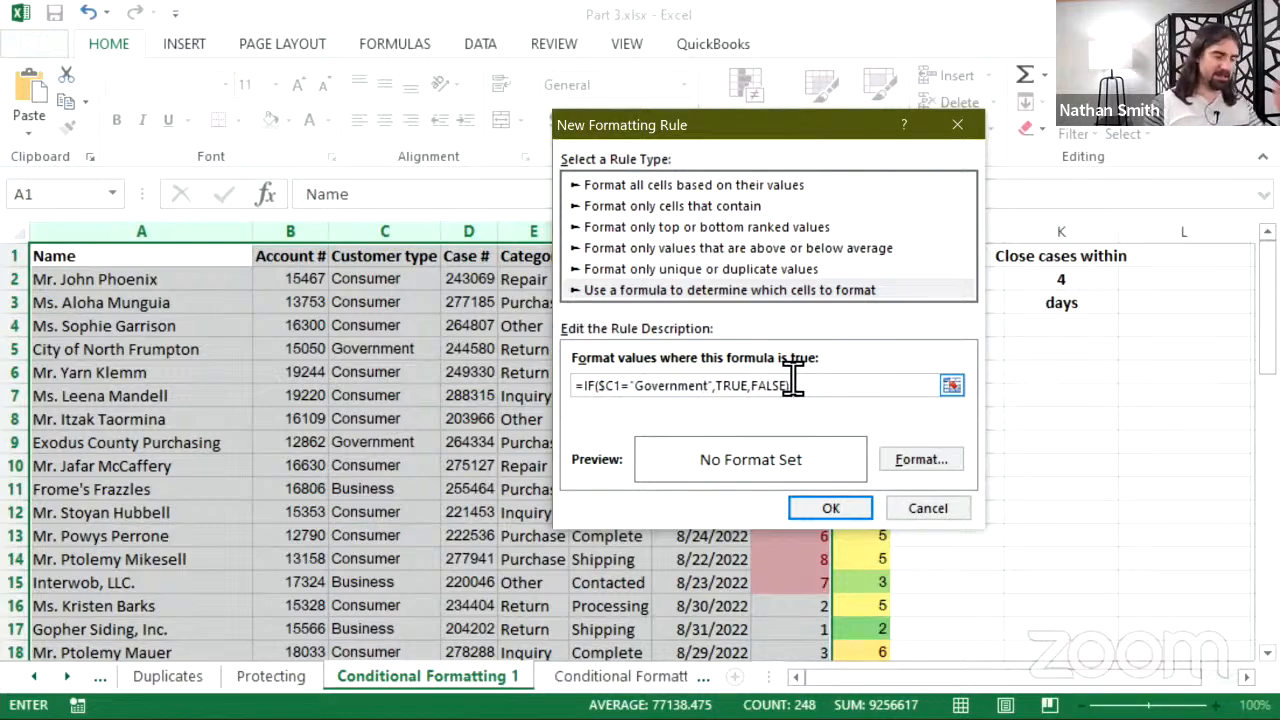
# - Give the Government rule a peach fill and save it
pyautogui.click(938, 466)
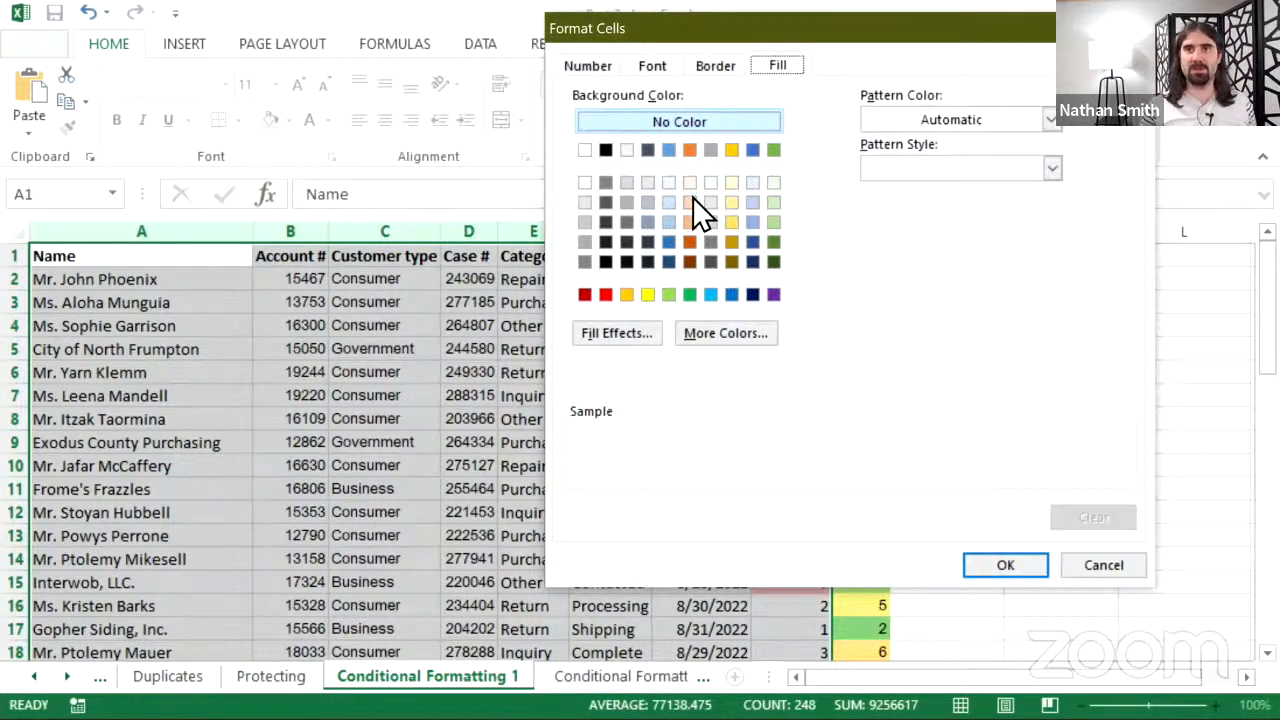
pyautogui.click(691, 201)
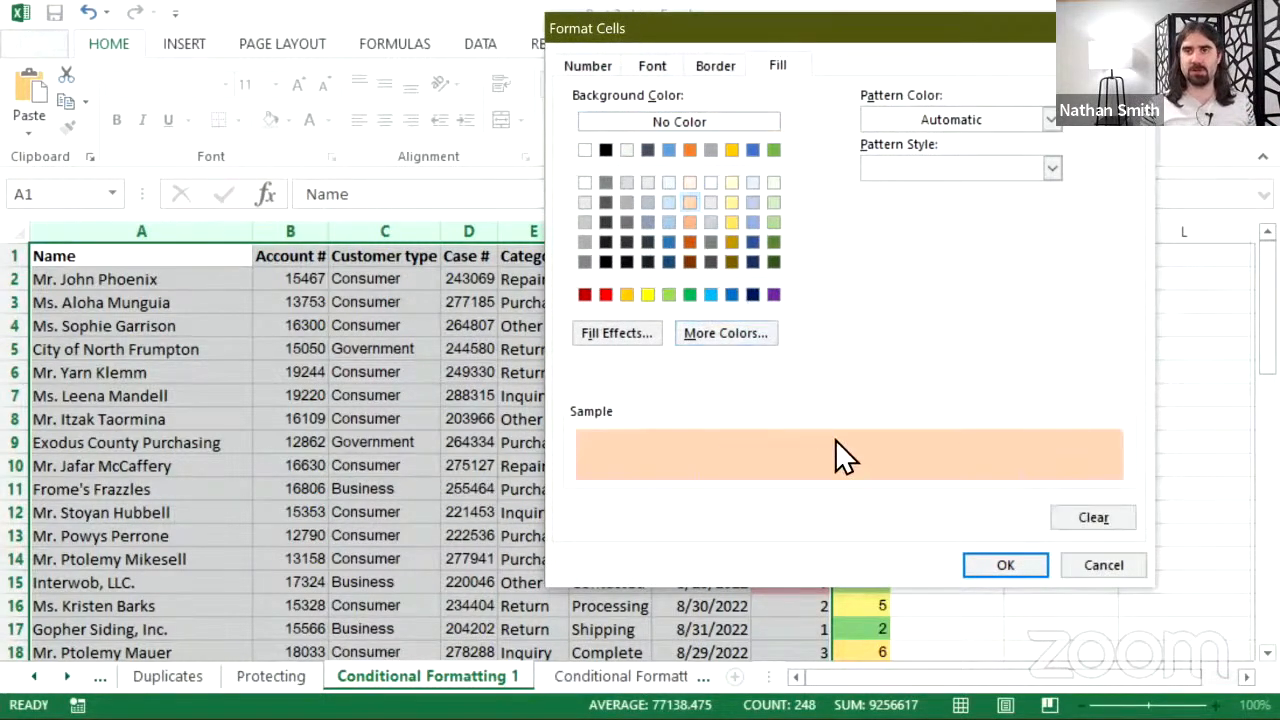
pyautogui.click(1006, 566)
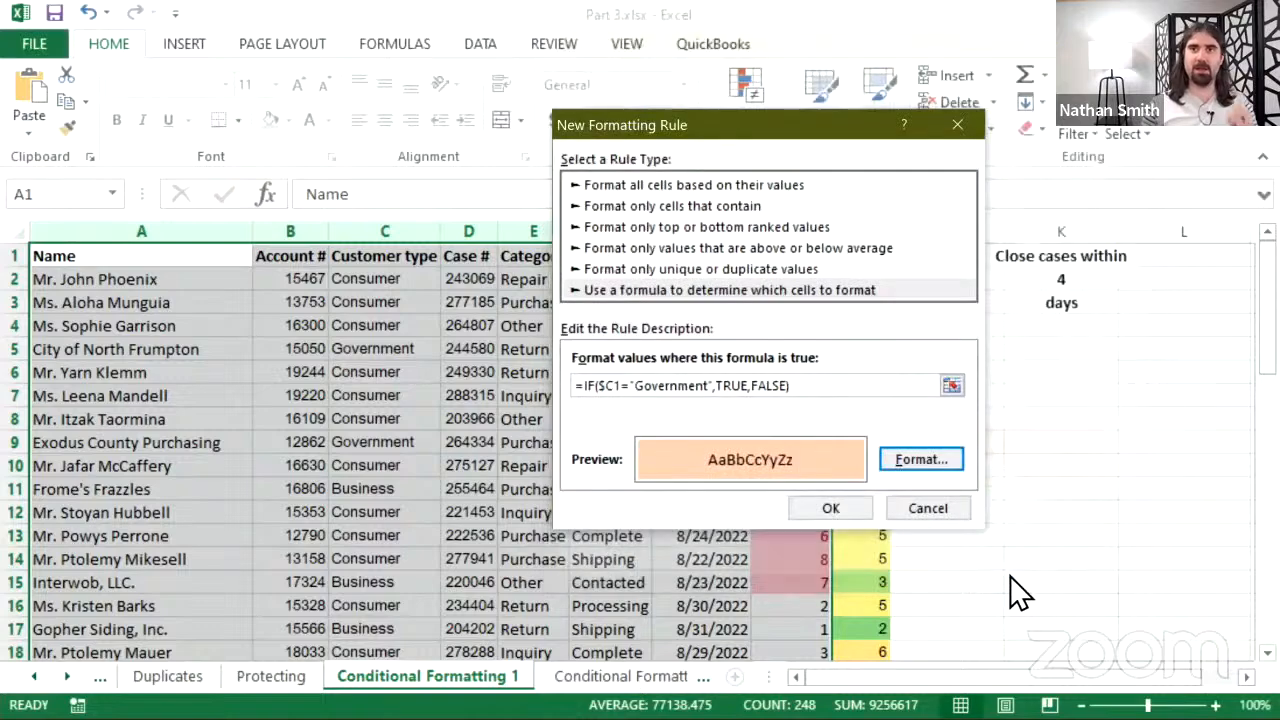
pyautogui.click(832, 510)
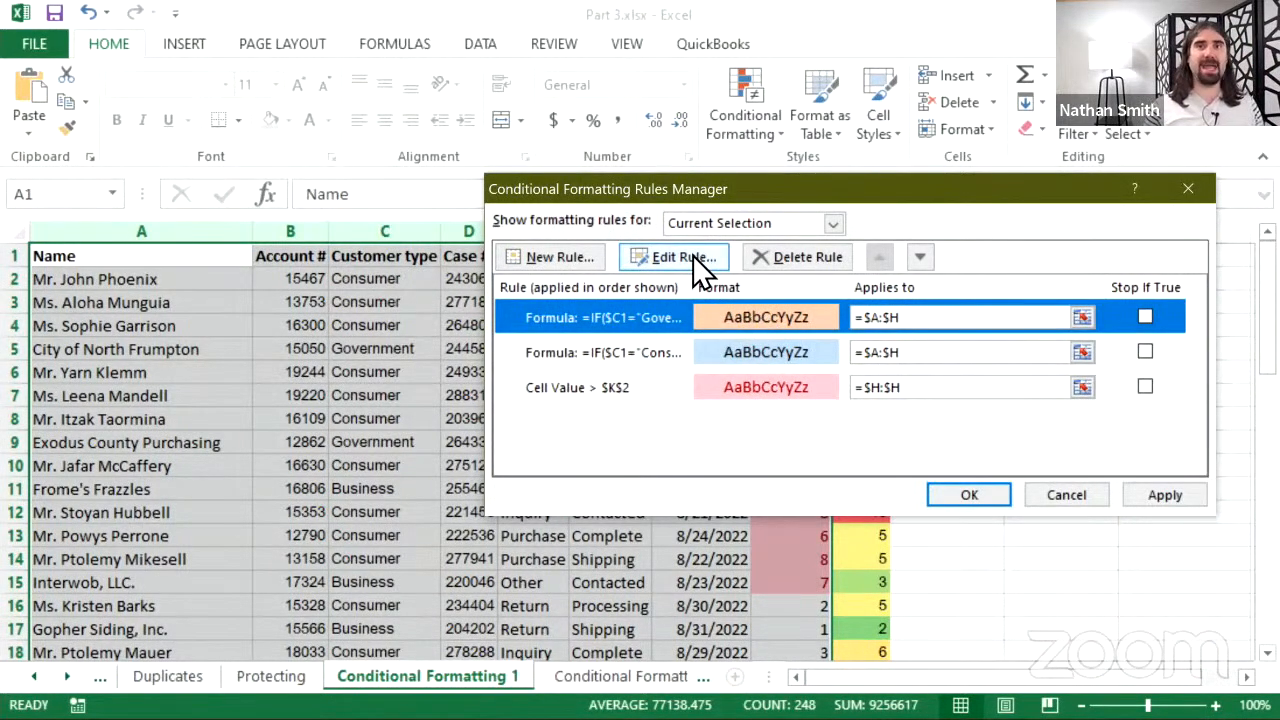
# - Create another formula rule by pasting the customer-type formula and changing it to Business
pyautogui.click(565, 262)
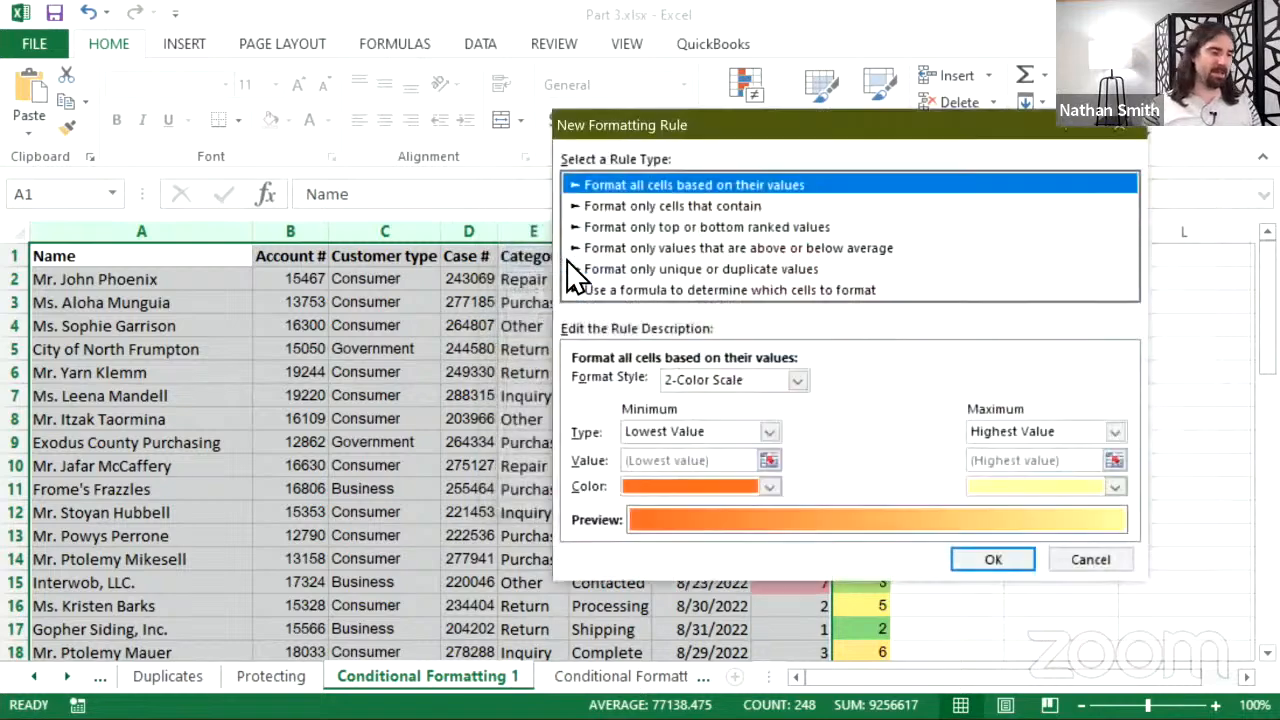
pyautogui.click(673, 289)
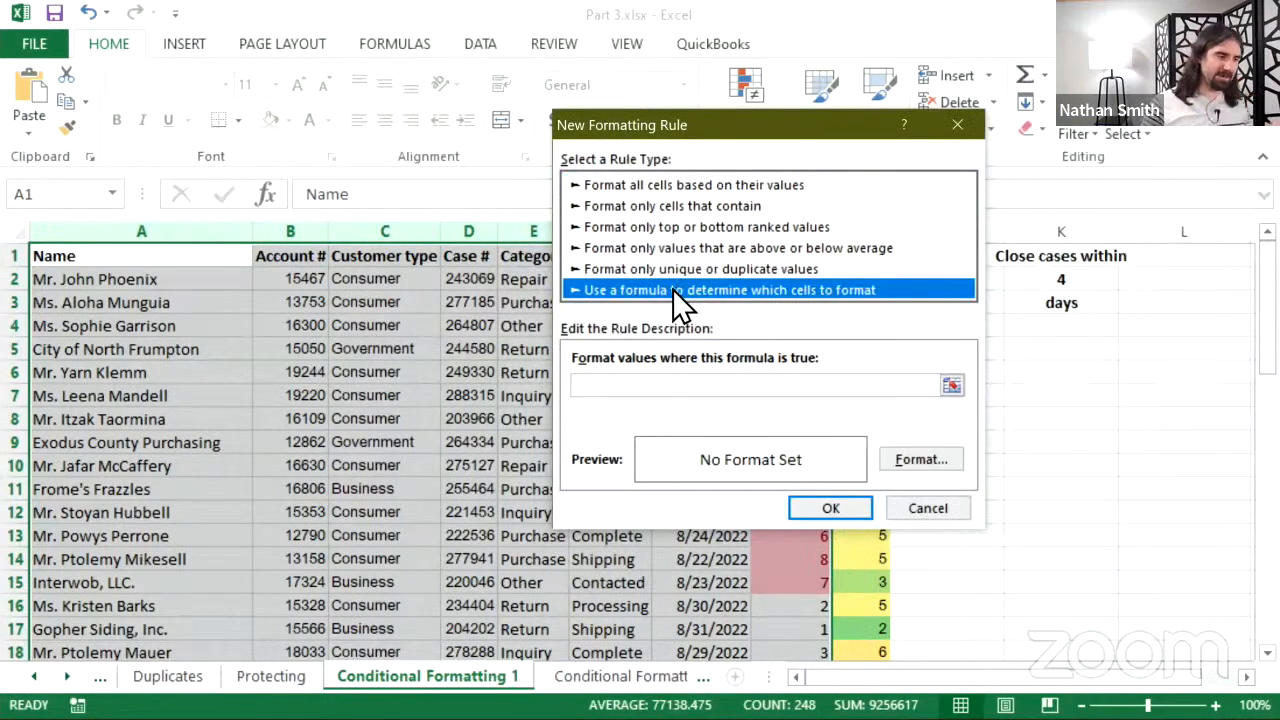
pyautogui.click(665, 385)
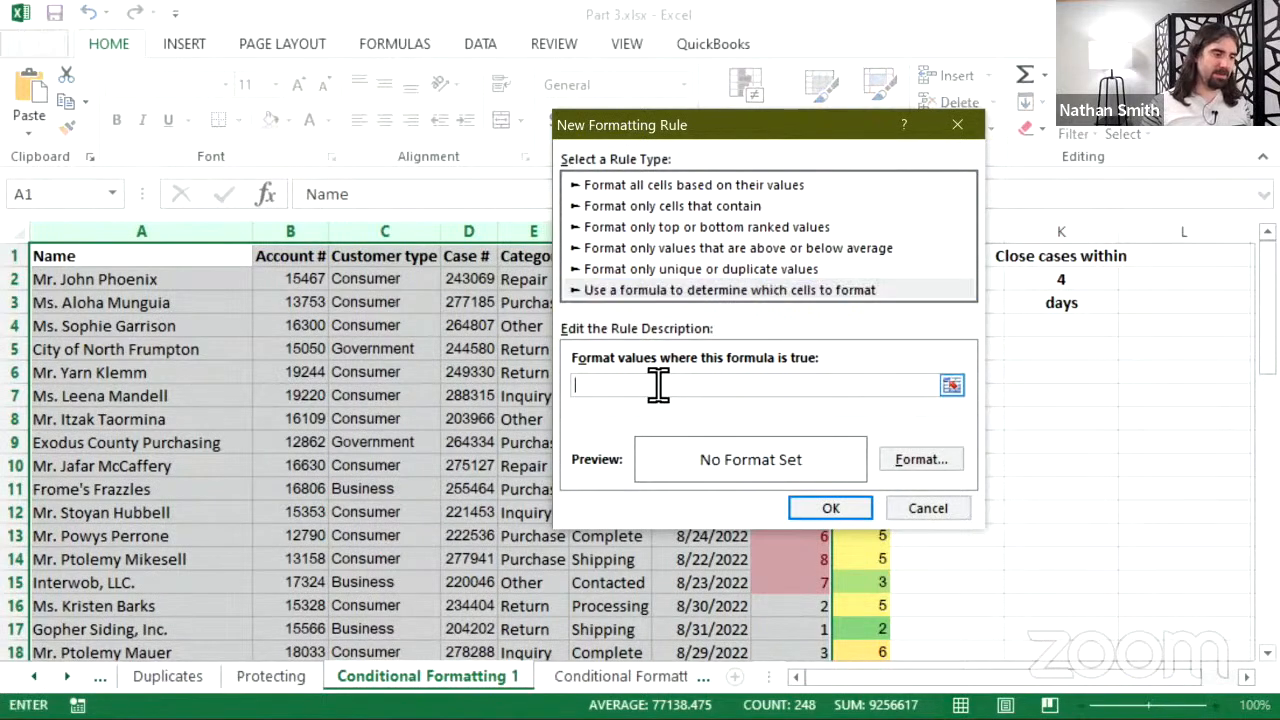
pyautogui.rightClick(658, 383)
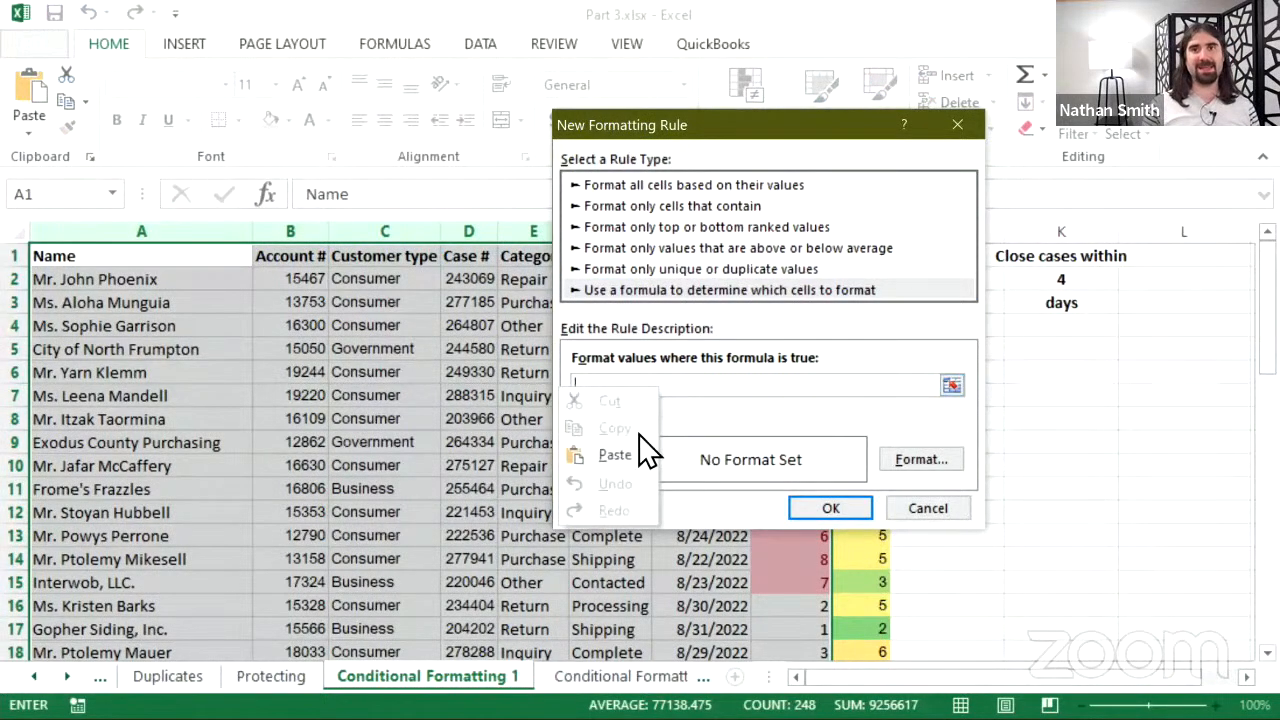
pyautogui.click(620, 453)
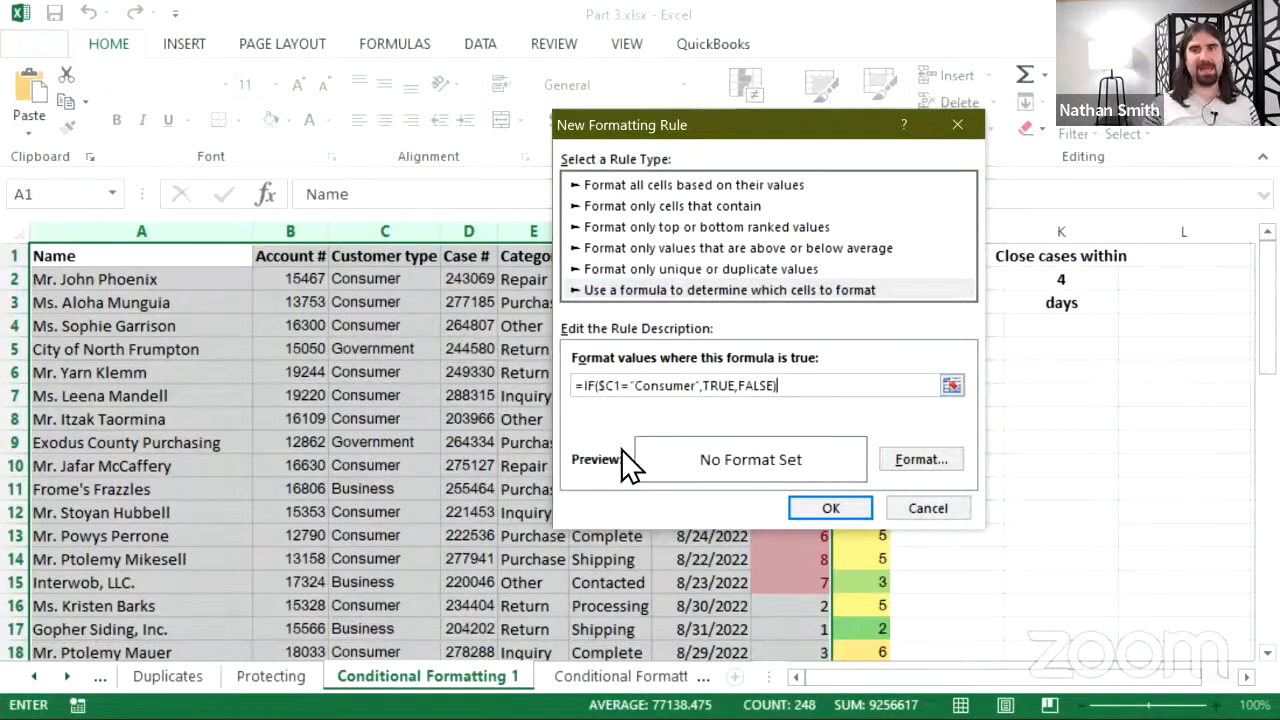
pyautogui.click(684, 385)
pyautogui.press('Delete')
pyautogui.press('Delete')
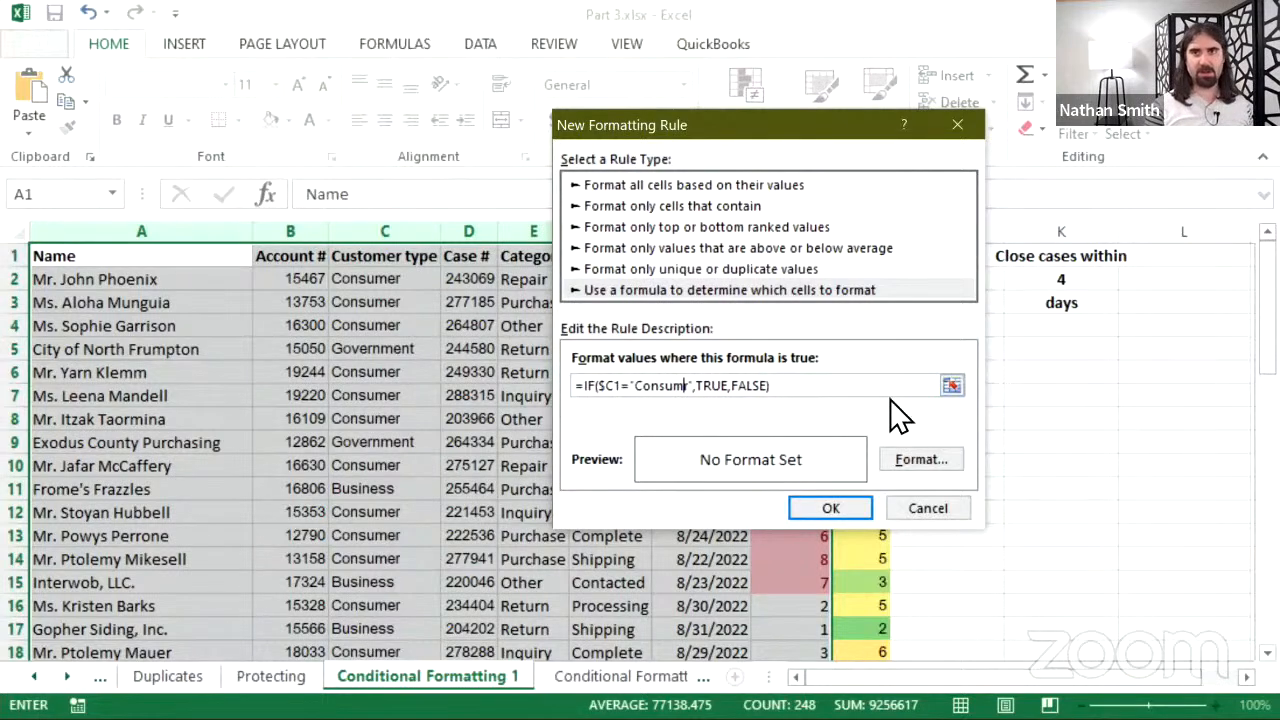
pyautogui.press('BackSpace')
pyautogui.press('BackSpace')
pyautogui.press('BackSpace')
pyautogui.press('BackSpace')
pyautogui.press('BackSpace')
pyautogui.press('BackSpace')
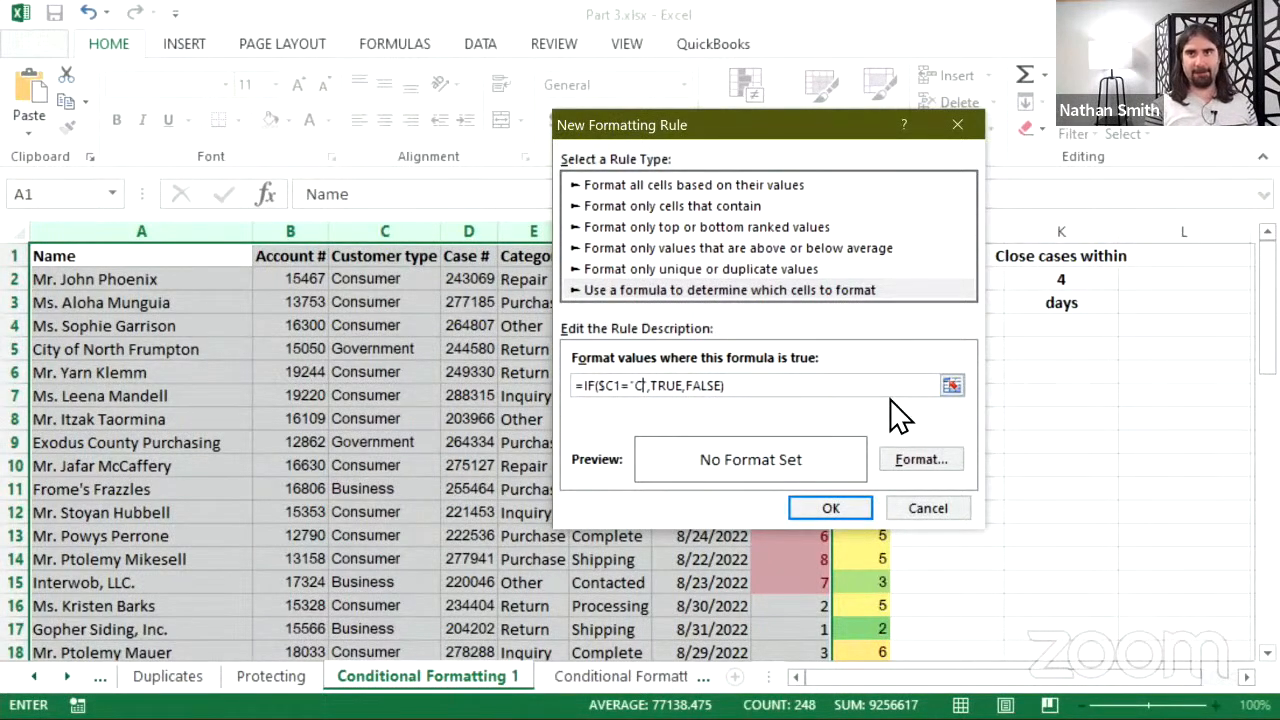
pyautogui.write('Busine')
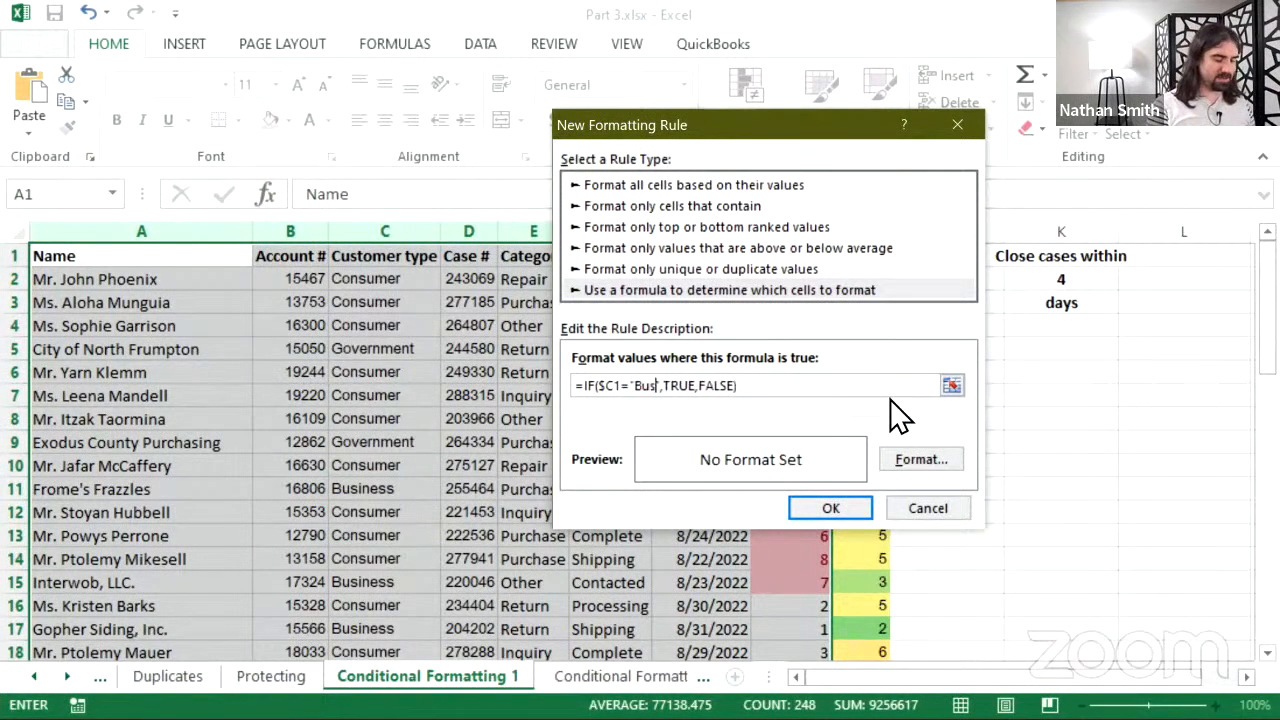
pyautogui.write('ss')
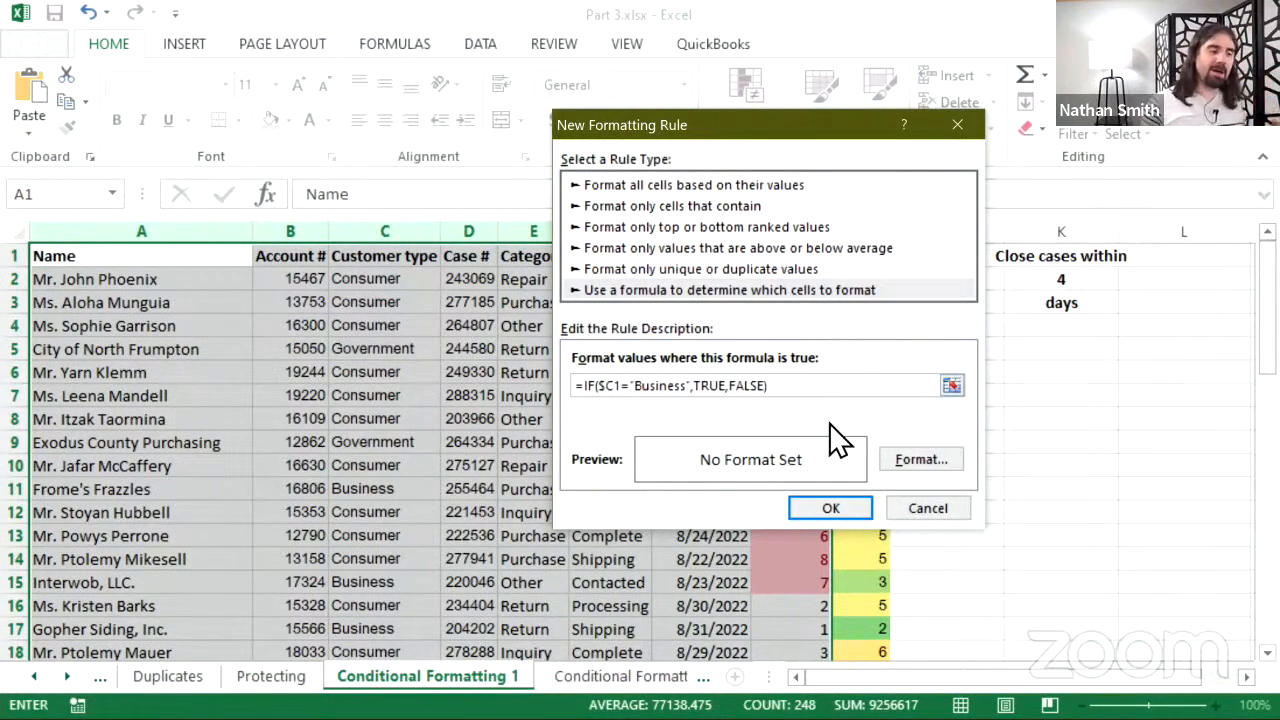
# - Give the Business rule a light yellow fill, save it, and apply all rules
pyautogui.click(909, 455)
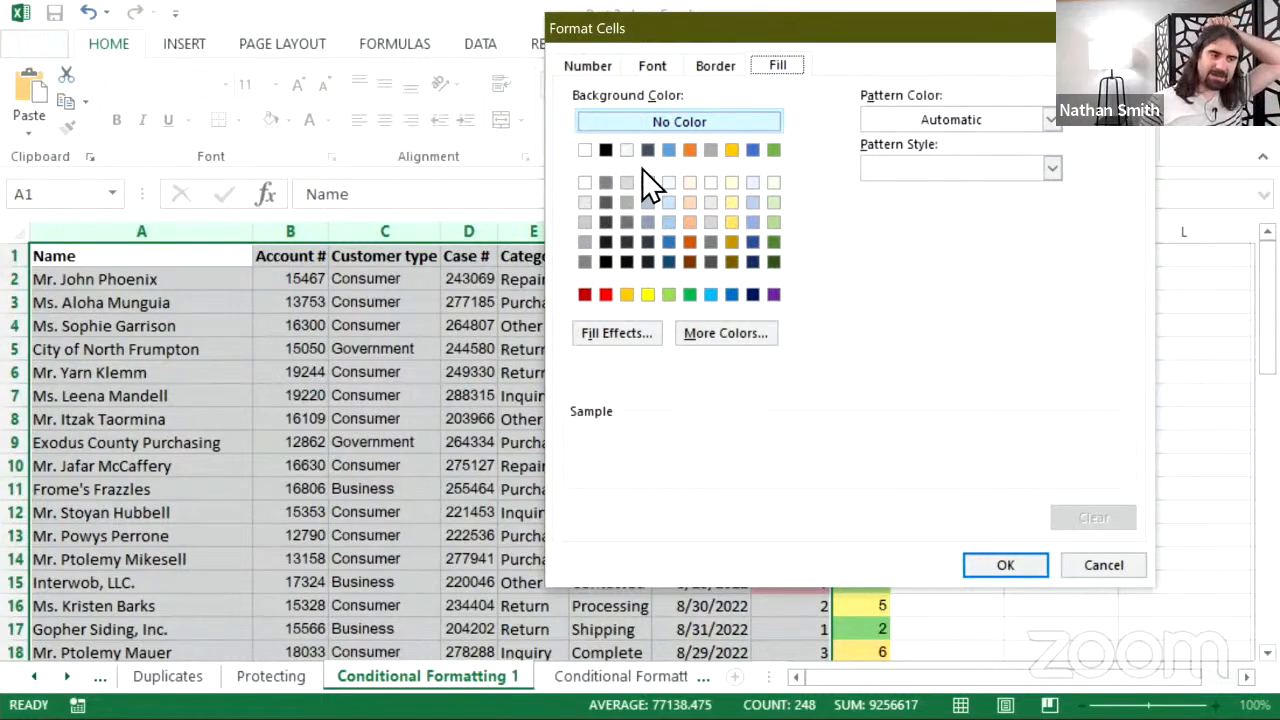
pyautogui.click(735, 187)
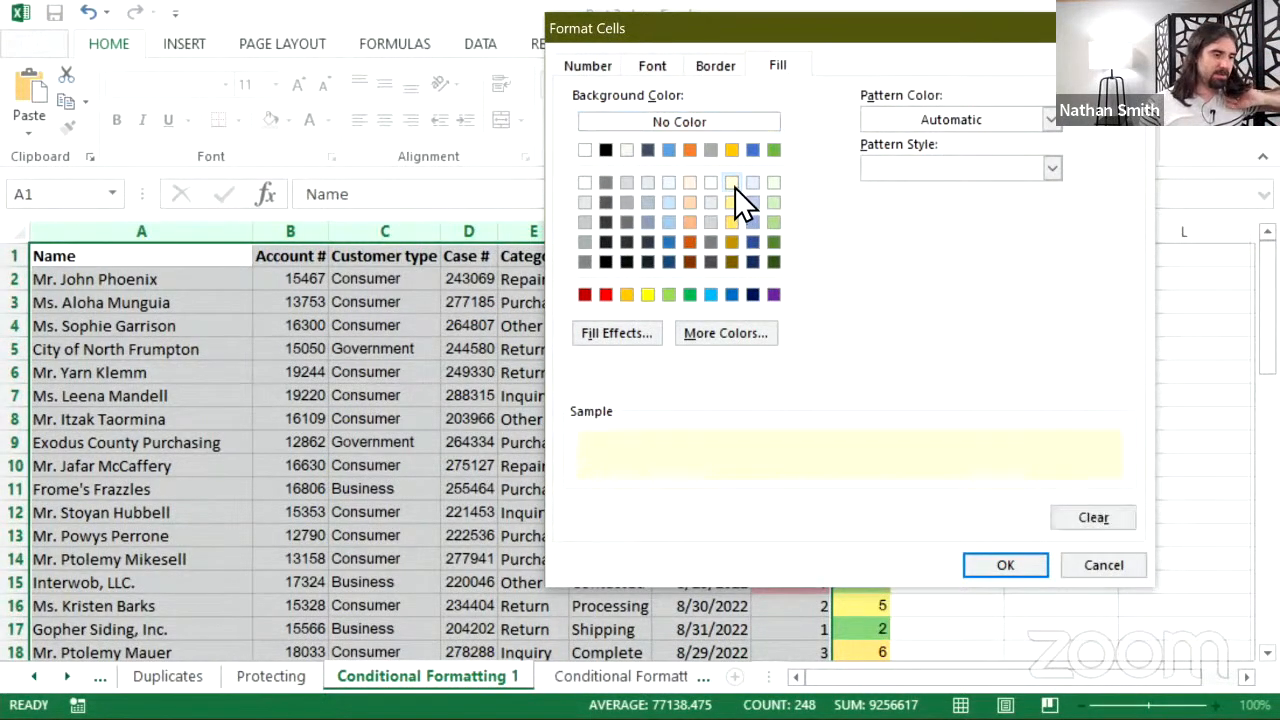
pyautogui.click(994, 567)
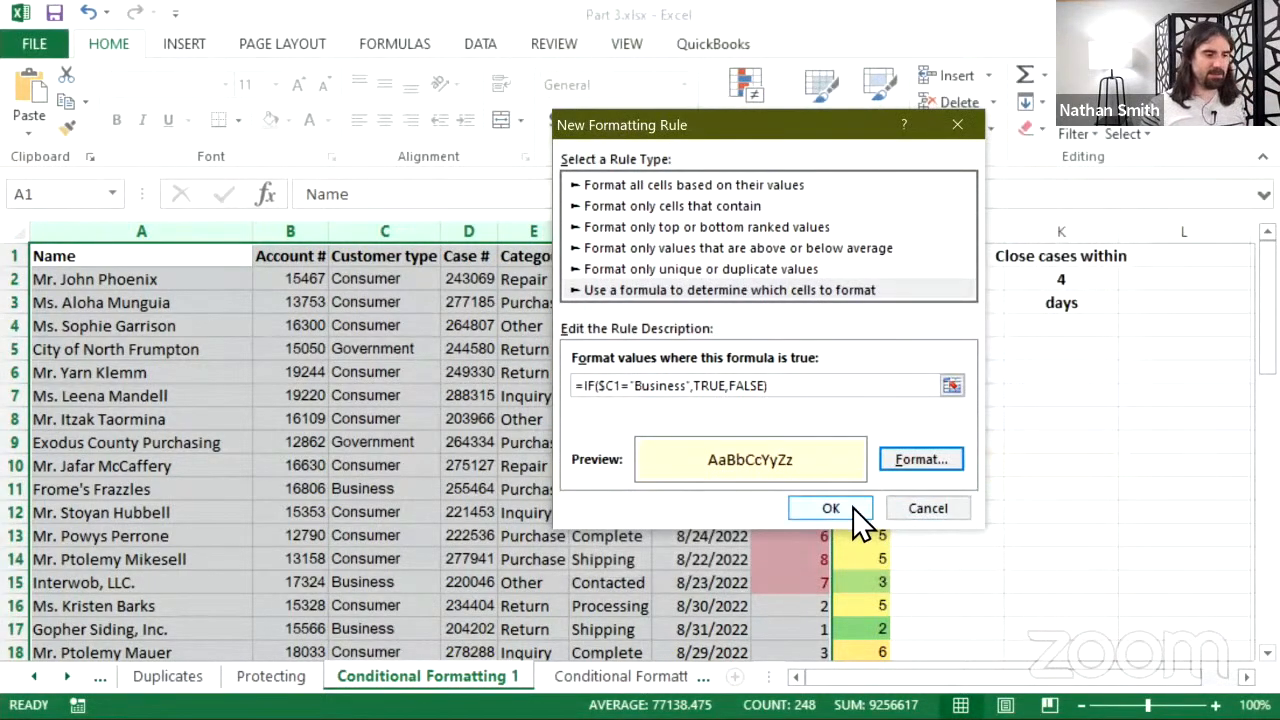
pyautogui.click(852, 507)
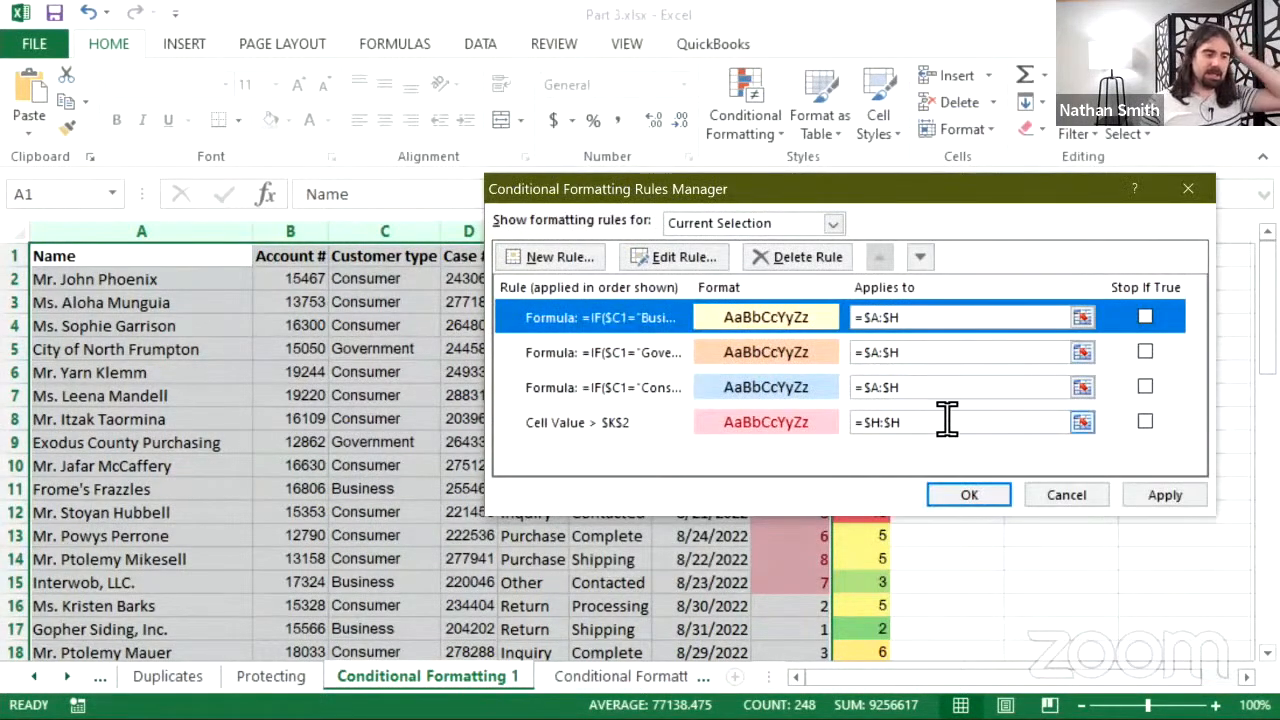
pyautogui.click(980, 497)
# - Change cell C13's customer type to Business from its dropdown list
pyautogui.click(718, 392)
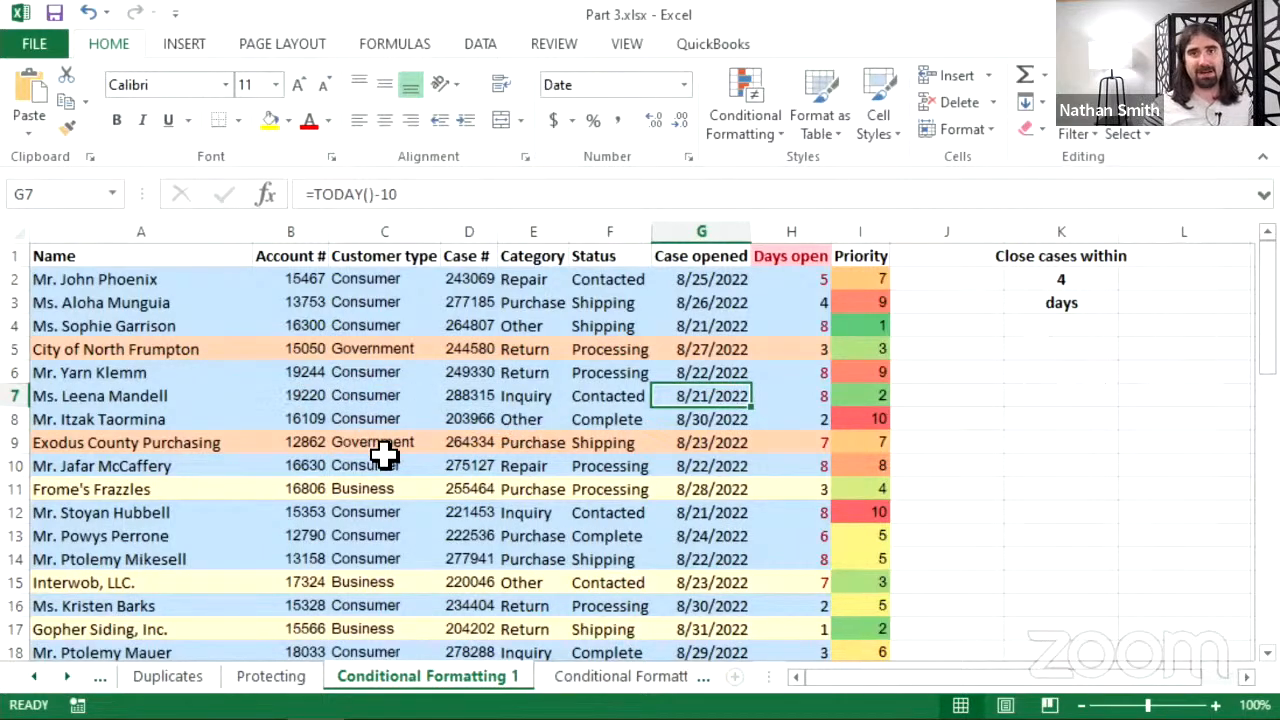
pyautogui.click(399, 539)
pyautogui.click(451, 537)
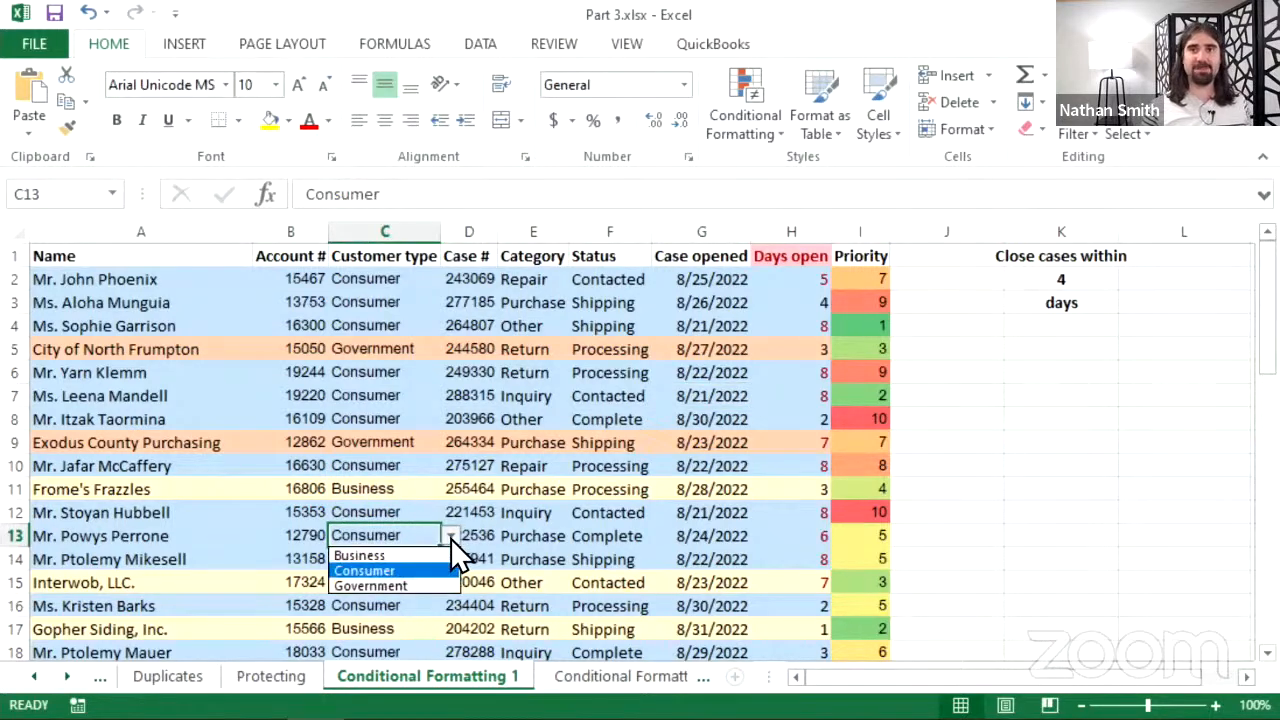
pyautogui.click(431, 555)
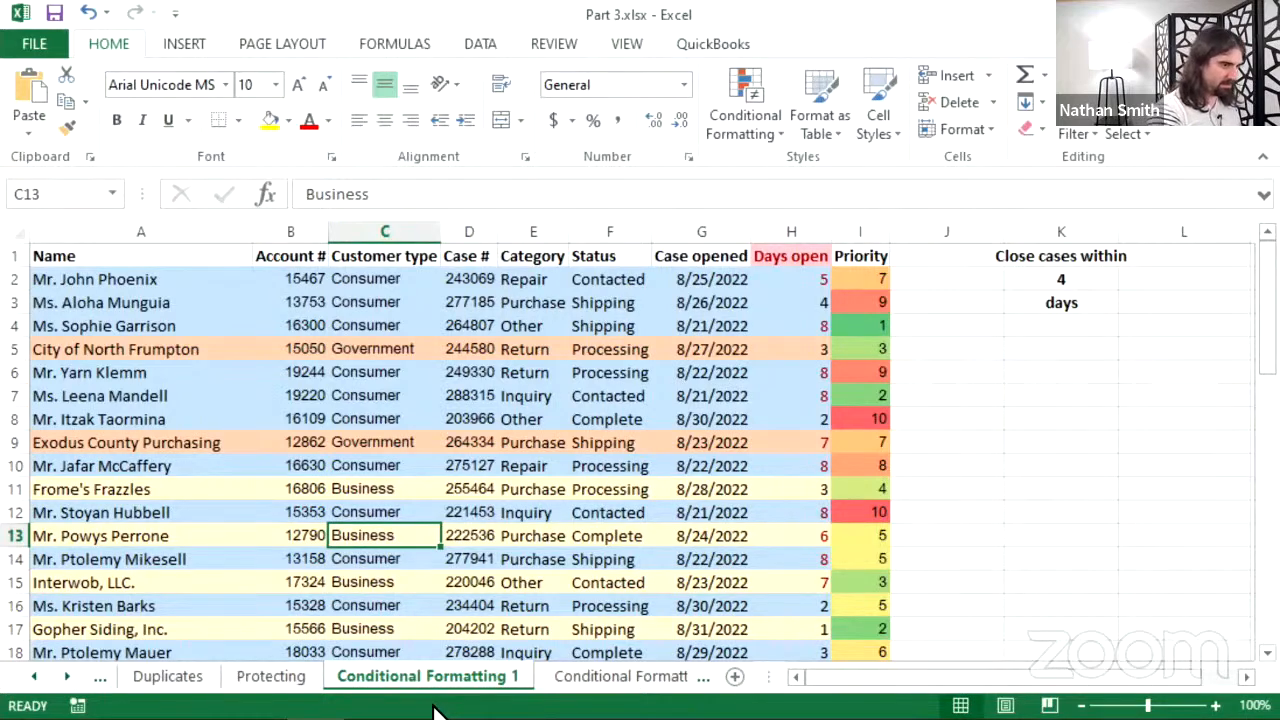
pyautogui.press('alt')
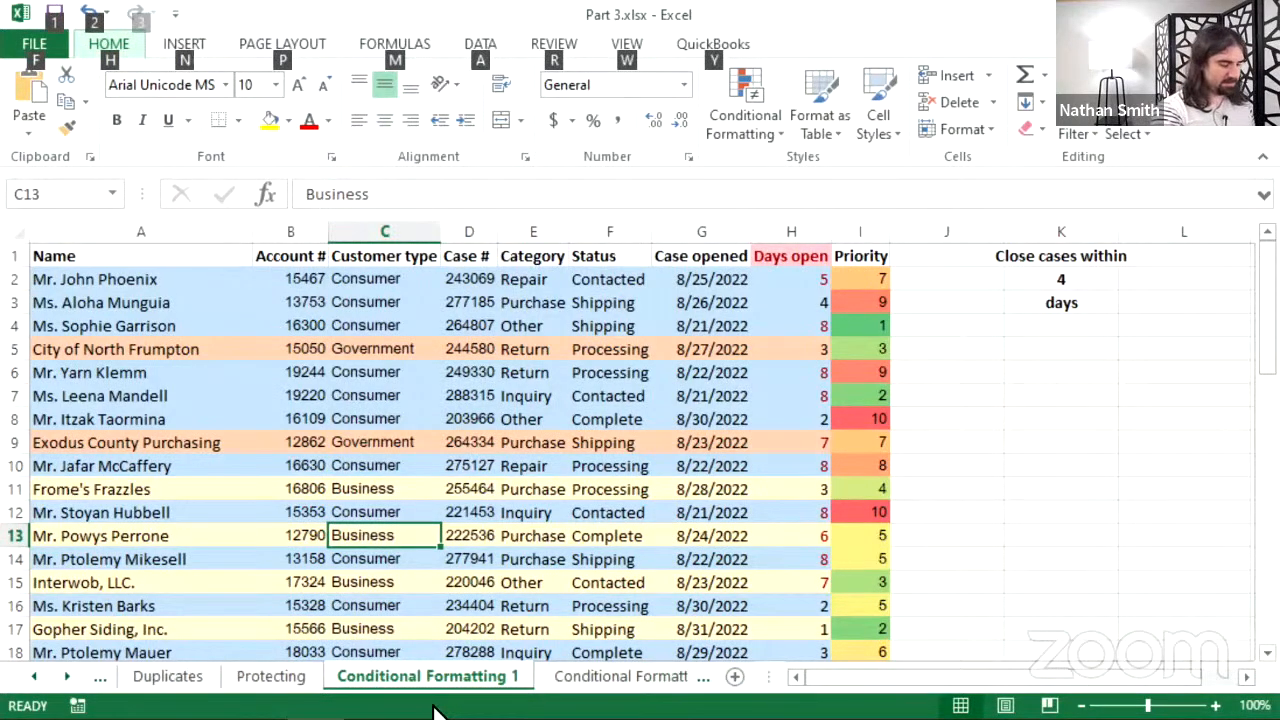
pyautogui.press('Escape')
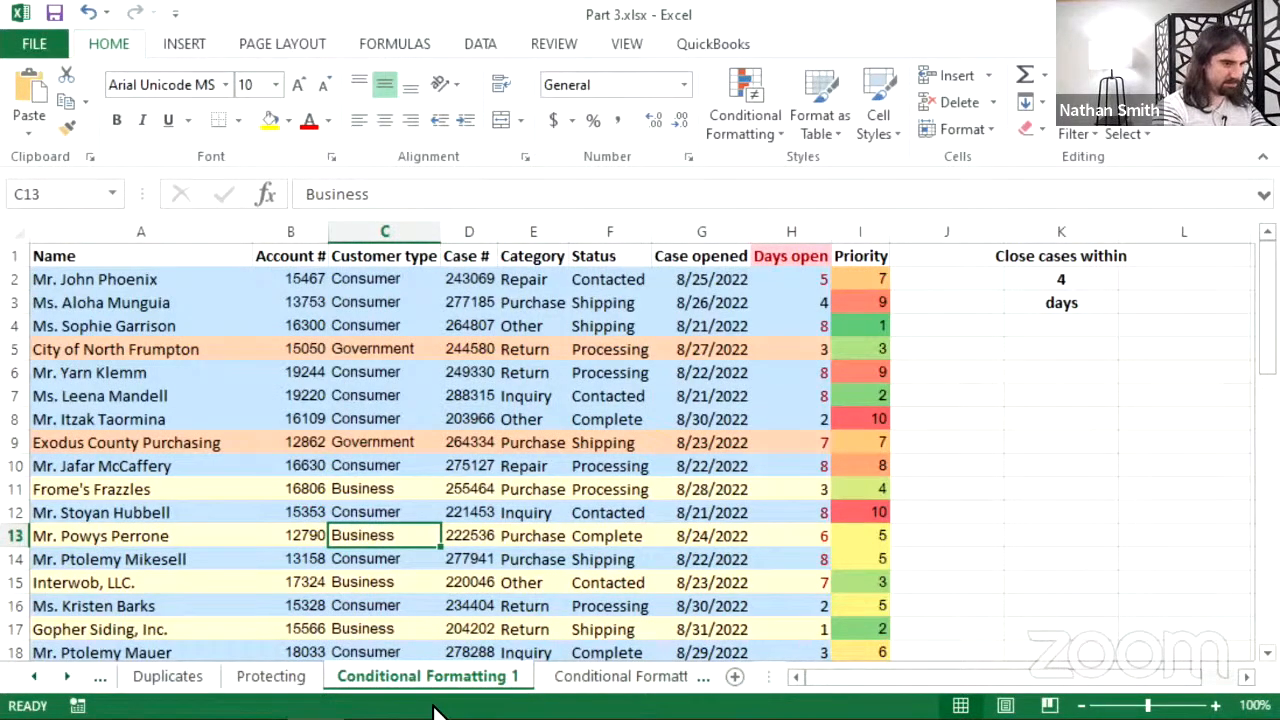